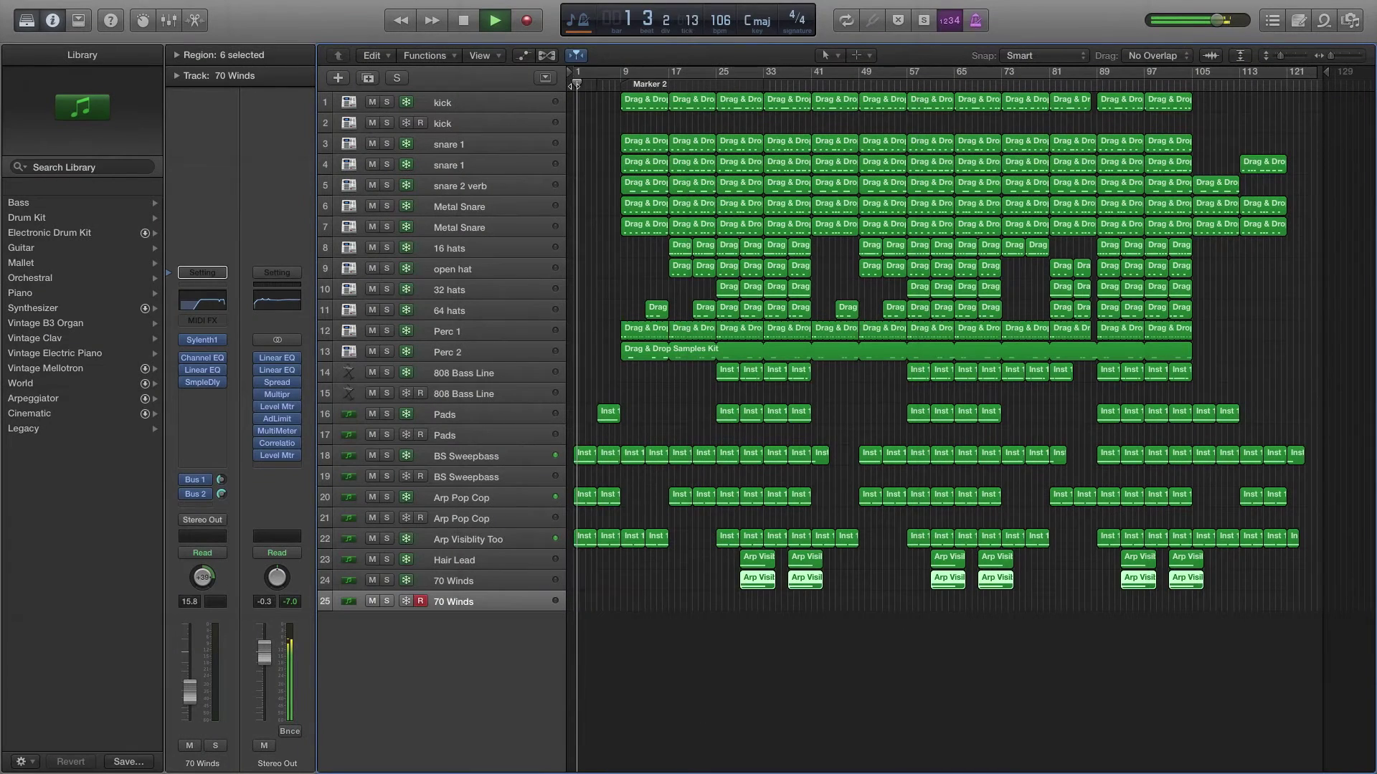
Play the full arrangement from the beginning of the song.
left_click(574, 86)
key("space")
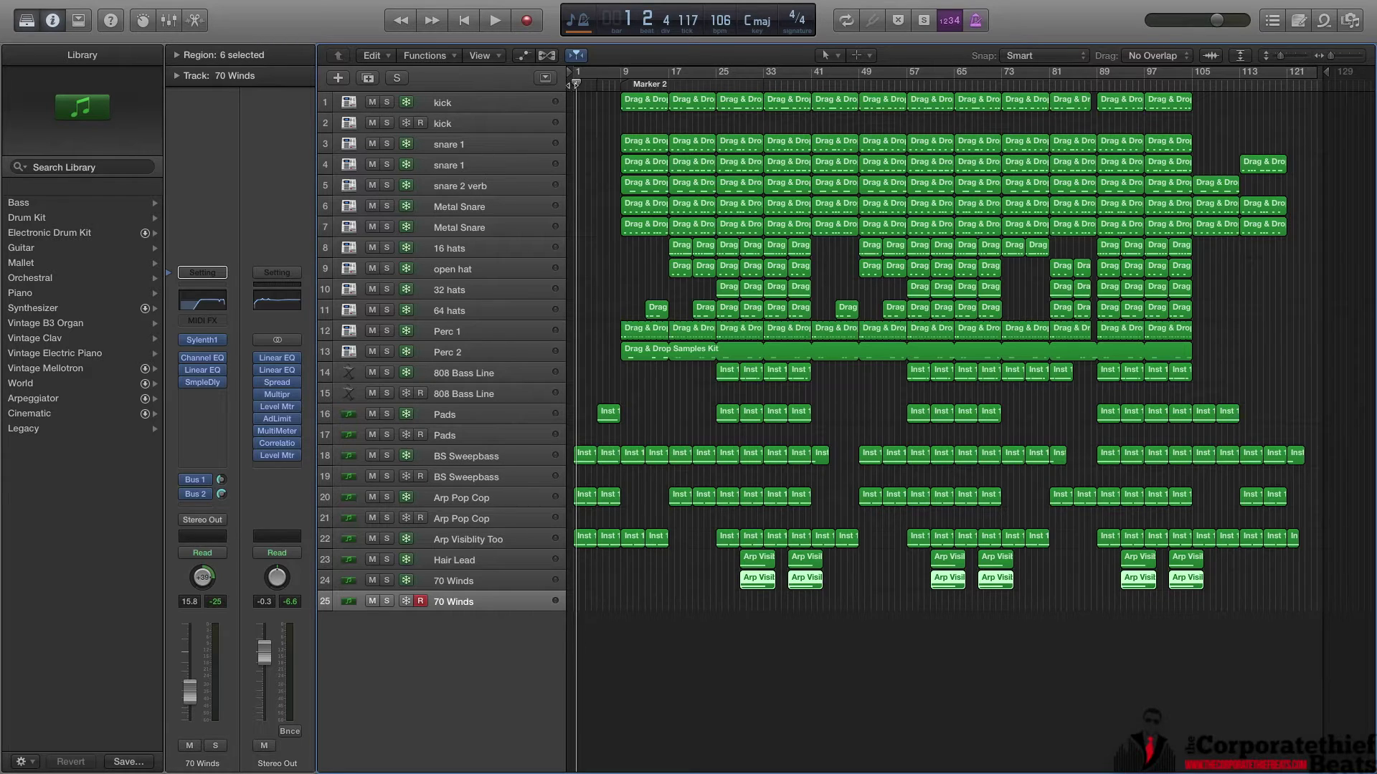
key("space")
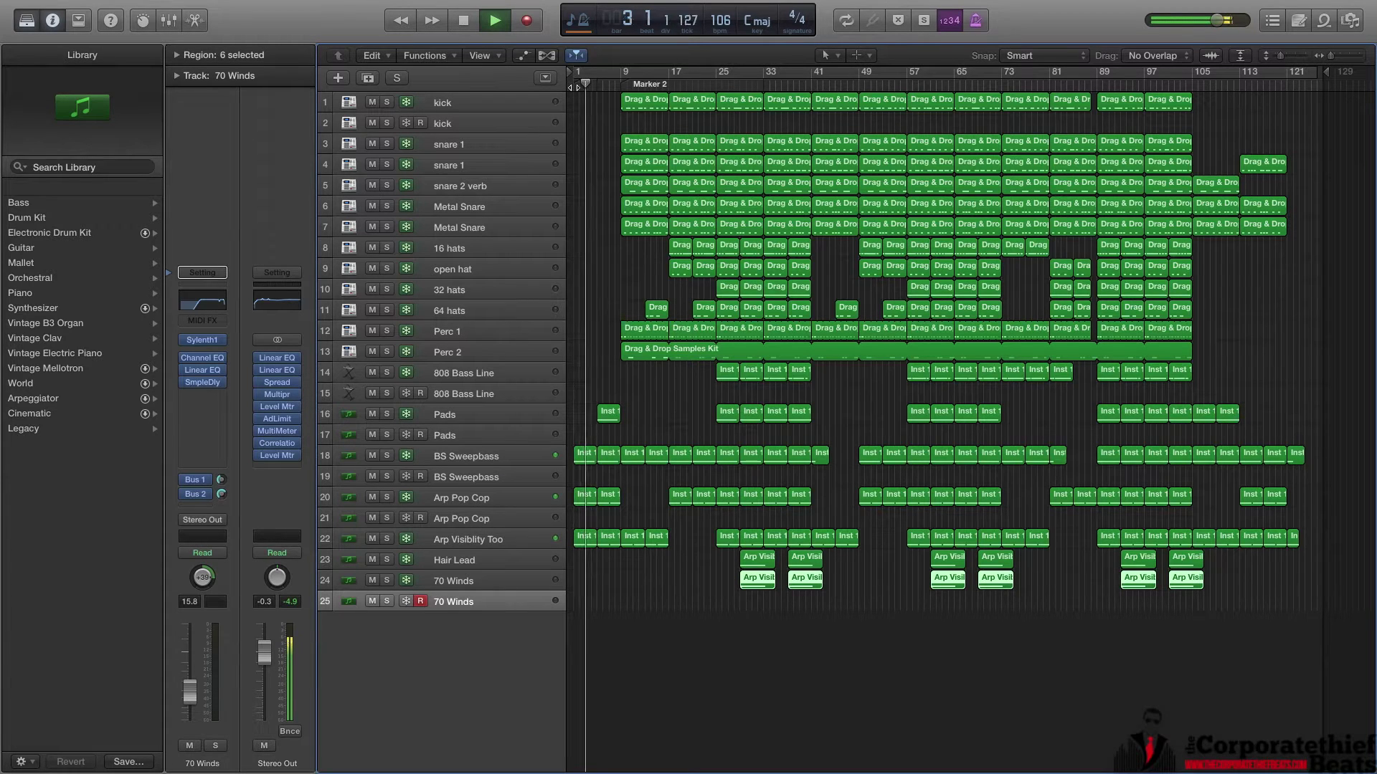
Check the AdLimit plug-in on the Stereo Out channel during playback, then stop and return the playhead to bar 1.
left_click(282, 420)
mouse_move(289, 184)
left_mouse_down()
mouse_move(294, 162)
mouse_move(291, 181)
left_mouse_up()
left_click(45, 46)
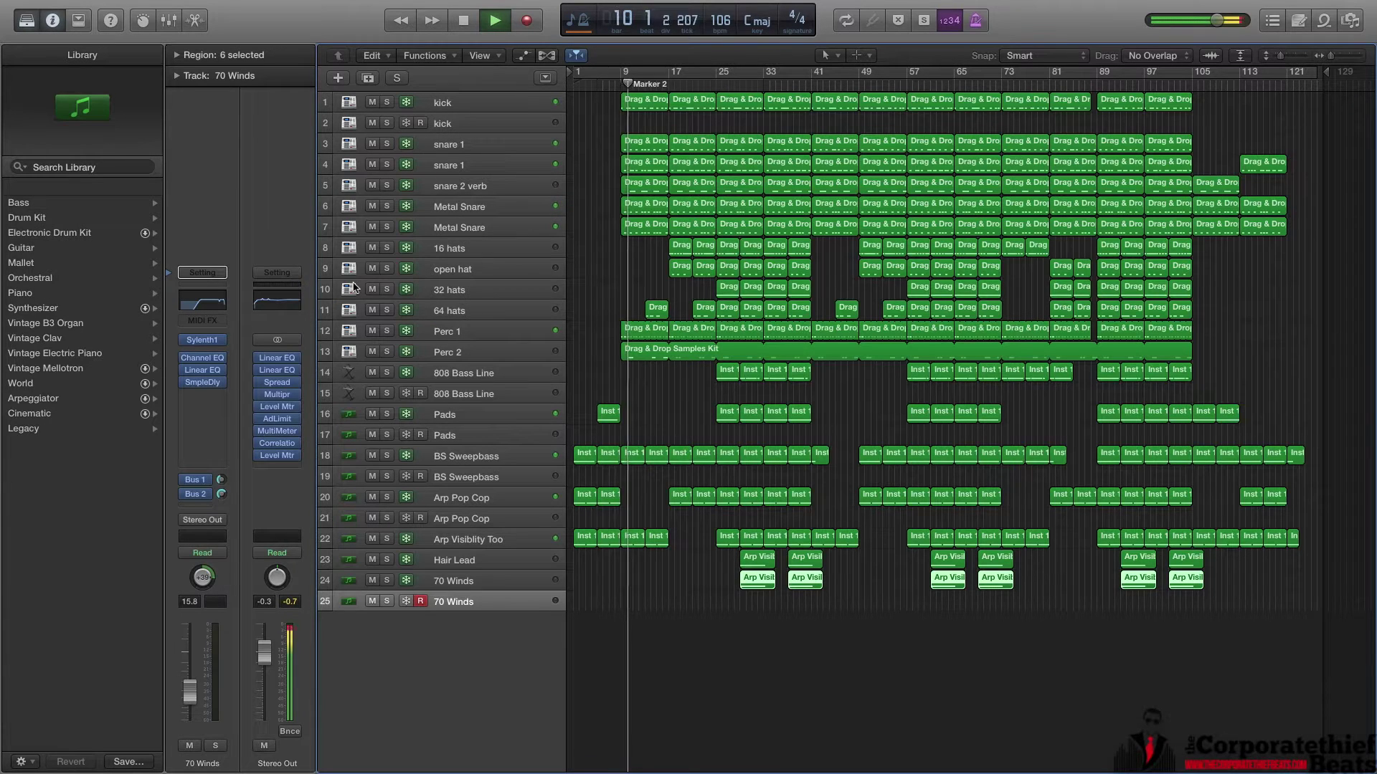
key("space")
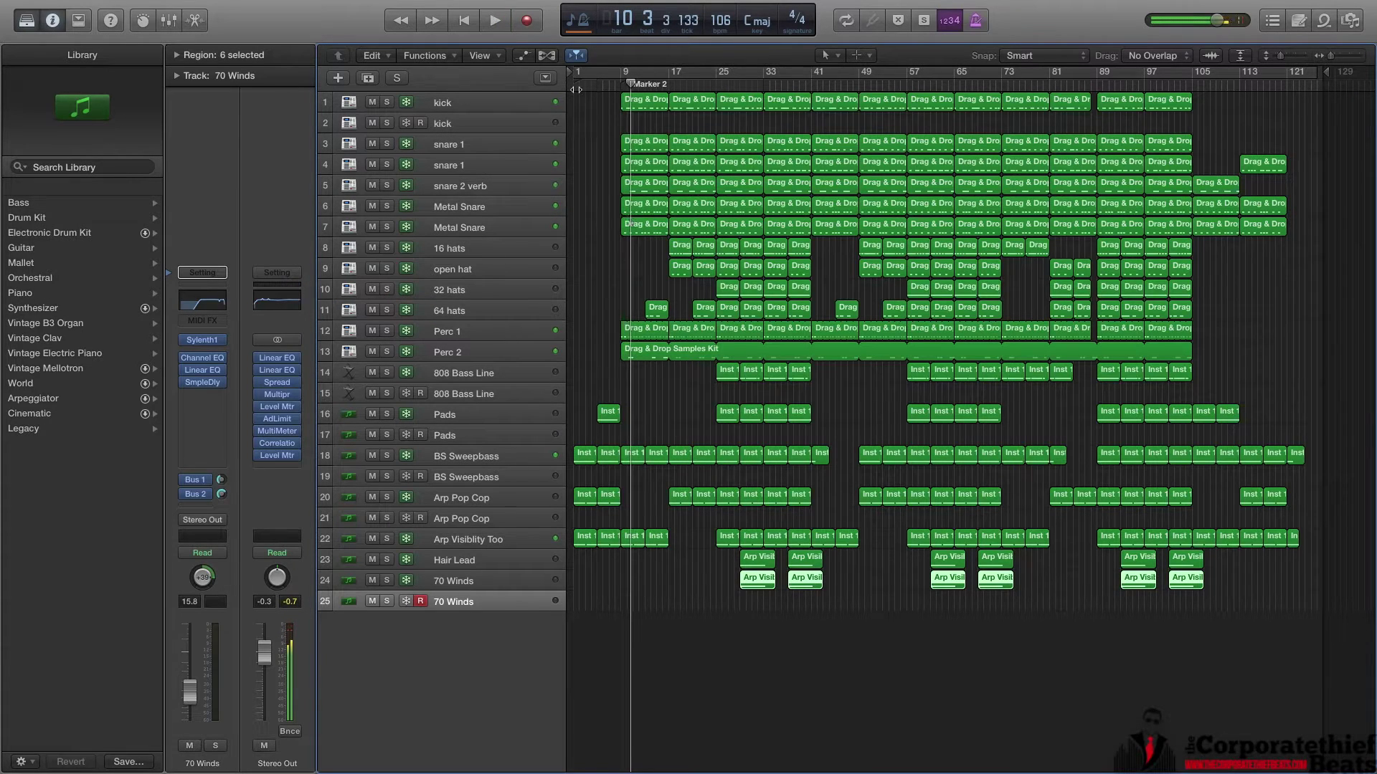
key("Return")
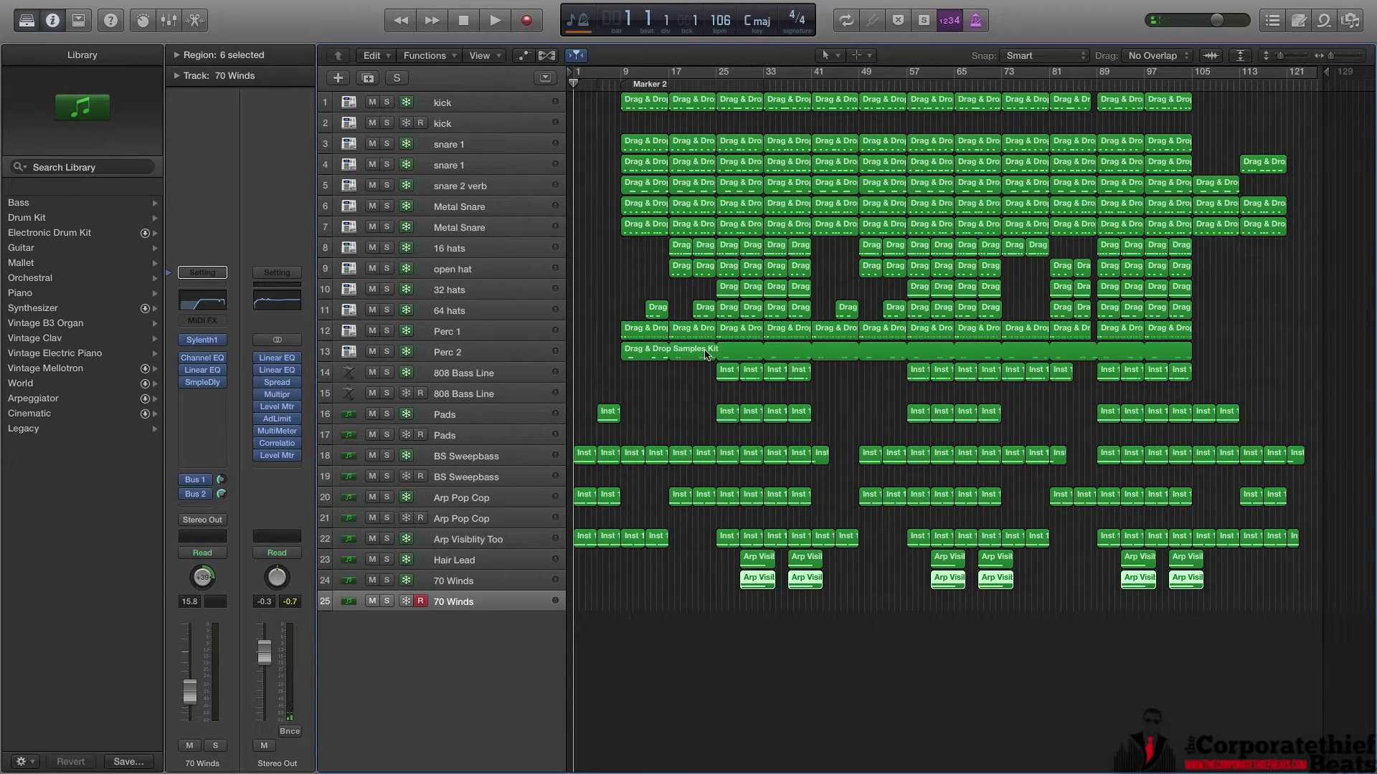
key("ctrl+super+f")
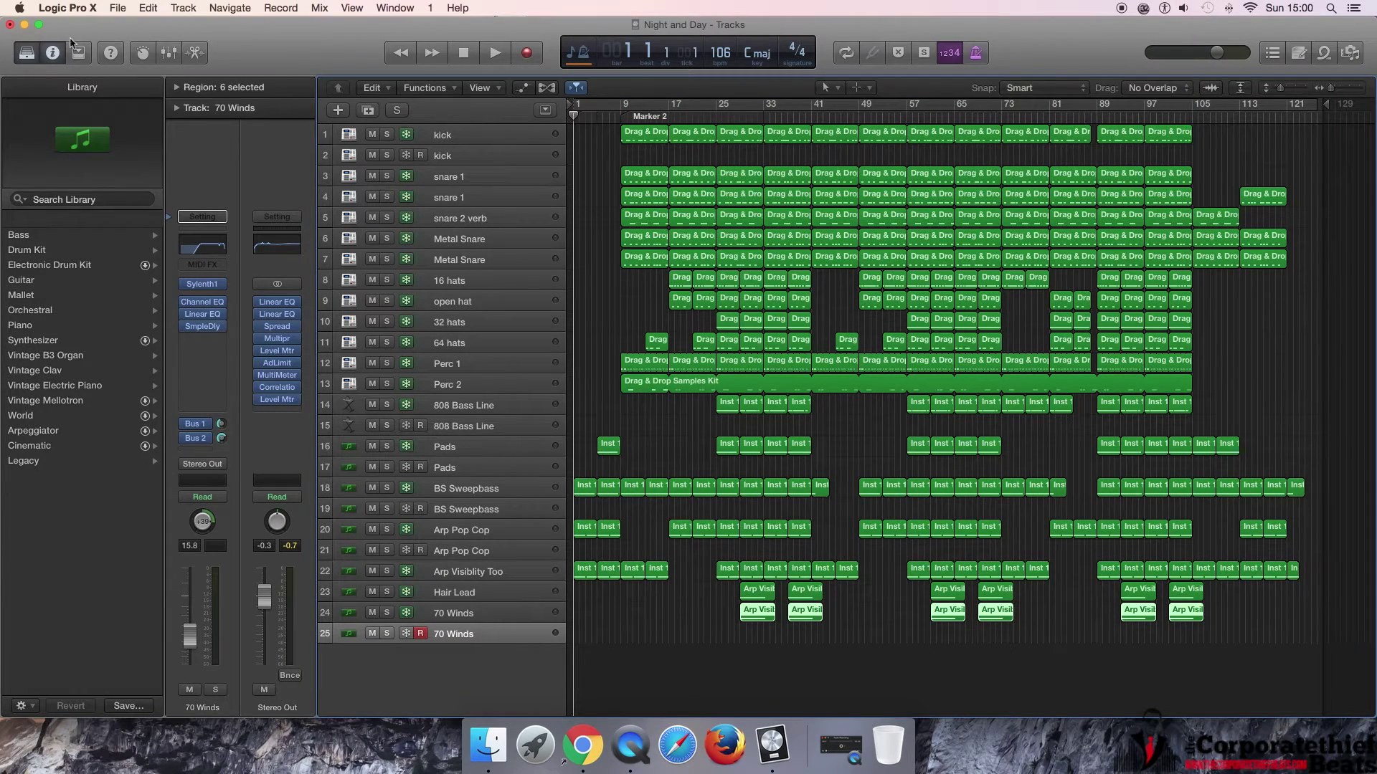
key("ctrl+super+f")
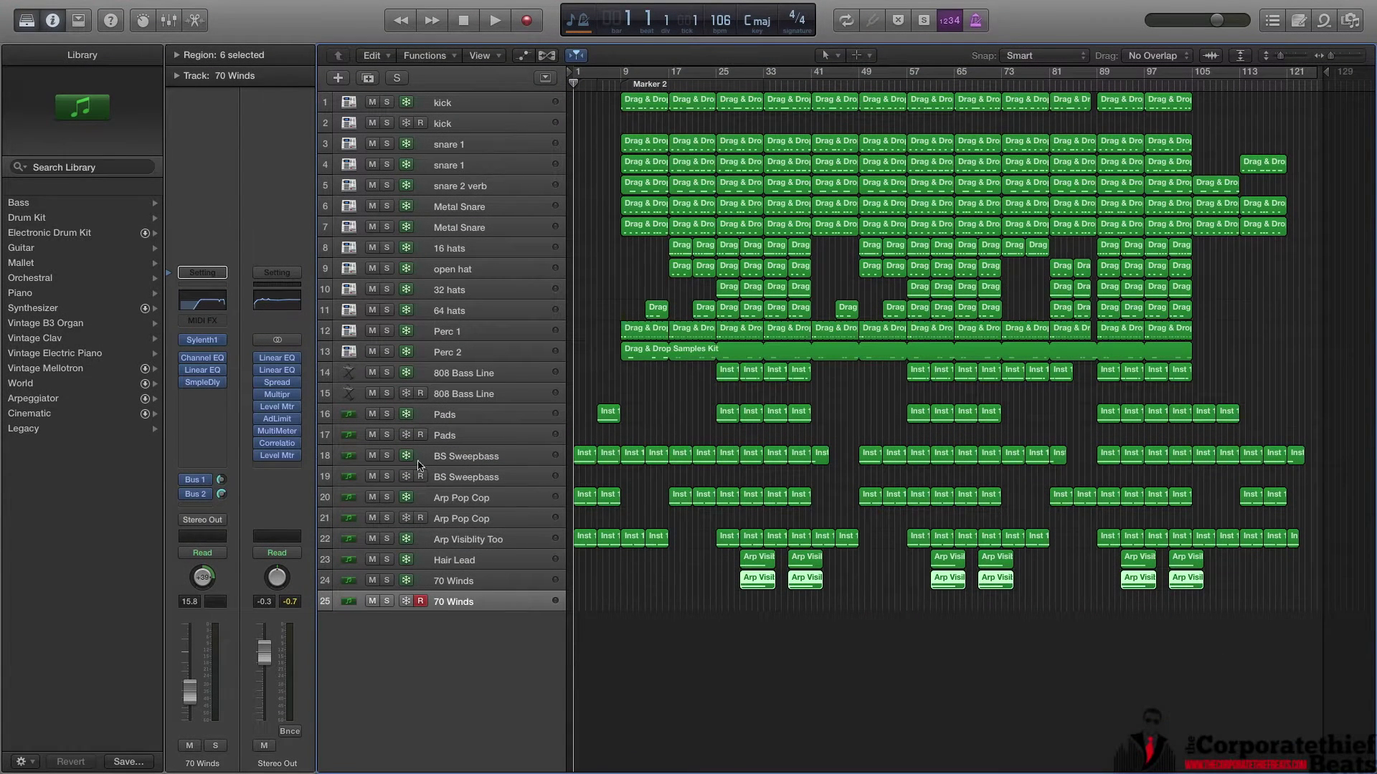
Solo the upper BS Sweepbass, upper Arp Pop Cop and Arp Visiblity Too tracks and listen to them together from bar 1.
left_click(387, 456)
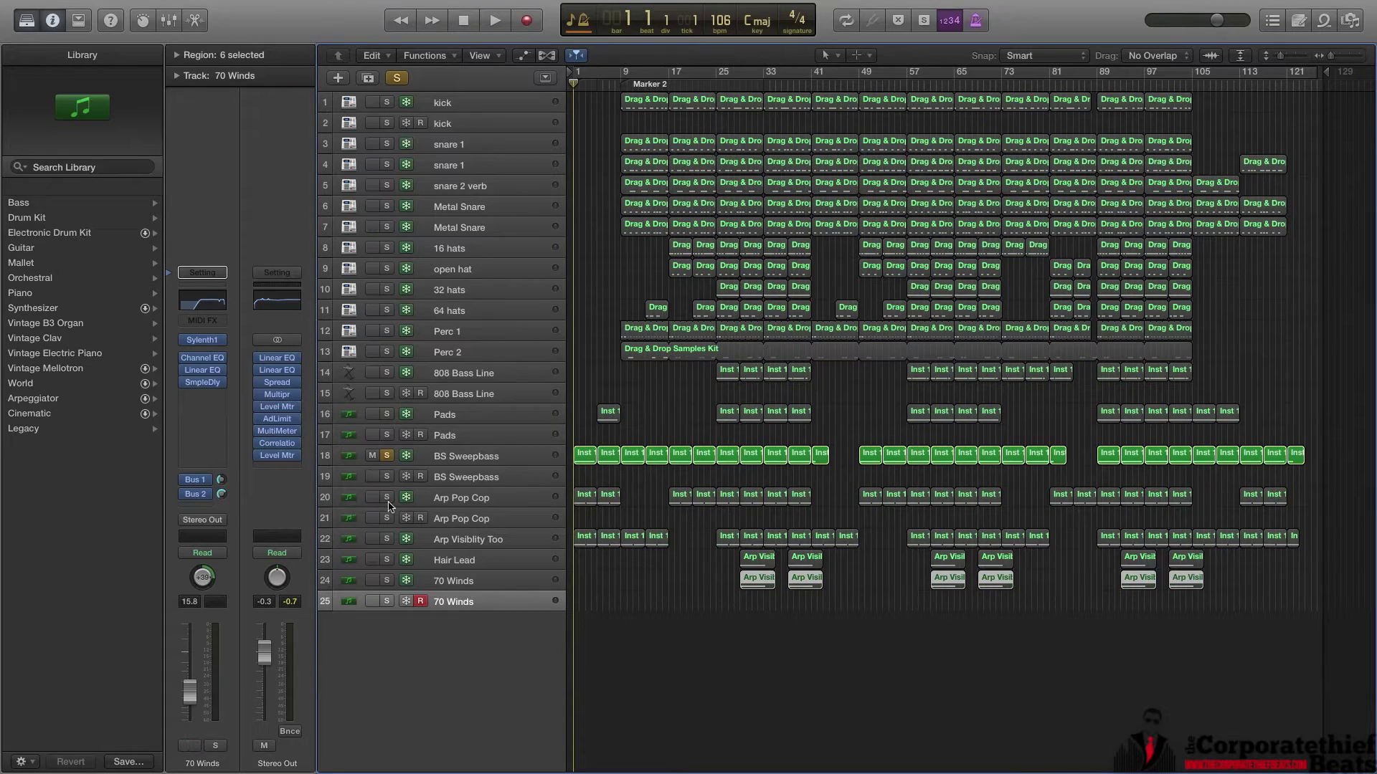
left_click(387, 497)
left_click(387, 539)
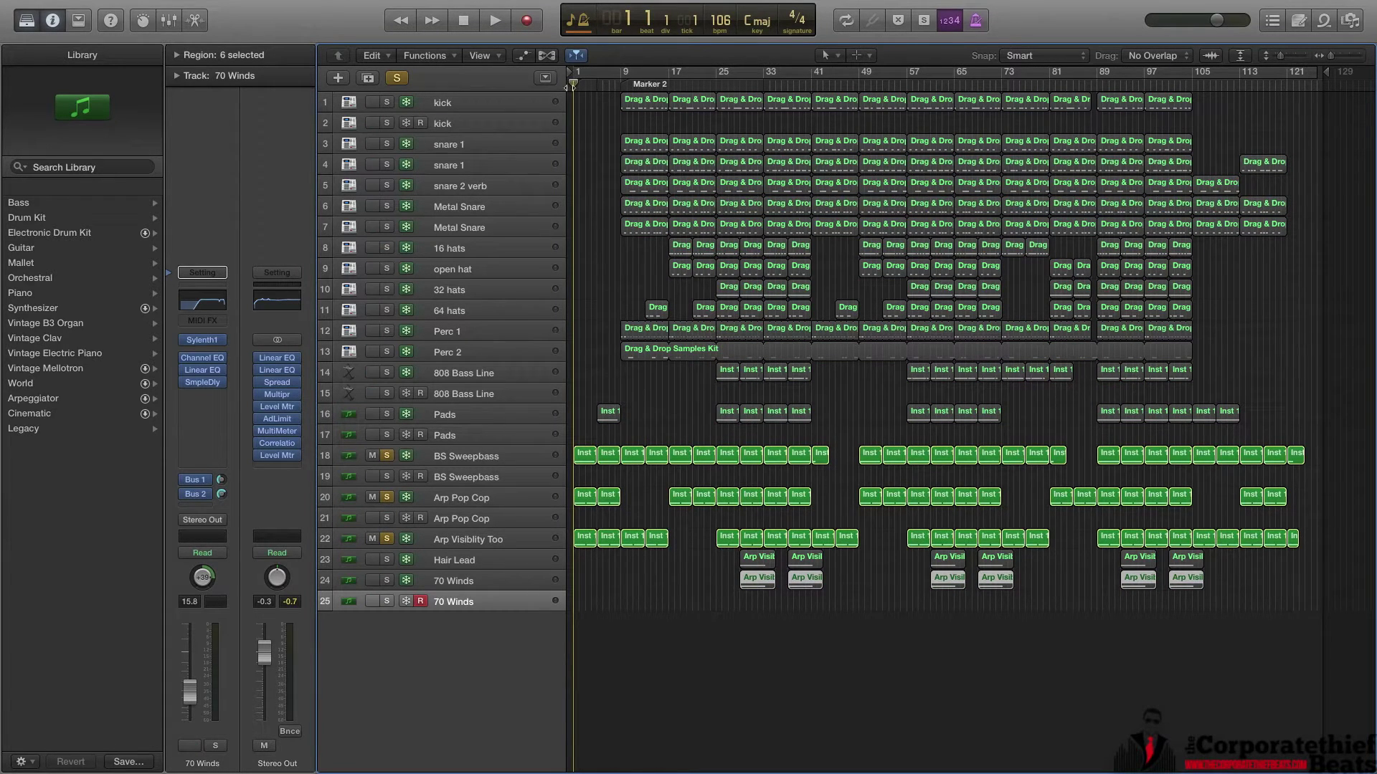
key("space")
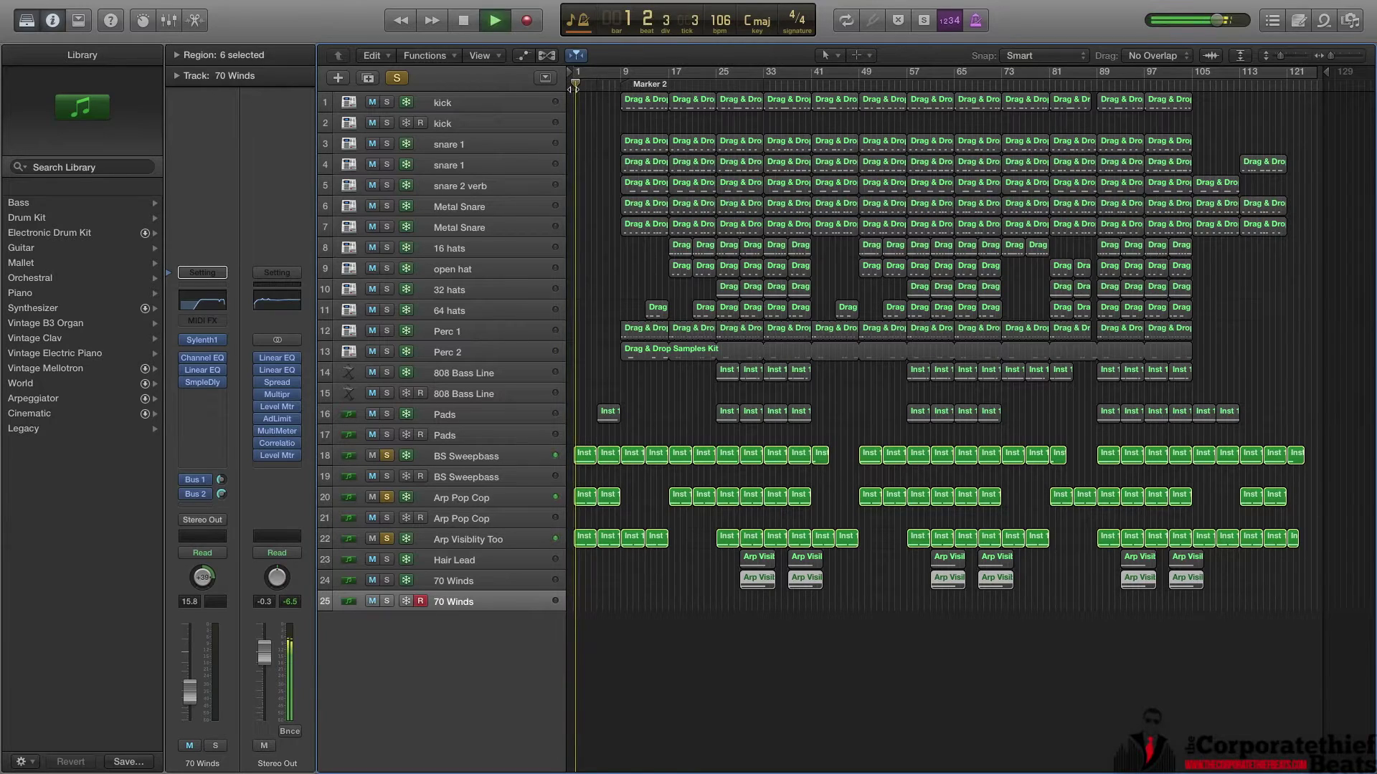
key("space")
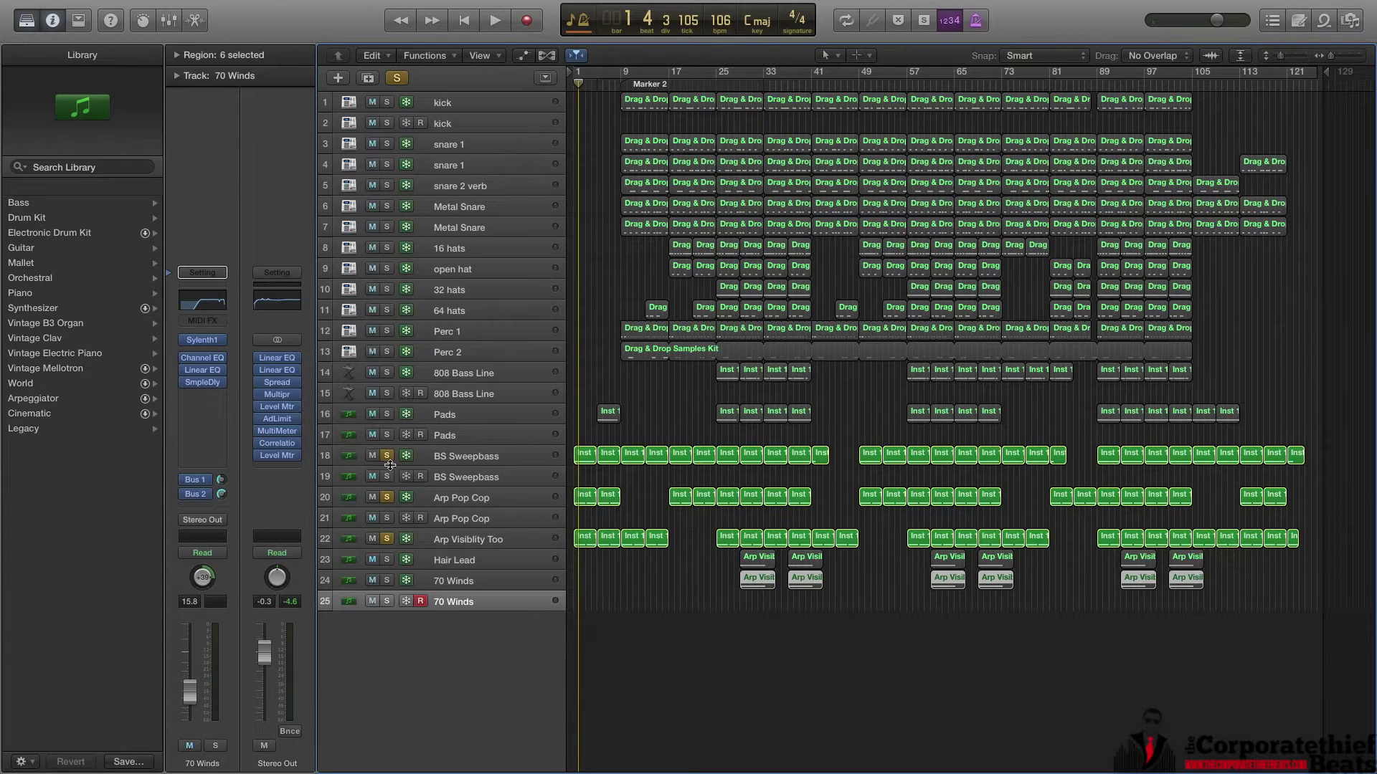
Unsolo the Arp Pop Cop and Arp Visiblity Too tracks and play BS Sweepbass alone.
left_click(386, 497)
left_click(386, 539)
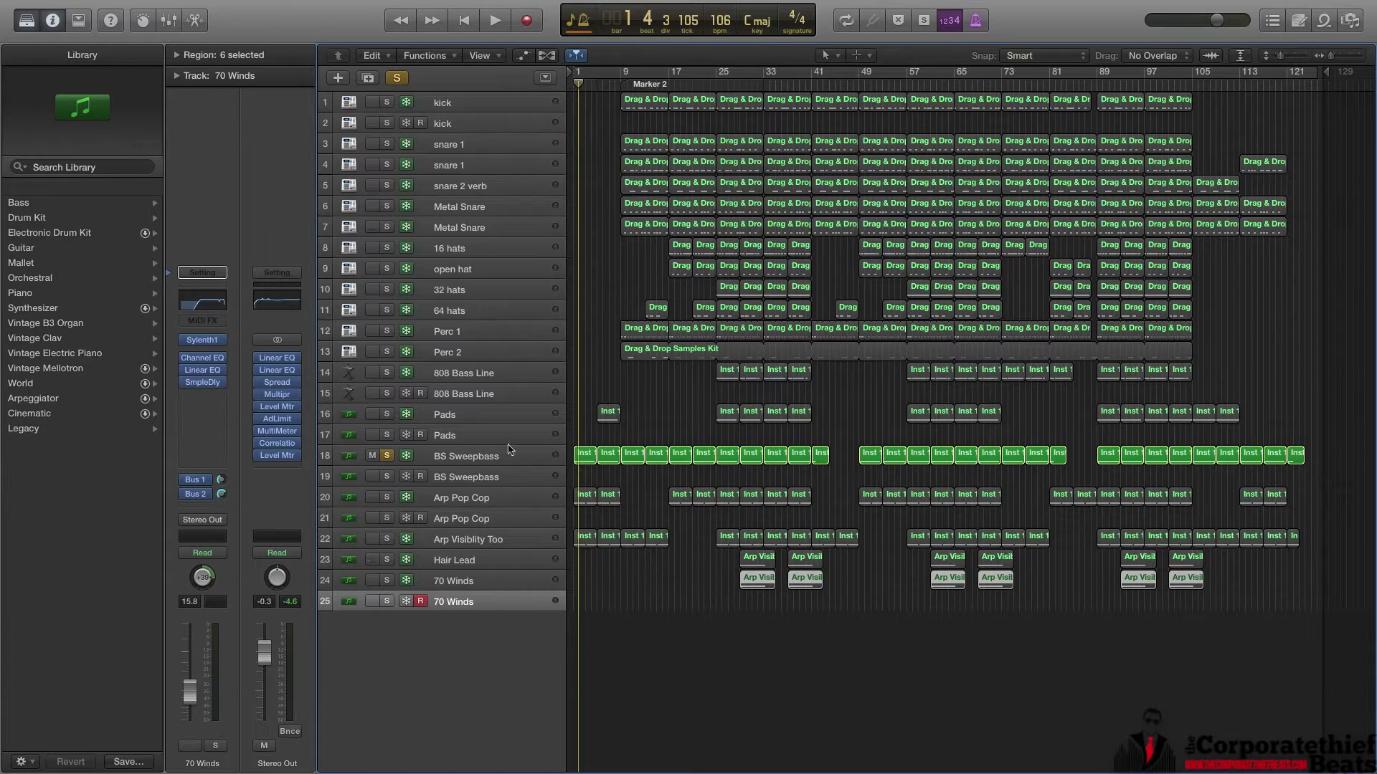
key("space")
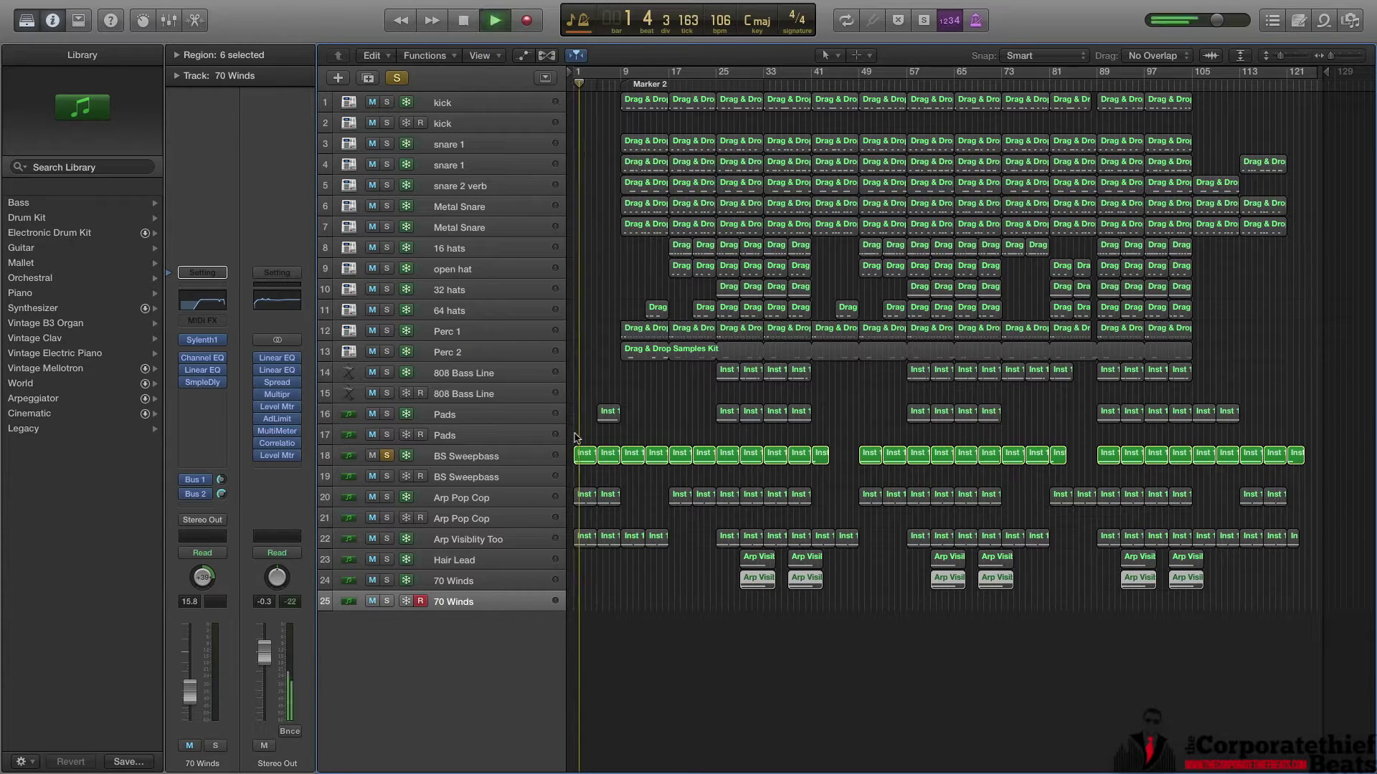
View the Sylenth1 preset on the lower BS Sweepbass track while it plays, then close the synth and stop playback.
left_click(465, 475)
left_click(215, 325)
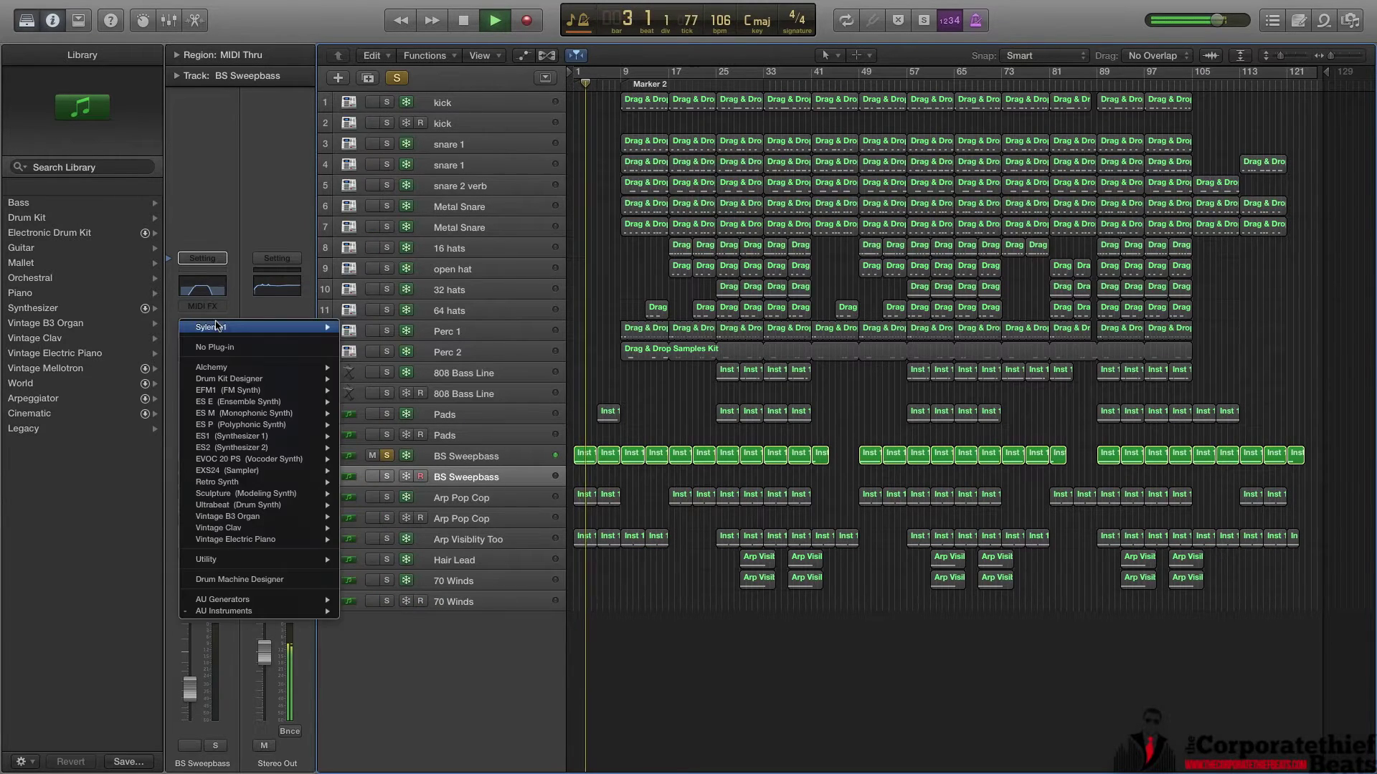
left_click(215, 327)
left_click(204, 327)
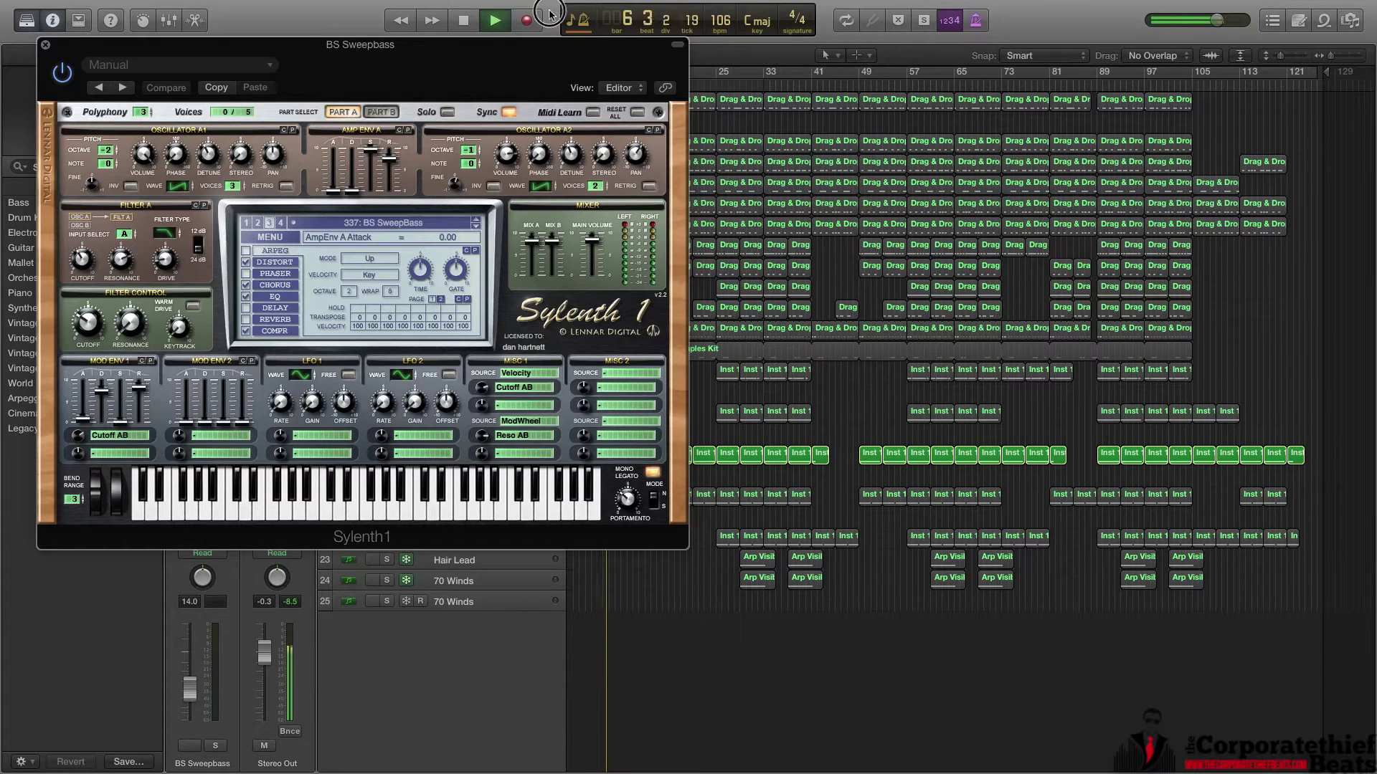
left_click(46, 48)
key("space")
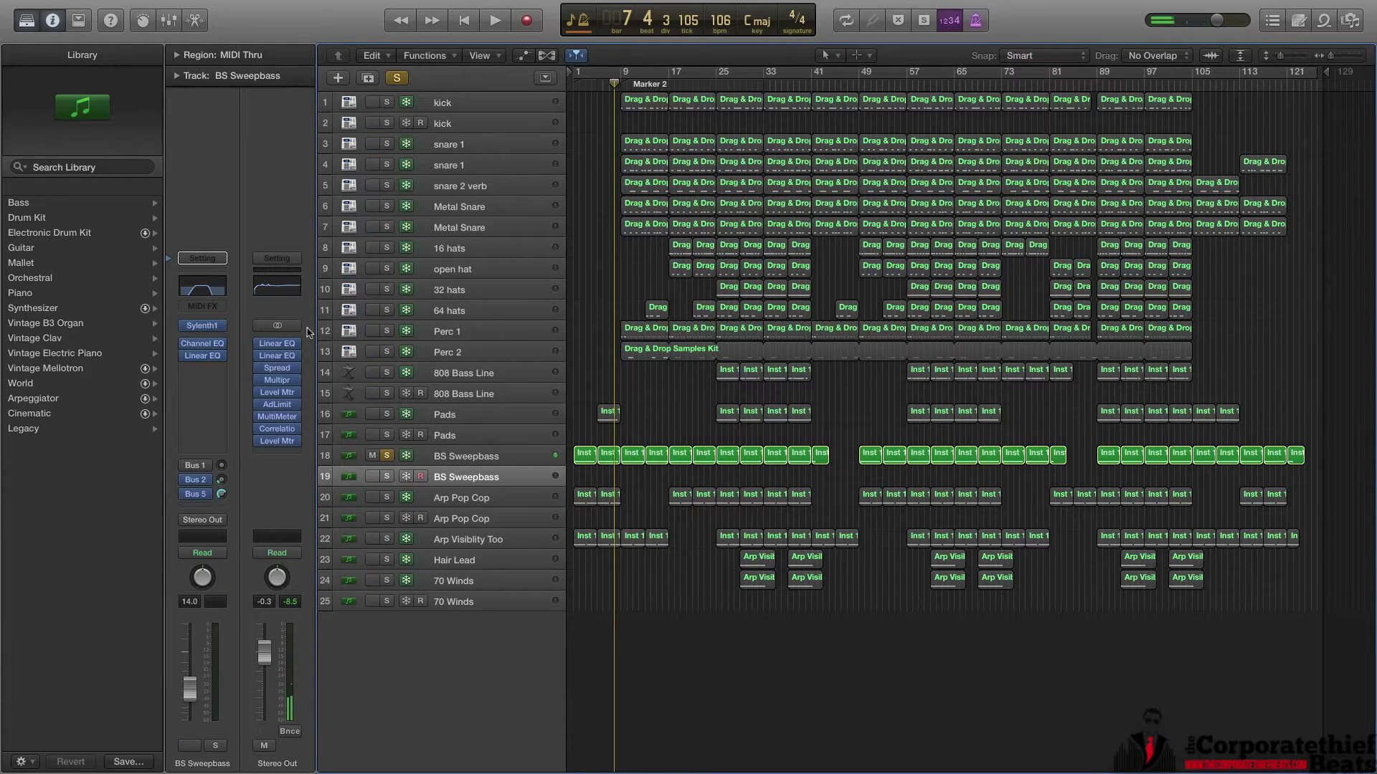
Examine the Channel EQ curve and the Sylenth1 effects settings of the BS Sweepbass track.
left_click(212, 285)
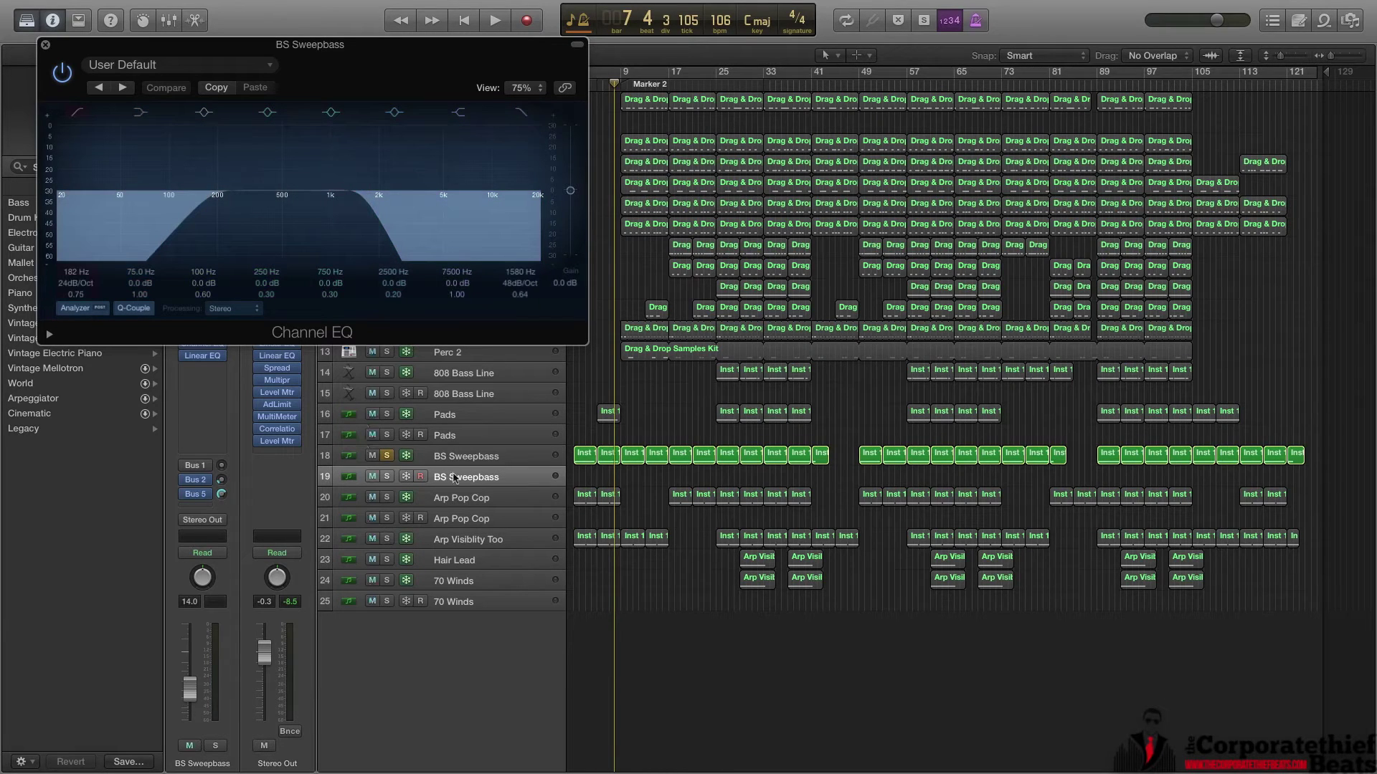
left_click_drag(209, 44, 850, 45)
left_click(202, 326)
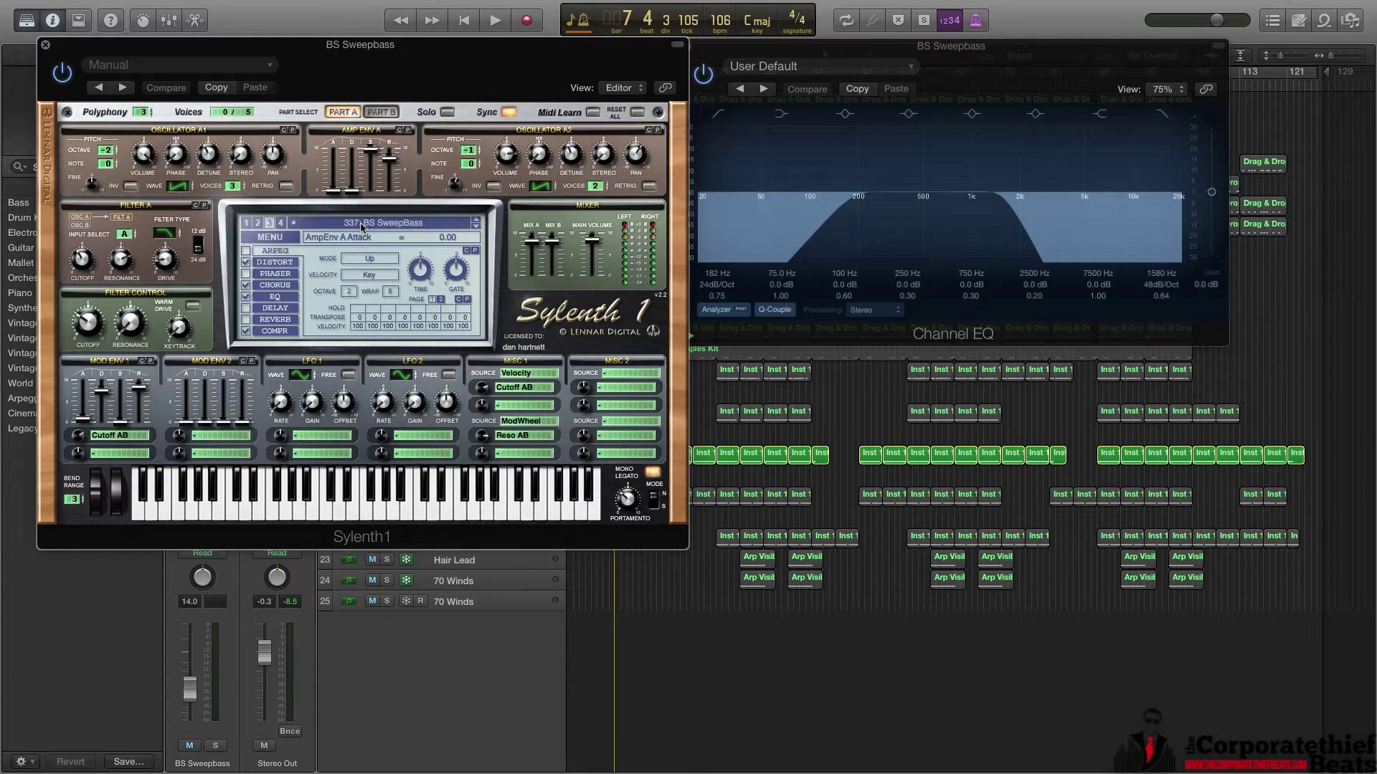
left_click(245, 285)
left_click(45, 44)
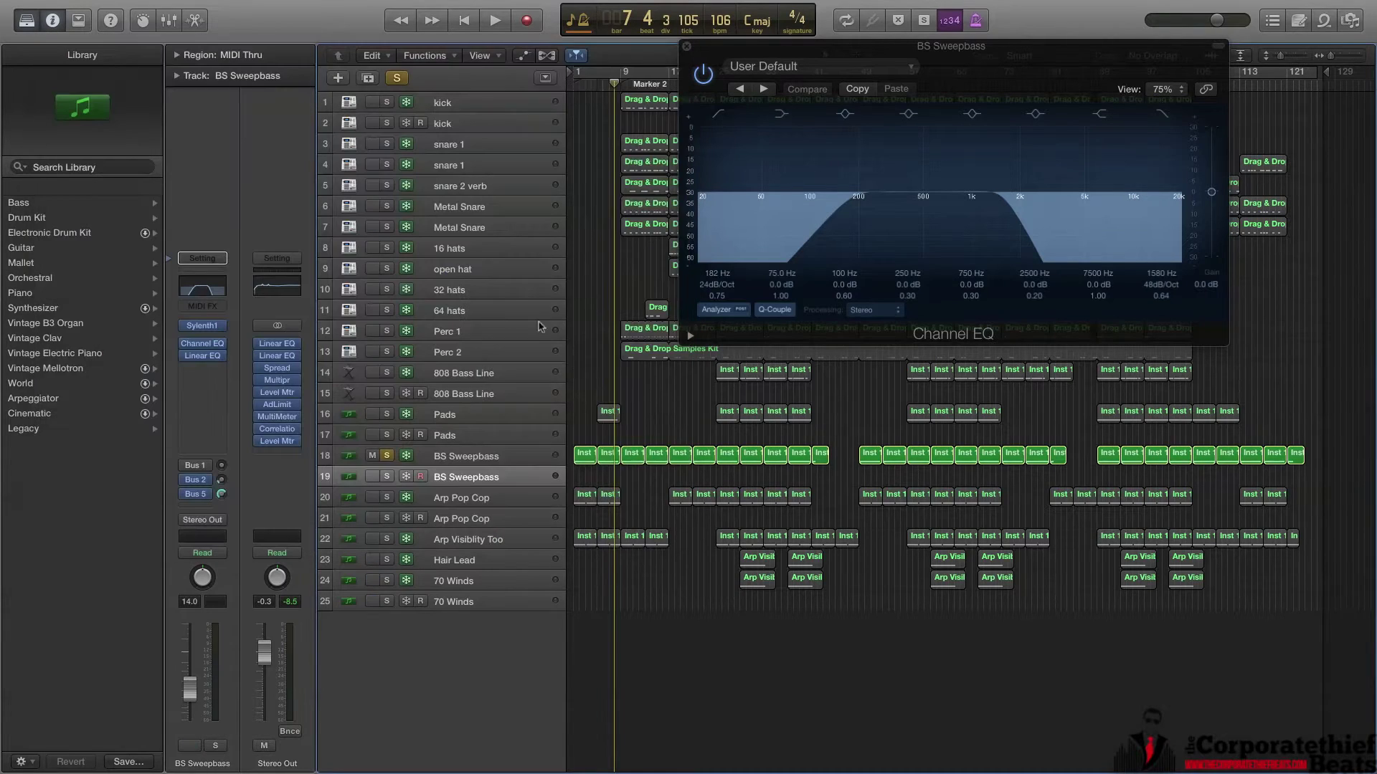
Examine the first BS Sweepbass region's notes in the Piano Roll while playing from bar 1, then close the EQ and editor.
double_click(585, 454)
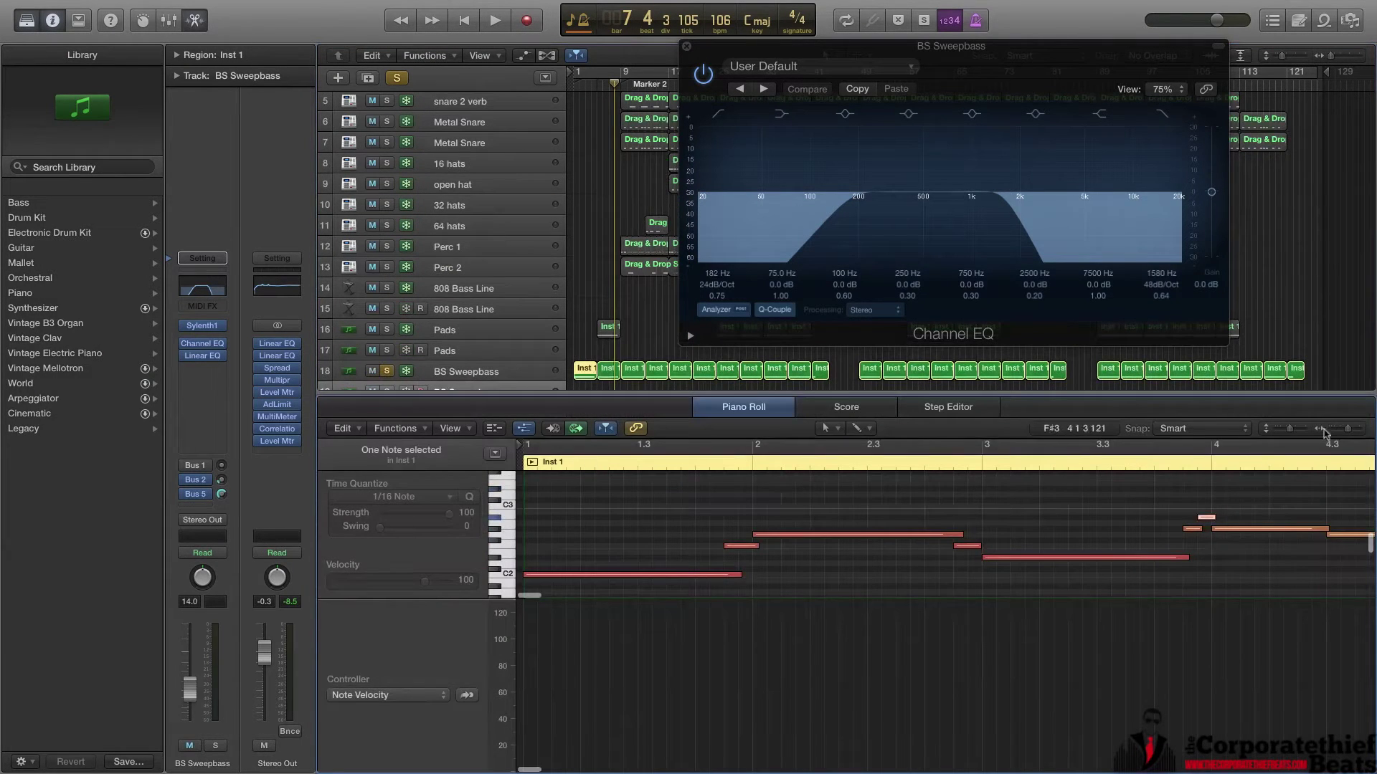
left_click_drag(1347, 430, 1345, 434)
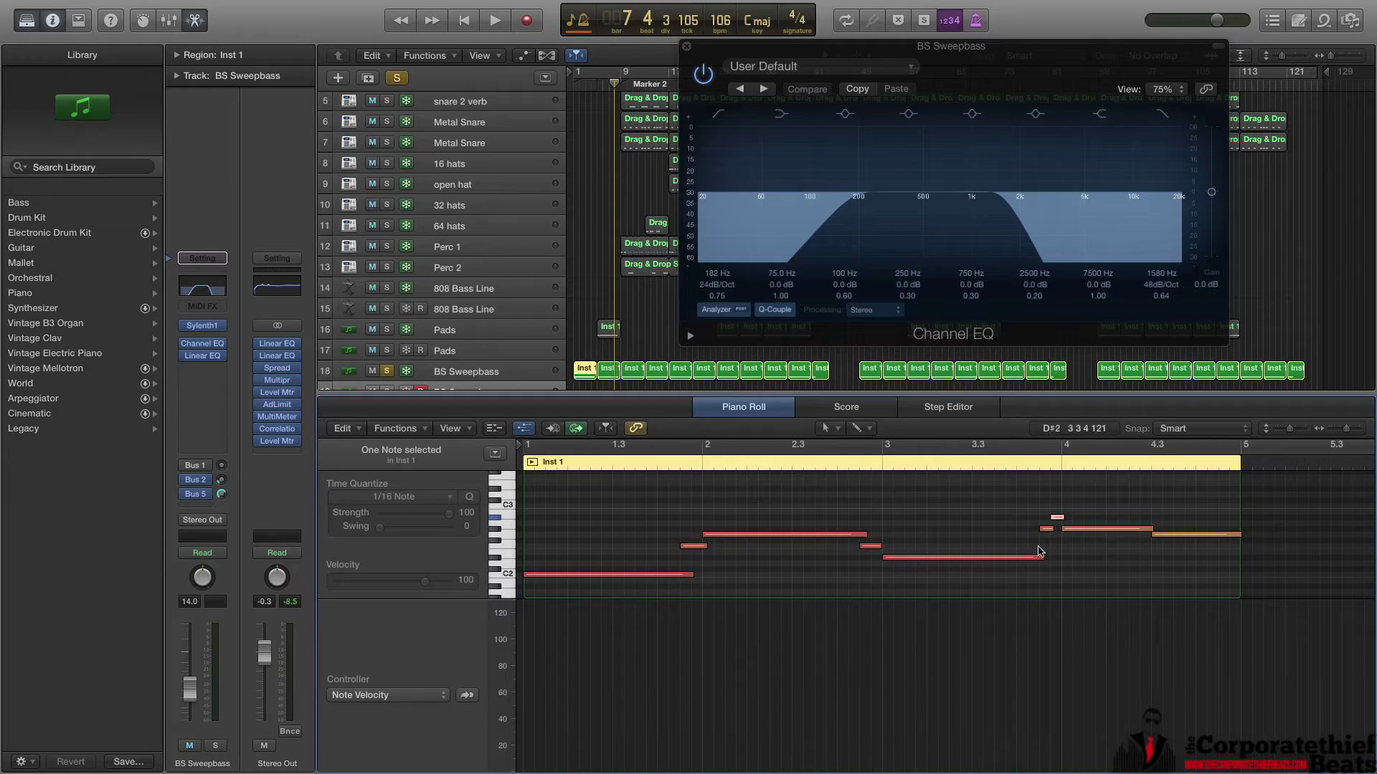
left_click(573, 71)
key("space")
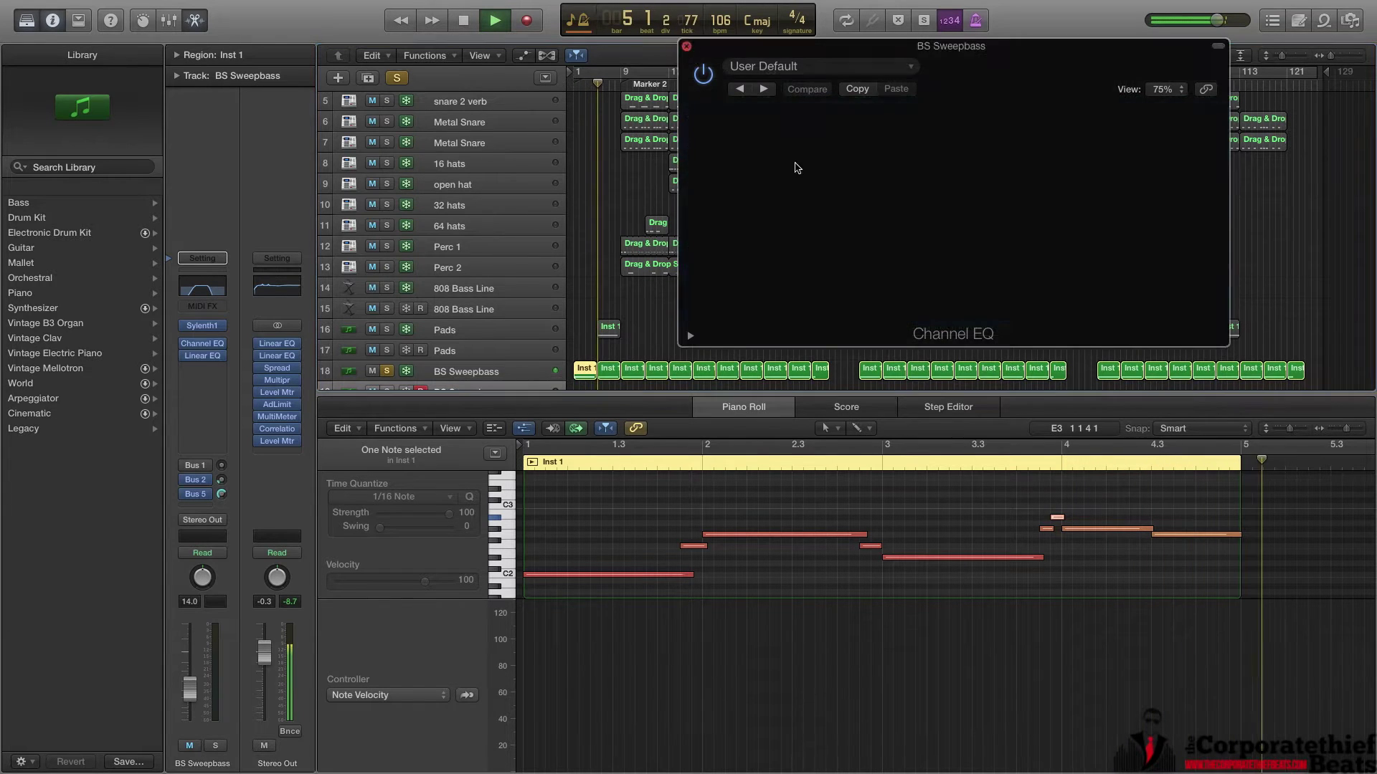
left_click(686, 47)
key("space")
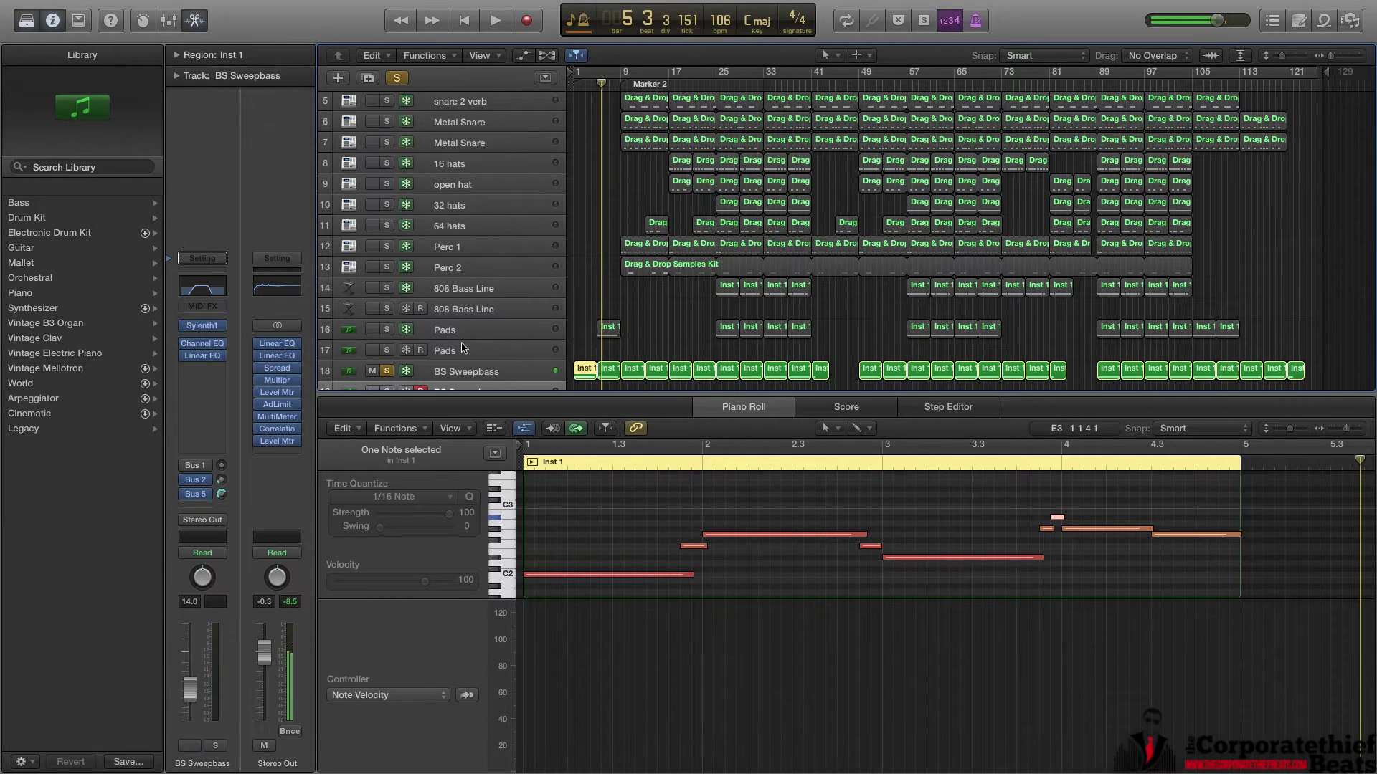
key("x")
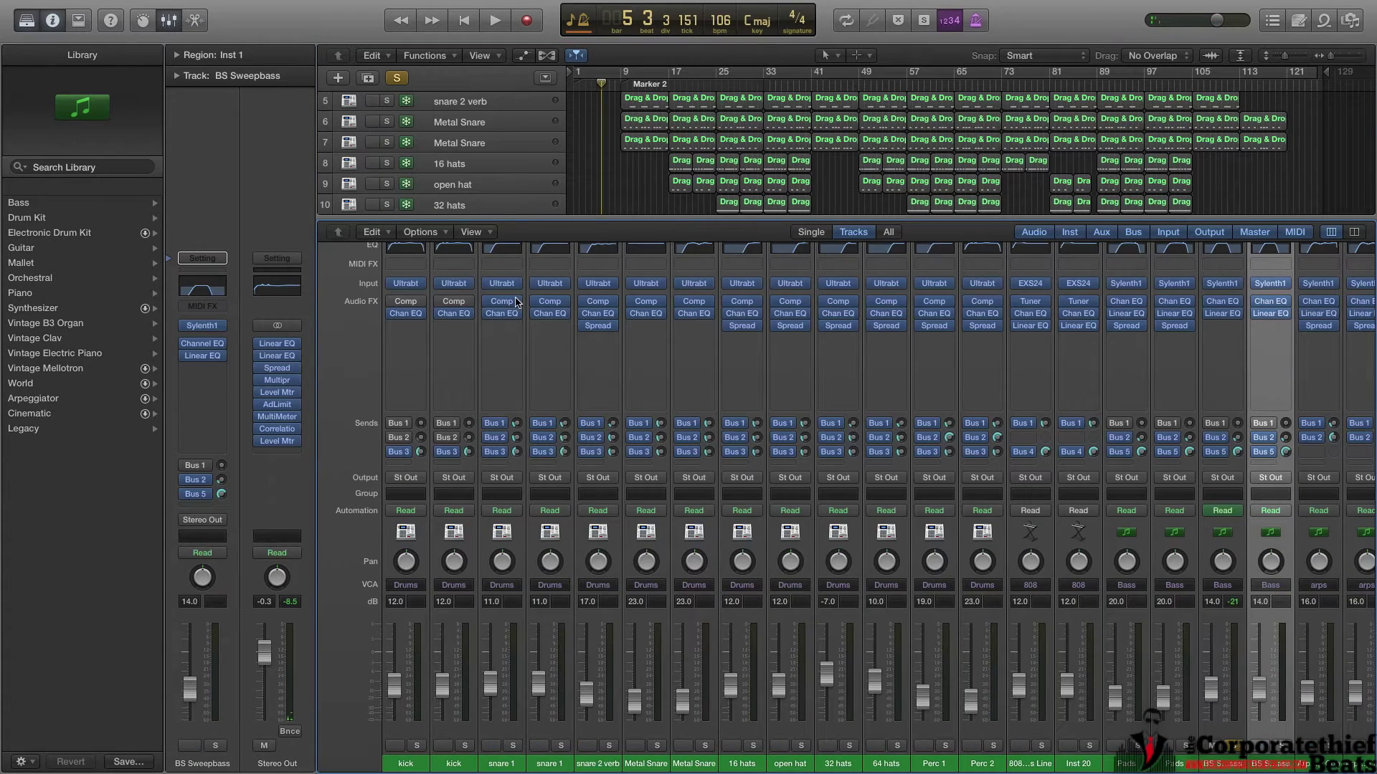
key("x")
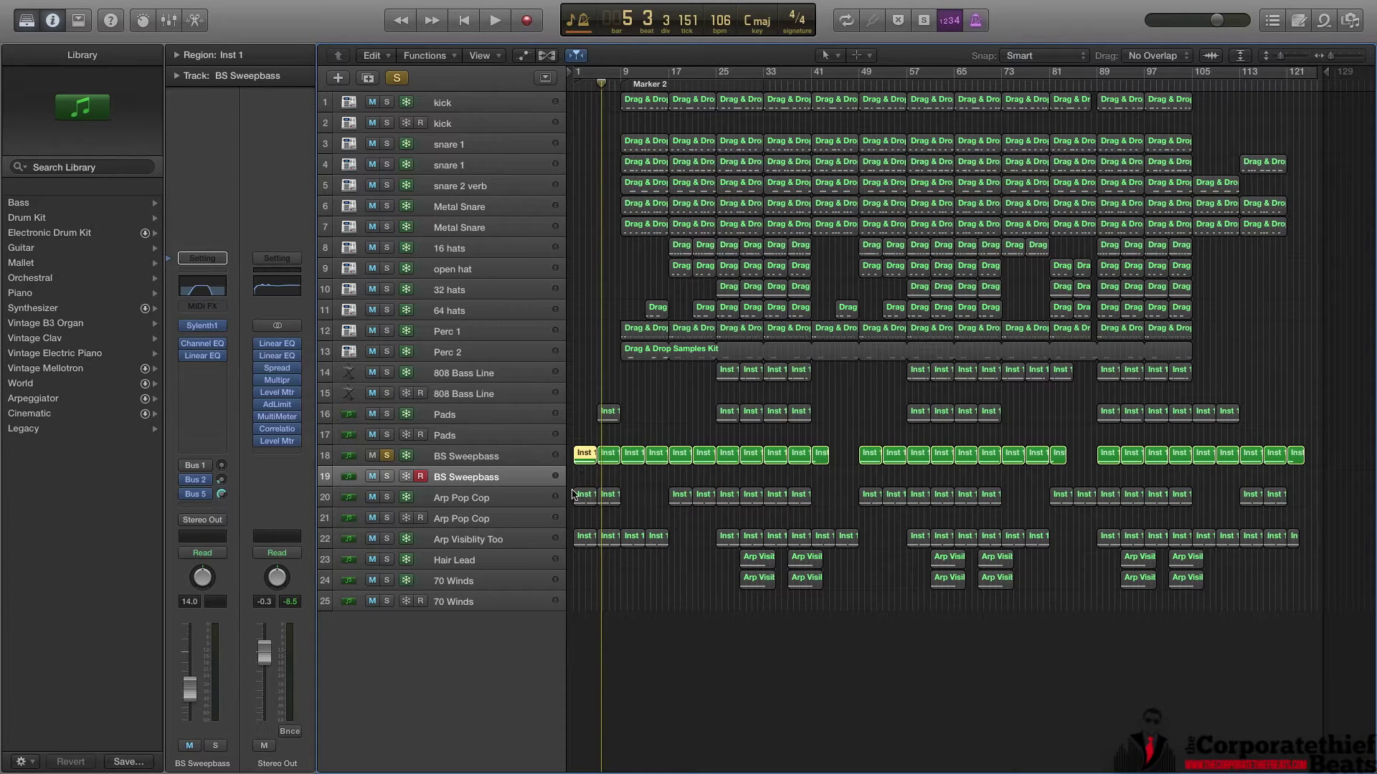
Solo the upper Arp Pop Cop track and audition the ARP Pop Cop preset in the lower track's Sylenth1.
left_click(388, 501)
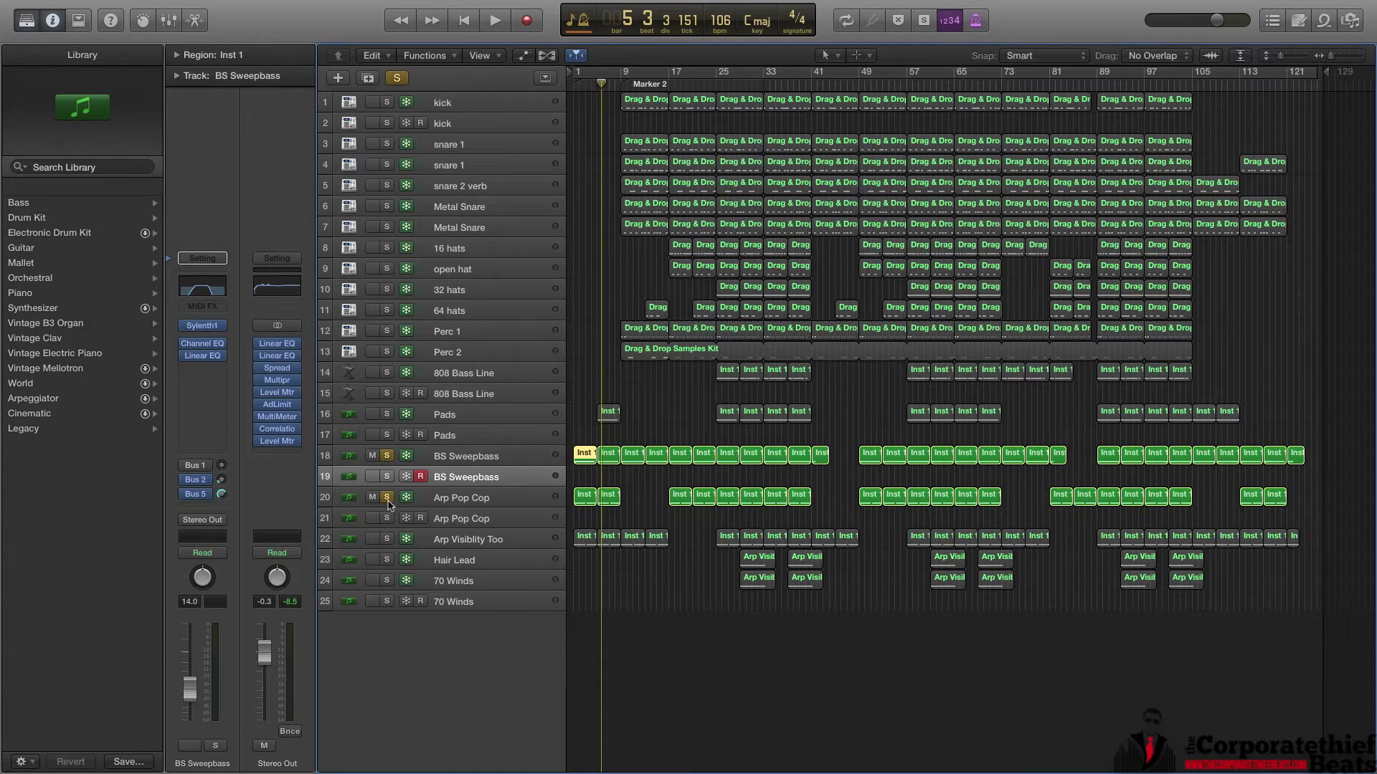
left_click(451, 519)
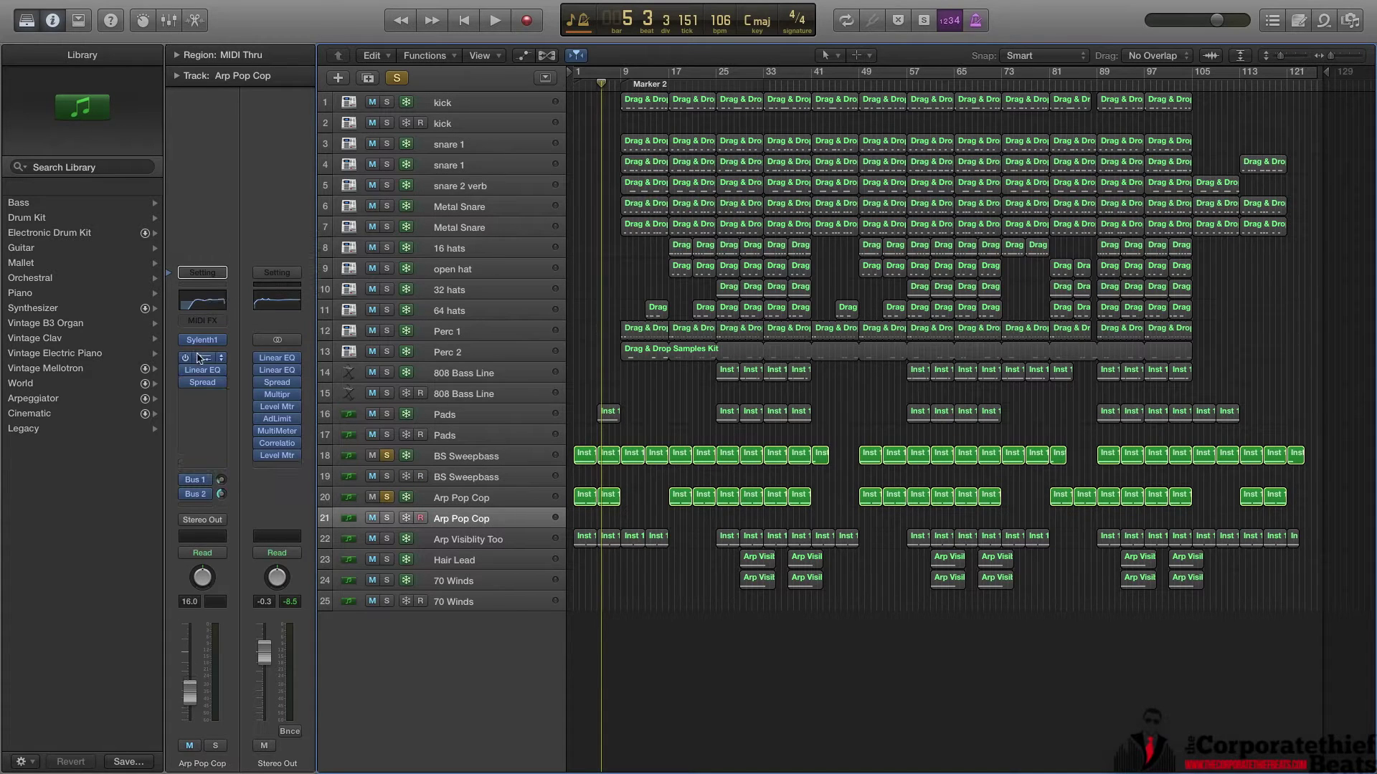
left_click(204, 339)
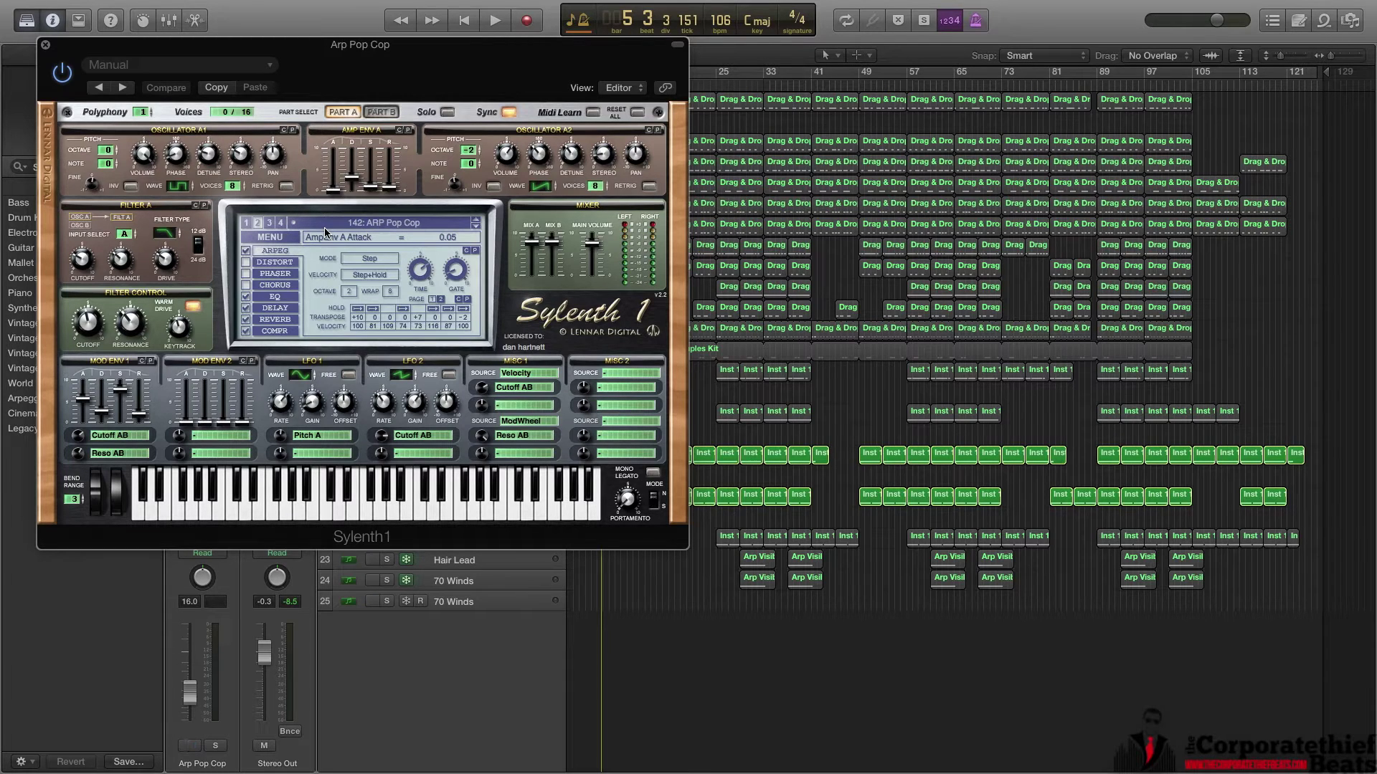
left_click(281, 239)
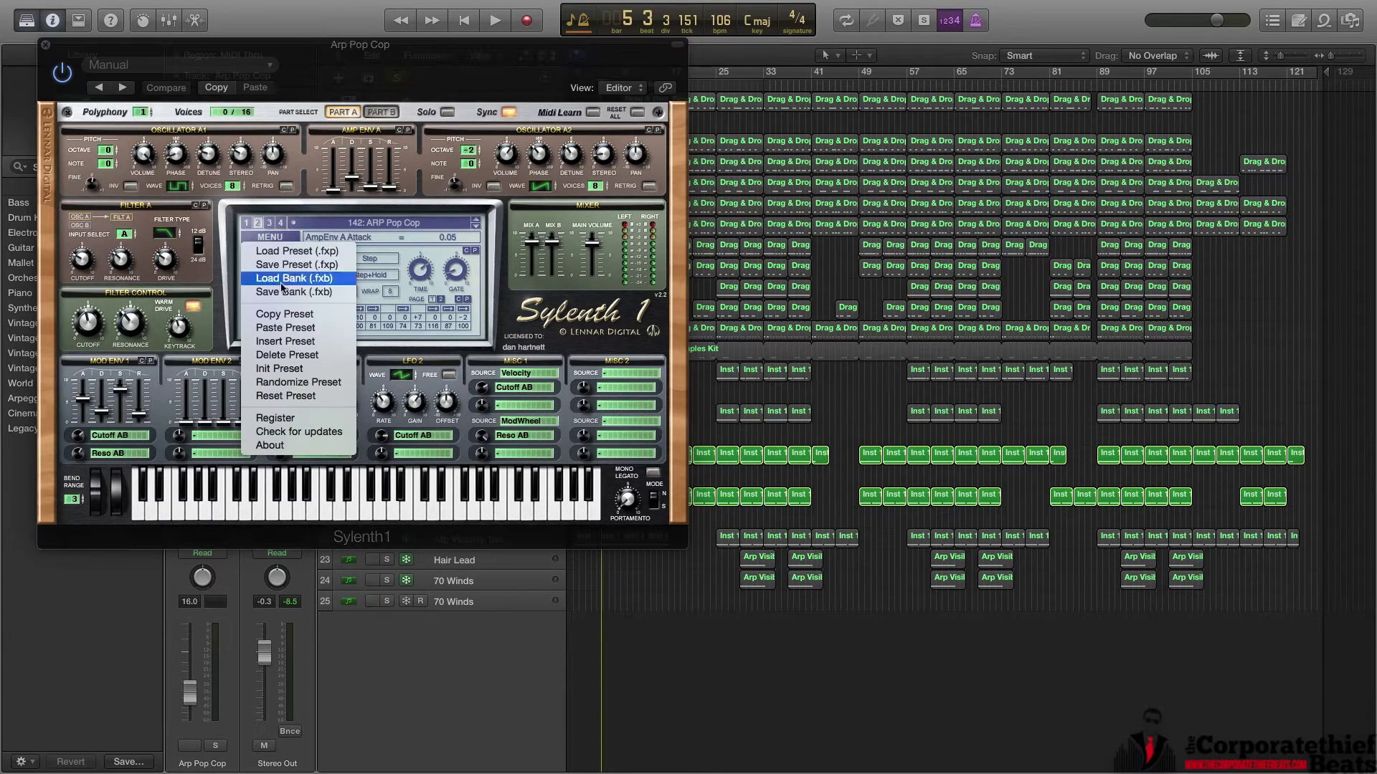
left_click(416, 241)
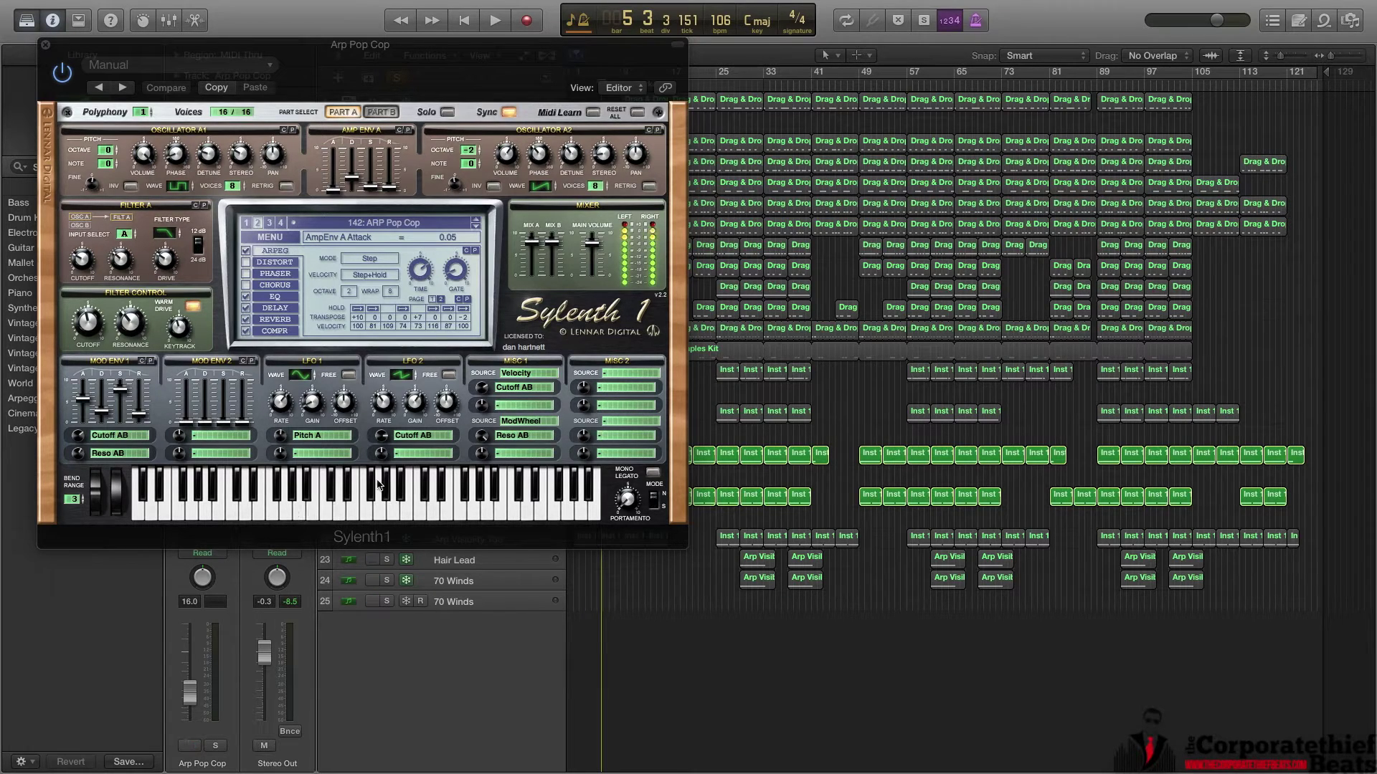
left_click(45, 45)
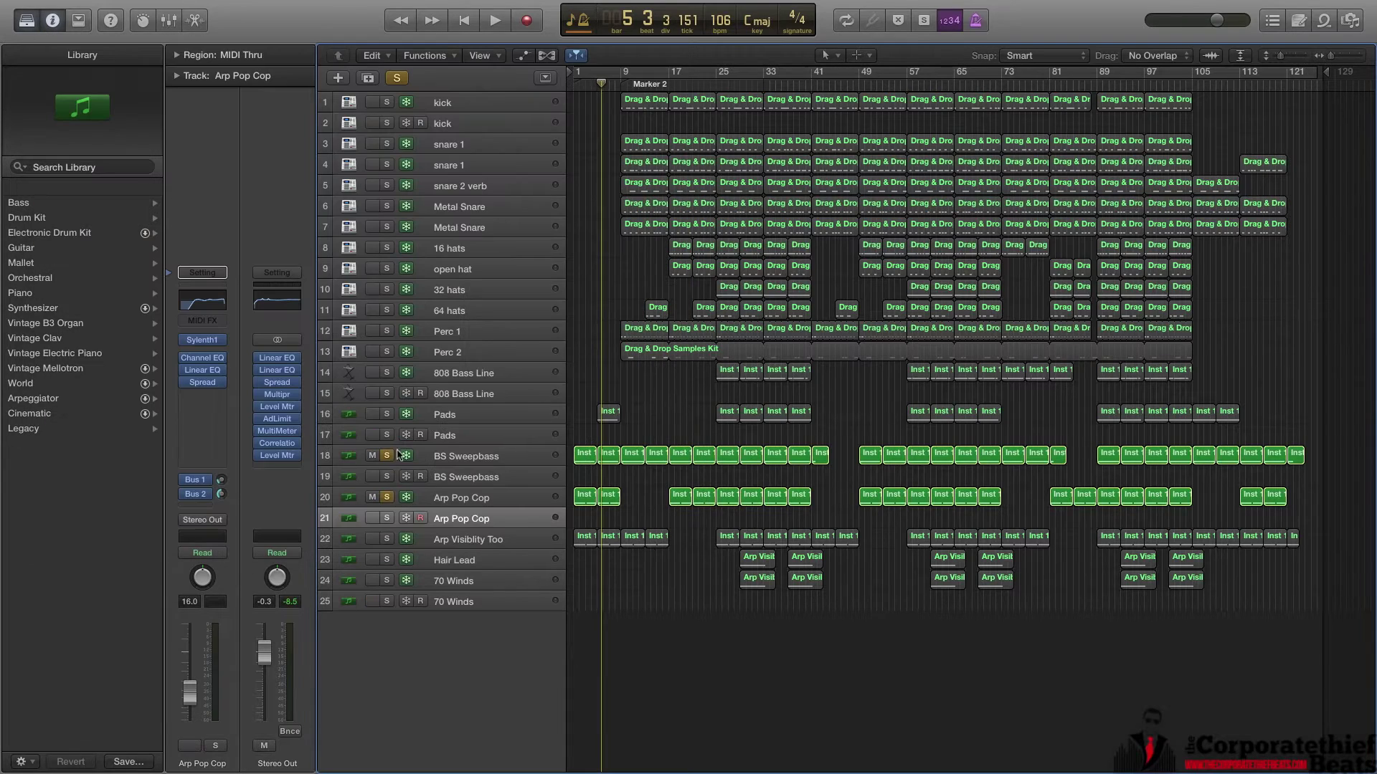
Solo the lower BS Sweepbass track and audition a note of its BS SweepBass preset in Sylenth1.
left_click(494, 478)
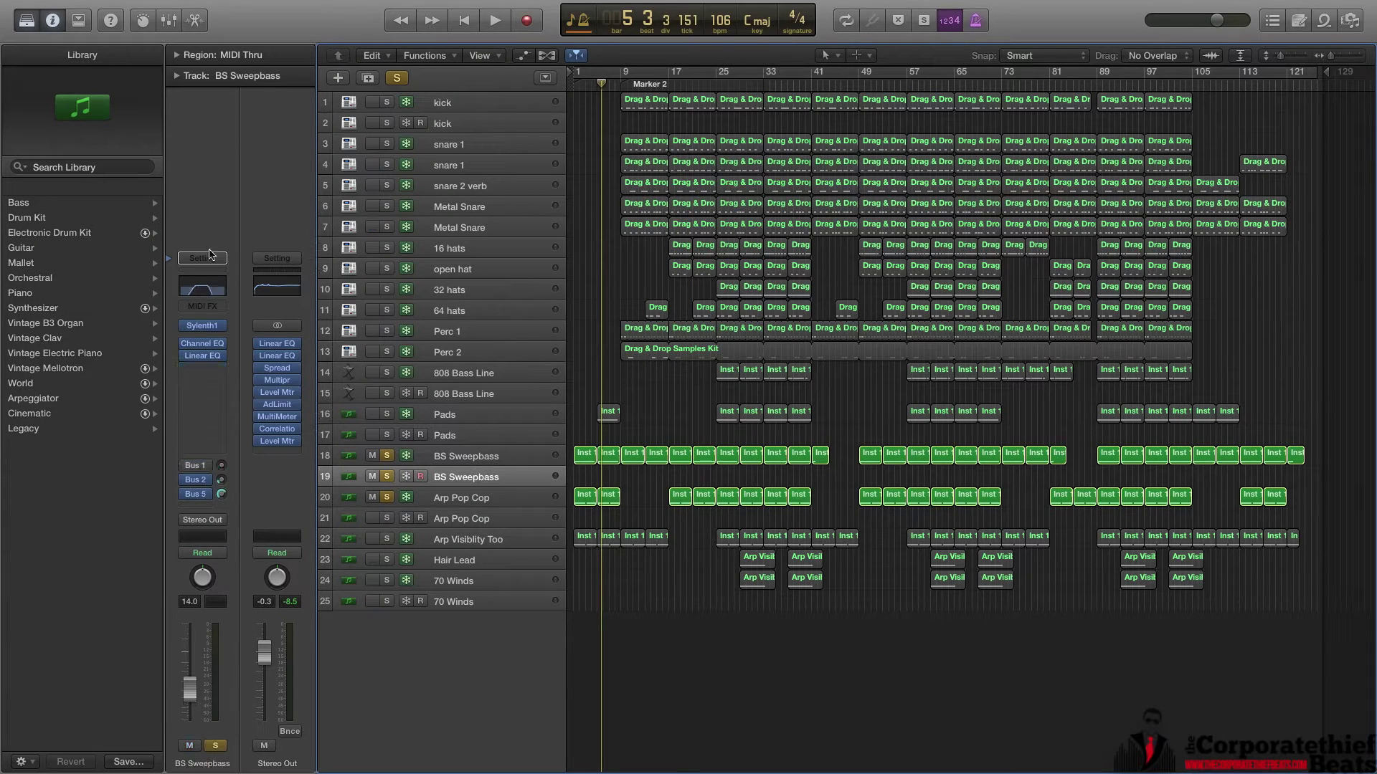
left_click(202, 326)
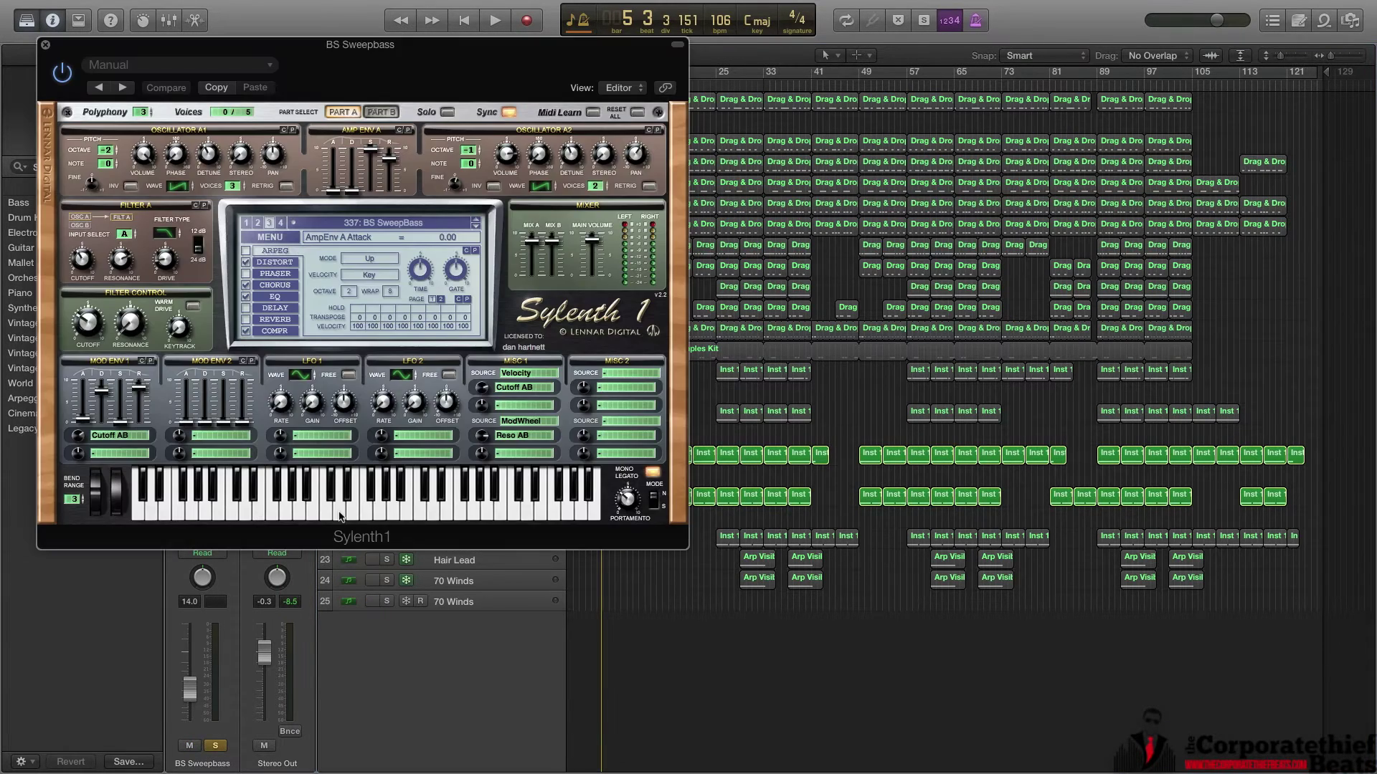
left_click(338, 516)
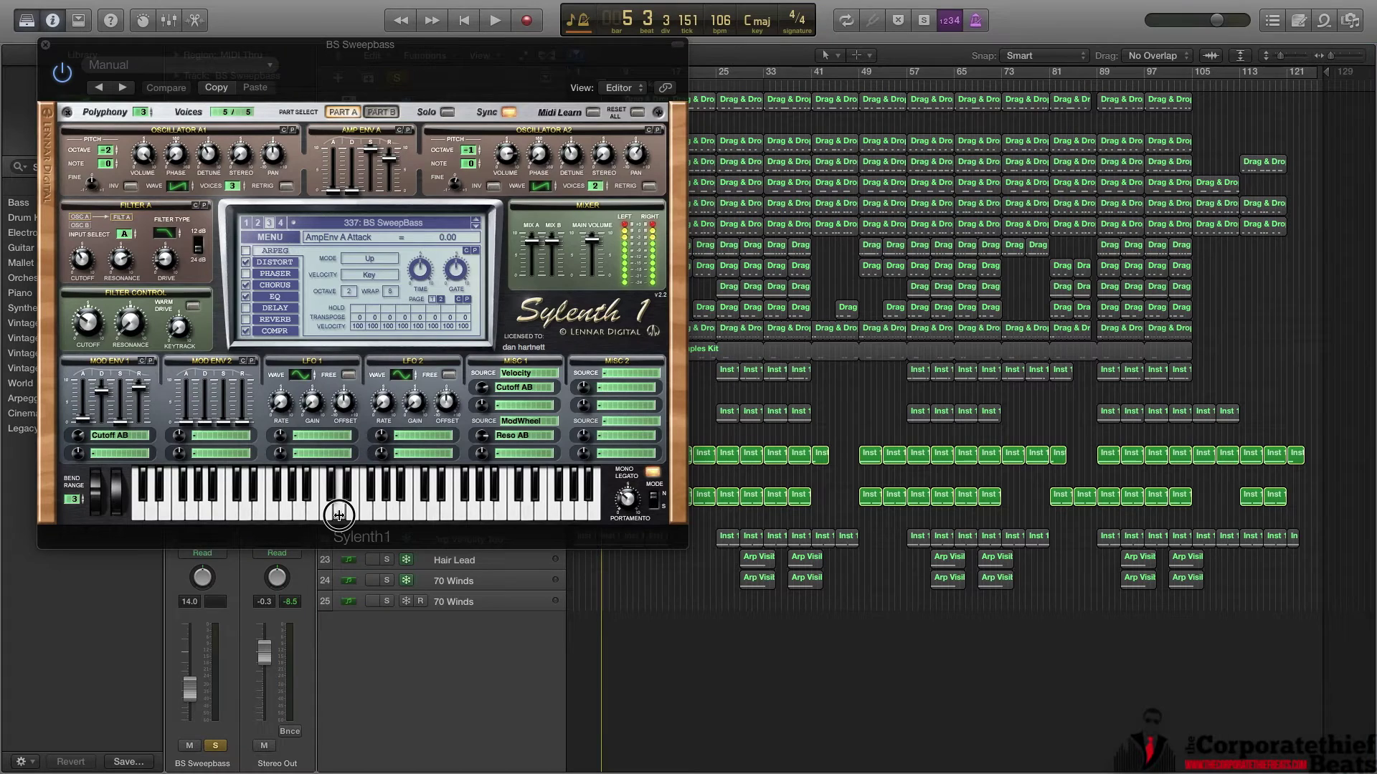
left_click(44, 46)
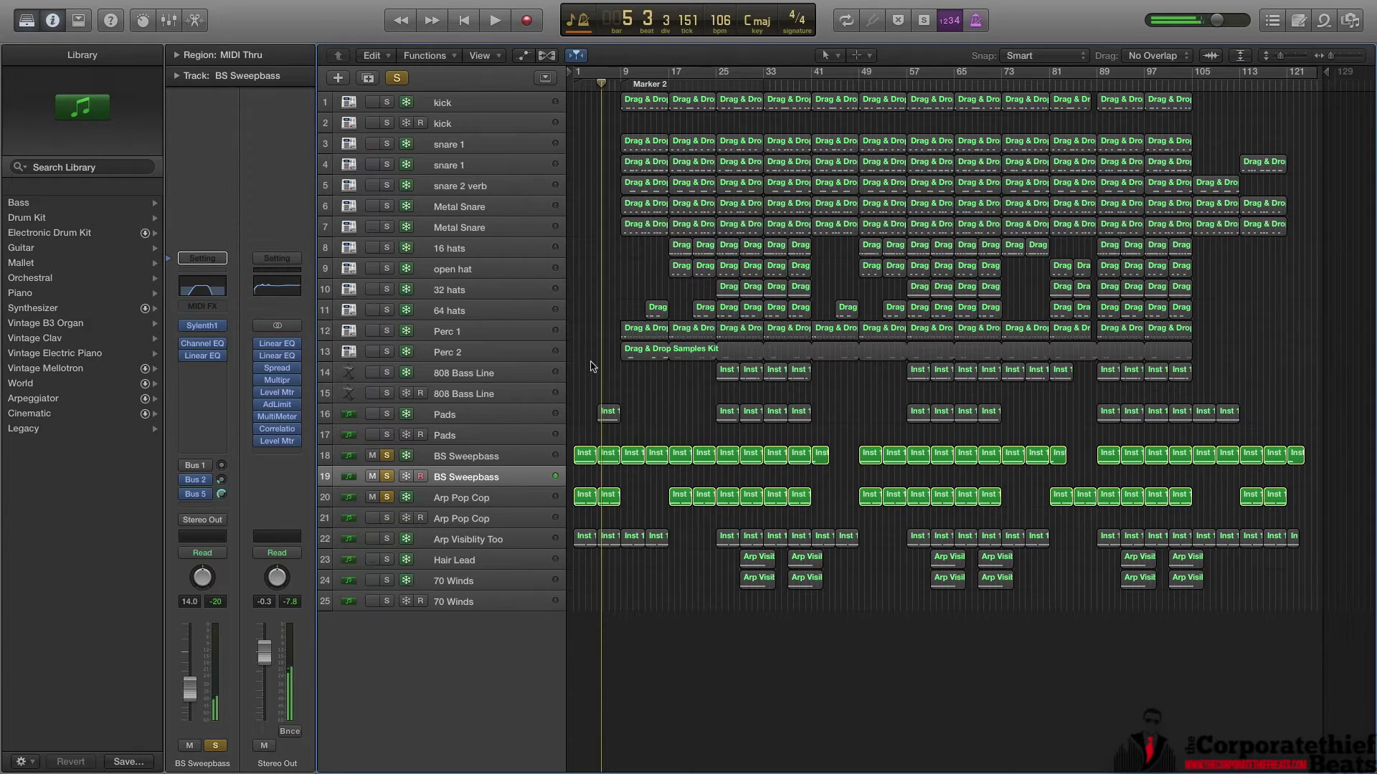
Solo the lower Arp Pop Cop track instead of the lower BS Sweepbass and audition several notes of its ARP Pop Cop preset in Sylenth1.
left_click(466, 519)
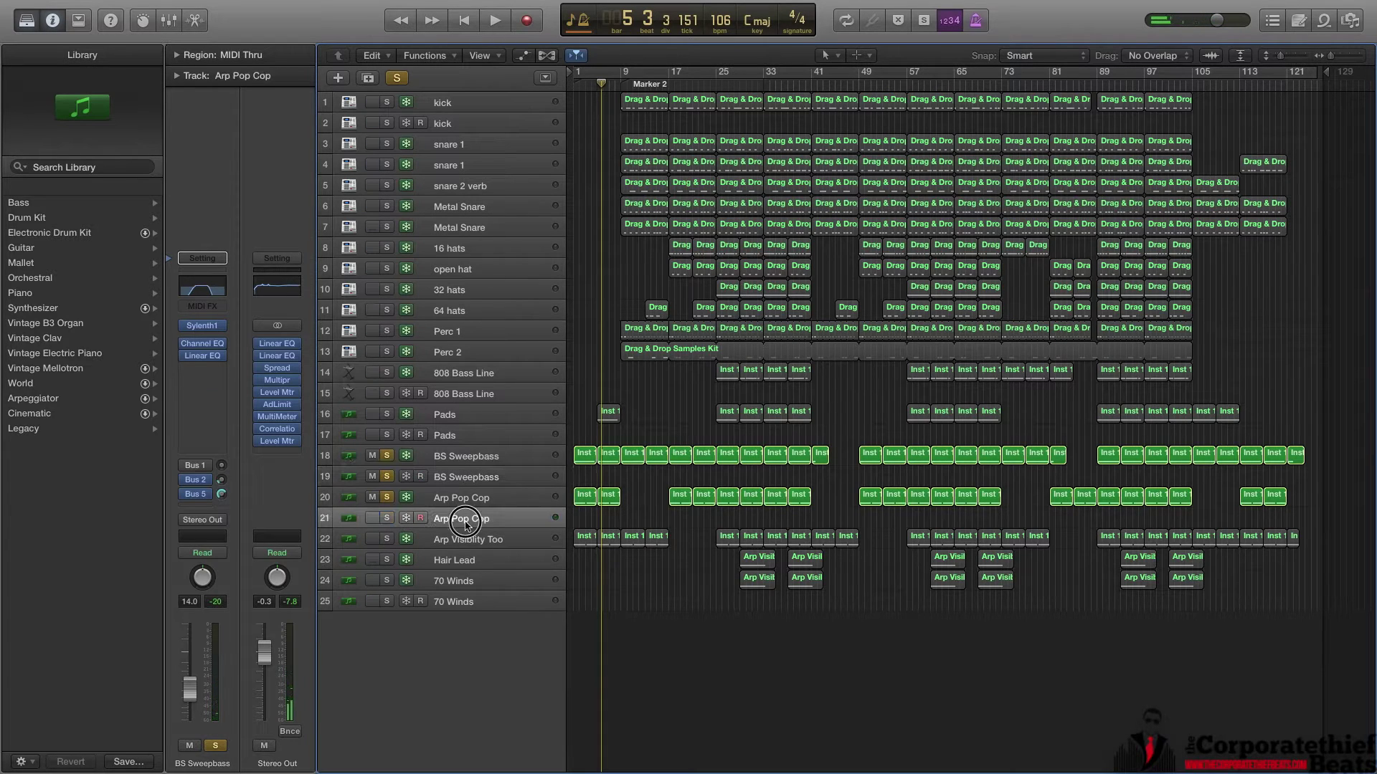
left_click(386, 517)
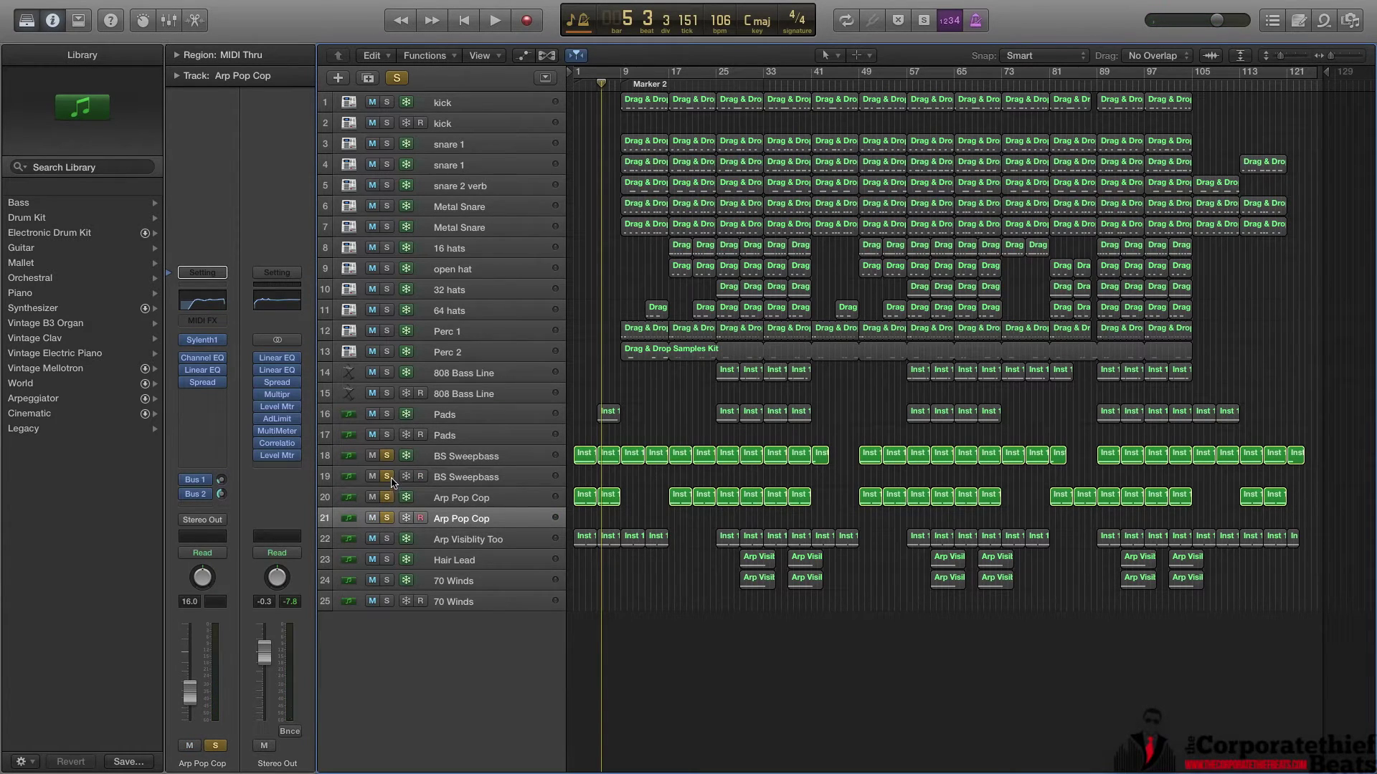
left_click(201, 340)
left_click(357, 501)
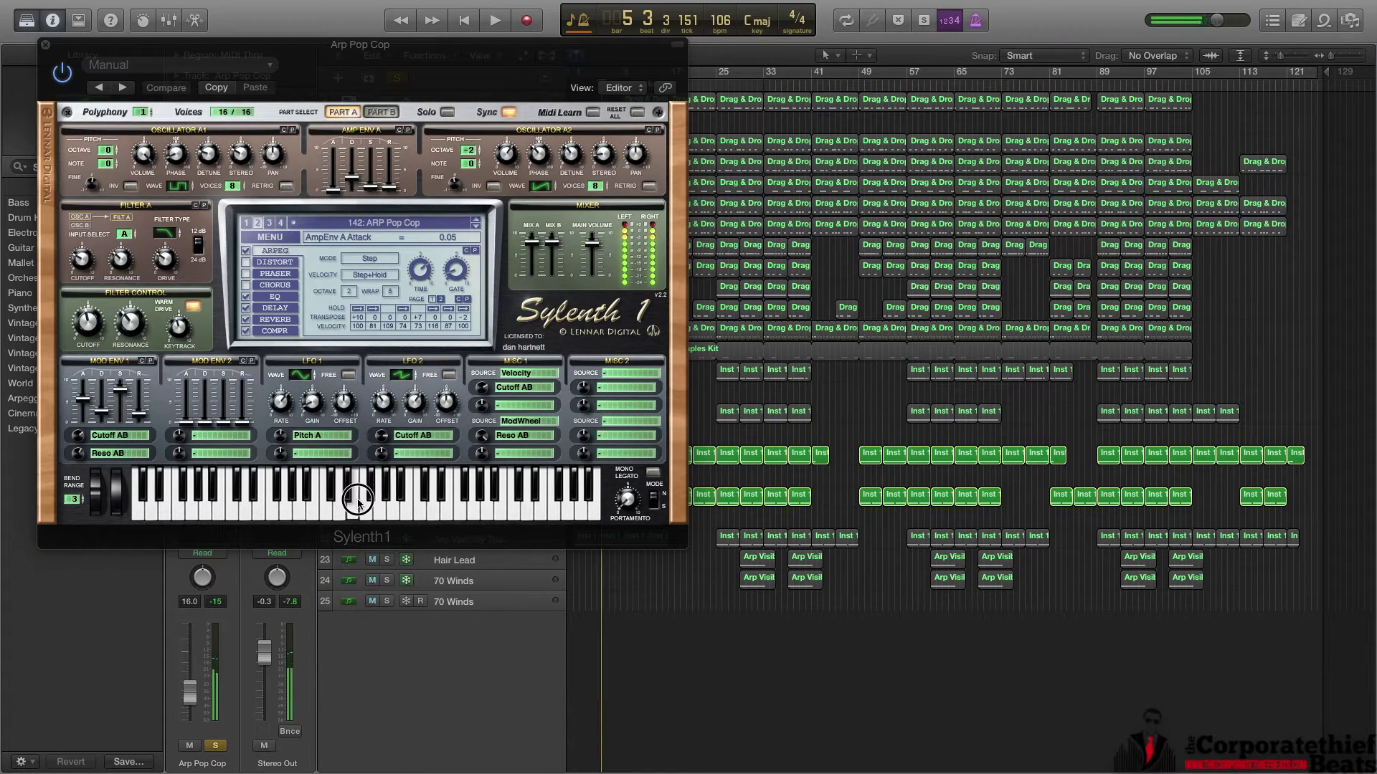
left_click(482, 512)
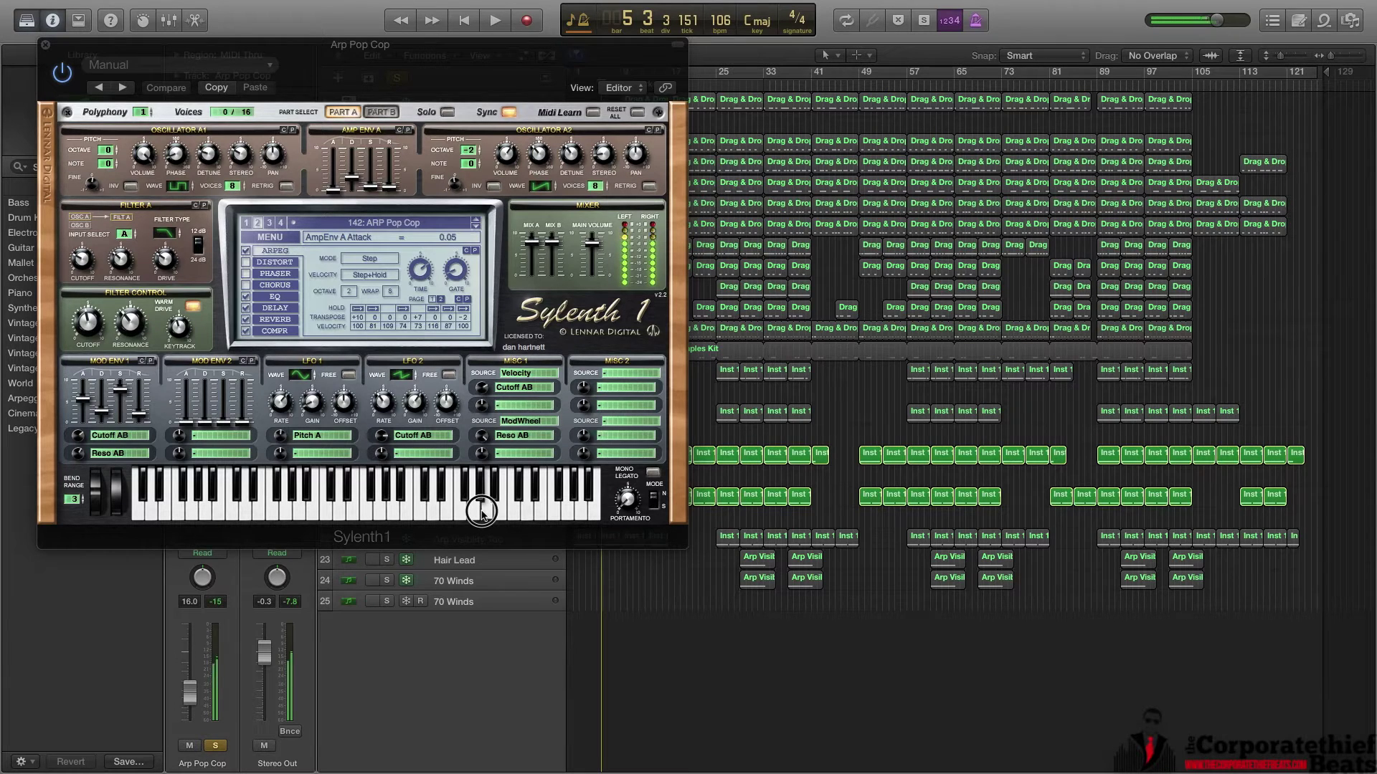
left_click(228, 512)
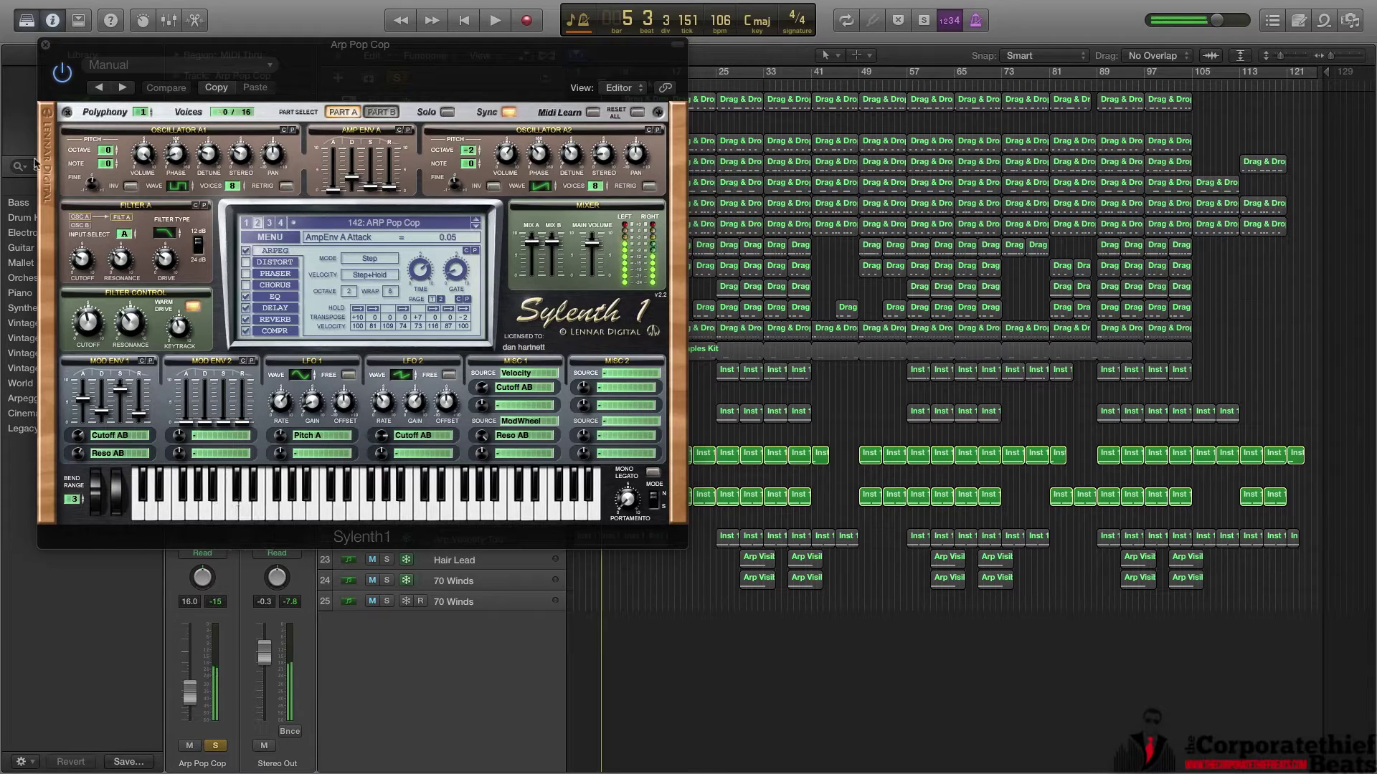
left_click(45, 45)
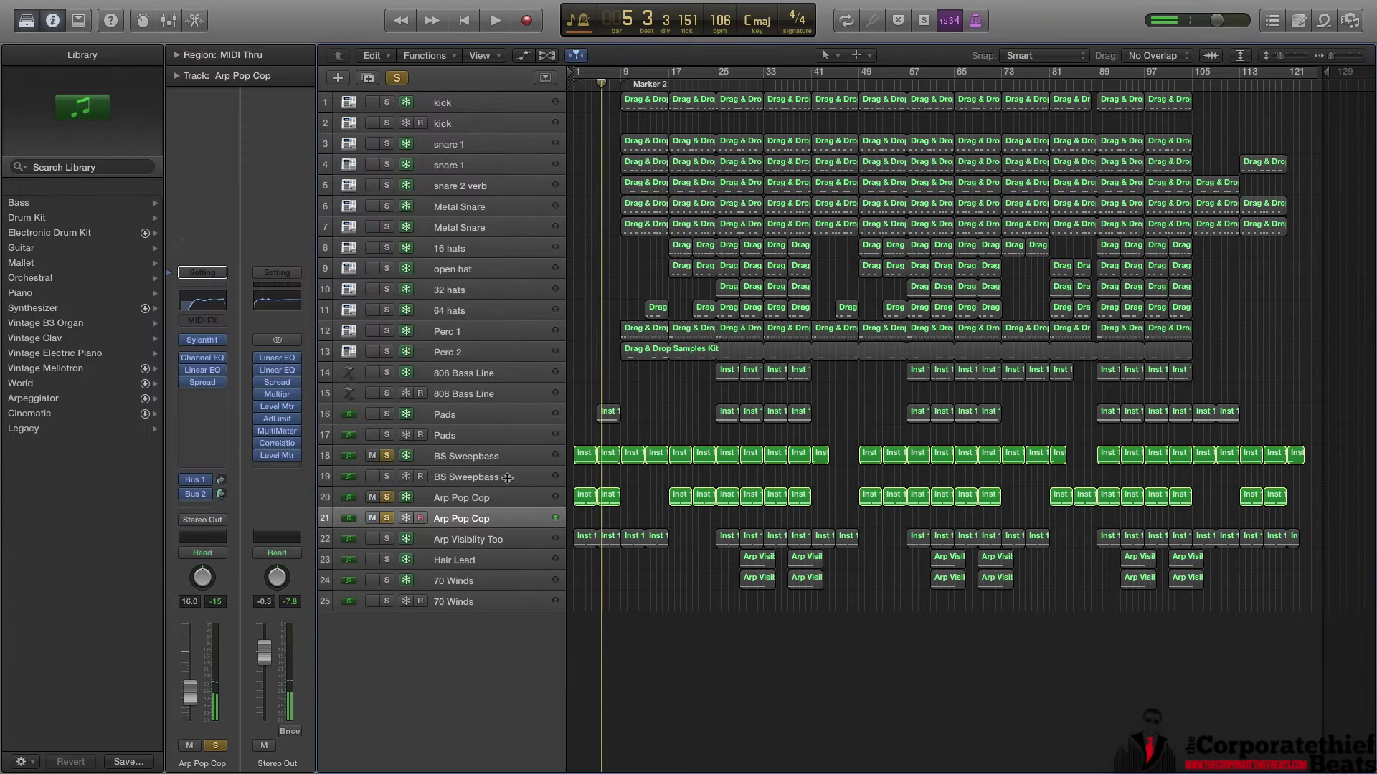
Unsolo the upper BS Sweepbass track while keeping both Arp Pop Cop tracks soloed.
left_click(387, 456)
left_click(386, 497)
left_click(584, 496)
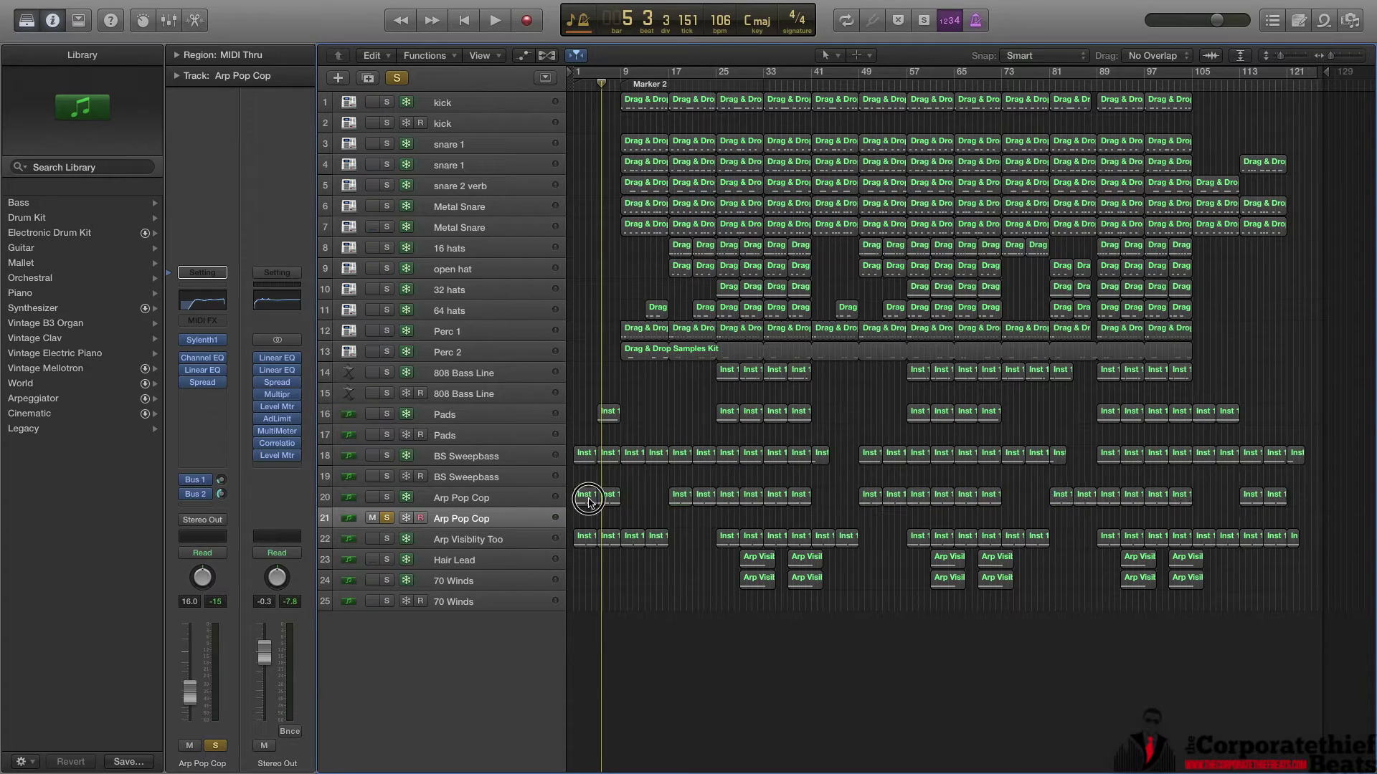
left_click(387, 497)
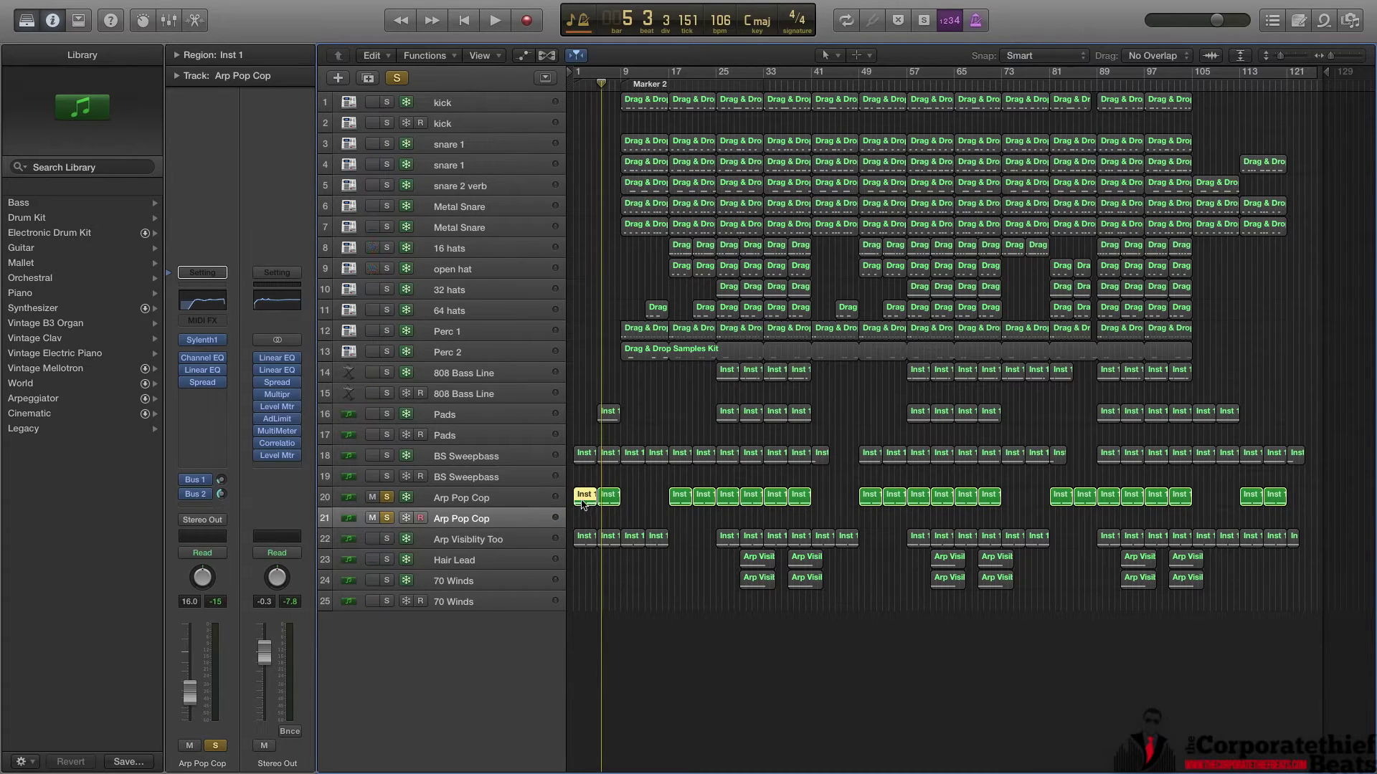
Examine the lower Arp Pop Cop track's Channel EQ curve and the first Arp Pop Cop region's notes in the Piano Roll.
left_click(202, 301)
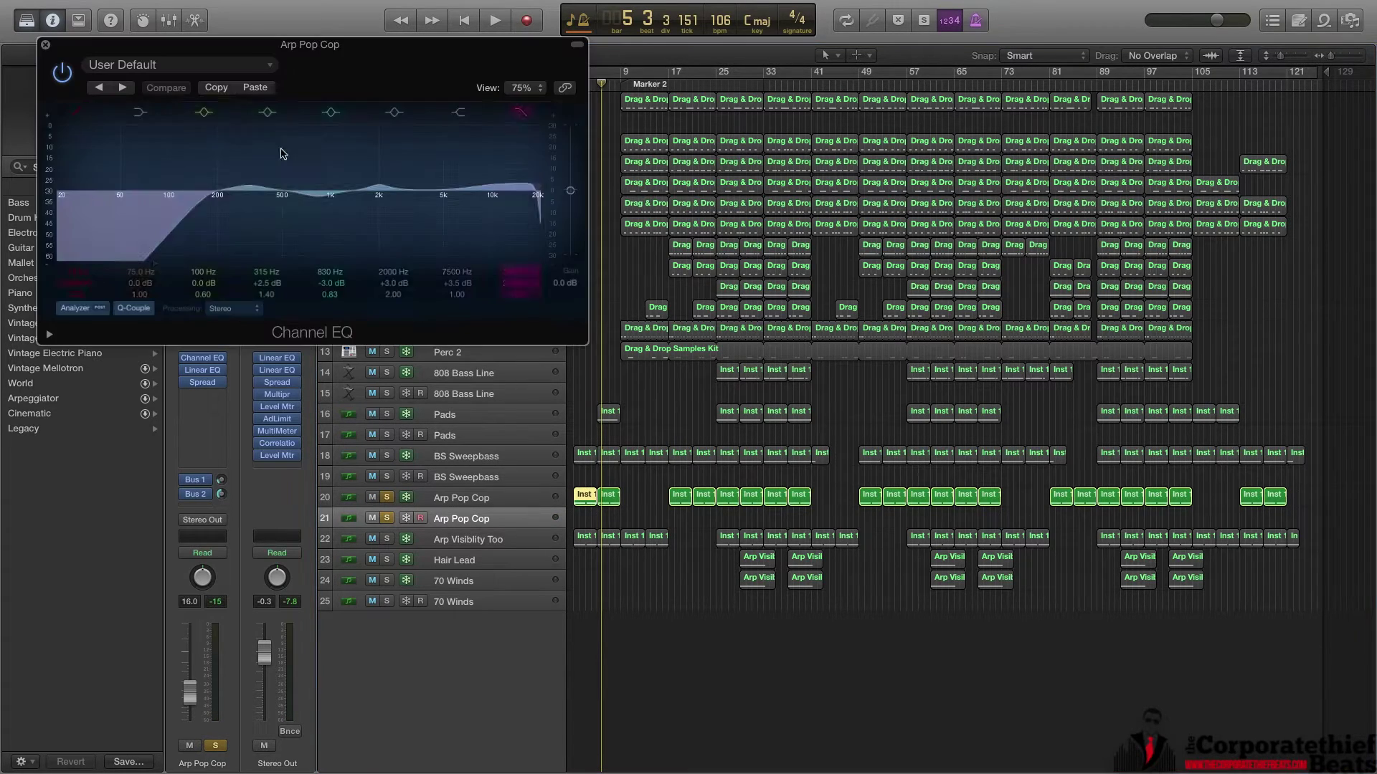
left_click_drag(166, 46, 906, 74)
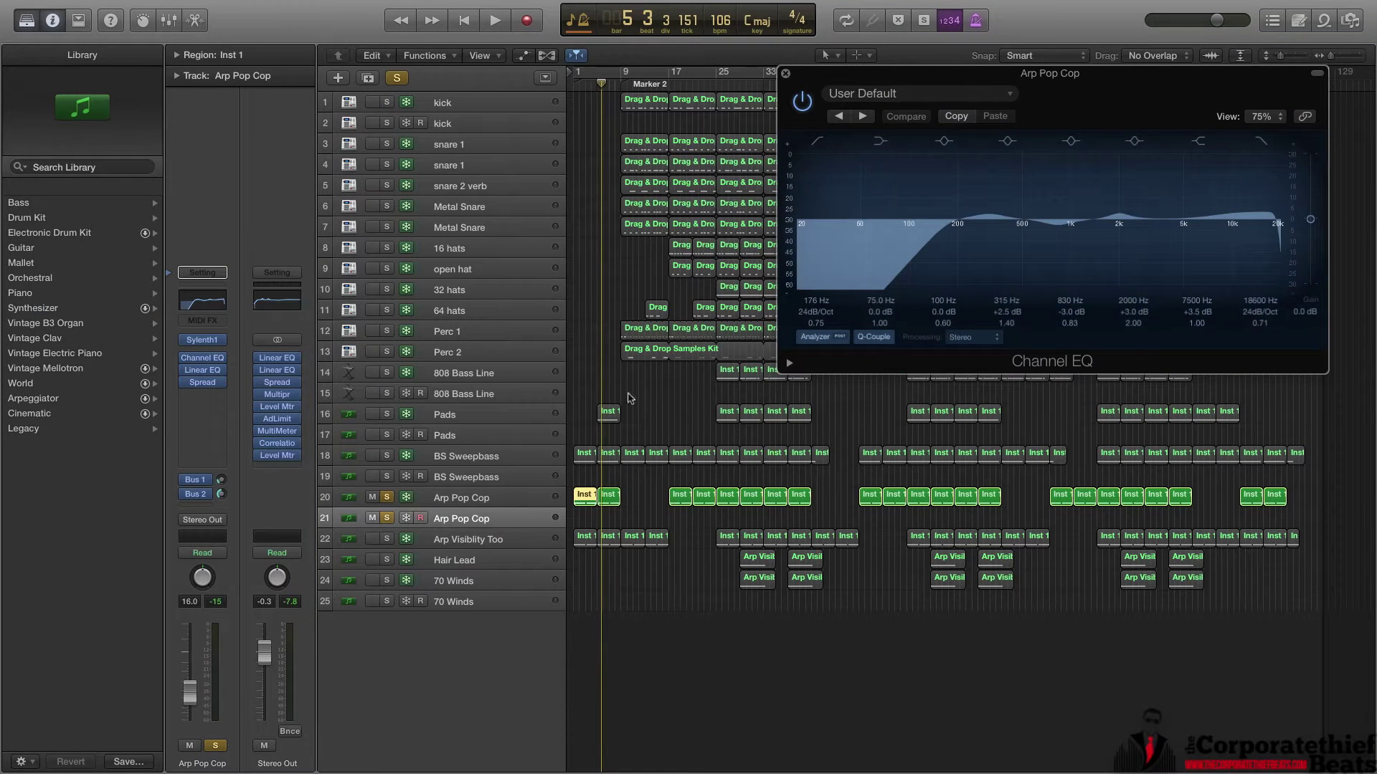
left_click(583, 500)
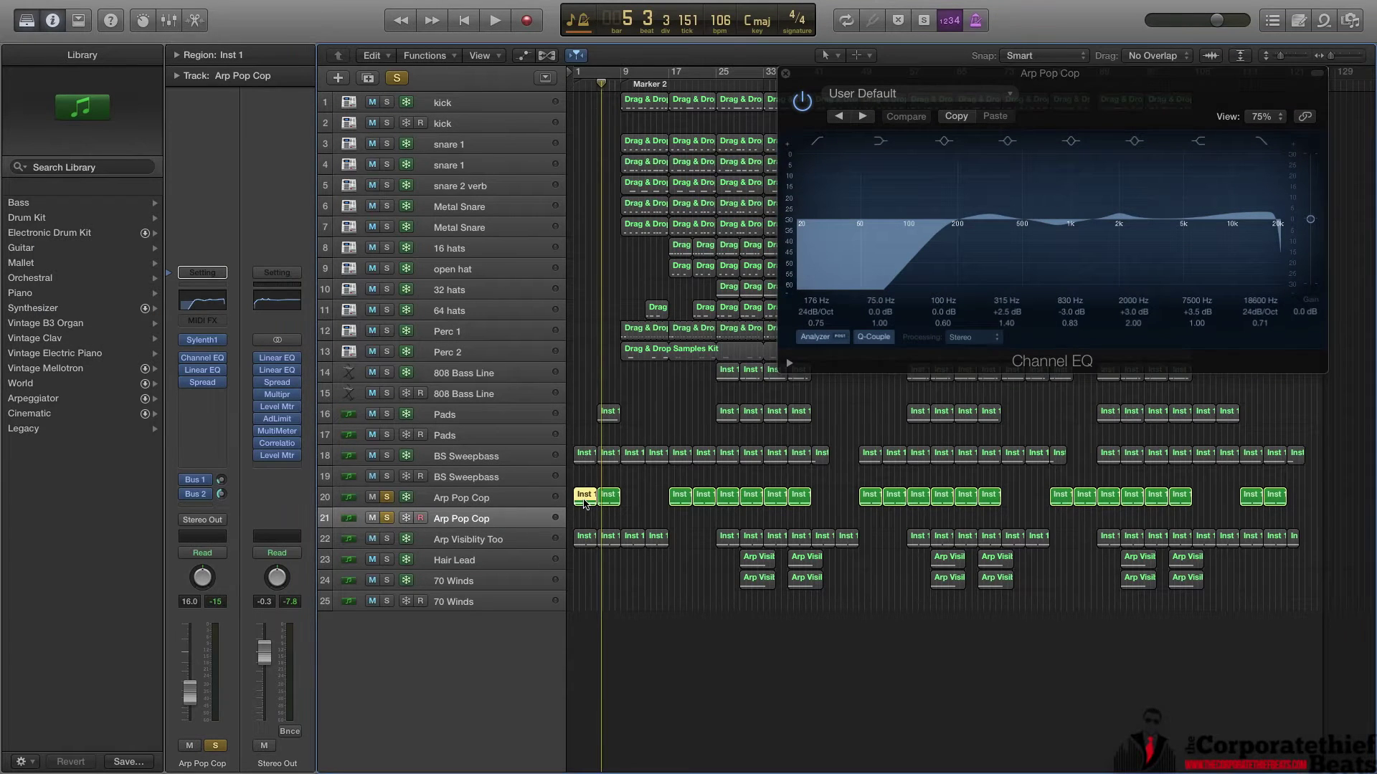
key("p")
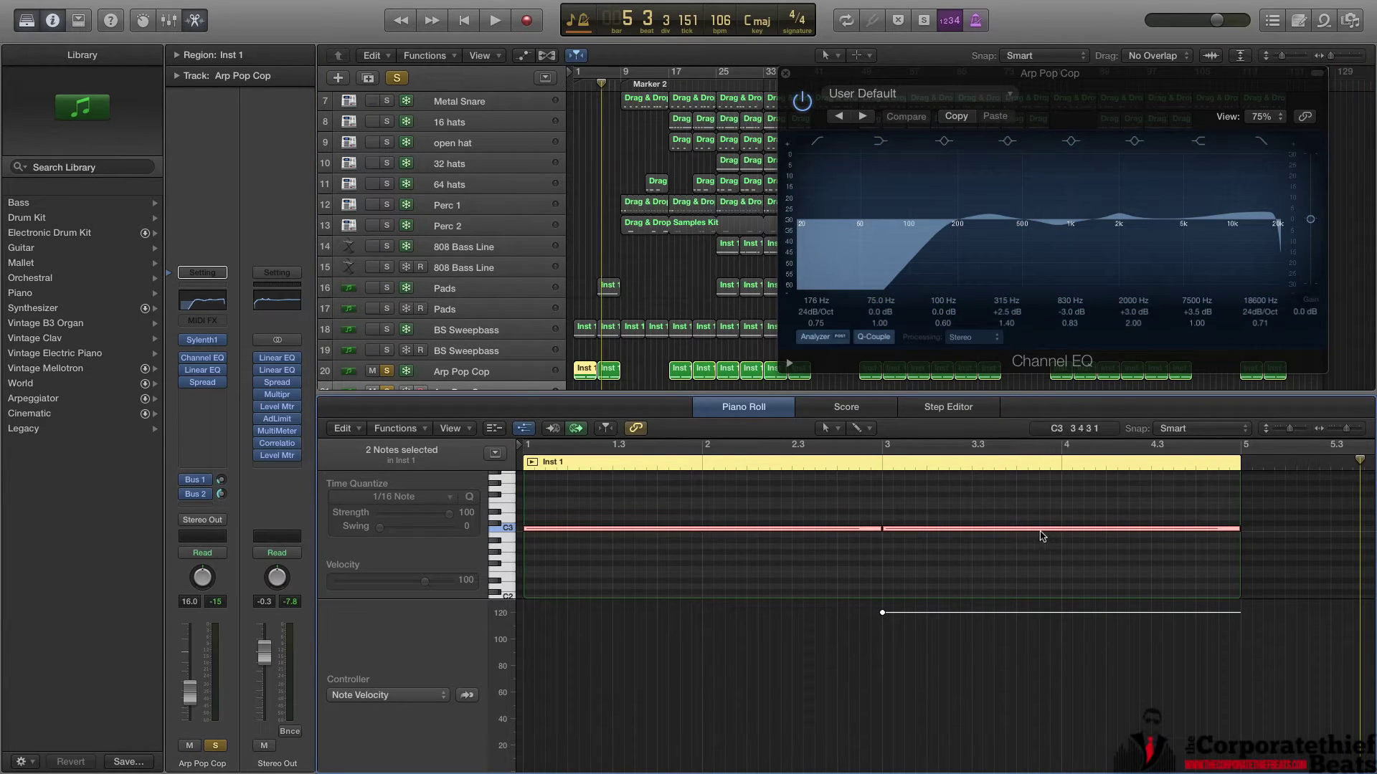
Play a single note on the lower Arp Pop Cop track's Sylenth1 to hear its arpeggiator, and close the instrument.
left_click(455, 386)
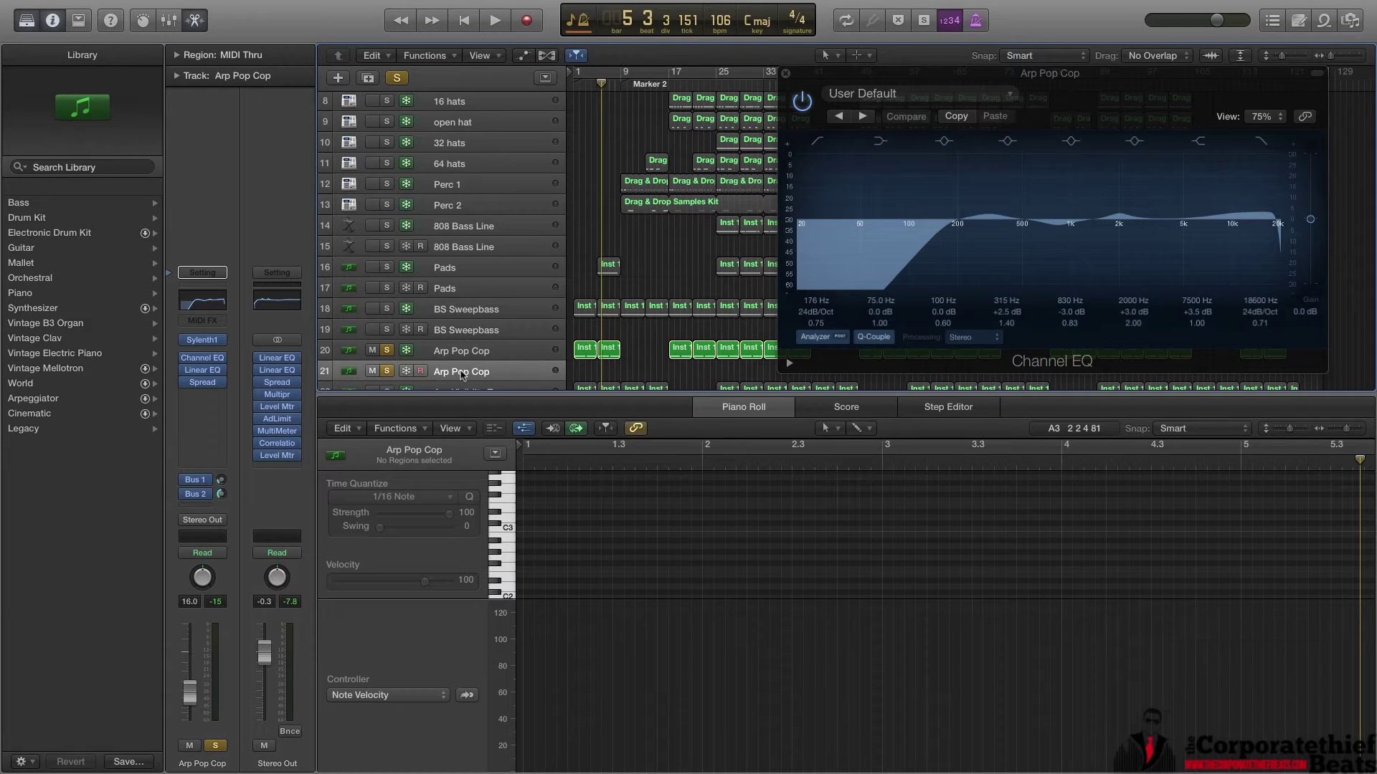
left_click(204, 342)
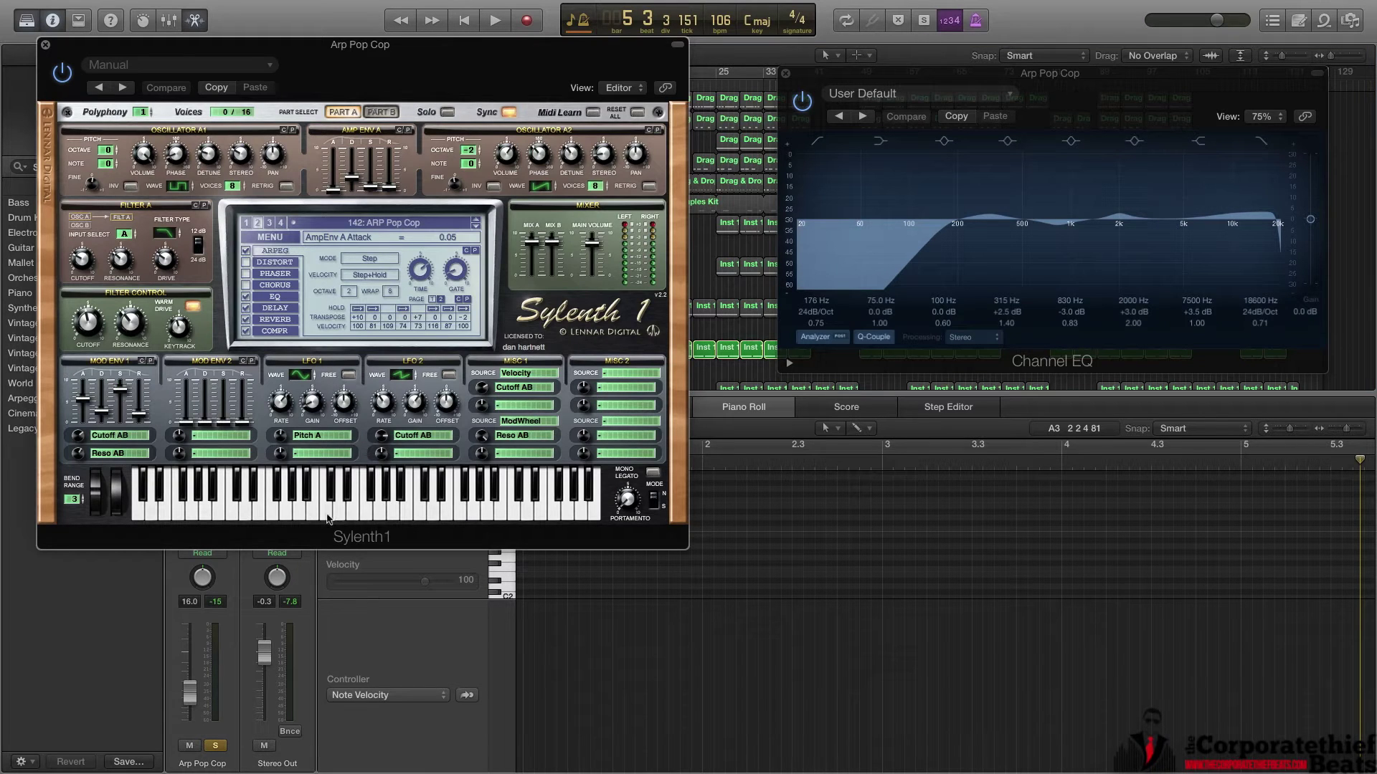
left_click(323, 514)
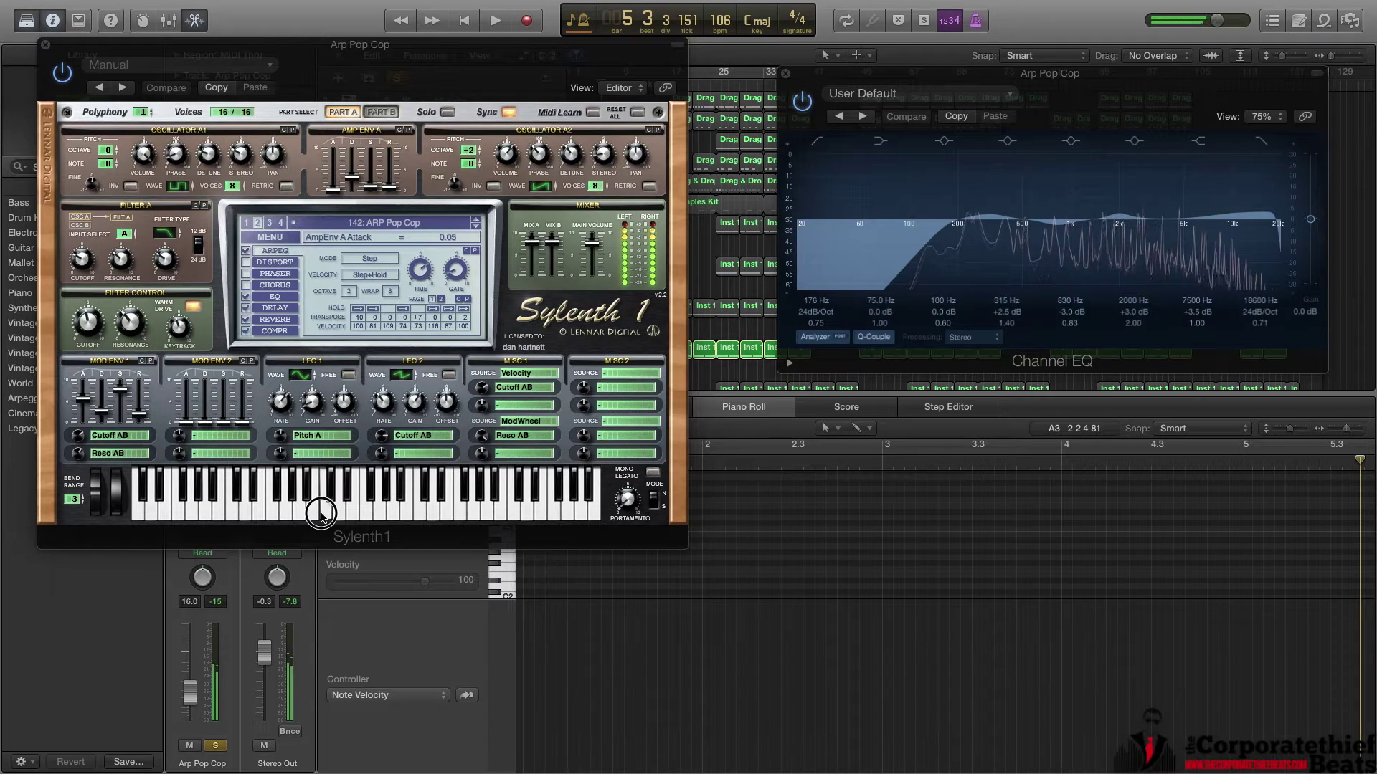
left_click(45, 44)
Select the first two Arp Pop Cop regions to examine their notes together in the Piano Roll.
left_click(580, 373)
left_click_drag(579, 373, 621, 345)
left_click_drag(1347, 435, 1341, 433)
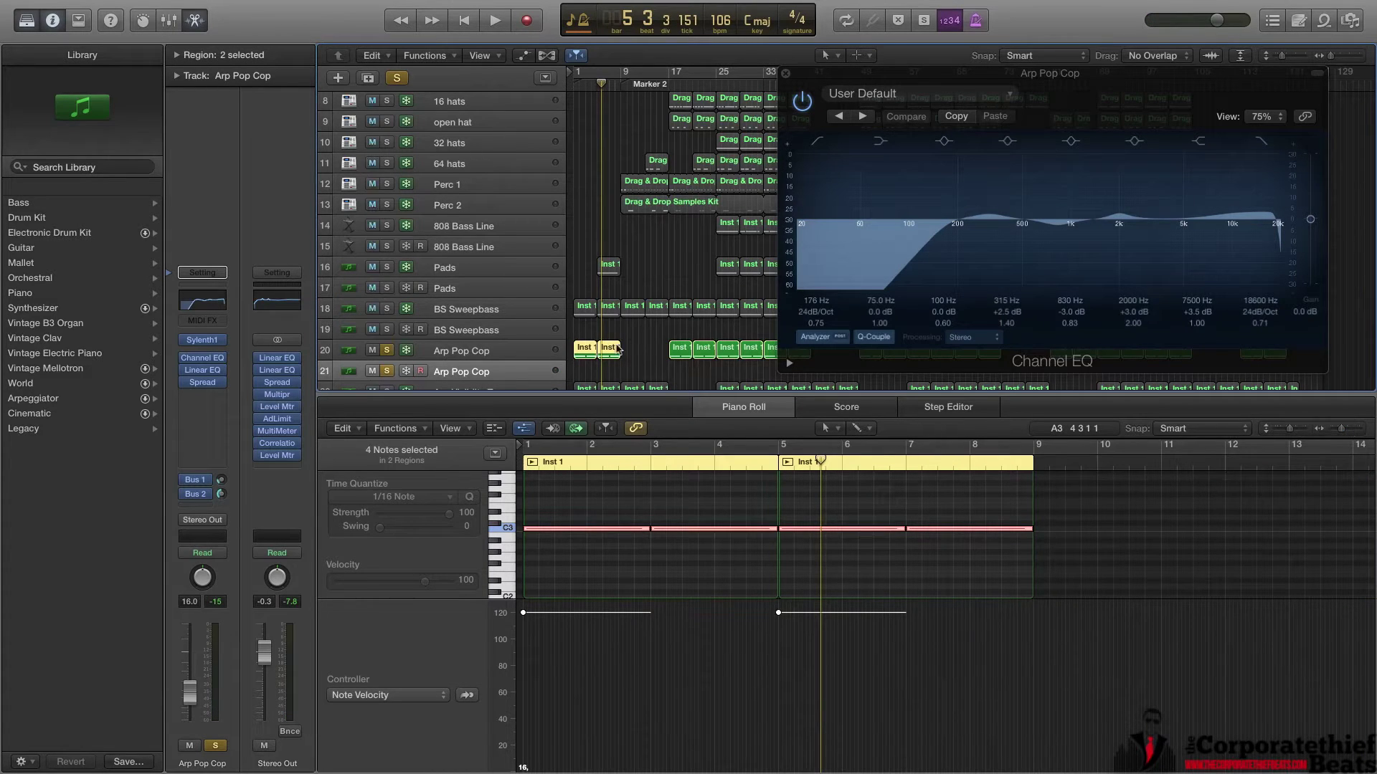
Play the upper BS Sweepbass and Arp Pop Cop tracks soloed together from bar 1, closing the Channel EQ during playback.
key("Return")
left_click(387, 309)
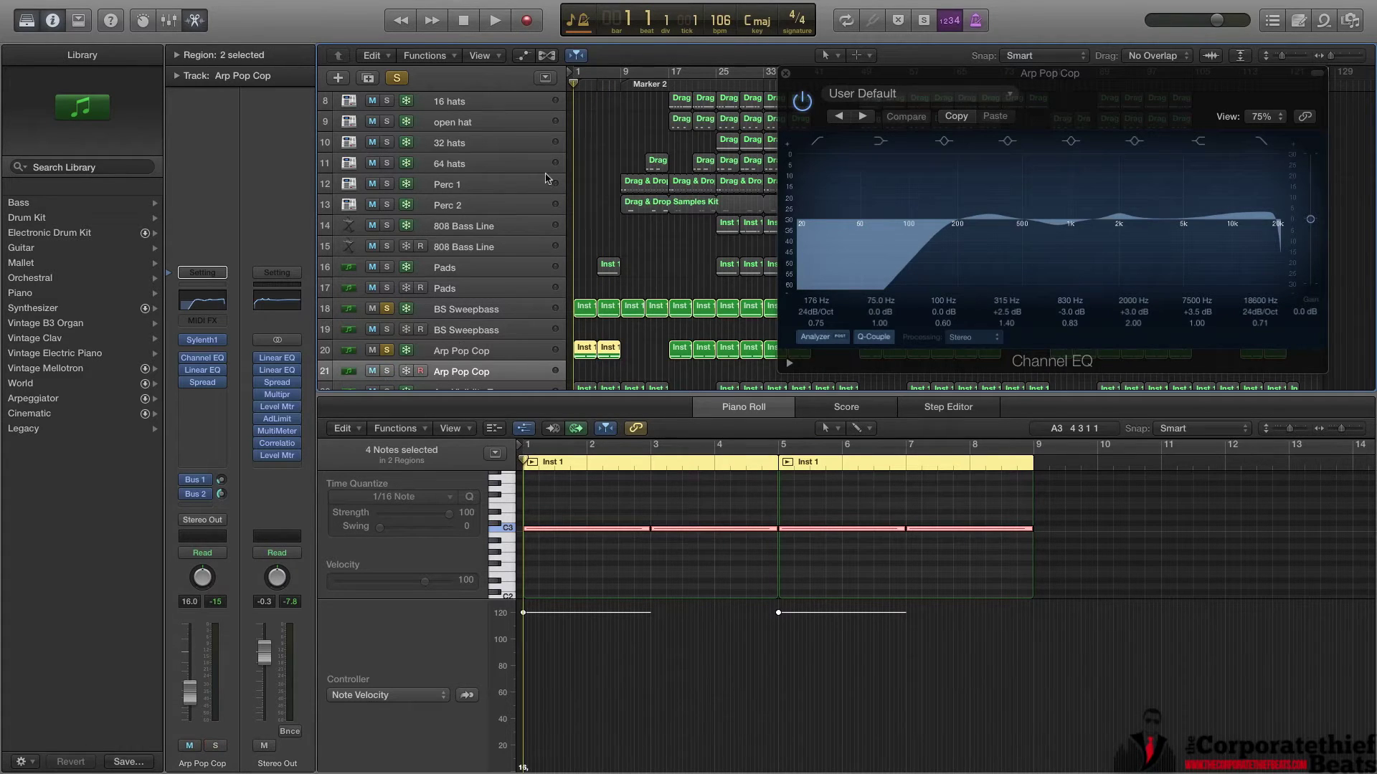
key("space")
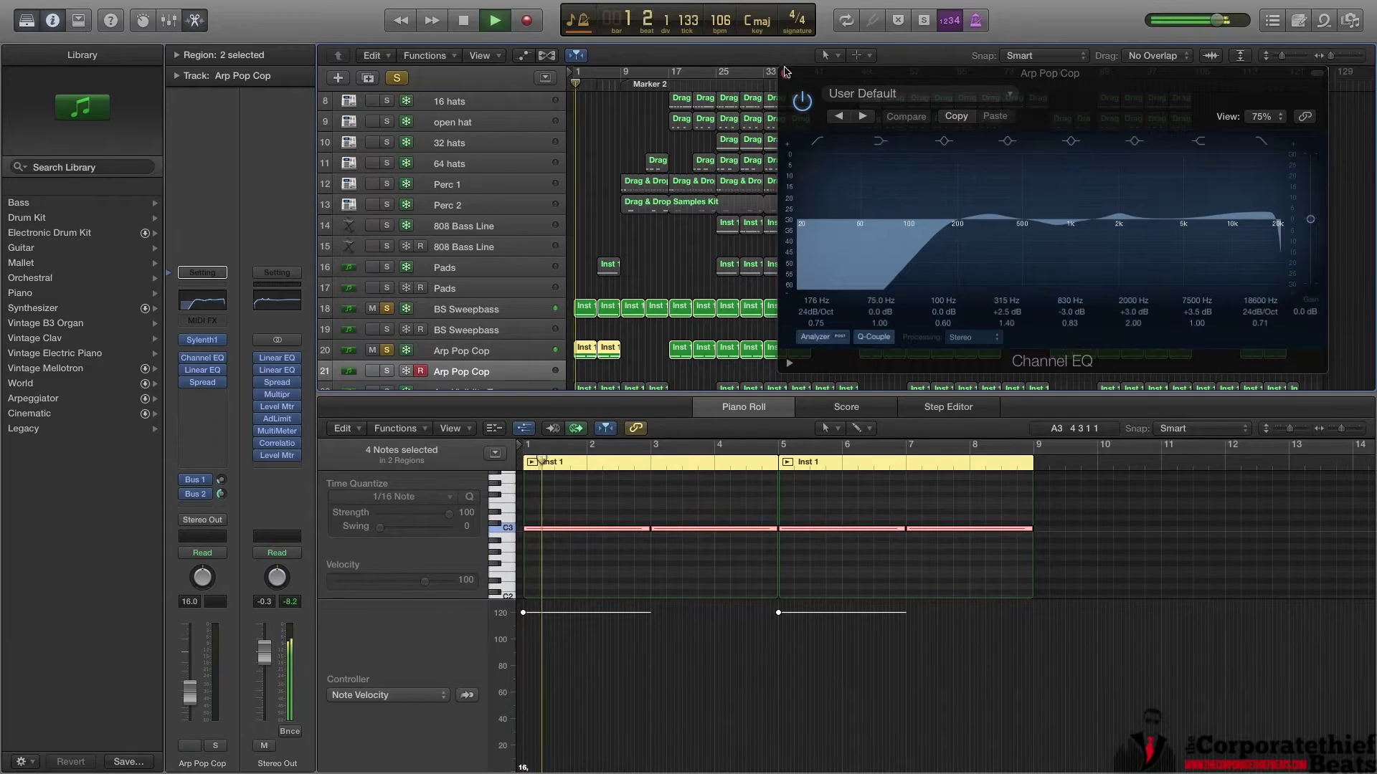
left_click(785, 73)
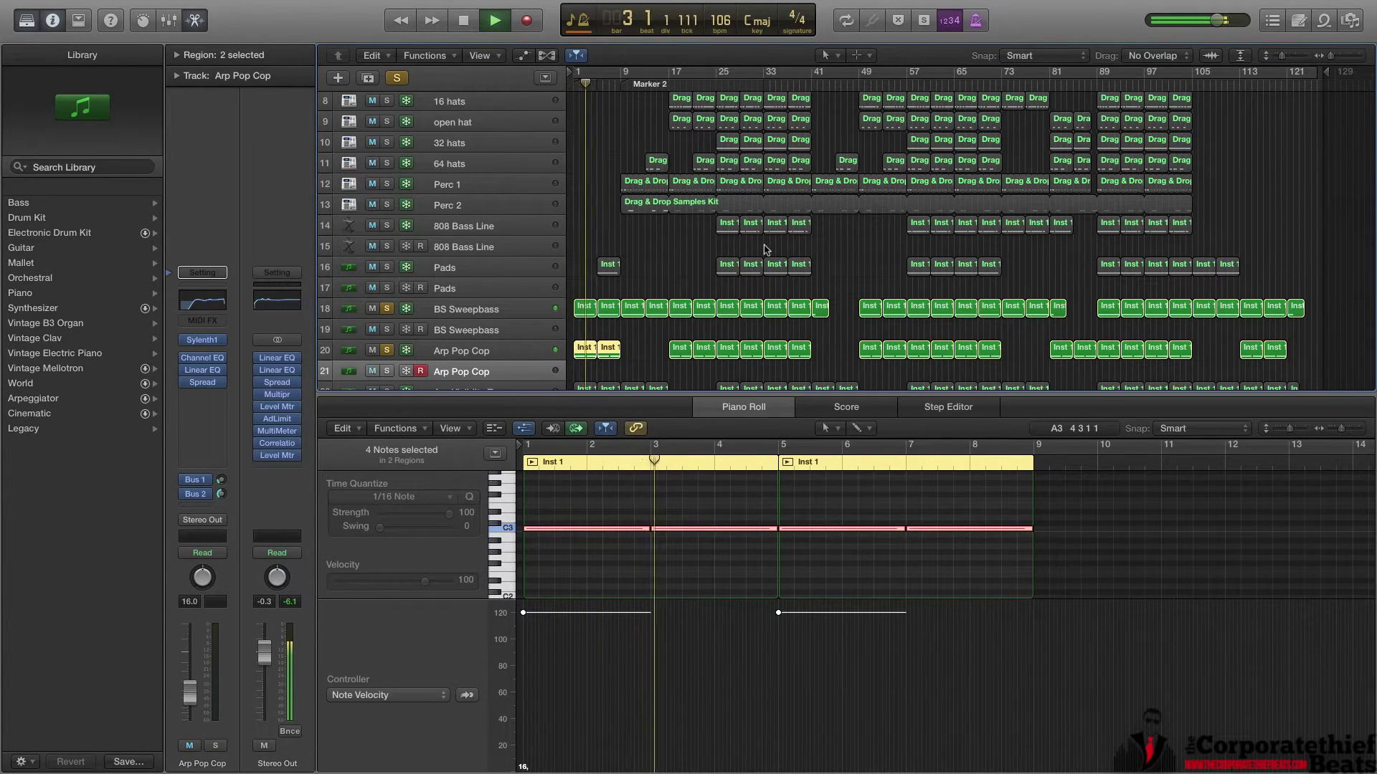
scroll(473, 321, "down", 3)
key("space")
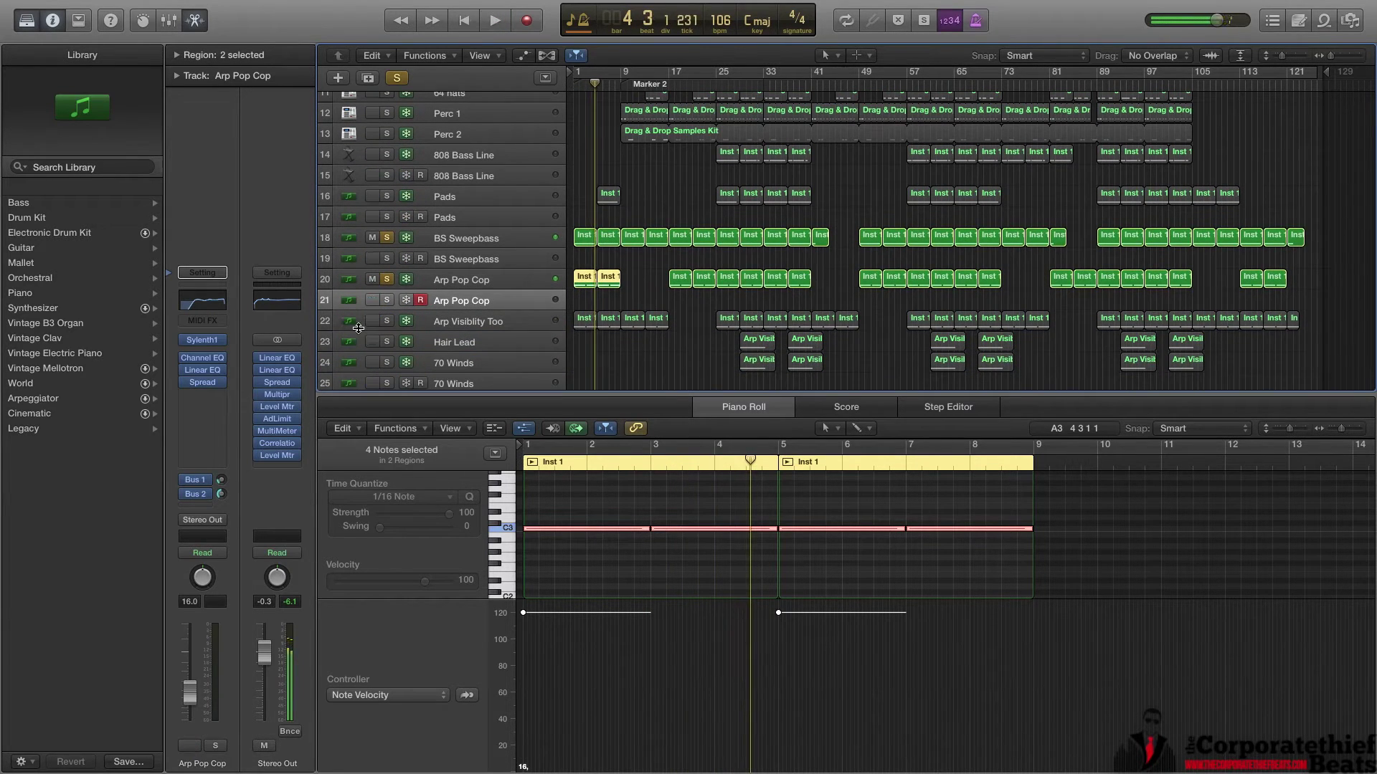
Solo the Arp Visiblity Too track, unsolo Arp Pop Cop and BS Sweepbass, and play it alone from near the start.
left_click(390, 322)
key("space")
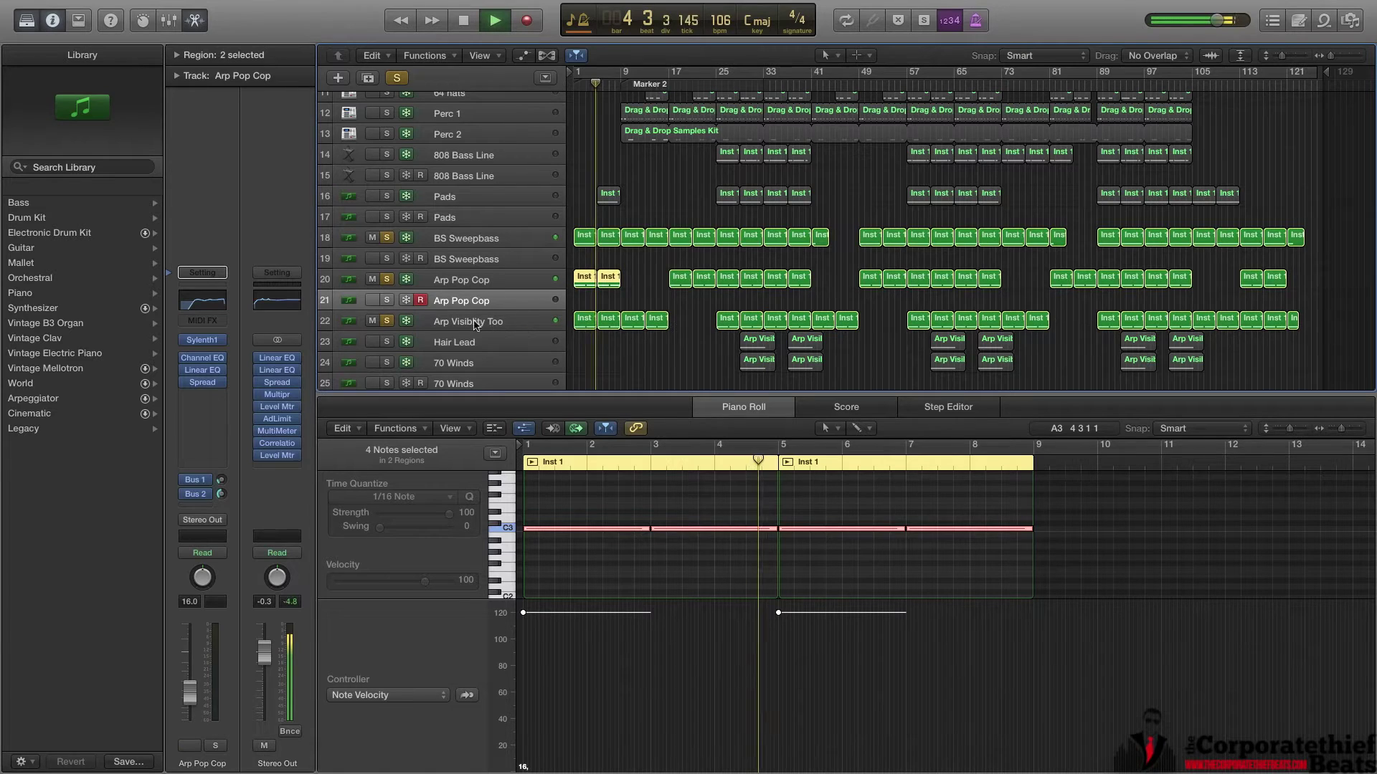
left_click(388, 280)
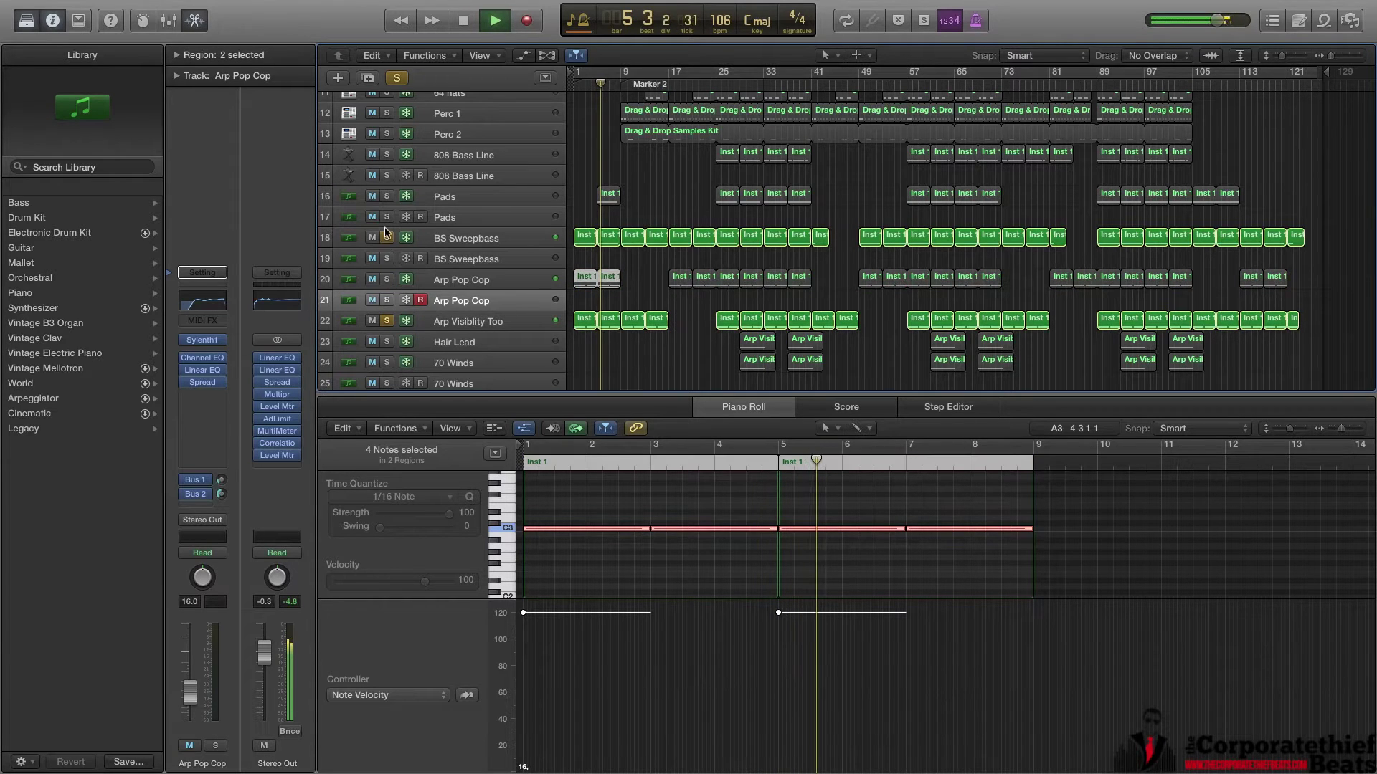
left_click(387, 238)
left_click(576, 85)
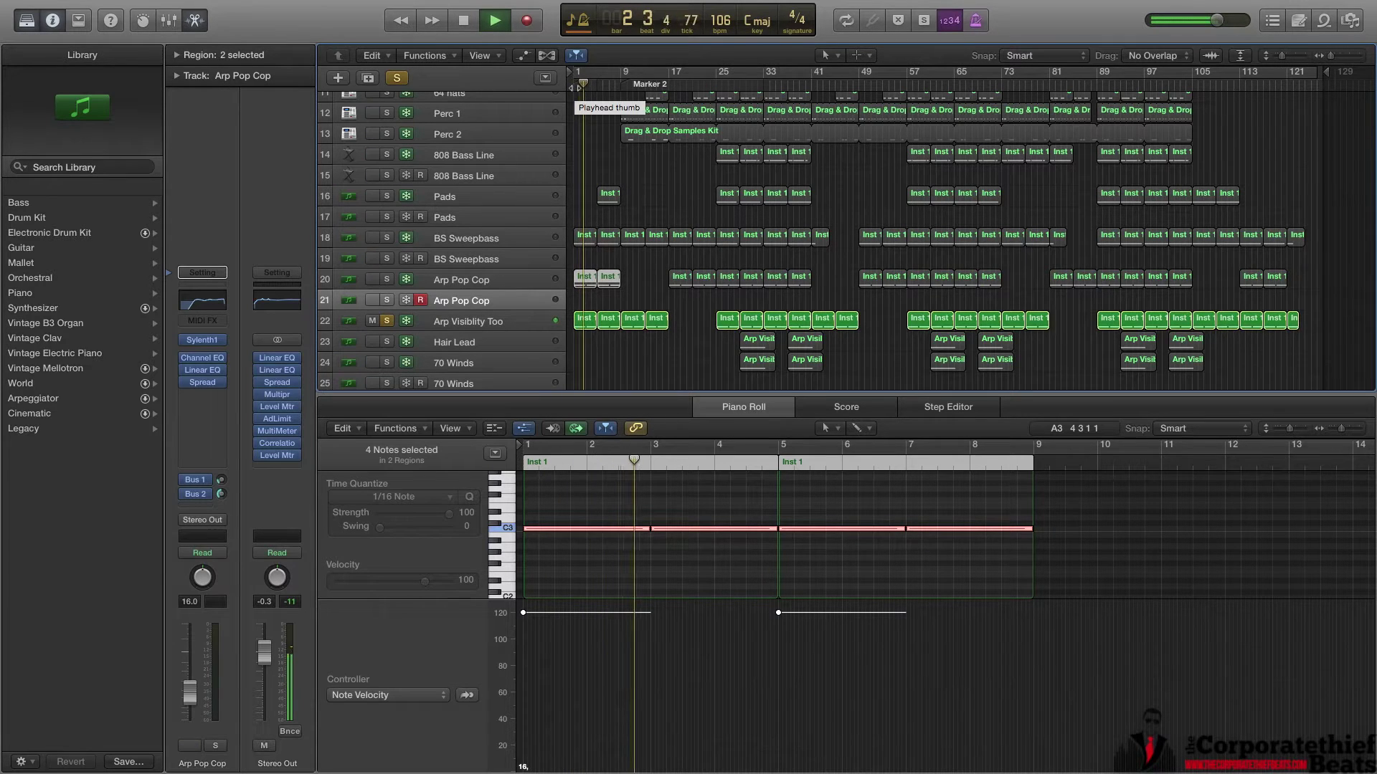
key("space")
Duplicate the Arp Visiblity Too track with its settings and solo the new track.
left_click(479, 323)
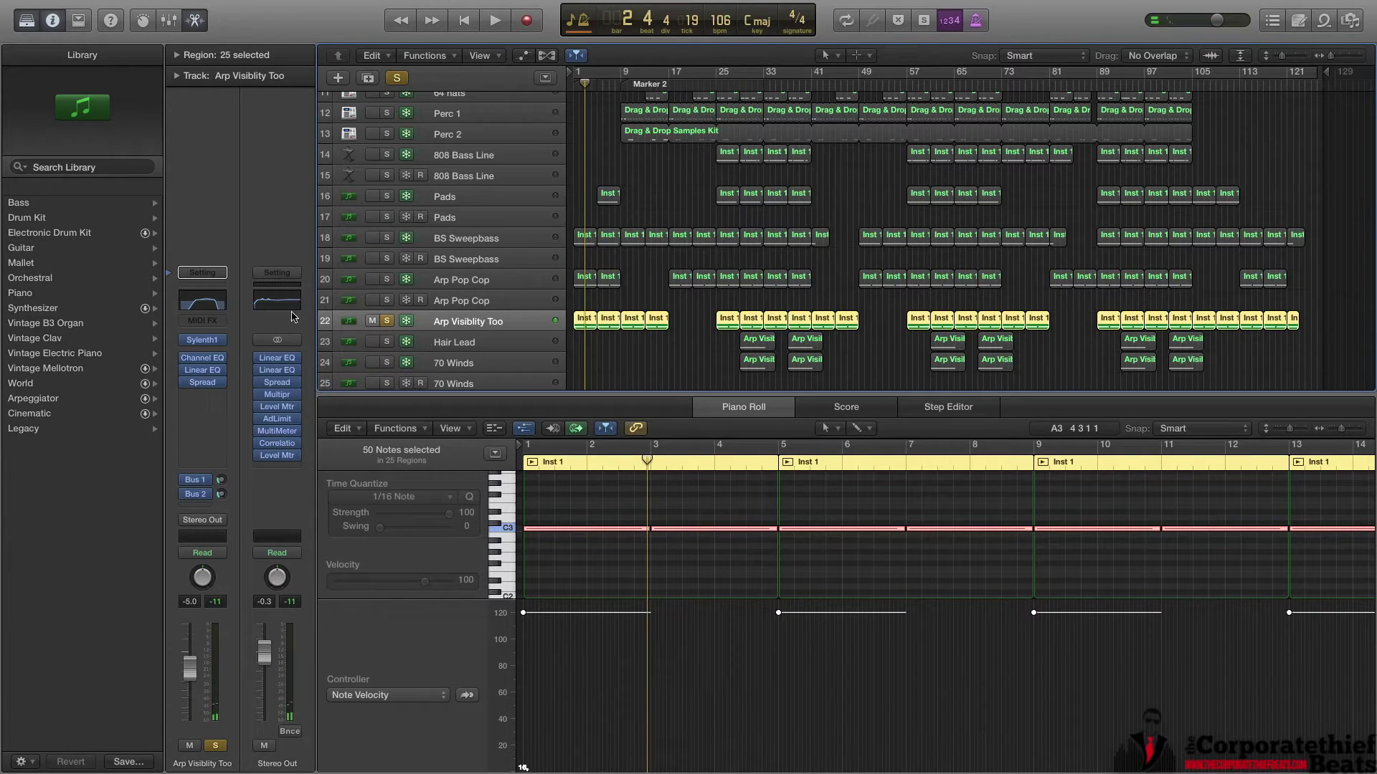
left_click(368, 78)
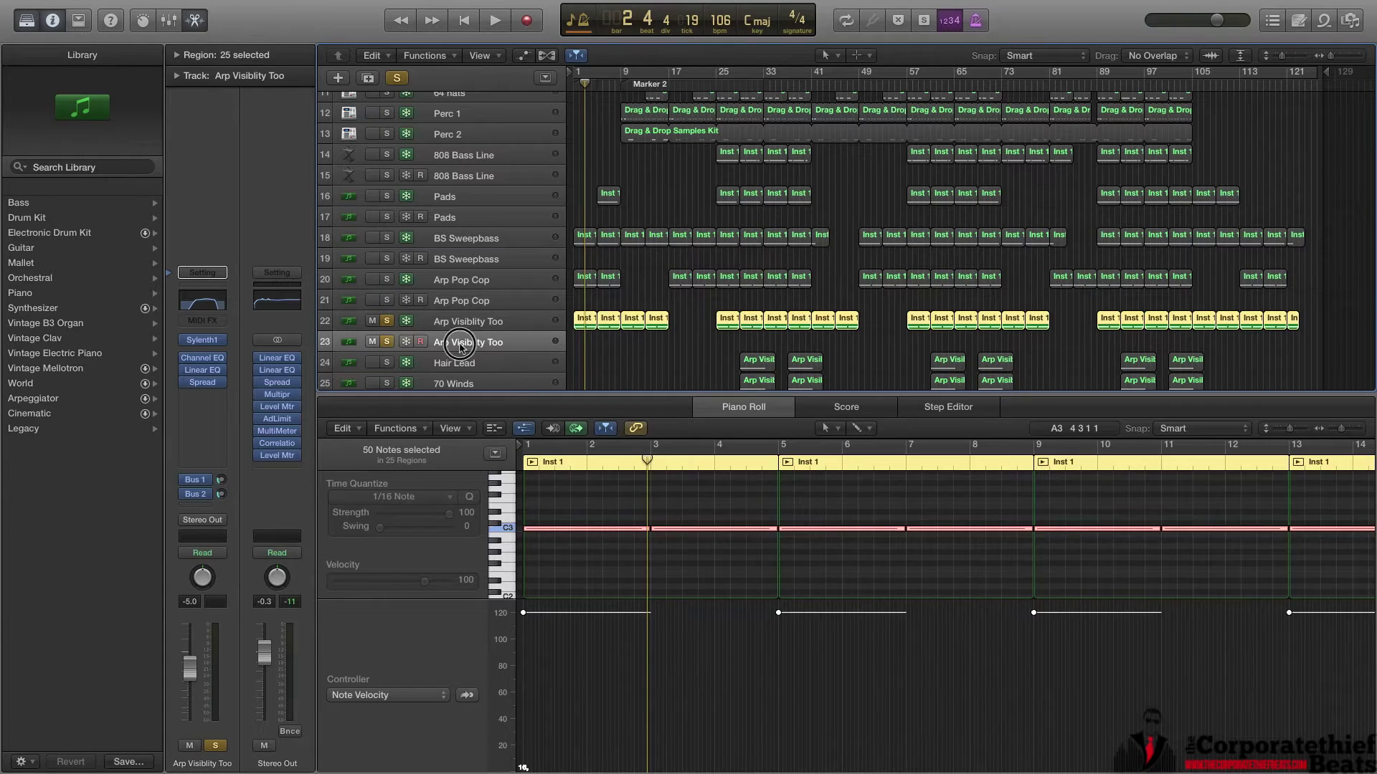
left_click(387, 344)
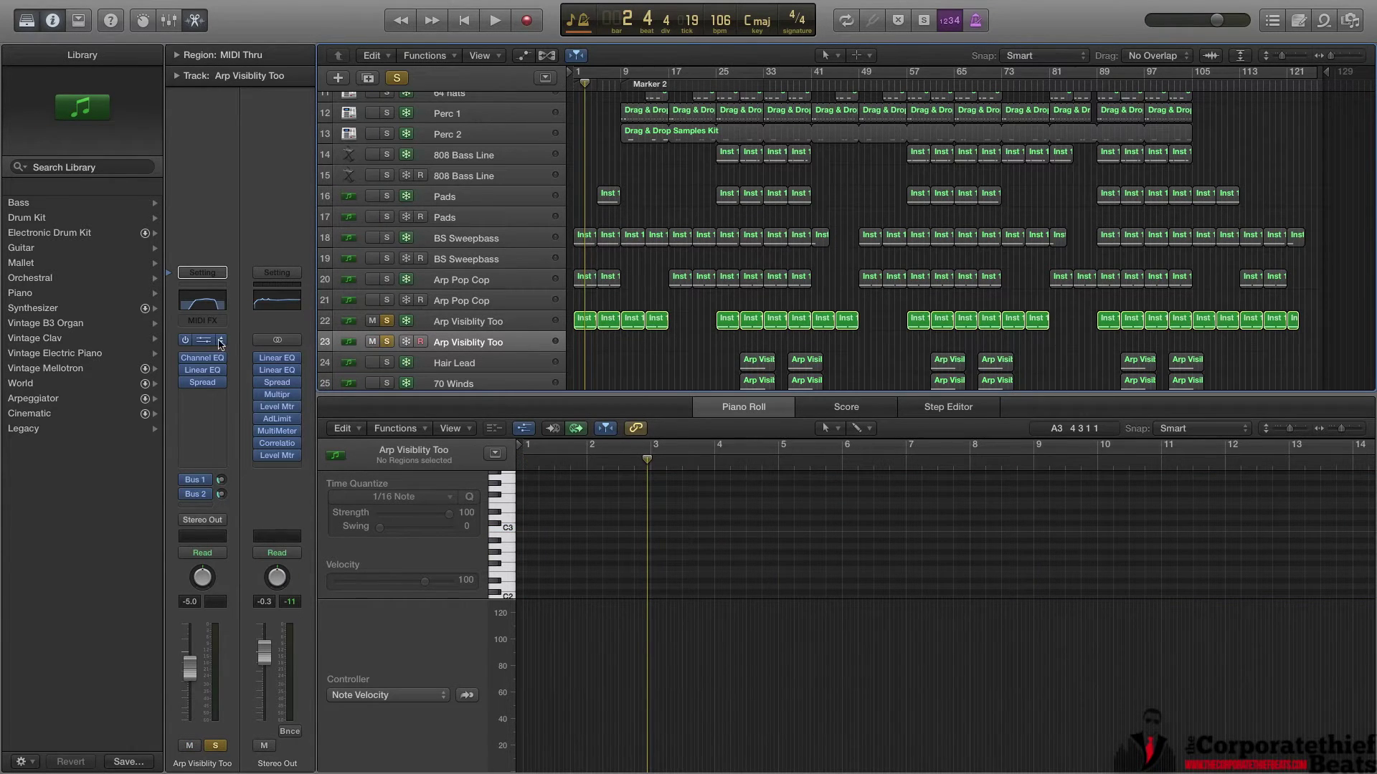
Audition the ARP Visibility Too preset in the duplicate track's Sylenth1 and examine the first Arp Visiblity Too region's notes in the Piano Roll.
left_click(195, 341)
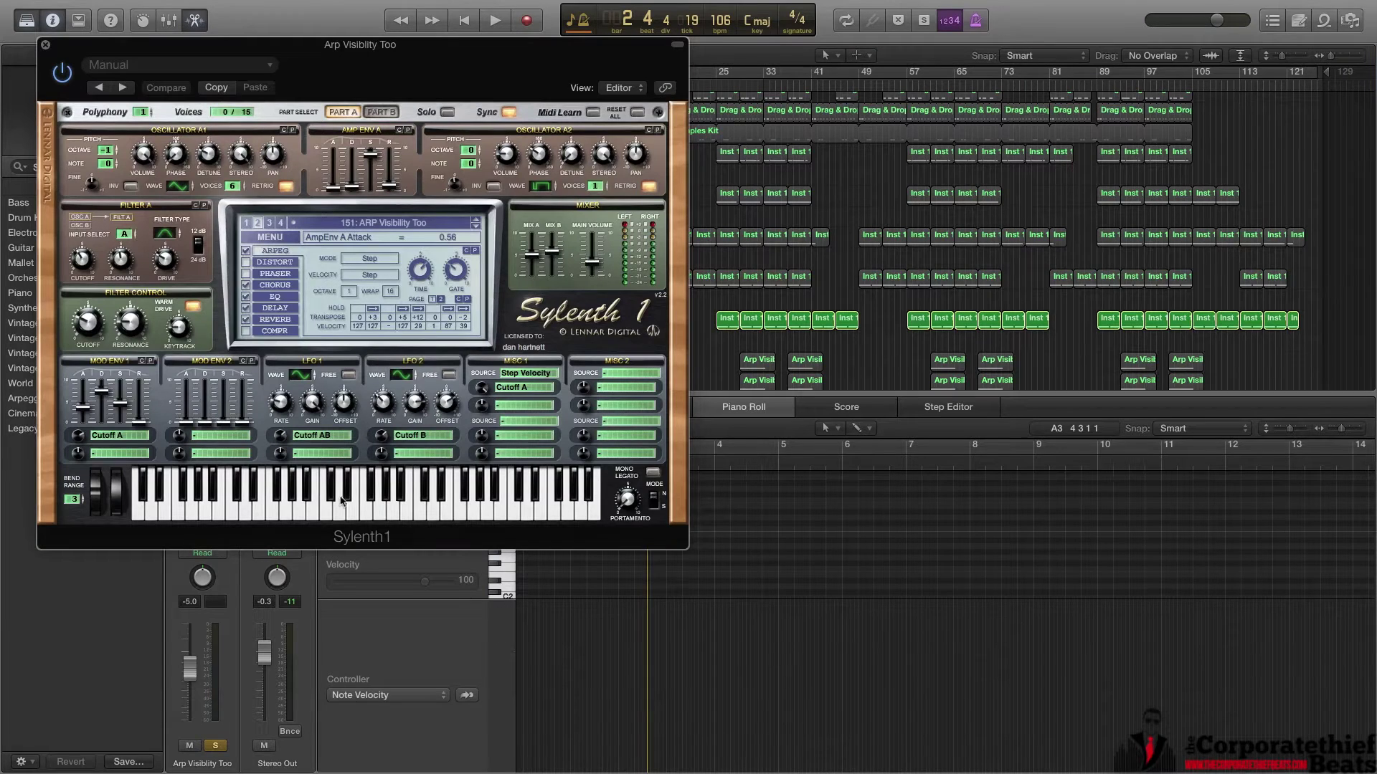
left_click(331, 519)
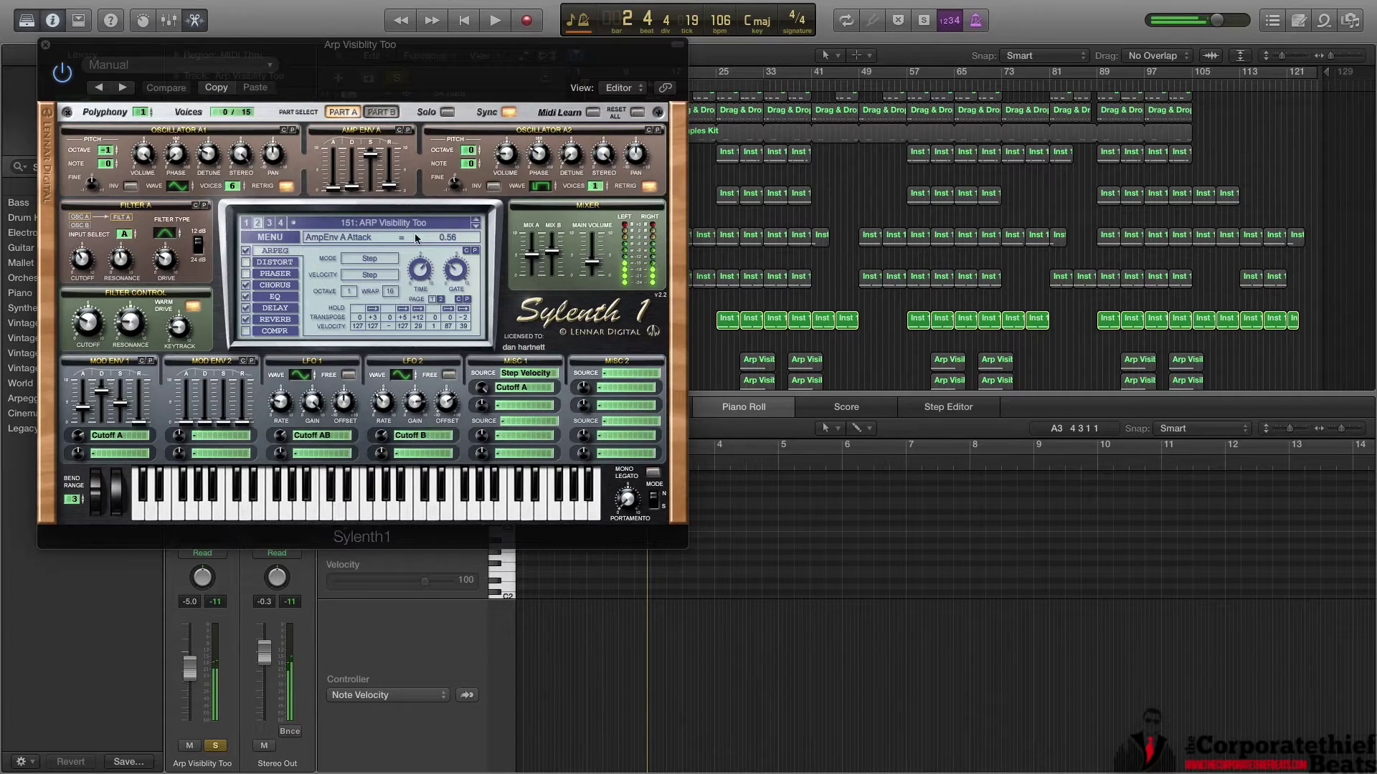
left_click(47, 45)
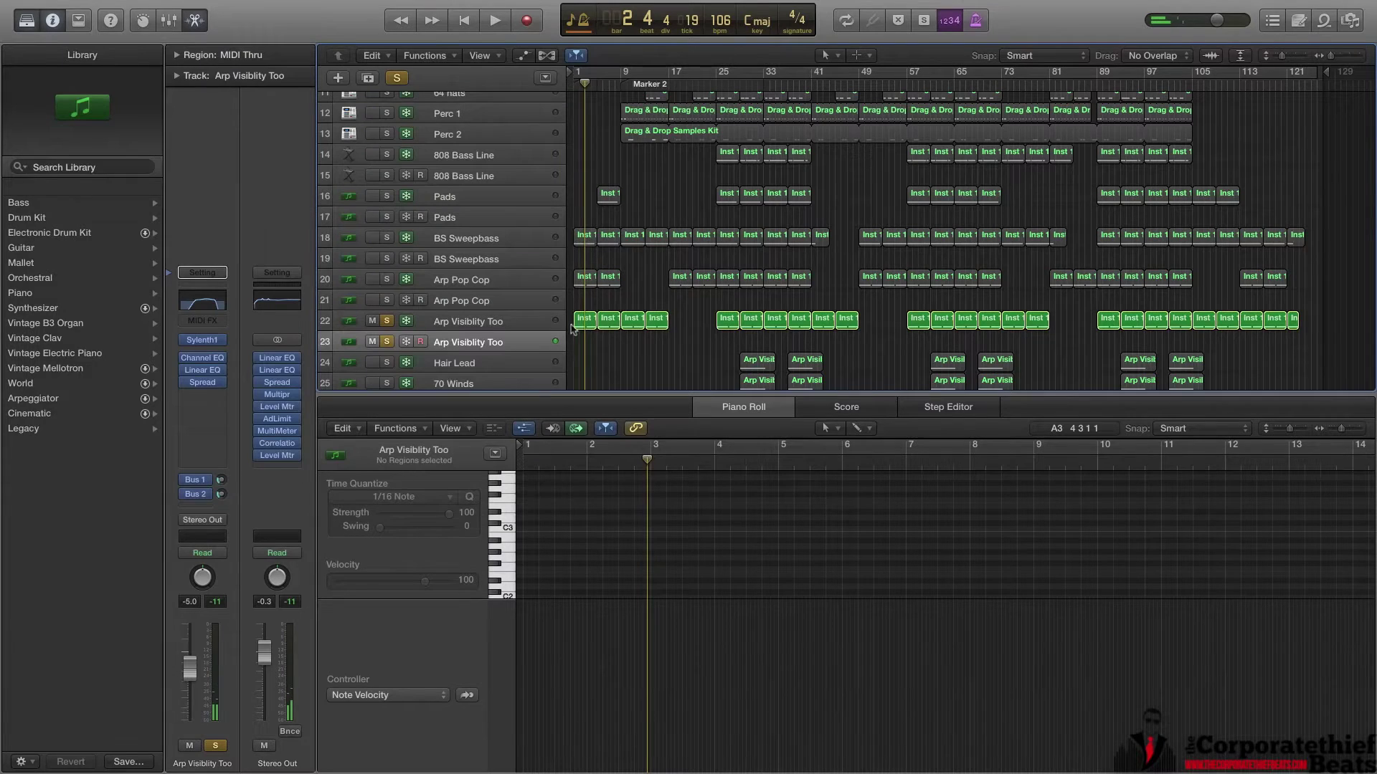
left_click_drag(567, 316, 591, 316)
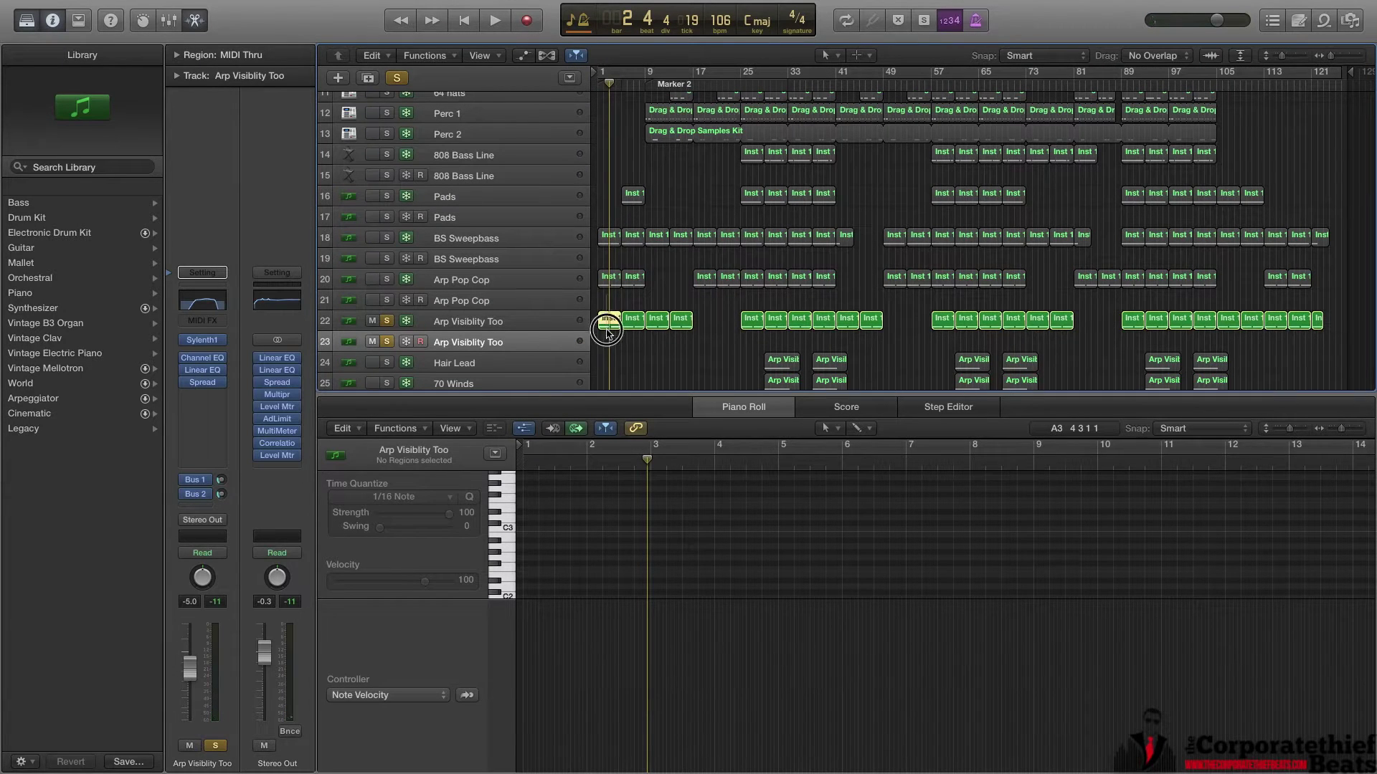
left_click(610, 319)
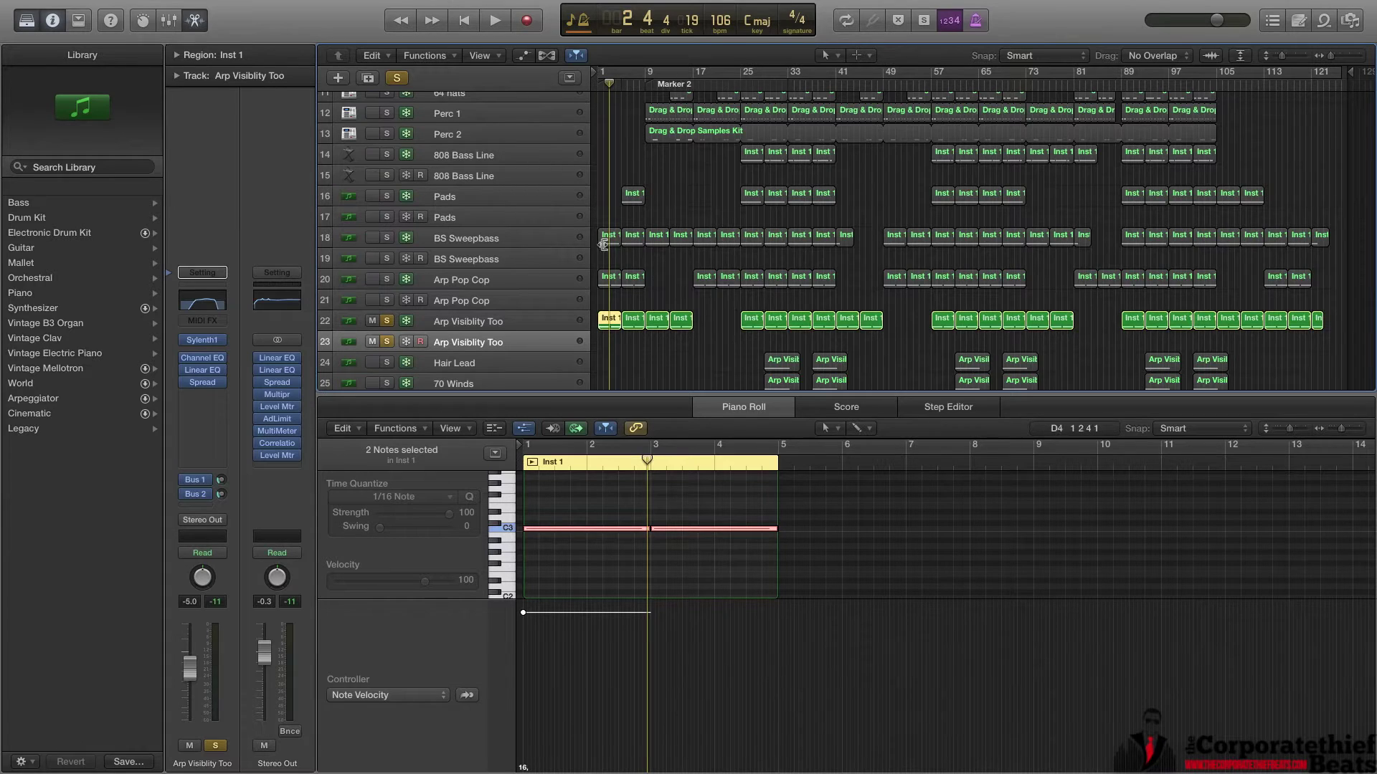
Solo the upper Arp Pop Cop and BS Sweepbass tracks alongside Arp Visiblity Too and play the three parts together.
left_click(387, 280)
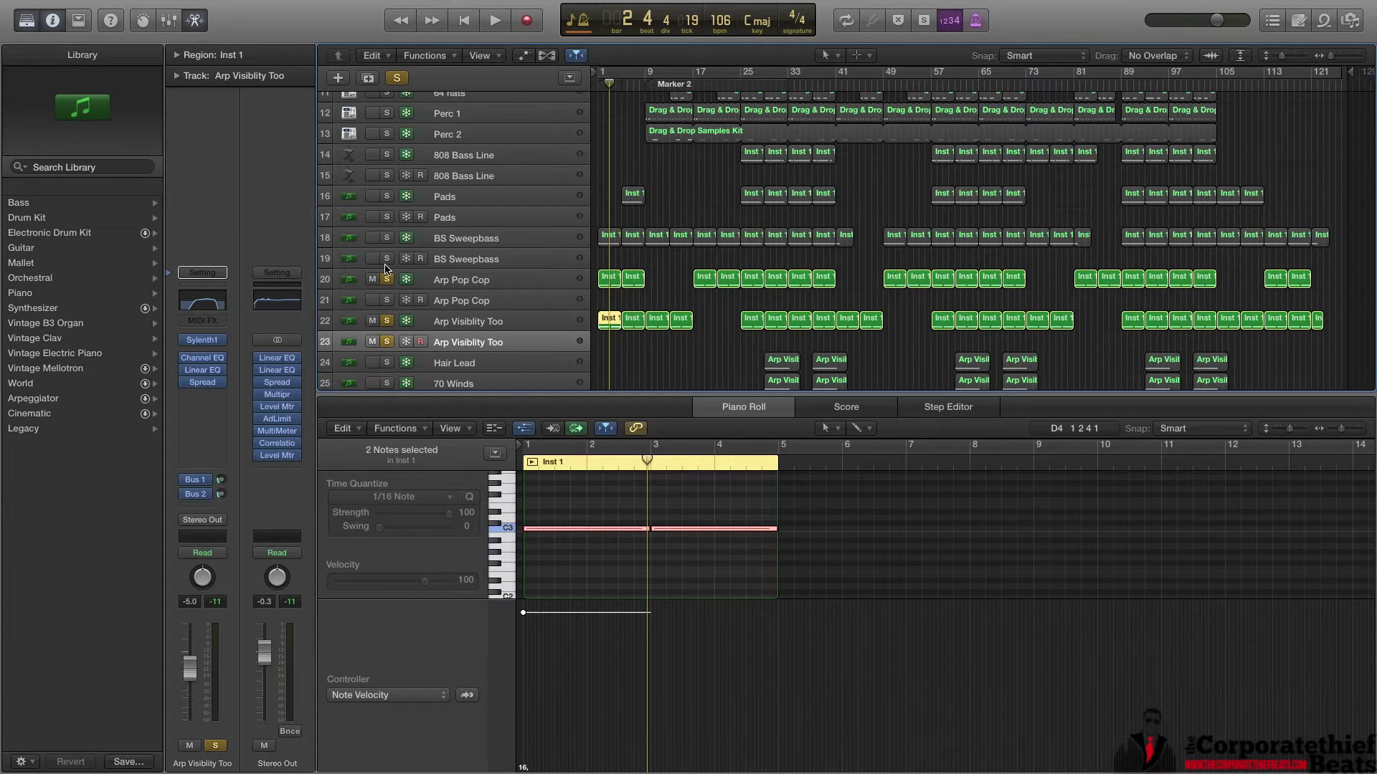
left_click(387, 238)
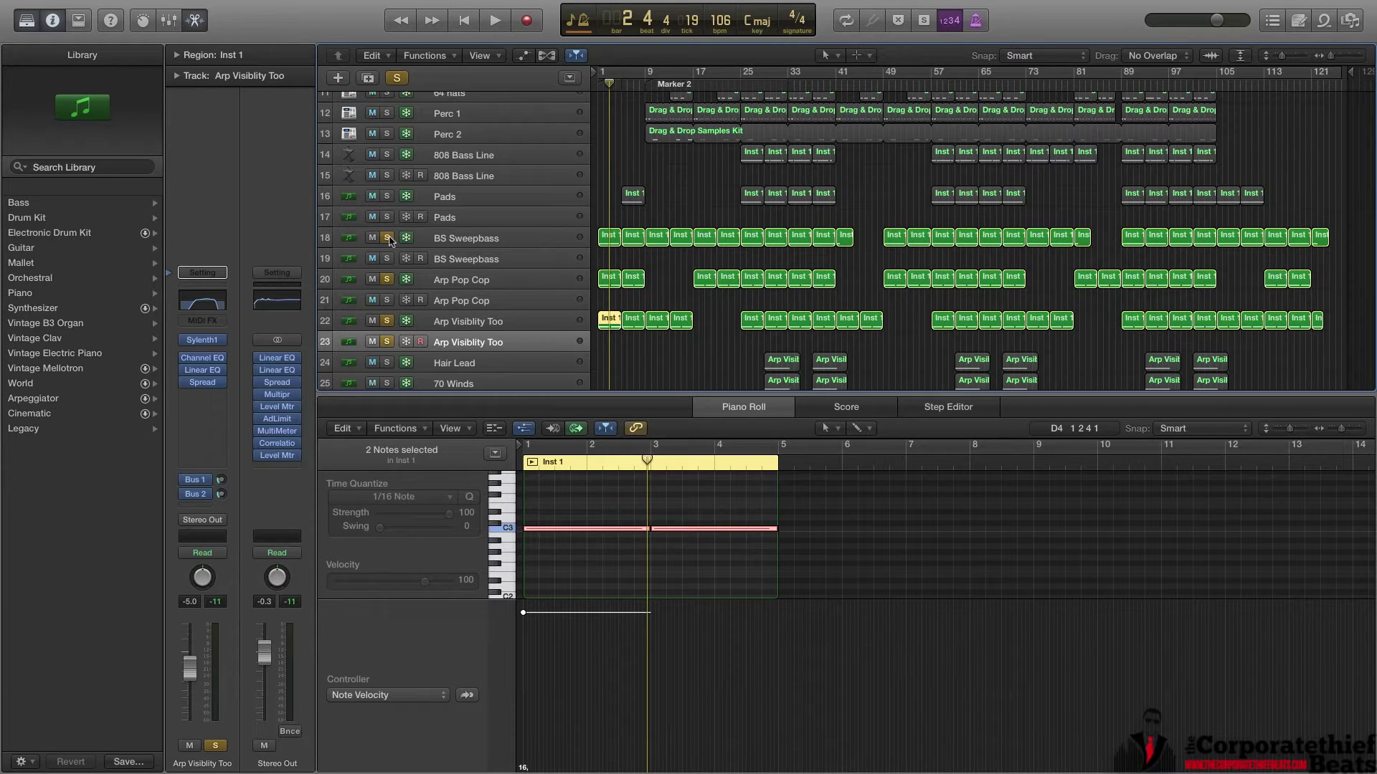
key("space")
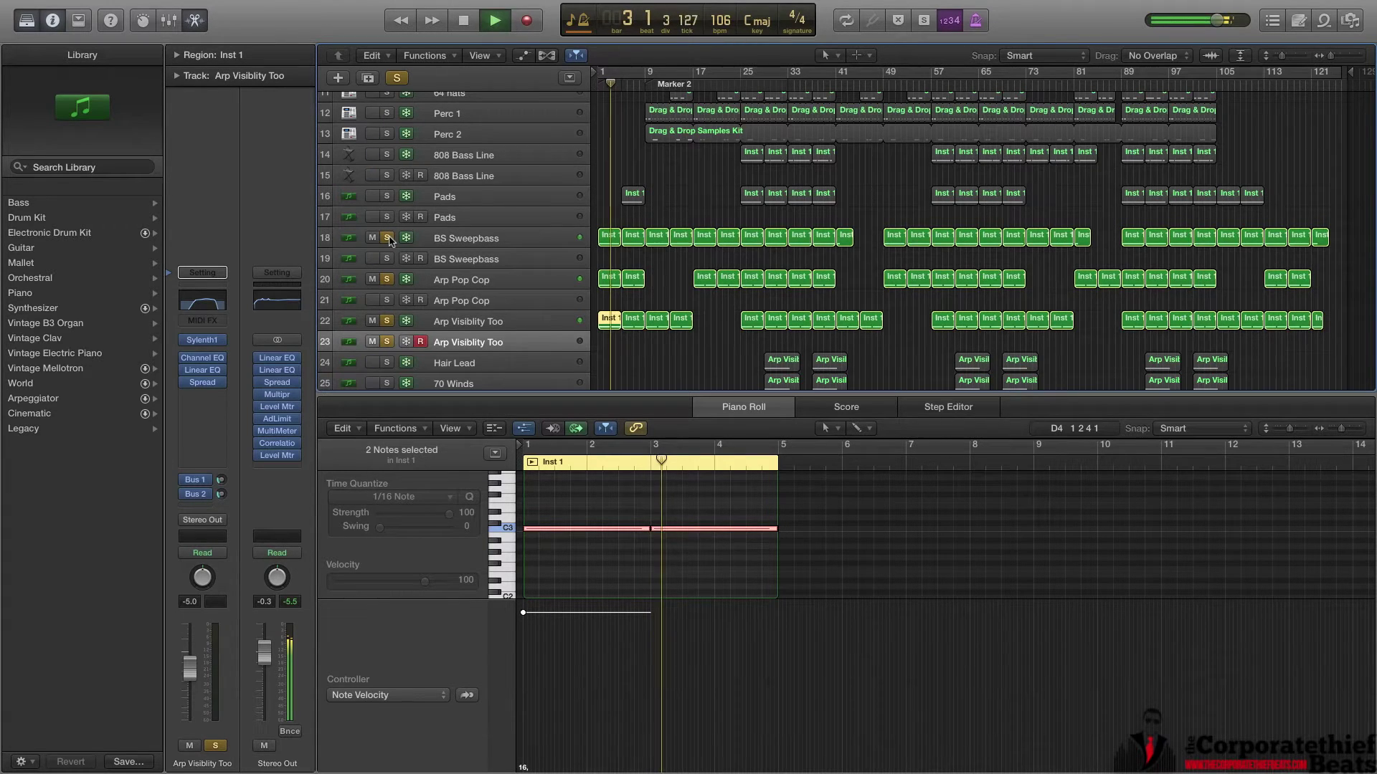
key("space")
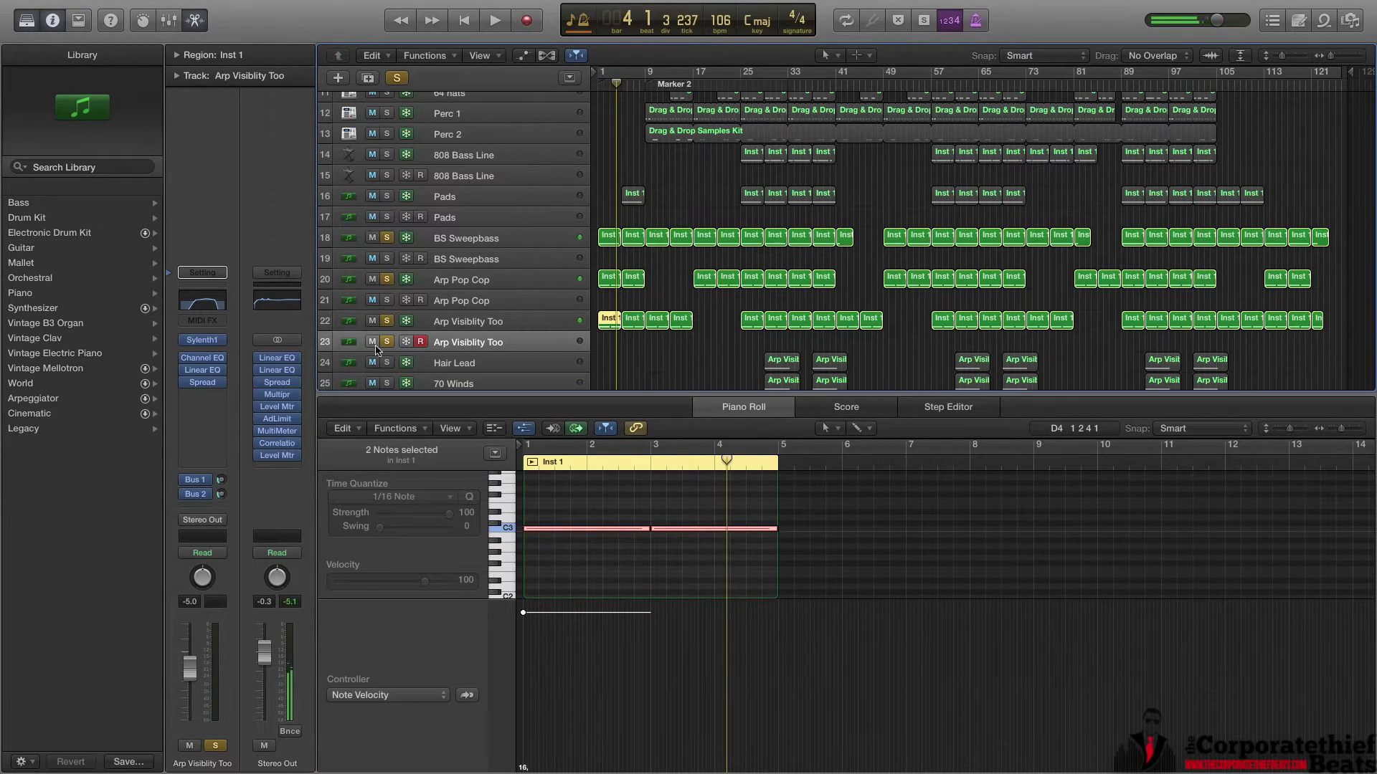
Examine the ARP Visibility Too preset in Sylenth1 and the Channel EQ curve on the lower Arp Visiblity Too track.
left_click(470, 344)
mouse_move(203, 341)
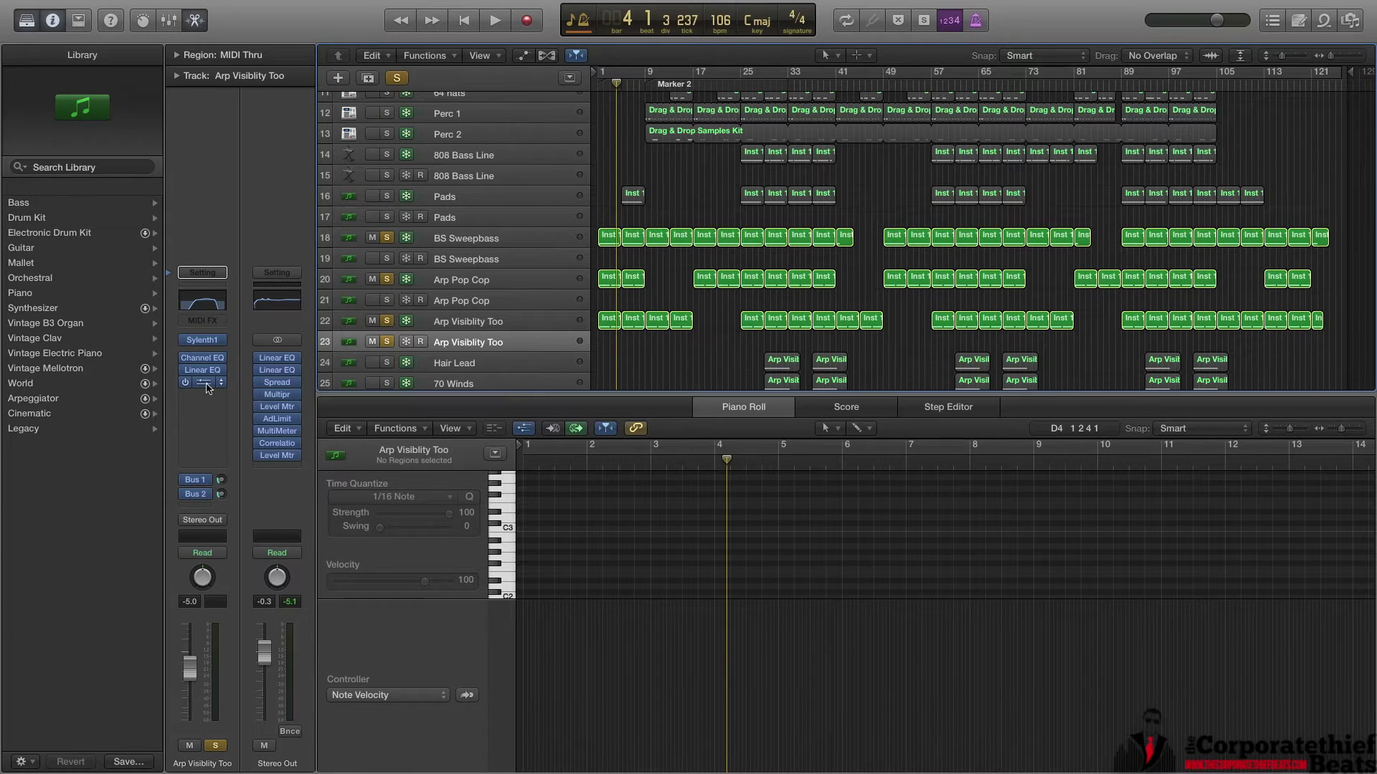
left_click(484, 348)
left_click(202, 340)
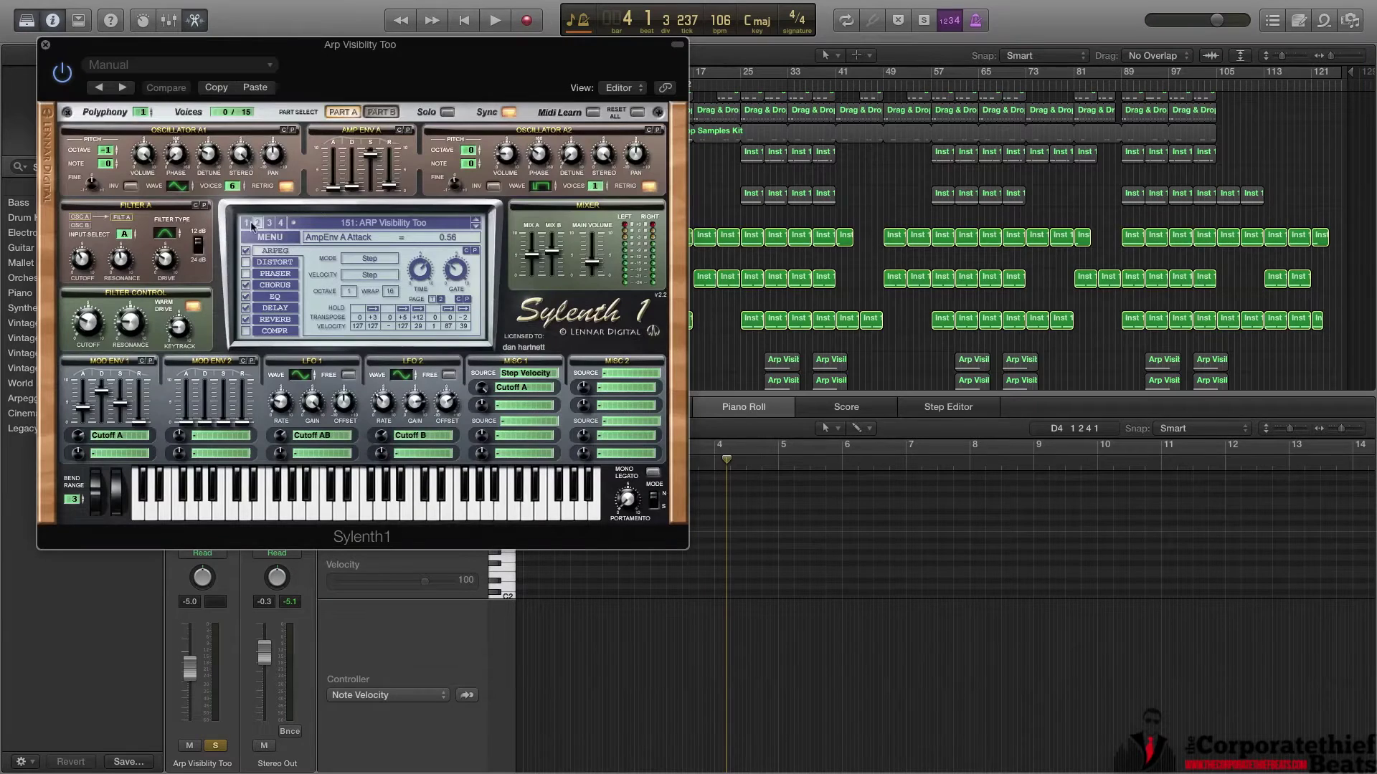
left_click(45, 45)
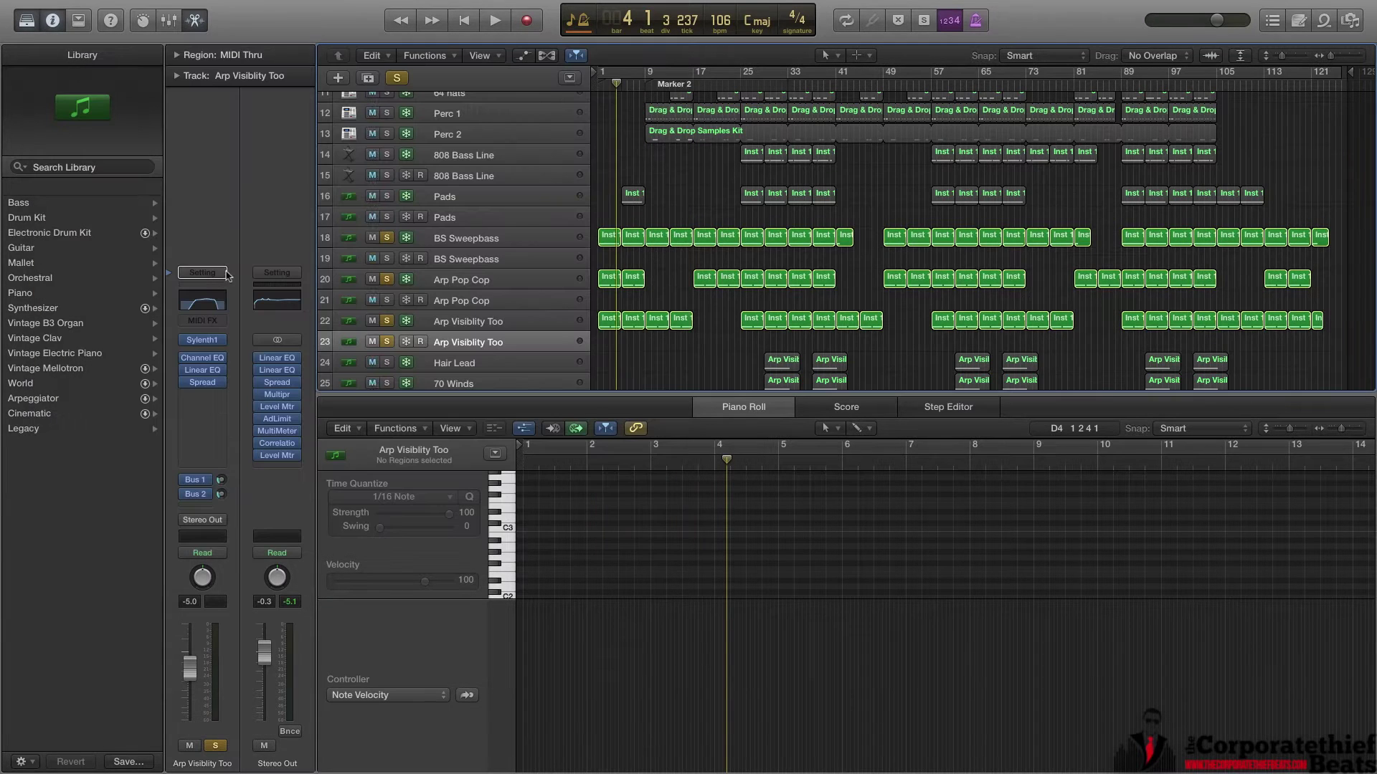
left_click(203, 301)
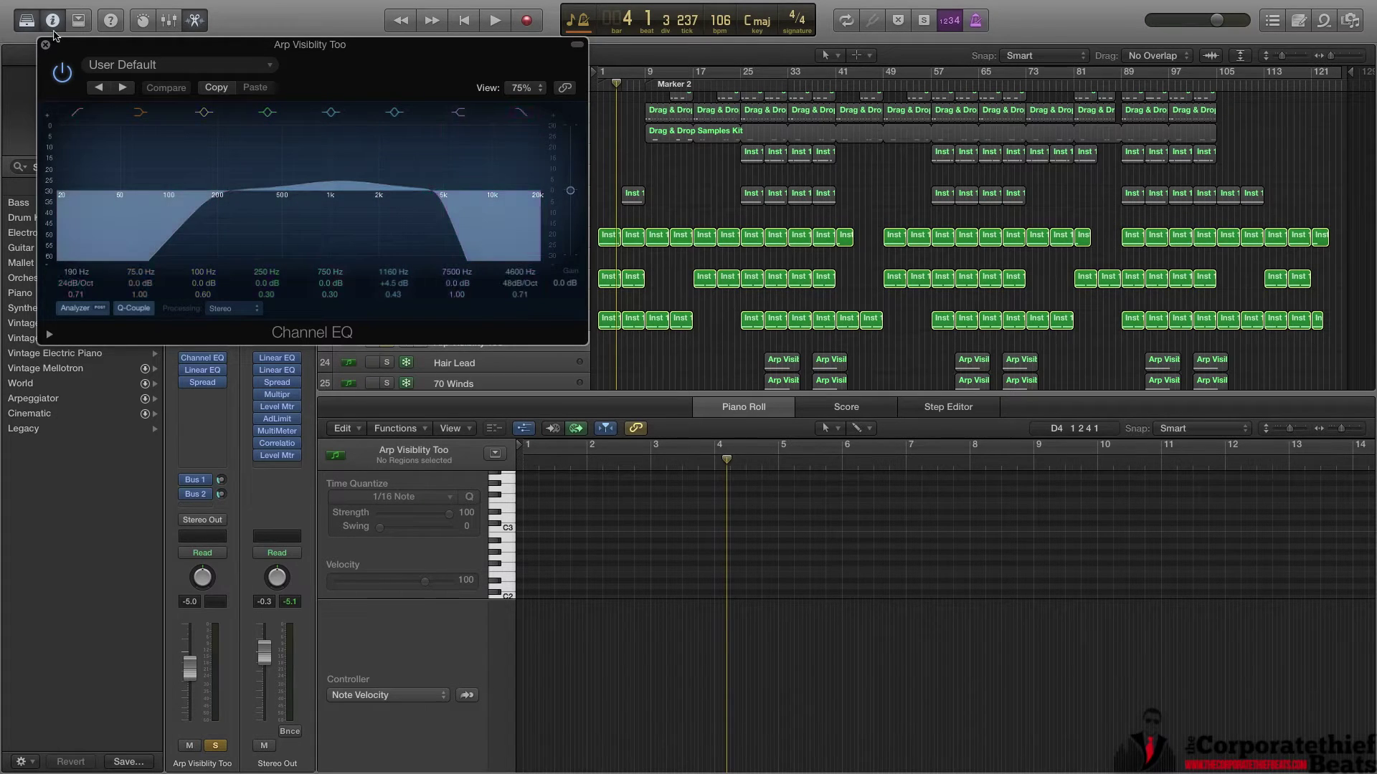
left_click(45, 45)
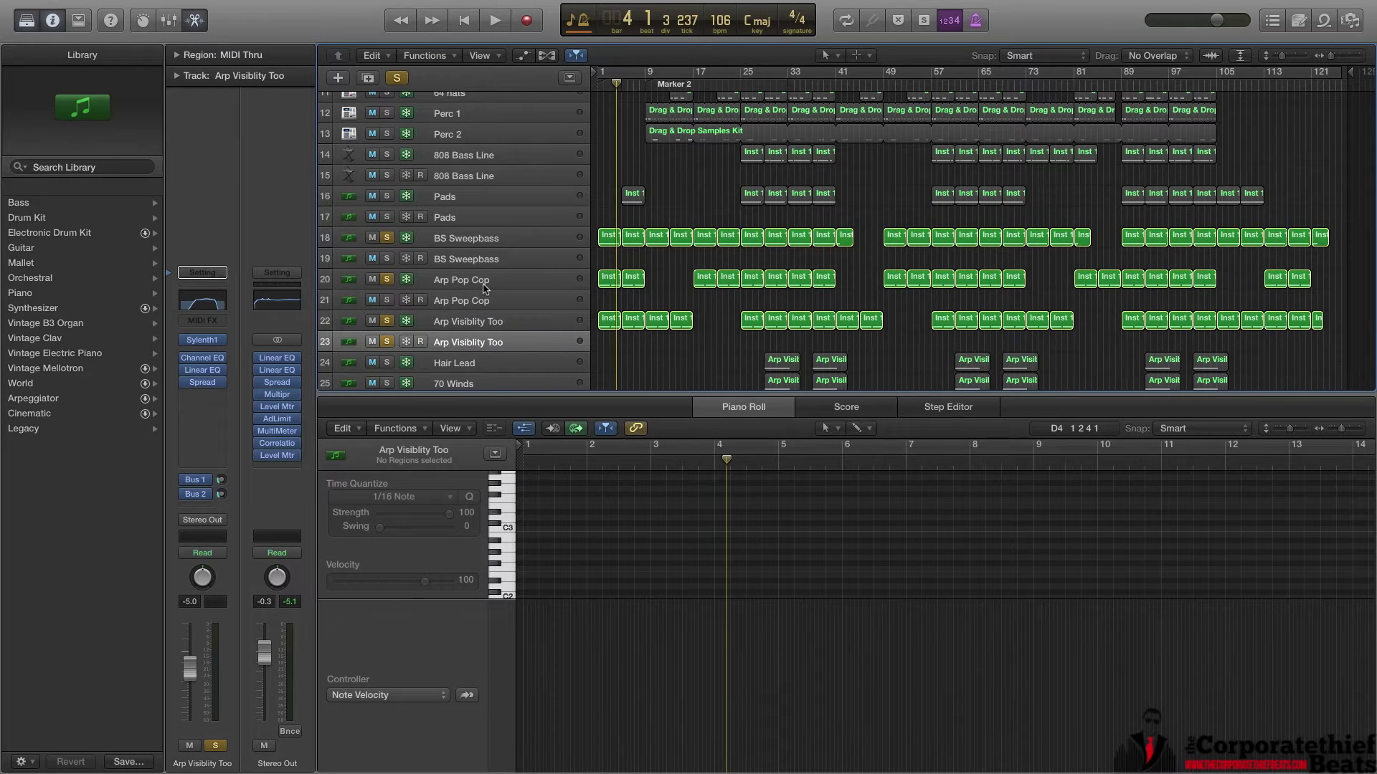
Solo the upper Pads track, unsolo the BS Sweepbass, Arp Pop Cop and Arp Visiblity Too tracks, and place the playhead at bar 5.
scroll(595, 279, "down", 1)
scroll(603, 276, "up", 2)
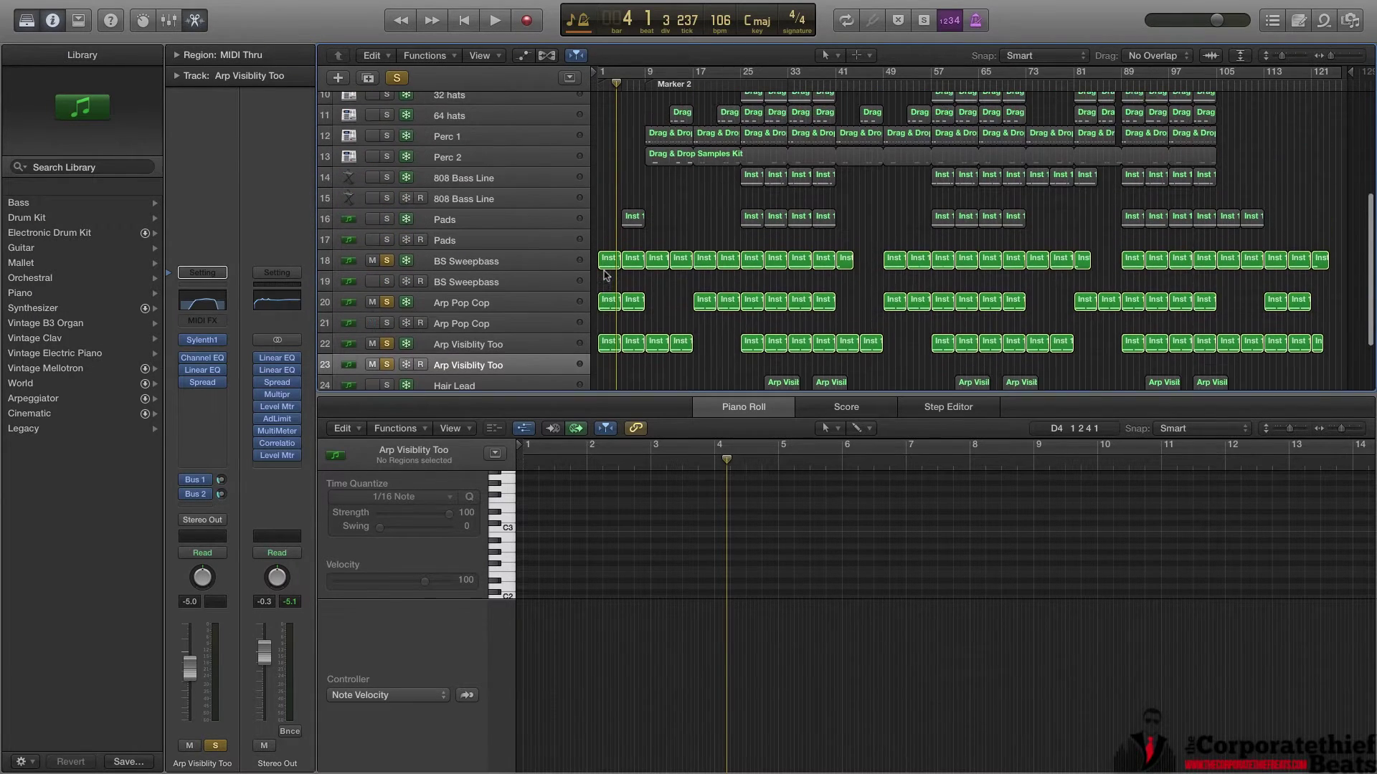
left_click(386, 219)
left_click(619, 94)
left_click_drag(387, 365, 386, 259)
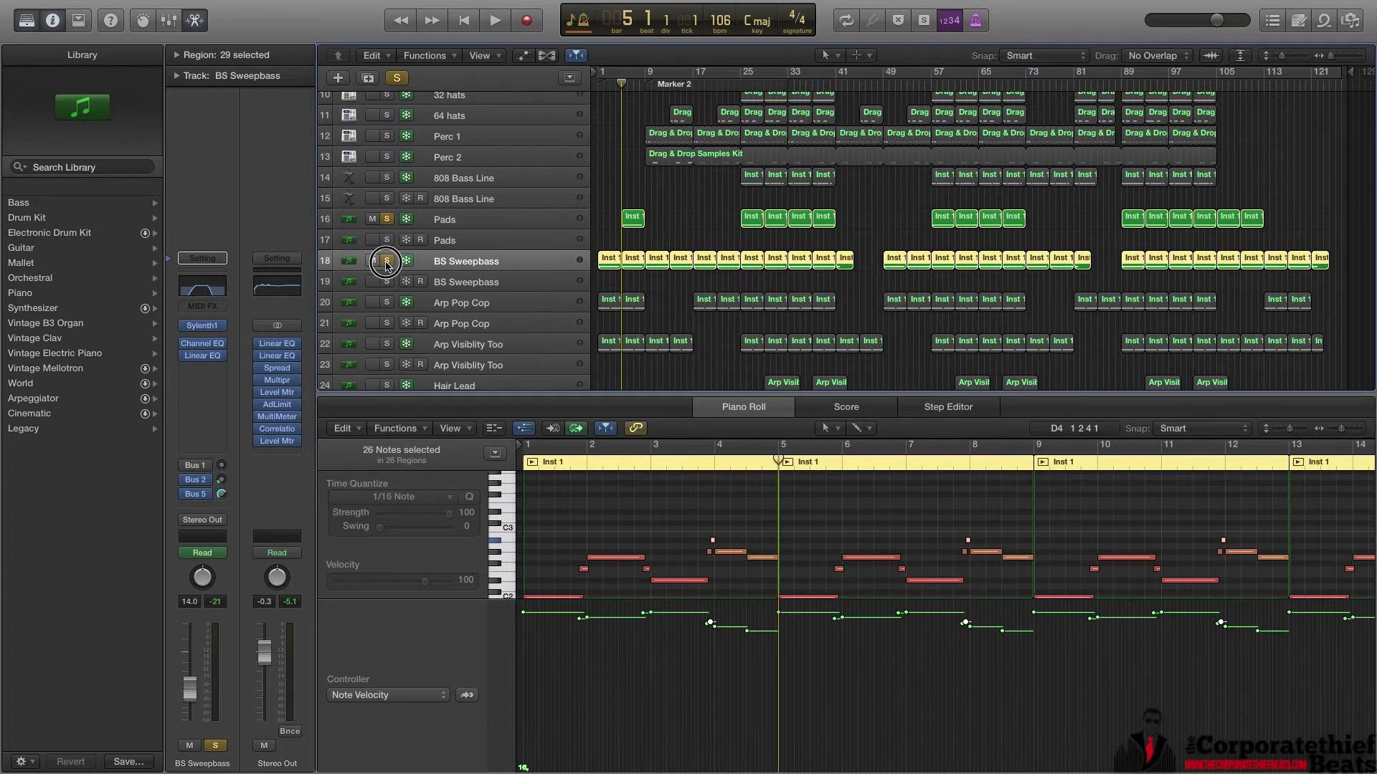
Play the first Pads region from bar 5 and examine its notes in the Piano Roll.
left_click(635, 220)
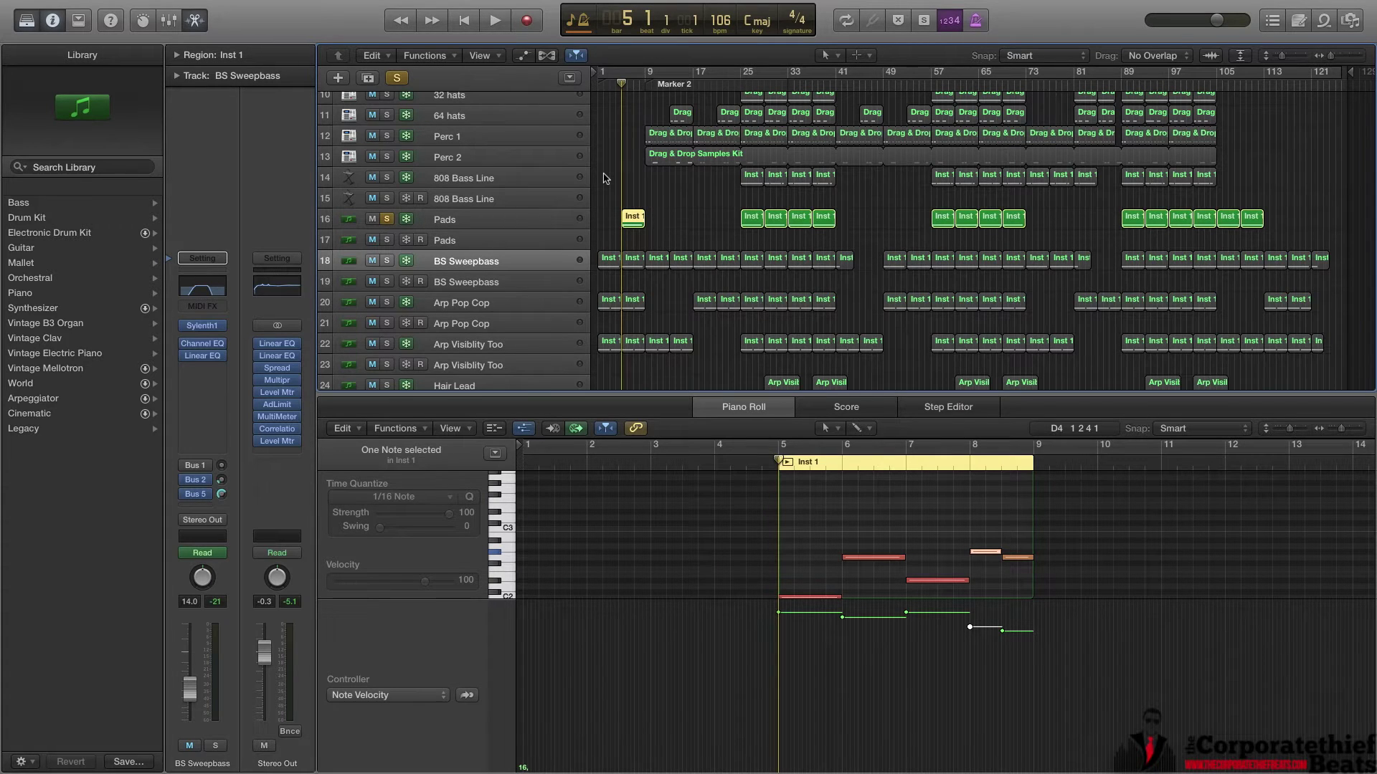
key("space")
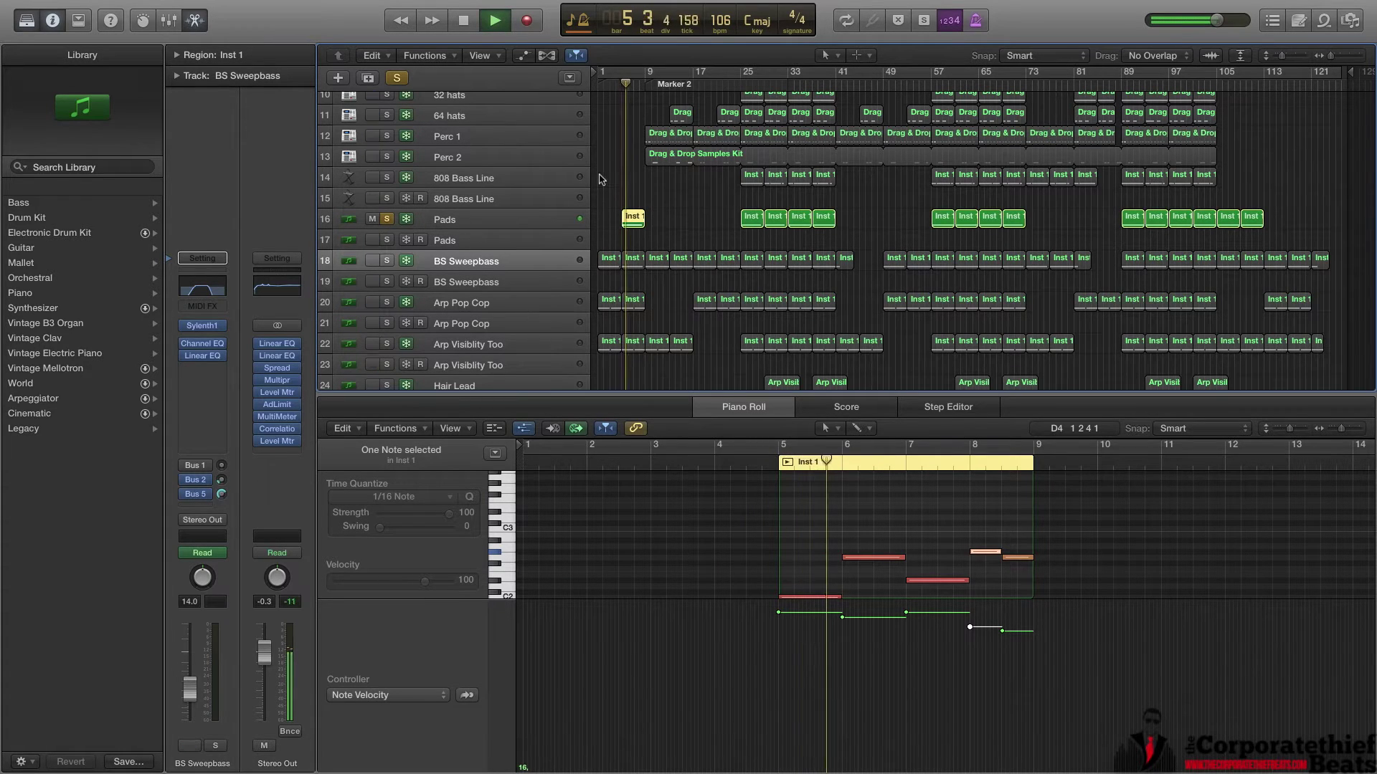
scroll(840, 535, "down", 3)
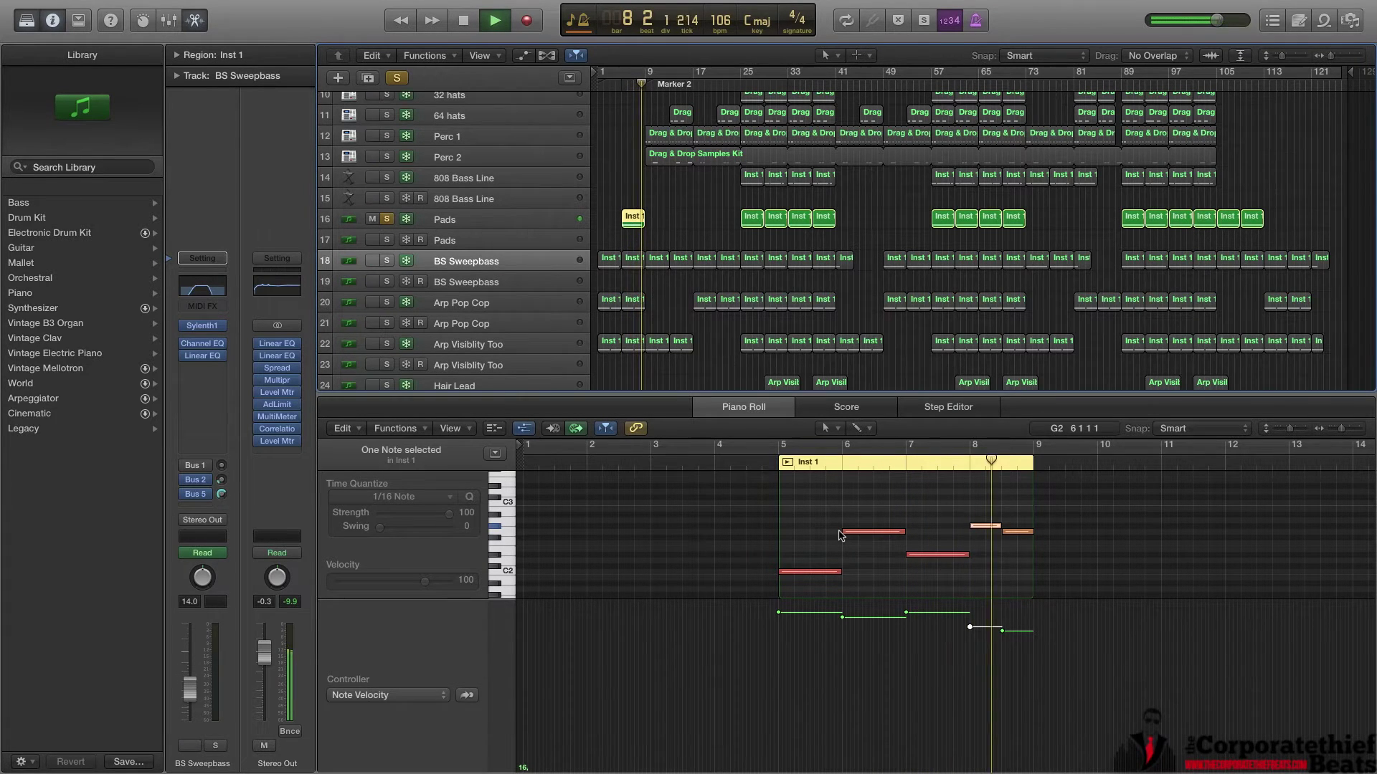
key("space")
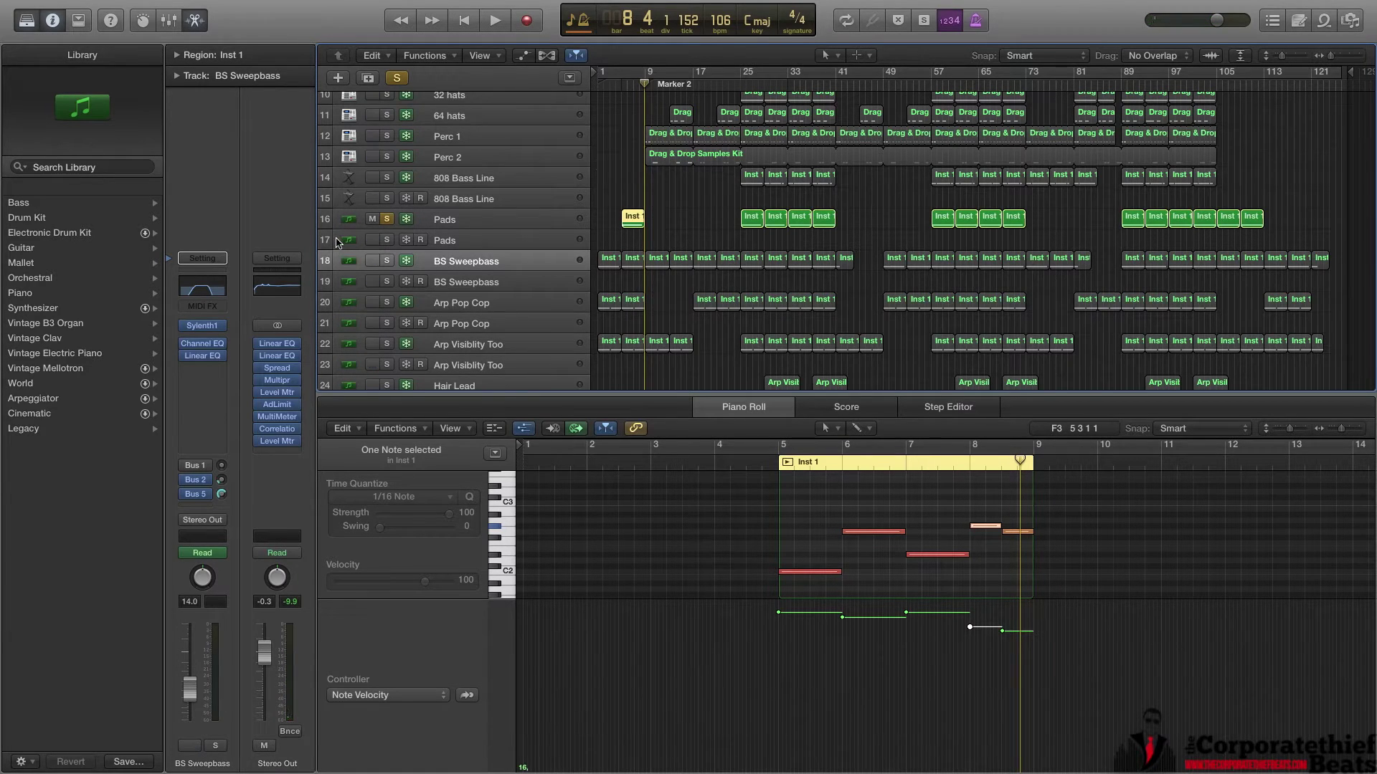
Inspect the Sylenth1 settings of the lower Pads track while playing the soloed Pads part from bar 5.
left_click(467, 243)
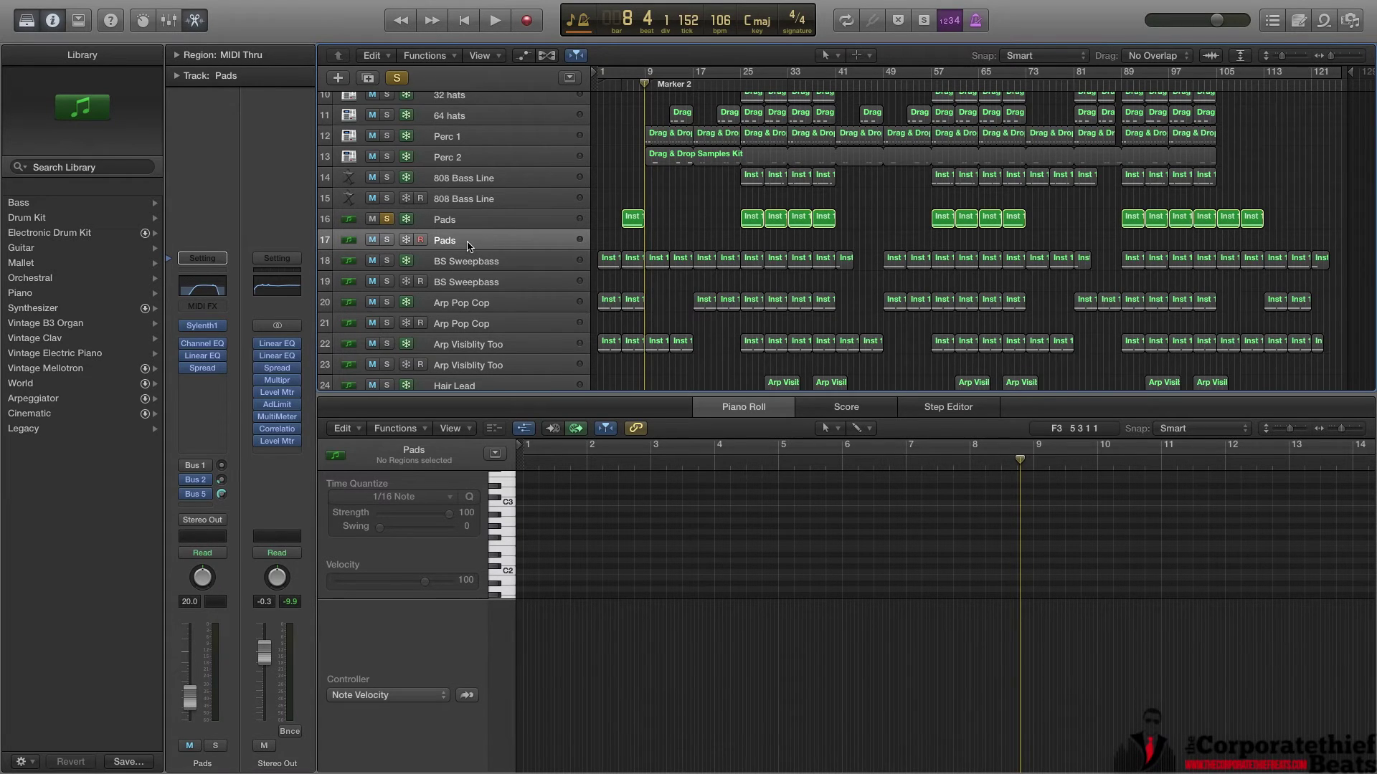
left_click(207, 328)
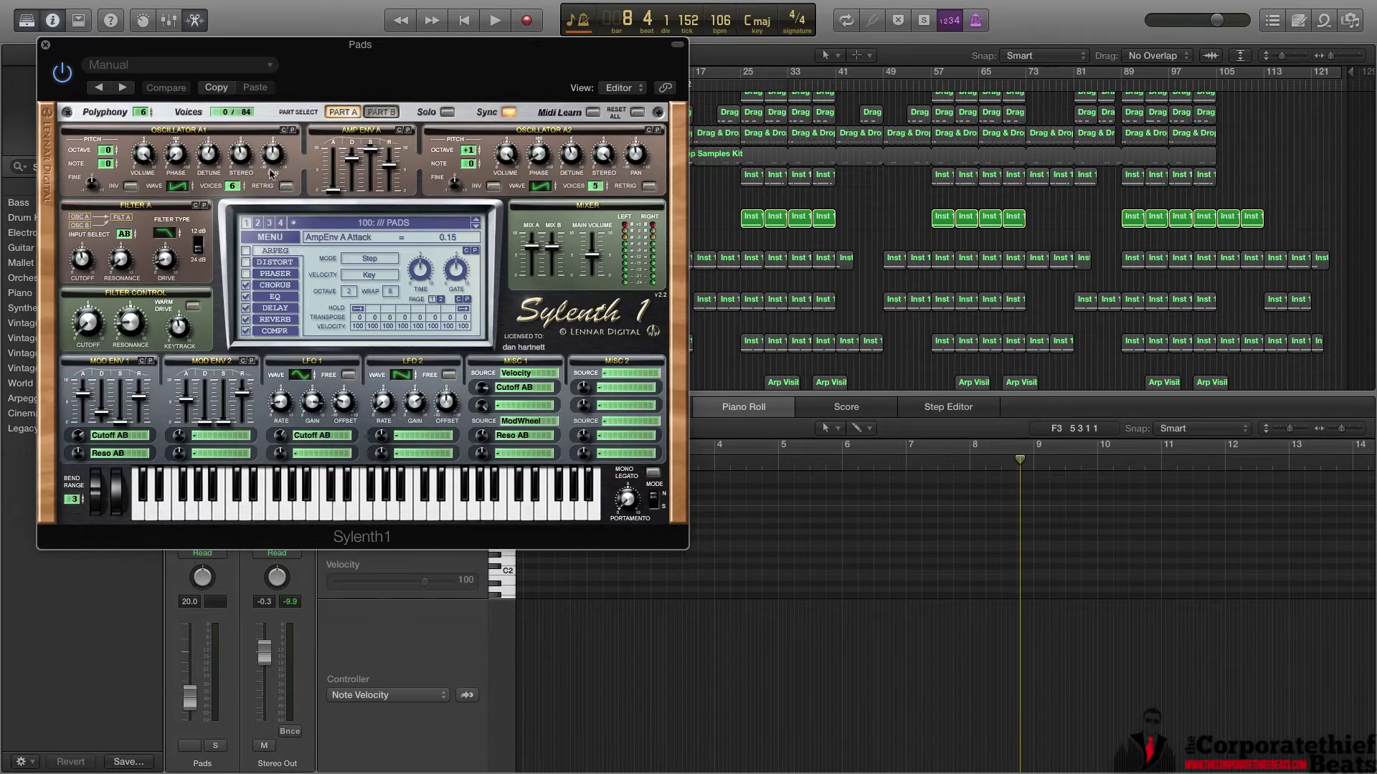
left_click_drag(268, 48, 1012, 18)
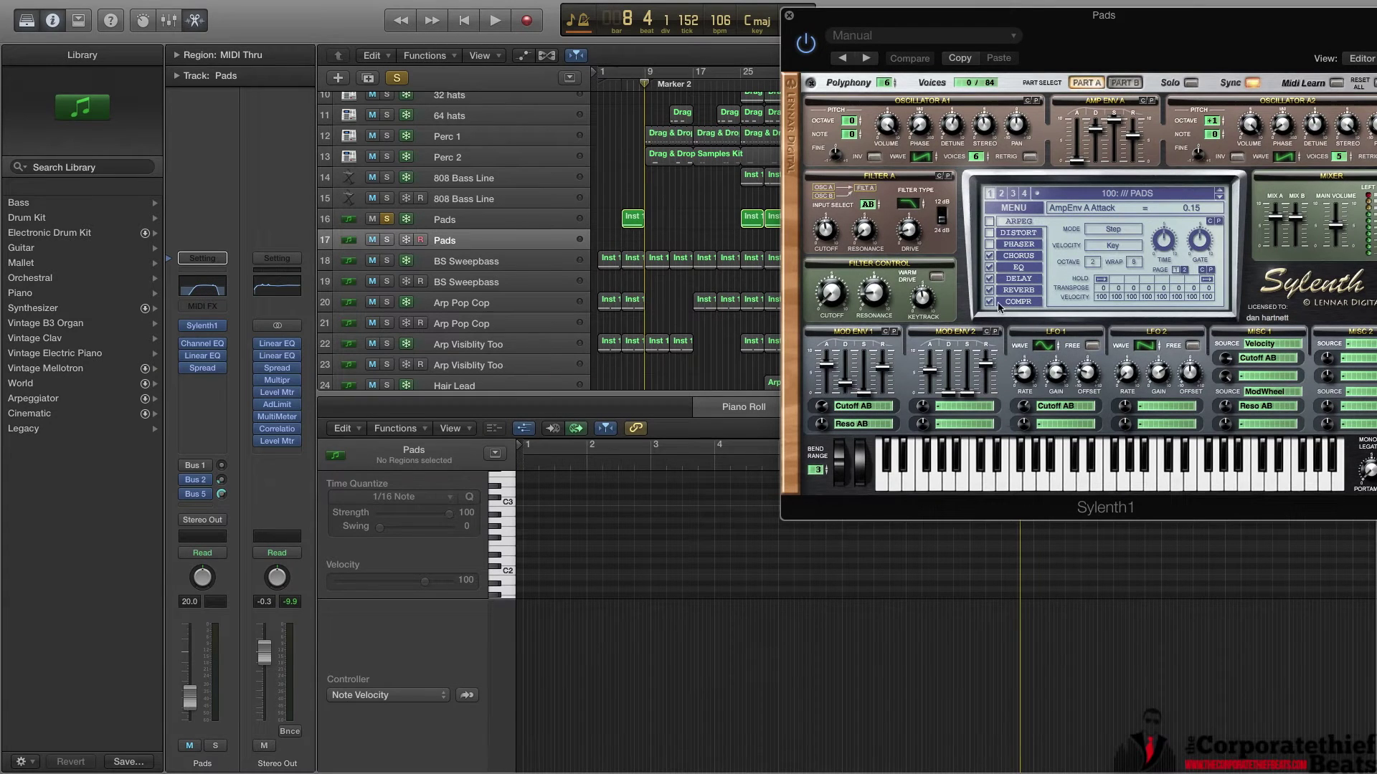
left_click(621, 84)
key("space")
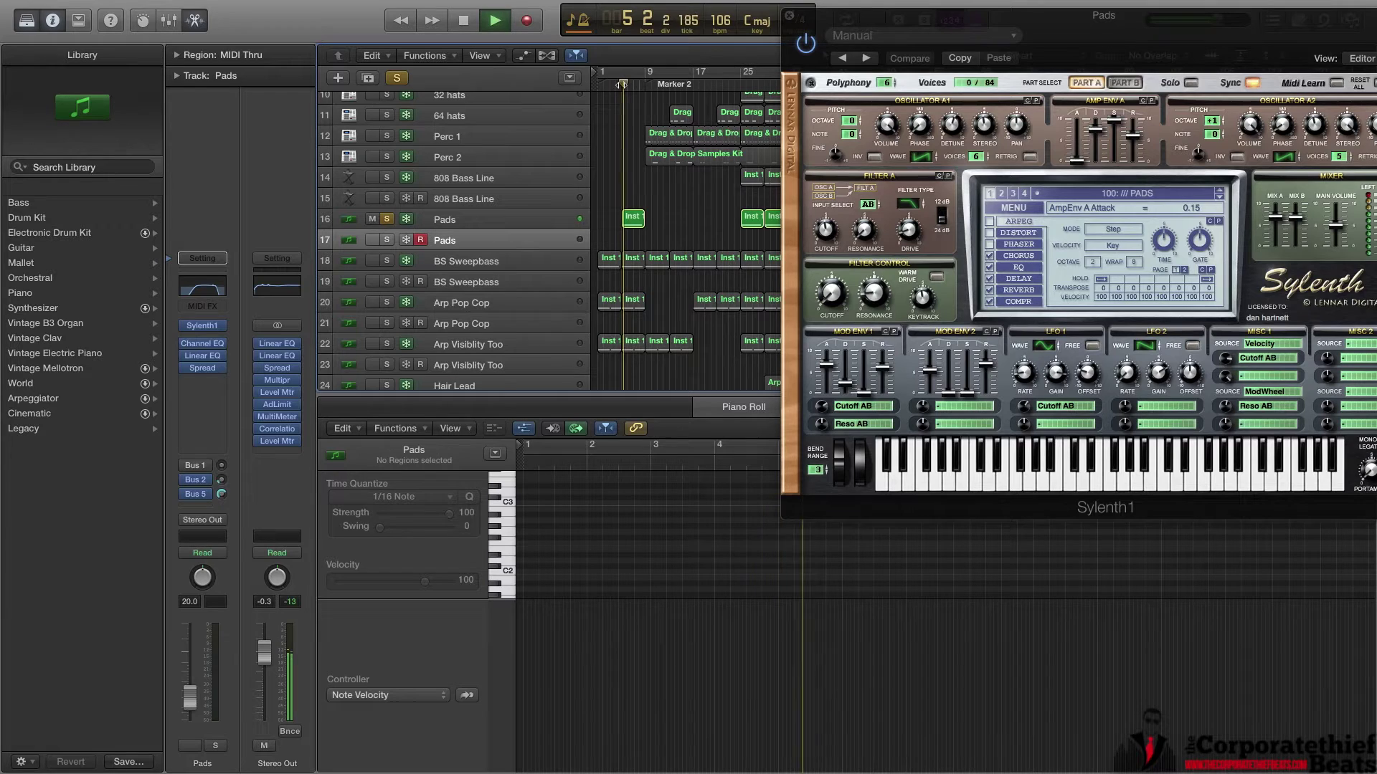
Examine the Pads track's Channel EQ curve, close both plug-in windows and stop playback.
left_click(207, 287)
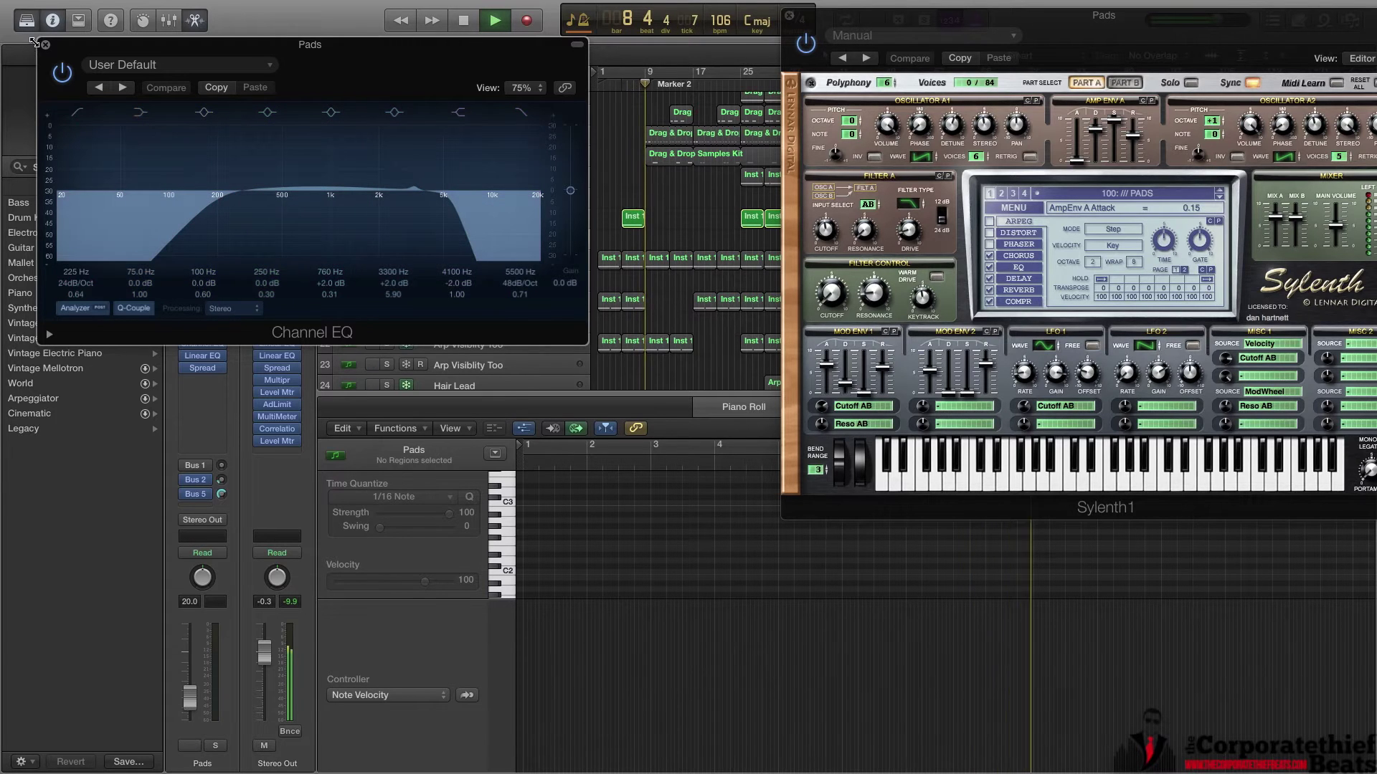
left_click(44, 45)
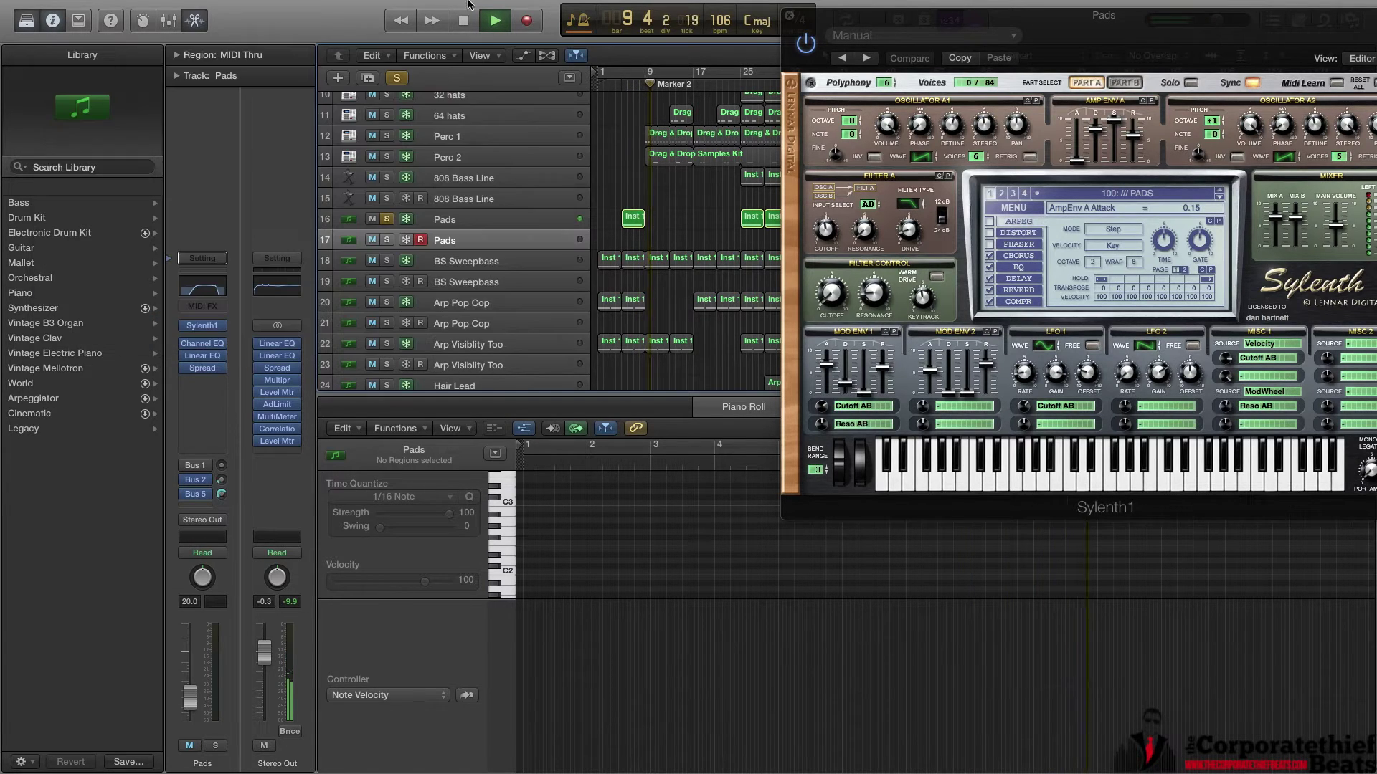
left_click(789, 17)
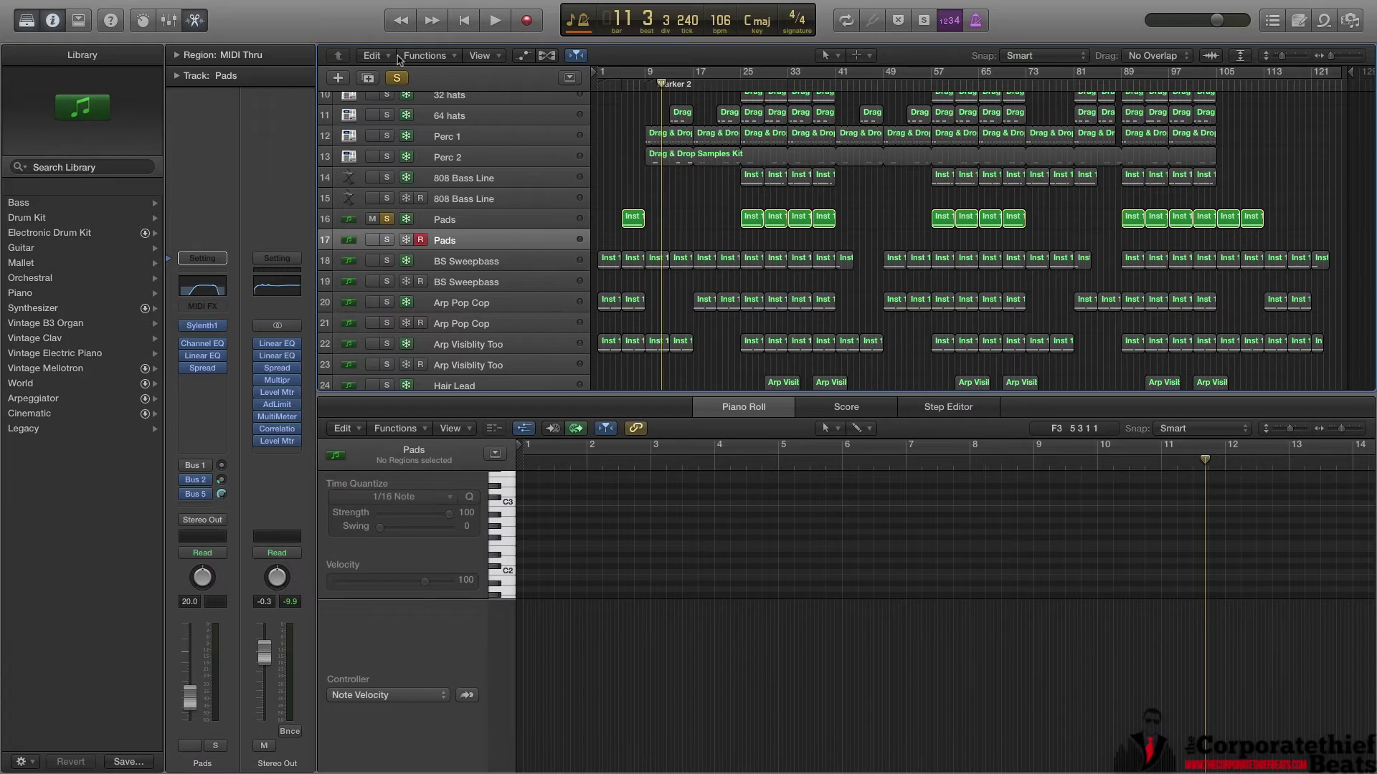
Clear all track solos and hide the lower editor area to show the full arrangement.
left_click(397, 77)
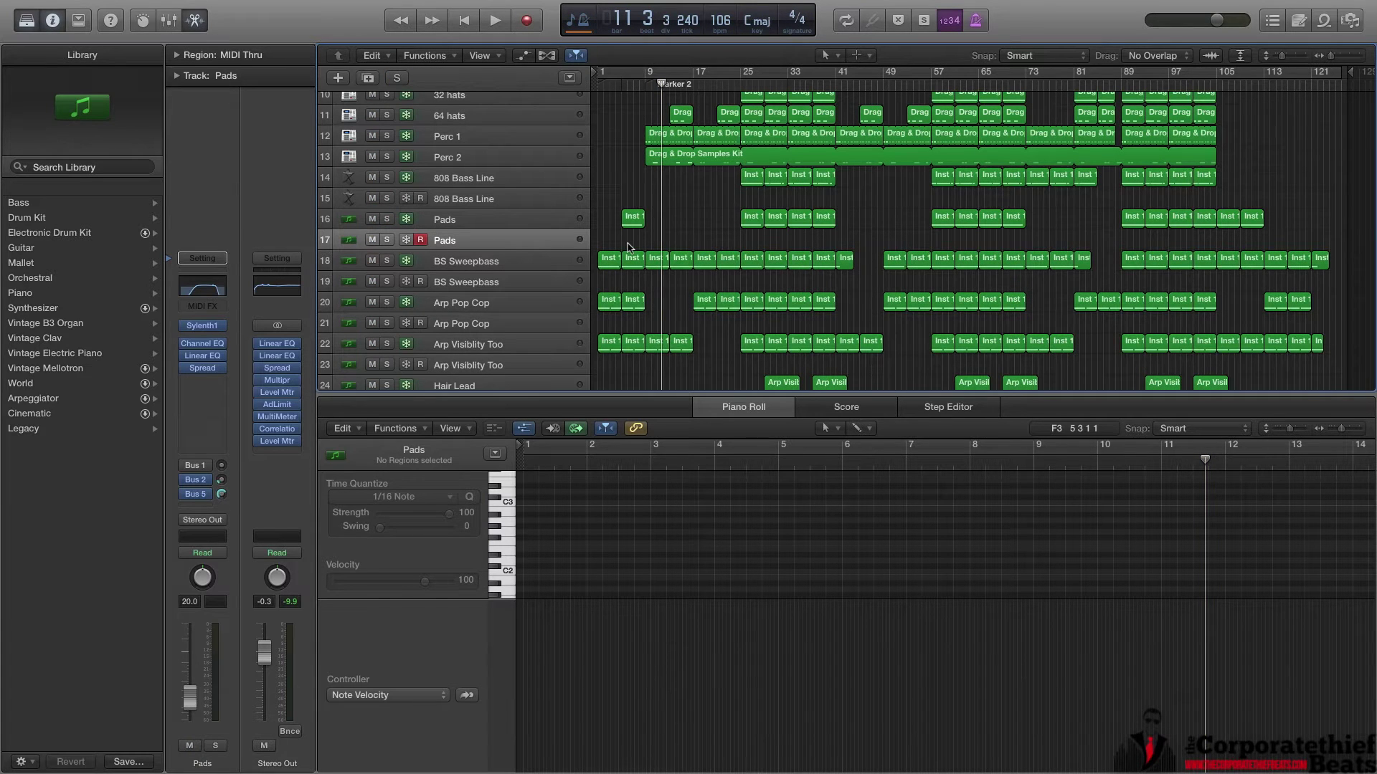
key("x")
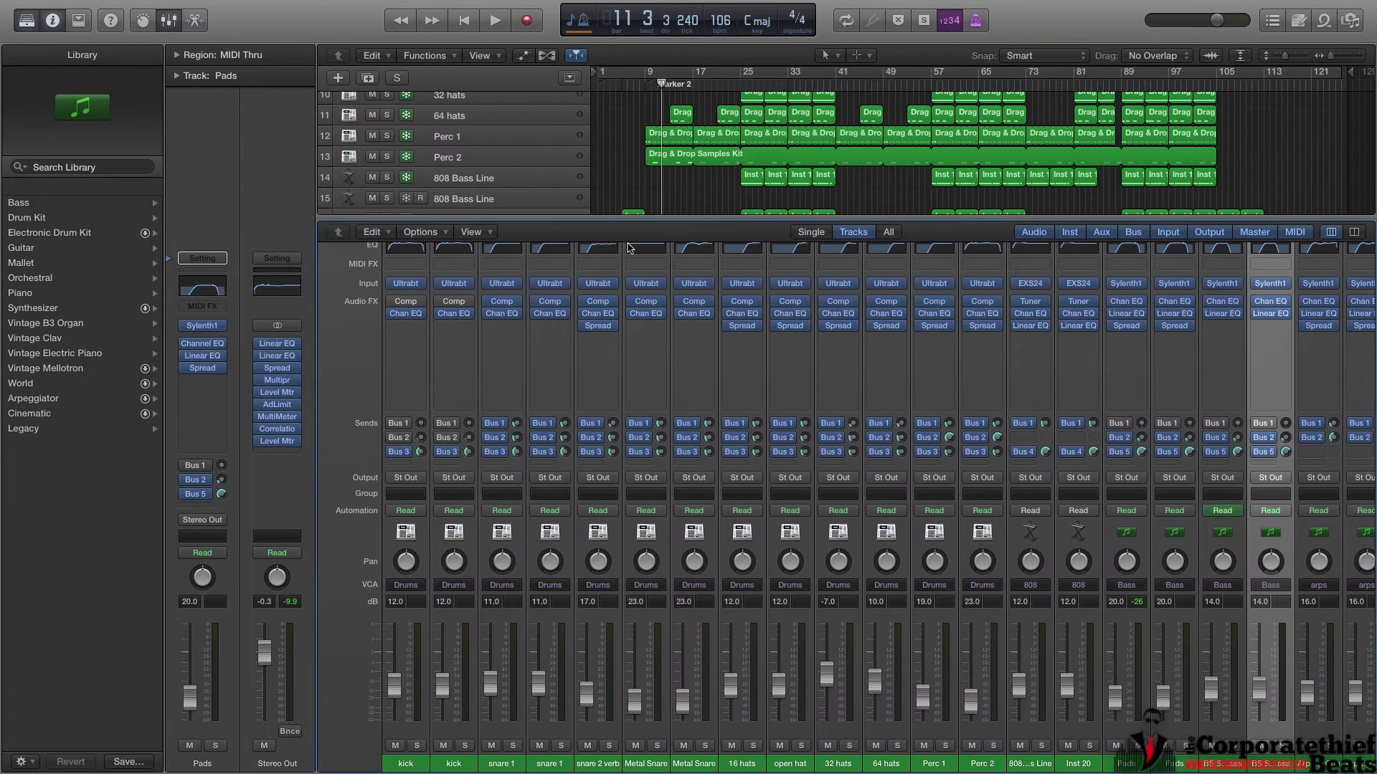
key("x")
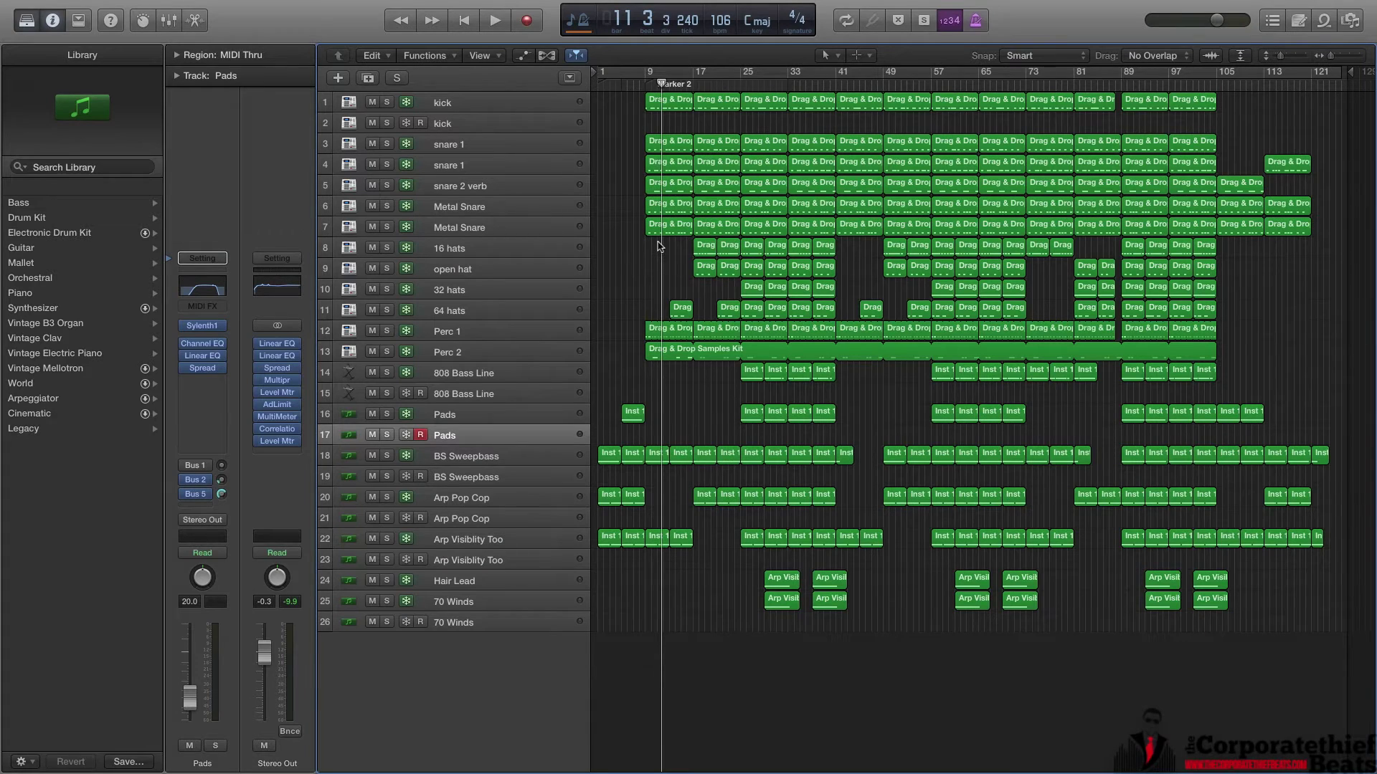
Play the full arrangement from just before bar 9 to bar 17, adjusting the system volume during playback.
left_click(645, 86)
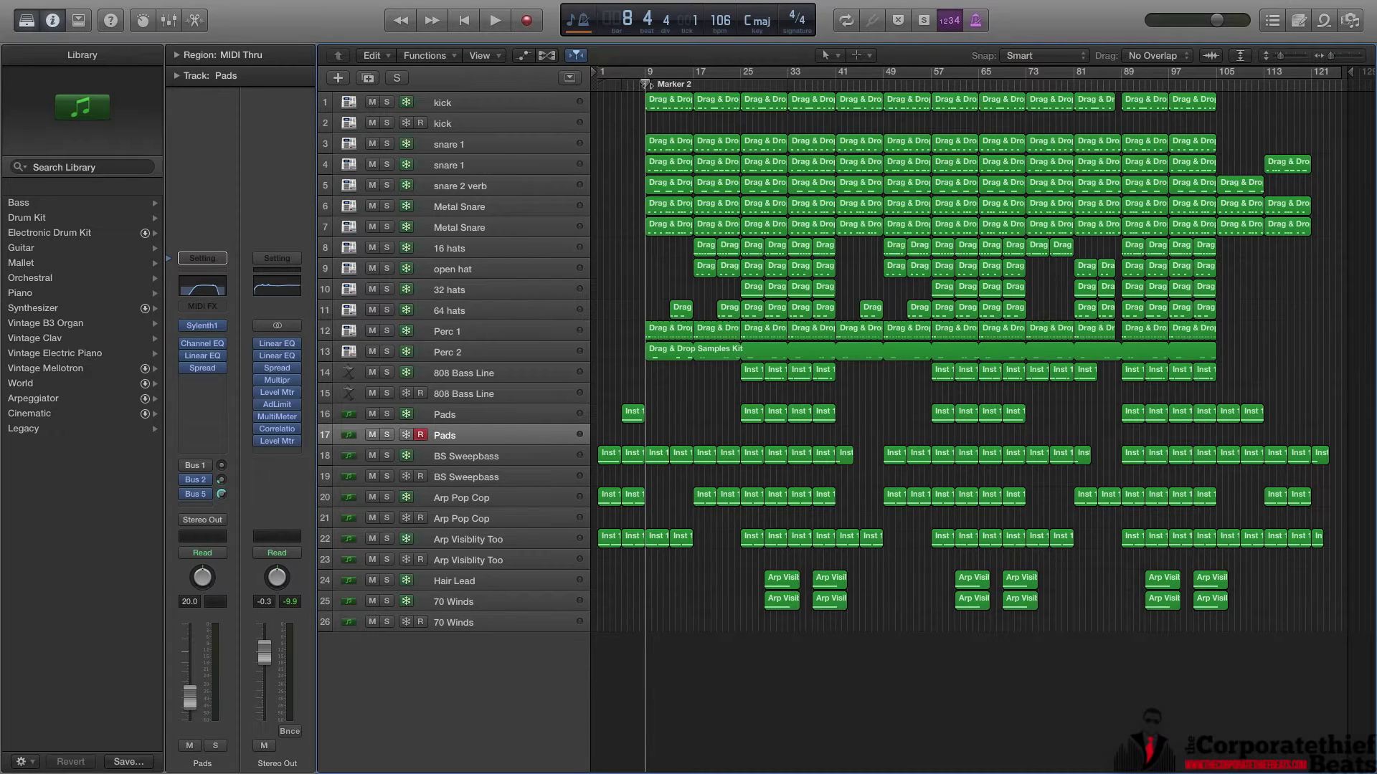
key("space")
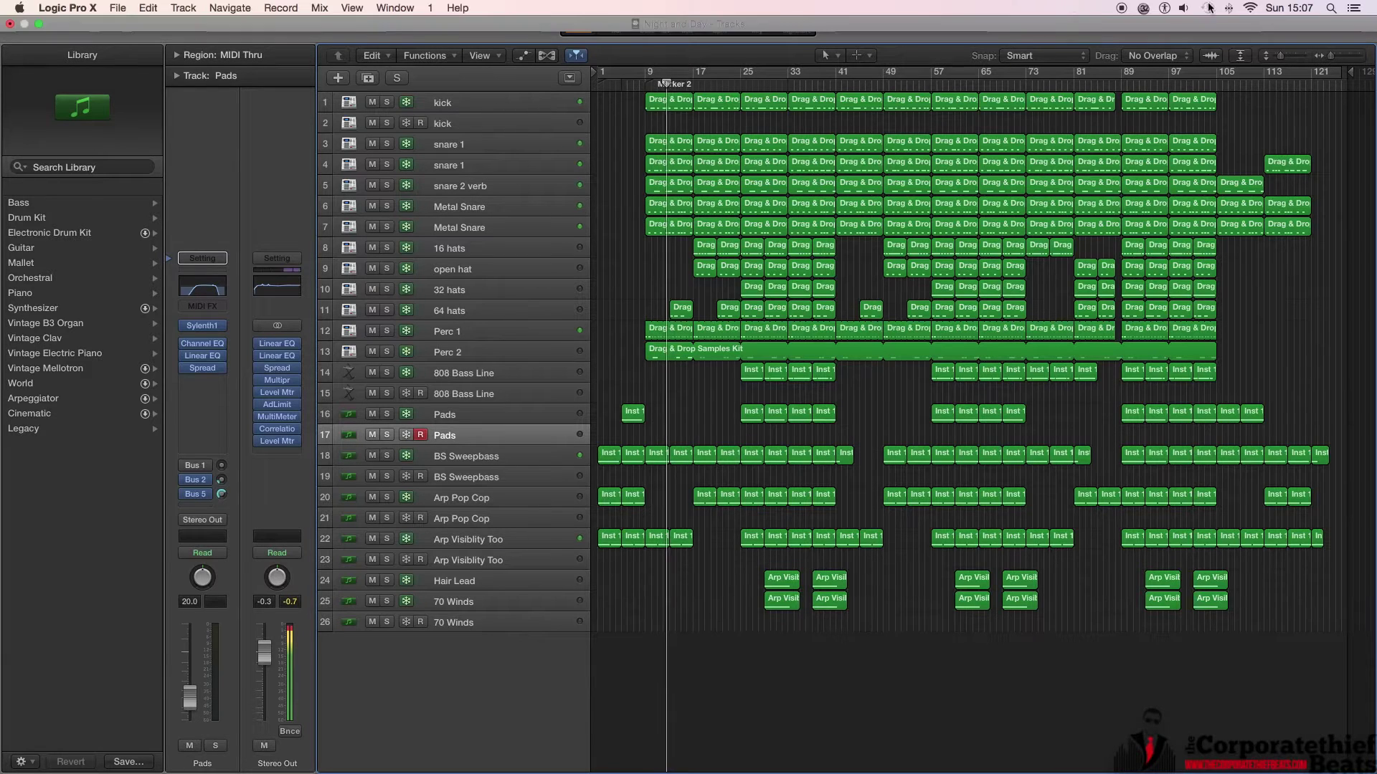
left_click(1184, 8)
left_click_drag(1188, 64, 1187, 63)
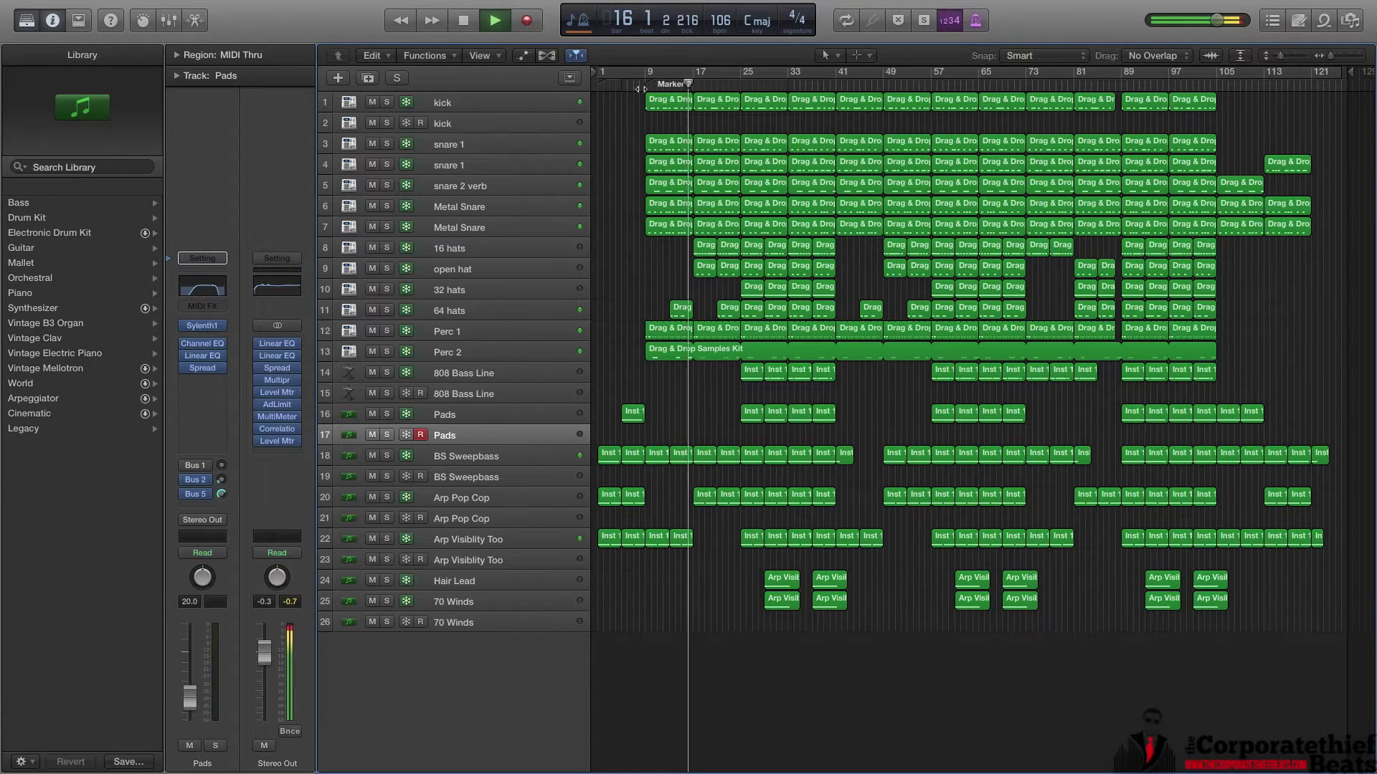
key("space")
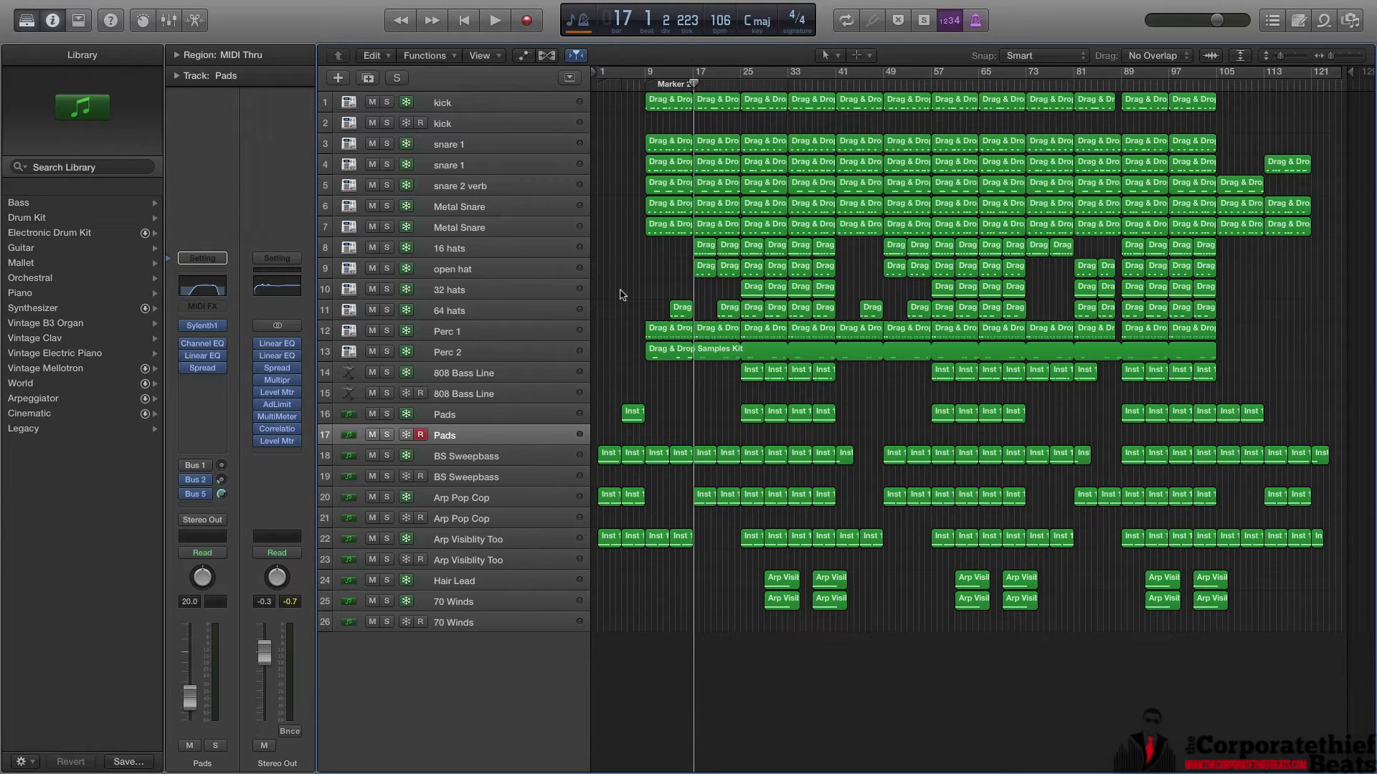
Solo the upper kick track together with all snare, Metal Snare, hat, Perc 1 and Perc 2 tracks.
left_click(387, 102)
left_click(387, 143)
left_click(387, 164)
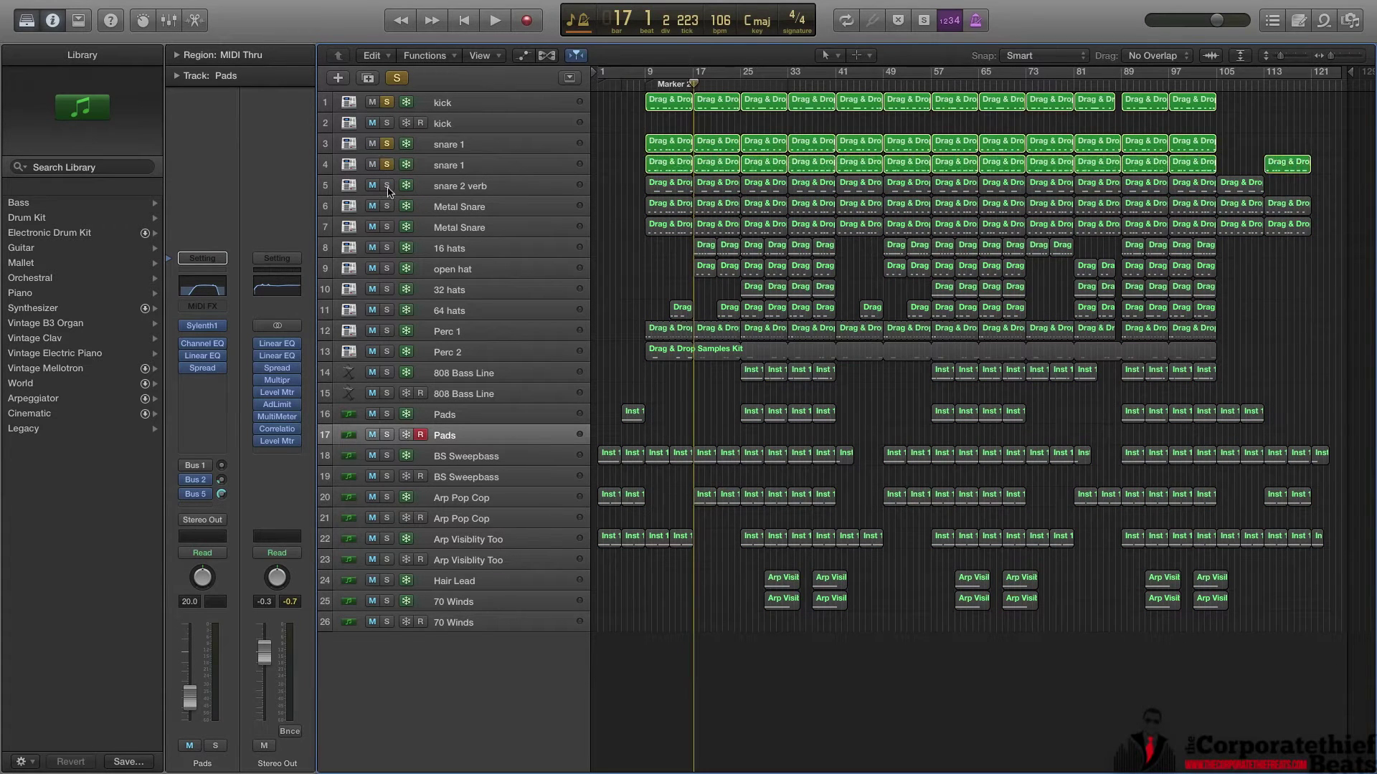
left_click(386, 185)
left_click(393, 214)
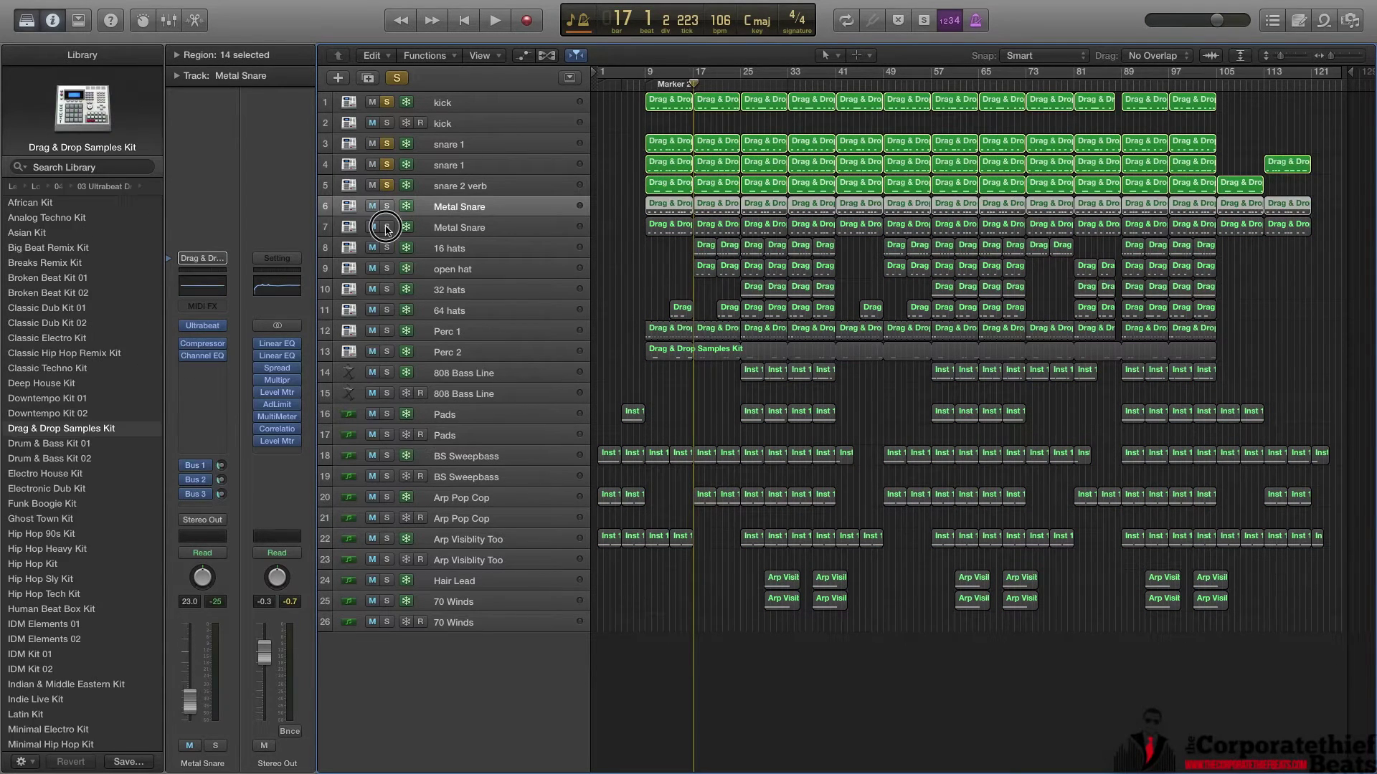
left_click(386, 206)
left_click(387, 227)
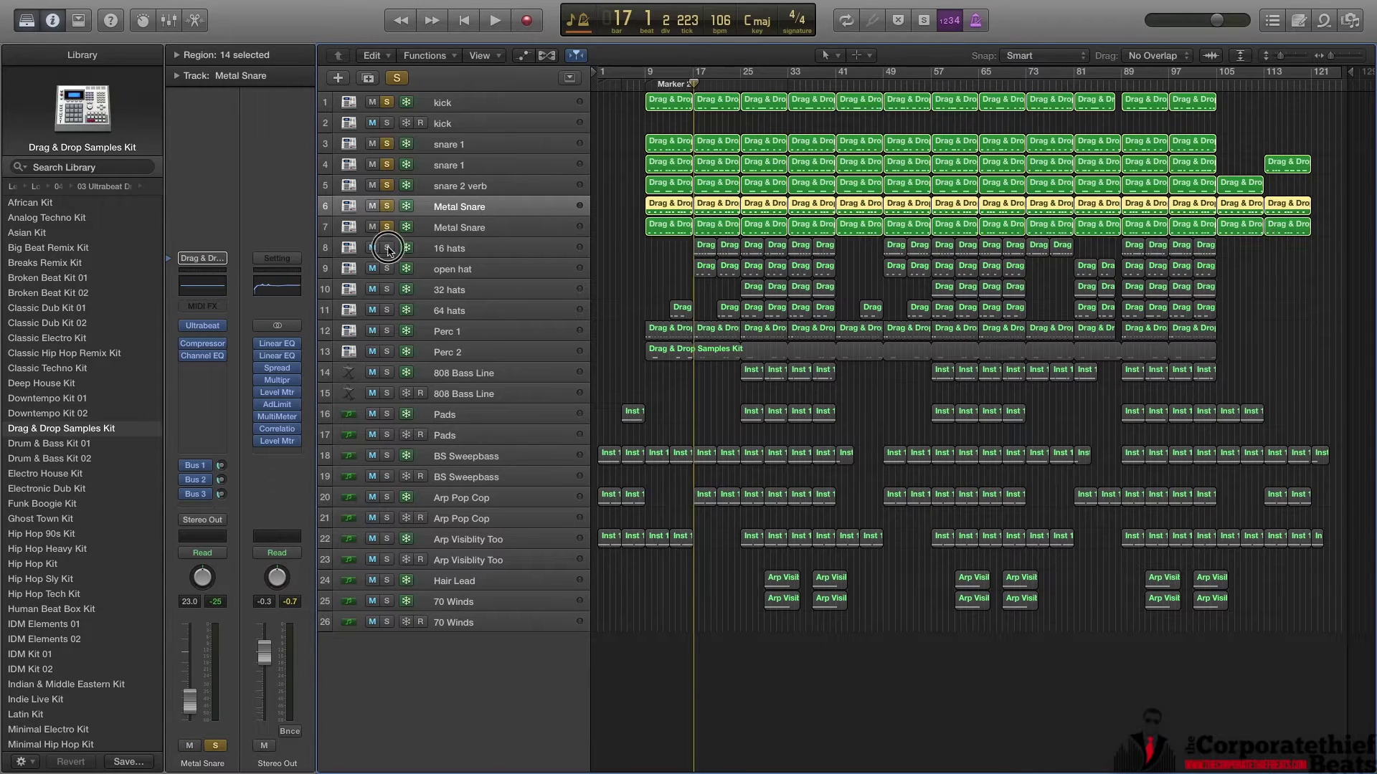
left_click(386, 247)
left_click(386, 268)
left_click(386, 289)
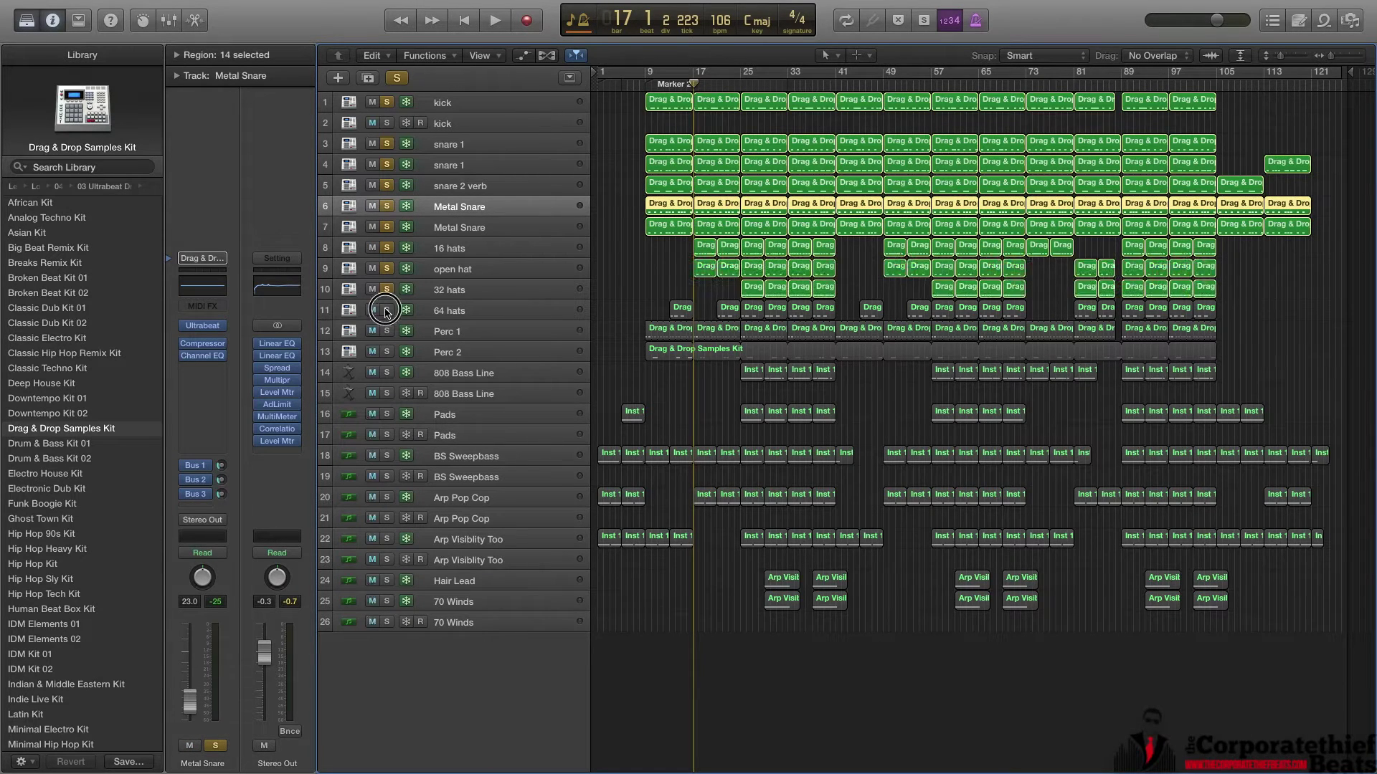
left_click(386, 309)
left_click(386, 330)
left_click(386, 352)
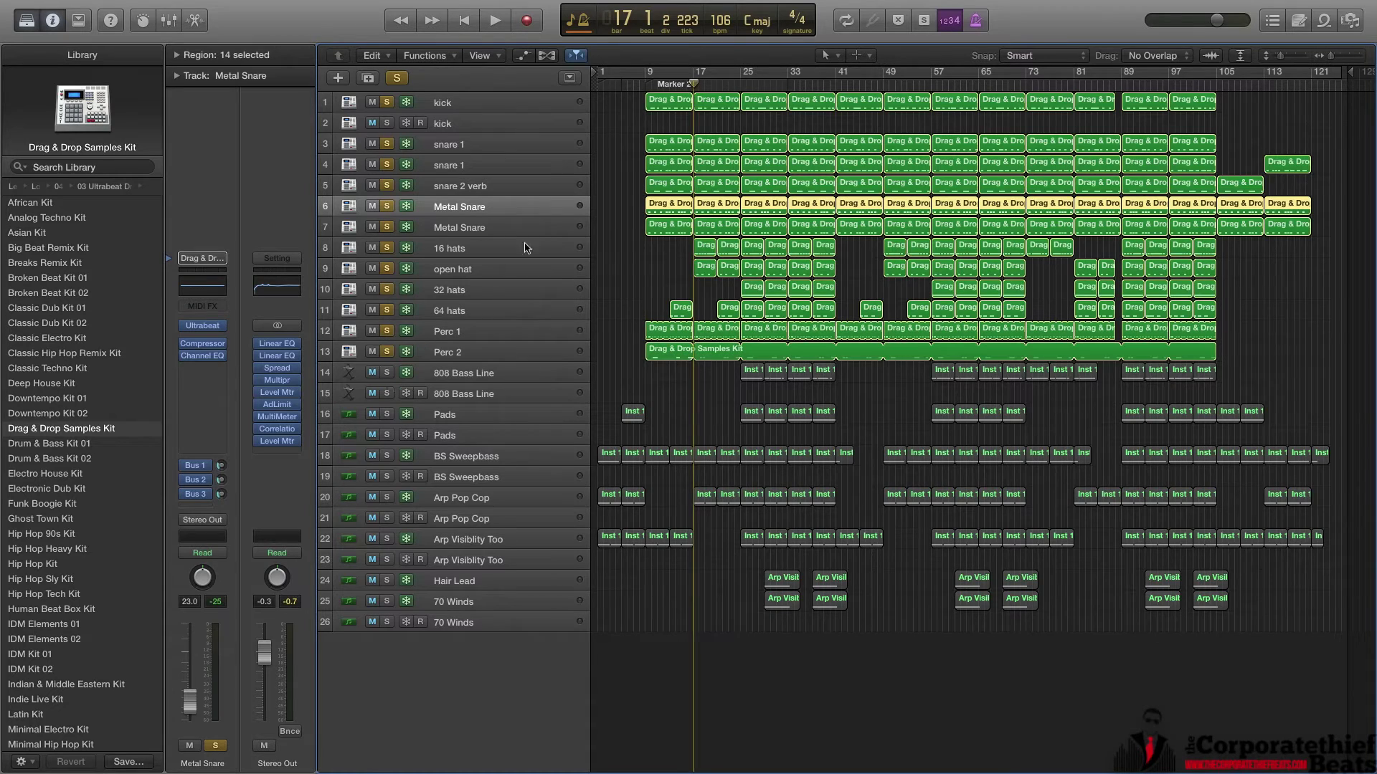
Play the soloed drum tracks together from bar 9 and stop at about bar 13.
left_click(643, 85)
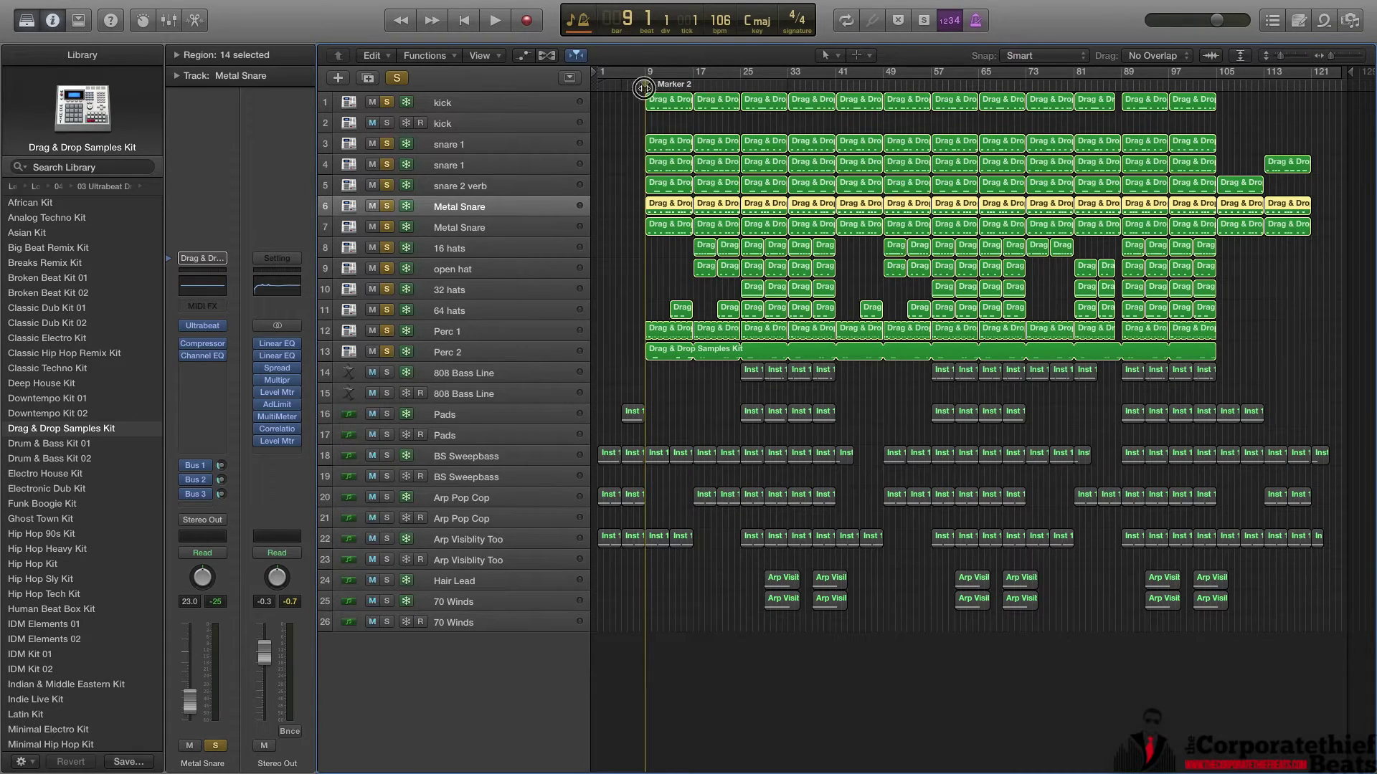
key("space")
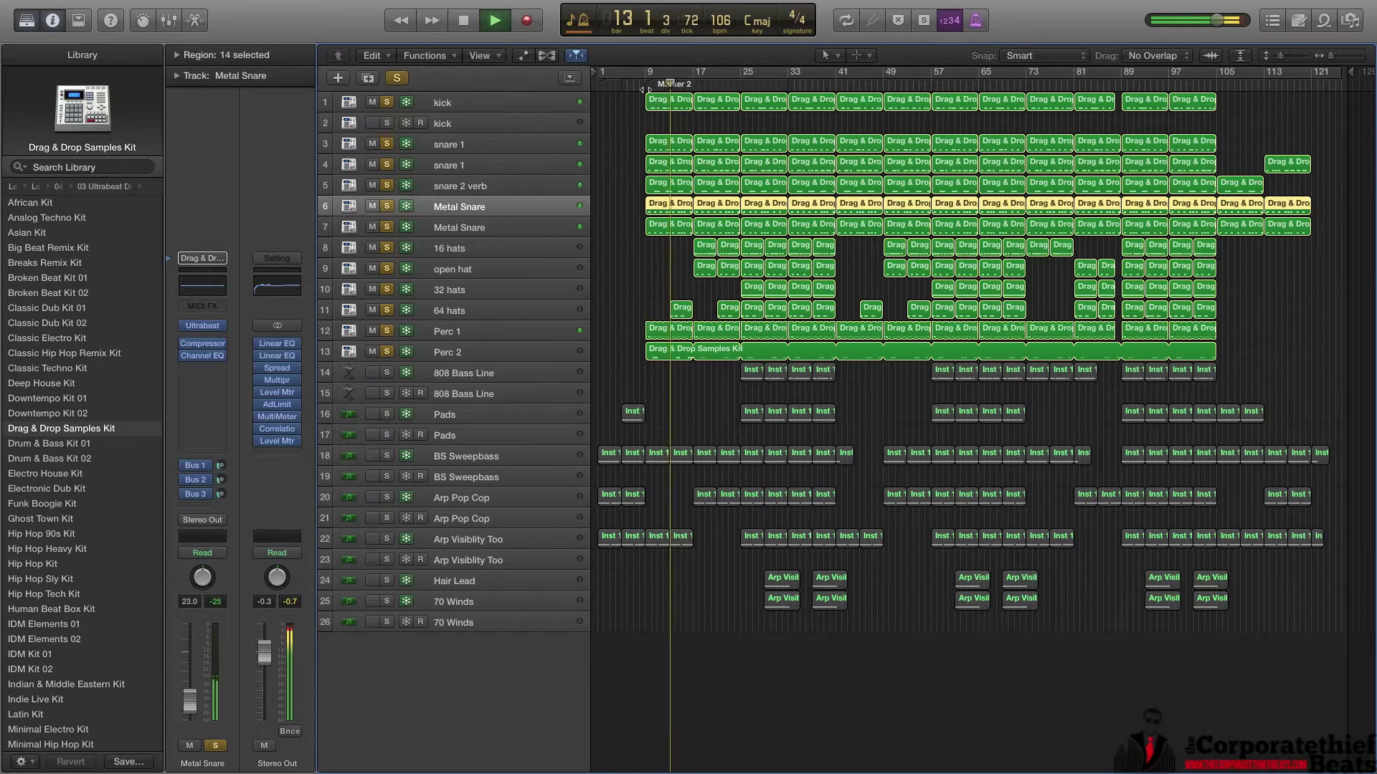
key("space")
Clear the drum solos, solo only the upper kick track and select its first region at bar 9.
left_click(396, 78)
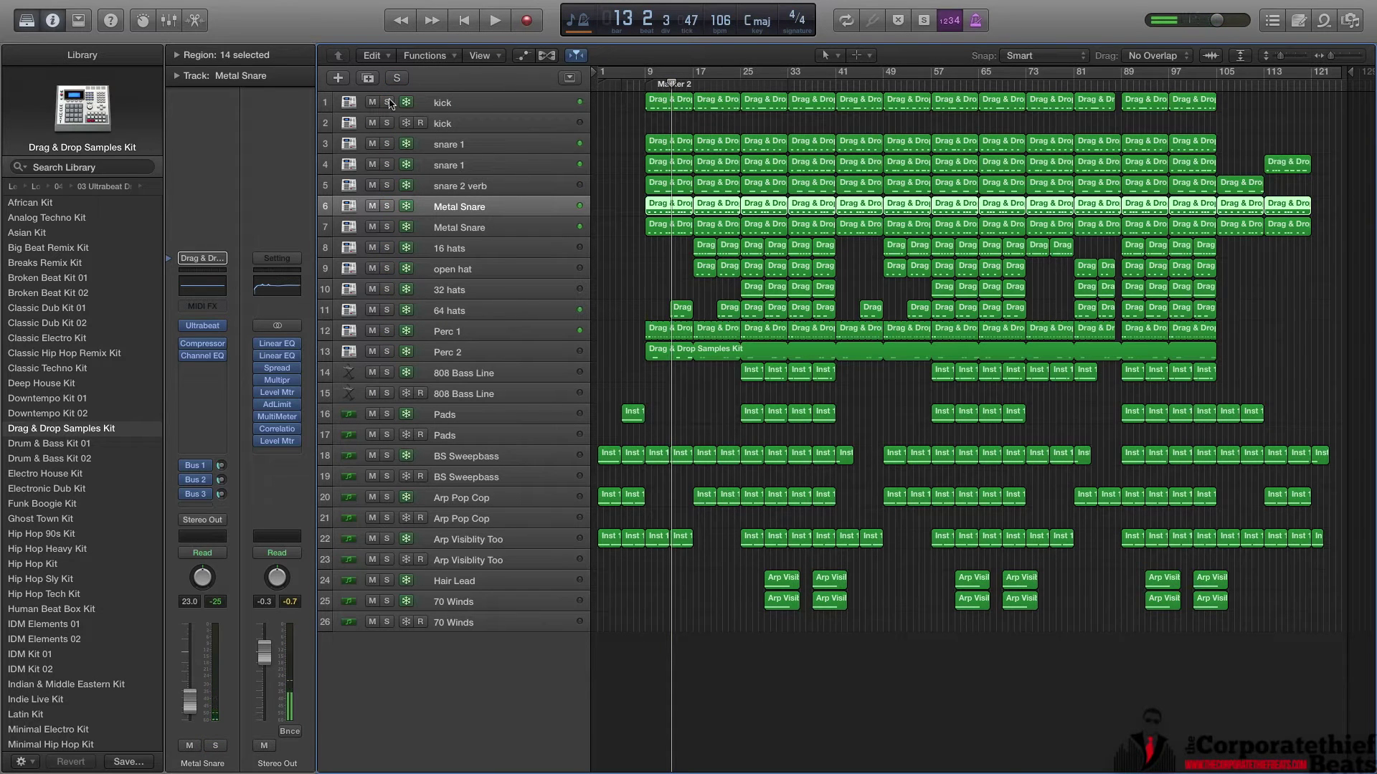
left_click(387, 103)
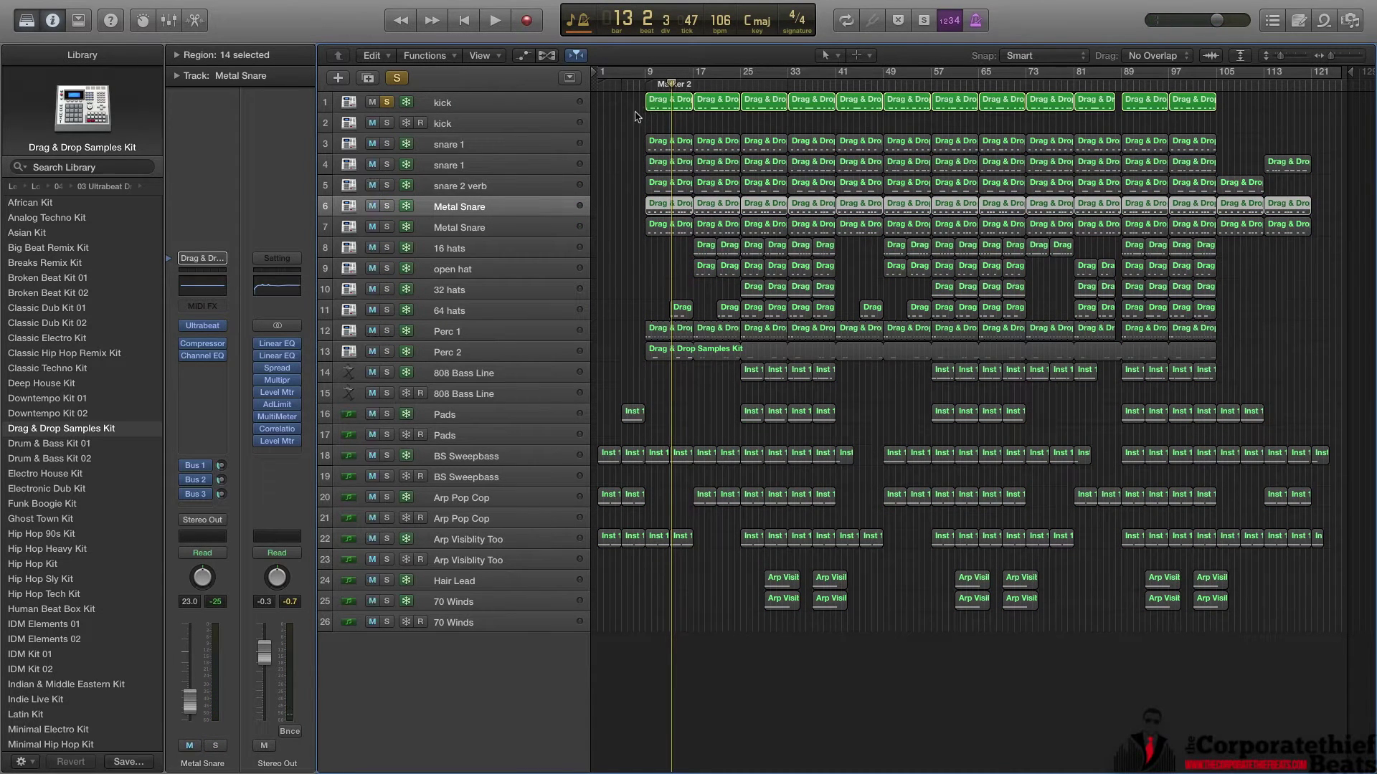
left_click(666, 106)
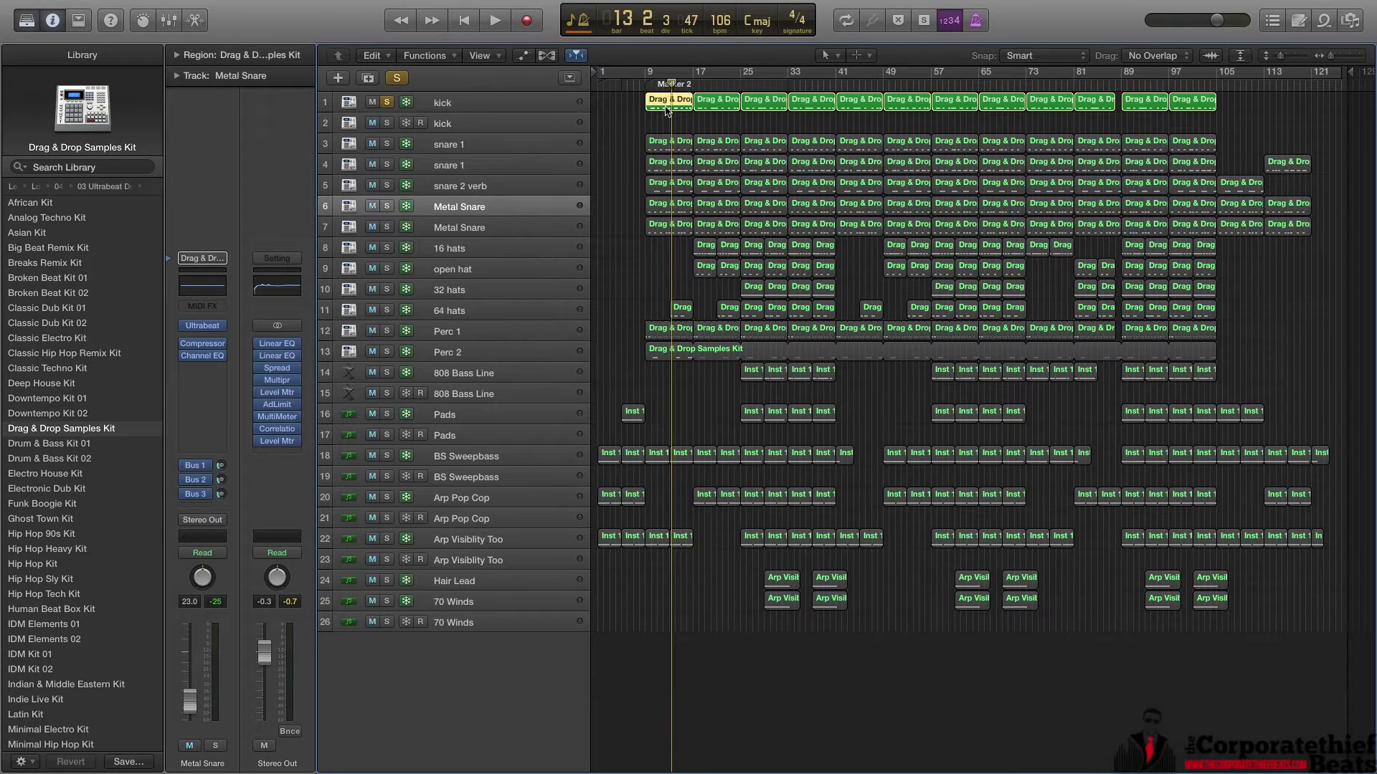
Show the upper kick's bar 9 region in the Piano Roll without the velocity lane and set the cycle range to bars 9–17.
double_click(665, 106)
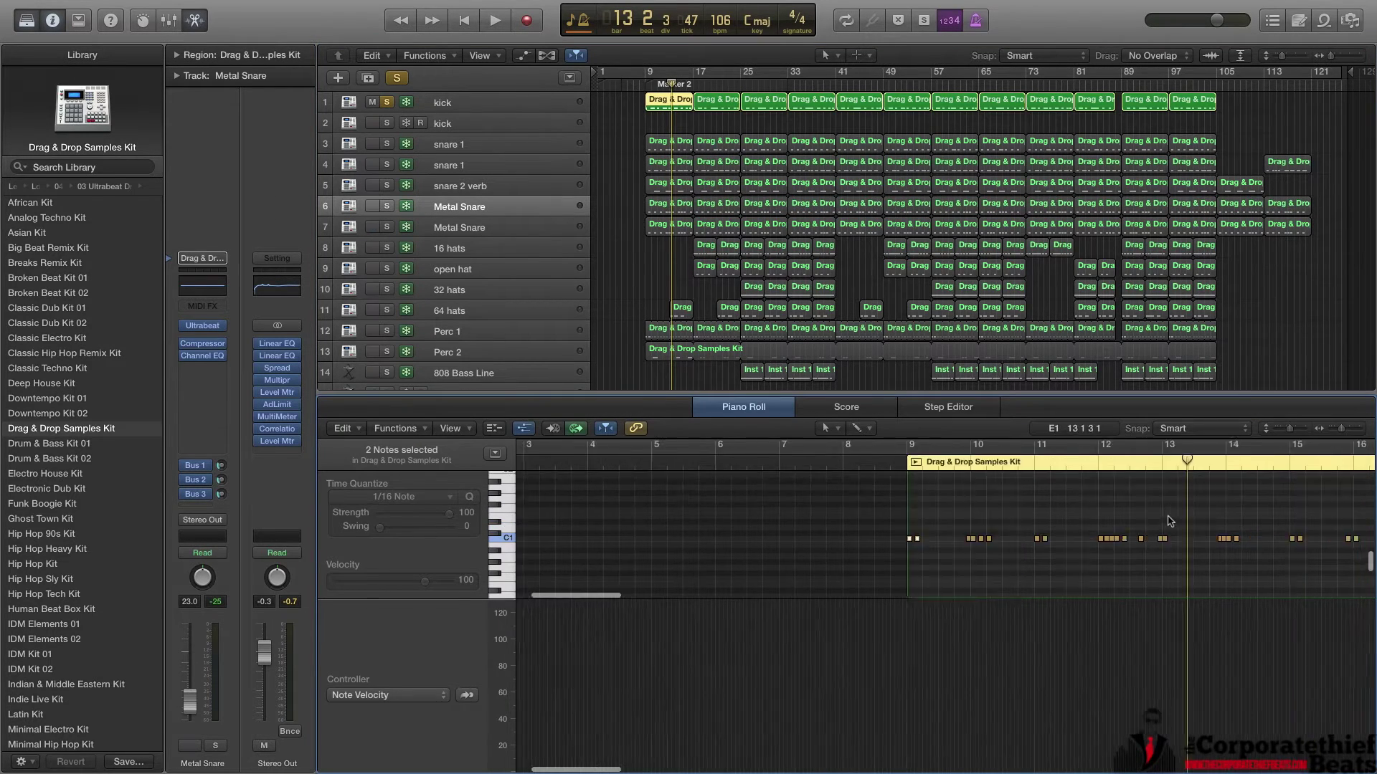
left_click_drag(646, 72, 730, 102)
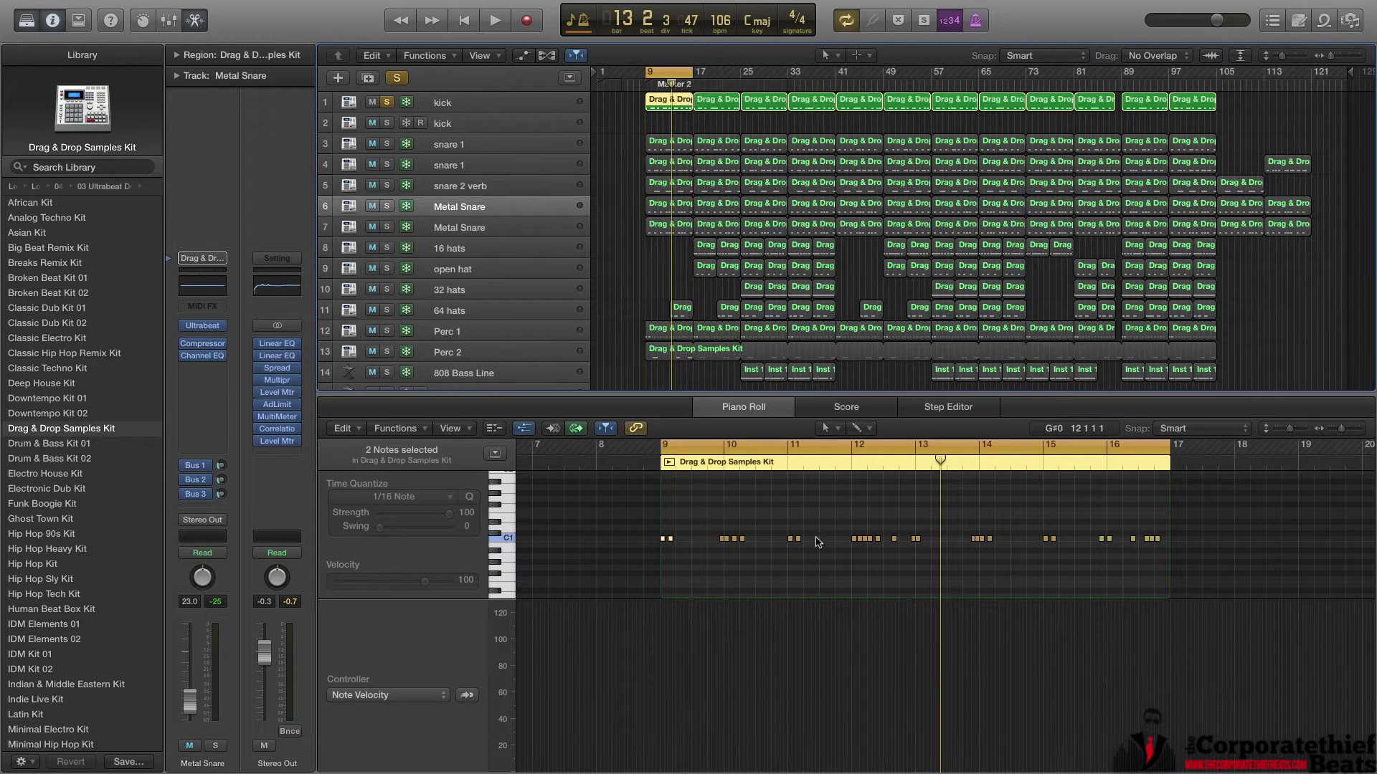
left_click(1298, 429)
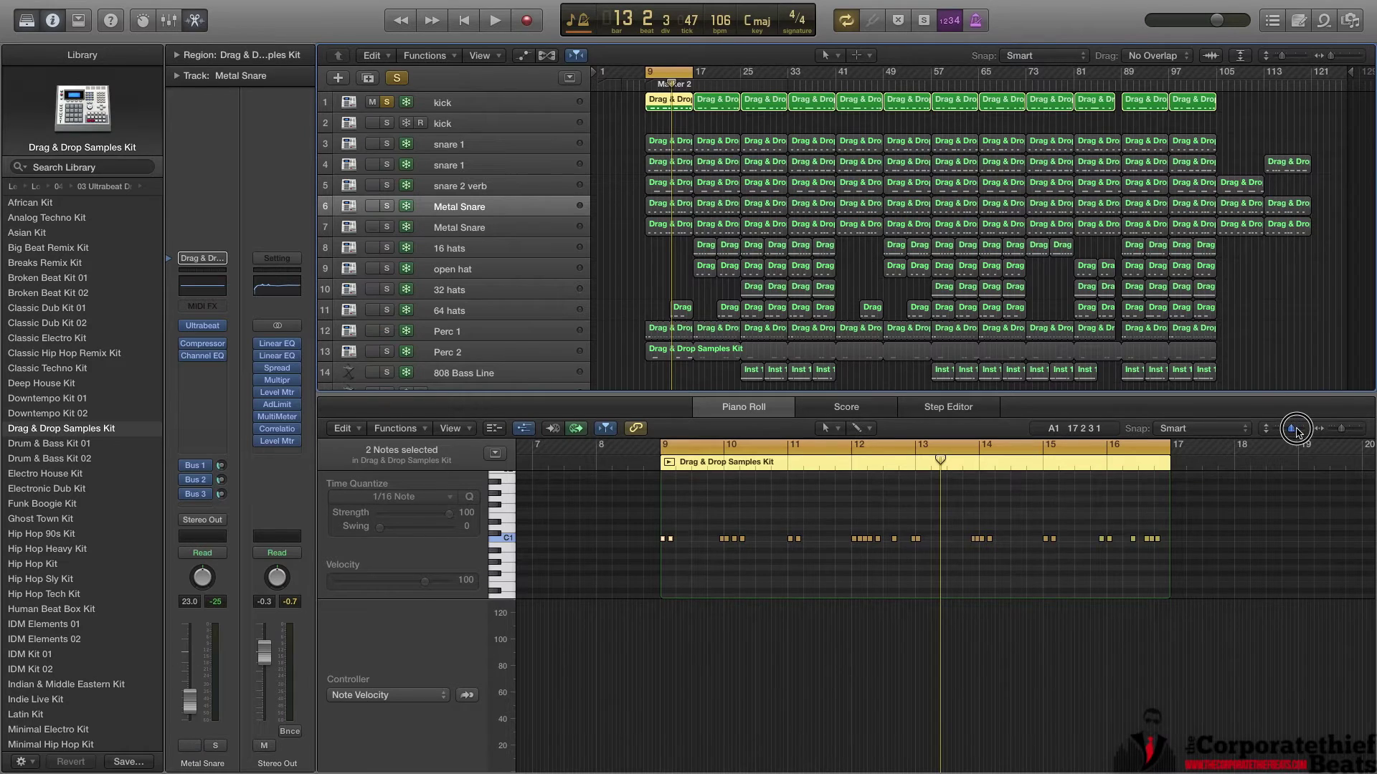
left_click_drag(1298, 429, 1292, 433)
left_click(529, 428)
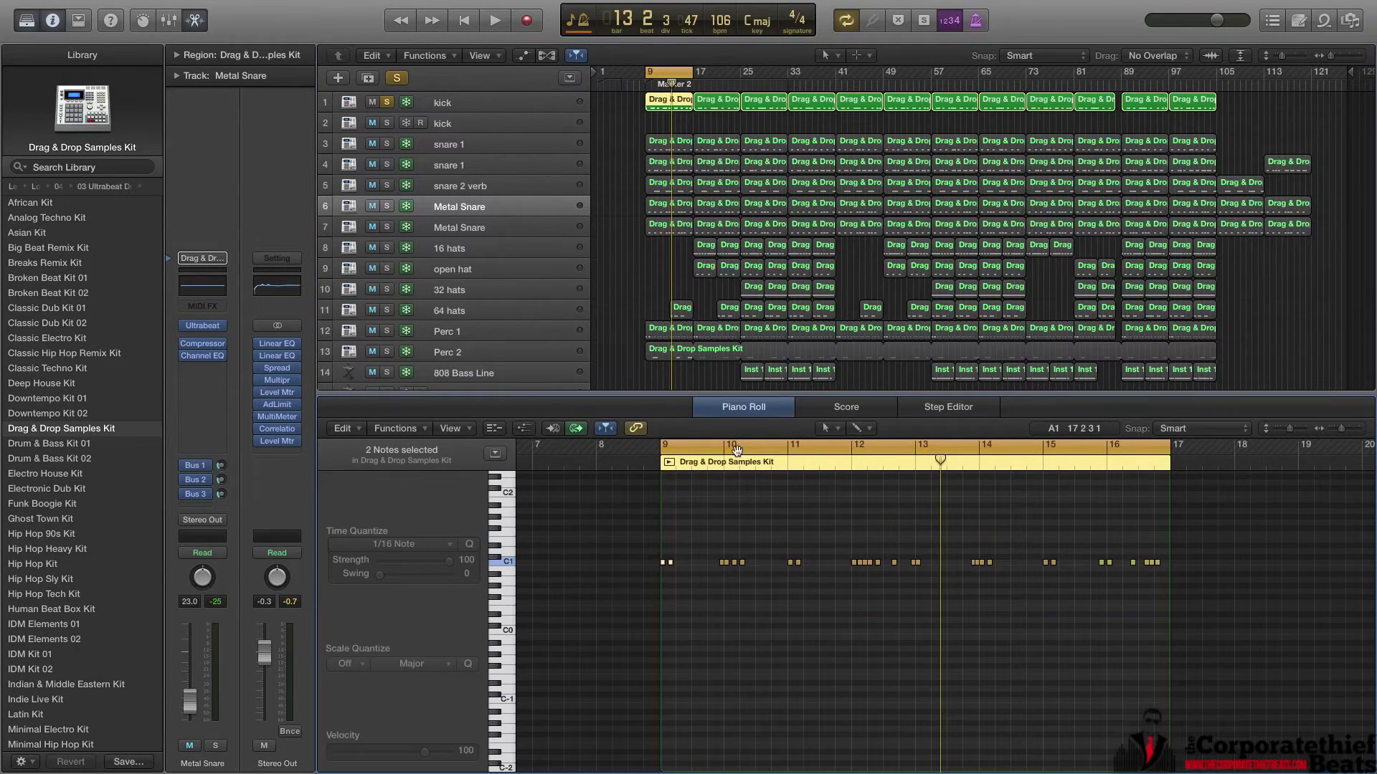
left_click(1343, 430)
left_click_drag(1344, 431, 1288, 433)
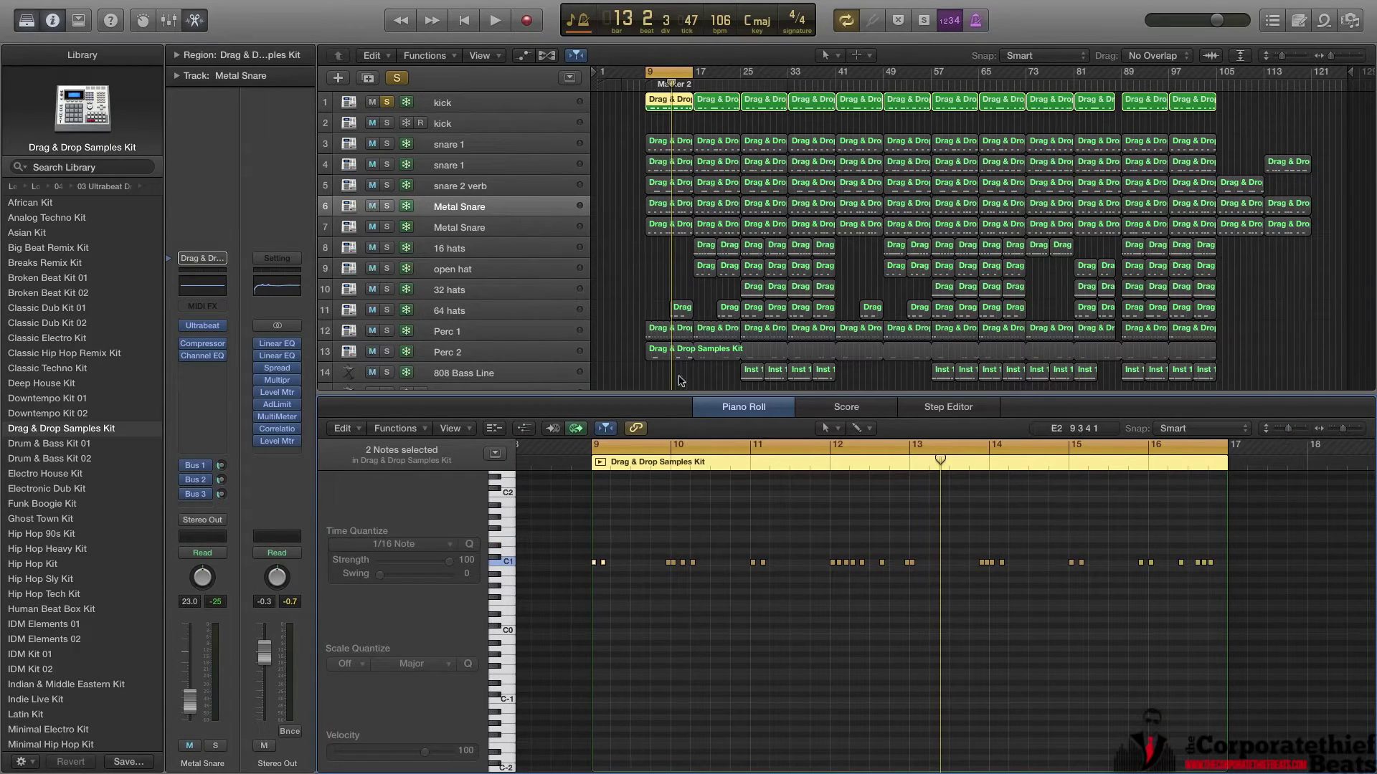
left_click(645, 114)
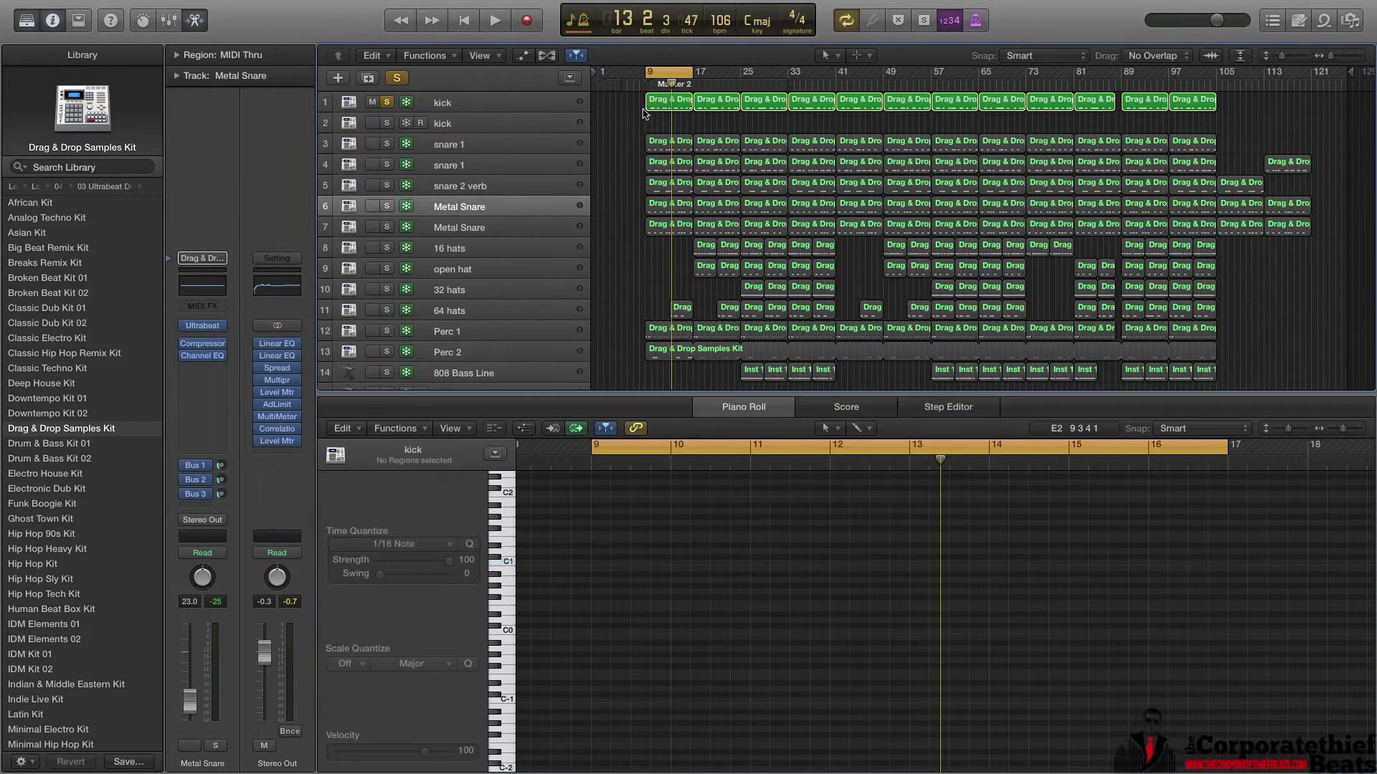
left_click(660, 101)
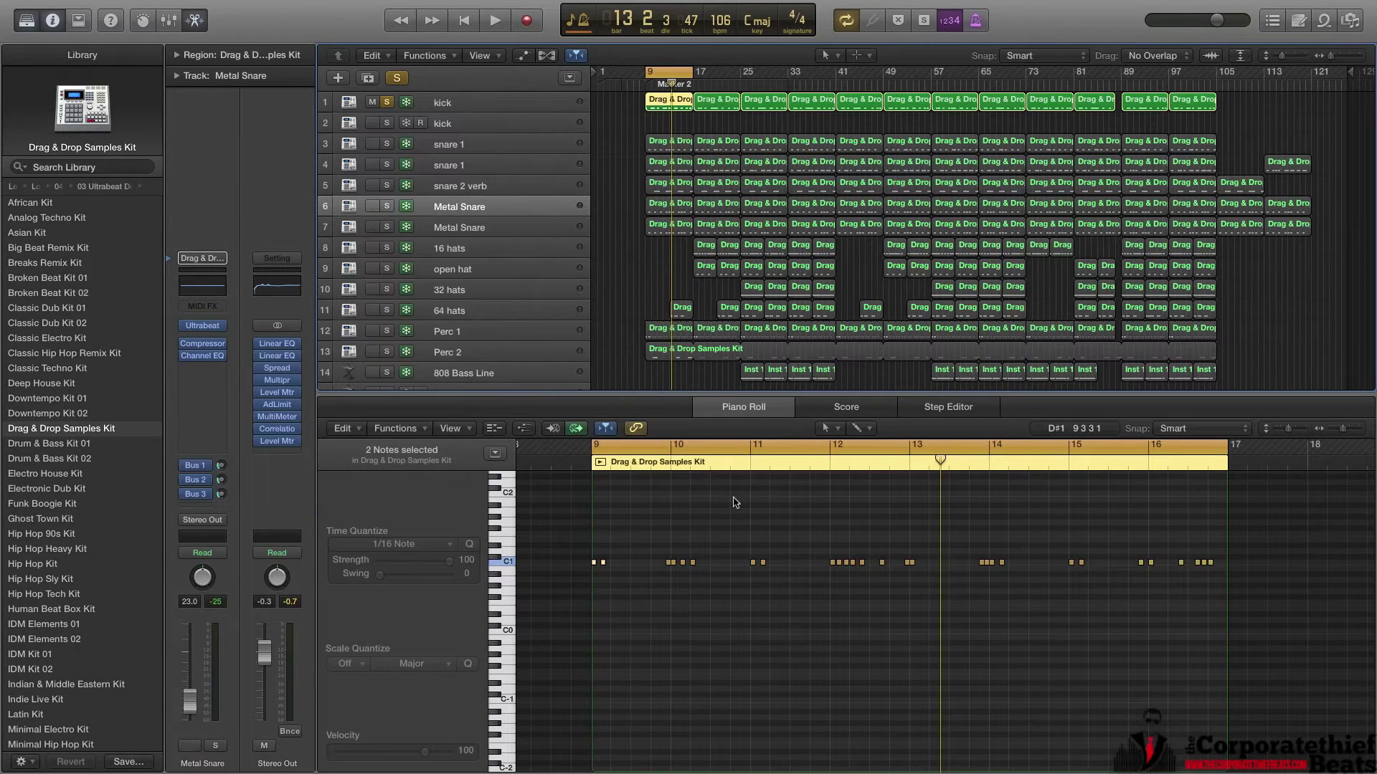
Open the Ultrabeat instrument on the lower kick track, inspect Sample 01 and close the plug-in window.
left_click(475, 102)
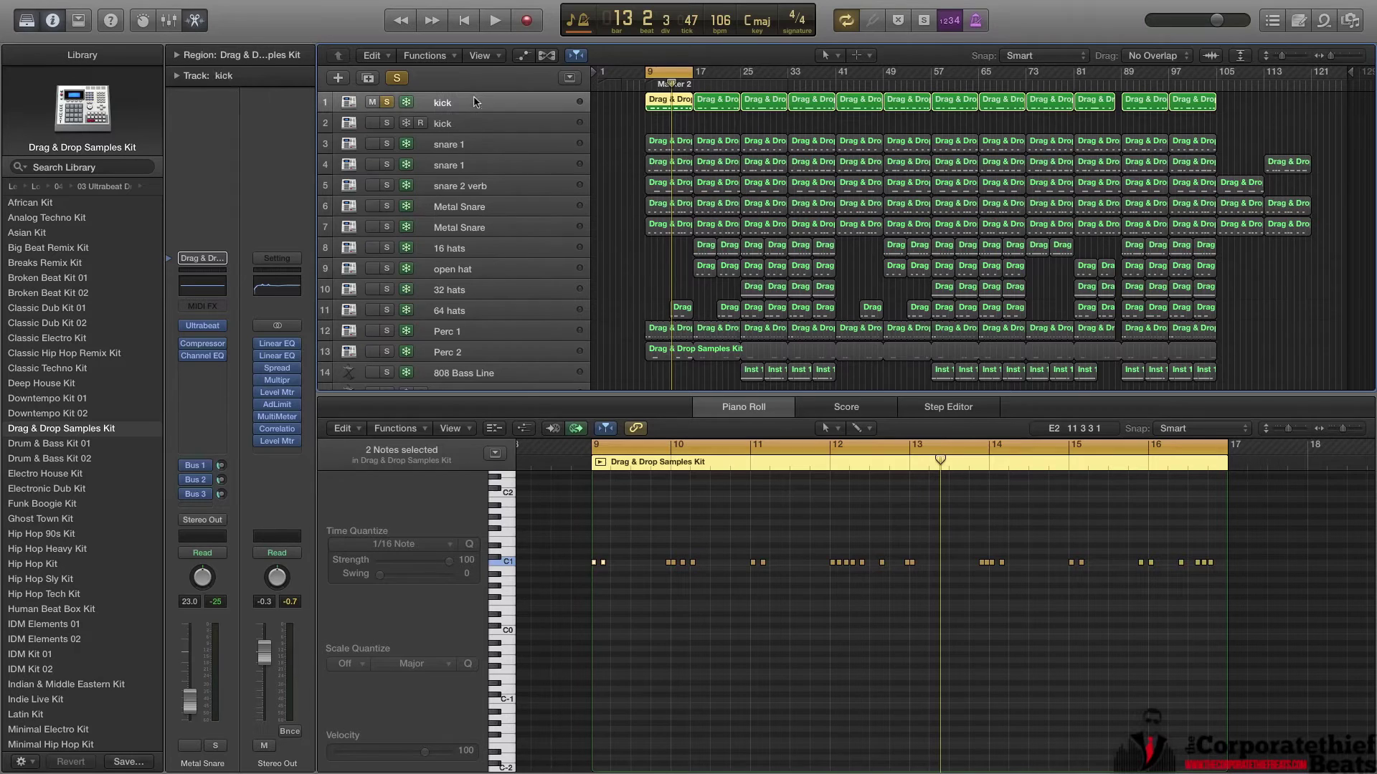
left_click(448, 123)
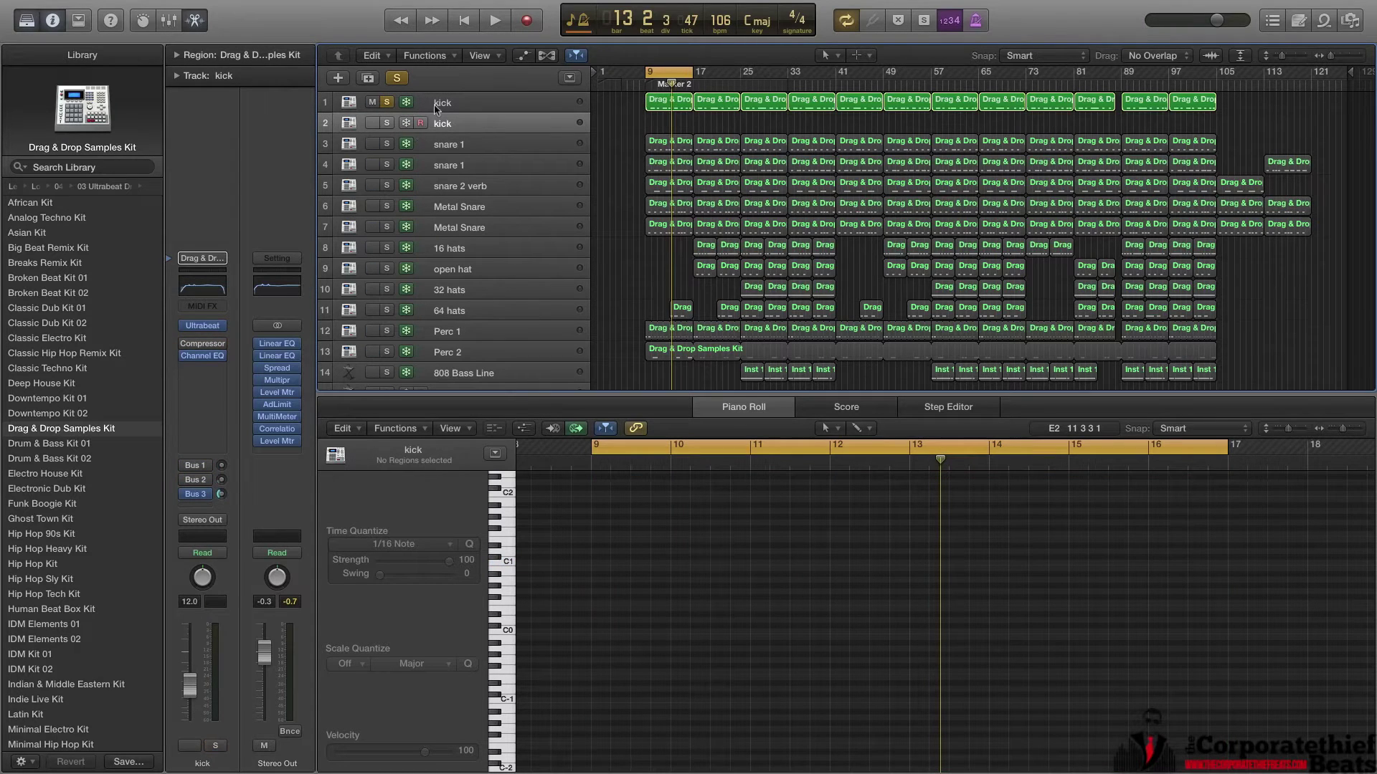
left_click(212, 325)
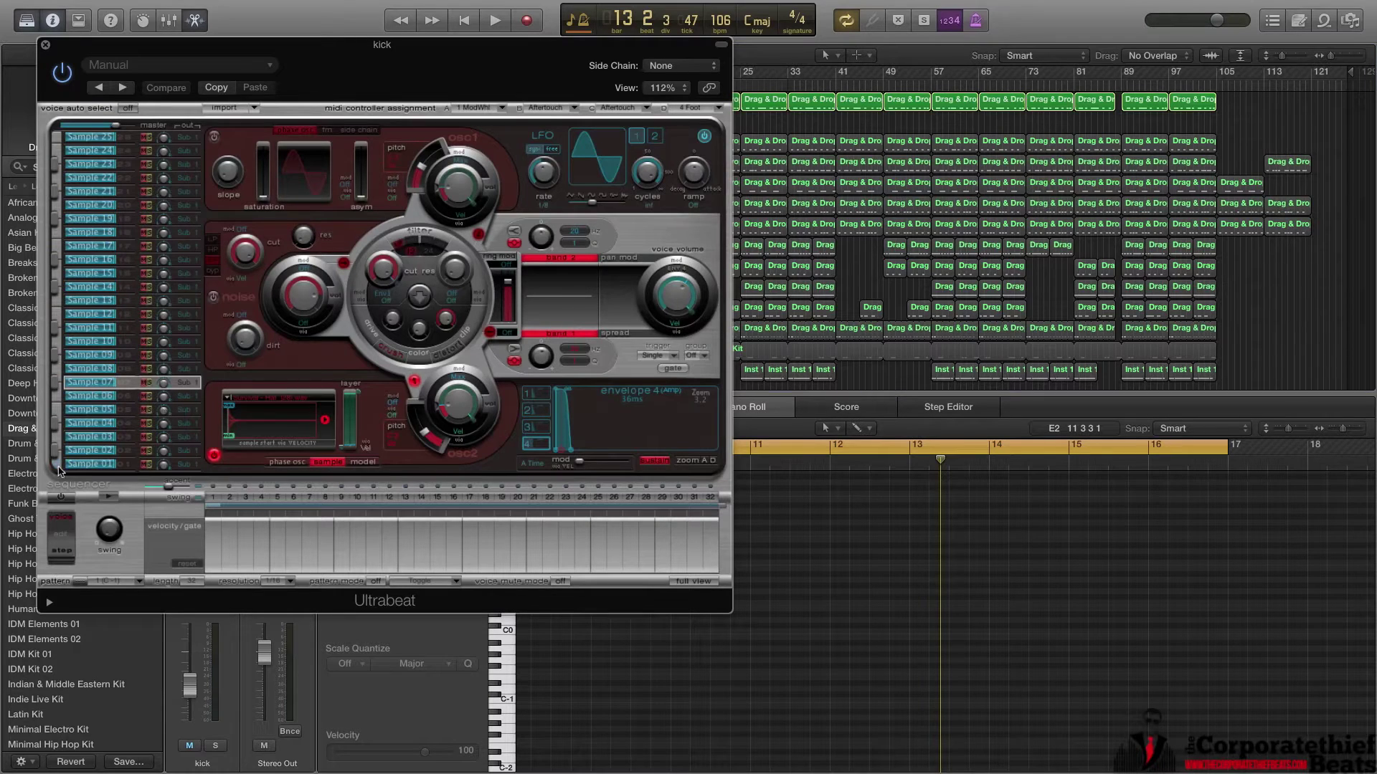
left_click(91, 466)
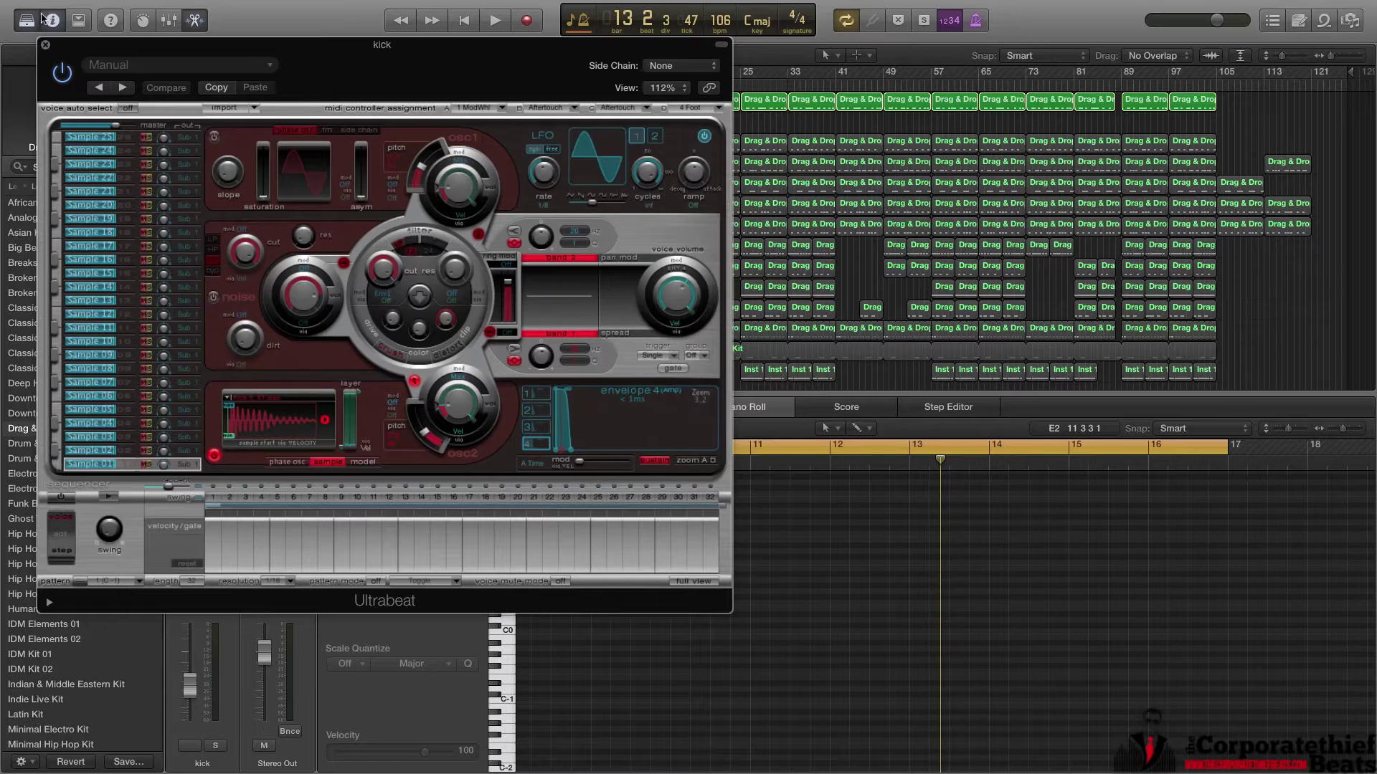
left_click(45, 45)
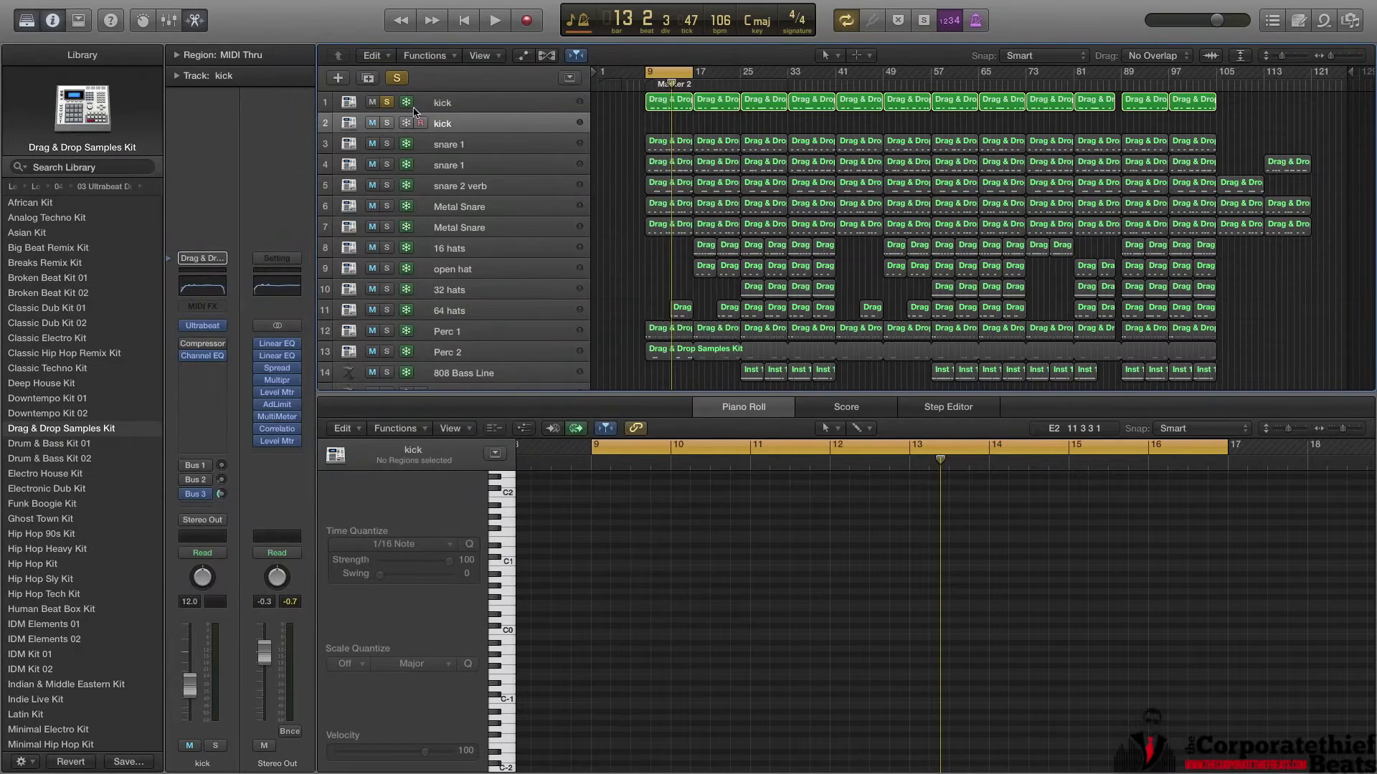
Play the soloed kick from bar 9 with its first region's notes displayed, stopping at bar 15.
left_click(644, 87)
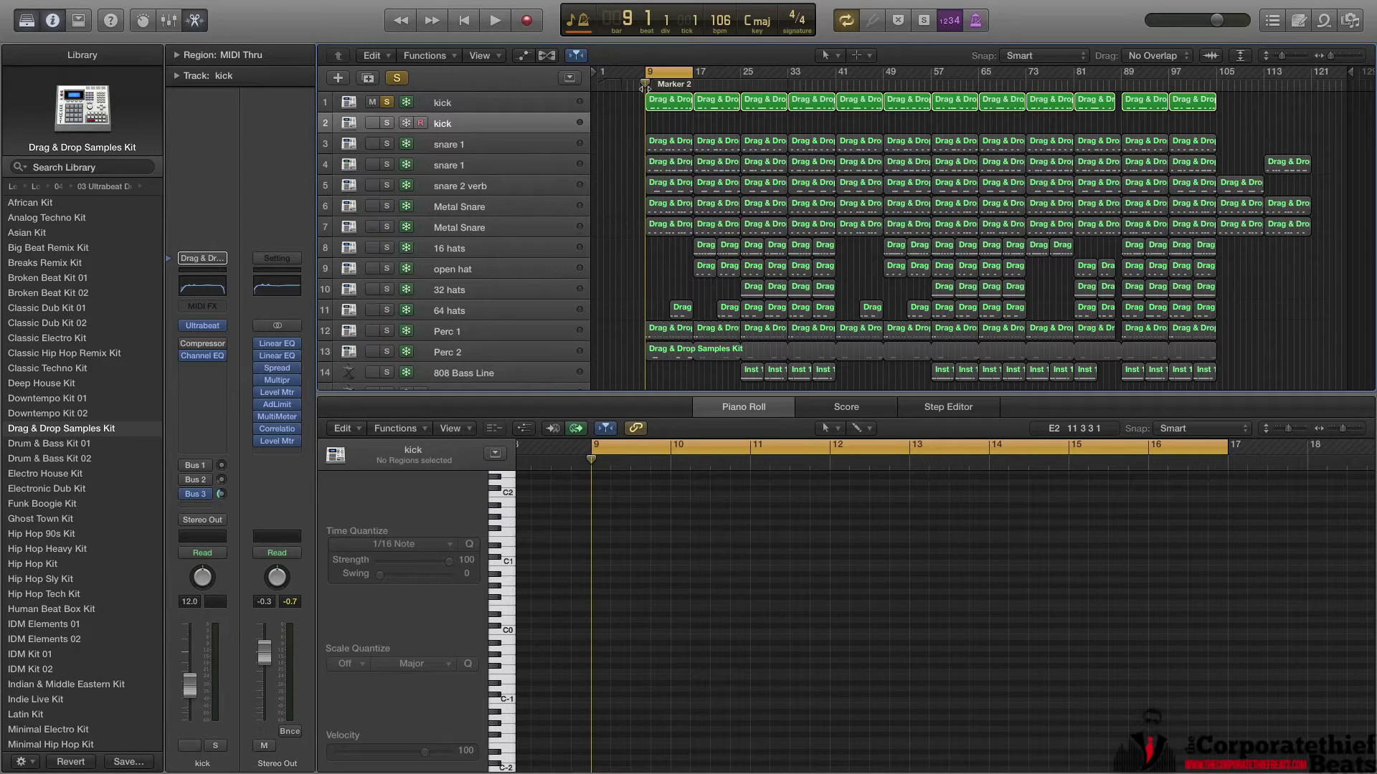
key("space")
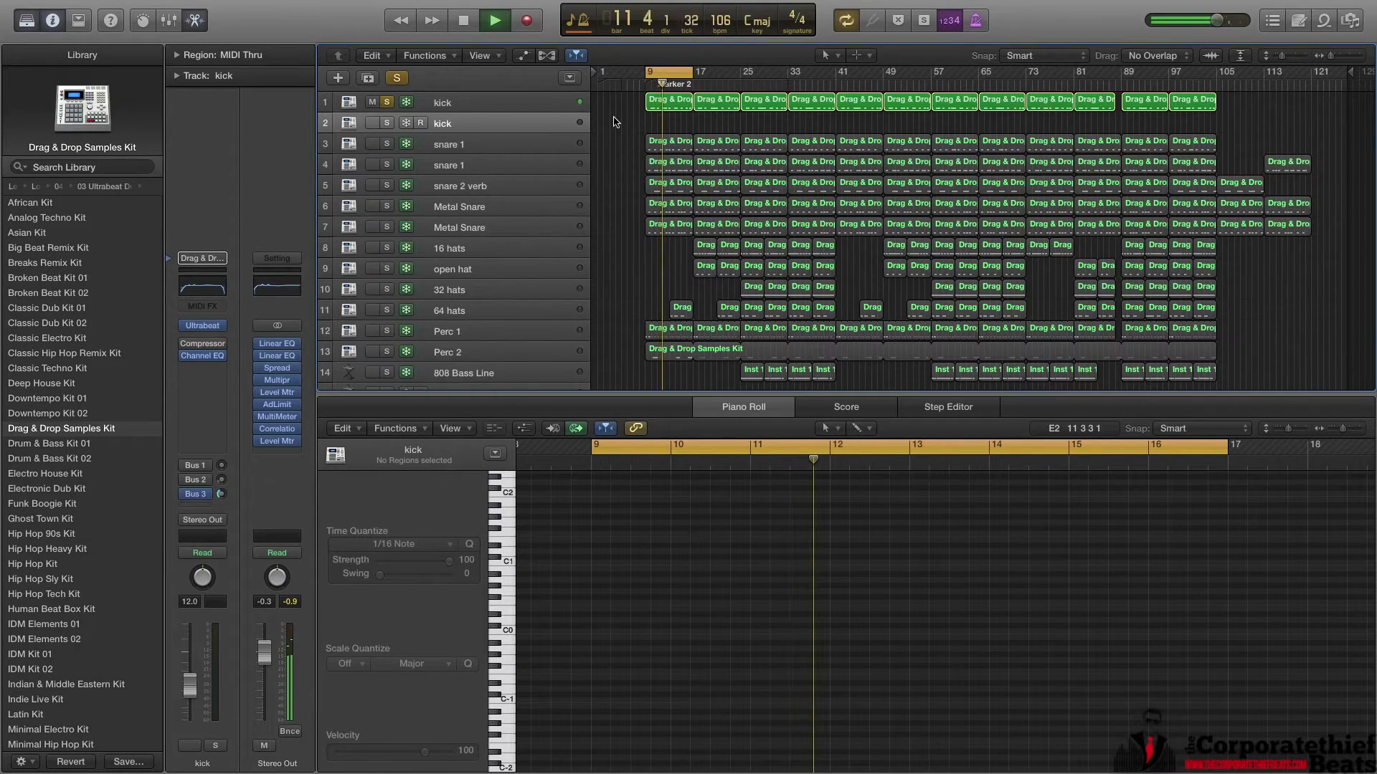
left_click(661, 104)
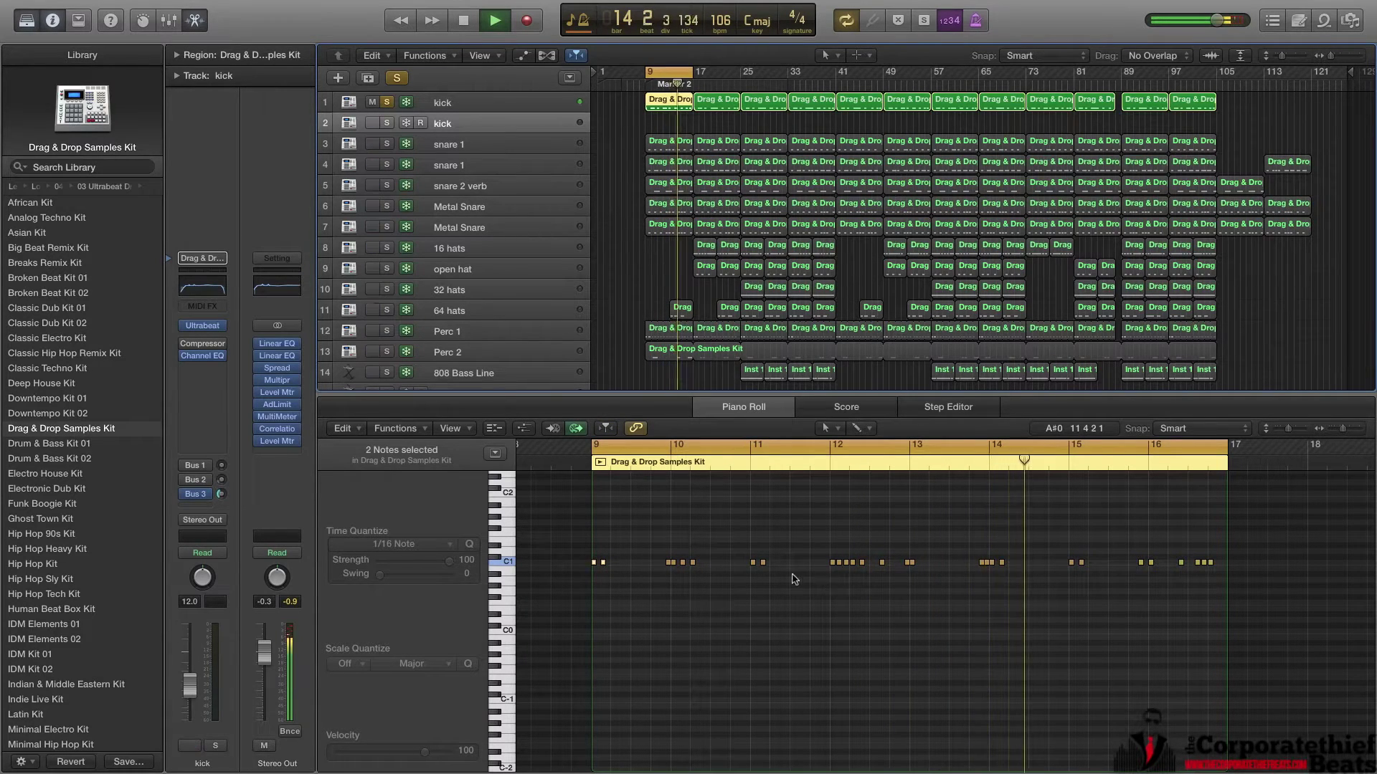
key("space")
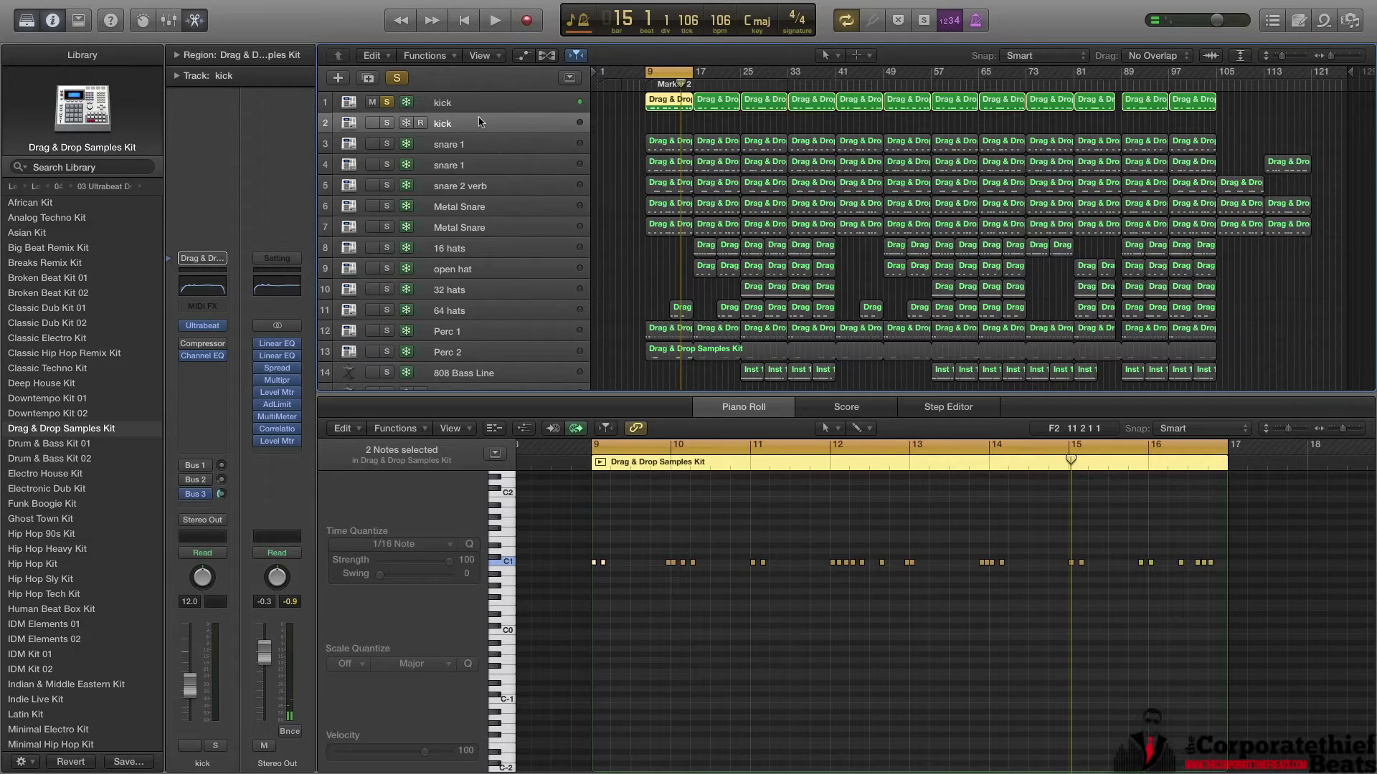
Add both snare 1 tracks to the solo and display their bar 9 regions together with the kick's in the Piano Roll.
left_click(444, 147)
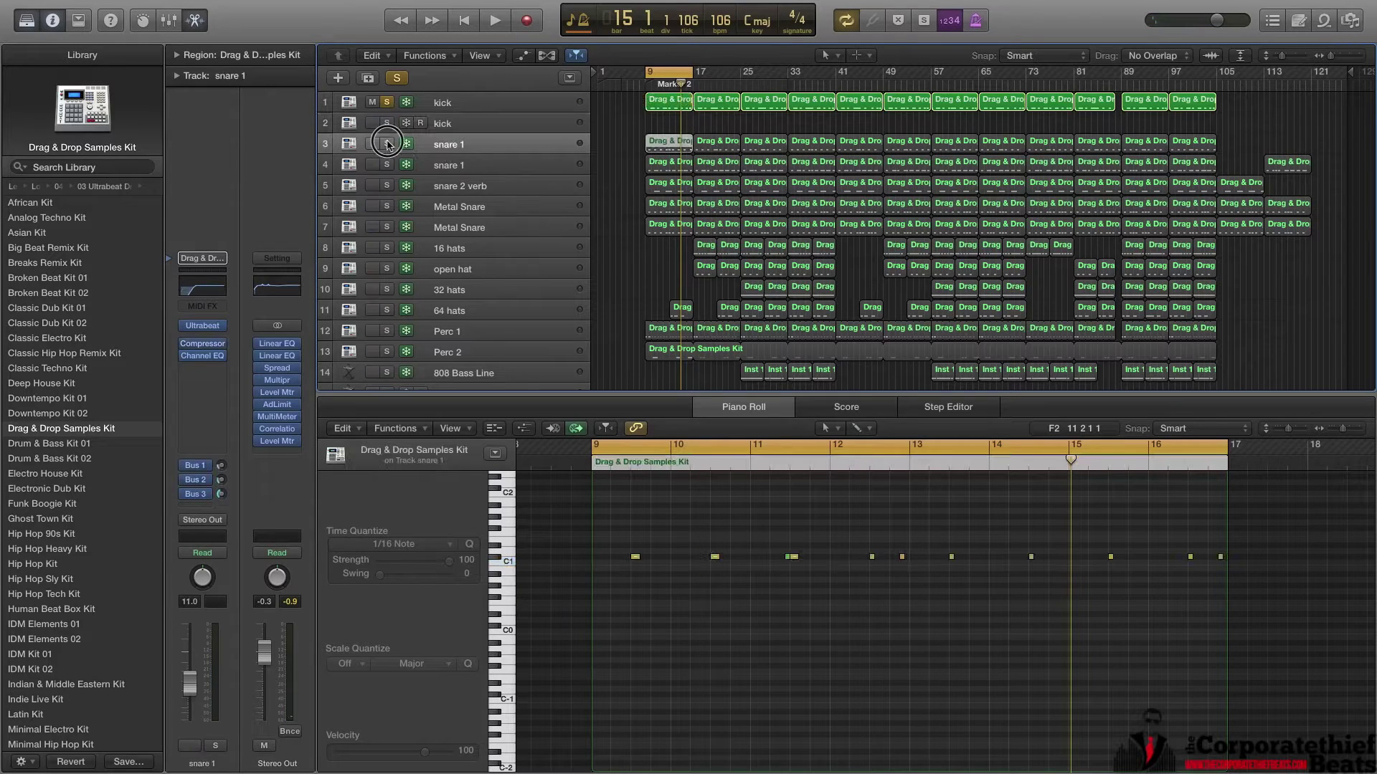
left_click(386, 144)
left_click(386, 165)
left_click_drag(626, 101, 674, 179)
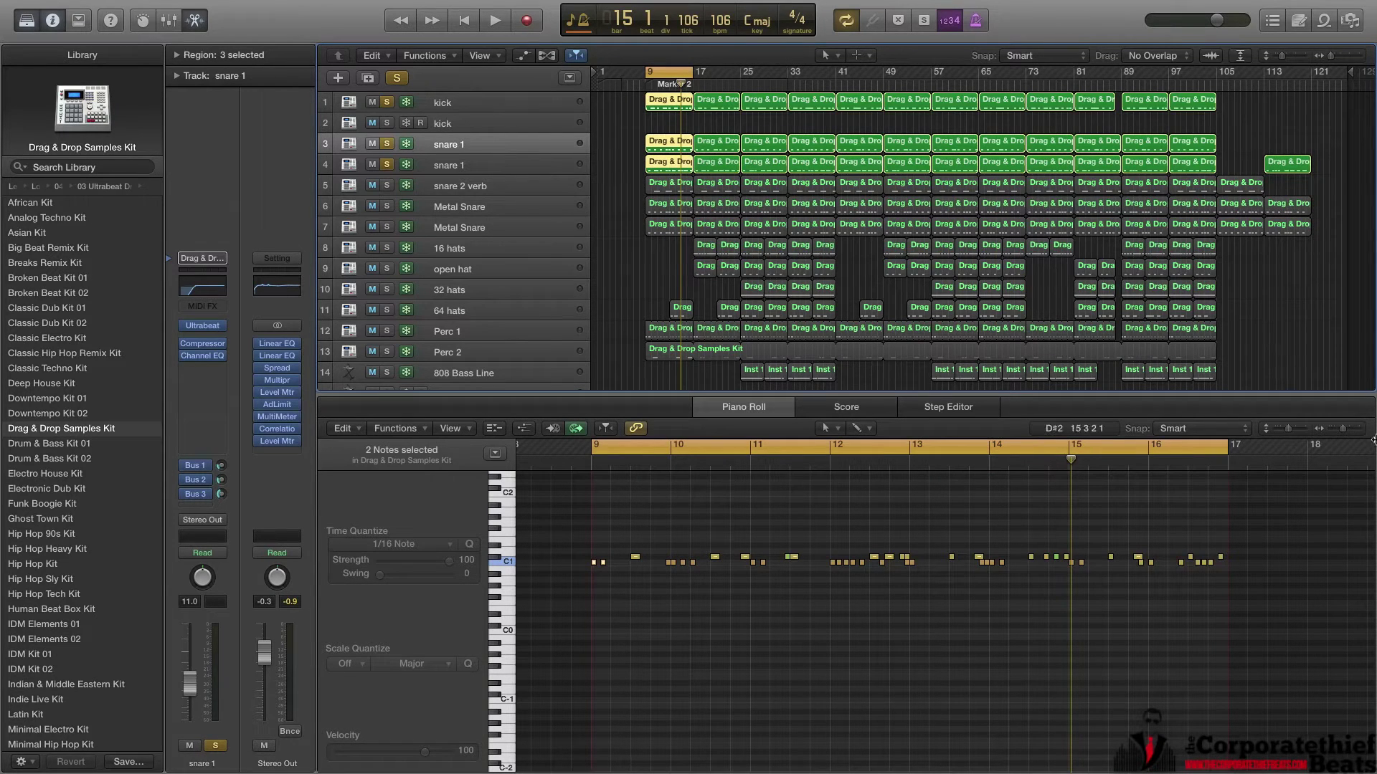
left_click_drag(1287, 432, 1291, 432)
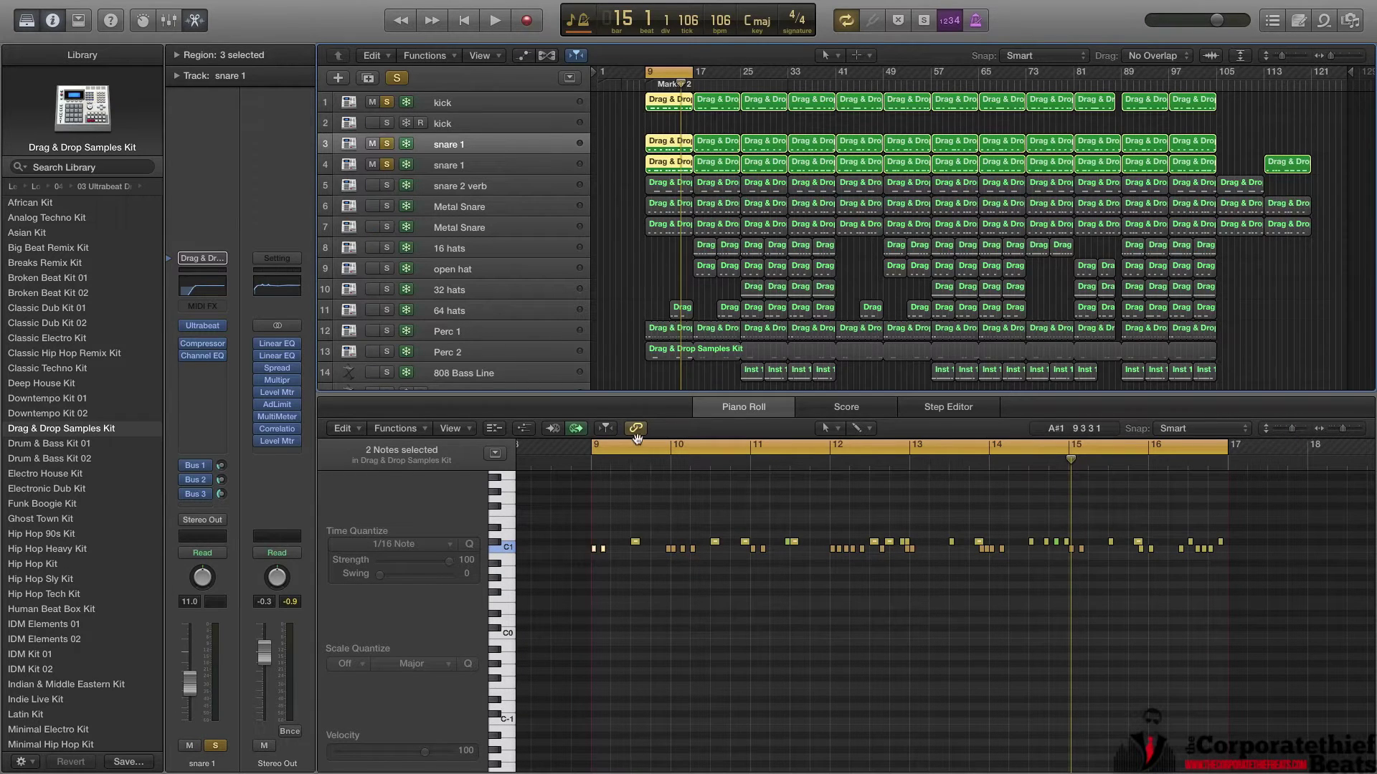
Play the soloed kick and snare 1 tracks from bar 9 twice, stopping before bar 12 and again just before bar 17.
key("space")
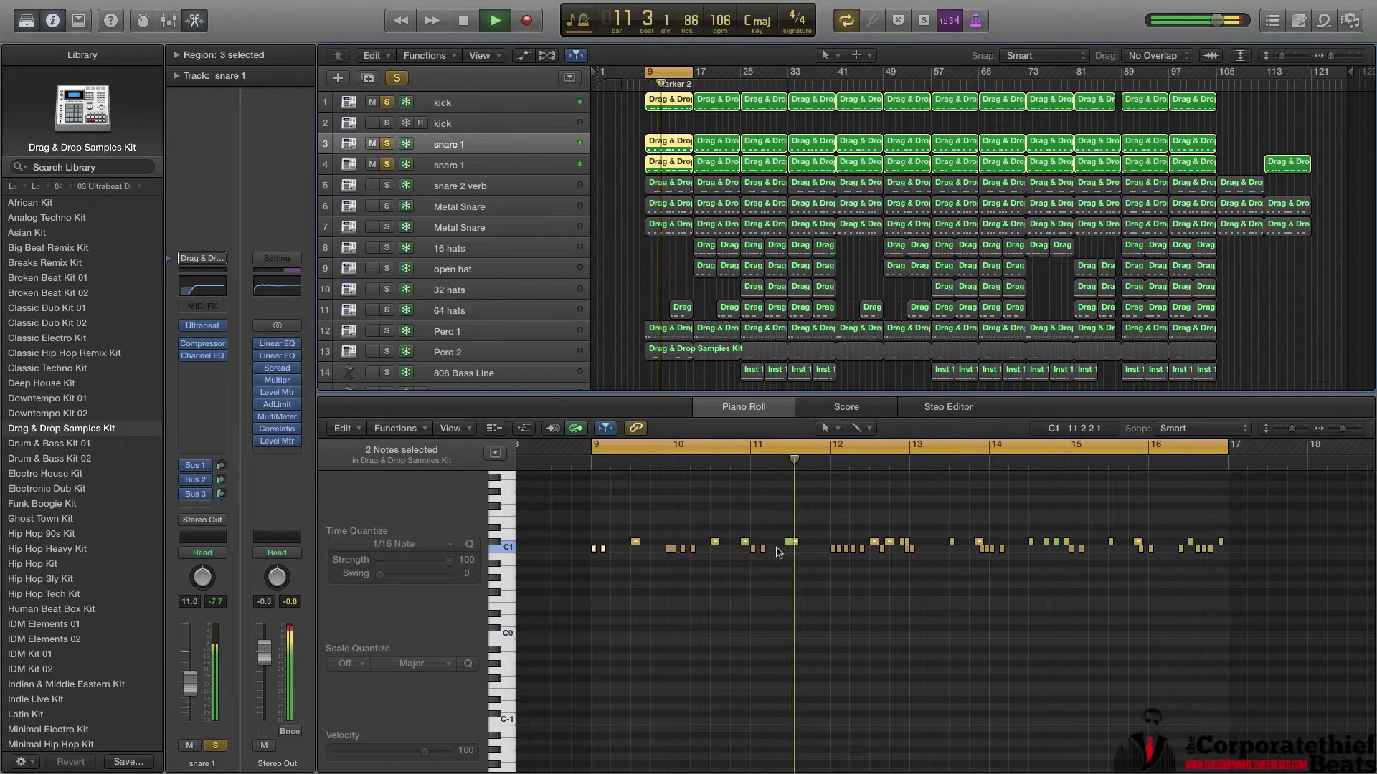
key("space")
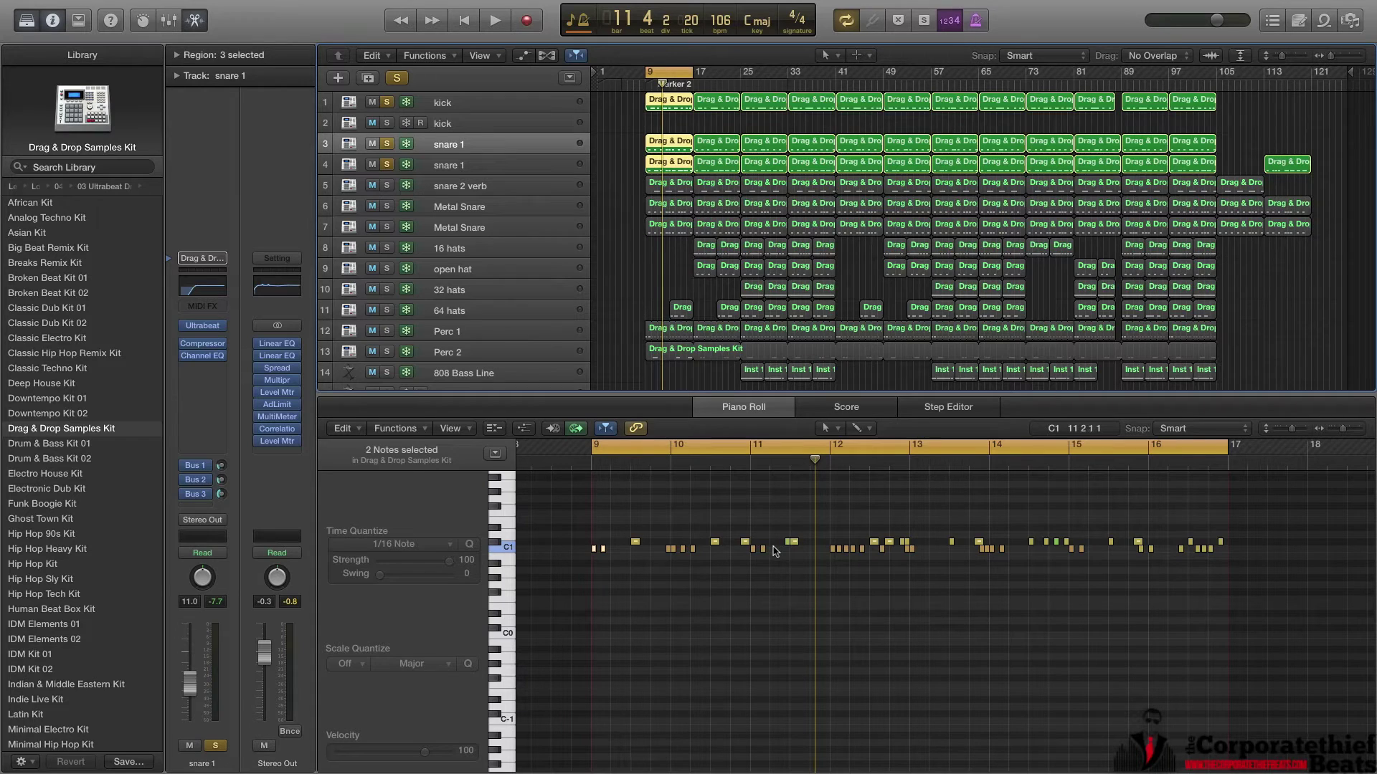
key("space")
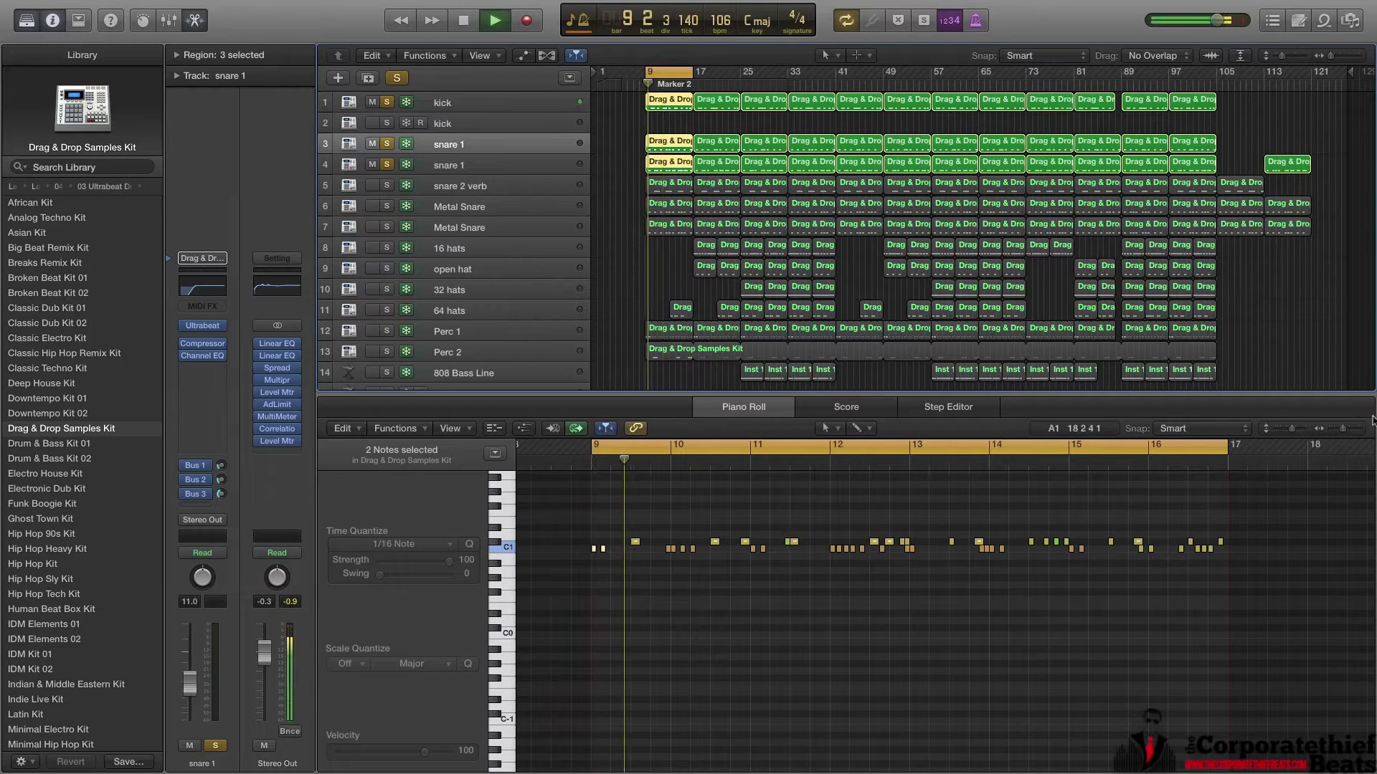
left_click(1297, 429)
left_click_drag(1342, 432, 1346, 432)
scroll(1096, 591, "up", 2)
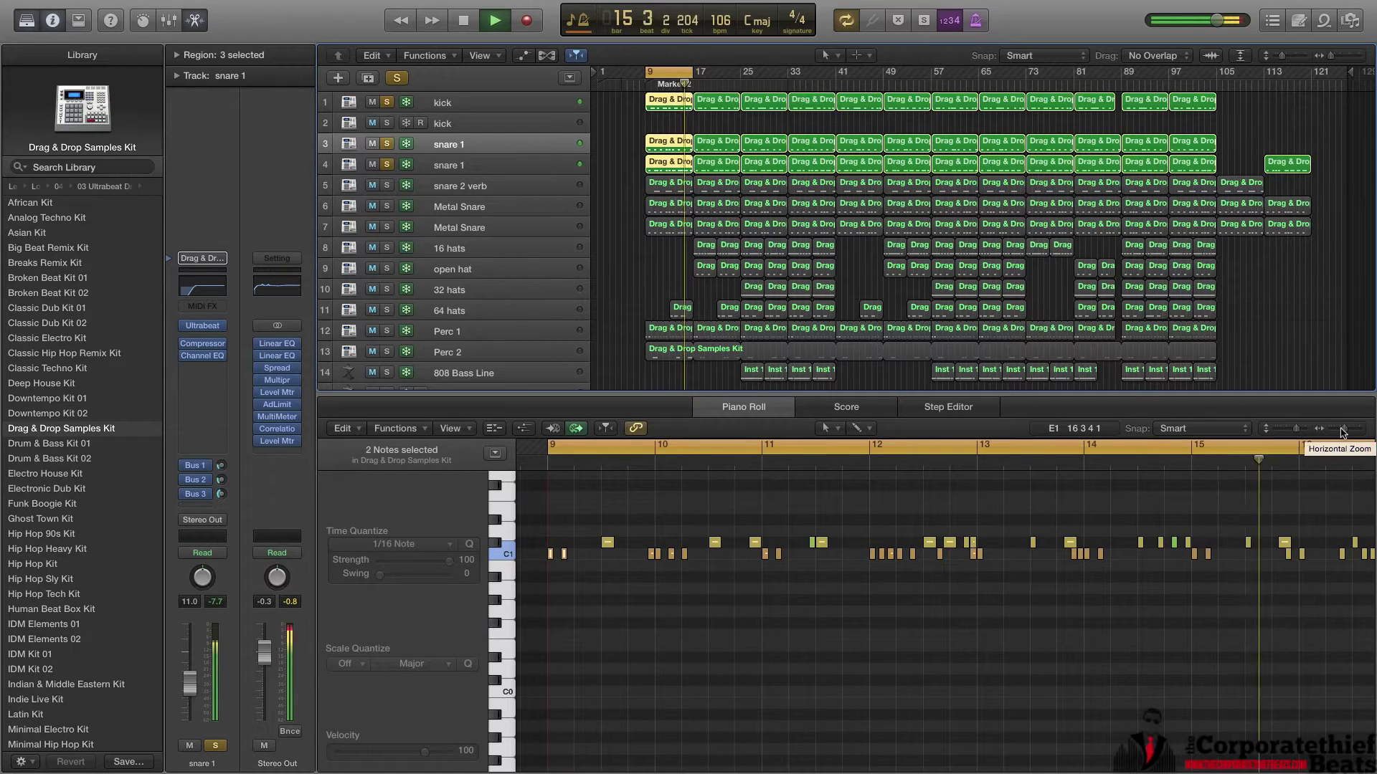
left_click_drag(1343, 433, 1338, 431)
key("space")
scroll(1068, 563, "right", 3)
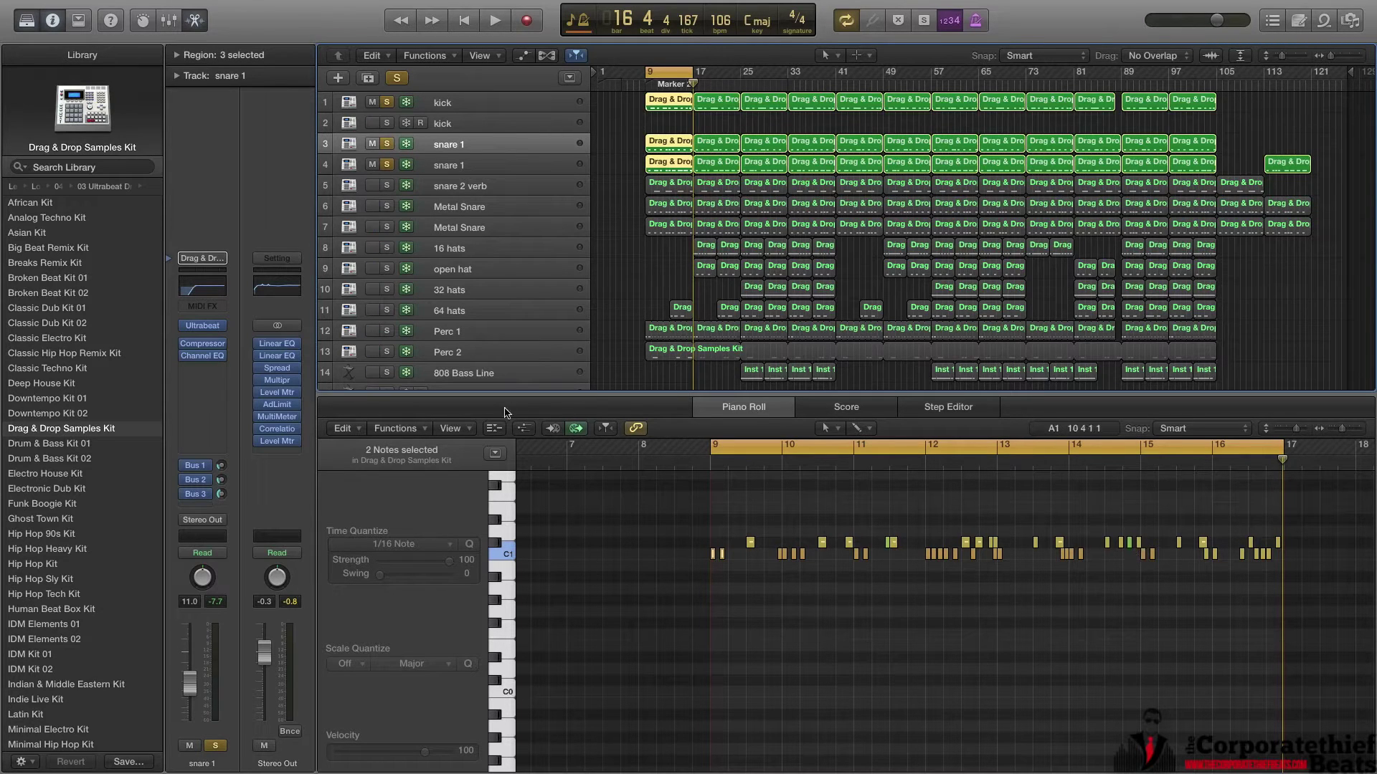
Show the note velocity lane and select the bar 9 regions from the upper kick through both Metal Snare tracks.
left_click(529, 428)
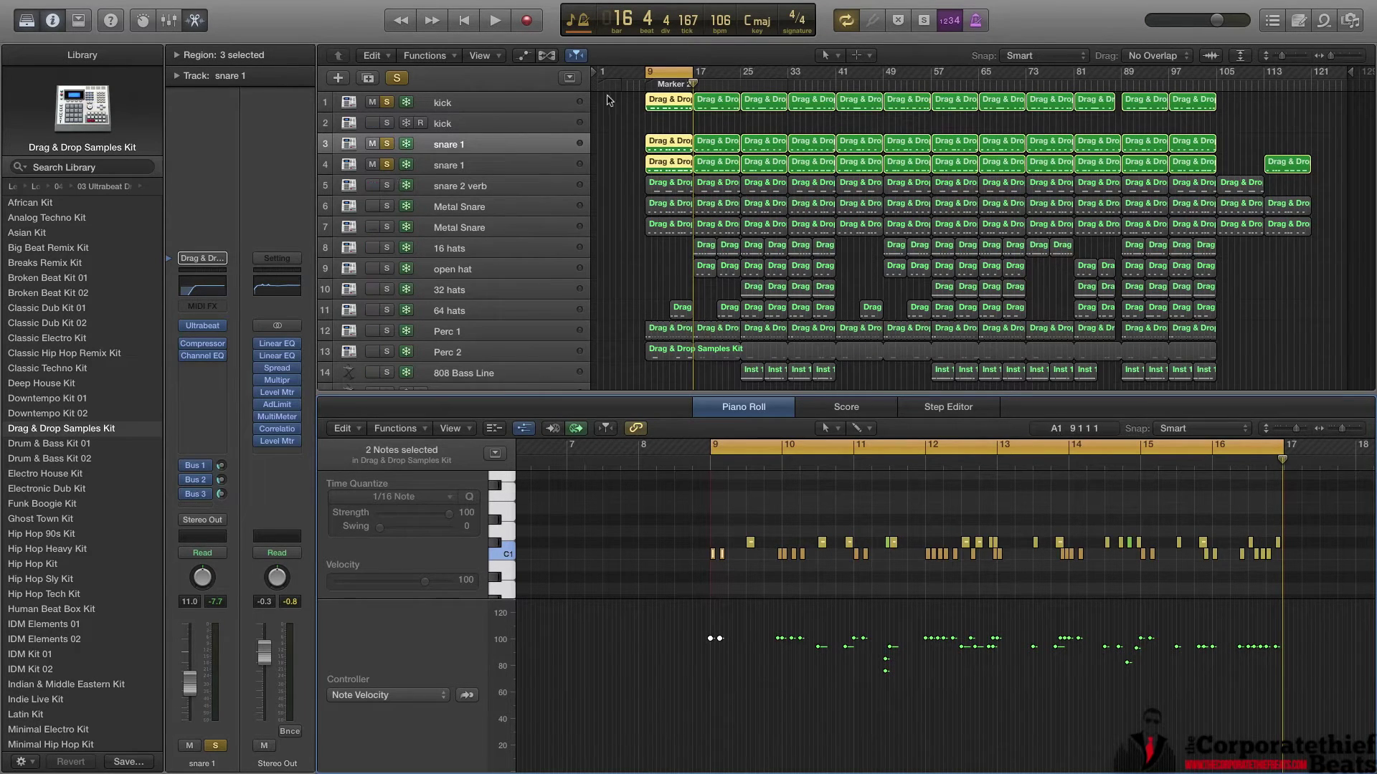
left_click_drag(630, 94, 671, 238)
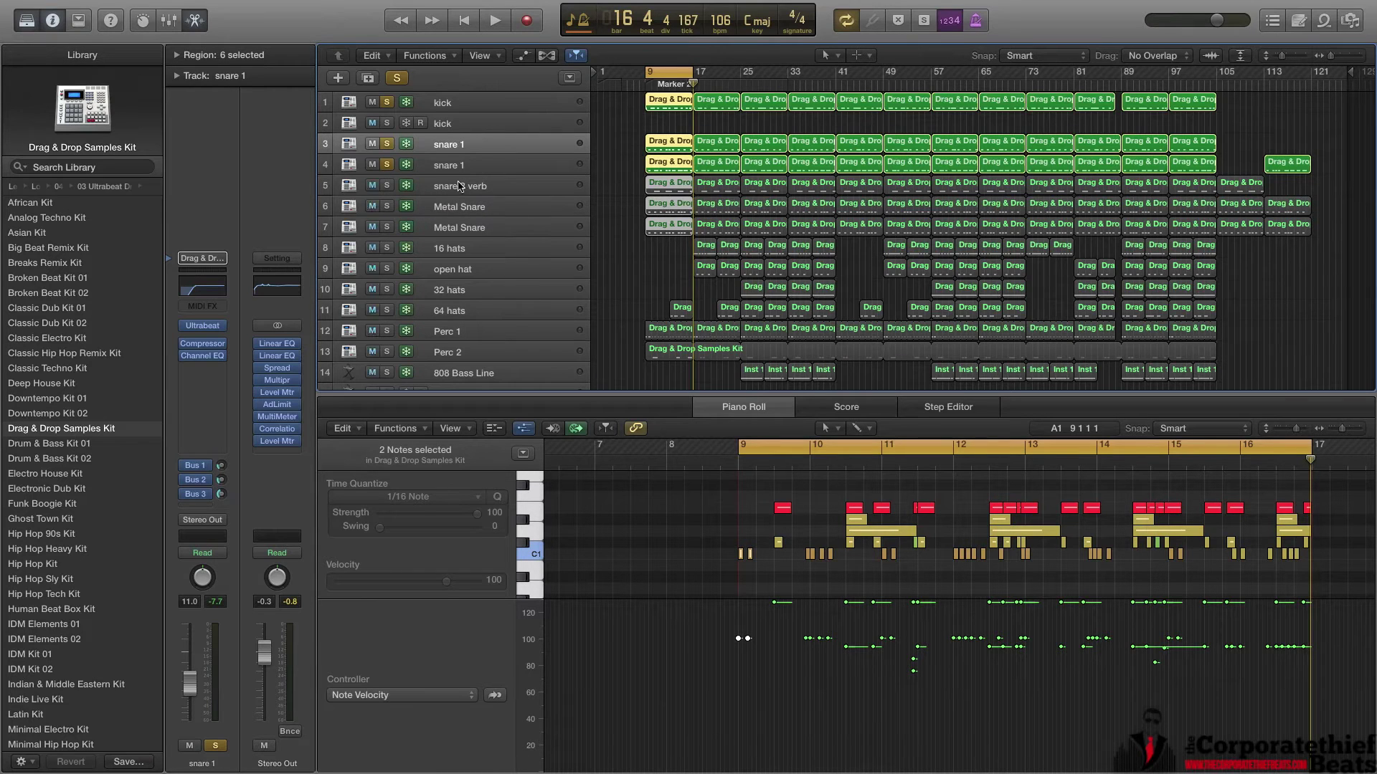
Add snare 2 verb to the solo and select the first Sample 04 note in its bar 9 region.
left_click(462, 188)
left_click(387, 186)
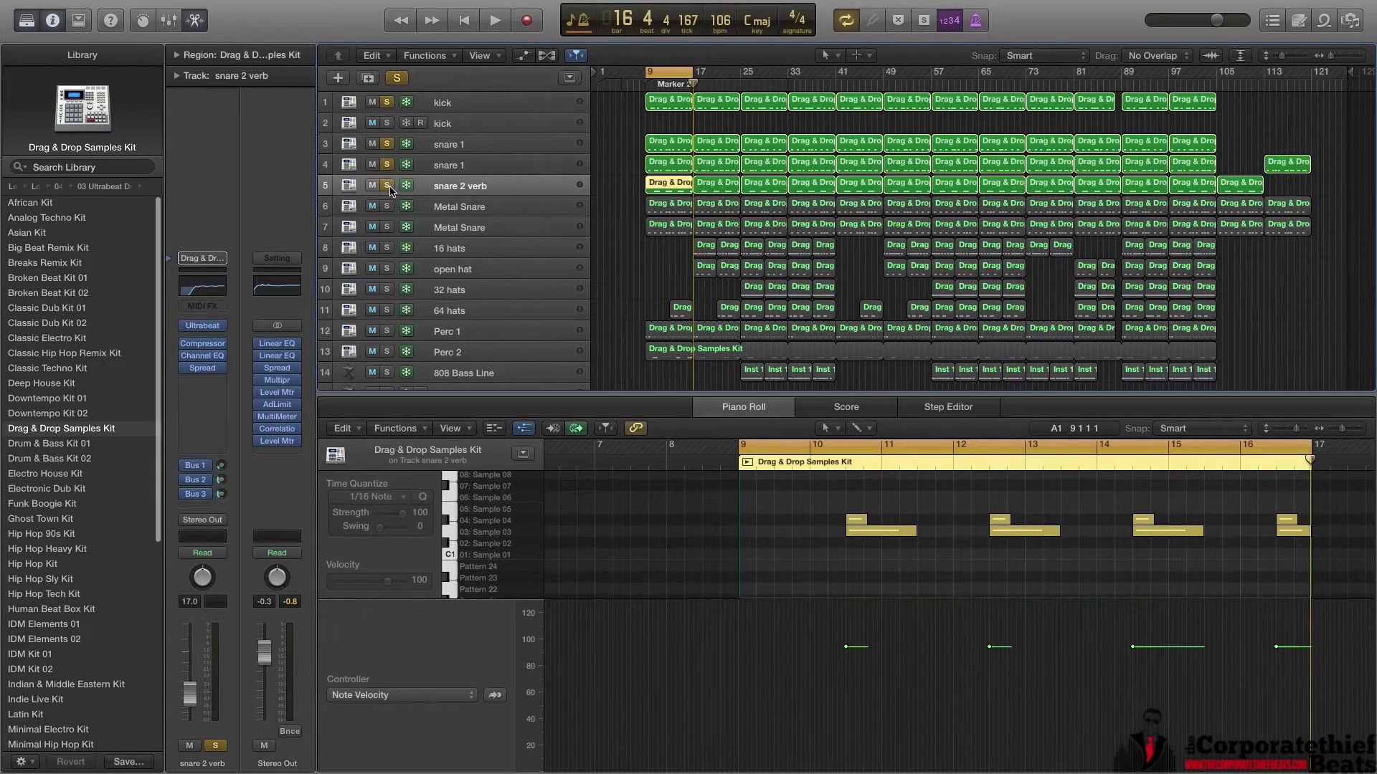
left_click(856, 519)
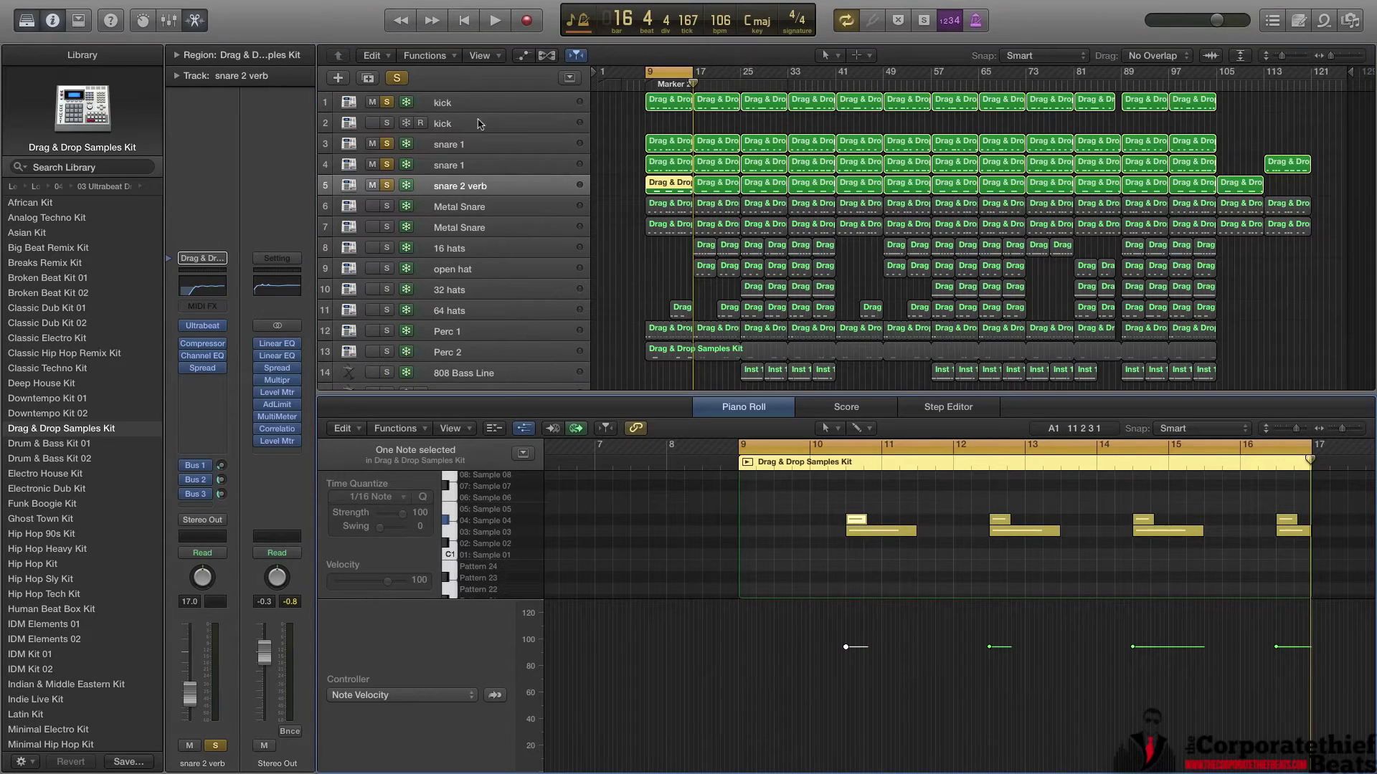
Duplicate the snare 2 verb track and open its Ultrabeat instrument, moving the plug-in window clear of the track list and channel strip.
key("super+d")
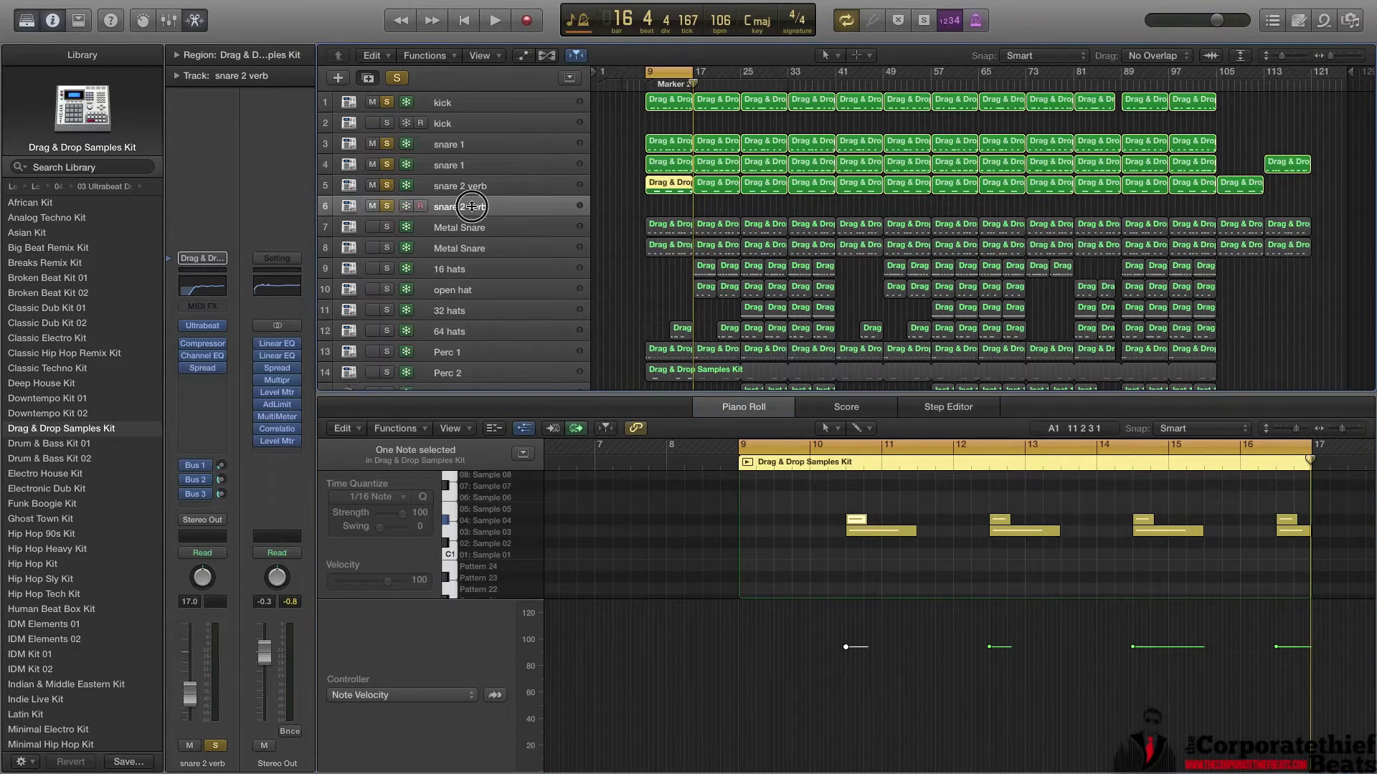
mouse_move(204, 329)
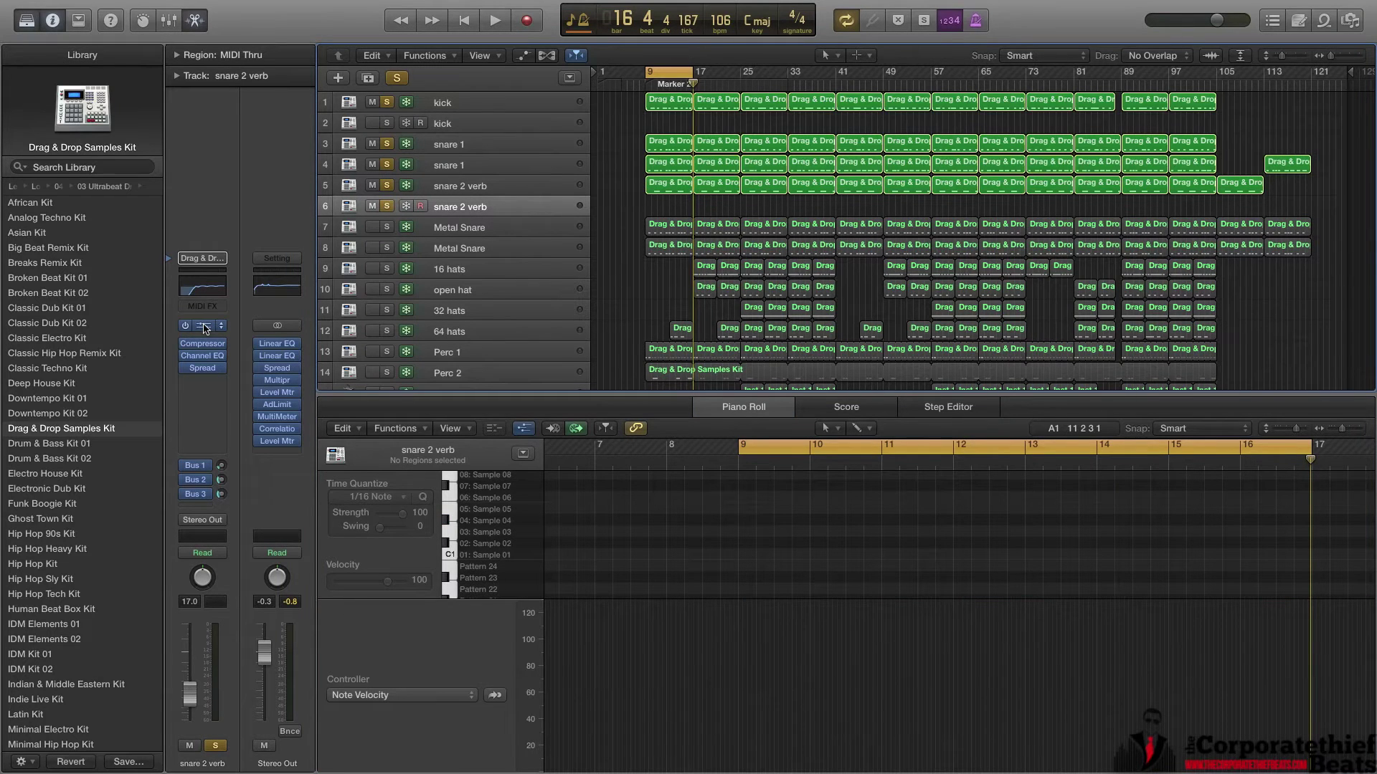
left_click(204, 327)
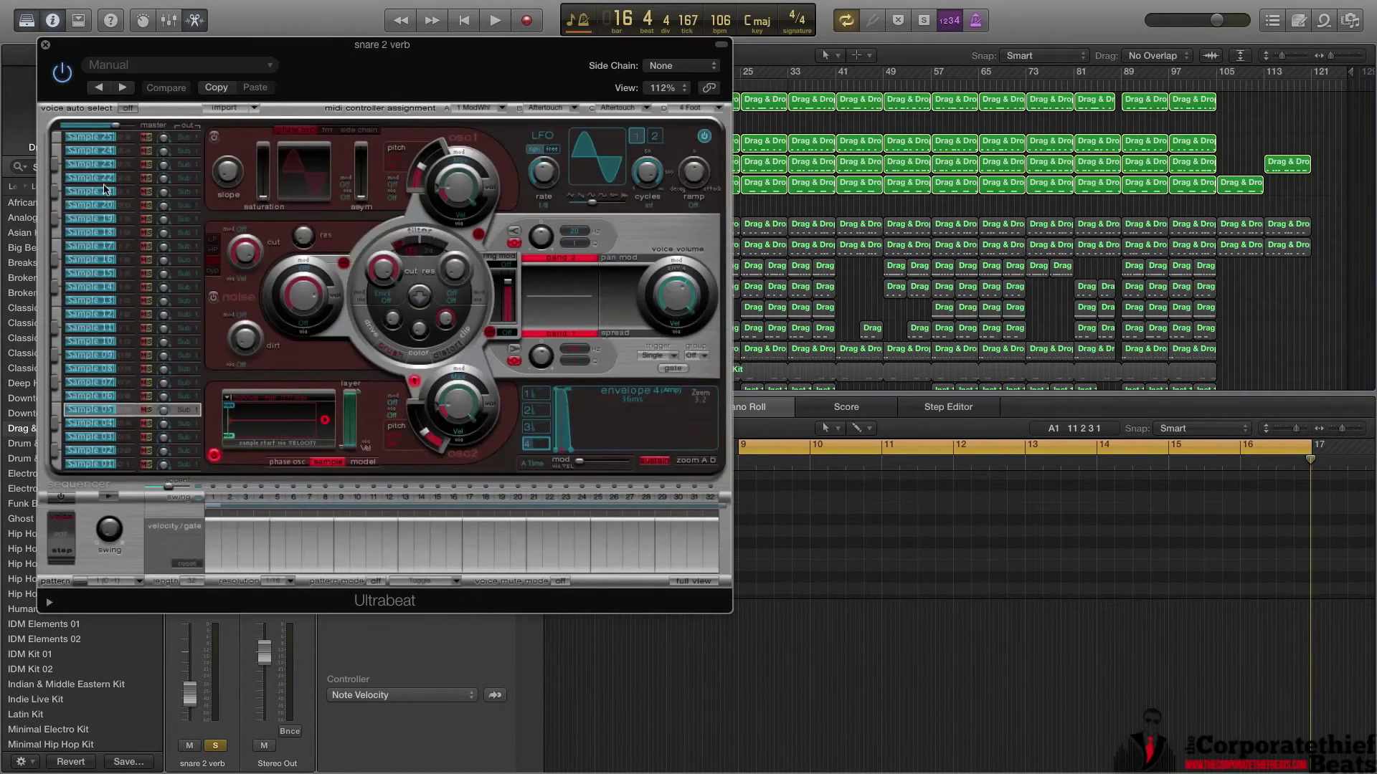
left_click_drag(109, 42, 738, 33)
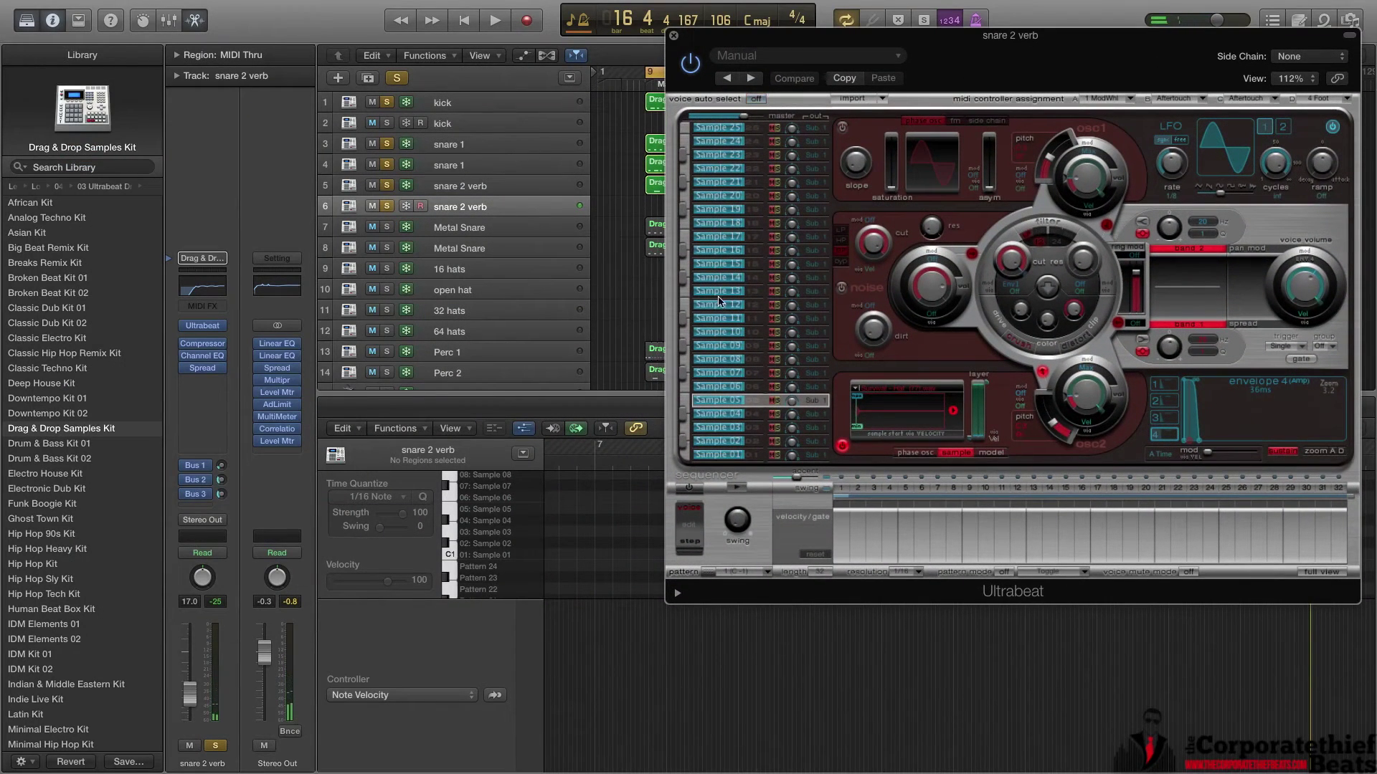
Audition Sample 03 and Sample 04 repeatedly in the snare 2 verb Ultrabeat to compare the two layered snares.
left_click(687, 428)
left_click(685, 430)
left_click(684, 430)
left_click(685, 430)
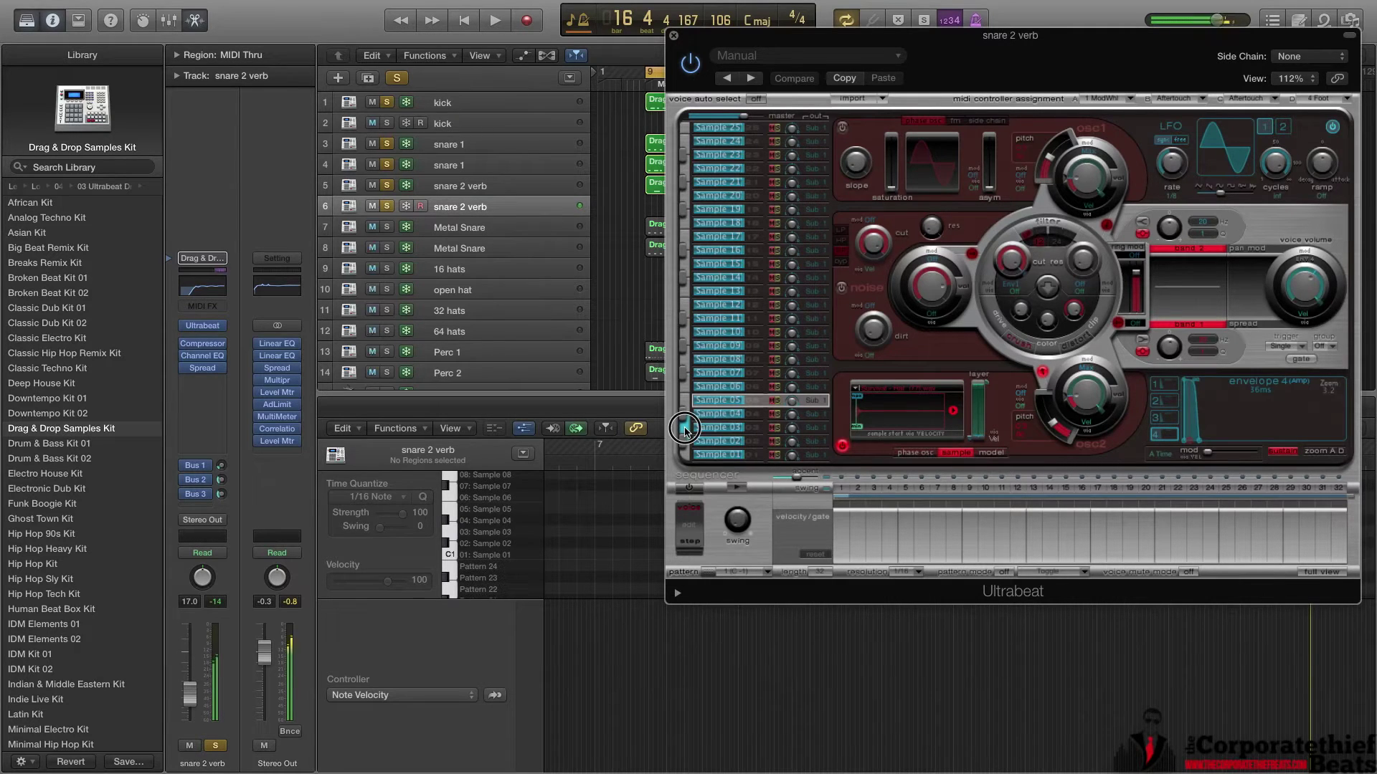
left_click(685, 430)
left_click(682, 417)
left_click(682, 417)
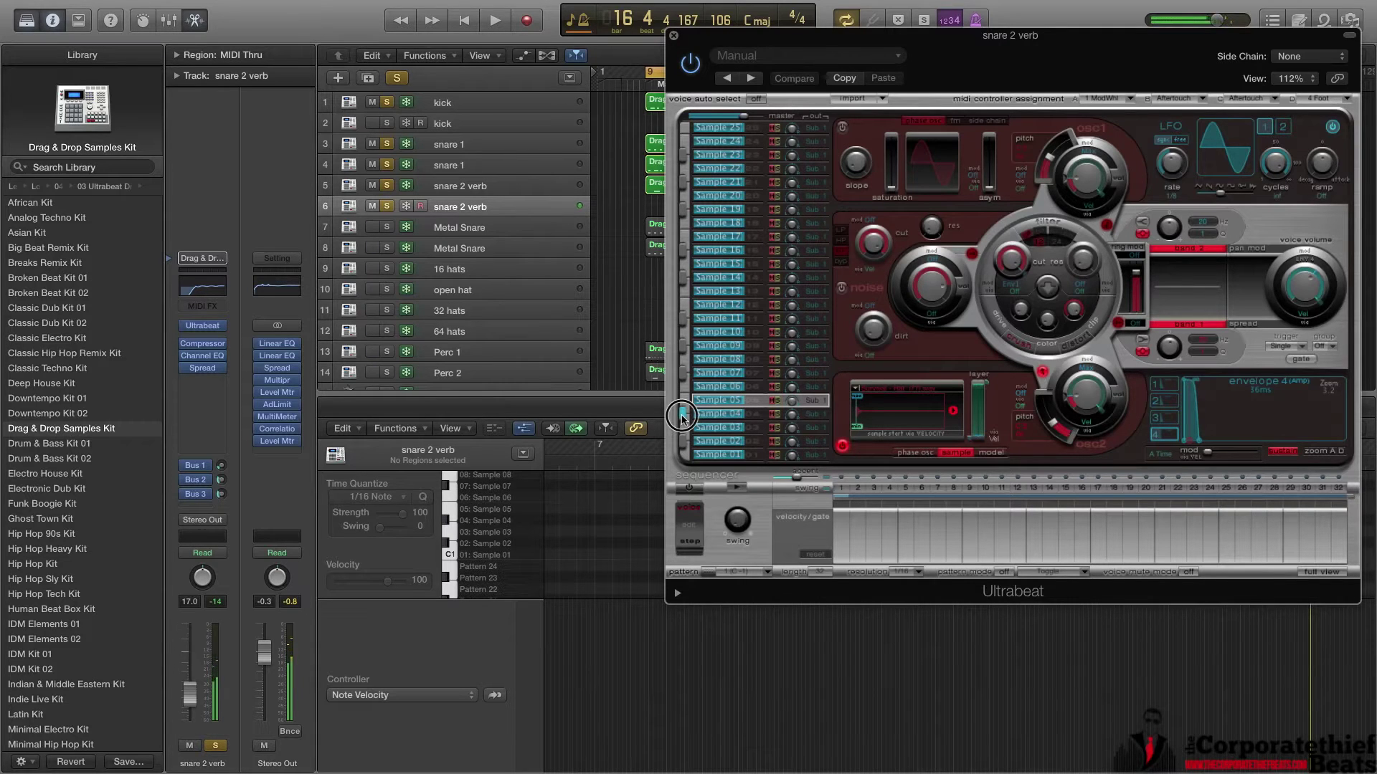
left_click(687, 433)
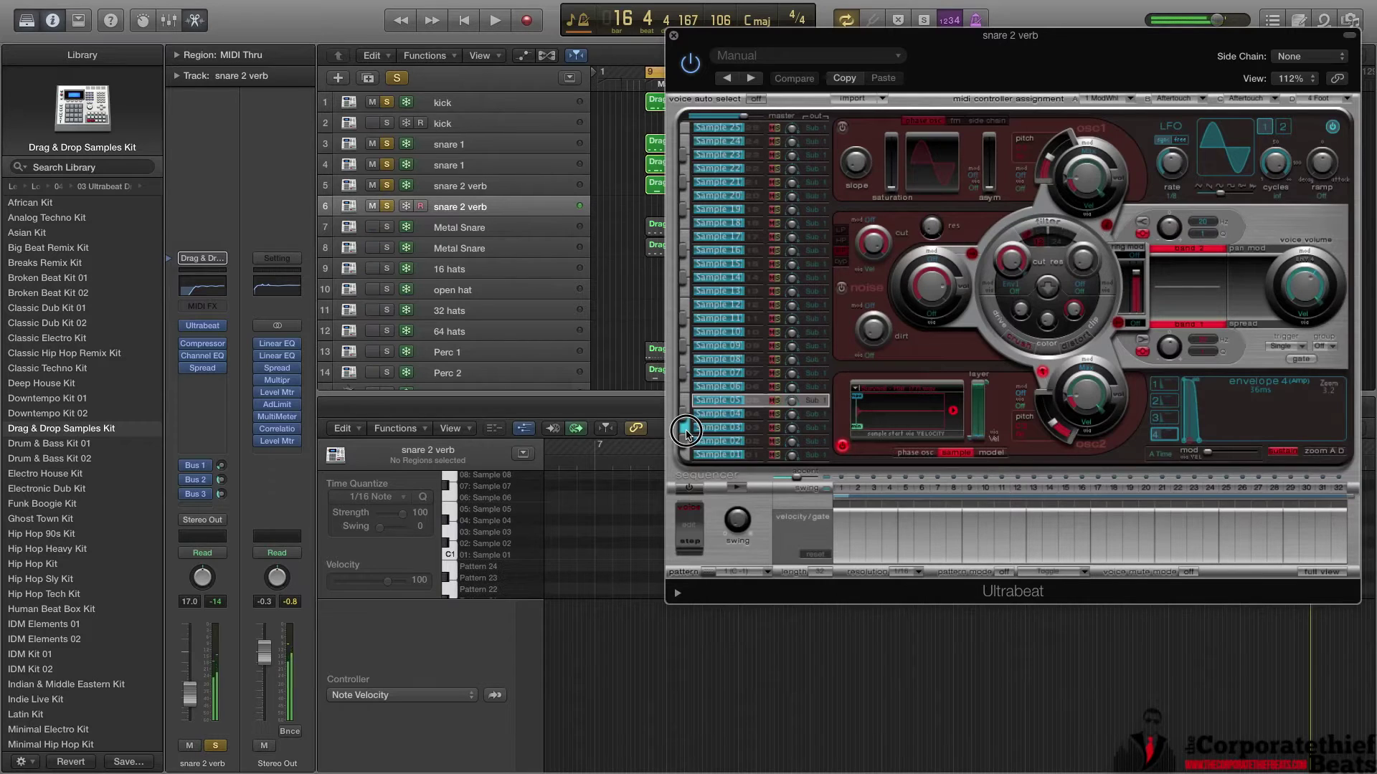
Audition a layered snare sample again in the snare 2 verb Ultrabeat and close the plug-in window.
left_click(684, 416)
left_click(684, 415)
left_click(673, 35)
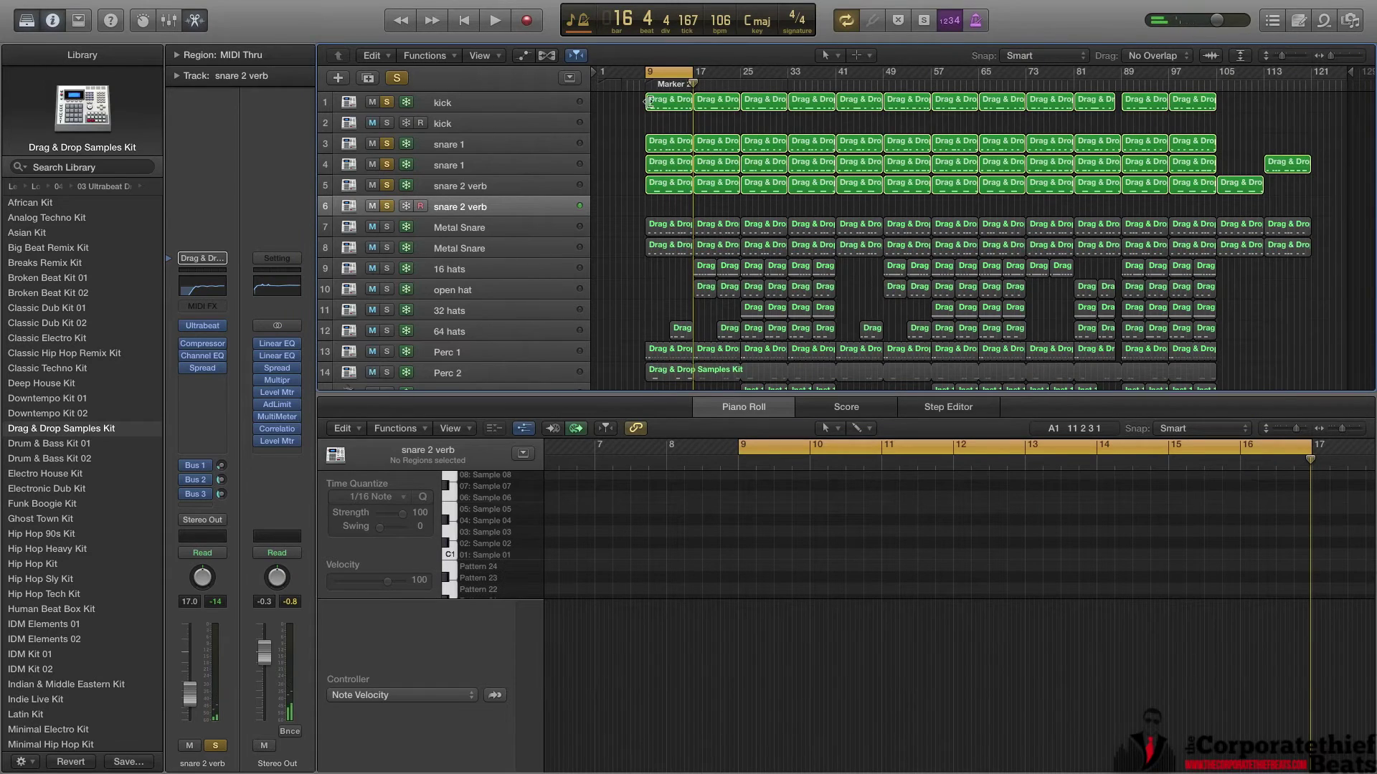
Open the upper snare 2 verb track's bar 9 region and select its first Sample 04 note.
left_click(660, 183)
left_click(859, 520)
left_click_drag(858, 518, 856, 530)
left_click(715, 242)
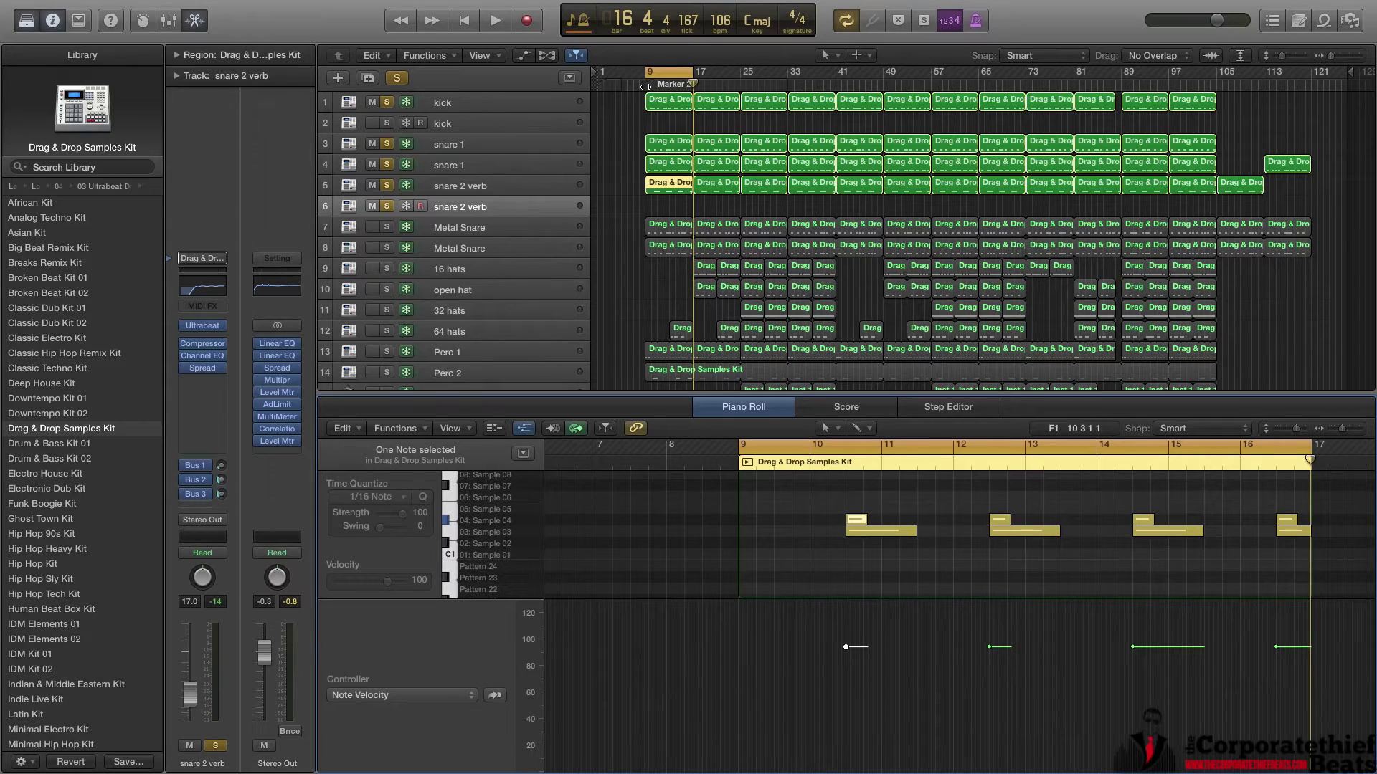
Hide the note velocity lane and bring the snare 2 verb notes into view while the soloed drums play.
key("space")
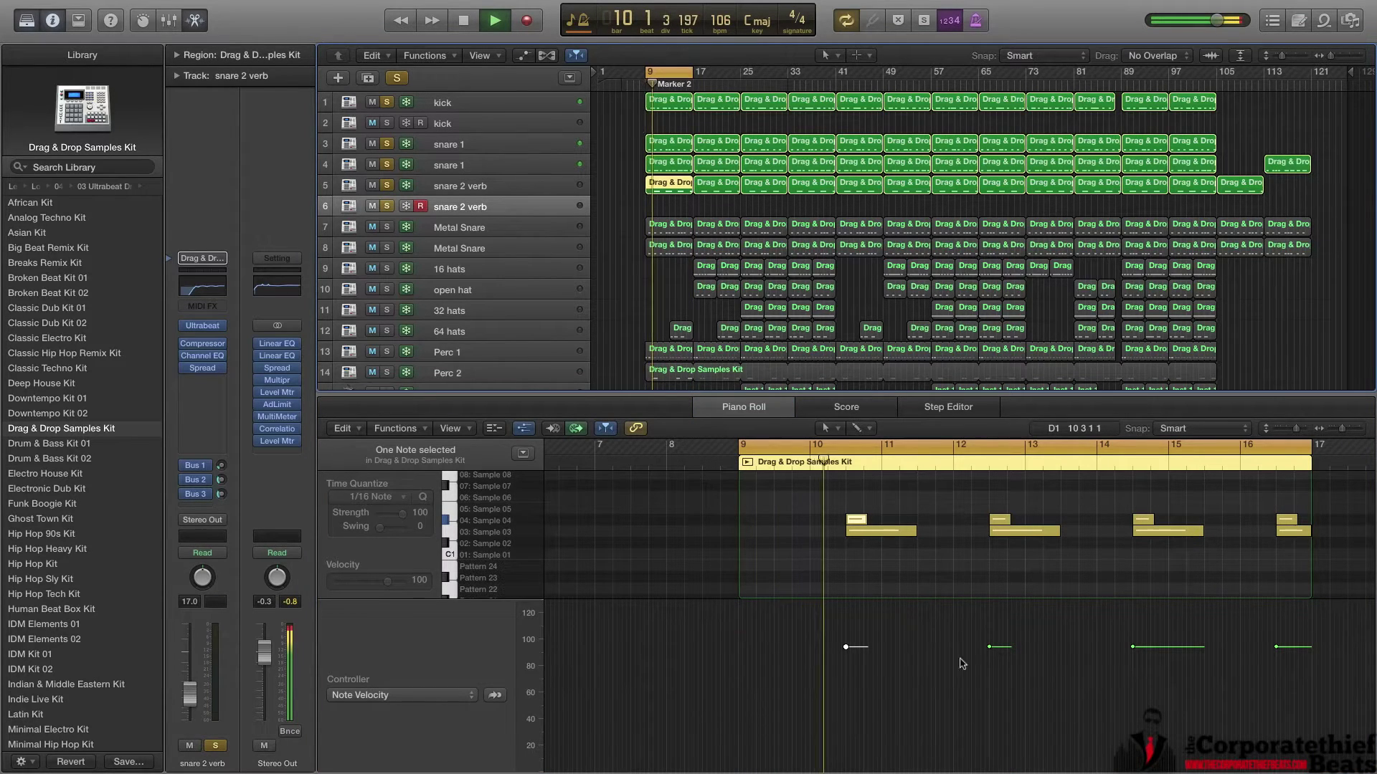
scroll(957, 554, "up", 3)
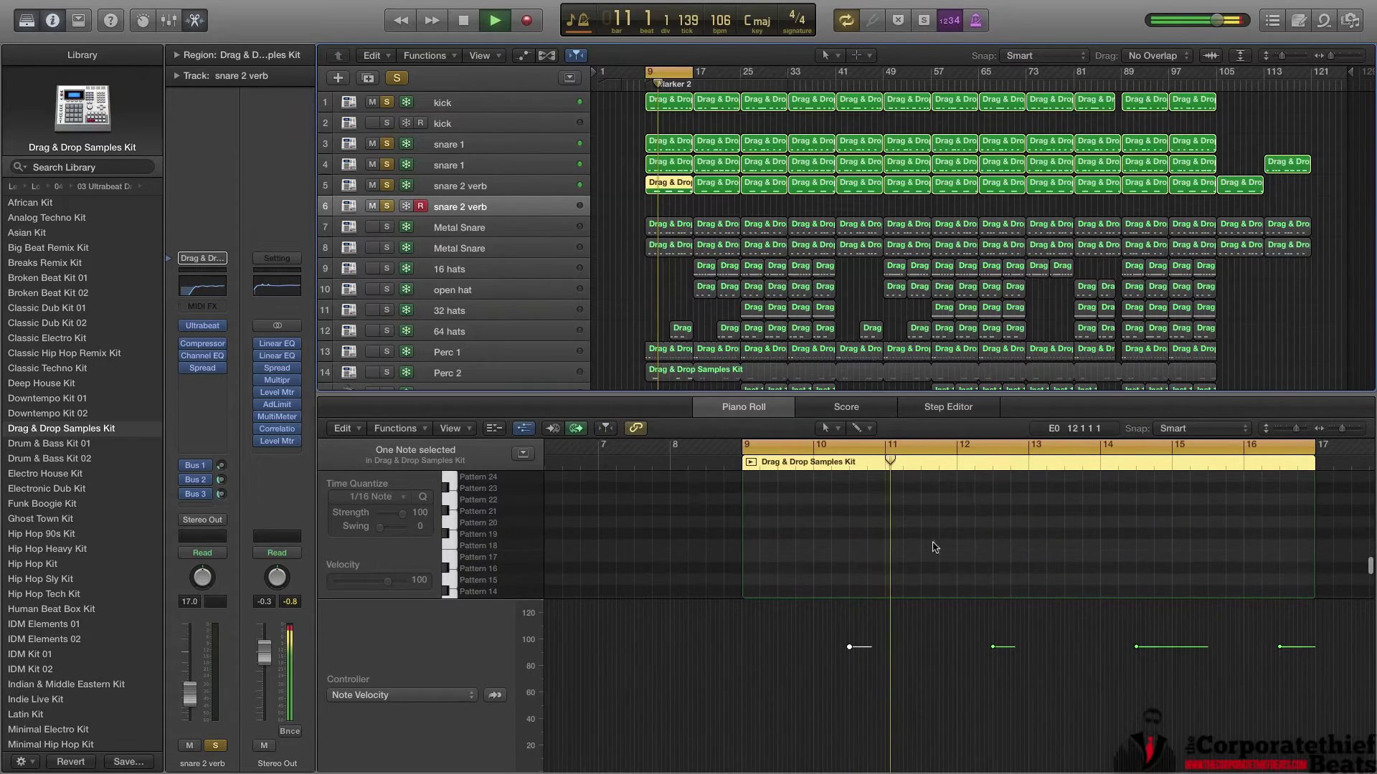
left_click(523, 428)
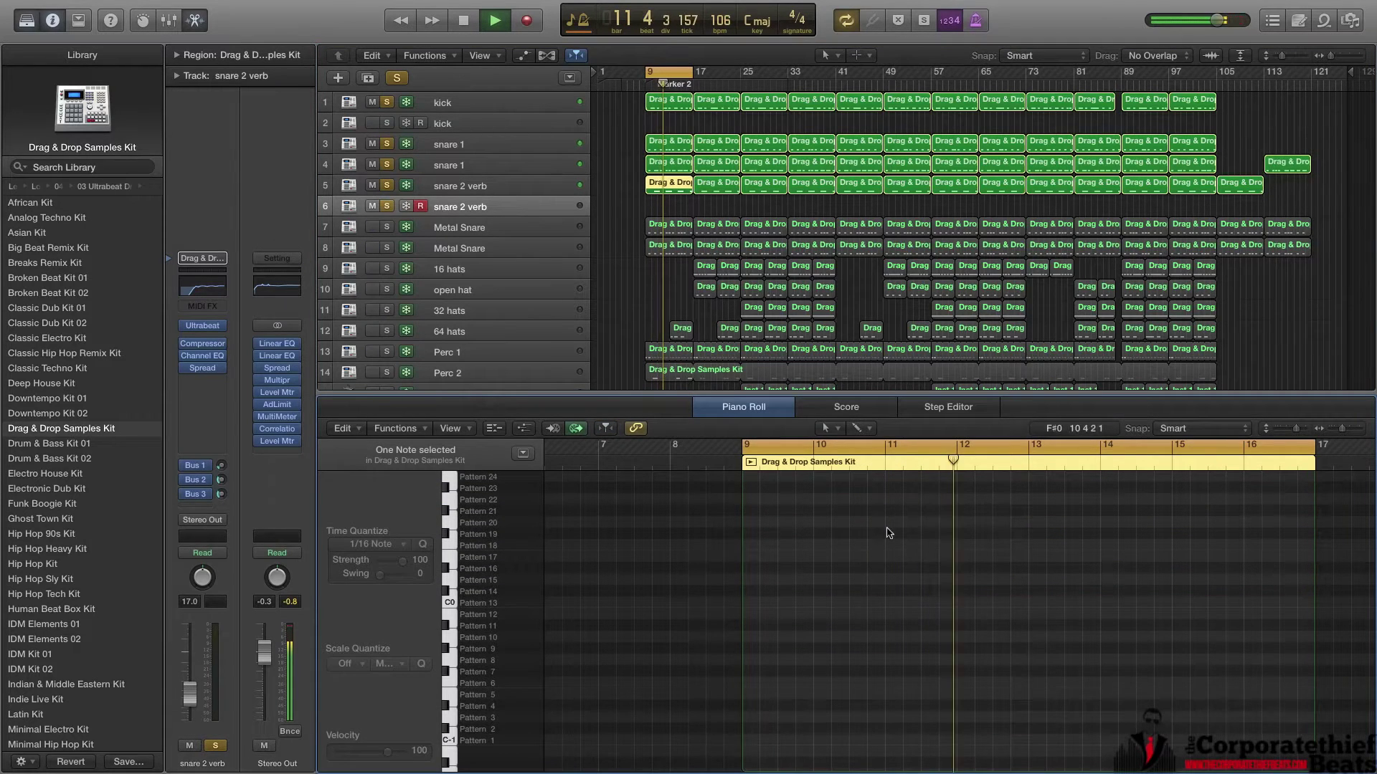
scroll(892, 558, "up", 5)
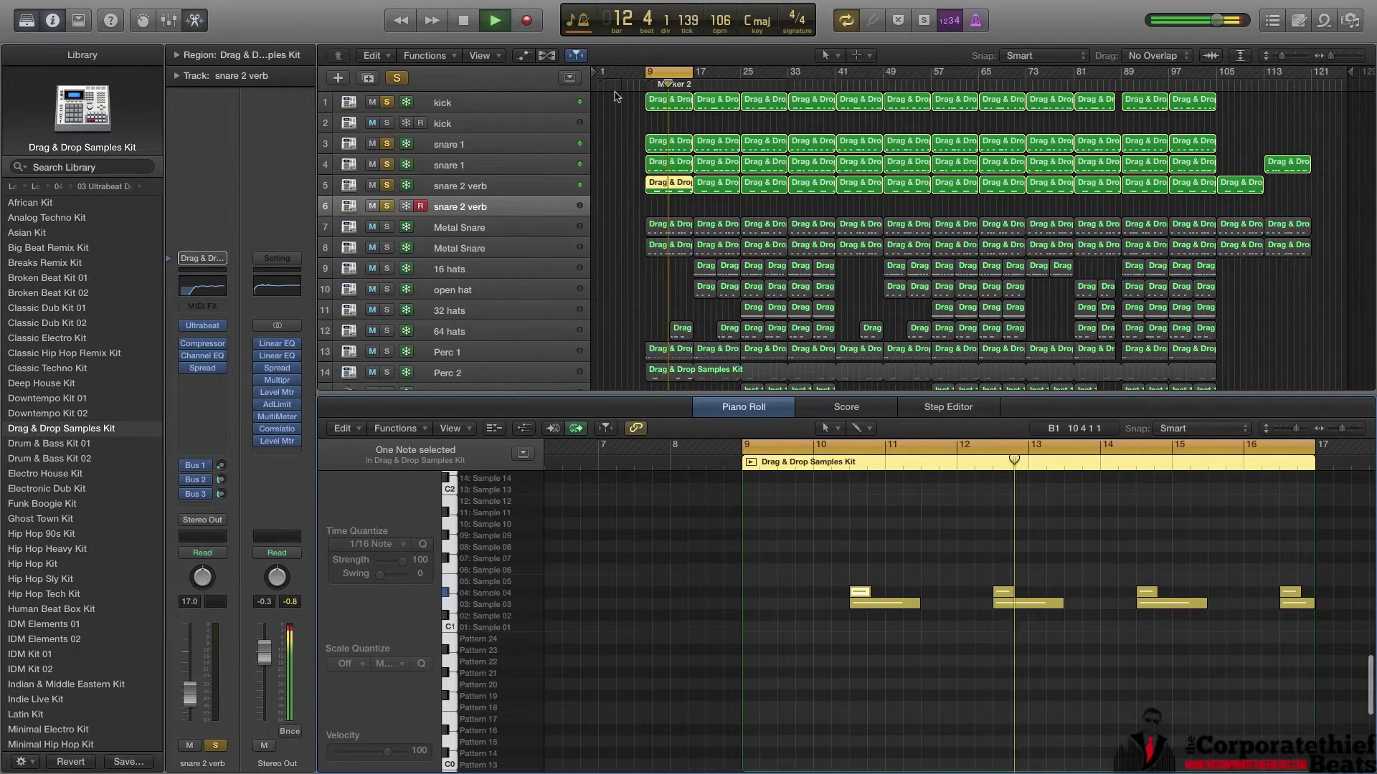
key("space")
Select the bar 9 regions of kick, both snare 1 tracks and snare 2 verb, and play them together.
left_click_drag(630, 102, 670, 201)
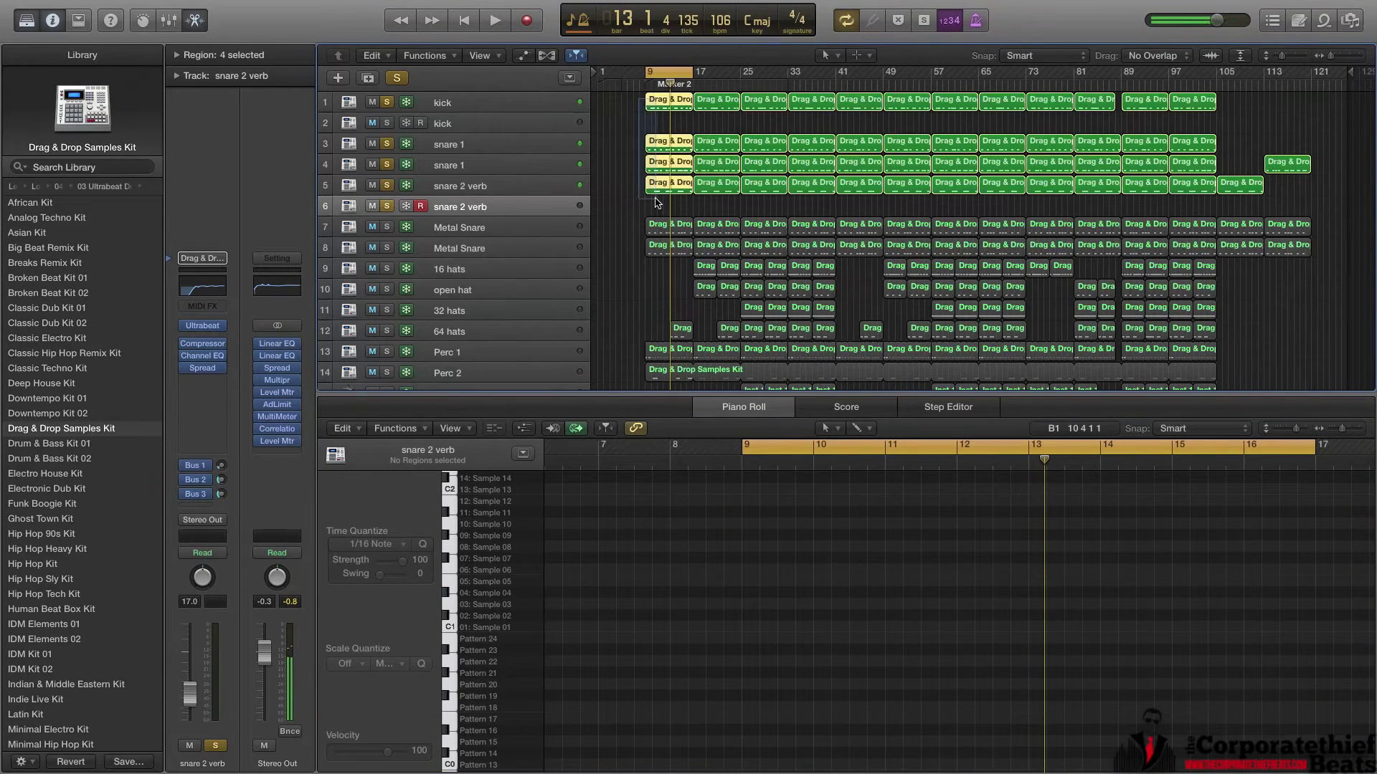
key("space")
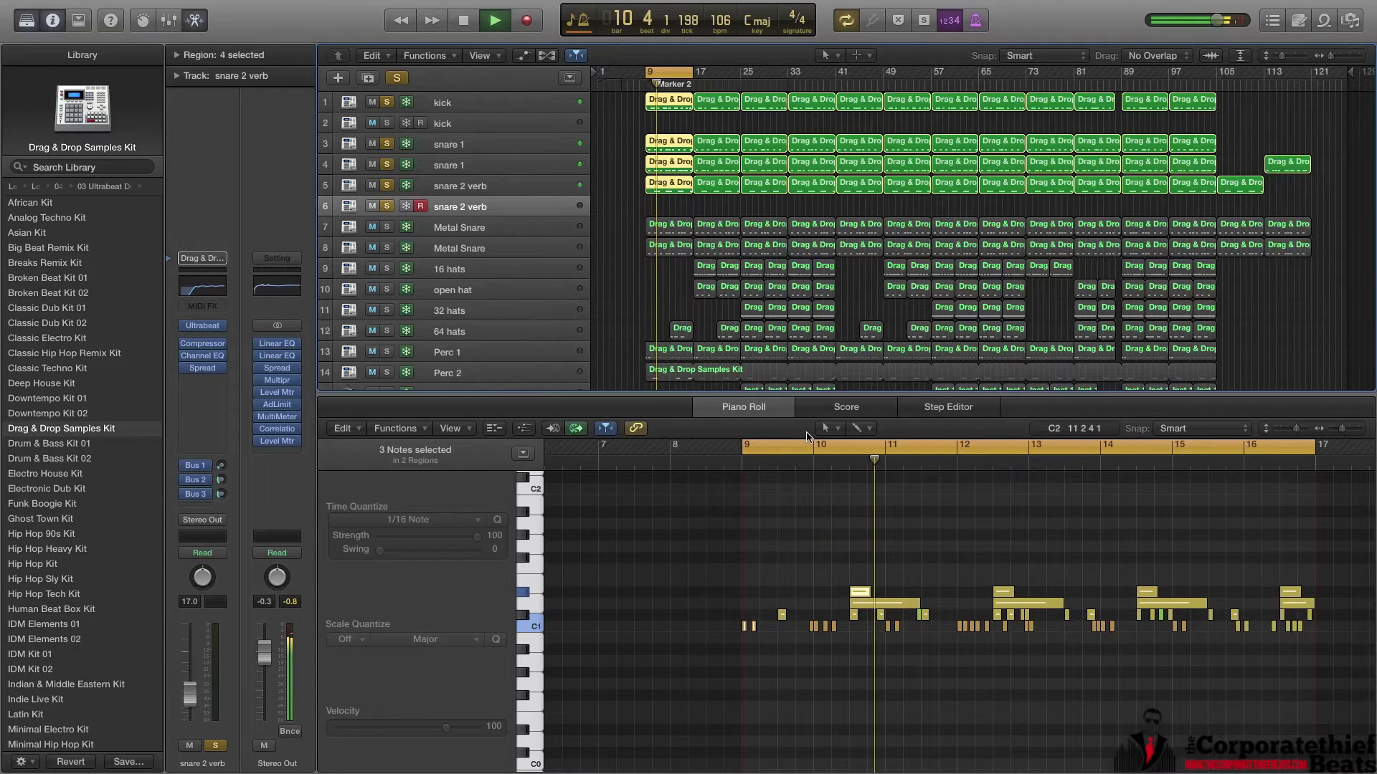
key("space")
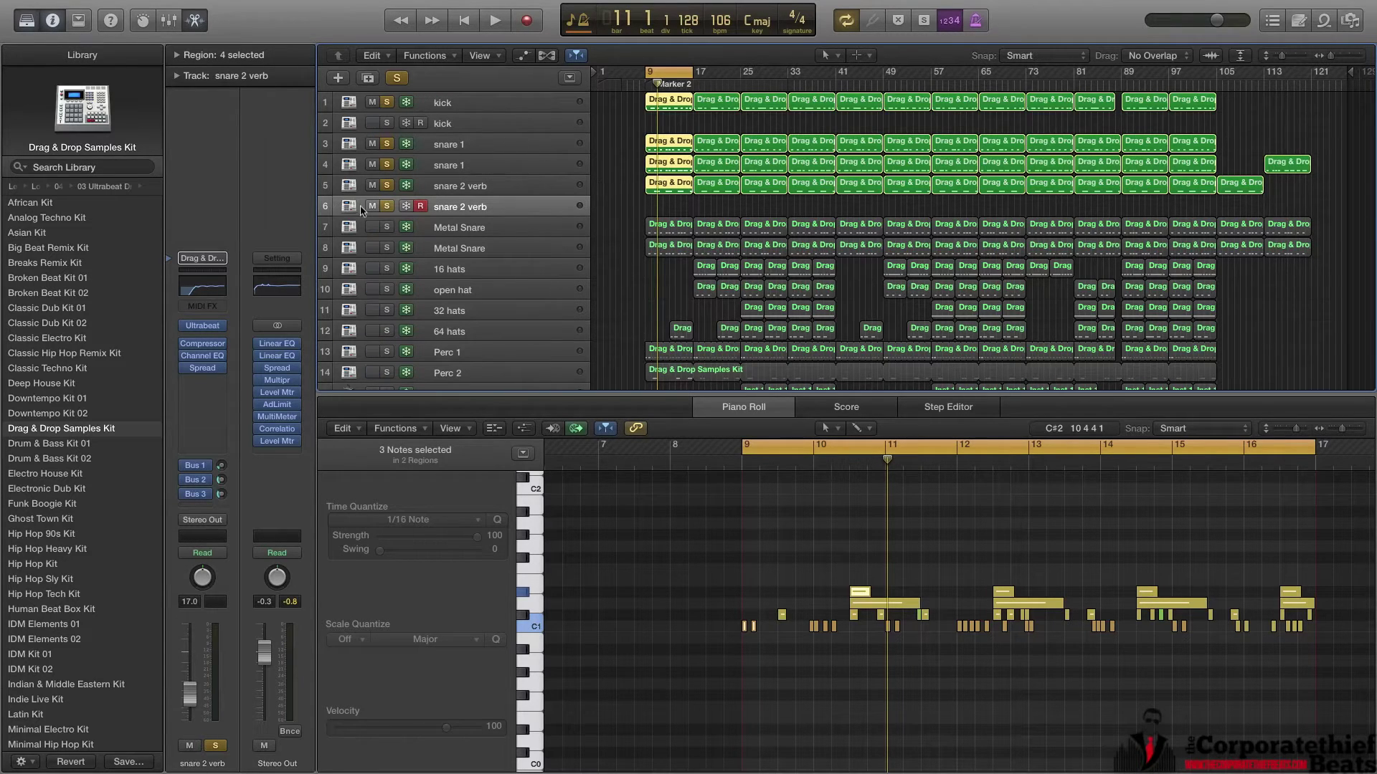
Play the loop without snare 2 verb, bring it back into the solo during playback, and unsolo its empty duplicate.
left_click(387, 206)
left_click(642, 82)
key("space")
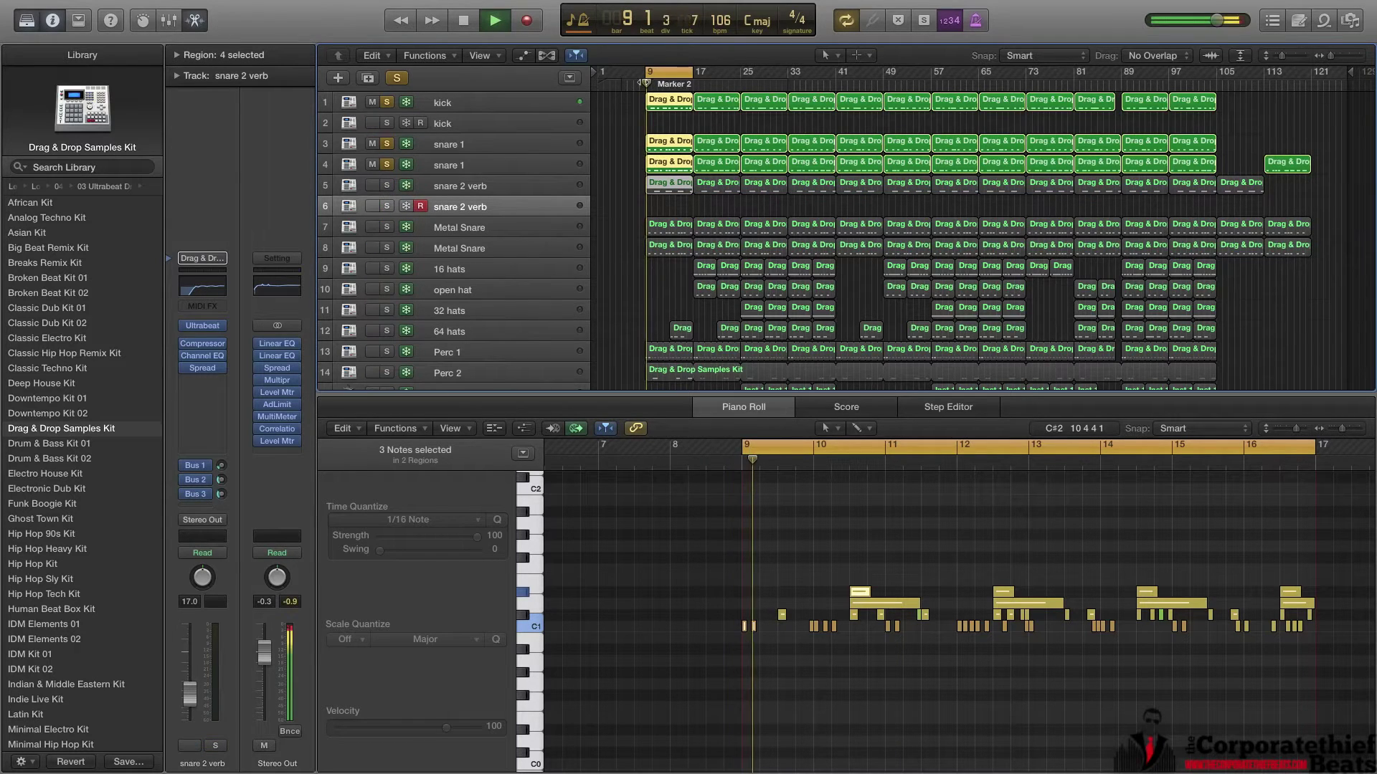
left_click(387, 186)
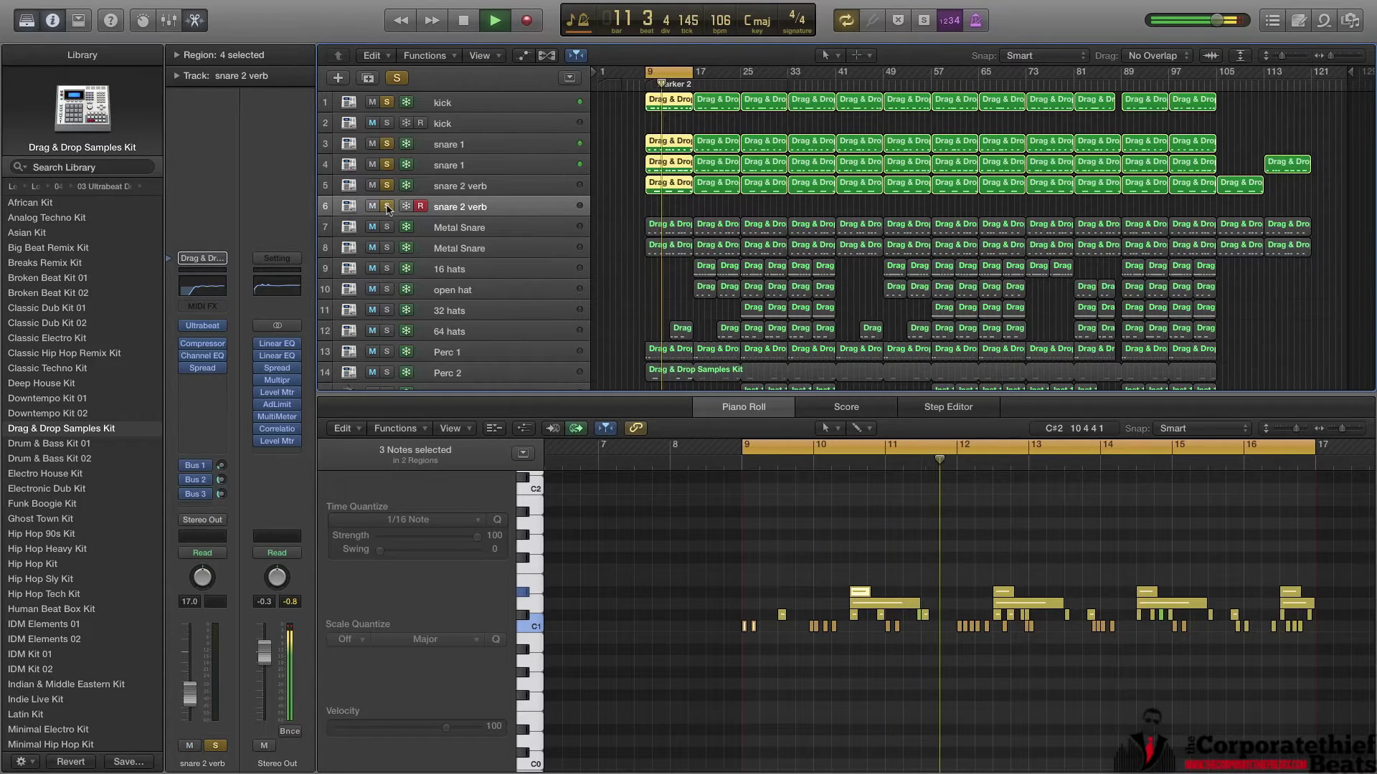
left_click(387, 208)
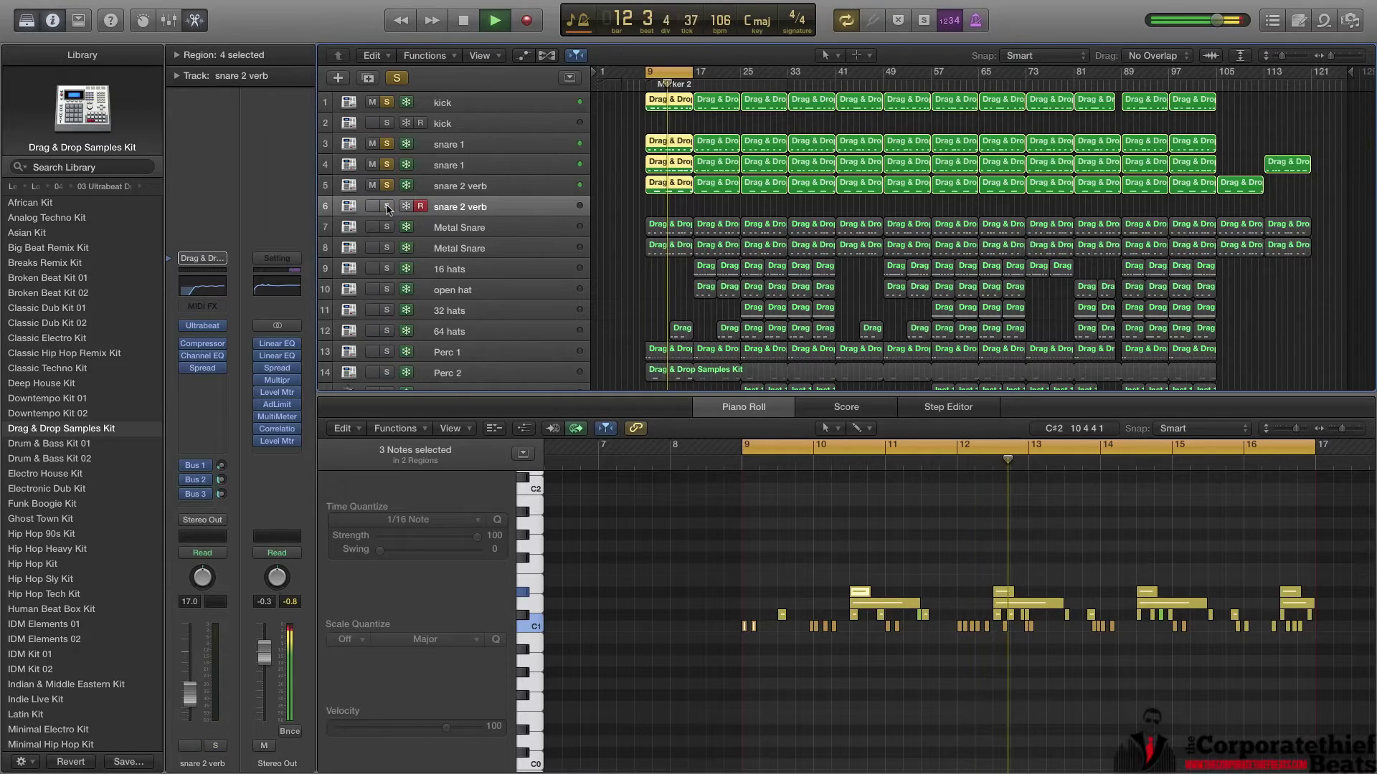
key("space")
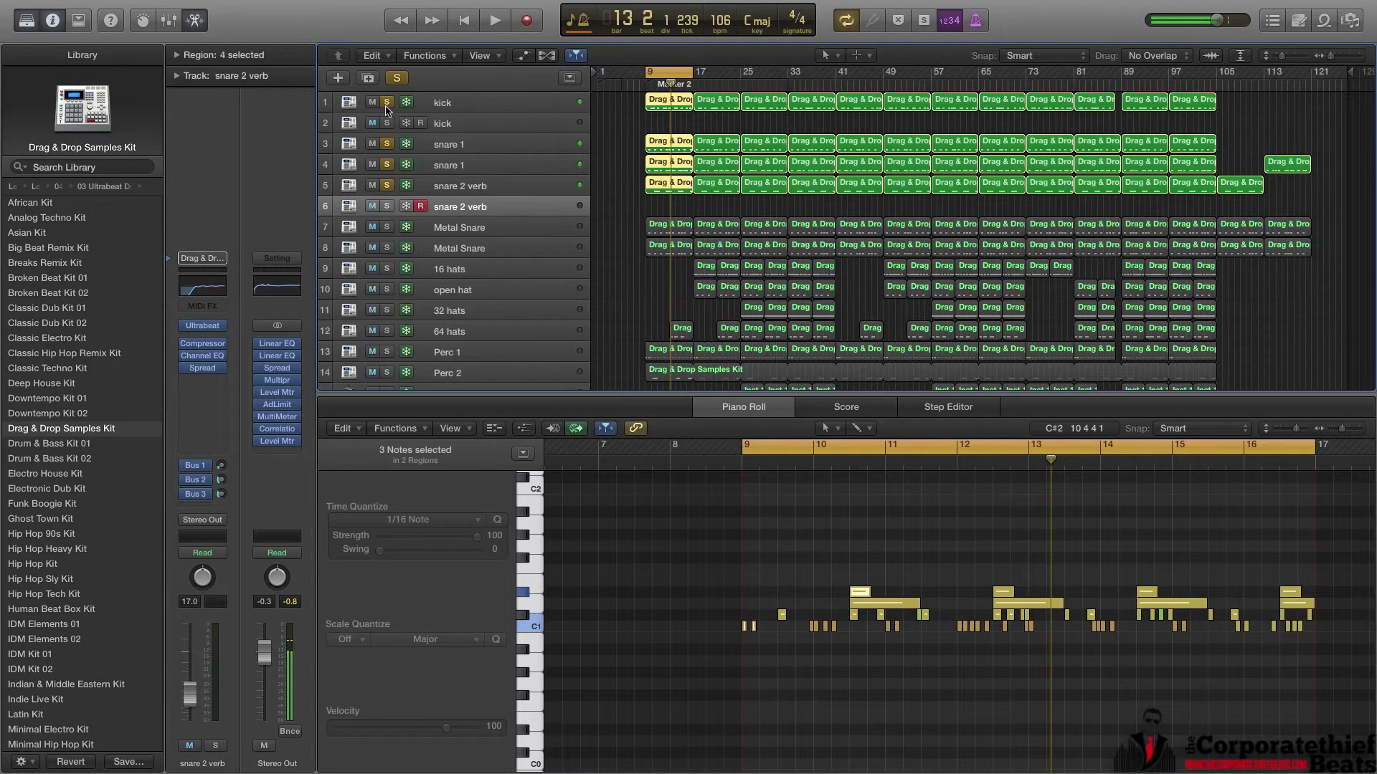
Add both Metal Snare tracks to the solo and switch between them to compare their bar 9 note patterns.
left_click(386, 228)
left_click(386, 248)
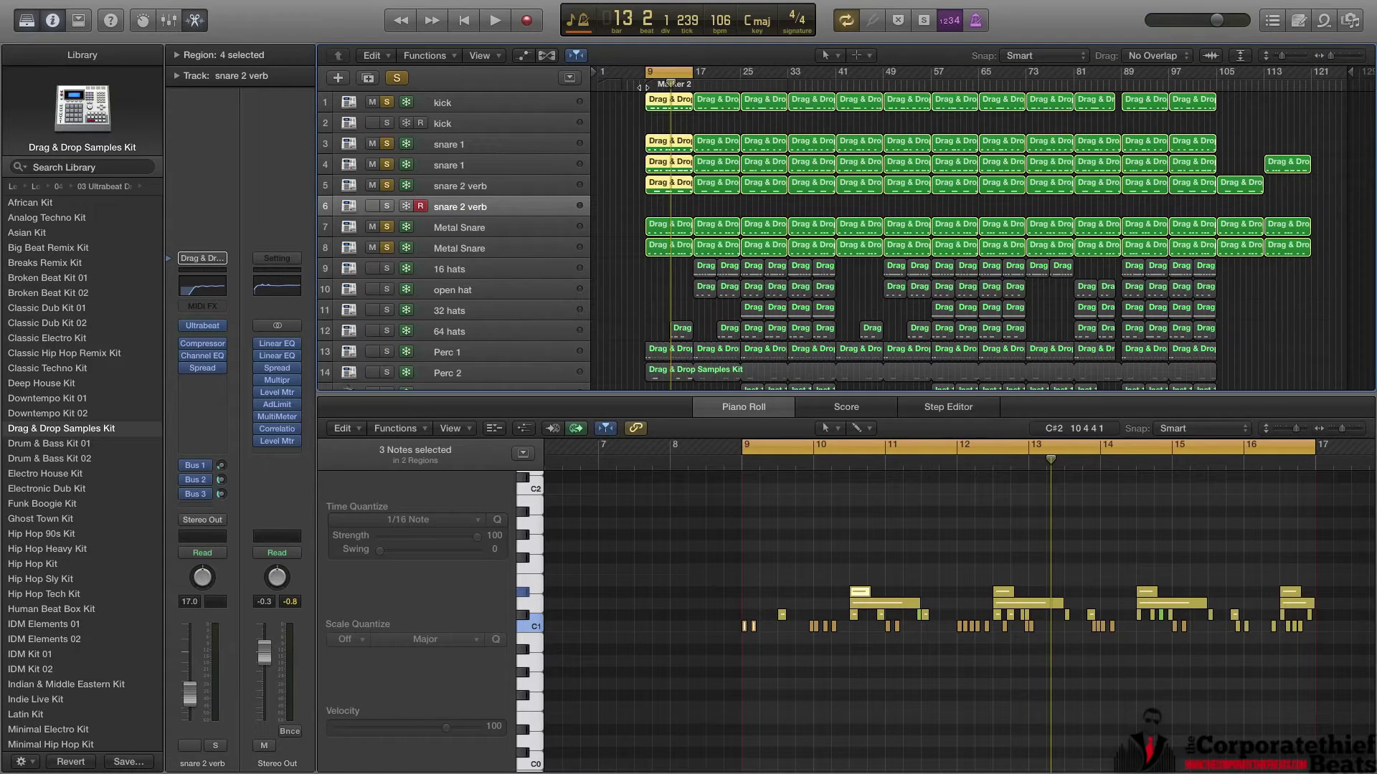
left_click(469, 231)
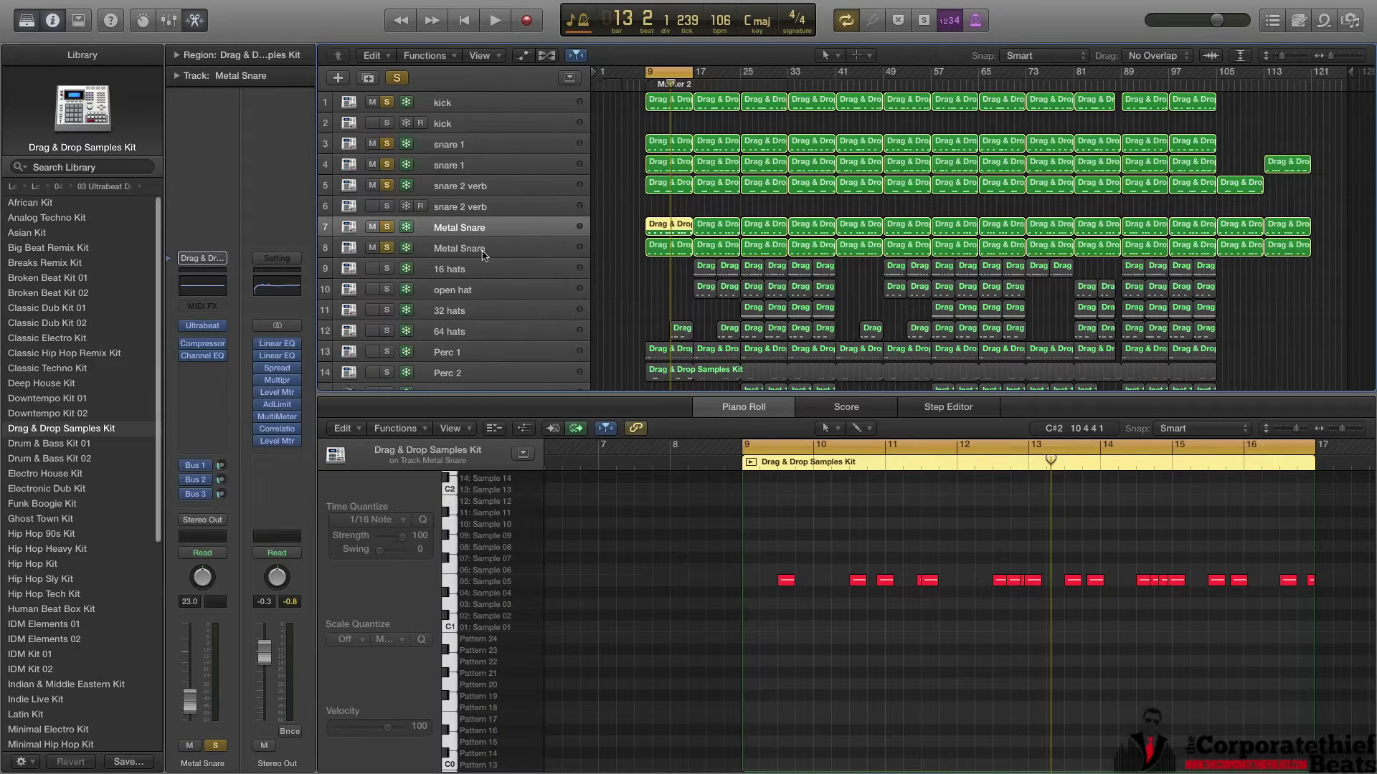
left_click(483, 254)
left_click(494, 229)
left_click(511, 251)
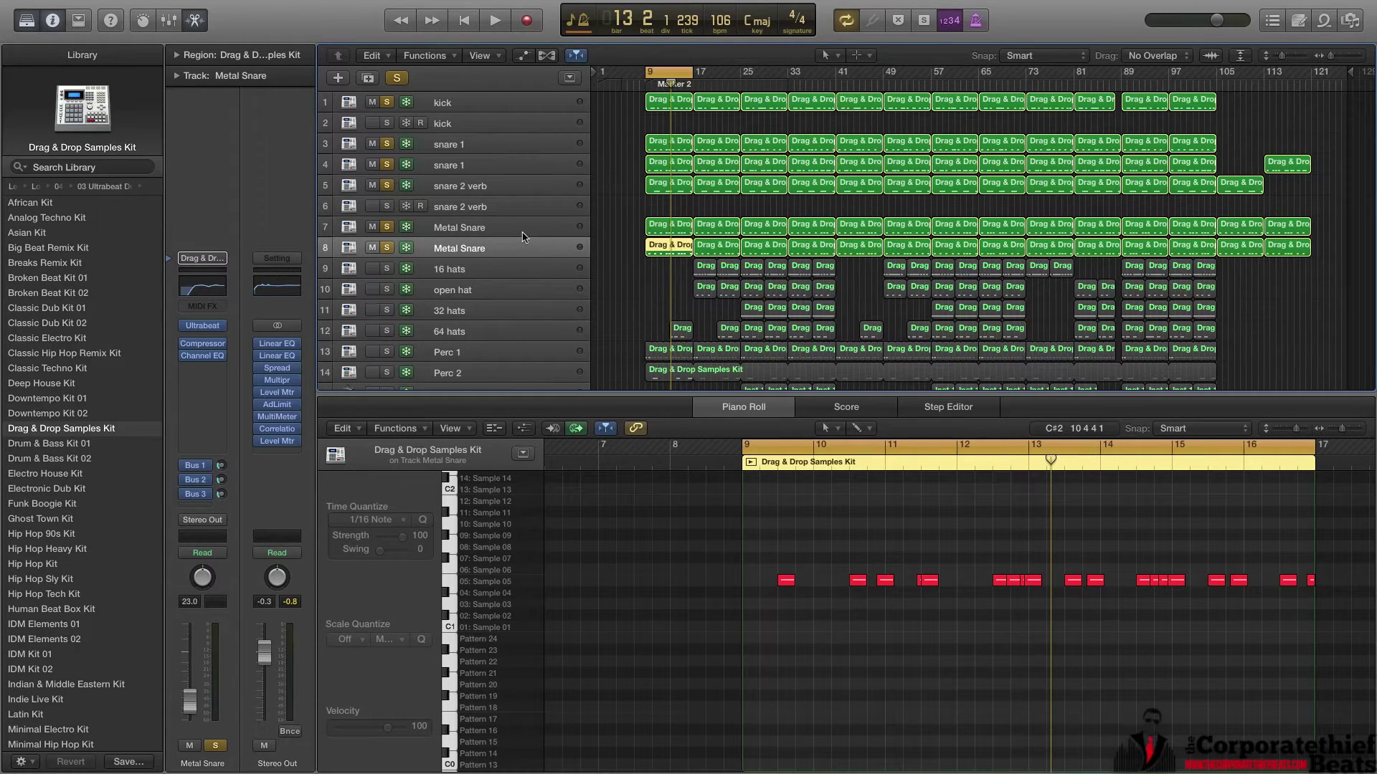
Take the upper kick, both snare 1 tracks and the upper snare 2 verb out of the solo.
left_click(386, 102)
left_click(387, 143)
left_click(386, 164)
left_click(386, 185)
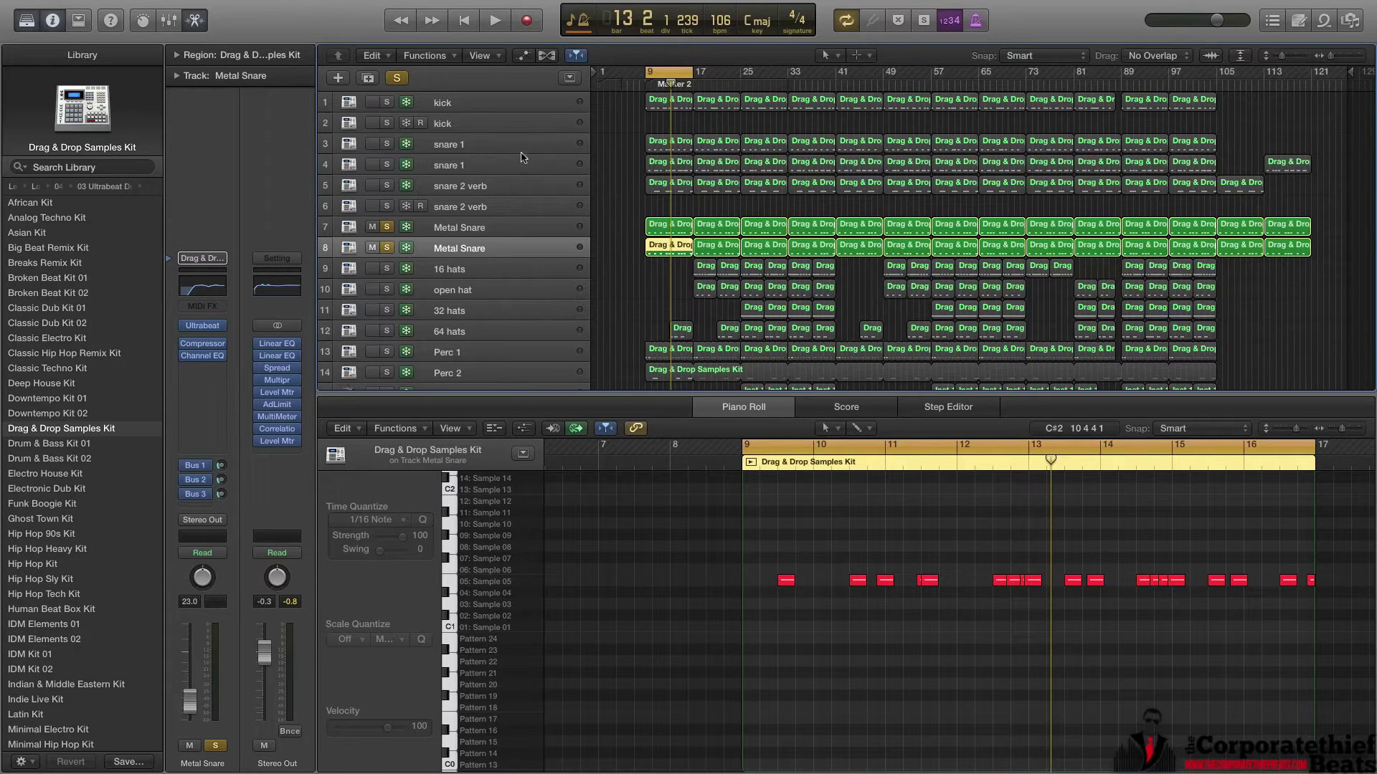
Play both snare 1 tracks soloed with the Metal Snares, and drop snare 1 out during playback to compare.
left_click(387, 143)
left_click(386, 165)
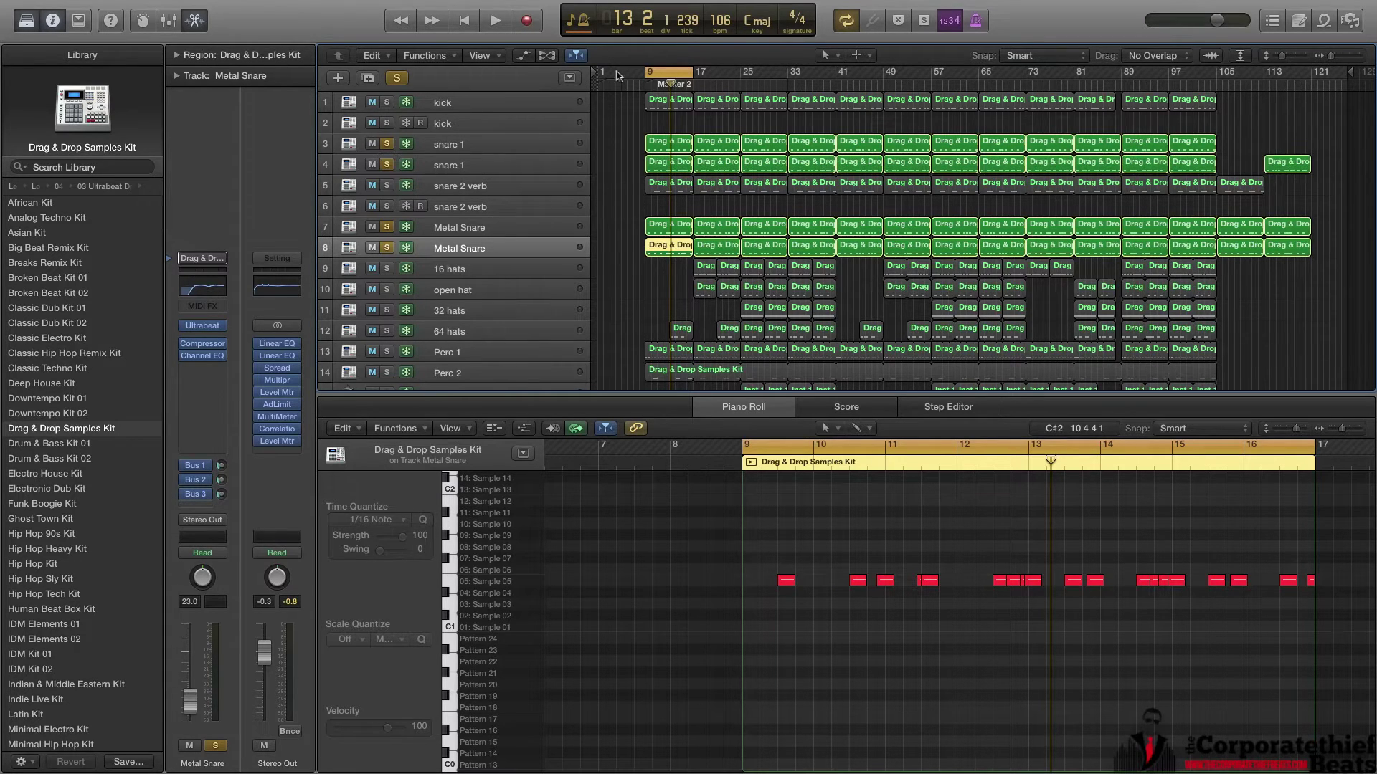
left_click(669, 83)
key("space")
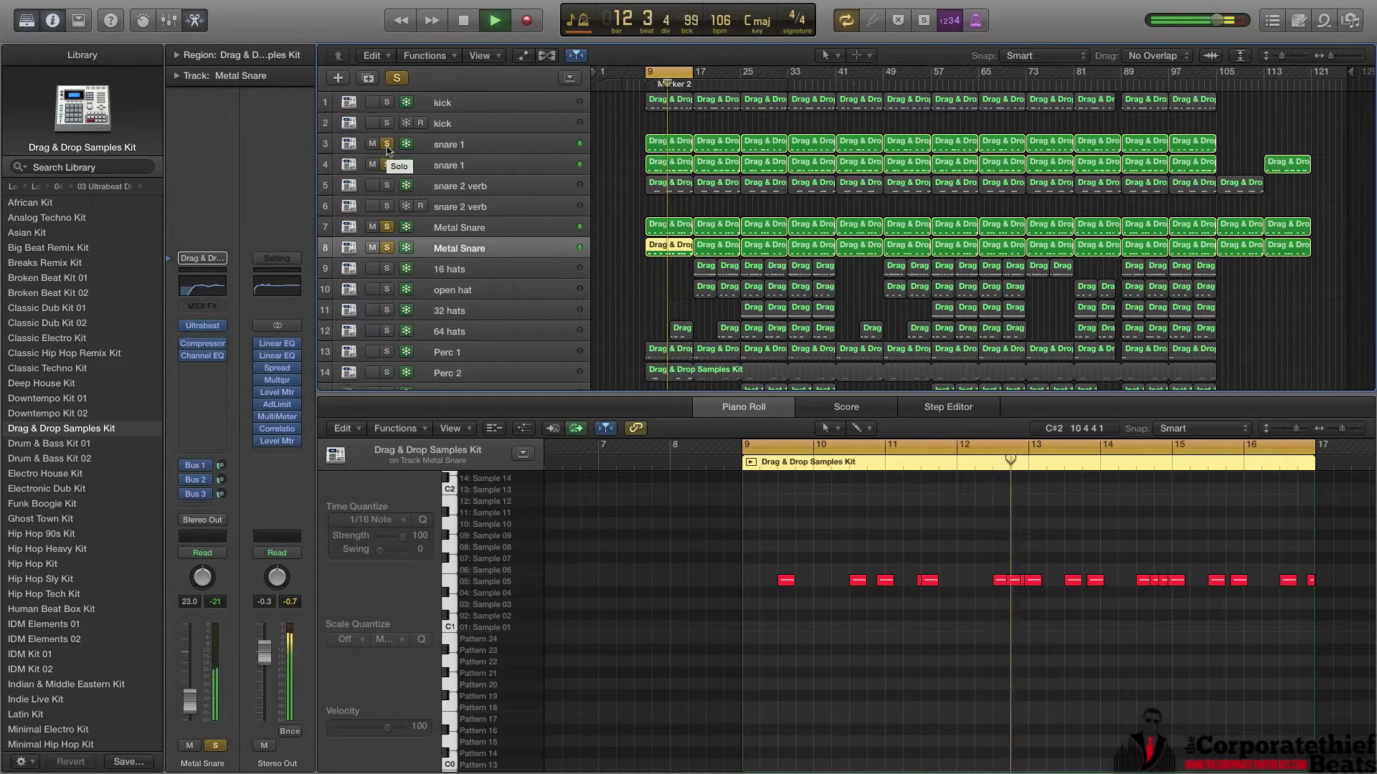
left_click(387, 144)
left_click(387, 165)
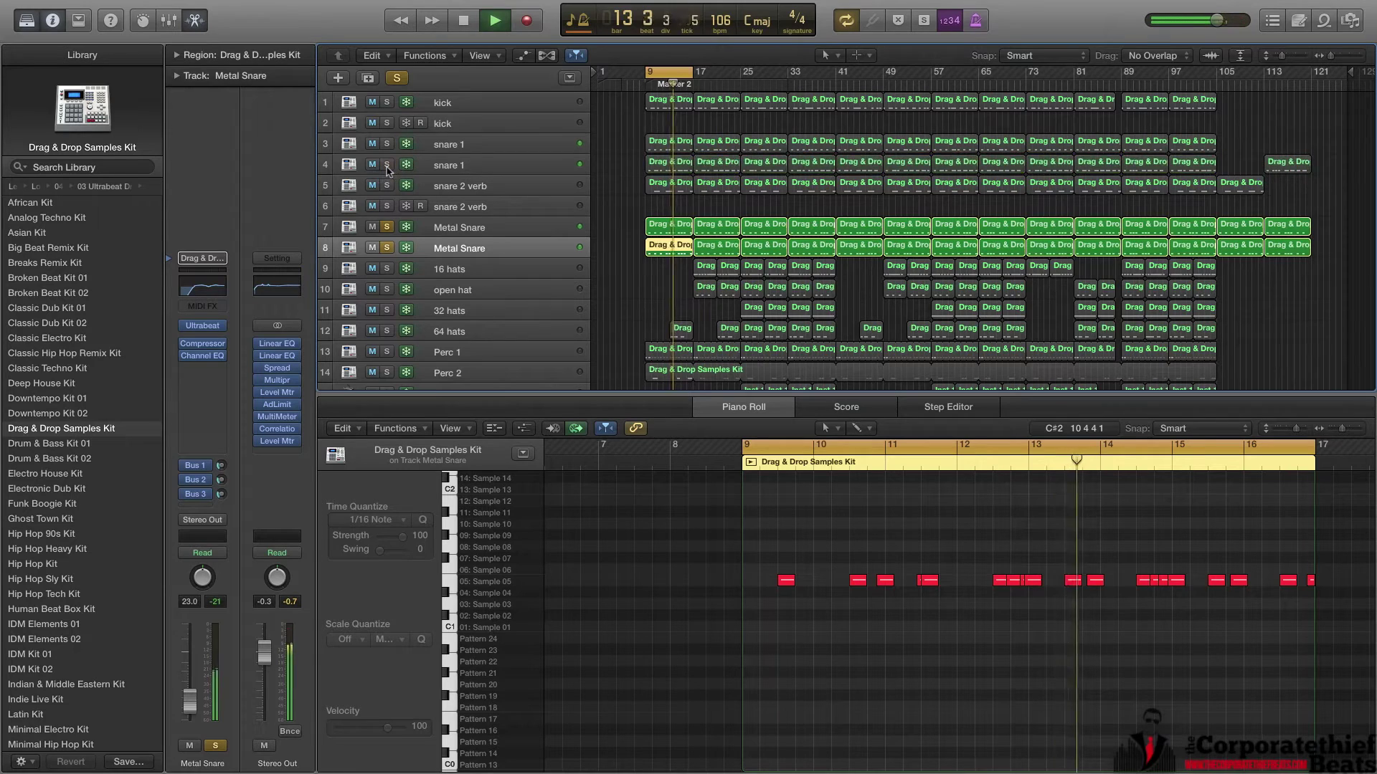
key("space")
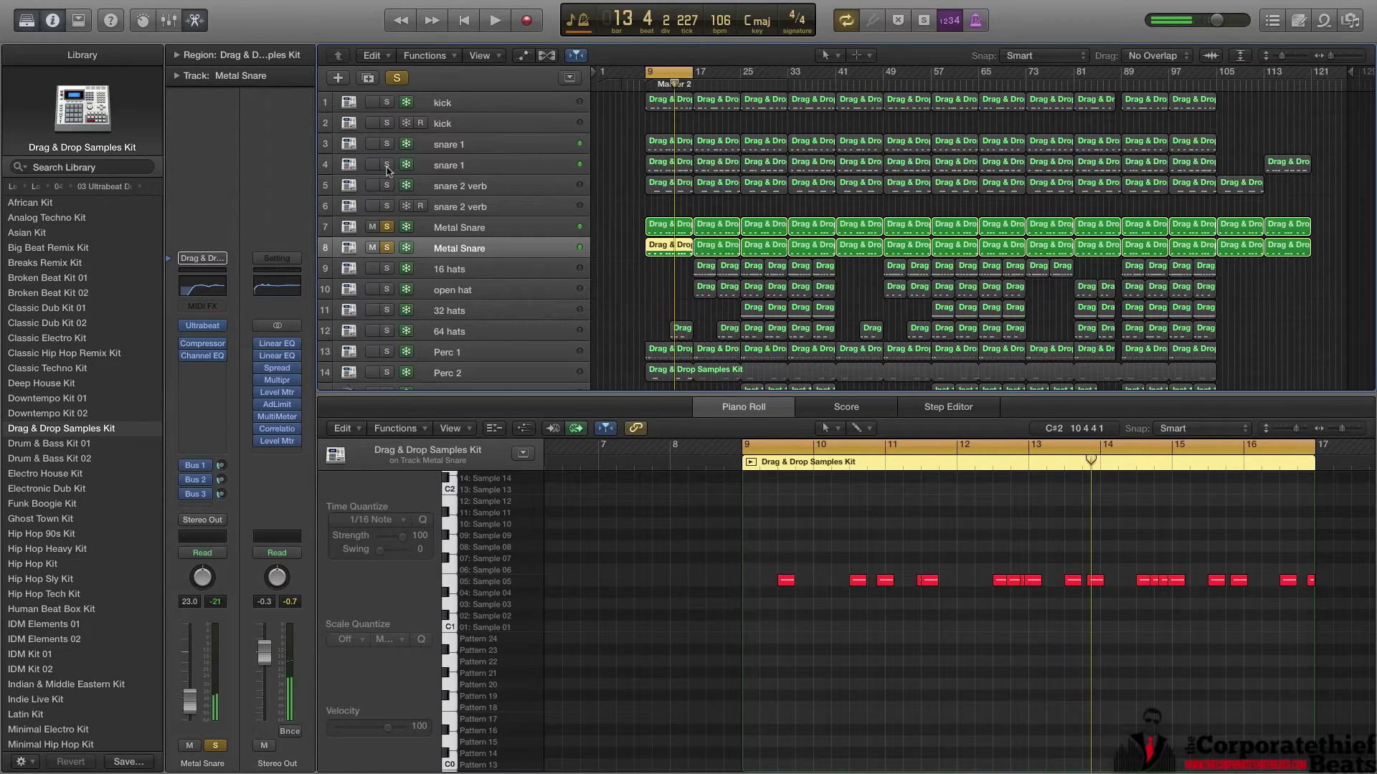
Solo both snare 1 tracks again, unsolo both Metal Snare tracks, and start playback.
left_click(387, 144)
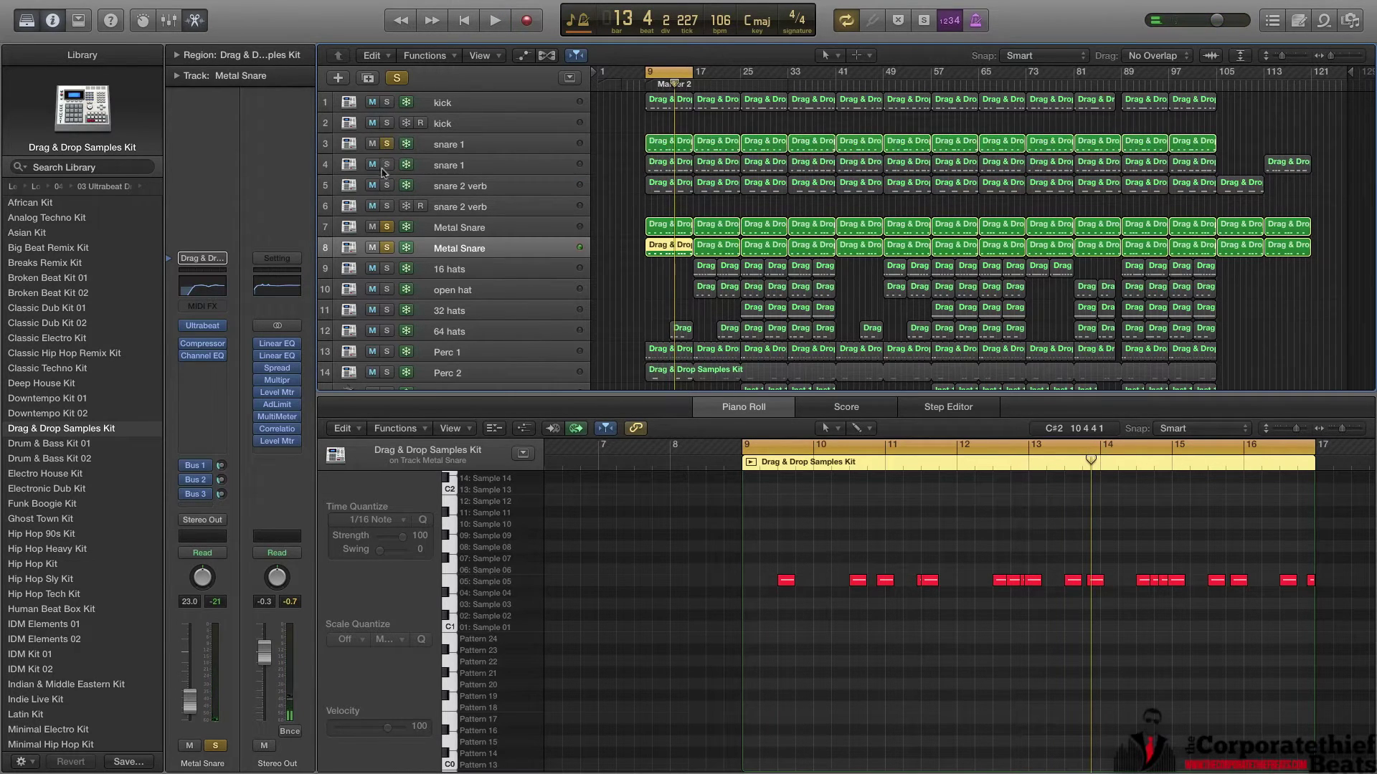
left_click(387, 165)
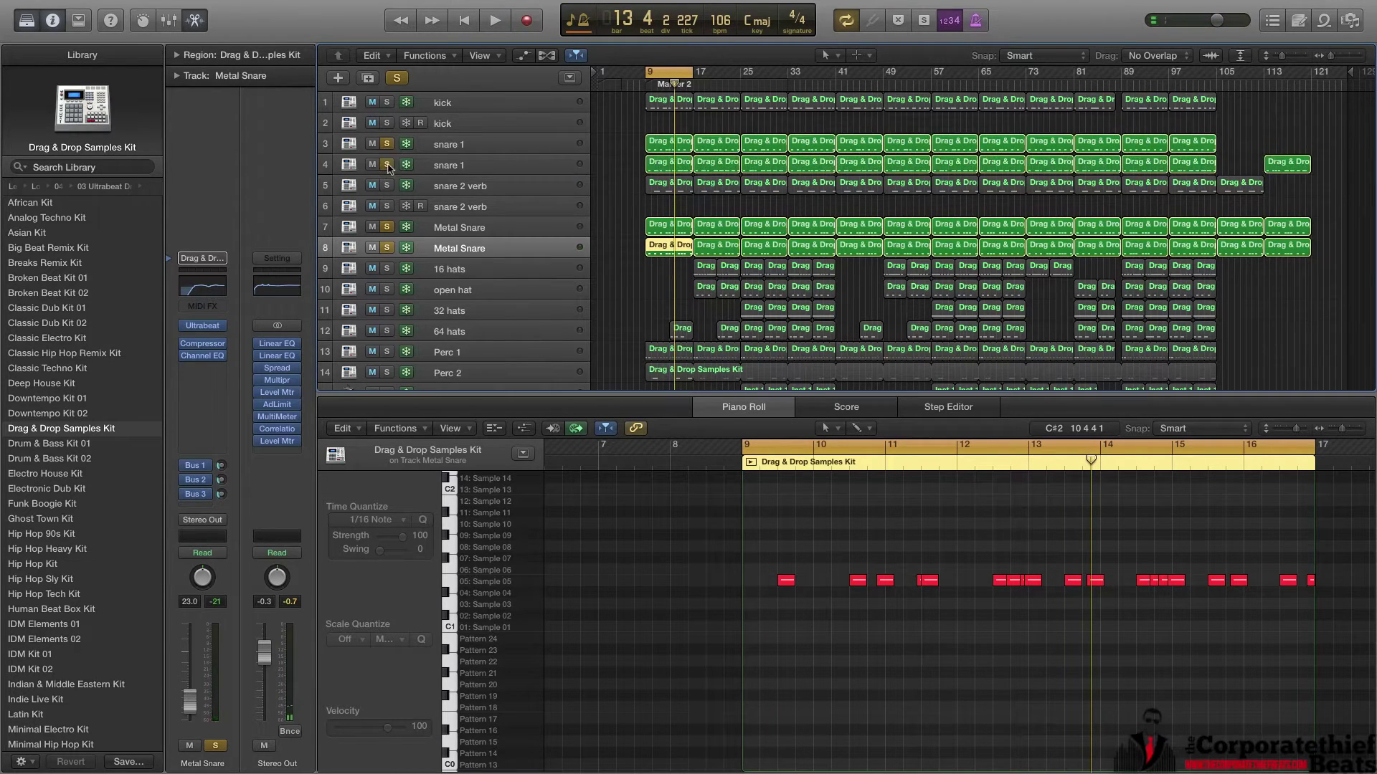
left_click(388, 248)
left_click(387, 226)
key("space")
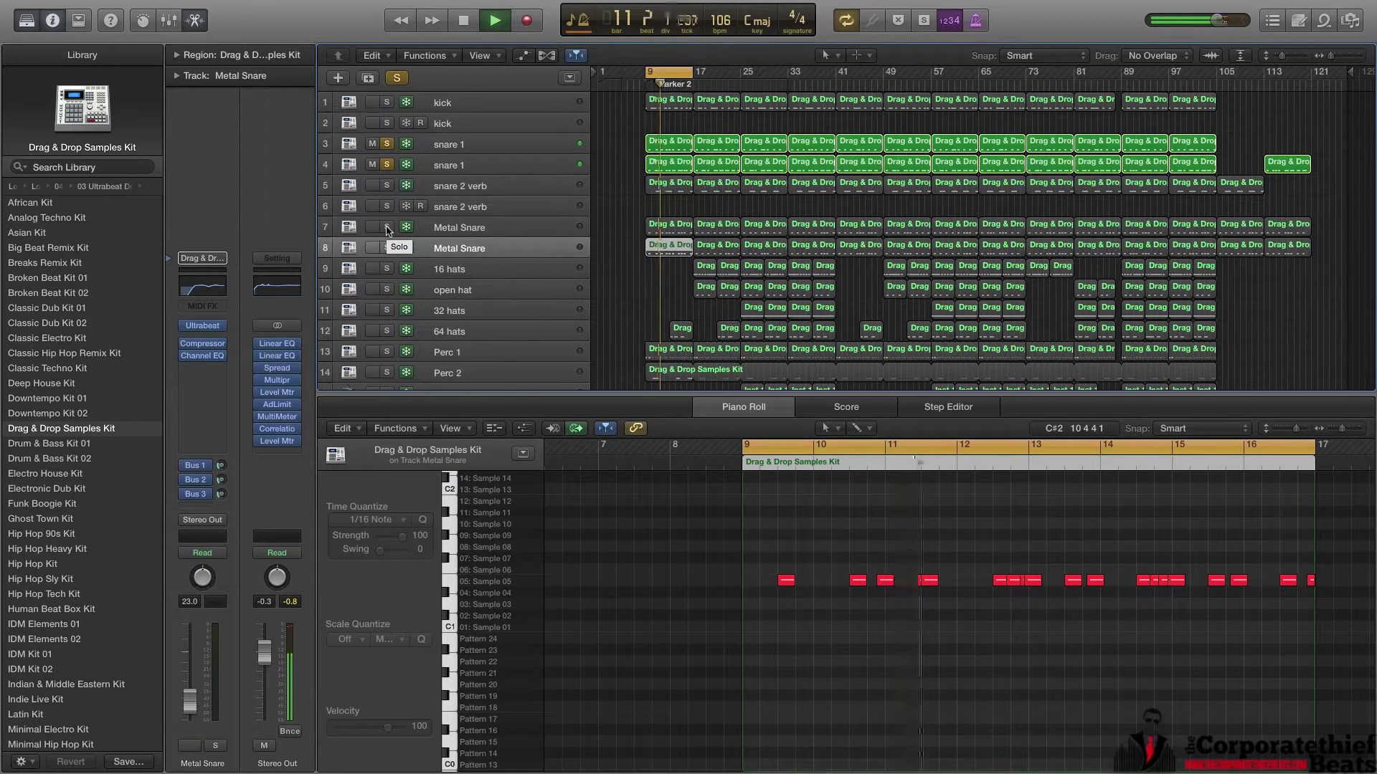
Bring each Metal Snare track back into the solo during playback and stop the transport.
left_click(387, 228)
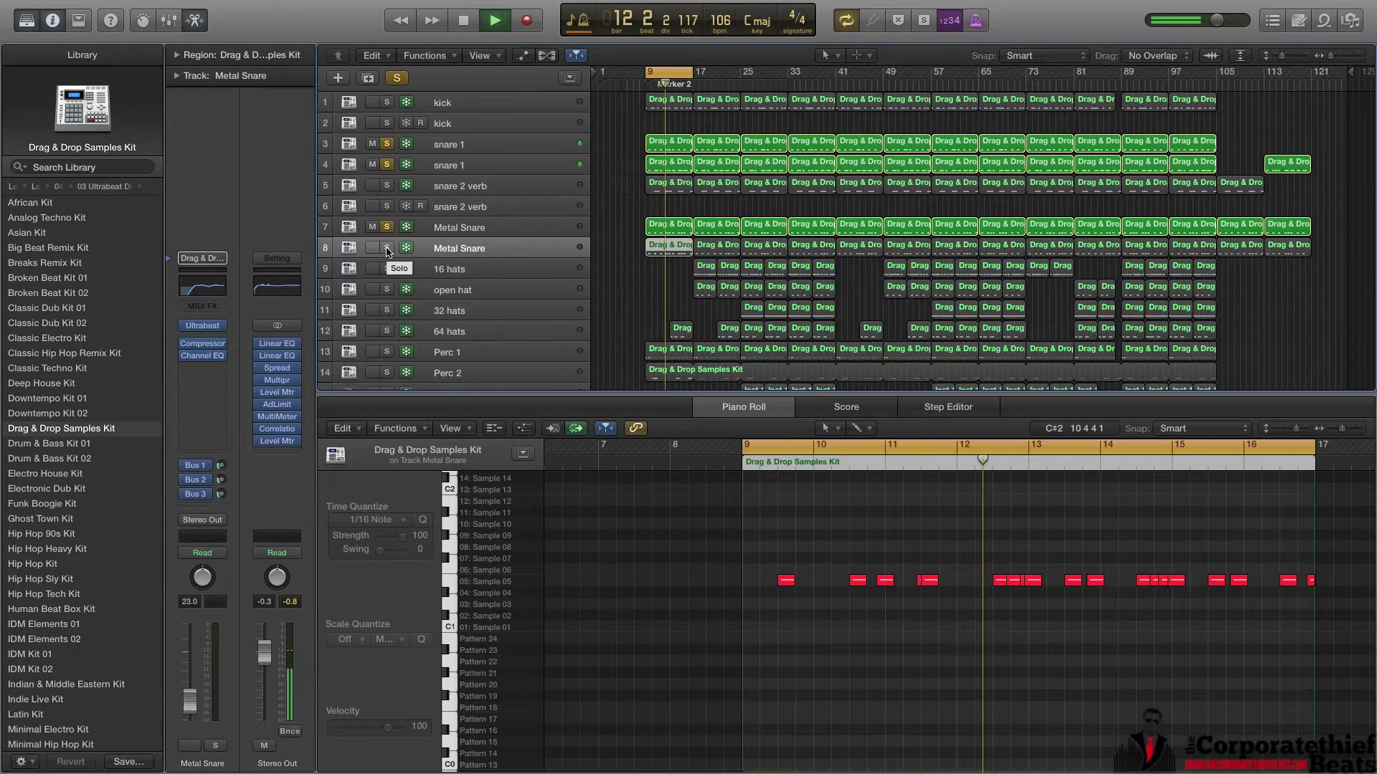
left_click(387, 248)
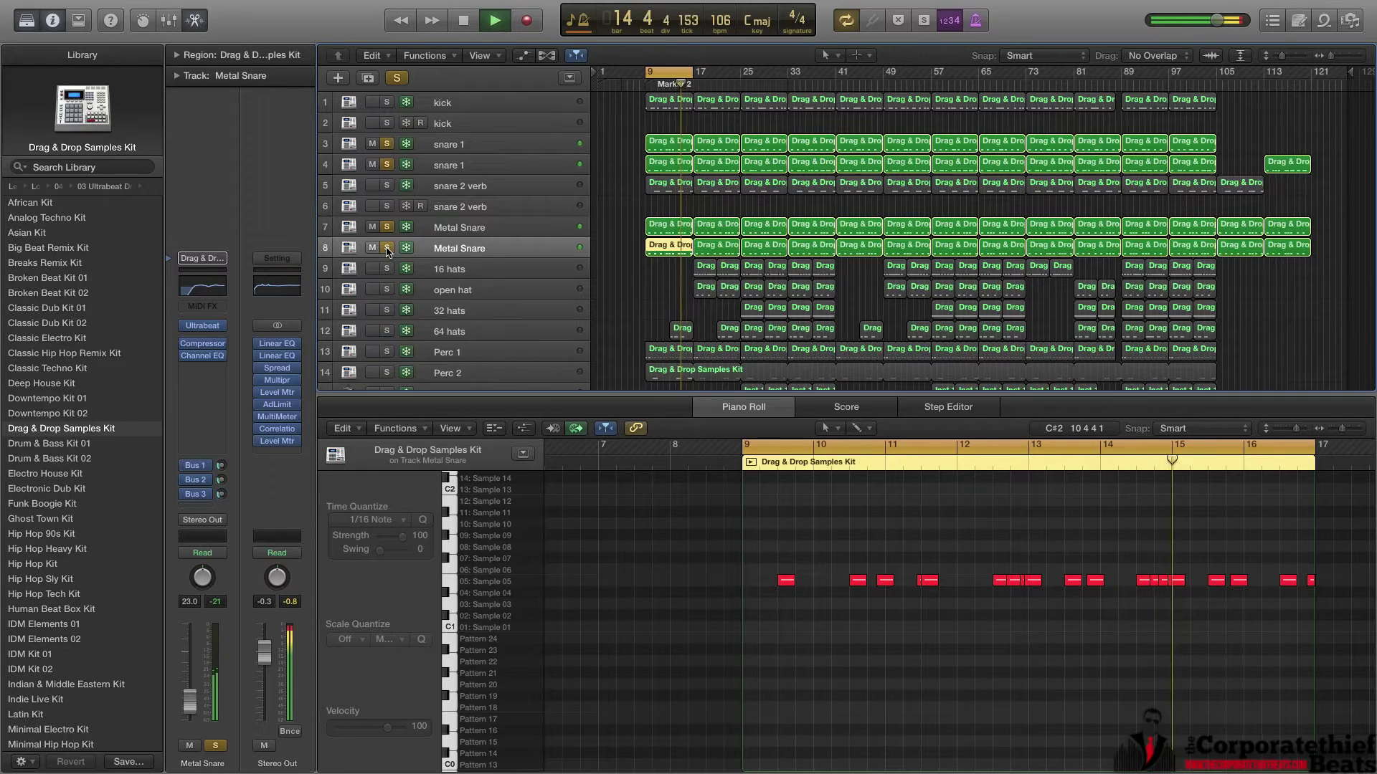
key("space")
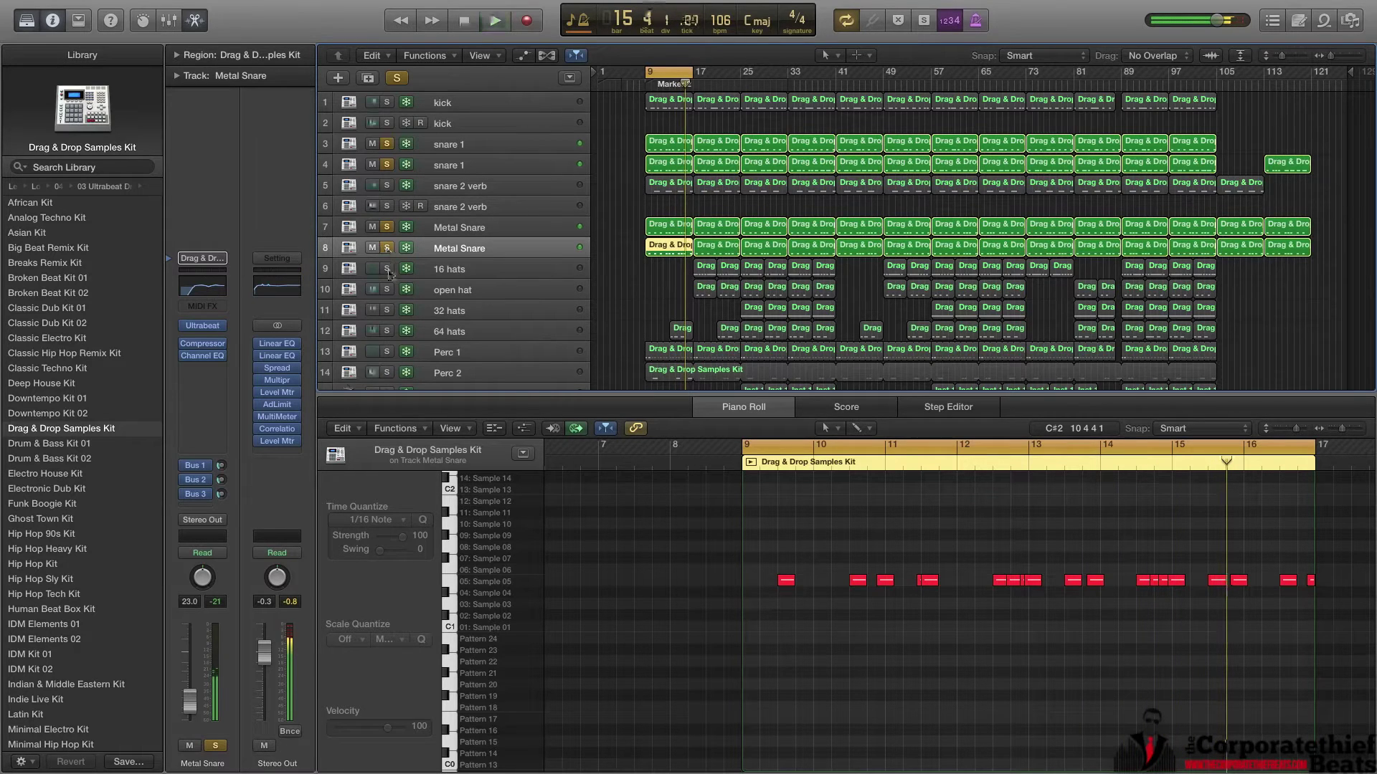
Add Perc 1 to the solo and play the loop while showing the notes of its bar 9 region.
scroll(387, 276, "down", 3)
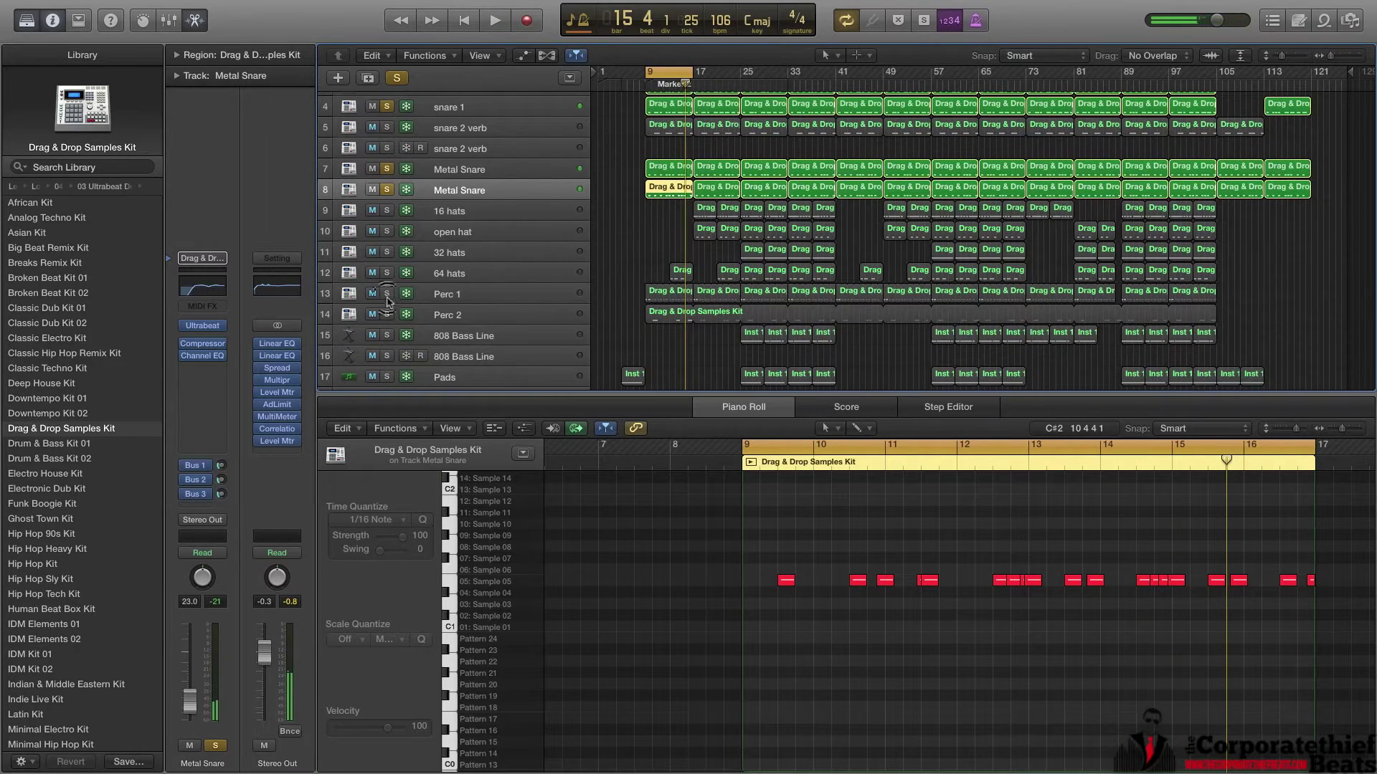
left_click(387, 294)
key("space")
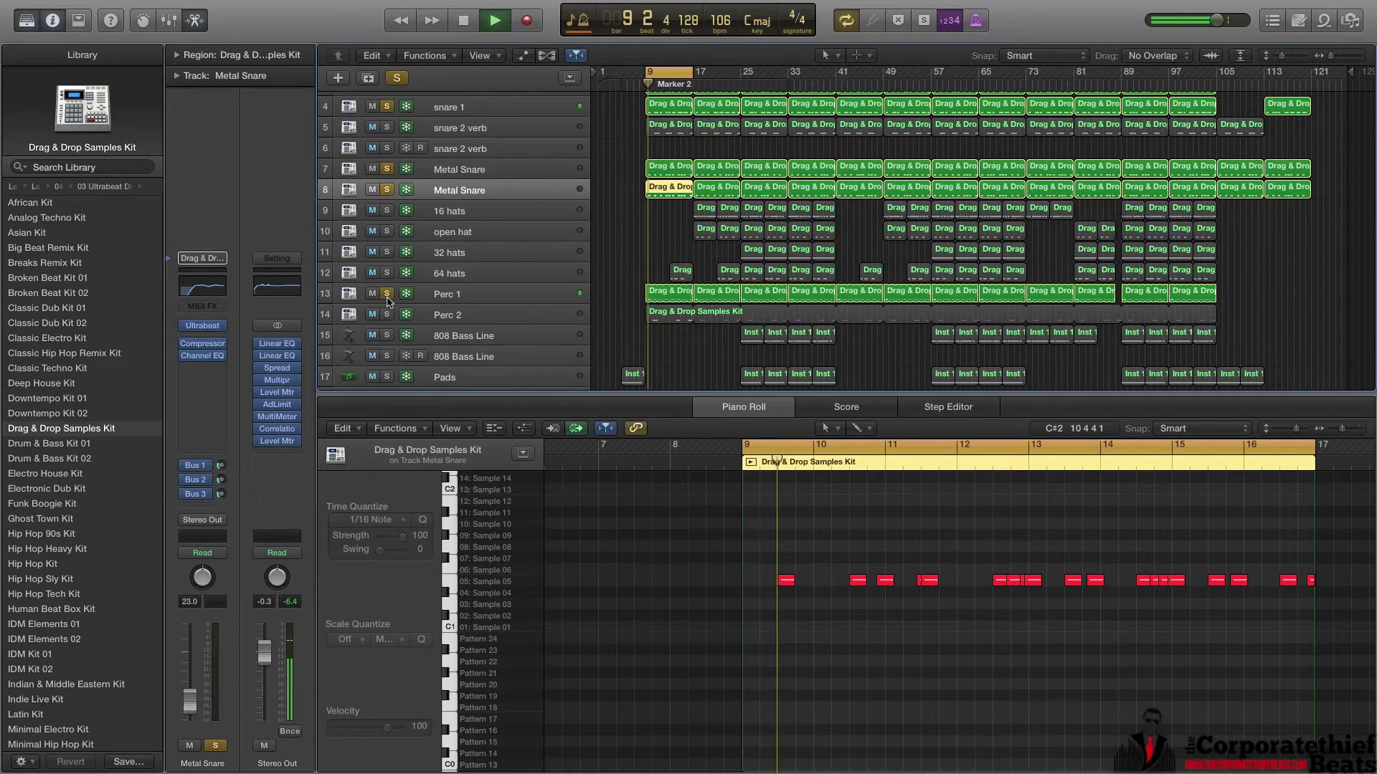
left_click(673, 294)
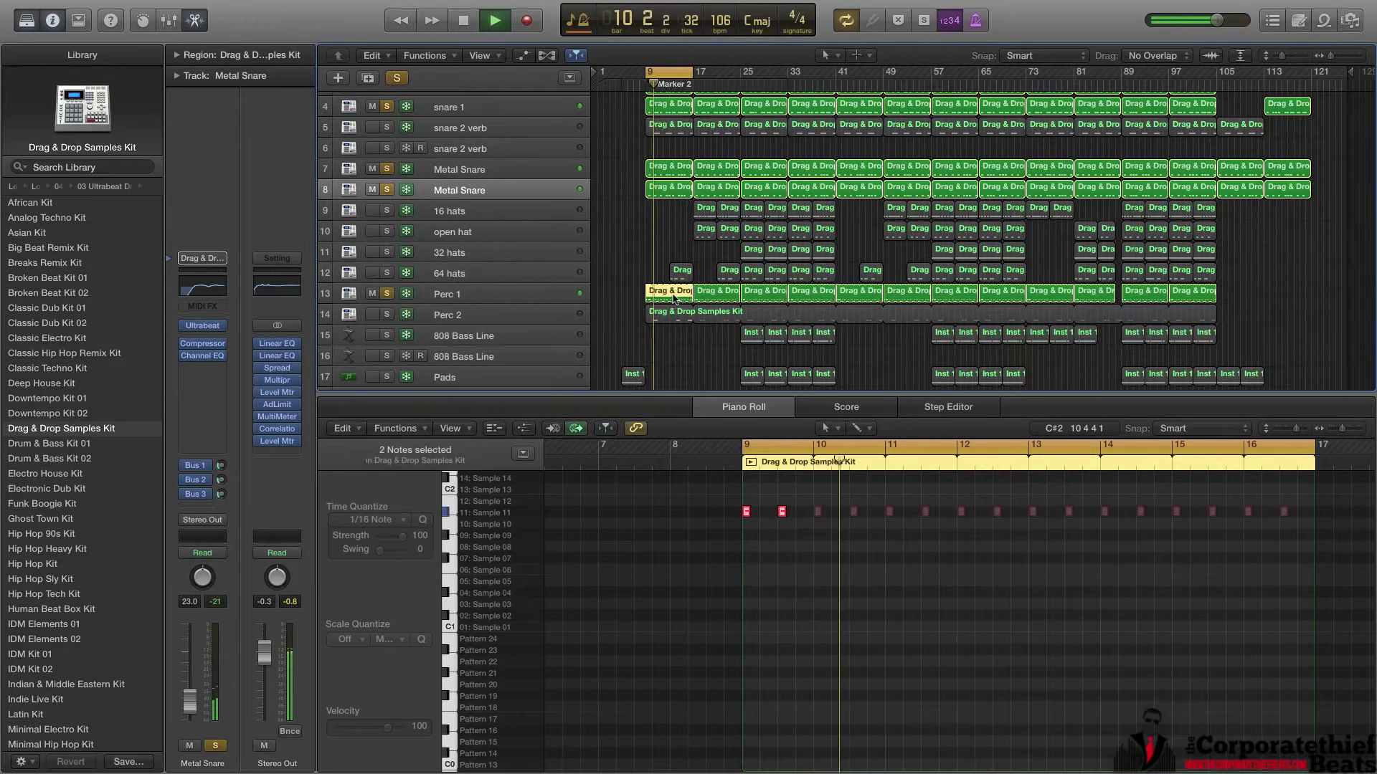
key("space")
Duplicate the Perc 1 track and open the duplicate's Ultrabeat instrument.
left_click(461, 297)
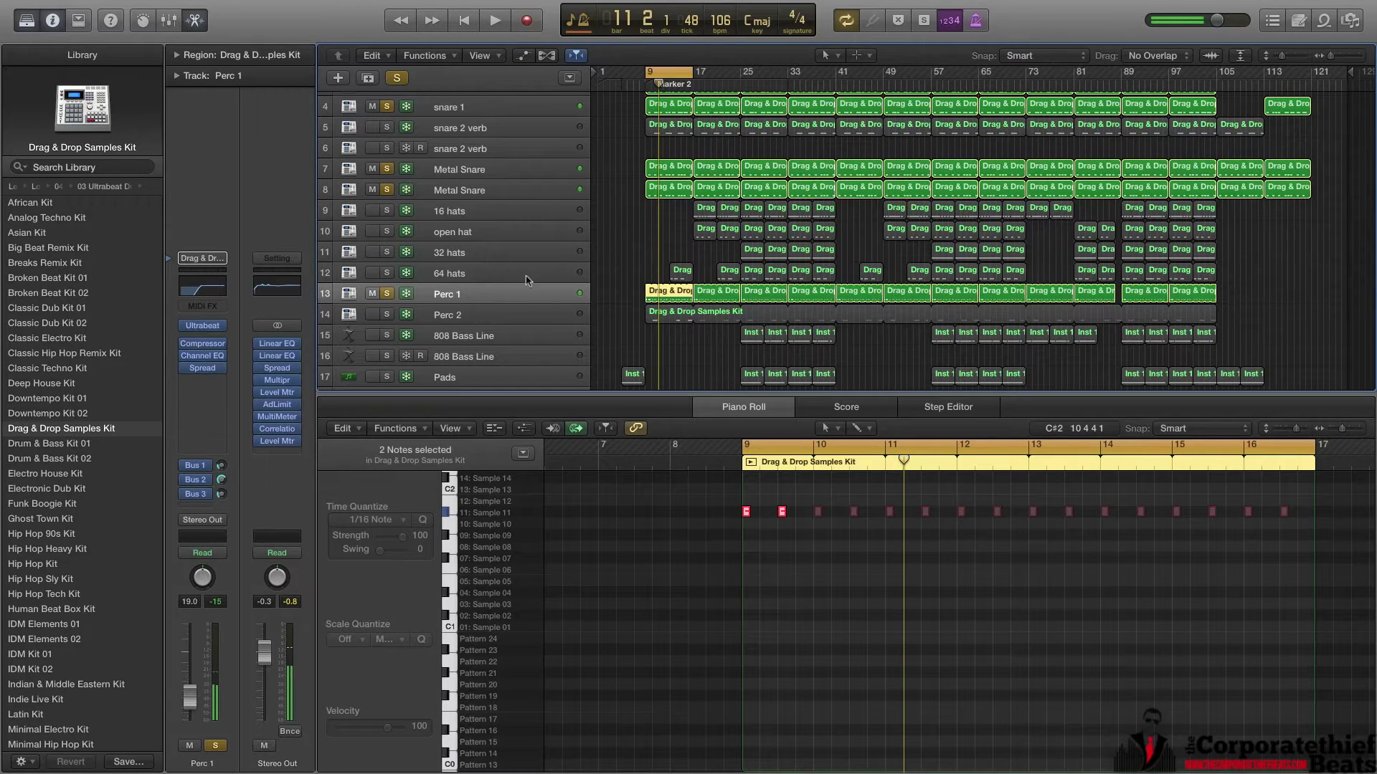
left_click(368, 78)
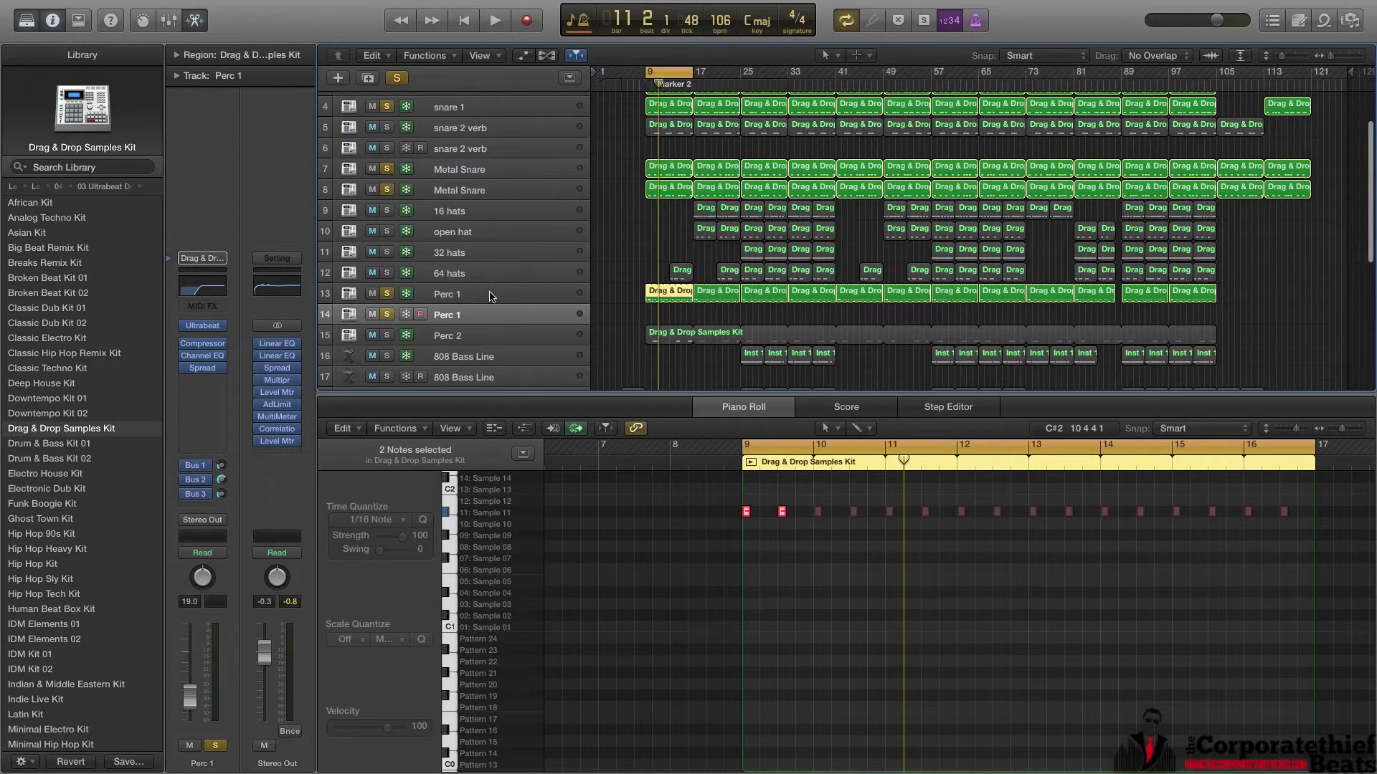
left_click(472, 296)
left_click(465, 318)
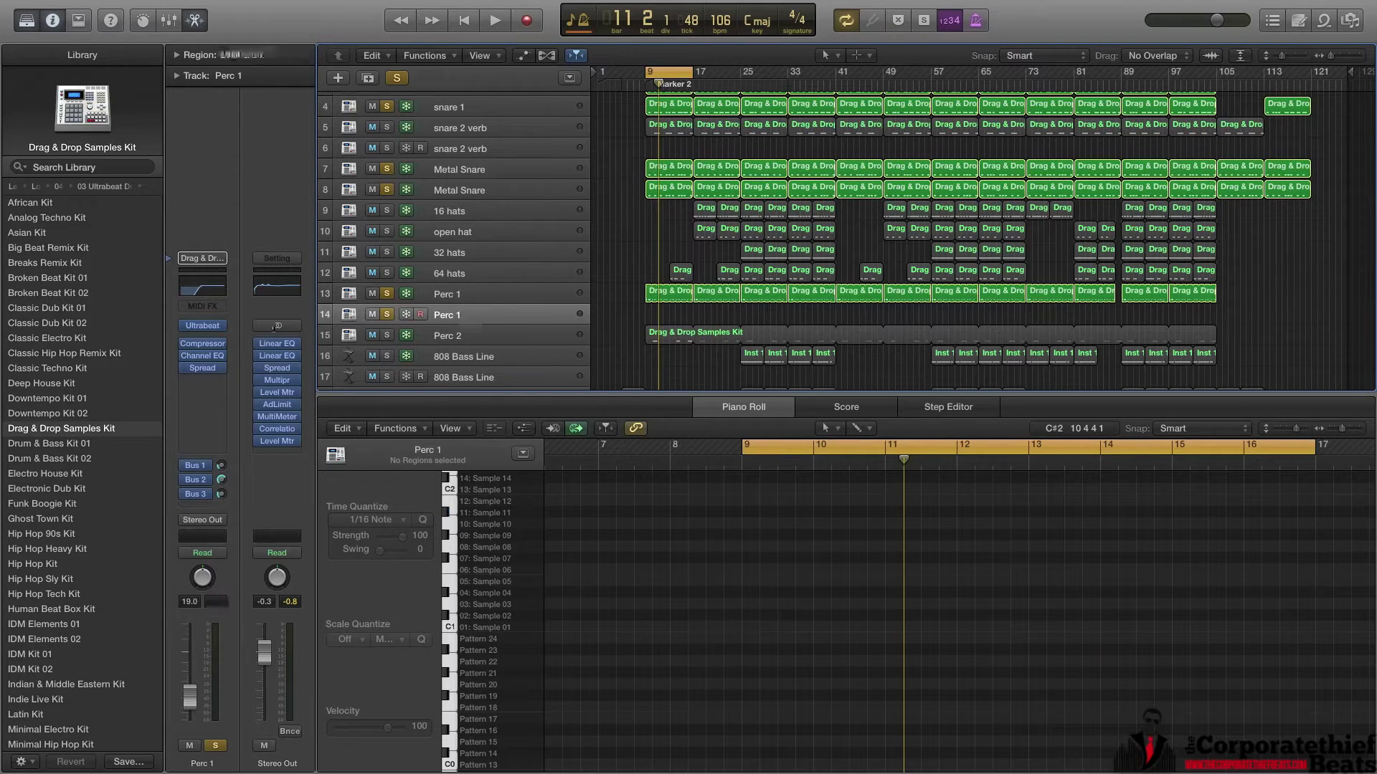
mouse_move(210, 331)
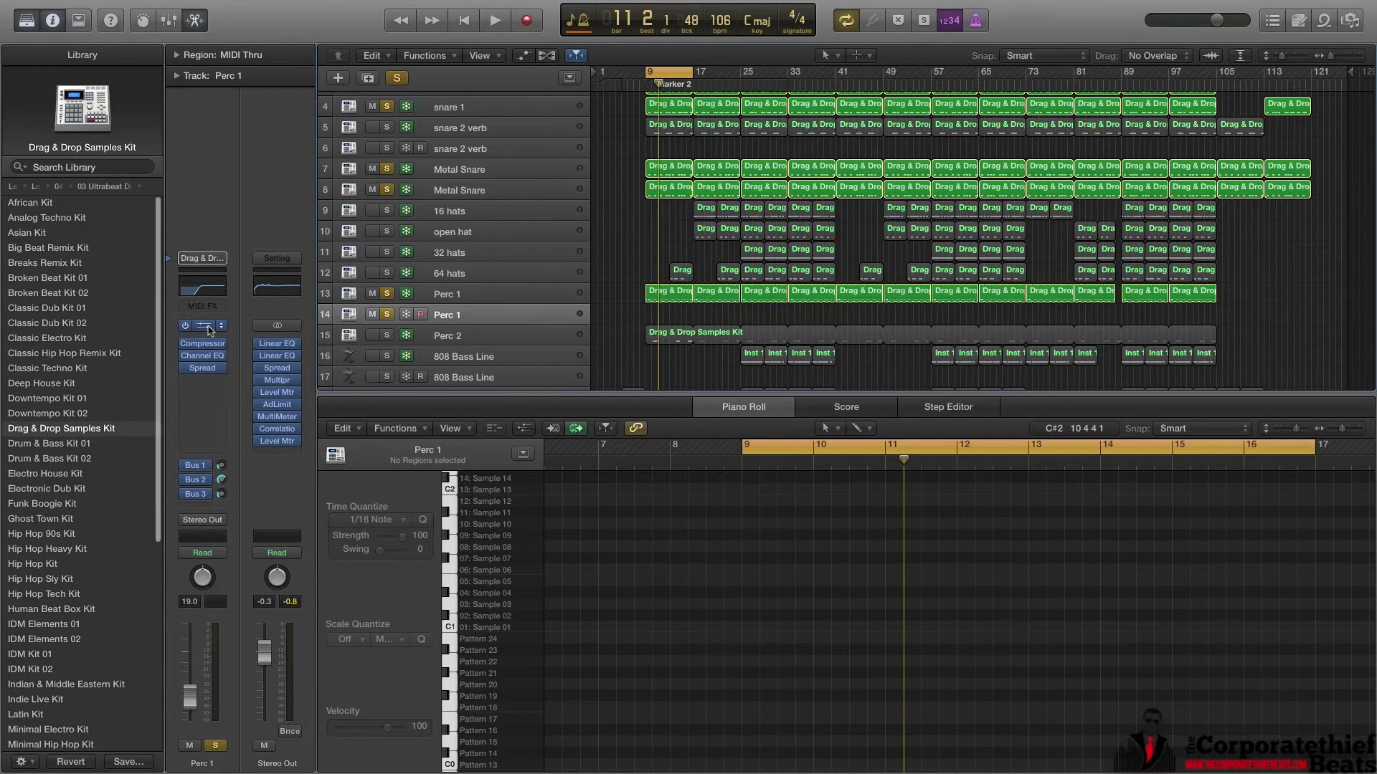
left_click(207, 327)
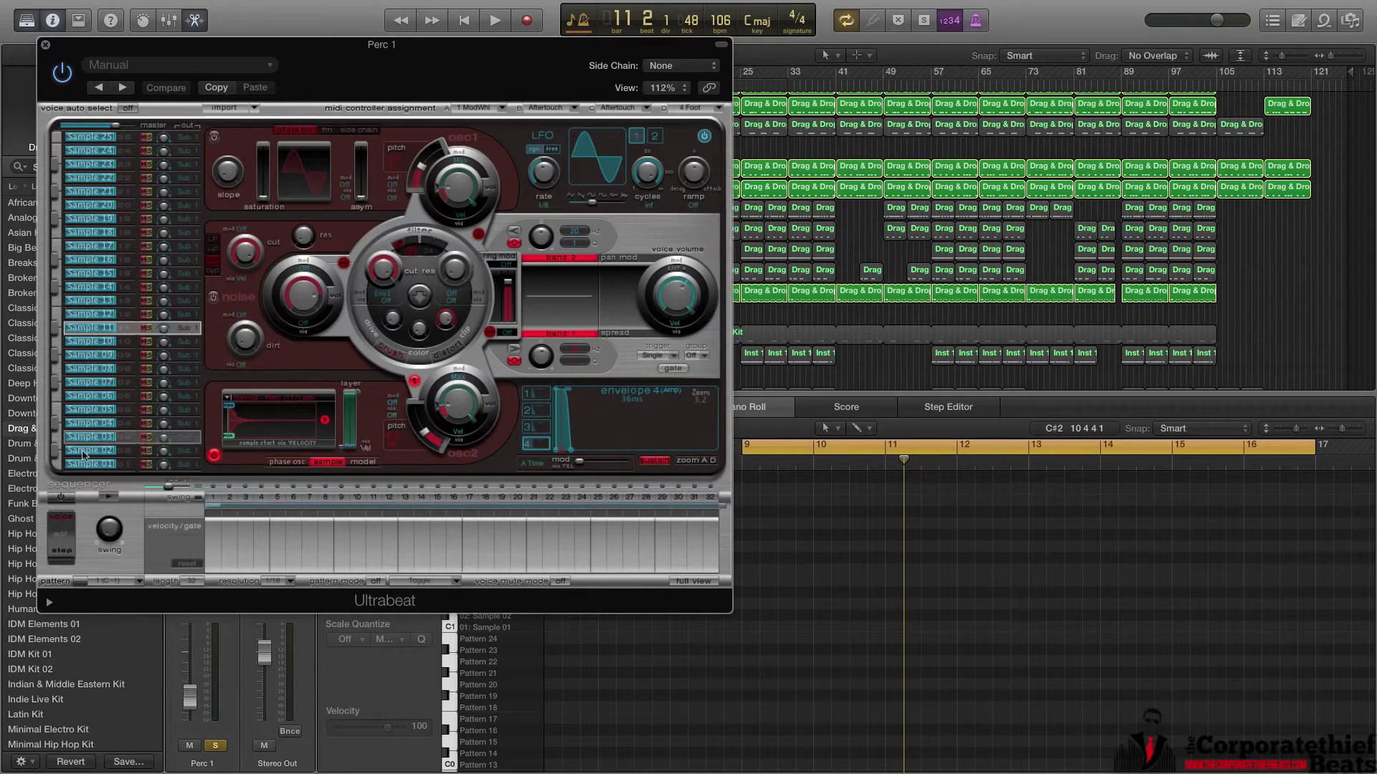
Audition Samples 02, 04, 07 and 11 in the duplicate Perc 1 track's Ultrabeat and close the instrument.
left_click(55, 453)
left_click(55, 425)
left_click(56, 384)
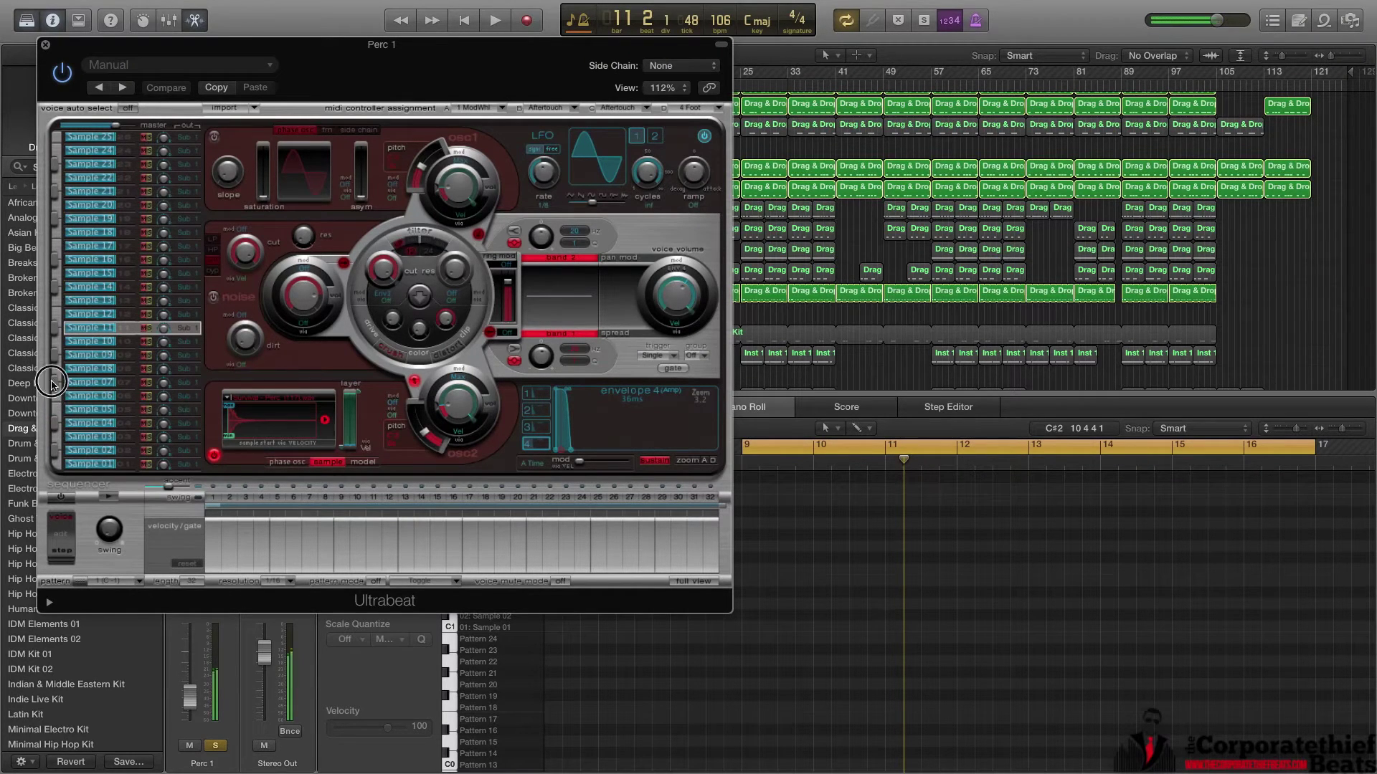
left_click(54, 329)
left_click(56, 329)
left_click(55, 329)
left_click(56, 329)
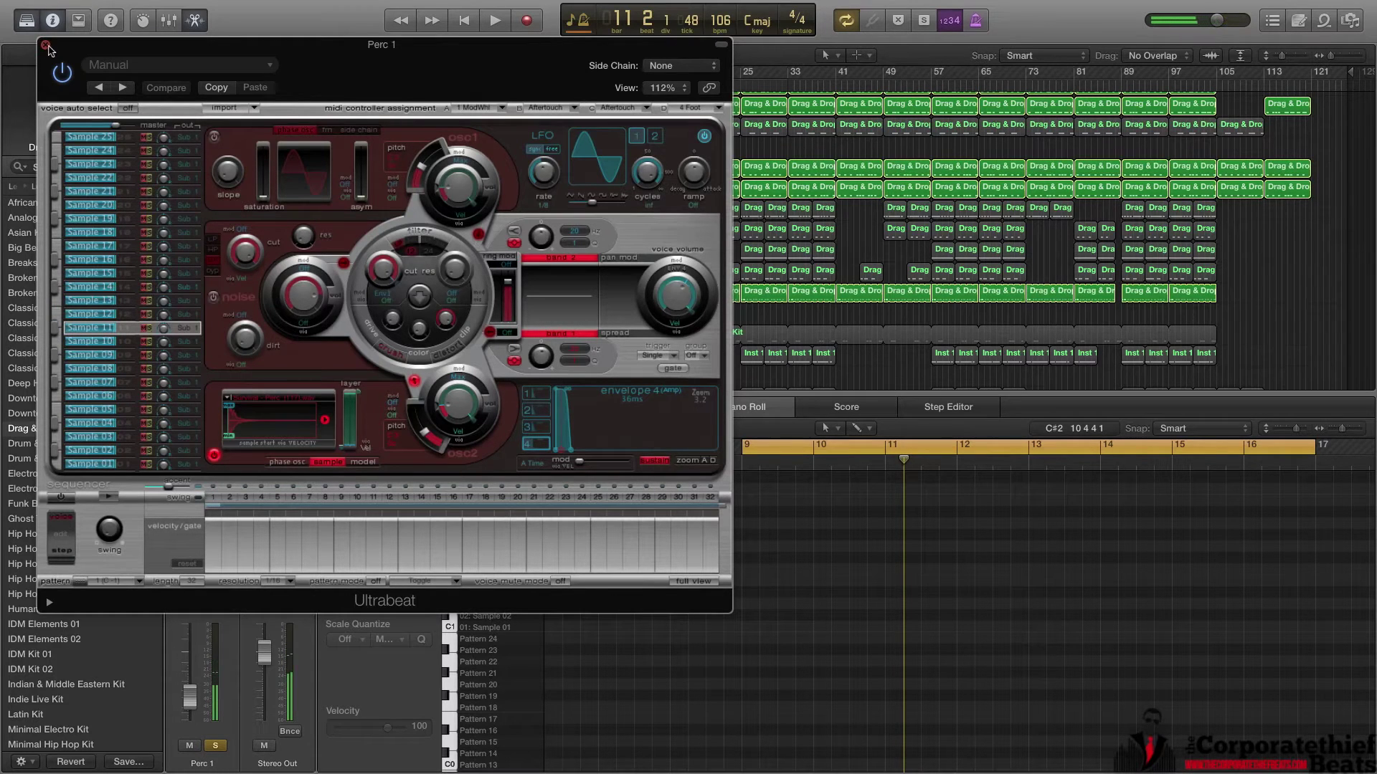
left_click(46, 46)
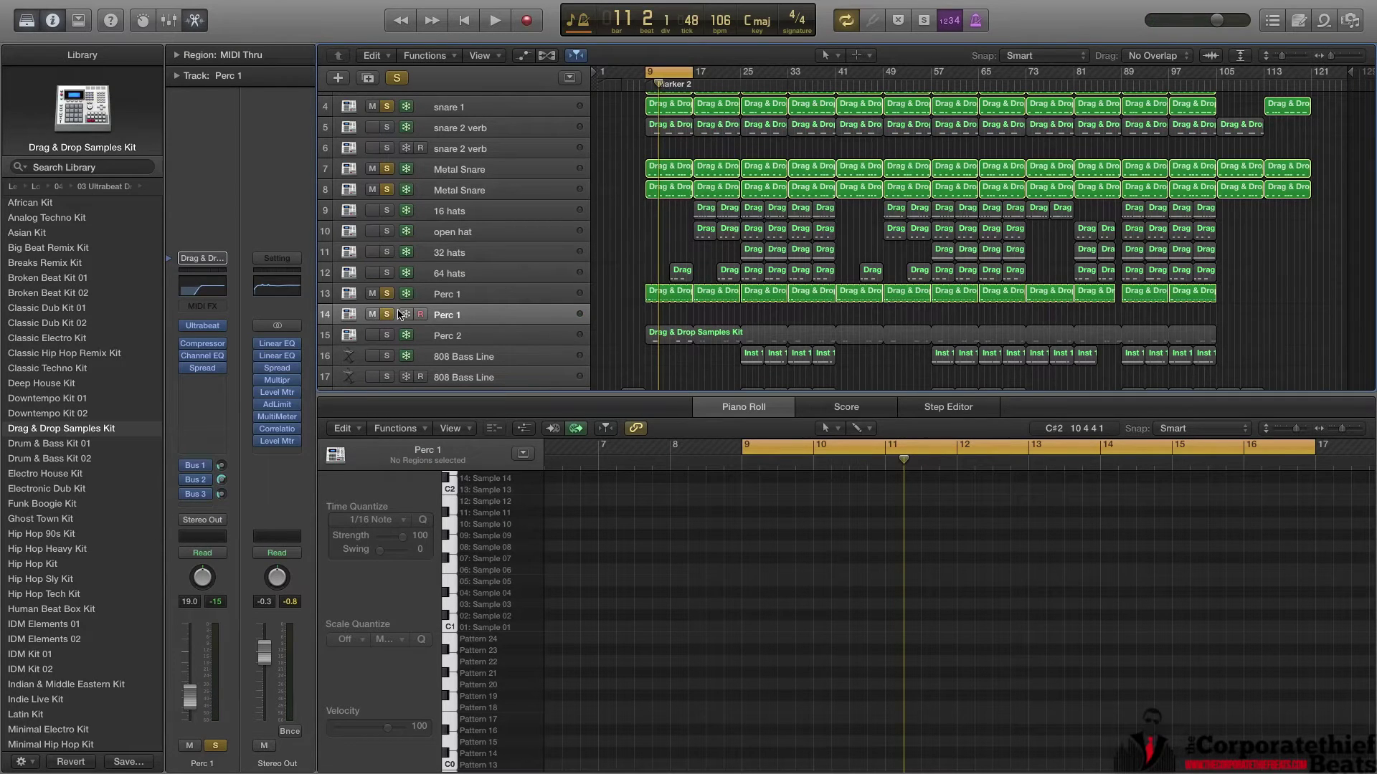
Inspect the Stereo Spread and Compressor settings on the duplicate Perc 1 track, closing each plug-in.
left_click(204, 368)
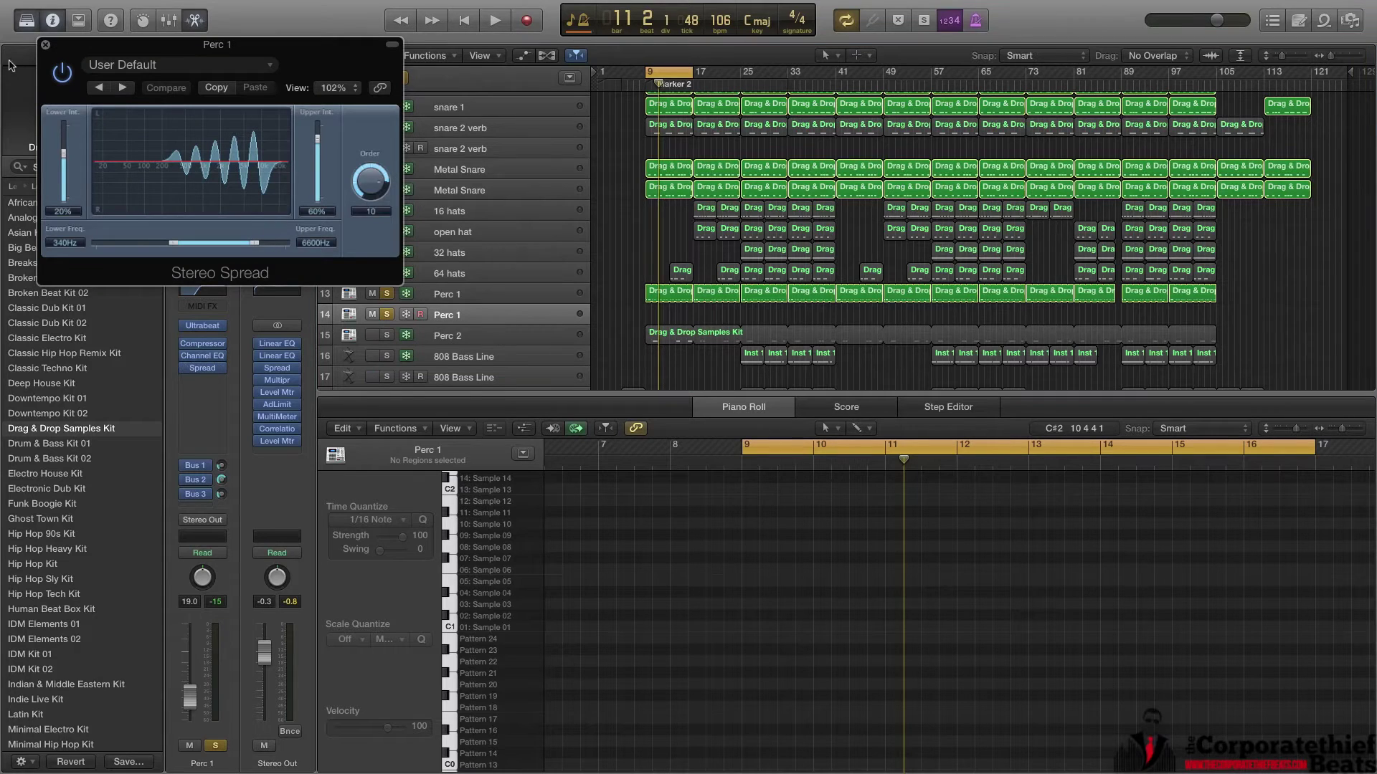
left_click(45, 44)
mouse_move(208, 361)
left_click(204, 350)
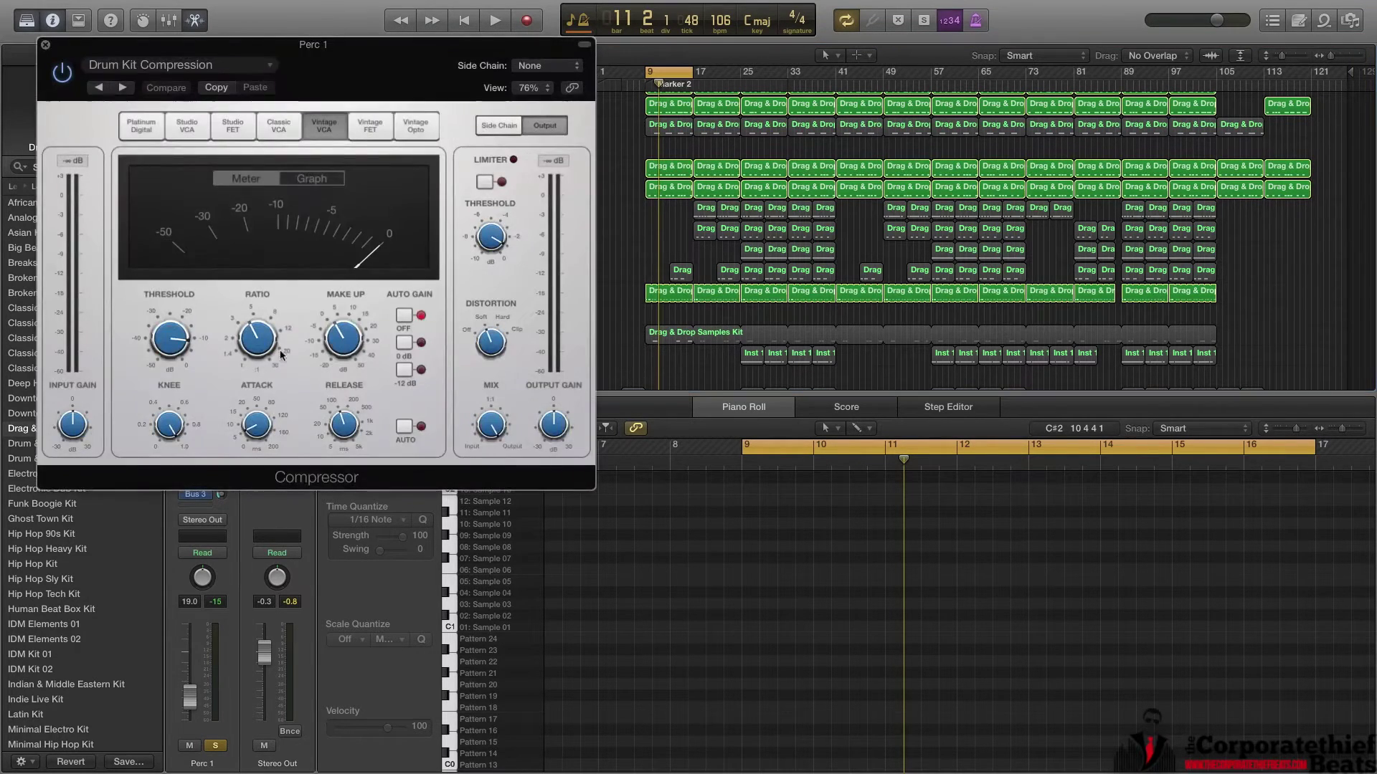
left_click(45, 45)
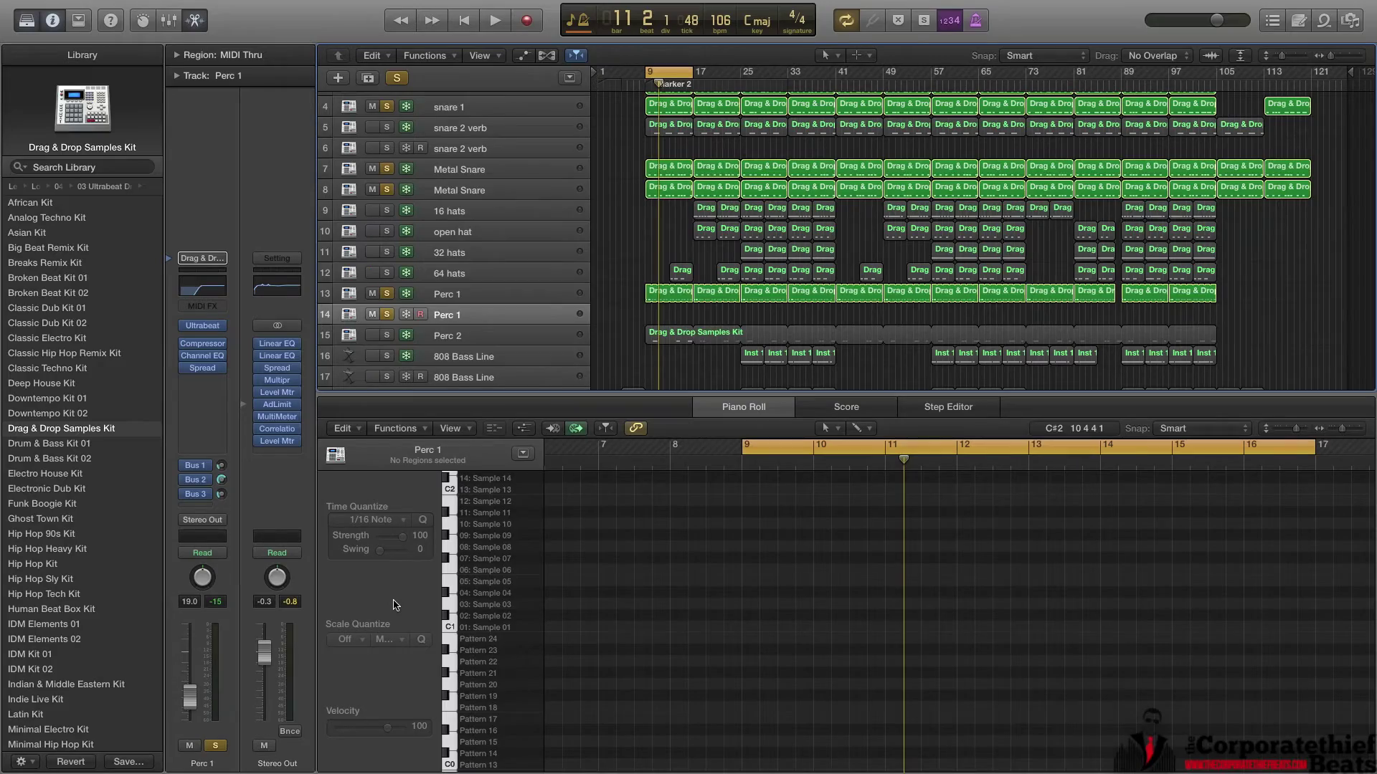
Show the mixer and inspect the Space Designer reverbs on the Bus 2 and Bus 1 channels, closing both.
key("x")
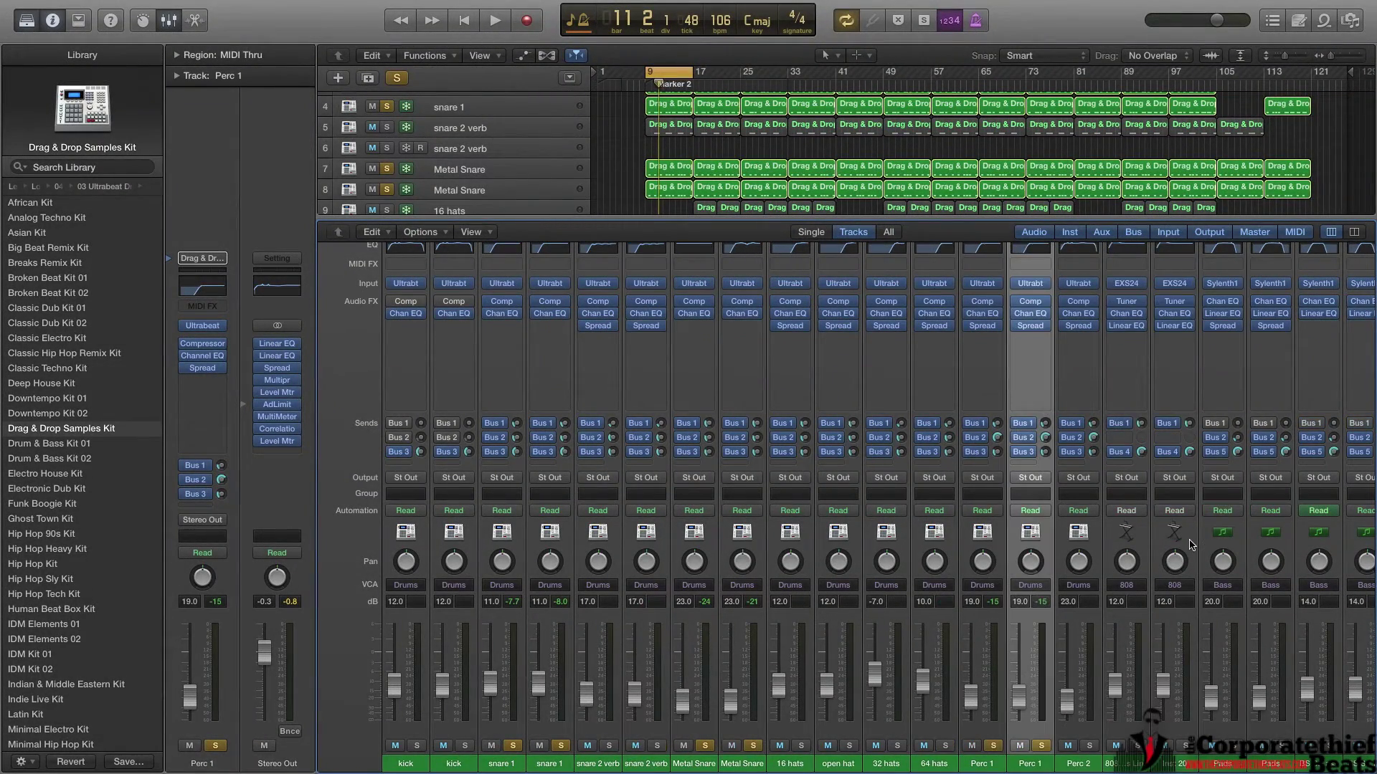
scroll(1190, 545, "right", 15)
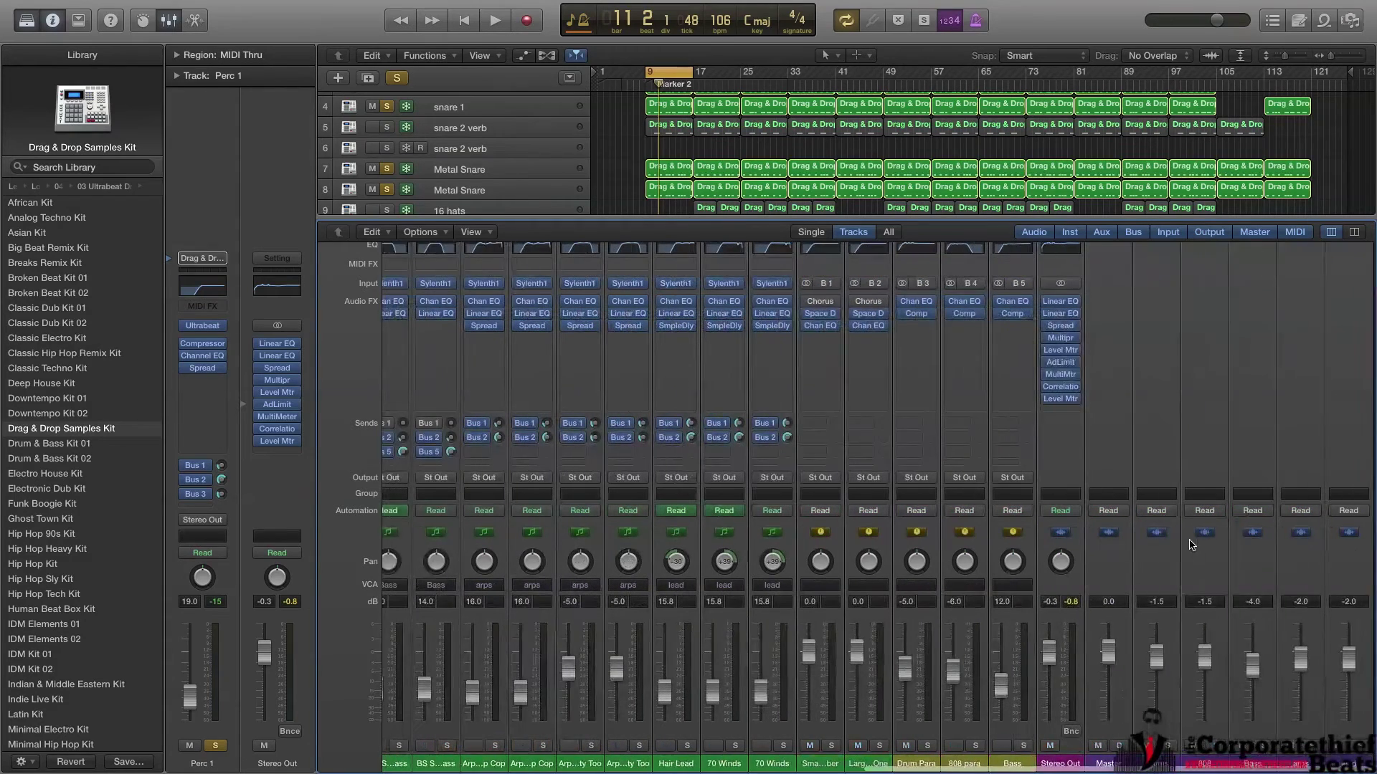
scroll(925, 445, "up", 3)
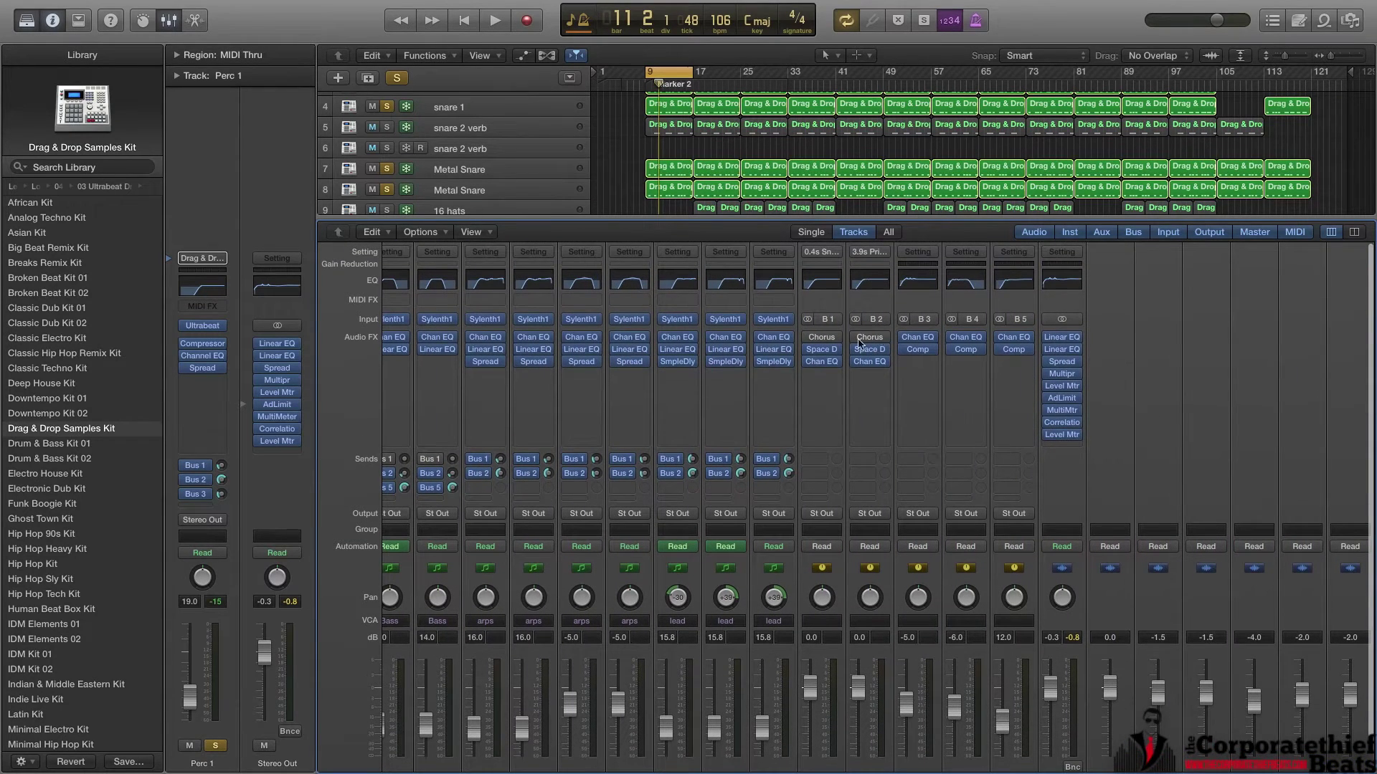
left_click(870, 352)
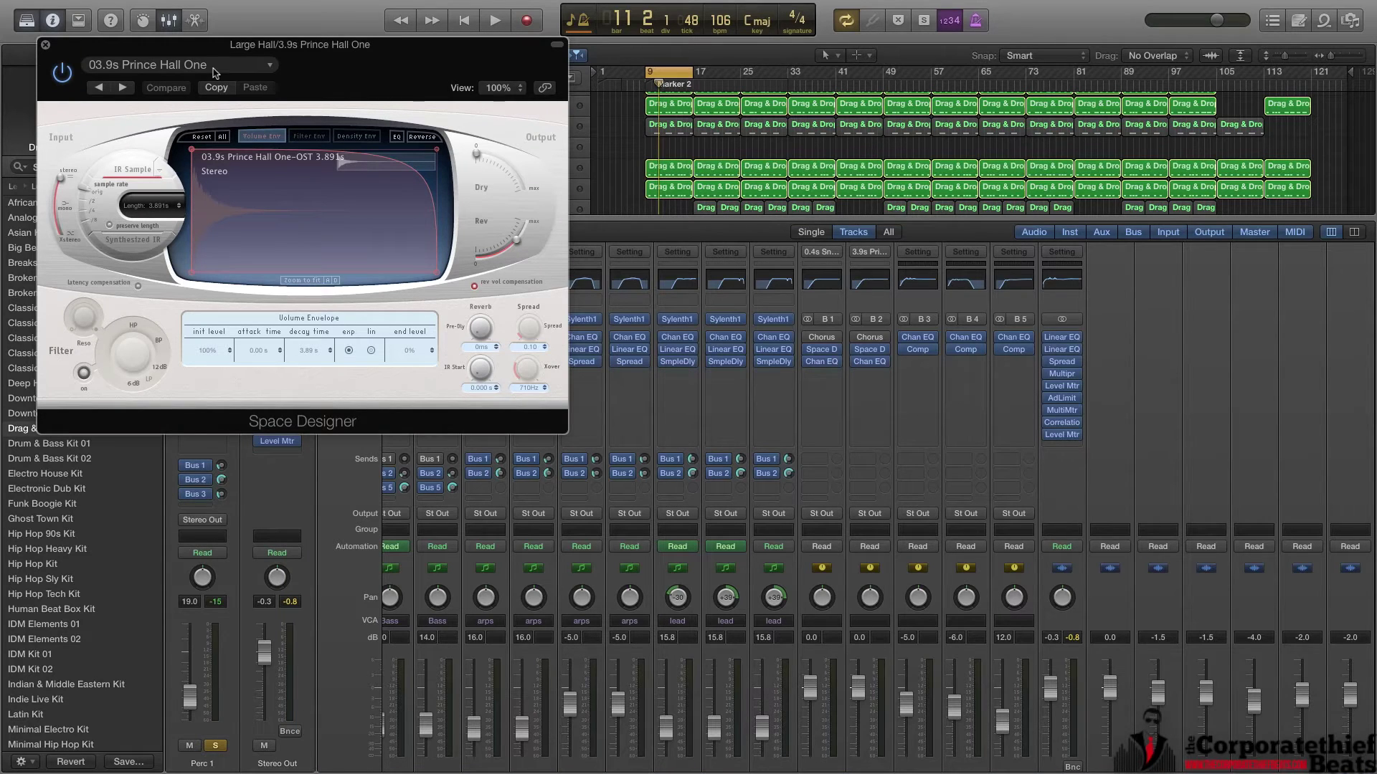
left_click(824, 351)
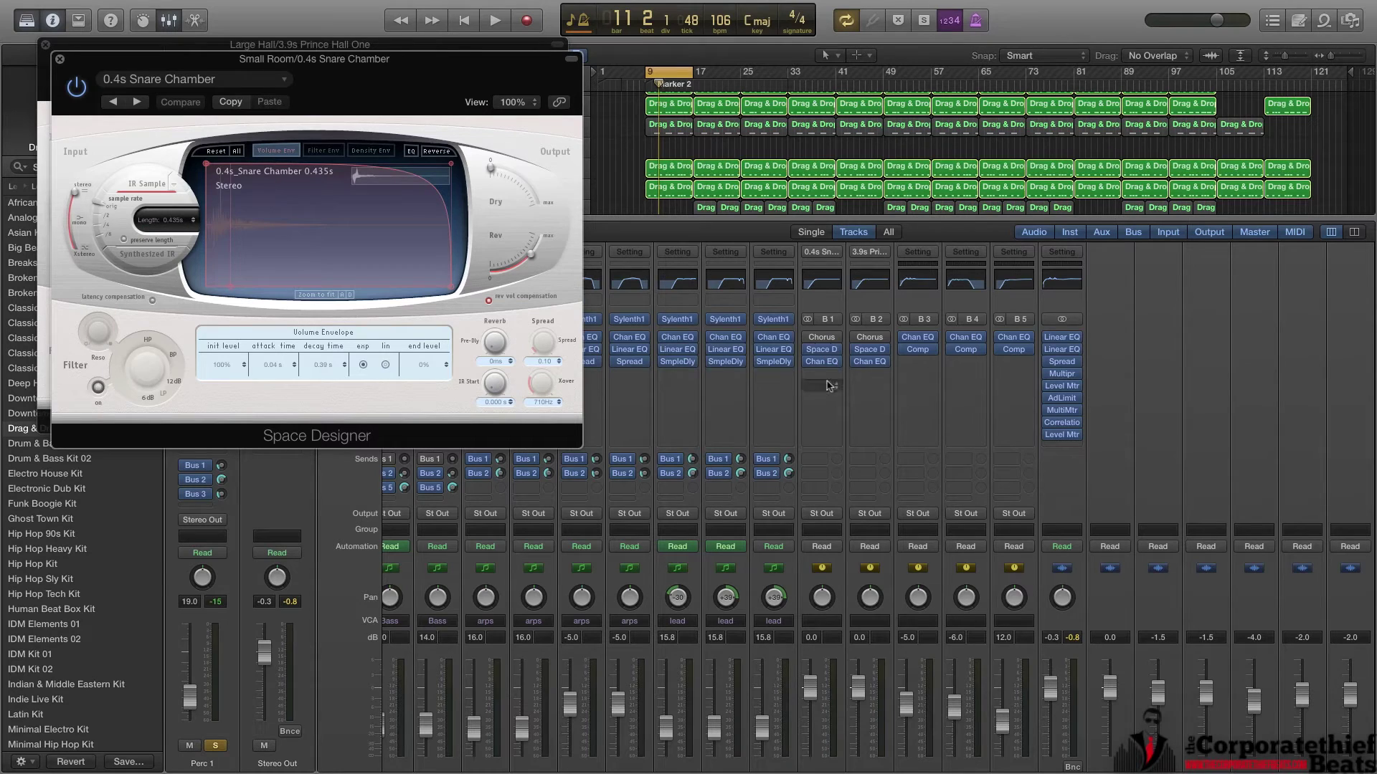
left_click(61, 59)
left_click(46, 44)
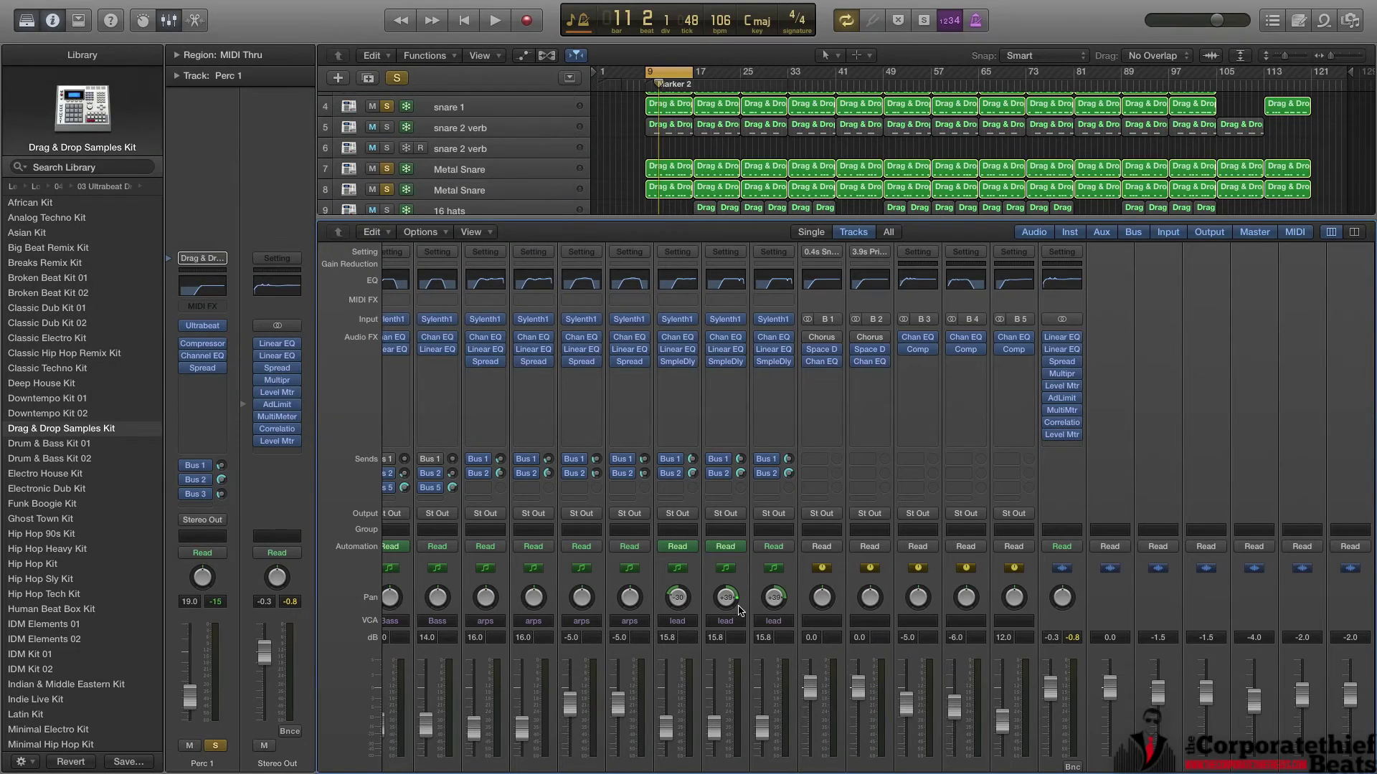
Reopen the Bus 1 and Bus 2 Space Designer reverbs and place their windows side by side for comparison.
scroll(740, 610, "left", 15)
scroll(1037, 517, "down", 1)
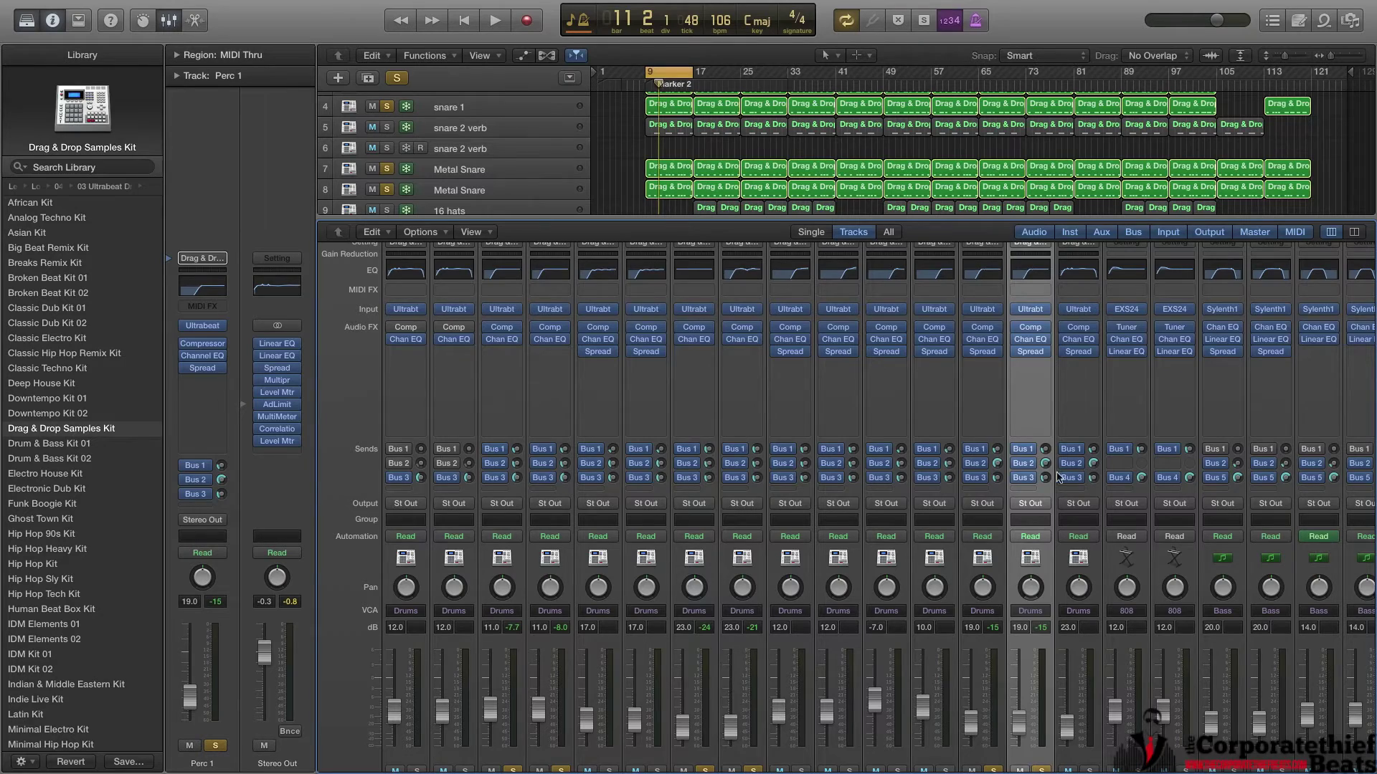
scroll(1058, 477, "right", 10)
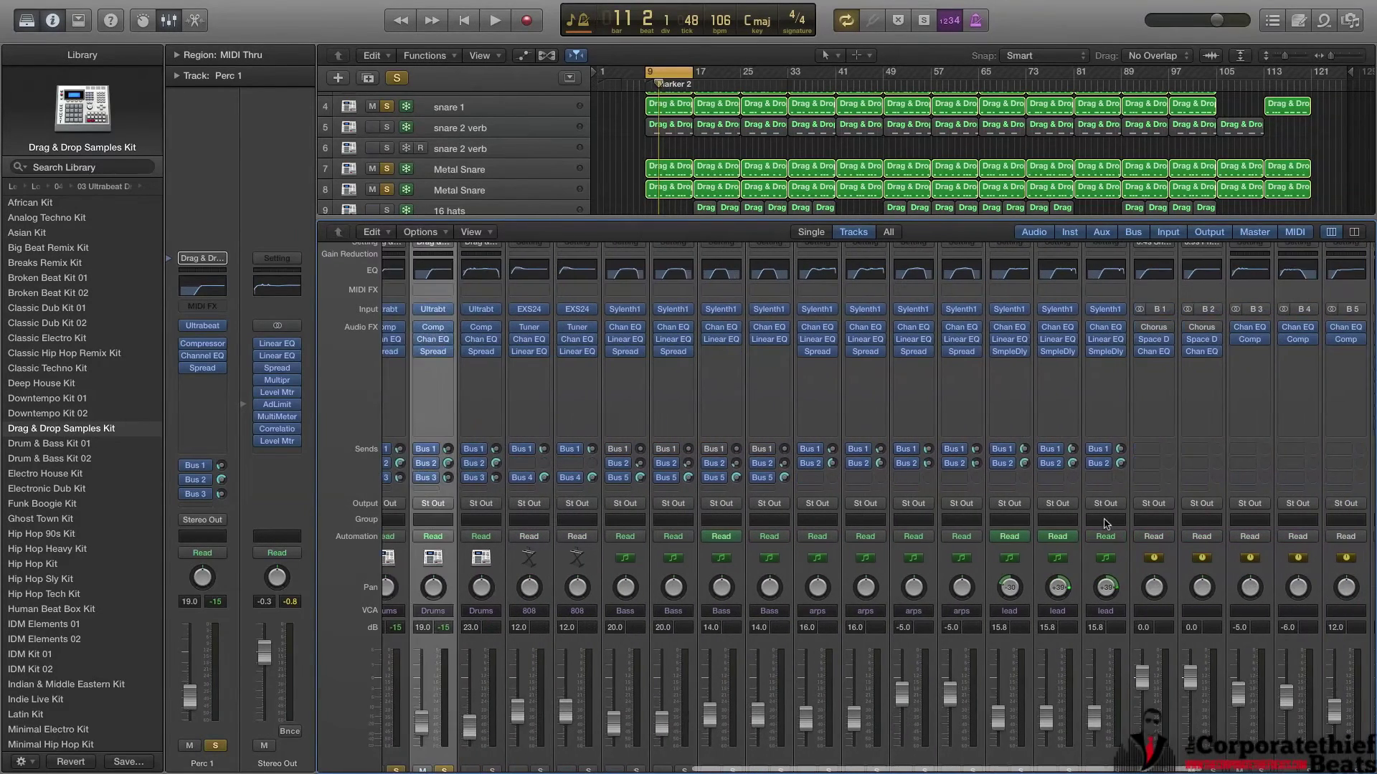
scroll(1105, 525, "right", 4)
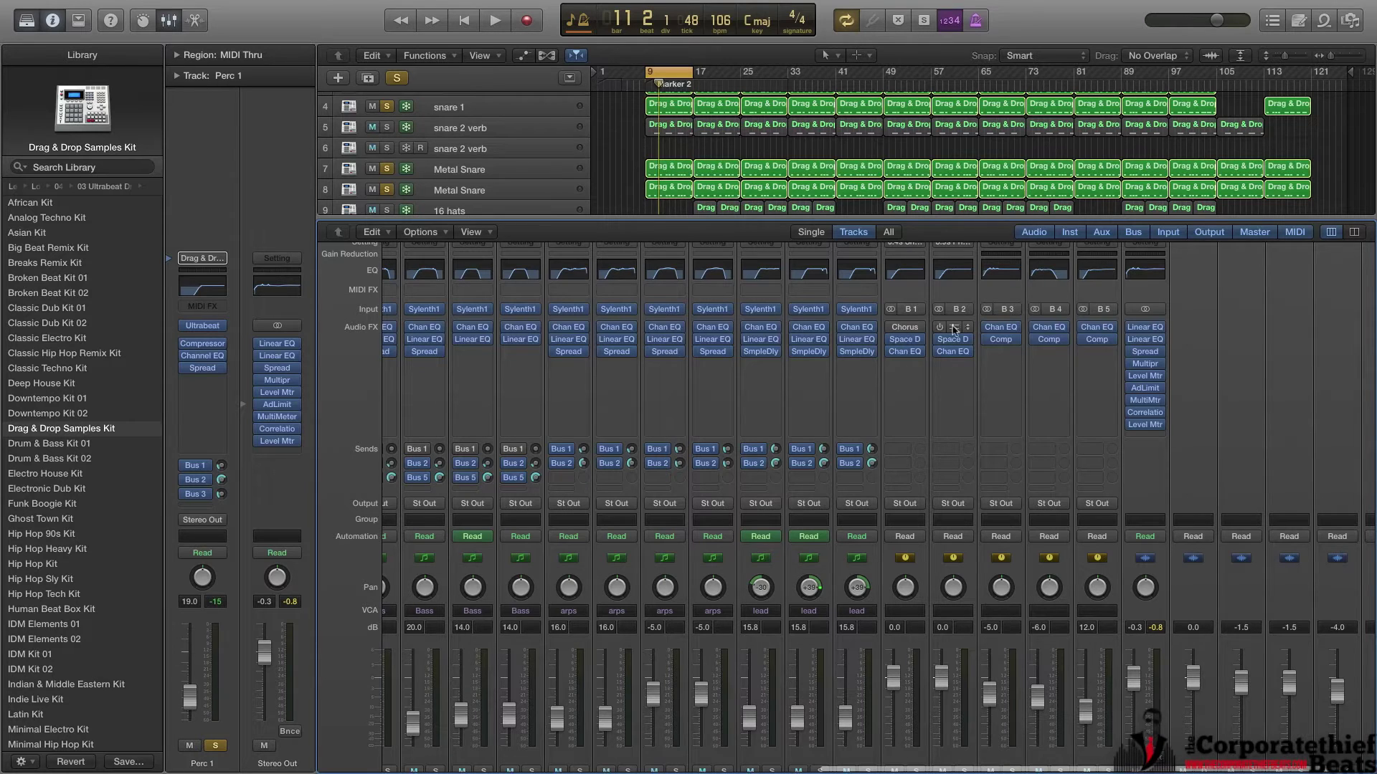
left_click(903, 340)
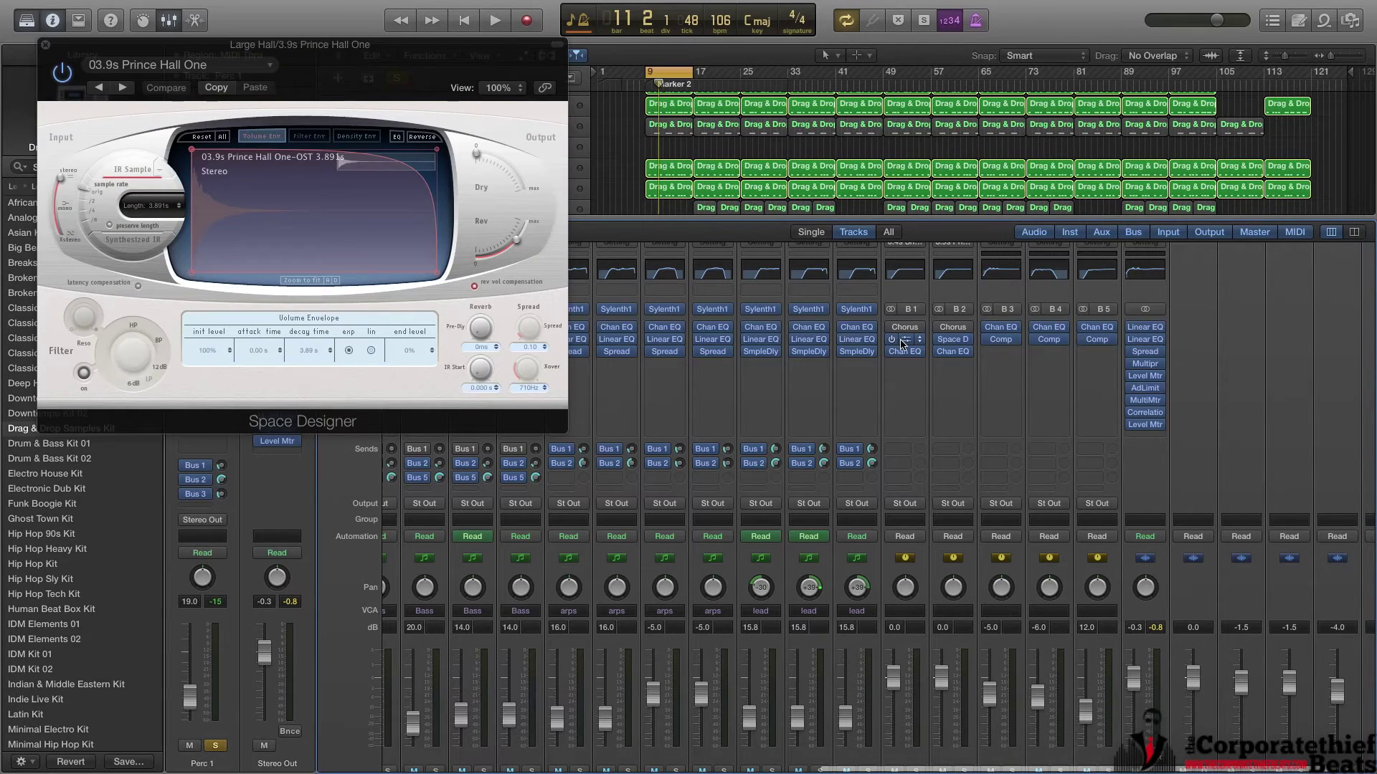
left_click(953, 339)
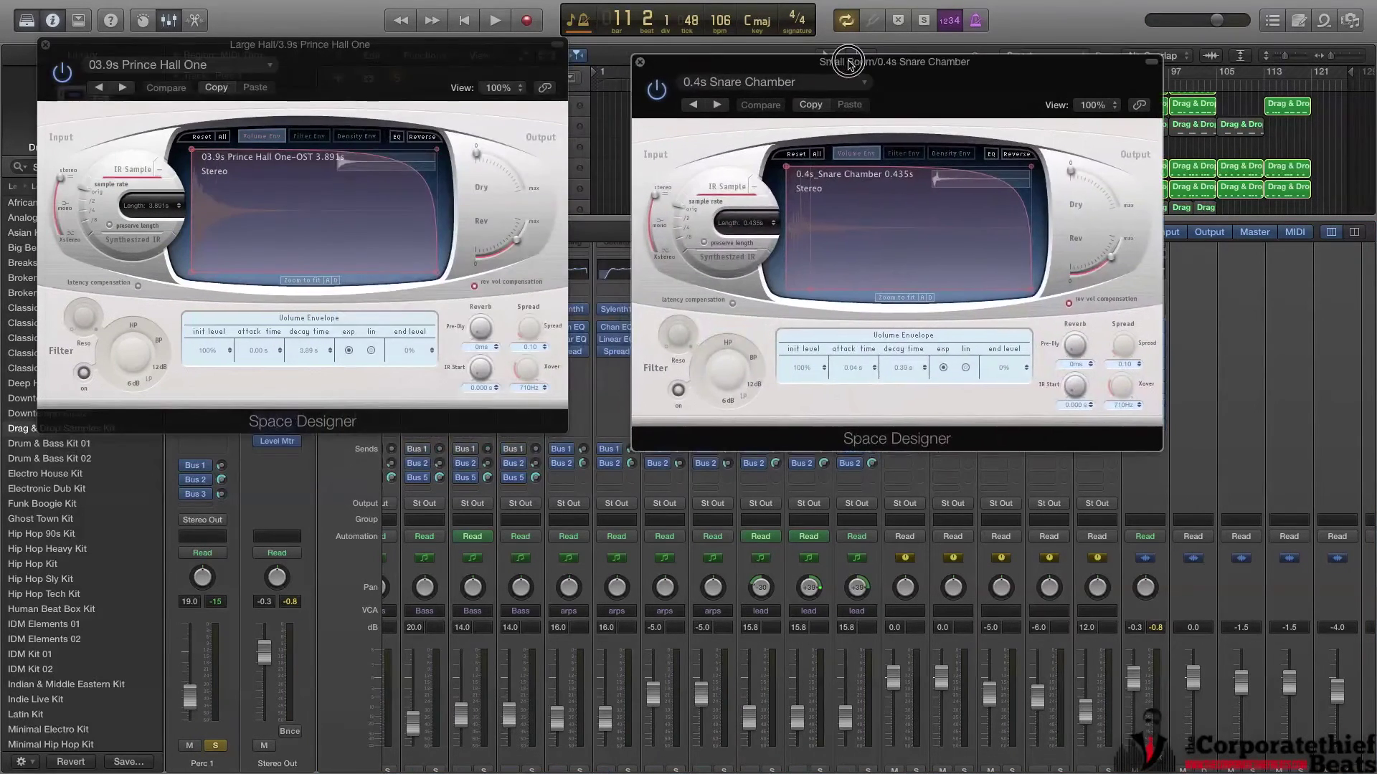
left_click_drag(849, 63, 844, 57)
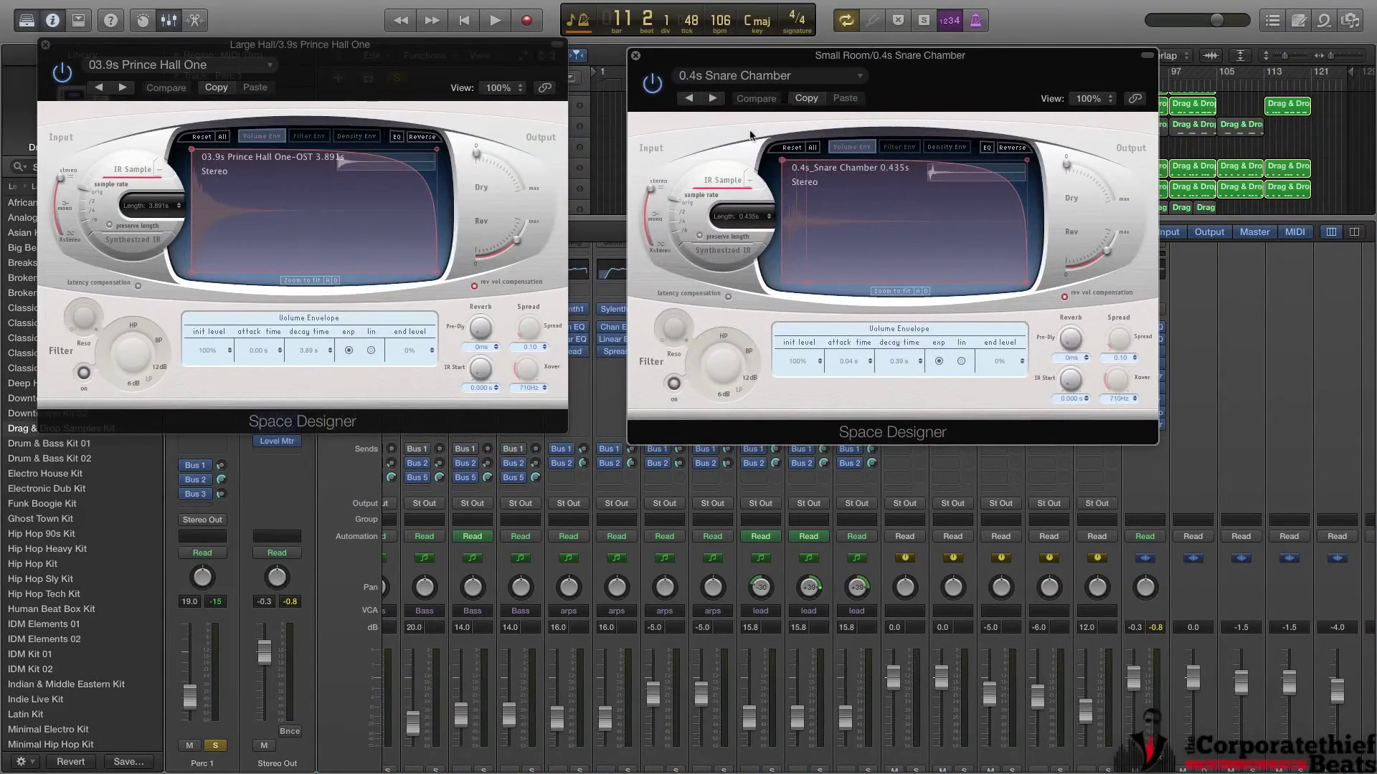
Browse the preset categories of the Small Room reverb without changing its setting and close both Space Designer windows.
left_click(797, 77)
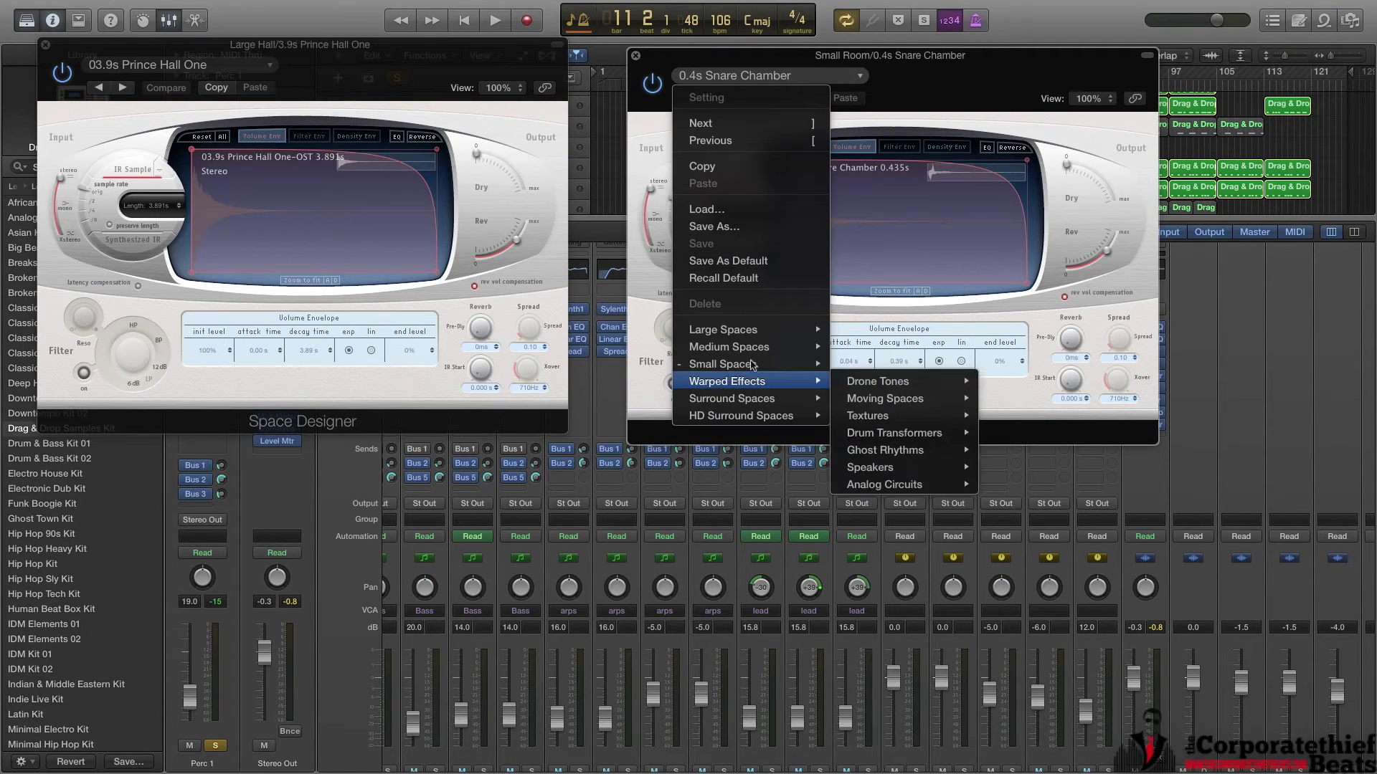
mouse_move(756, 352)
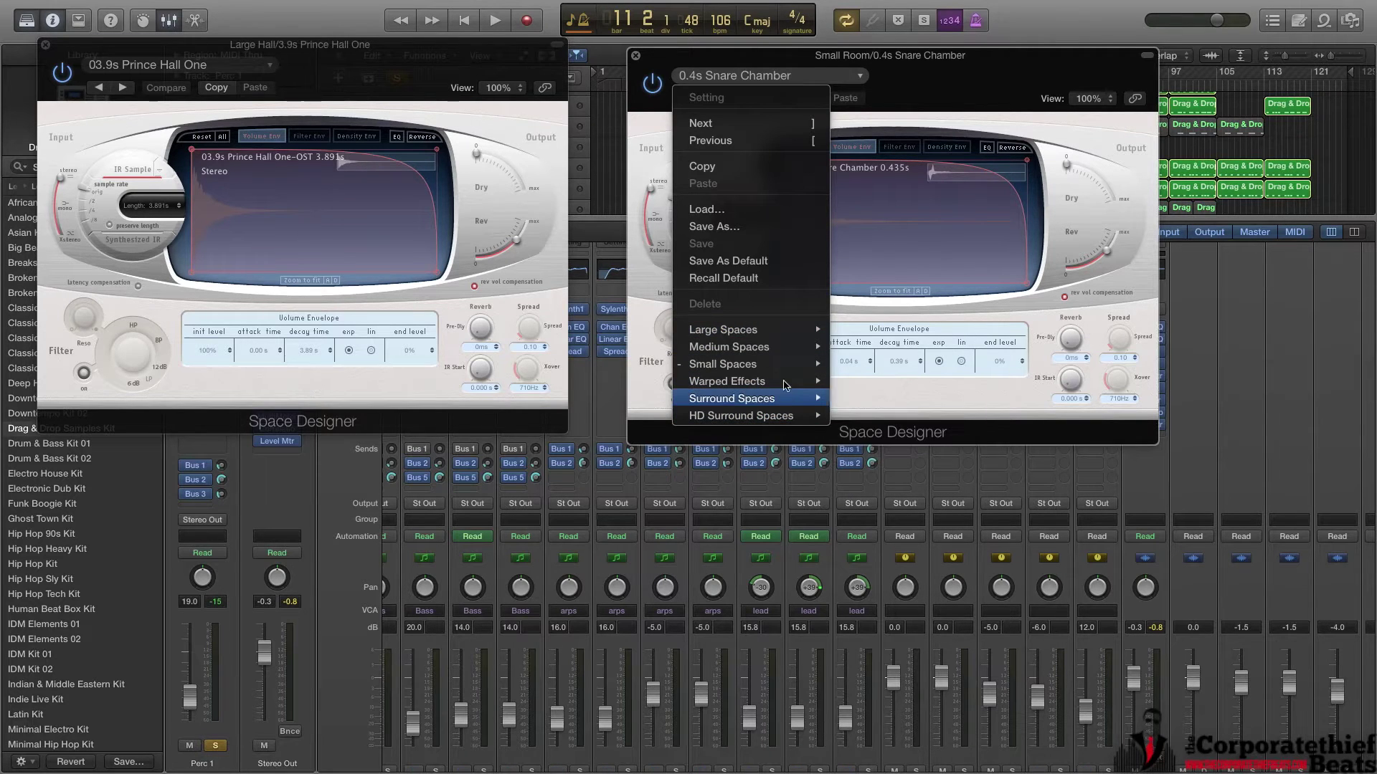
left_click(1010, 66)
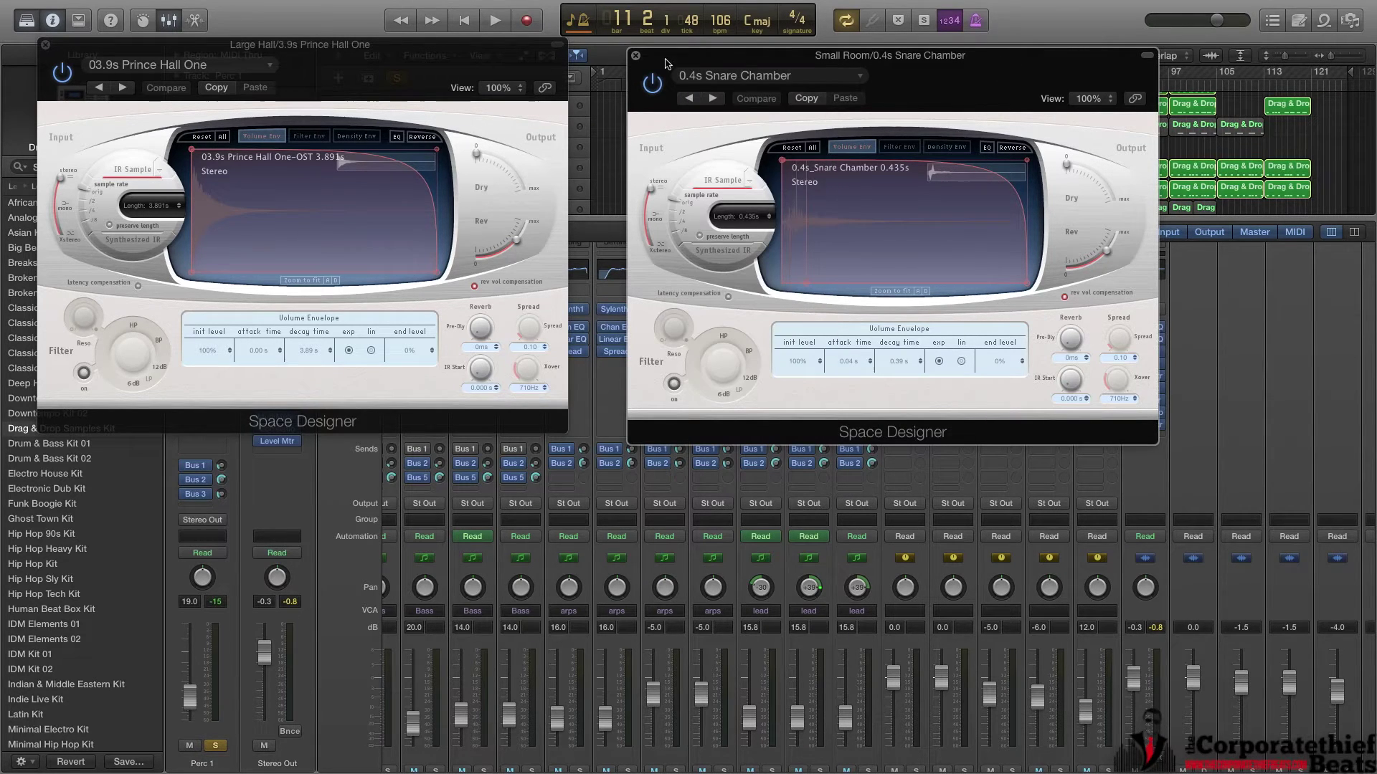
left_click(636, 56)
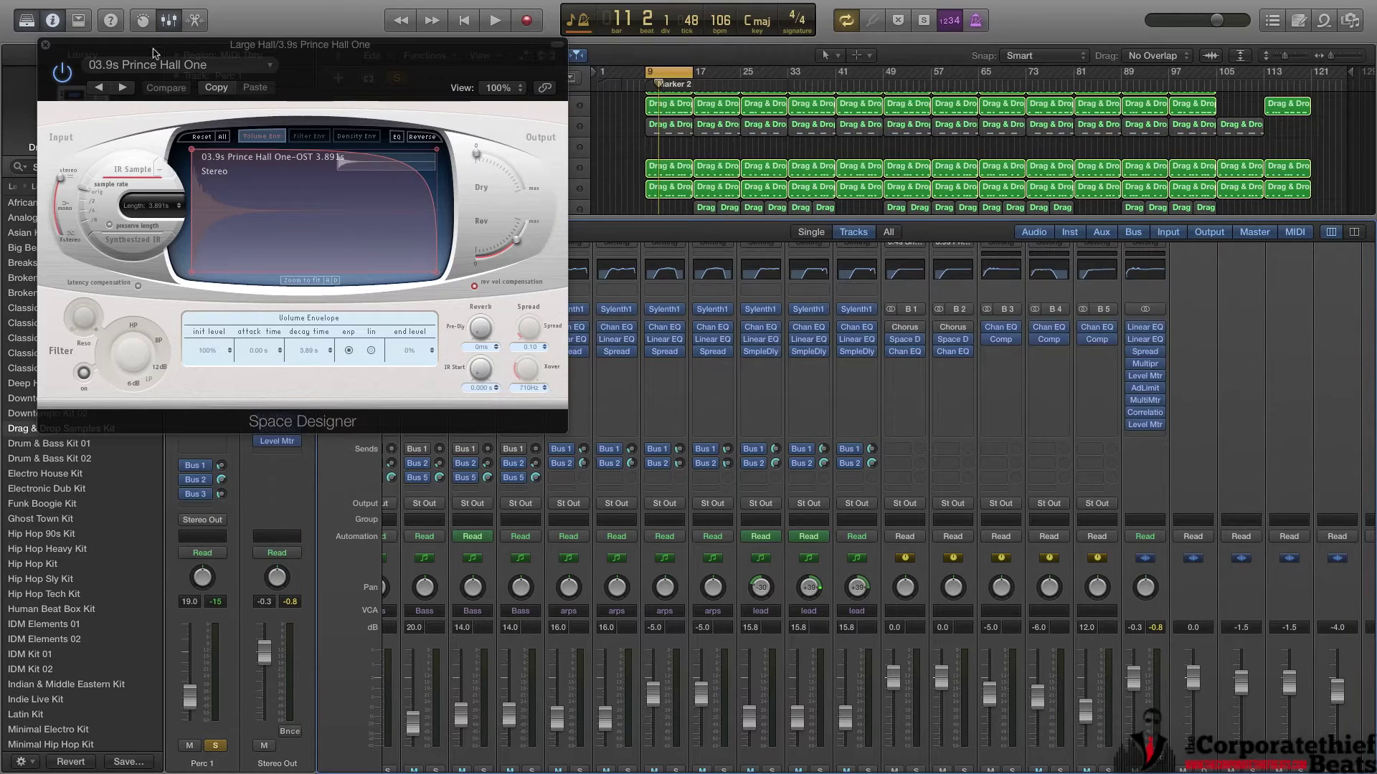
left_click(45, 44)
Review the Perc 1 bus sends against the bus channels in the mixer and play the soloed tracks from bar 9.
scroll(662, 636, "left", 3)
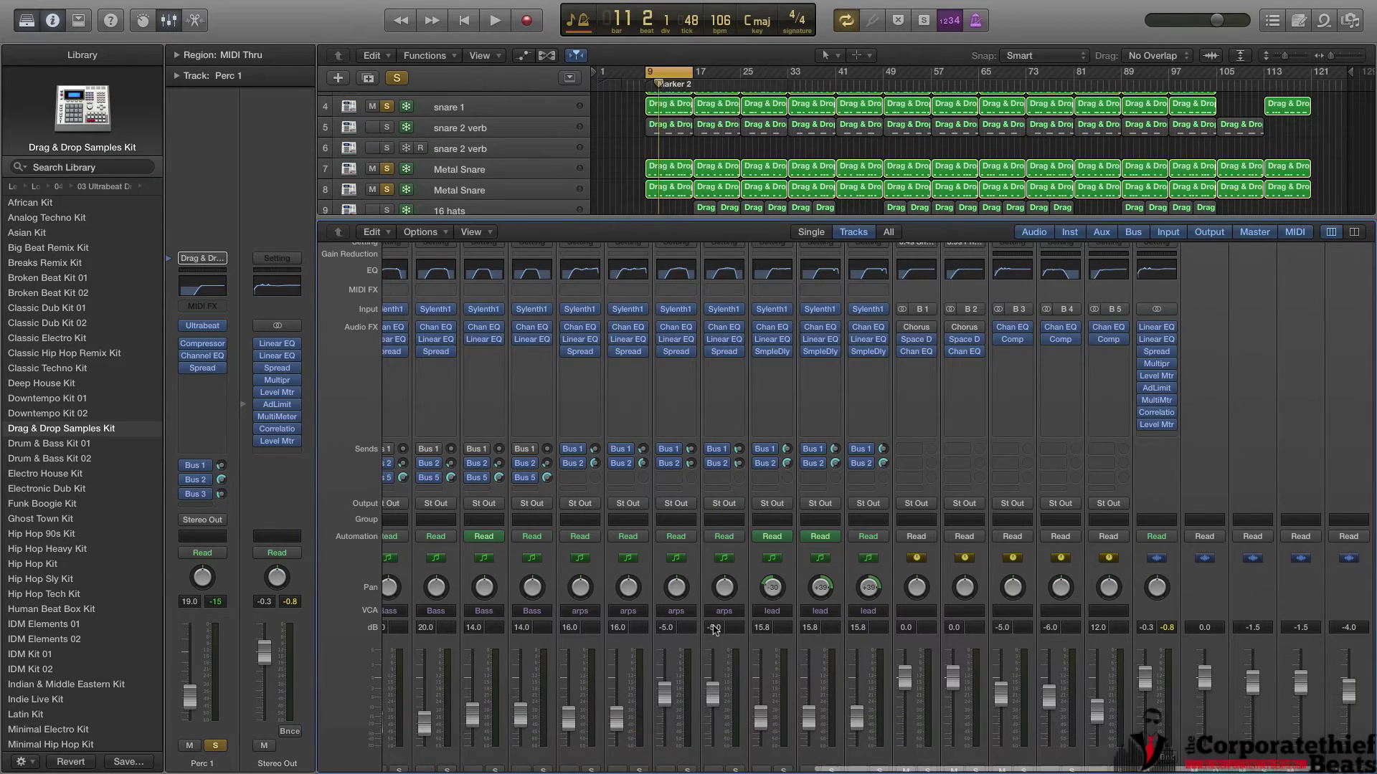
scroll(661, 636, "left", 5)
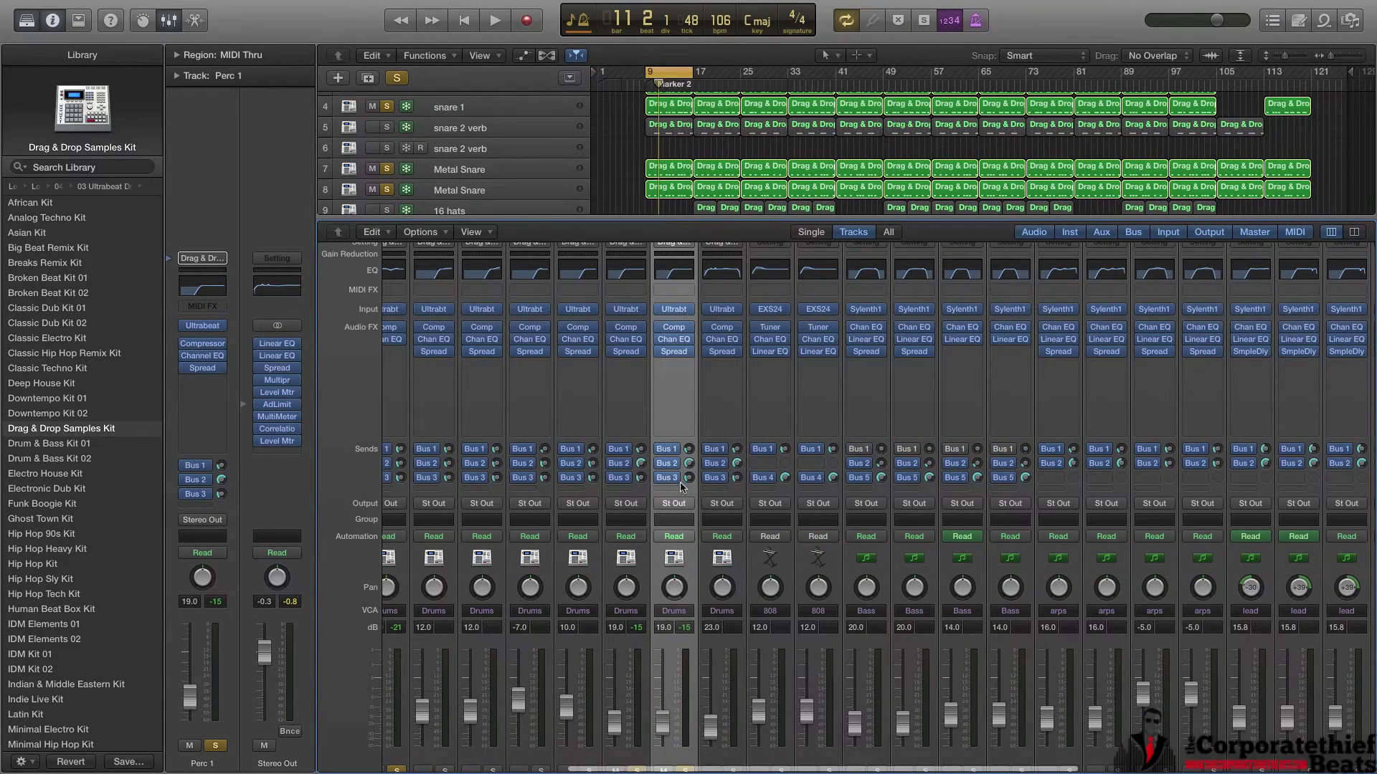
scroll(1323, 640, "right", 10)
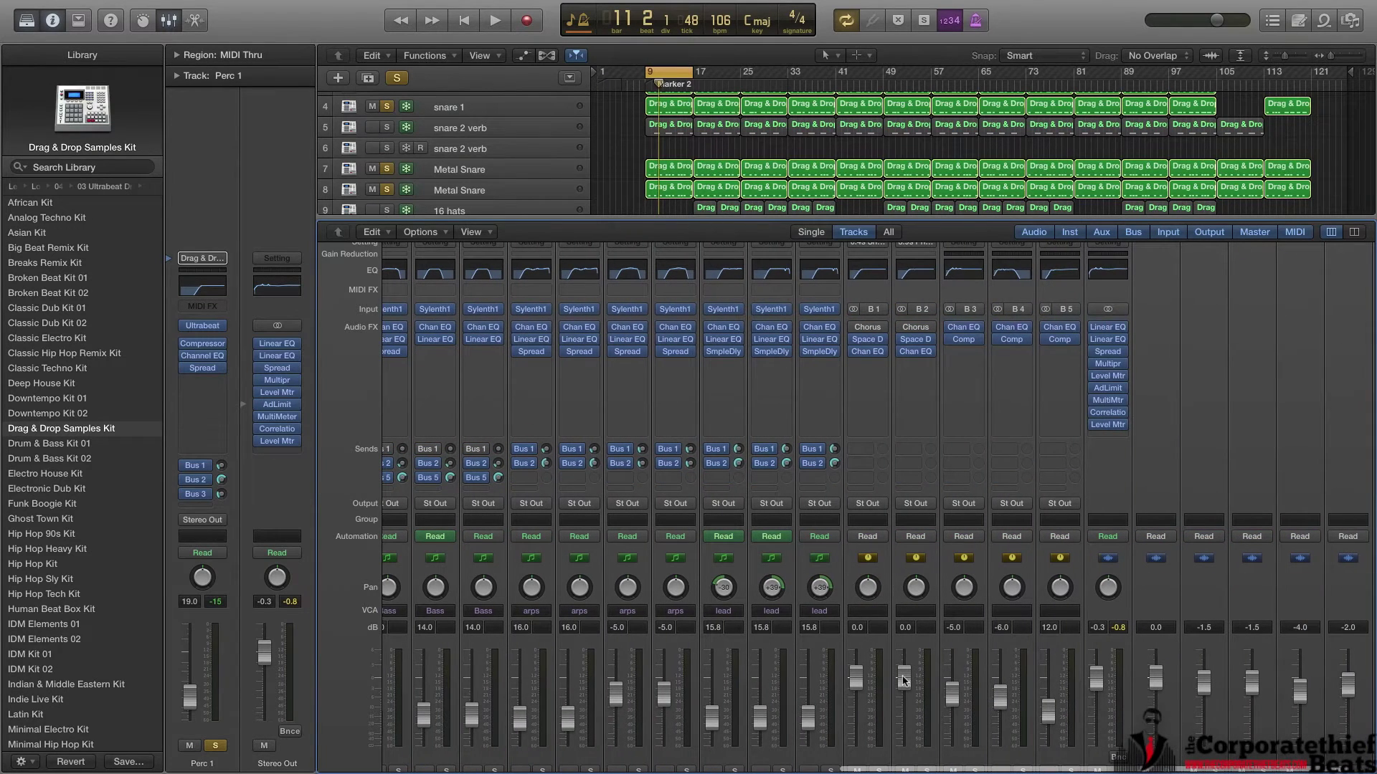
scroll(884, 675, "left", 10)
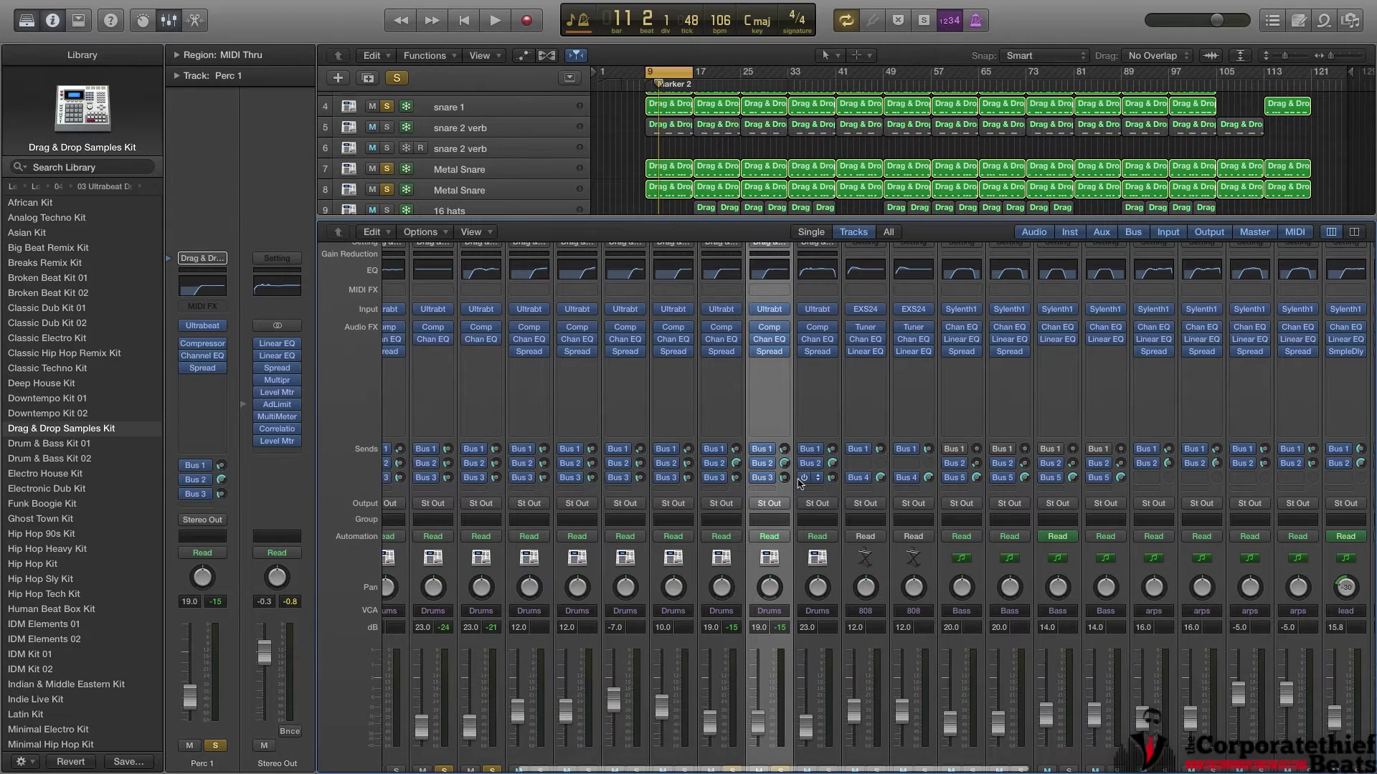
scroll(789, 470, "down", 1)
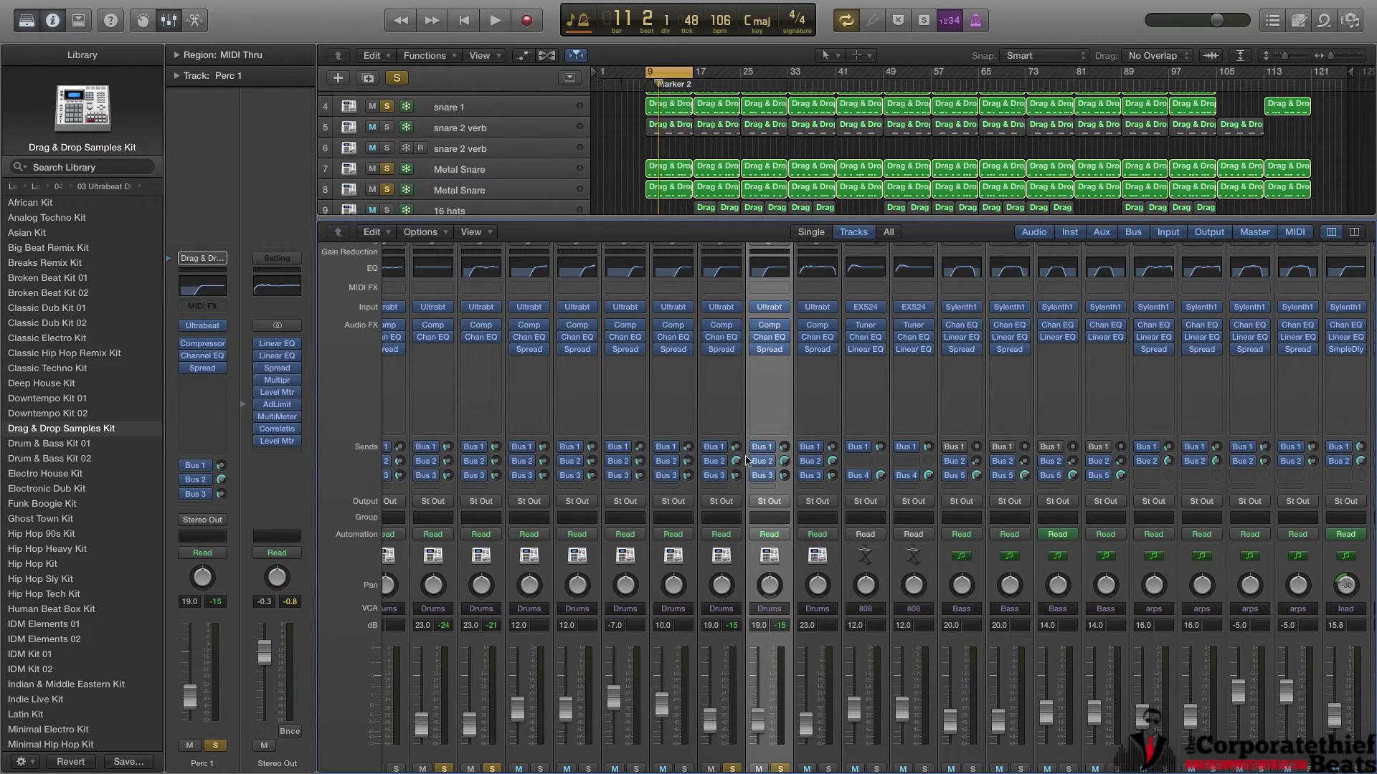
left_click(642, 86)
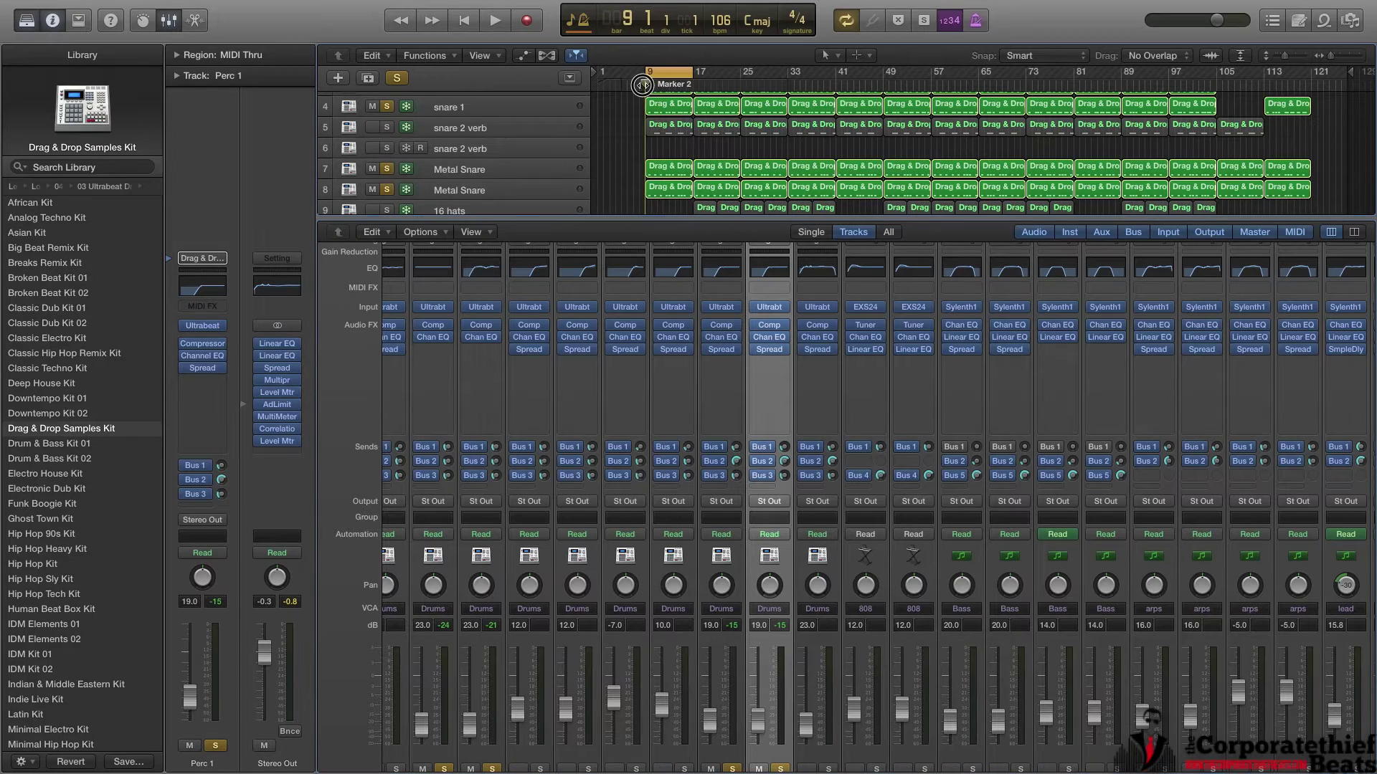
key("space")
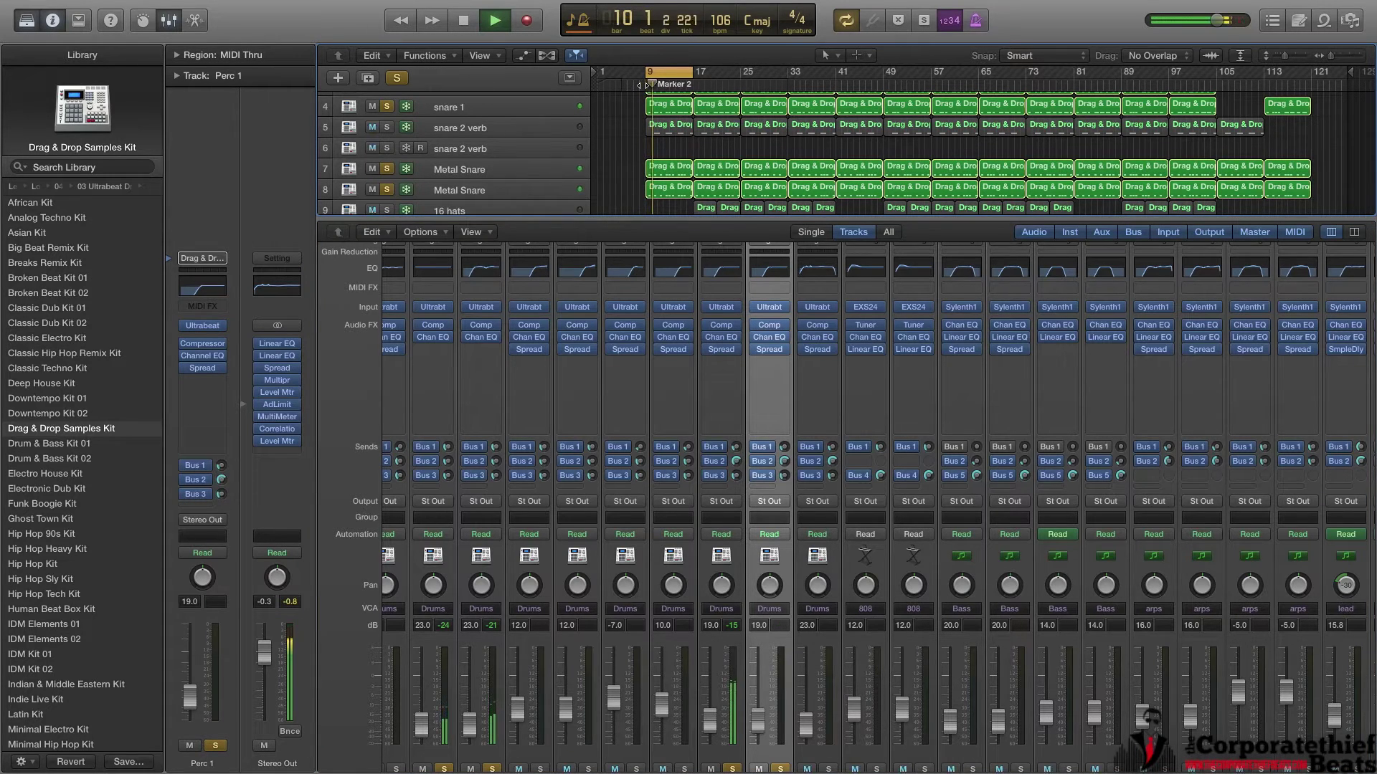
Hide the mixer, add Perc 2 to the solo, play from bar 9 and stop the transport.
key("x")
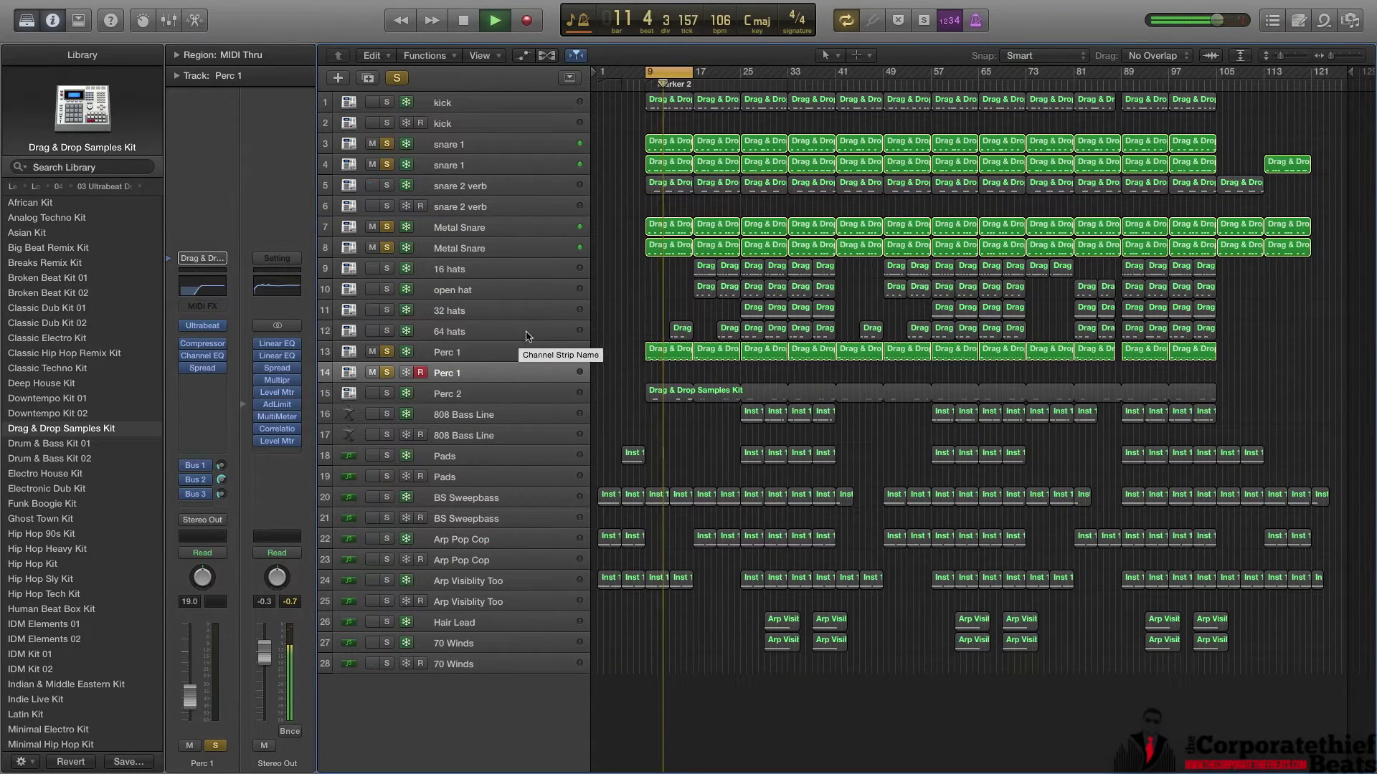
left_click(386, 393)
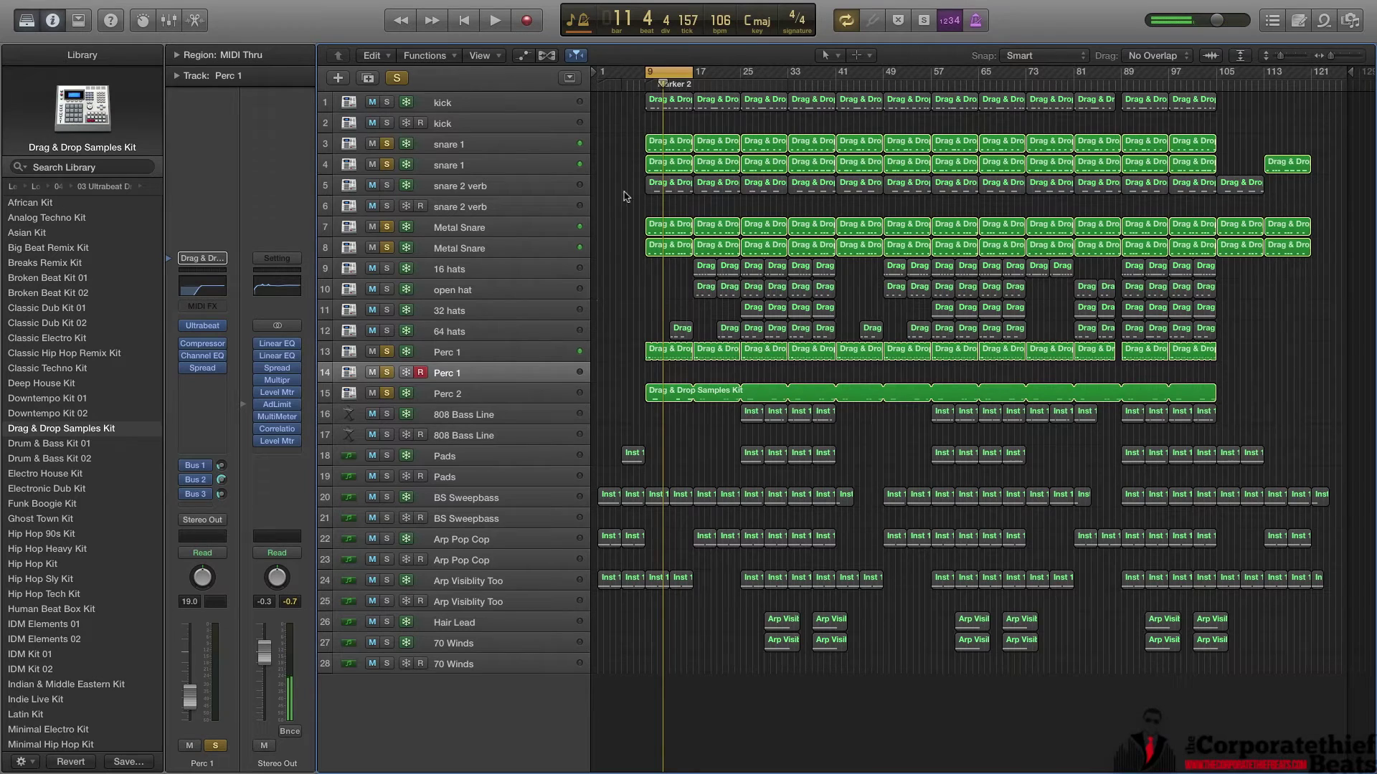
left_click(641, 87)
key("space")
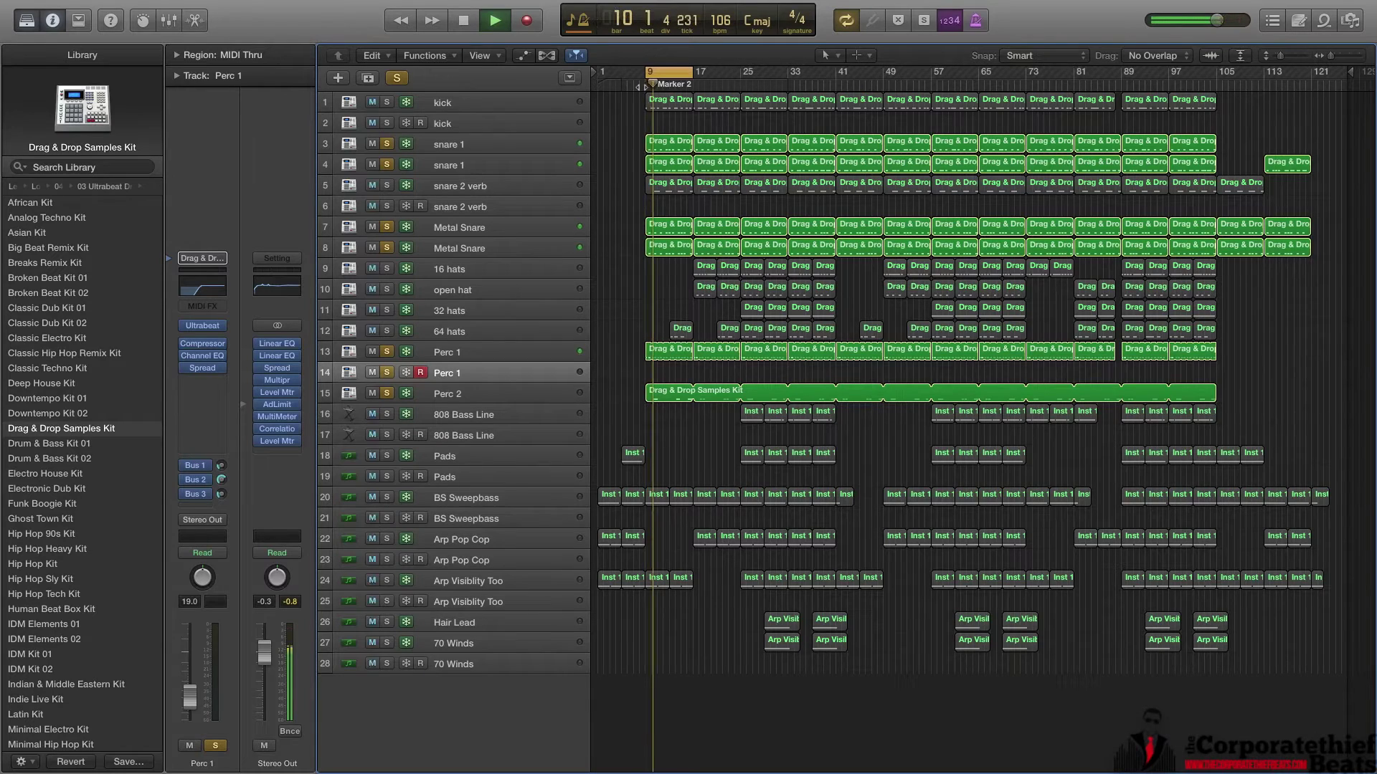
key("space")
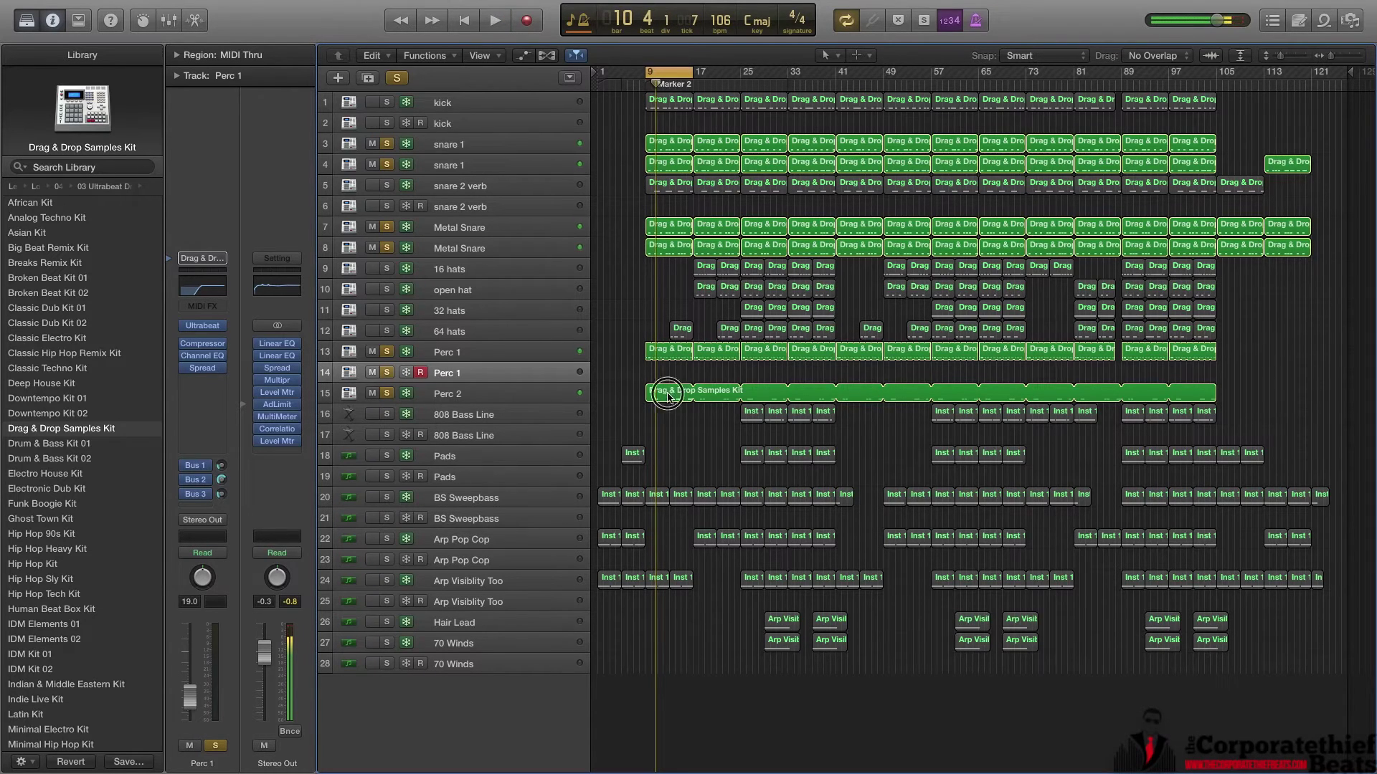
Select the Perc 2 region, unsolo the duplicate Perc 1 track and select the Perc 2 track.
left_click(667, 394)
left_click(386, 373)
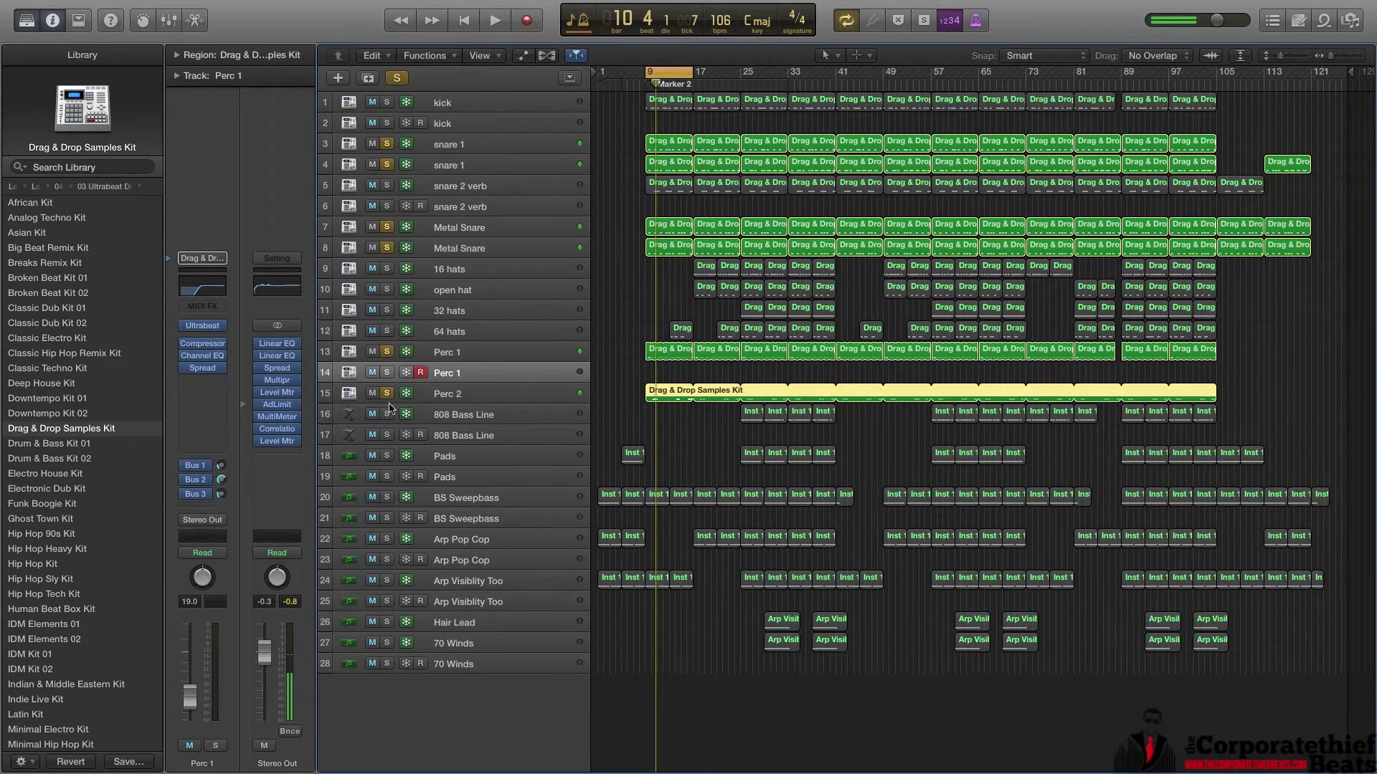
left_click(486, 395)
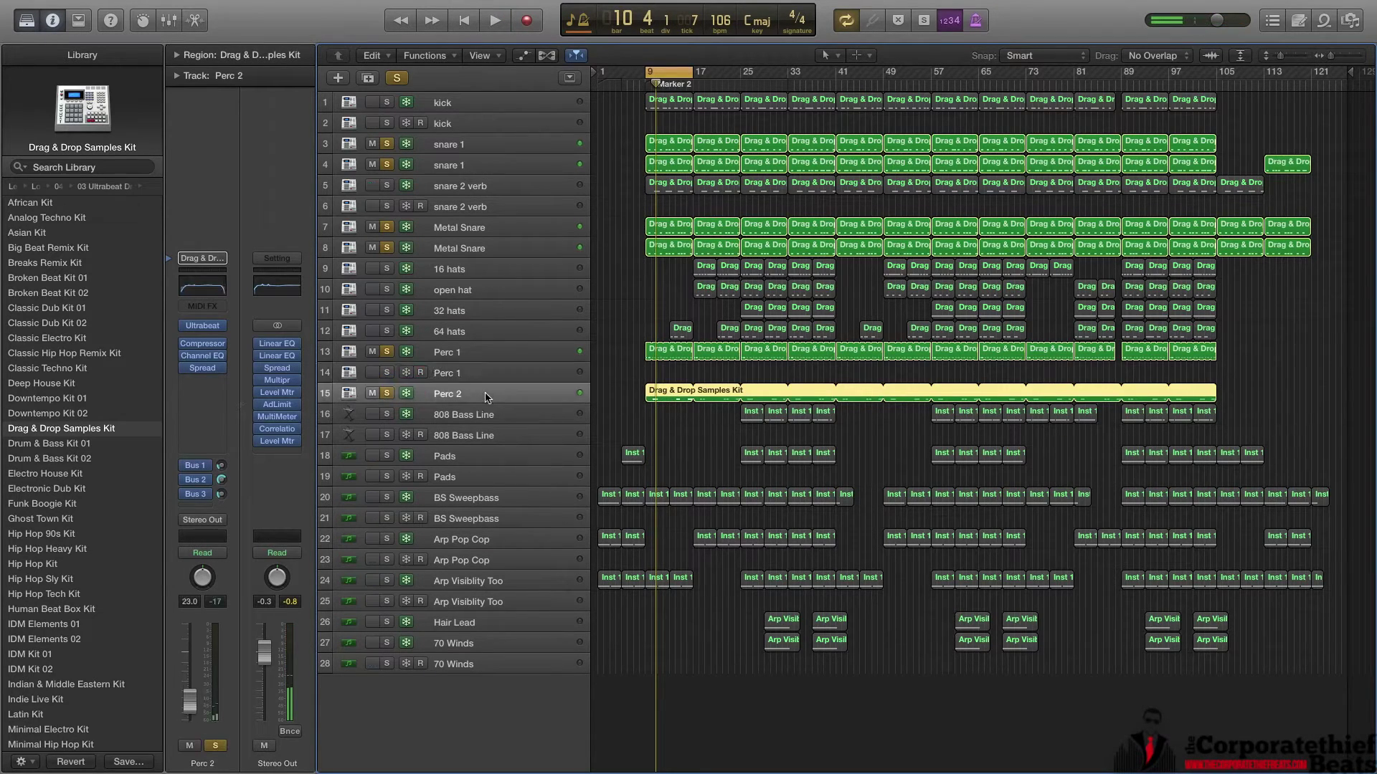
Open the Perc 2 region in the Piano Roll and play the soloed tracks from bar 9.
double_click(660, 396)
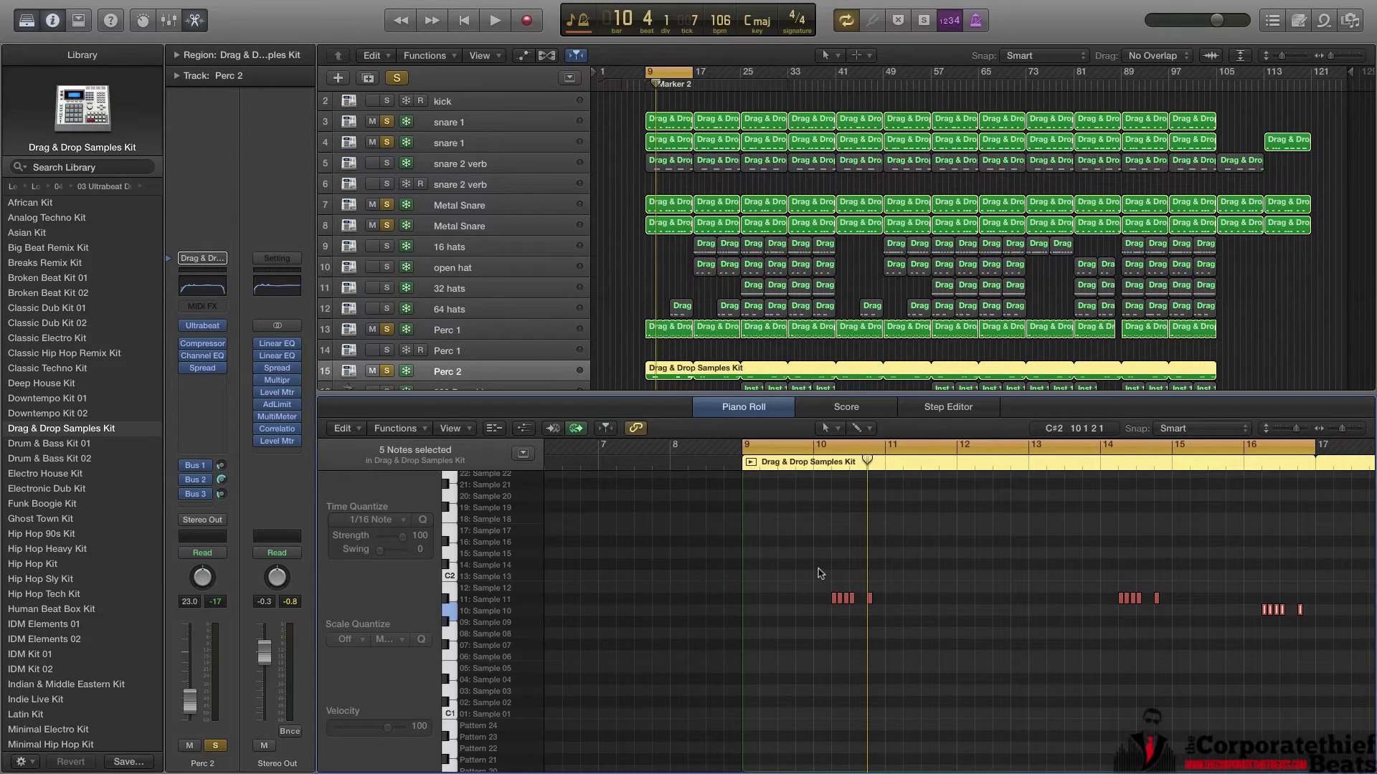
left_click(641, 84)
key("space")
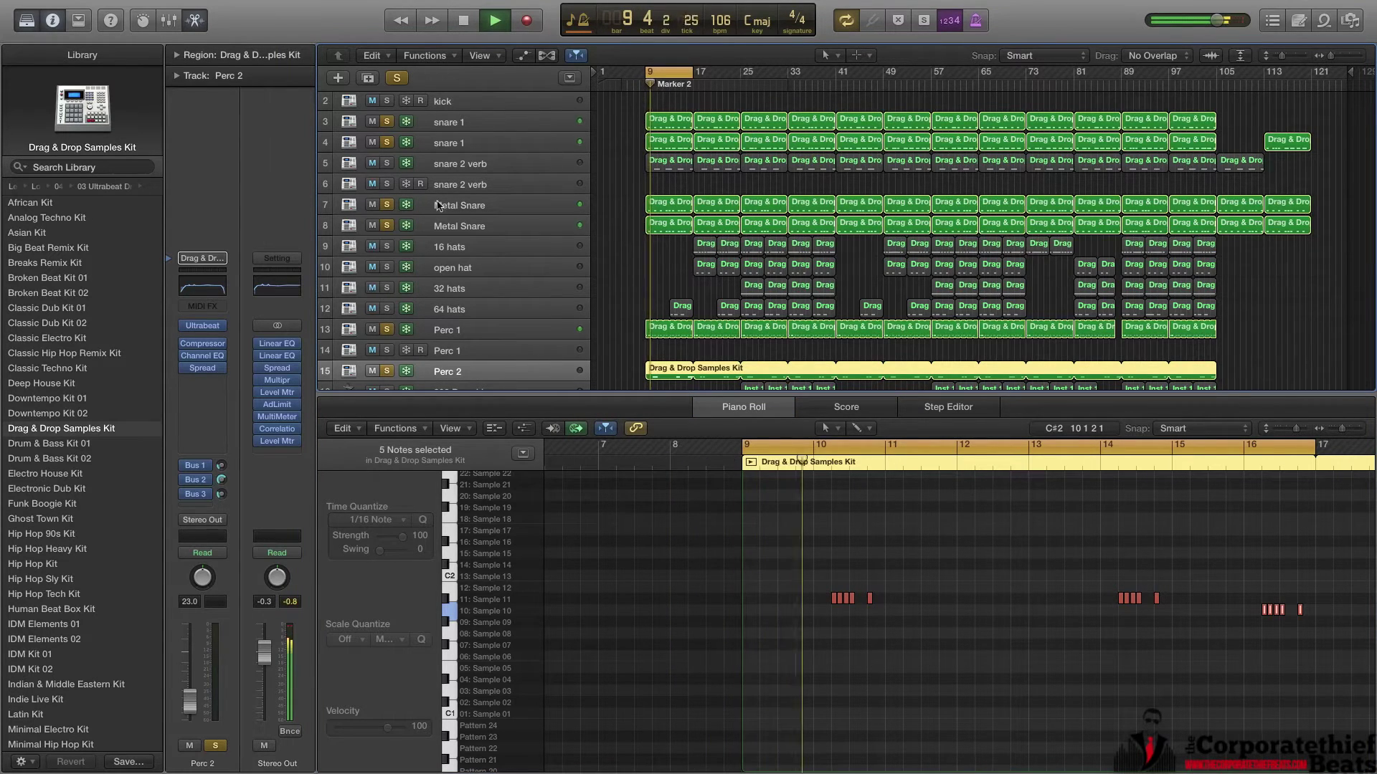
Add the first snare 2 verb track to the solo, stop playback and check the channels briefly in the mixer.
left_click(387, 164)
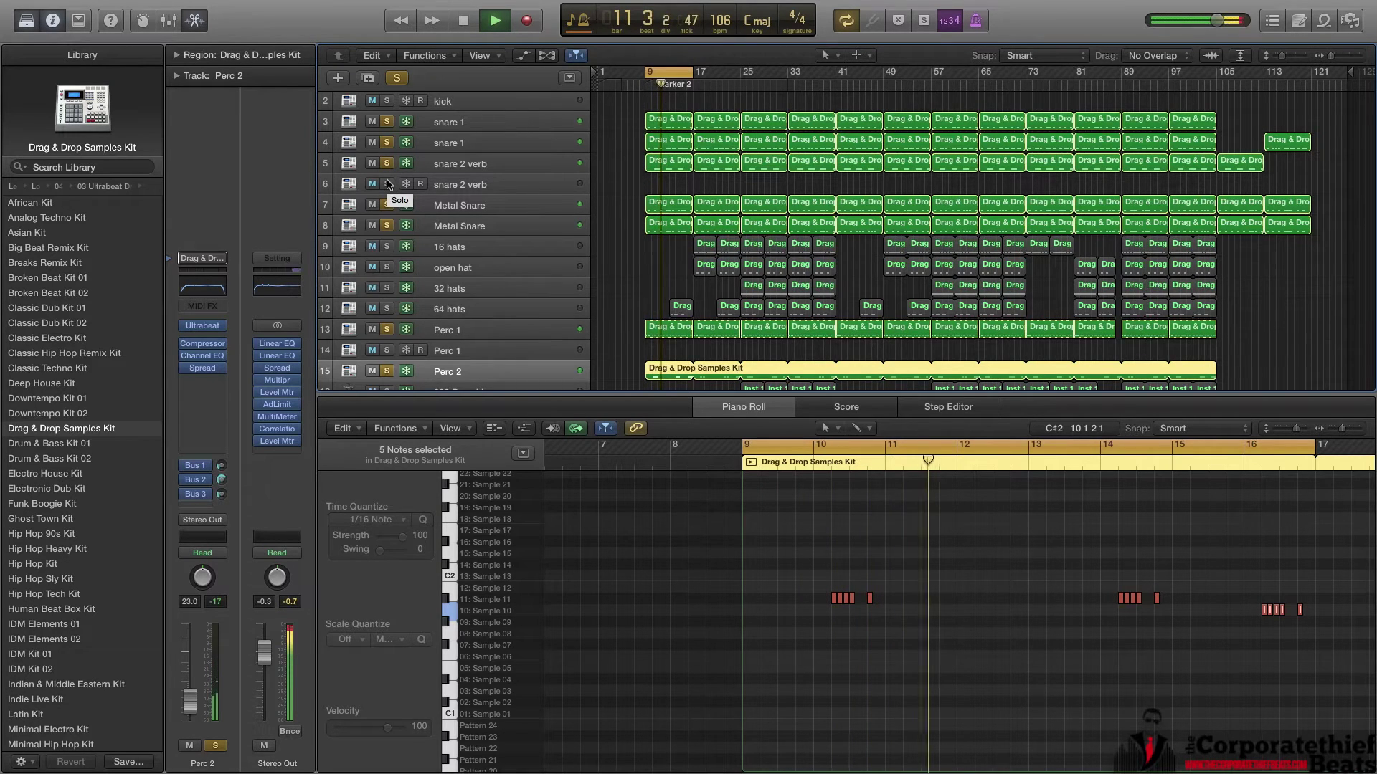
key("space")
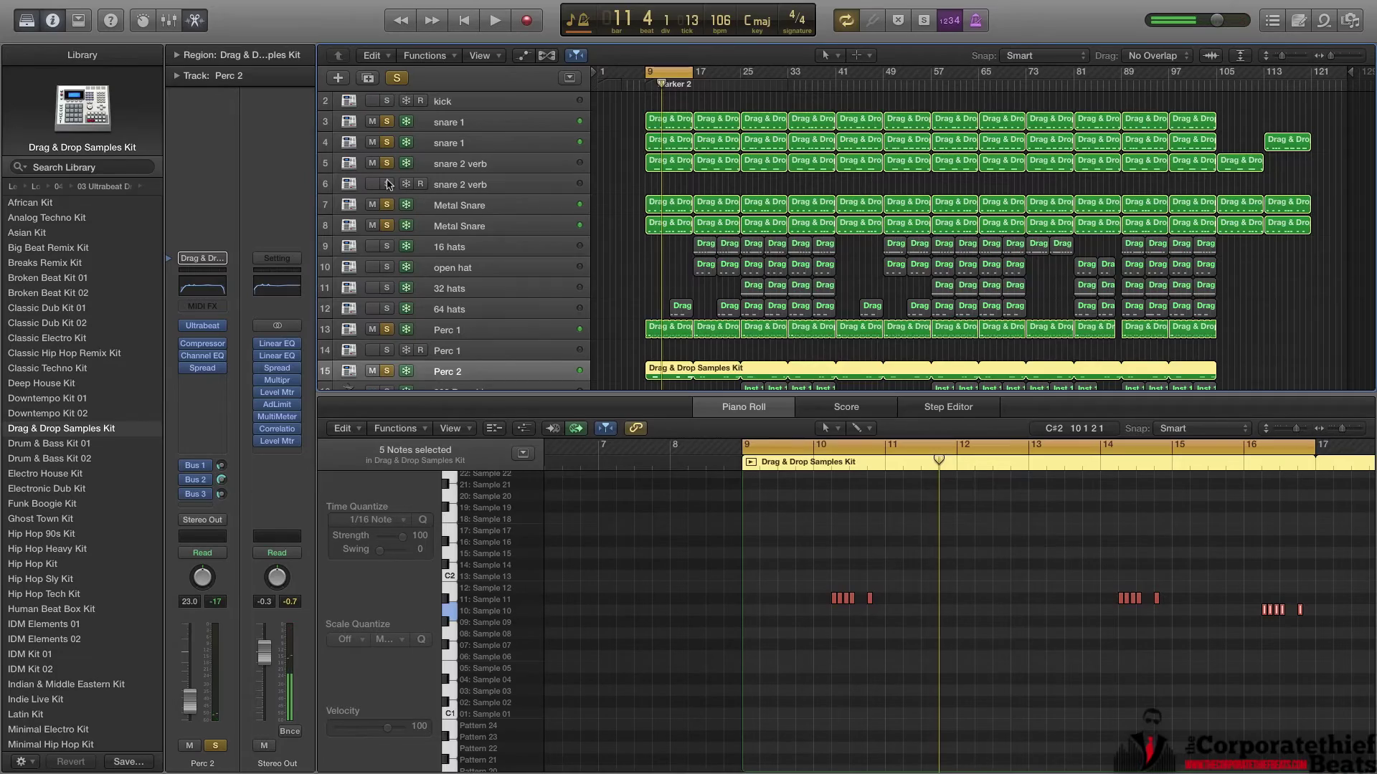
key("x")
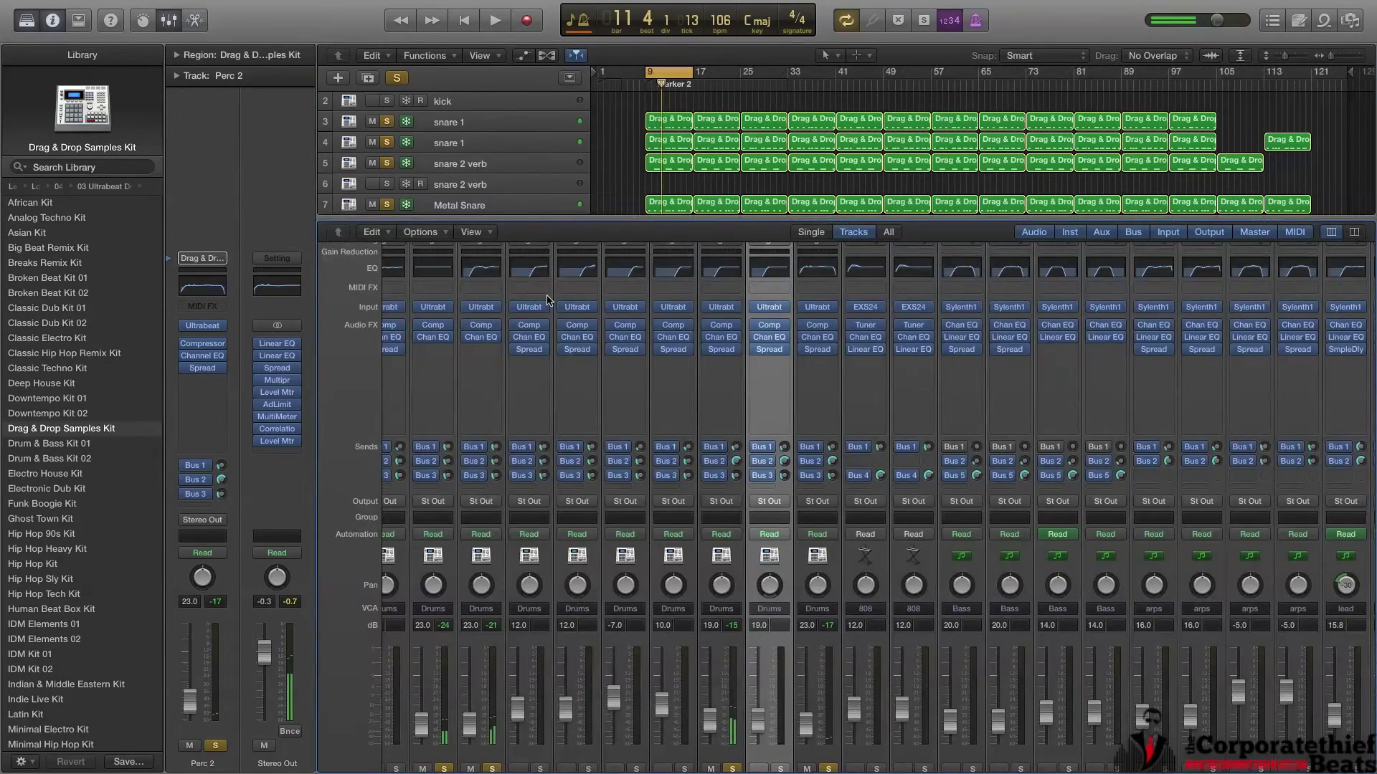
key("x")
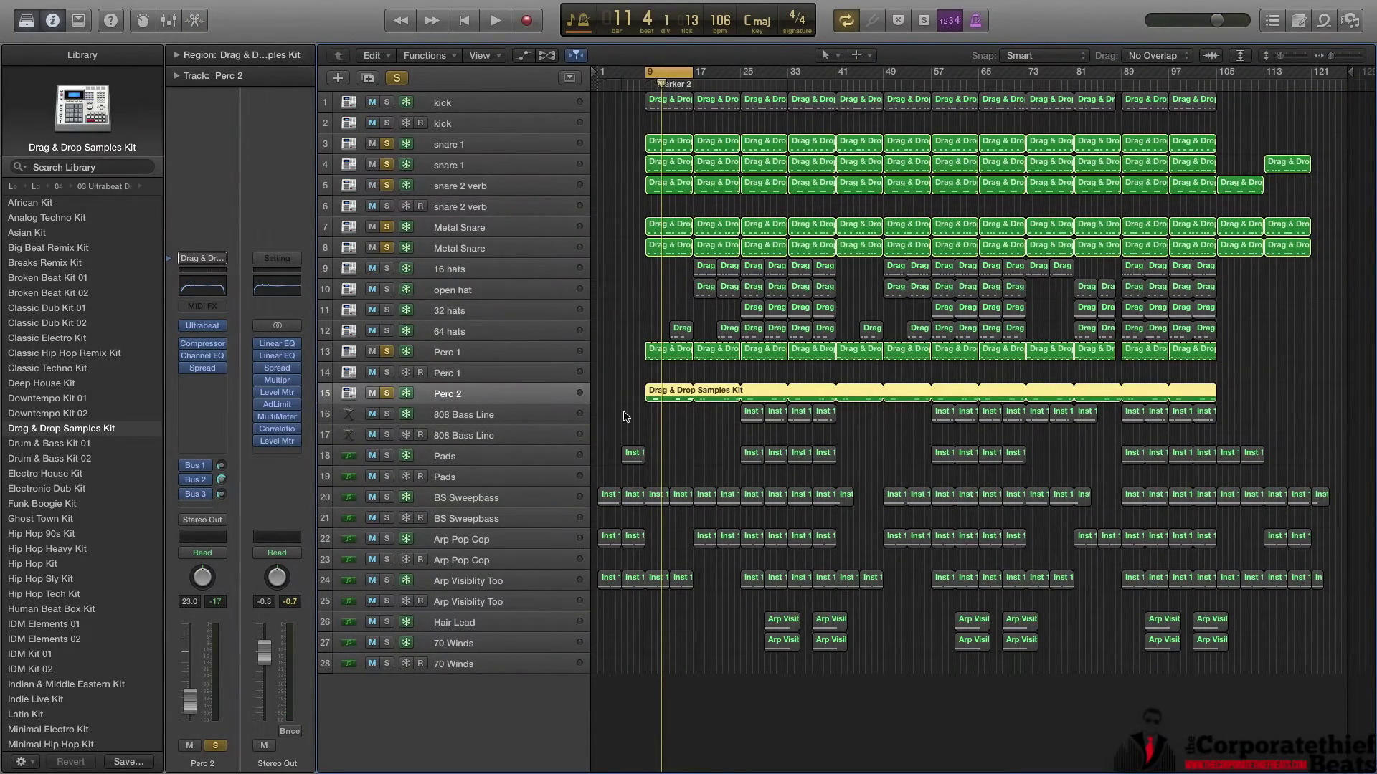
Add the 64 hats track to the solo and play from bar 13.
left_click(387, 331)
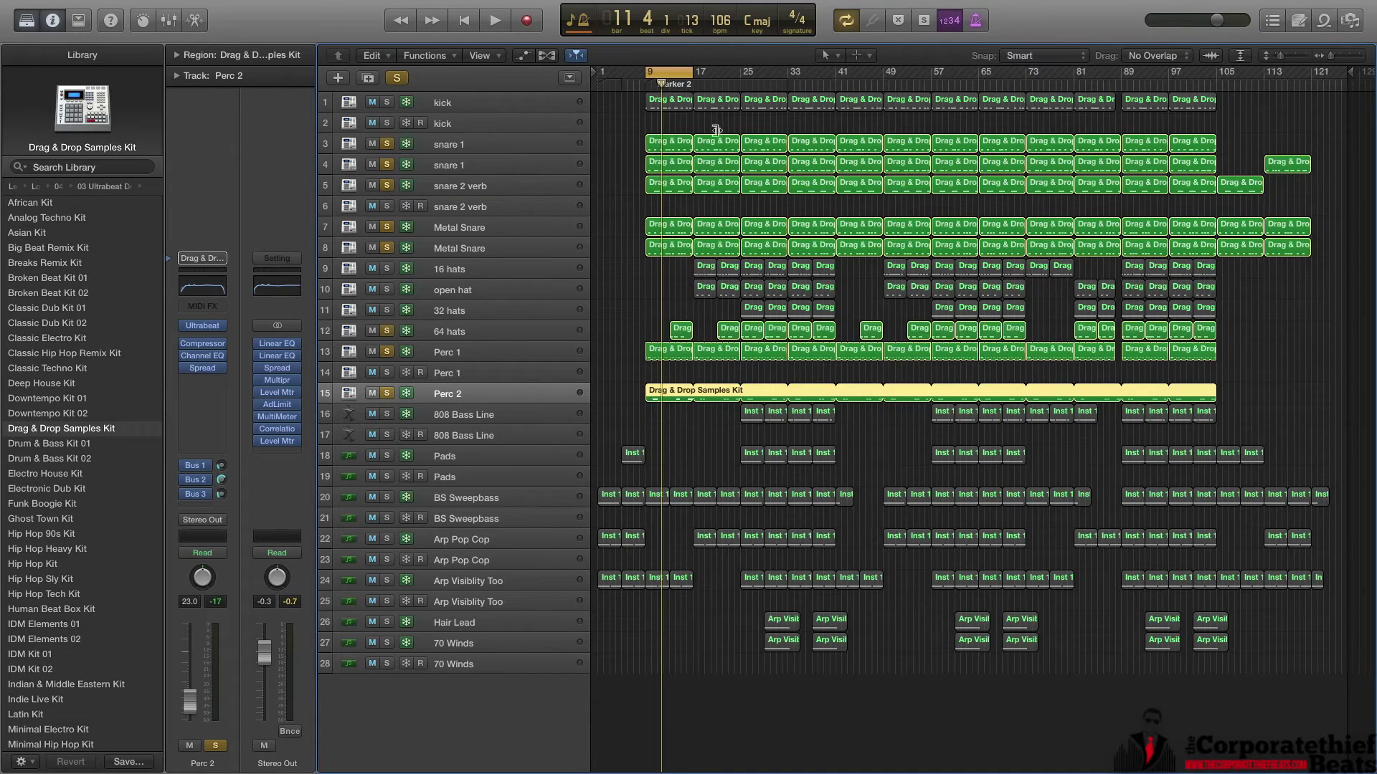
left_click(667, 84)
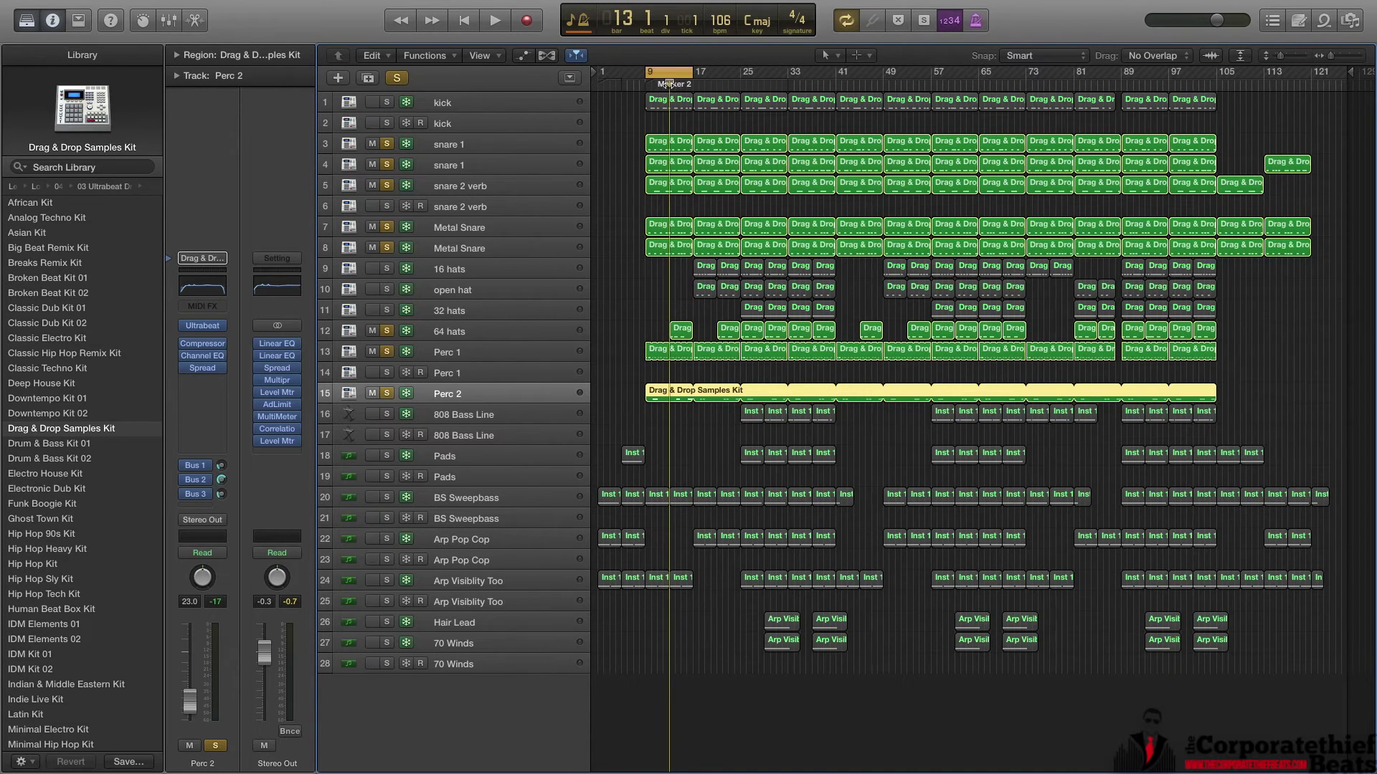
key("space")
Open the first 64 hats region in the Piano Roll, enlarge its note pattern horizontally and stop playback.
left_click(678, 330)
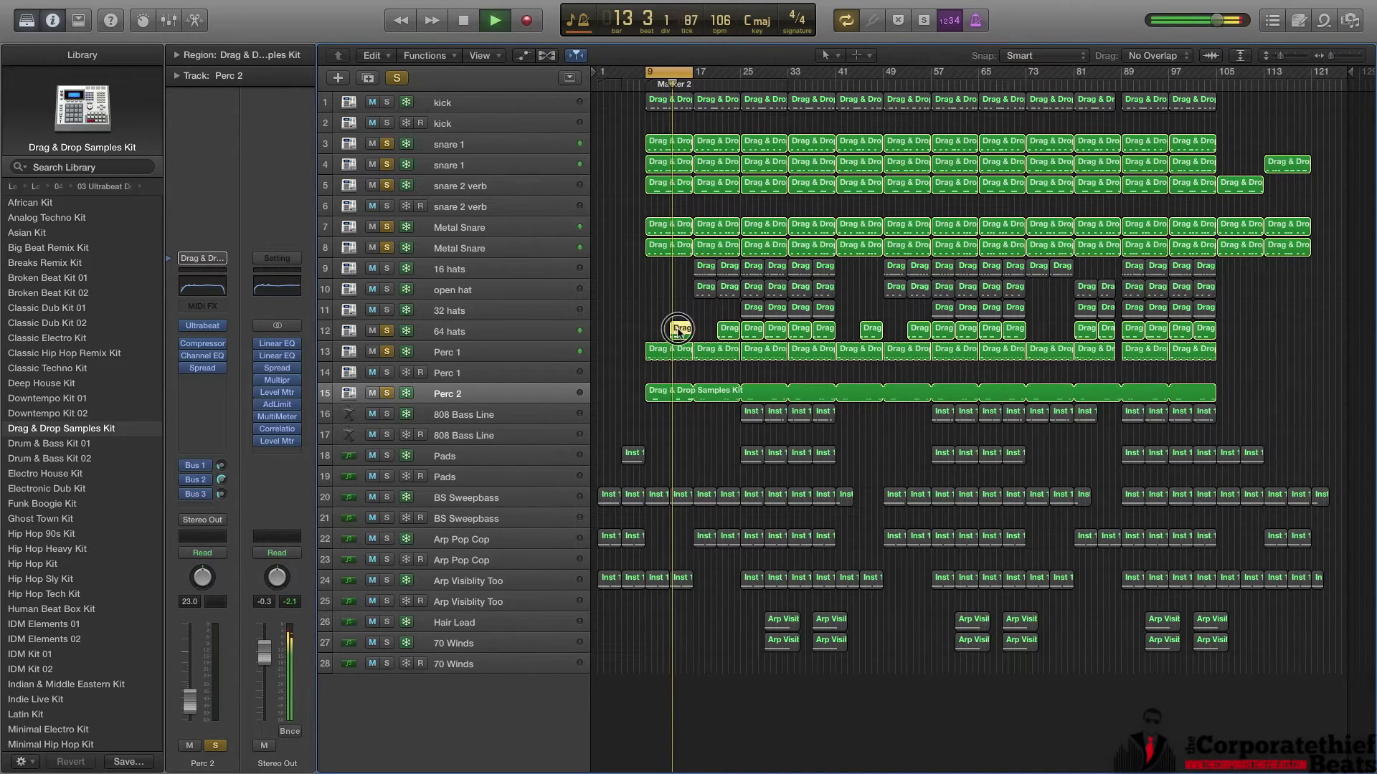
double_click(679, 330)
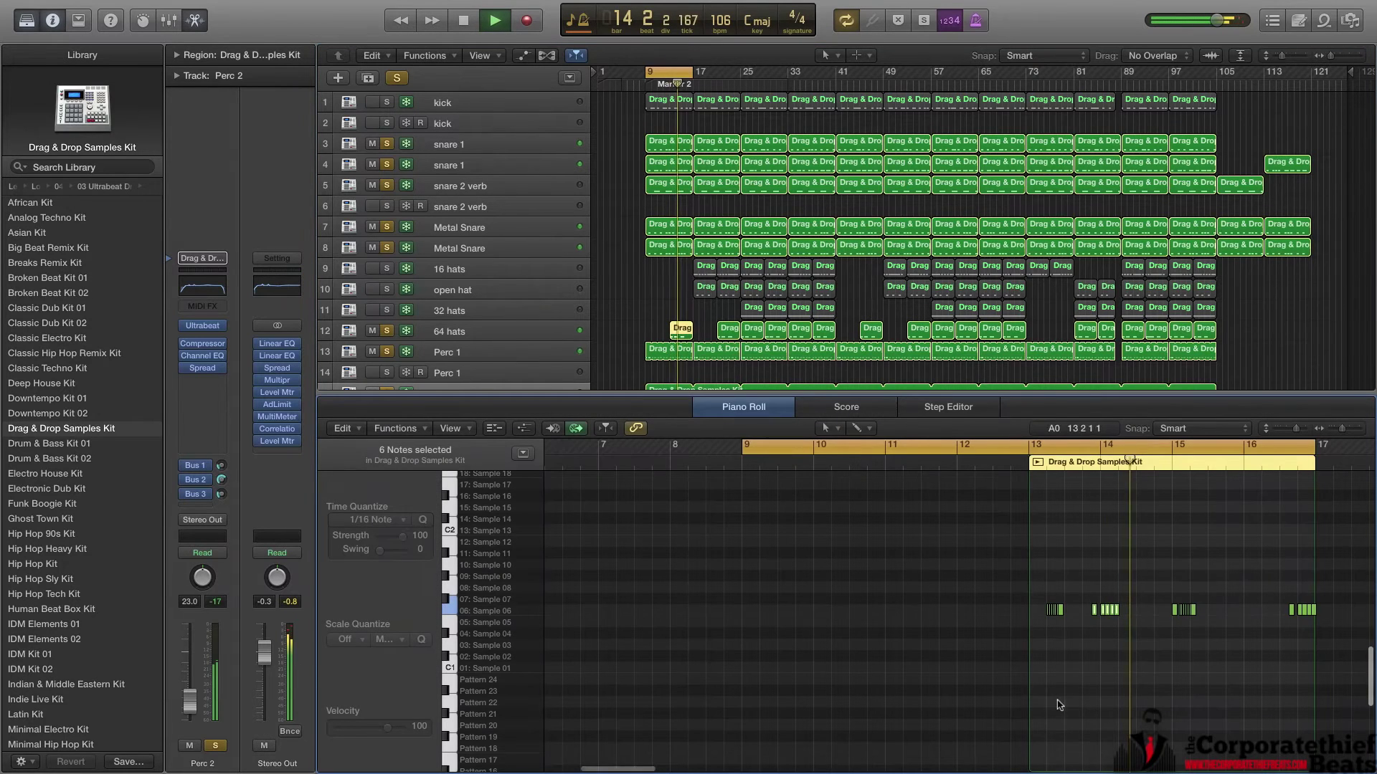
left_click_drag(1343, 428, 1348, 428)
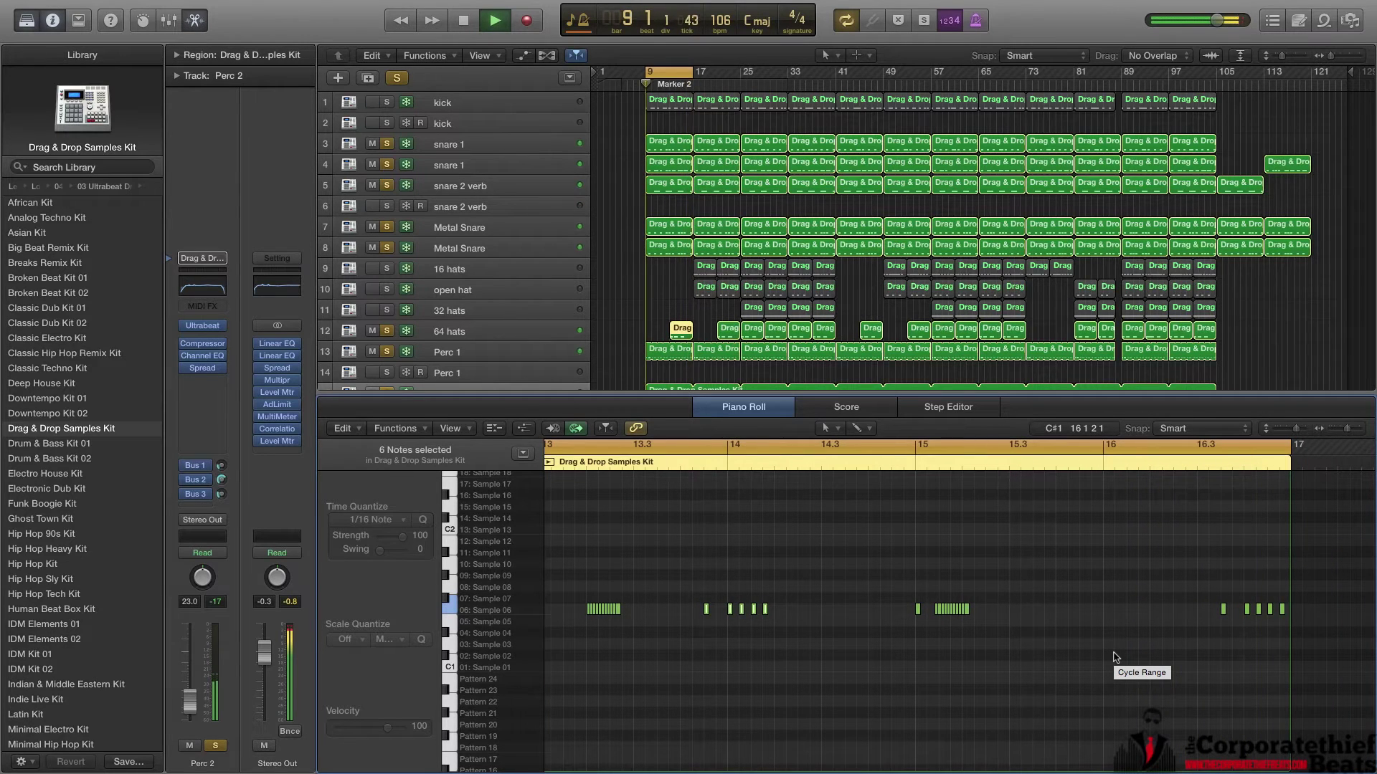
key("space")
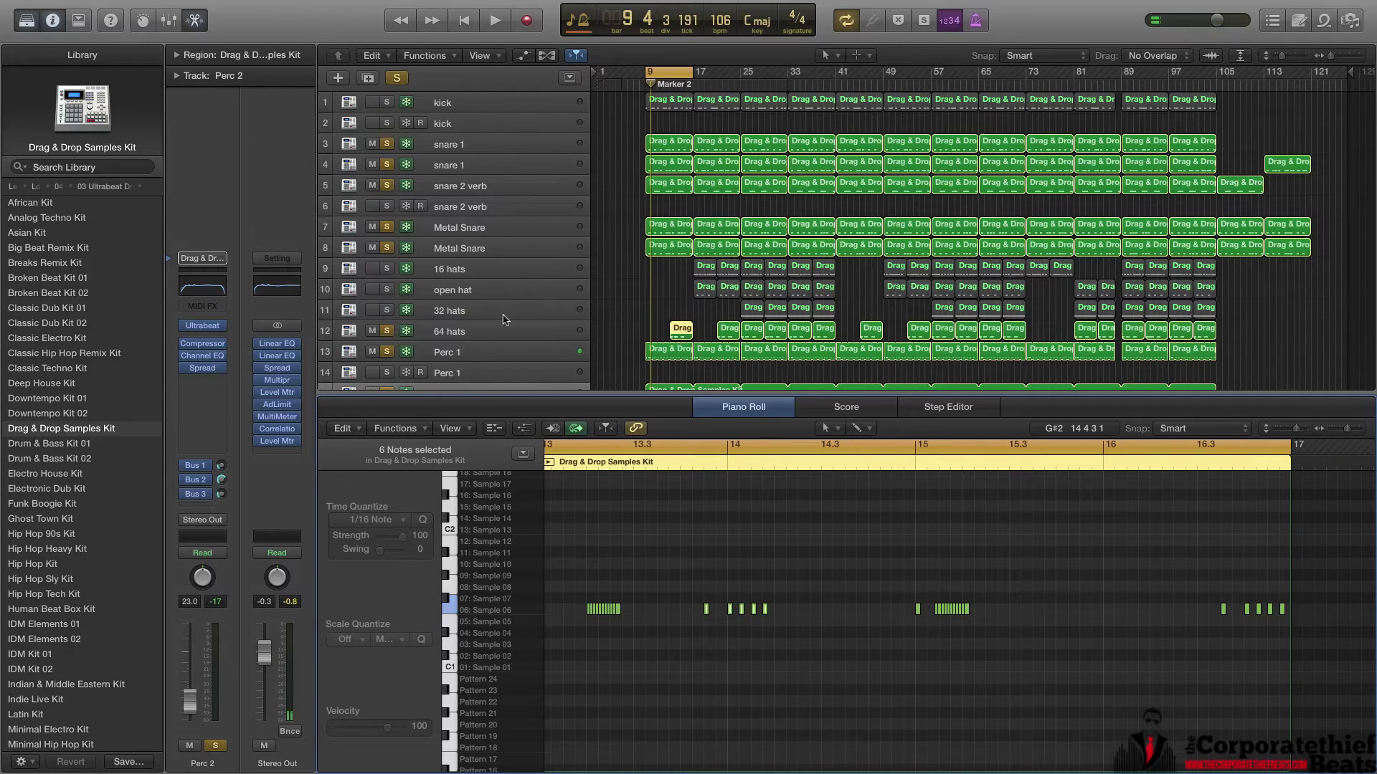
Select the 64 hats track, show Note Repeat, view its rate options keeping 1/64 Note, and move its window over the arrangement.
left_click(492, 337)
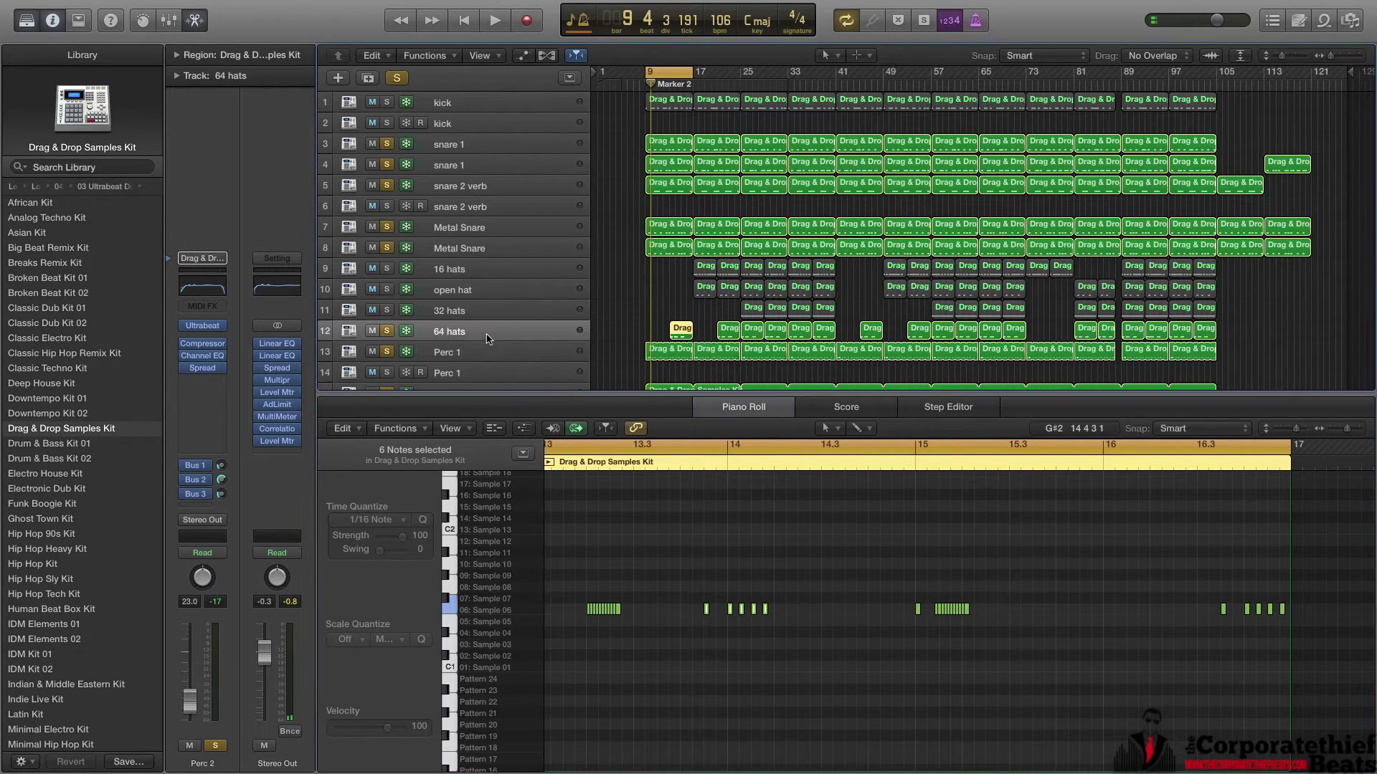
left_click(78, 20)
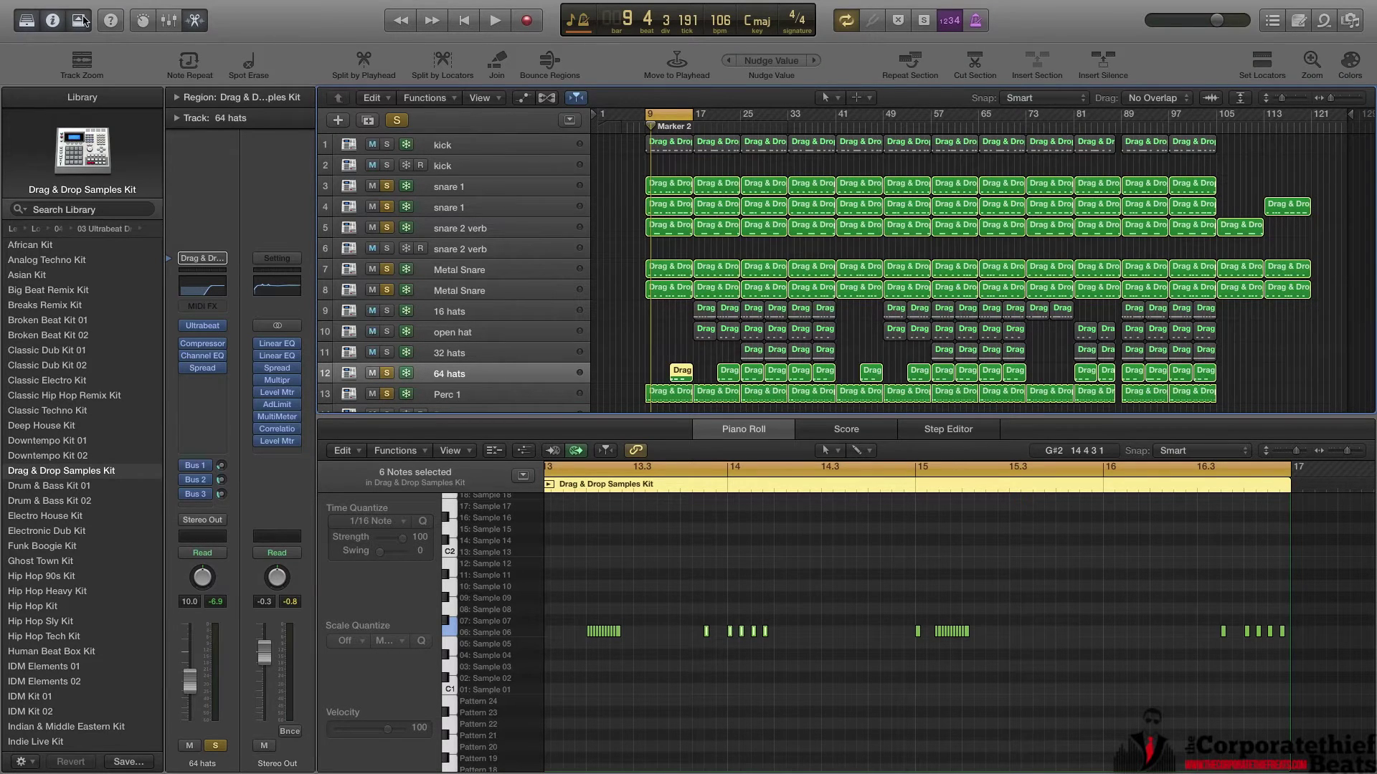
left_click(189, 63)
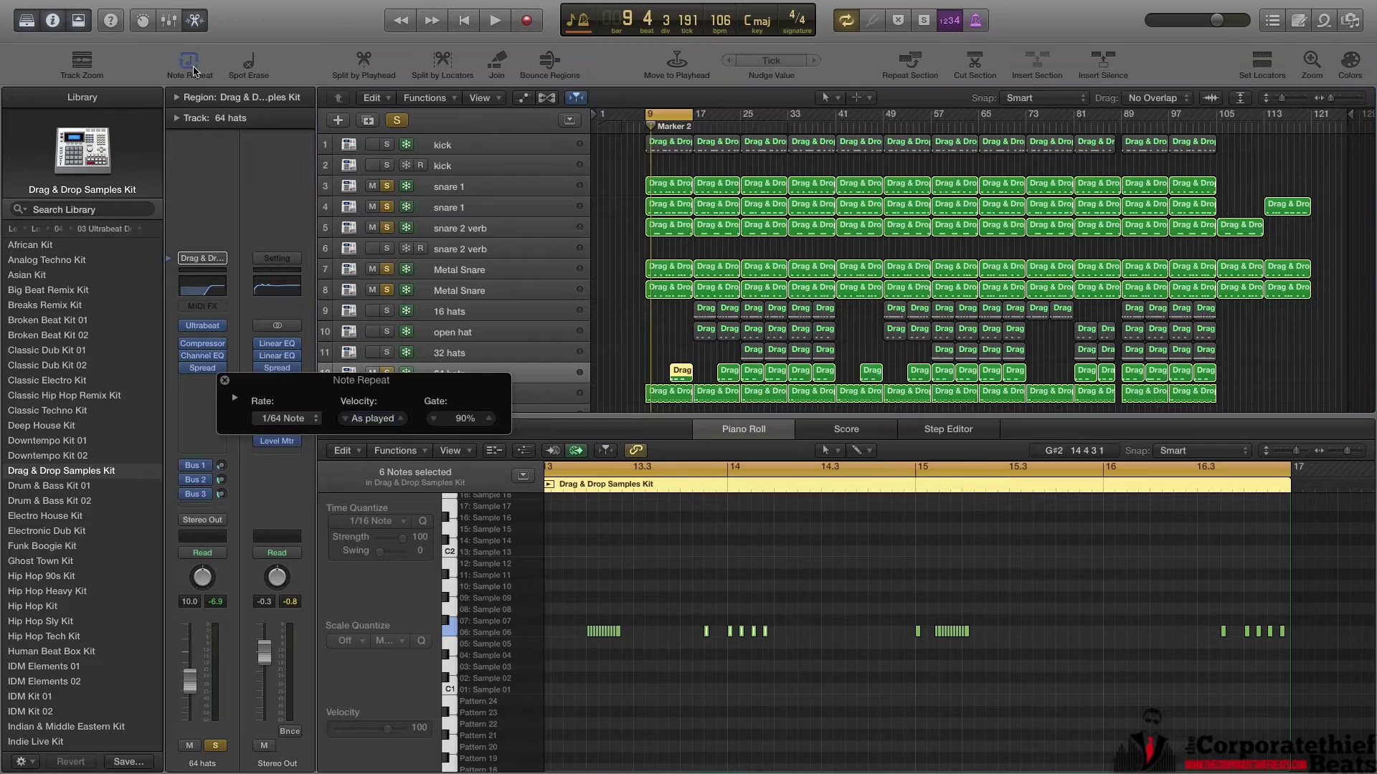
left_click(301, 420)
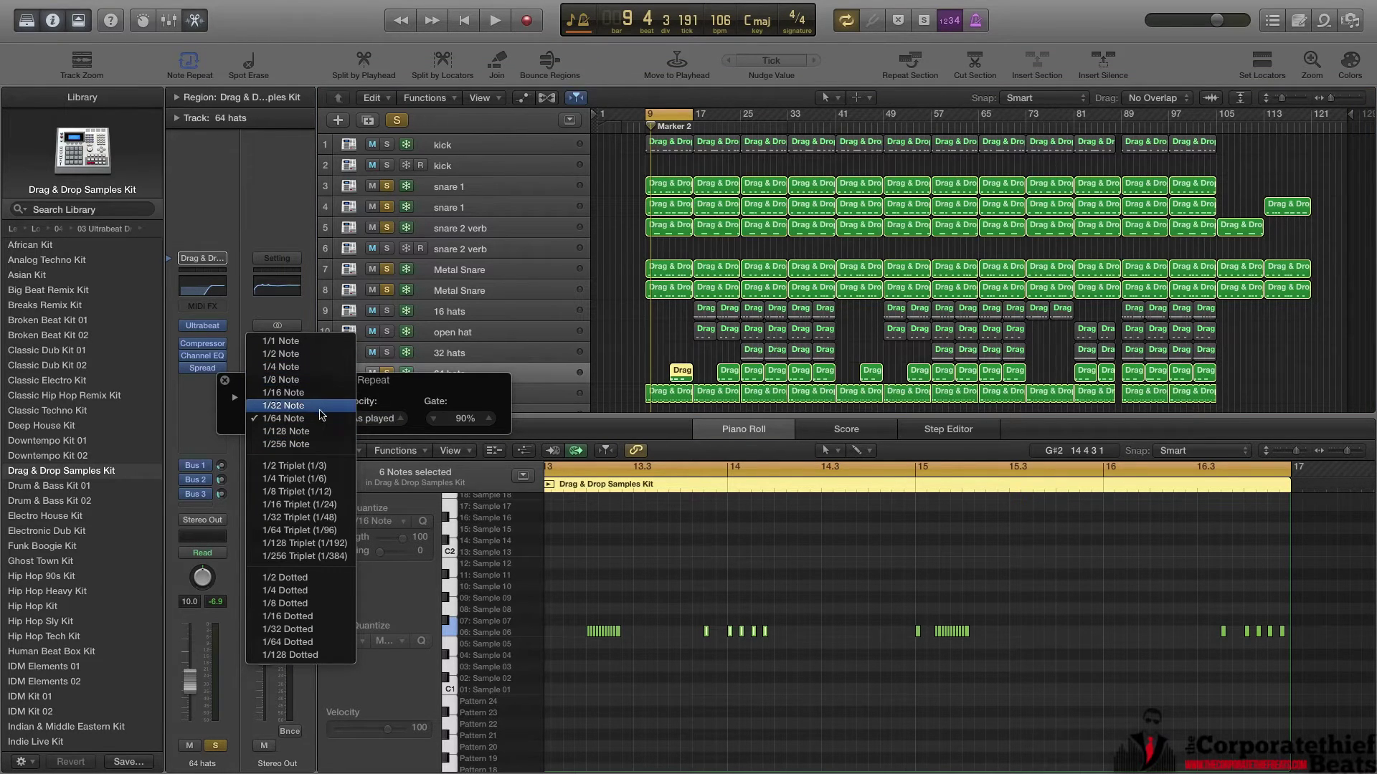
left_click(612, 382)
left_click_drag(495, 381, 974, 285)
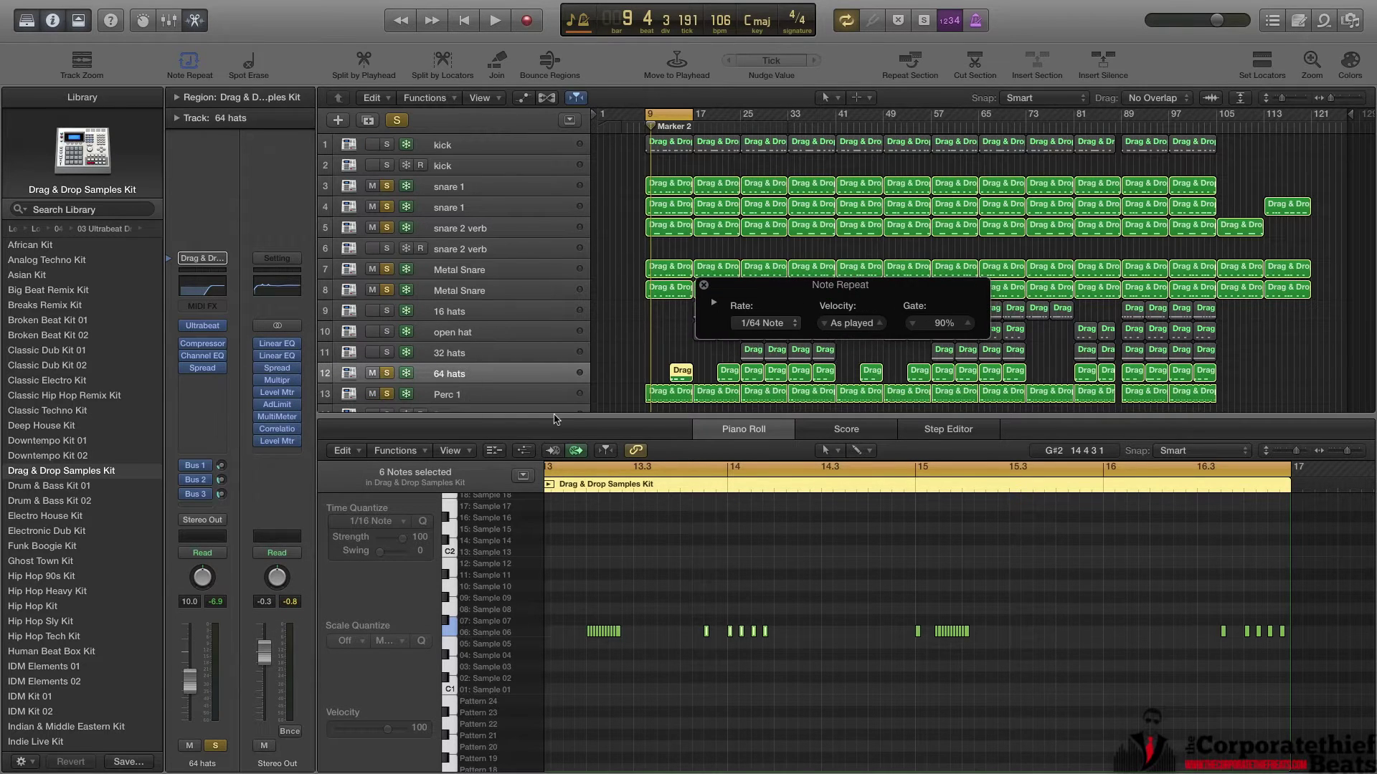
Duplicate the 64 hats track, then close Note Repeat and hide the toolbar.
left_click(368, 120)
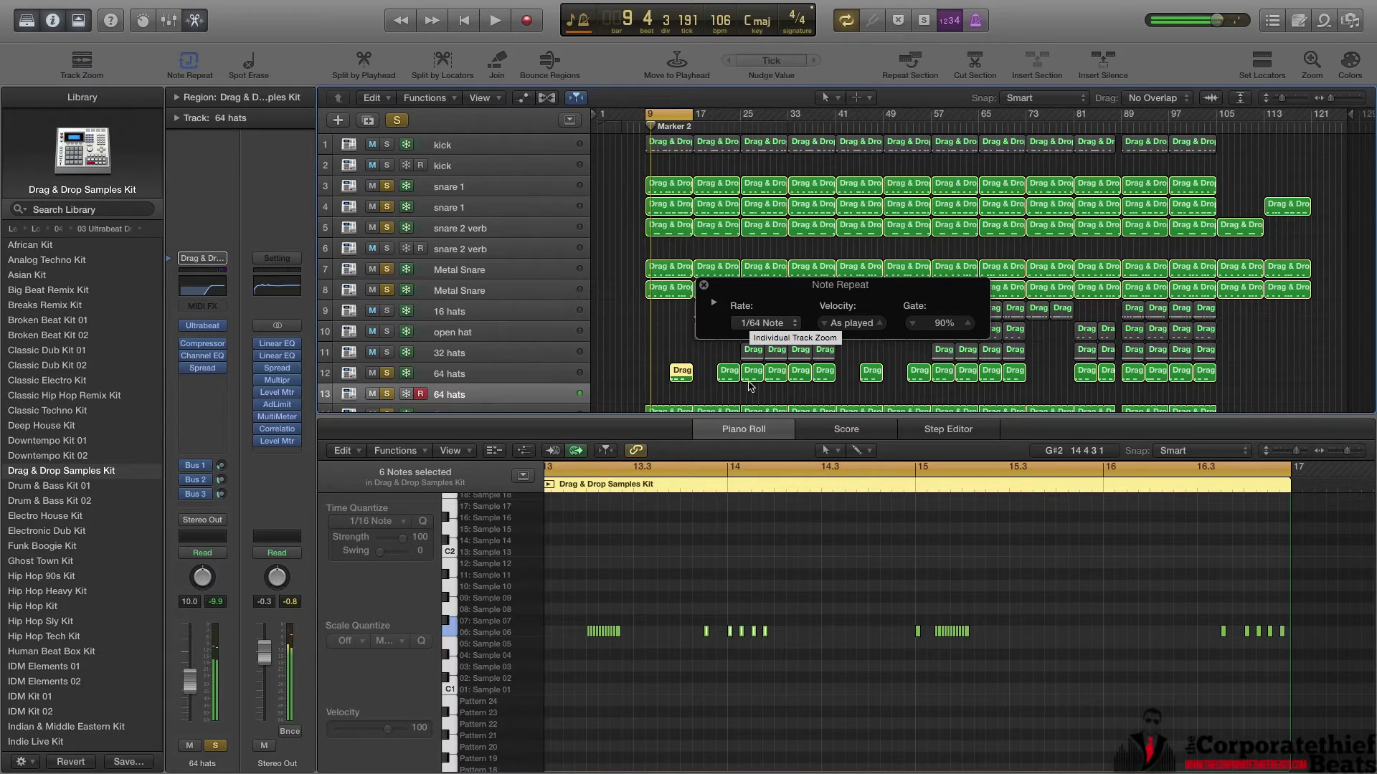
left_click(704, 285)
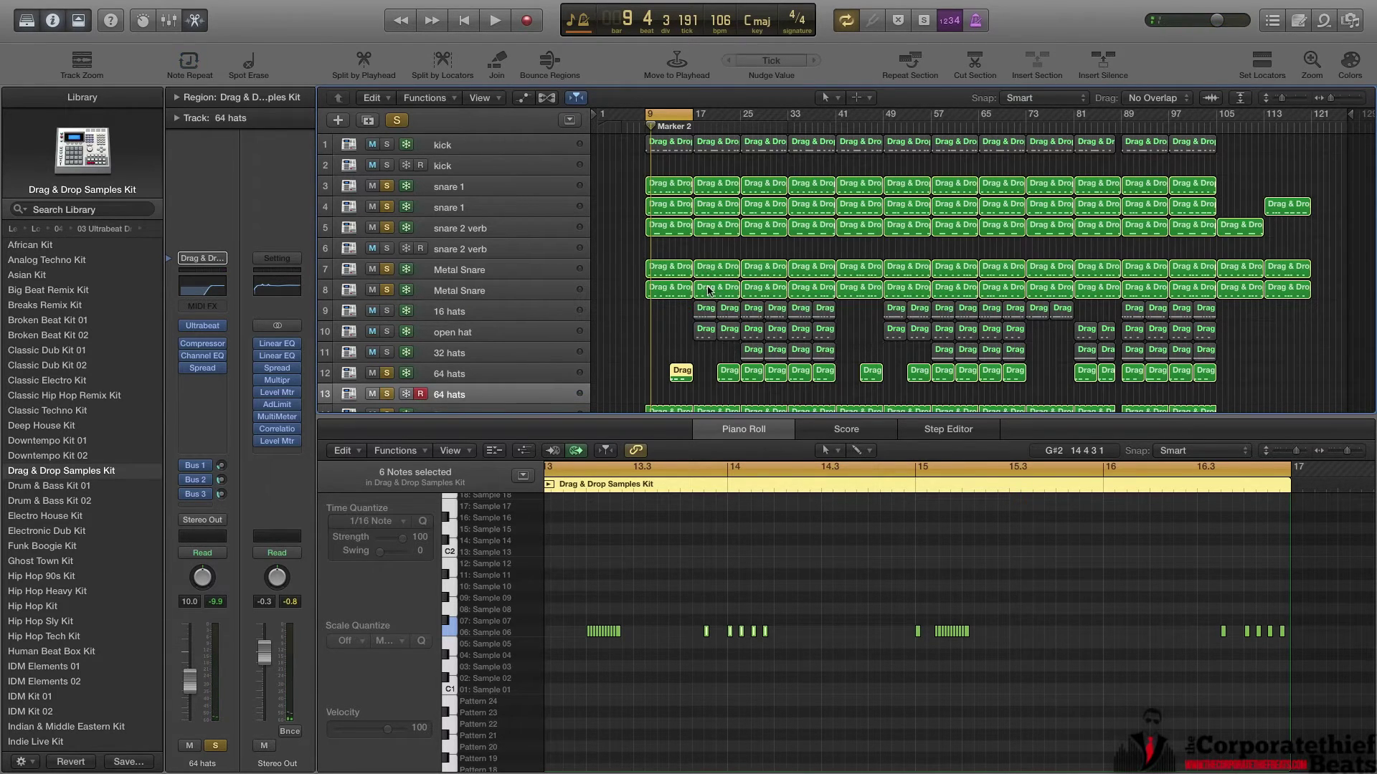
left_click(79, 22)
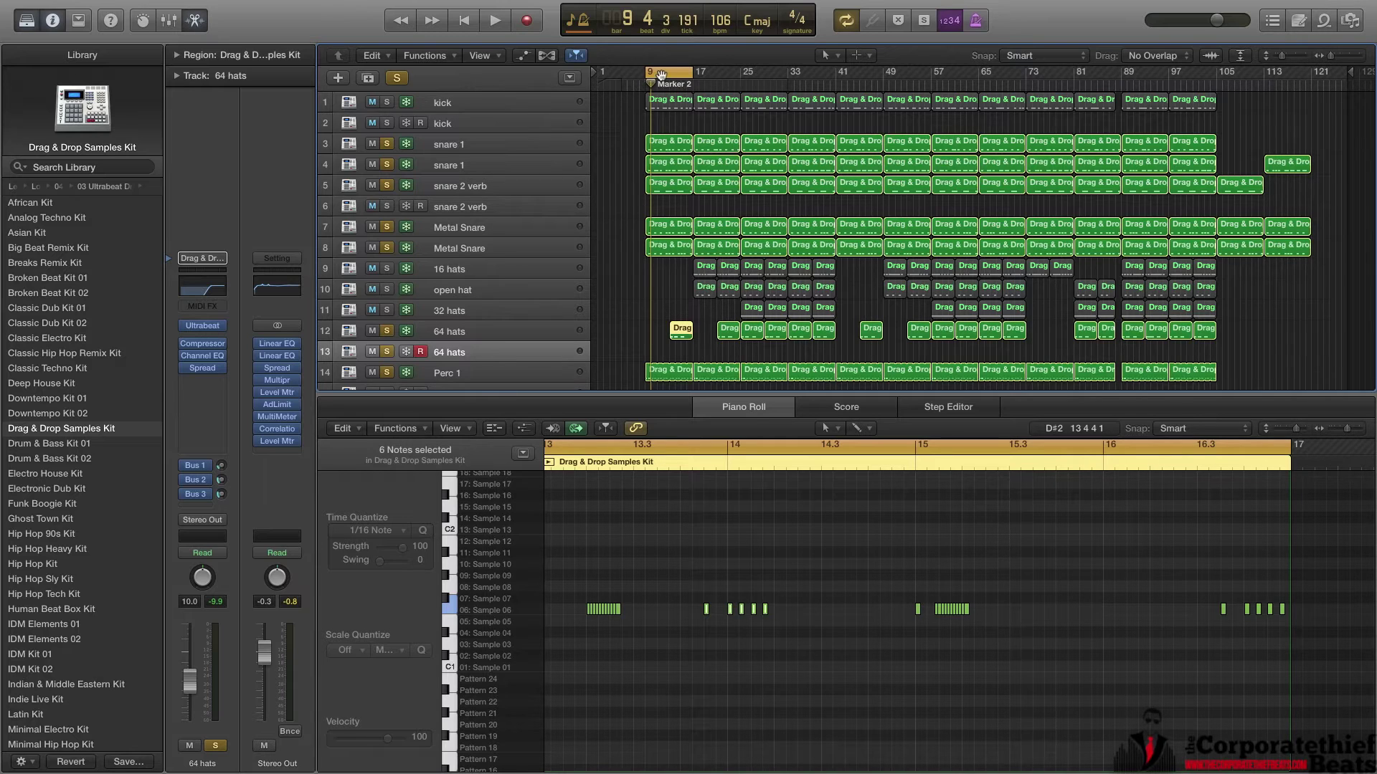
Turn off cycle mode, clear all track solos and close the editor to show the full arrangement.
key("c")
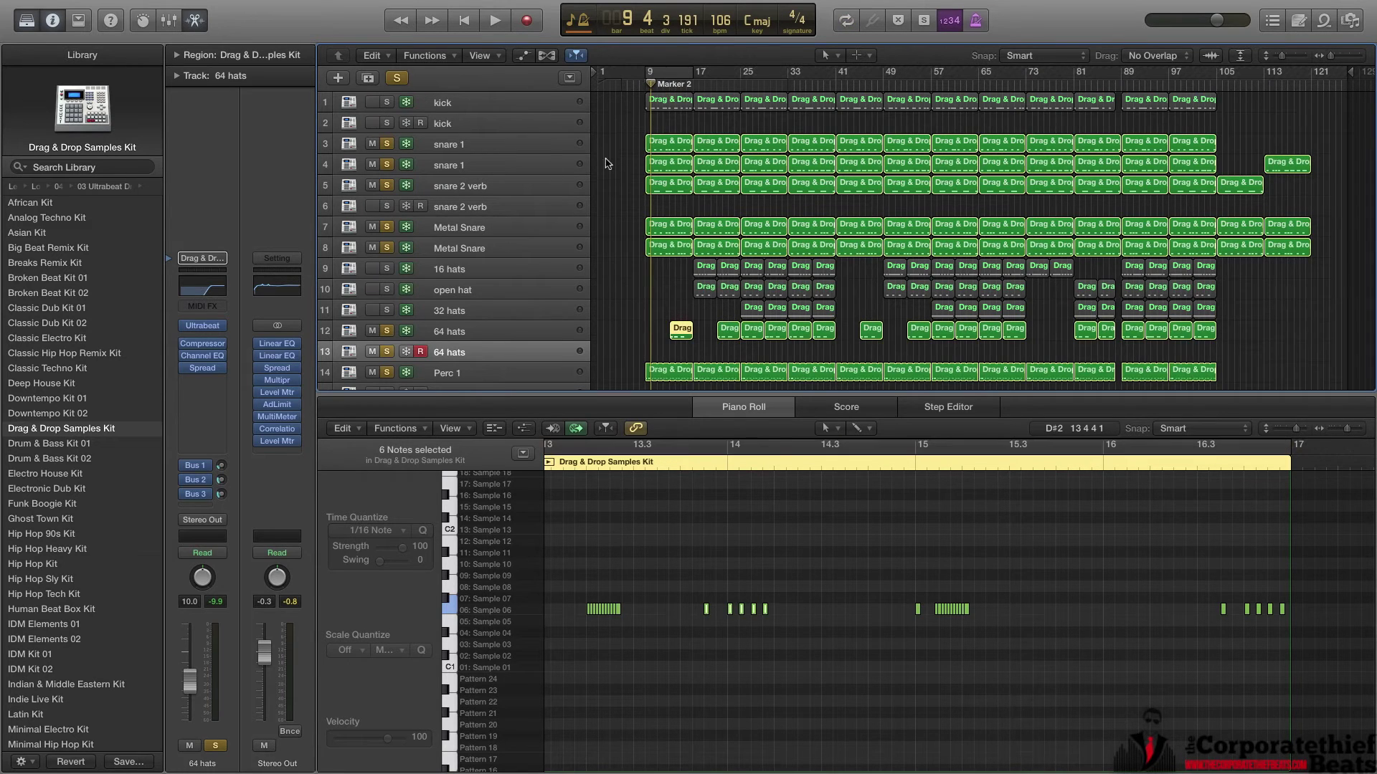
left_click(397, 77)
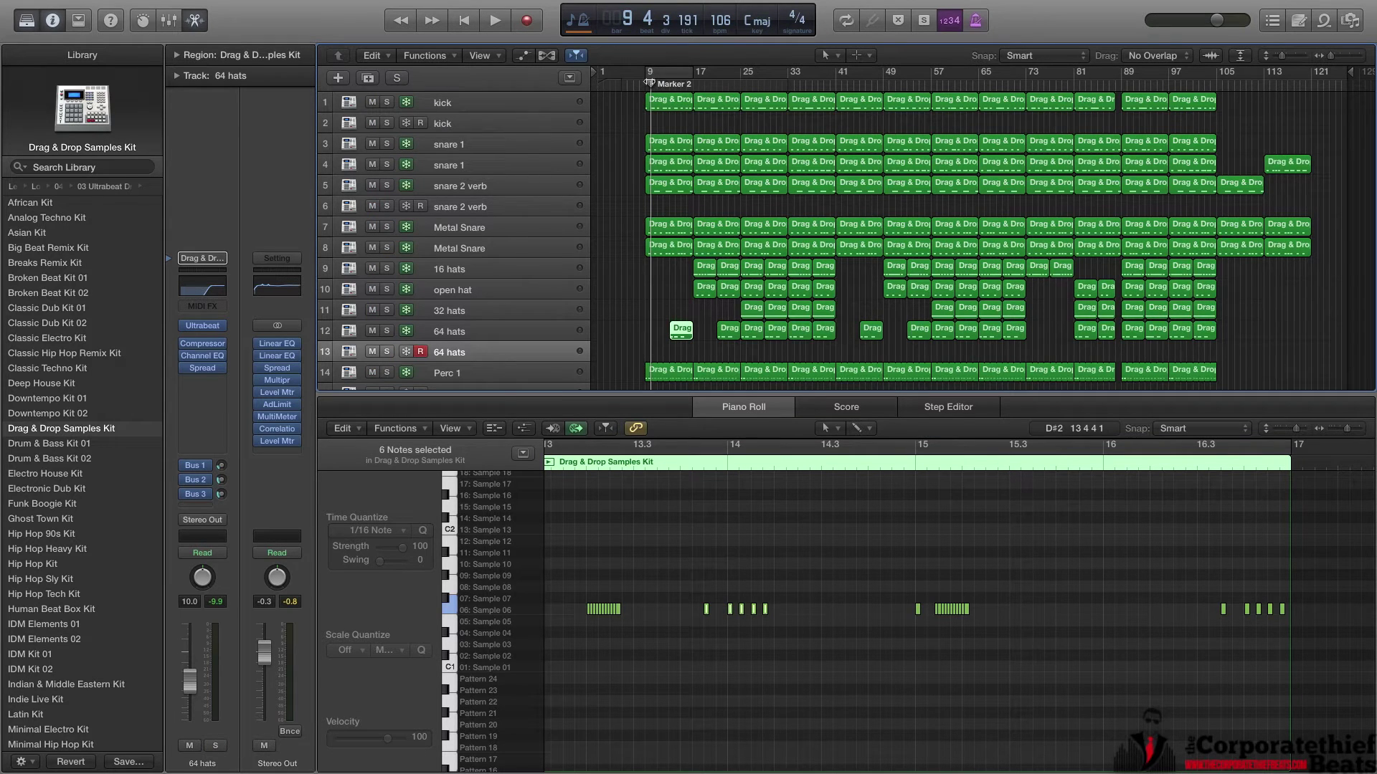
key("x")
key("x")
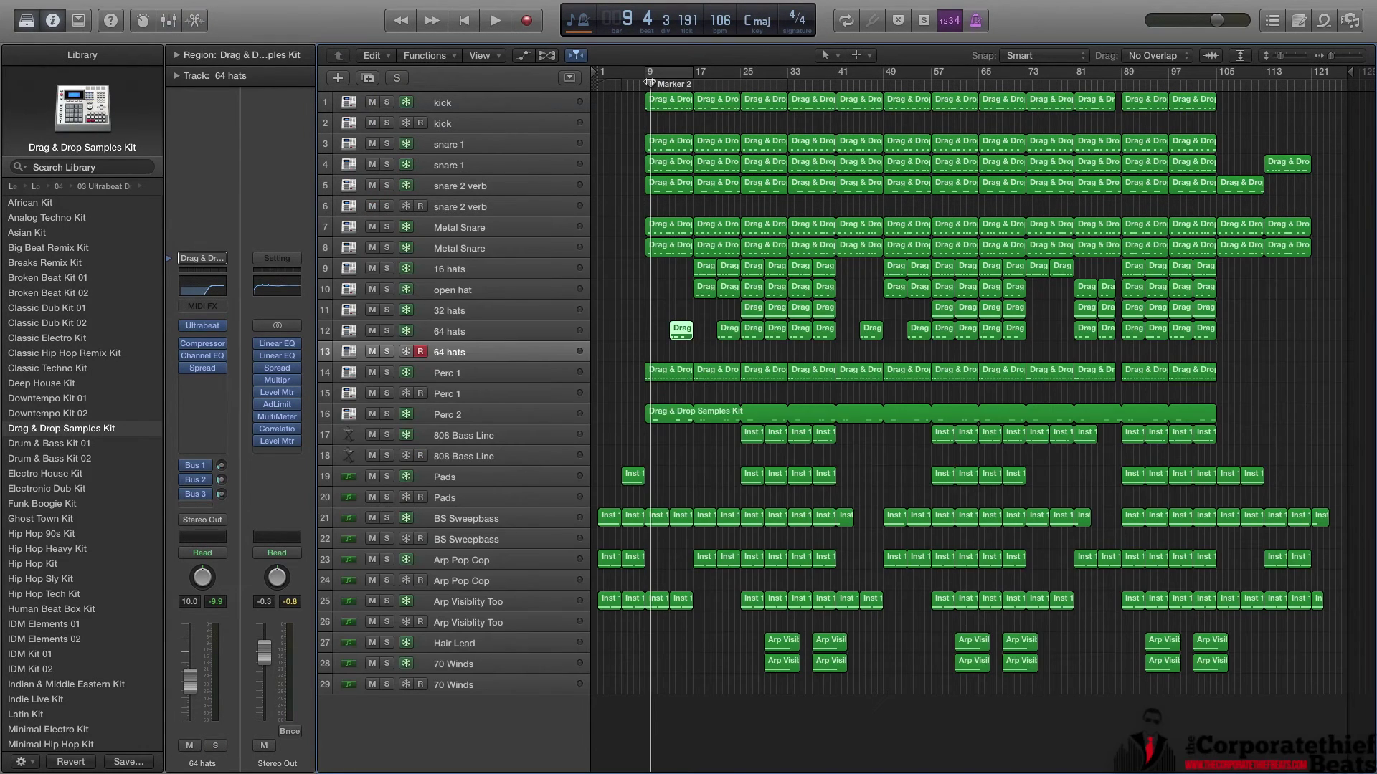
Play the full beat from bar 9 past bar 17, stop, and select the 16 hats and open hat regions starting at bar 17.
left_click(647, 84)
key("space")
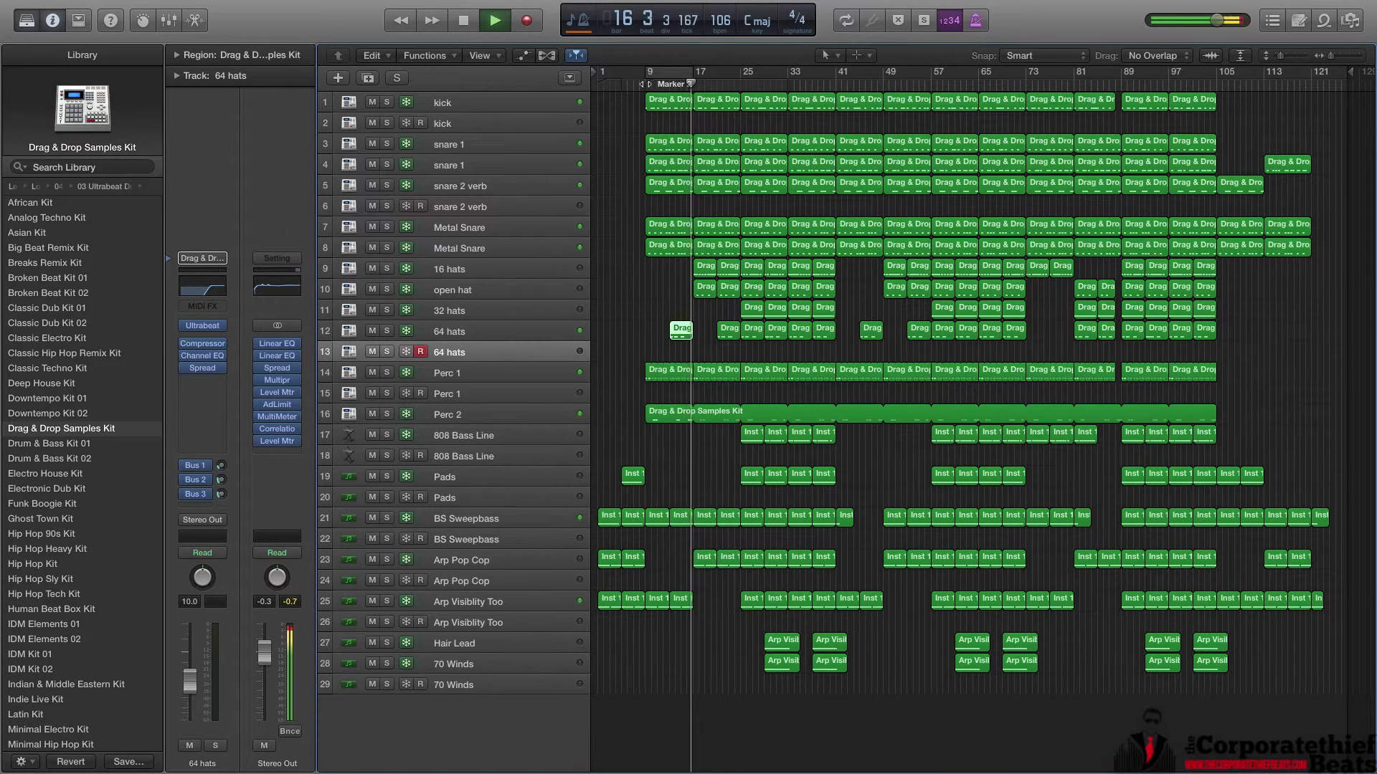
key("space")
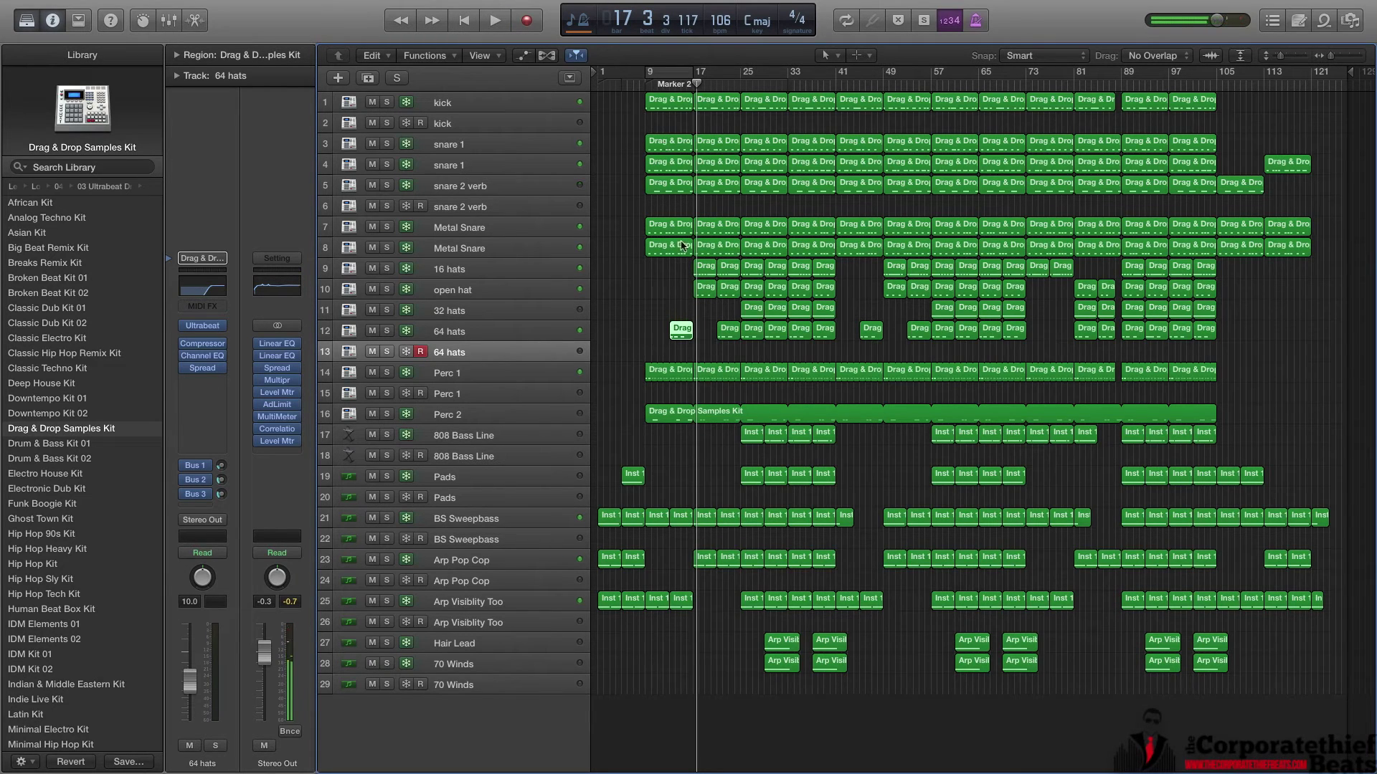
left_click_drag(667, 251, 729, 294)
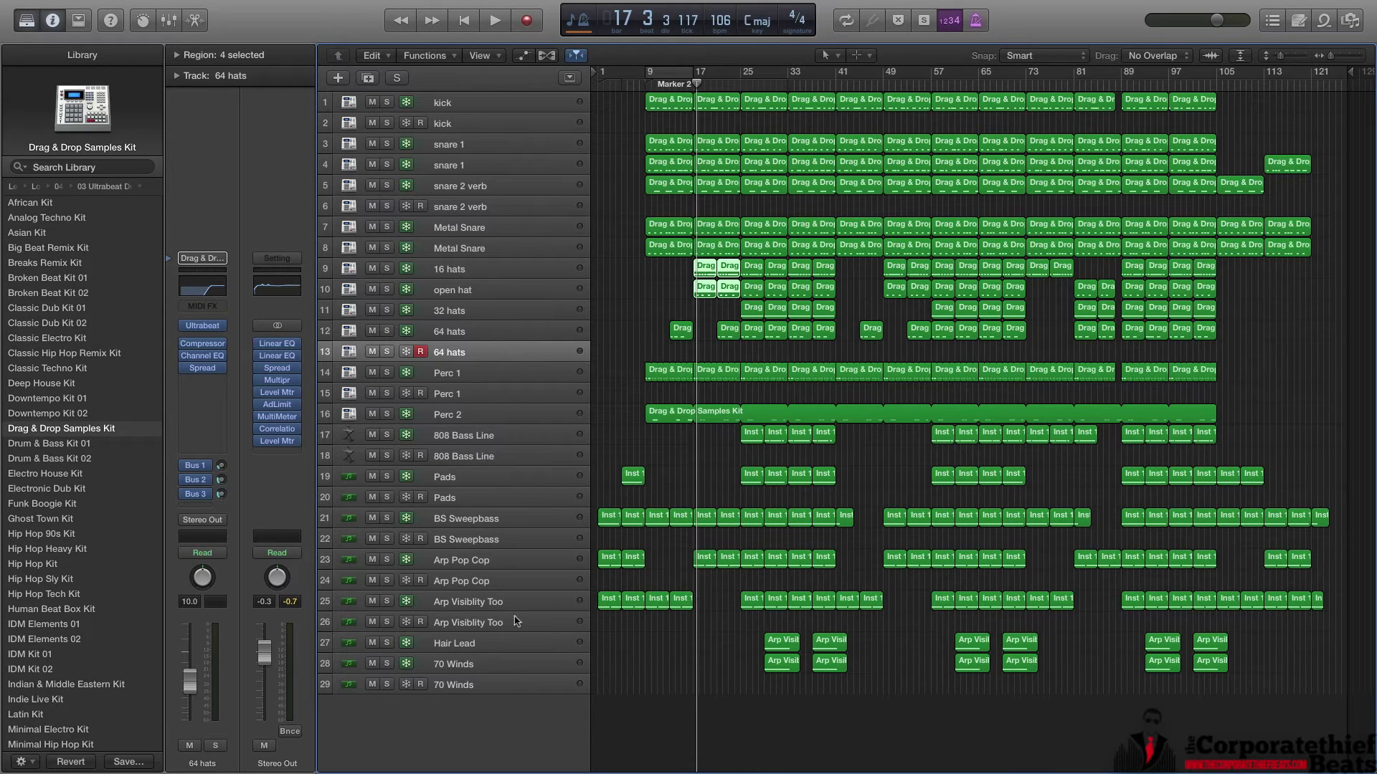
Solo the first Arp Visiblity Too track, turn cycle mode on and play its part briefly from bar 9.
left_click(387, 622)
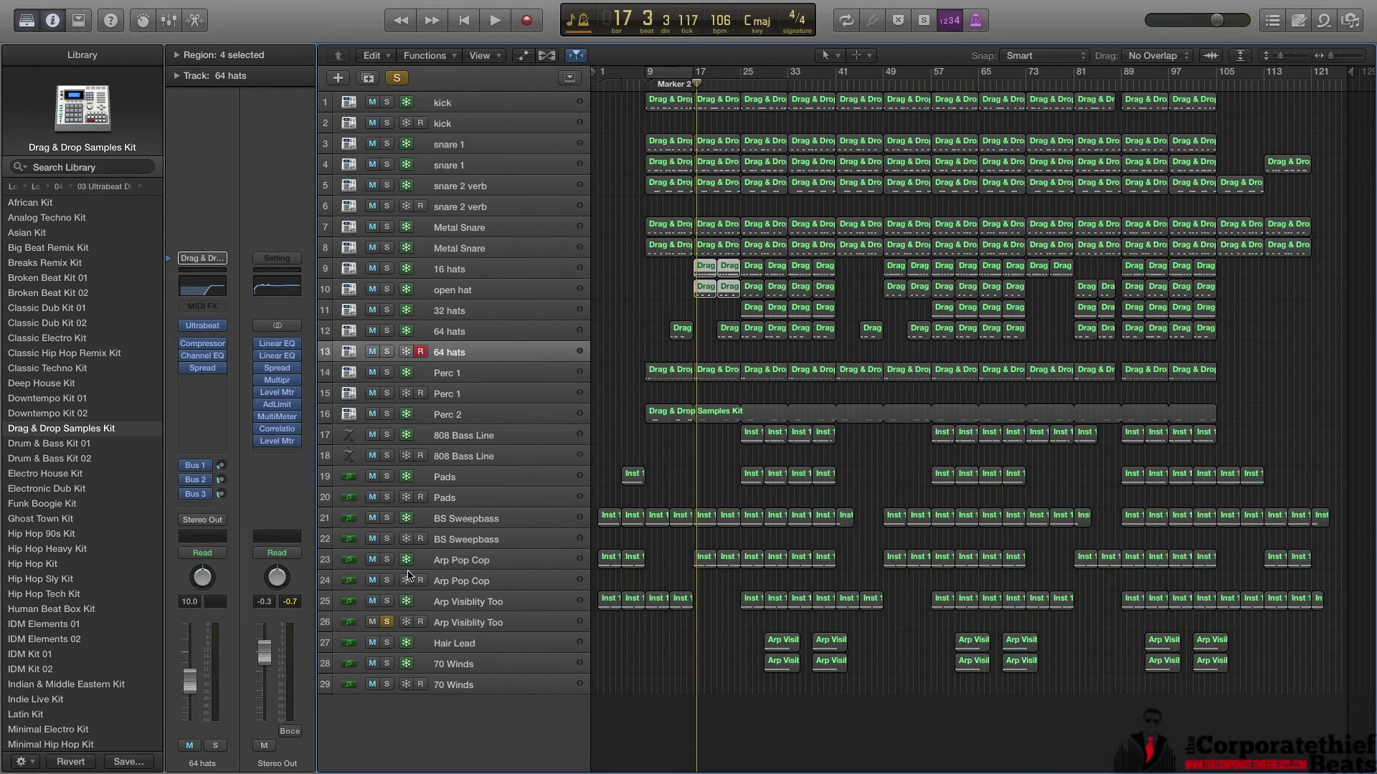
left_click(387, 621)
left_click(386, 622)
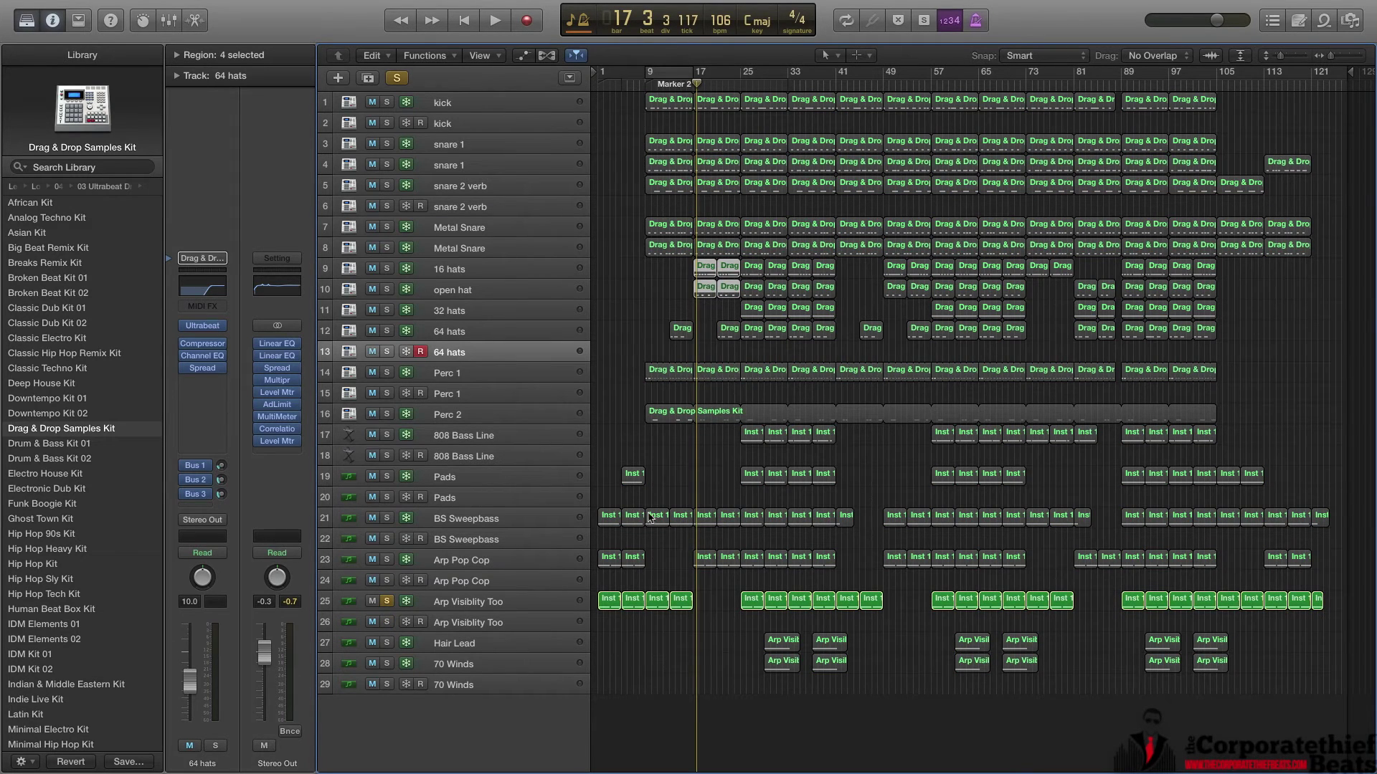
left_click(653, 73)
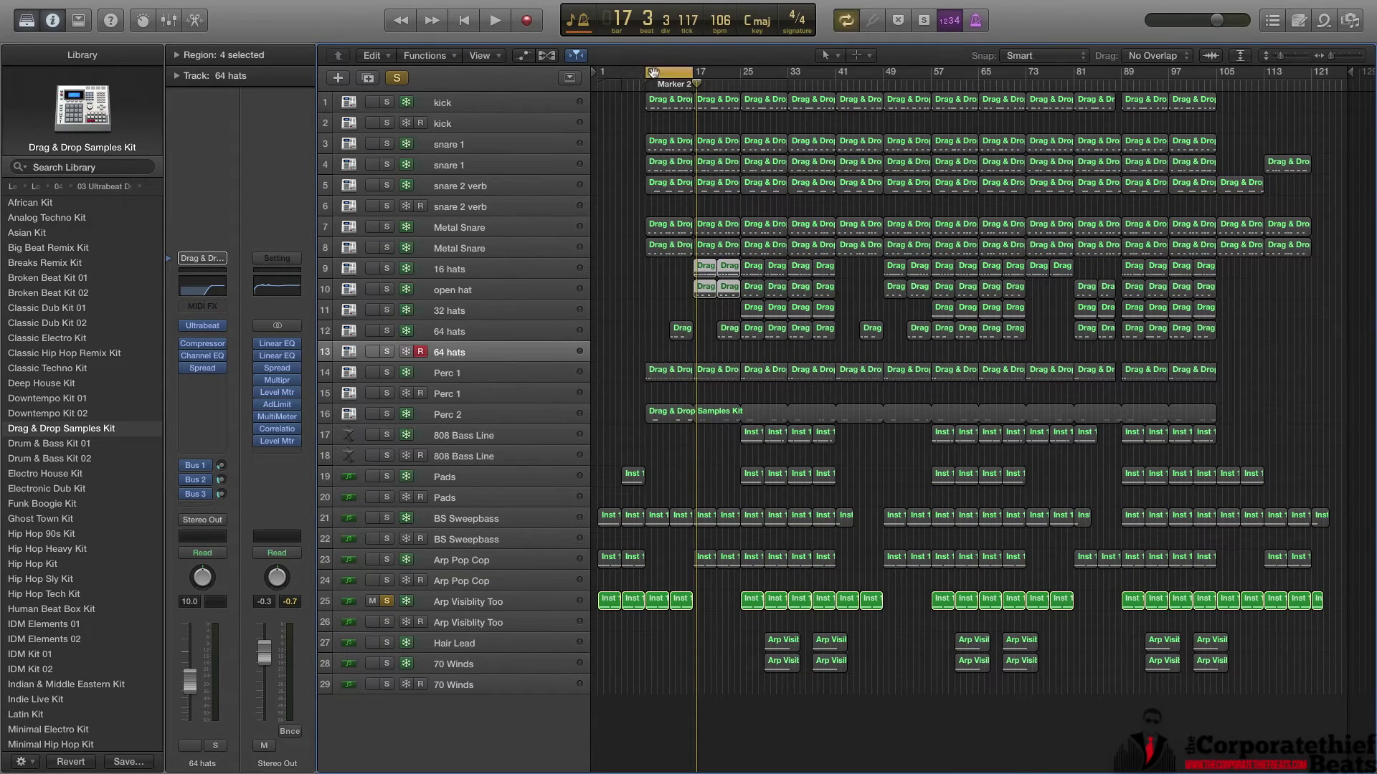
key("space")
key("space")
Solo the first Arp Pop Cop track instead of Arp Visiblity Too, shift the cycle range to bars 17–25 and play it briefly.
left_click(386, 559)
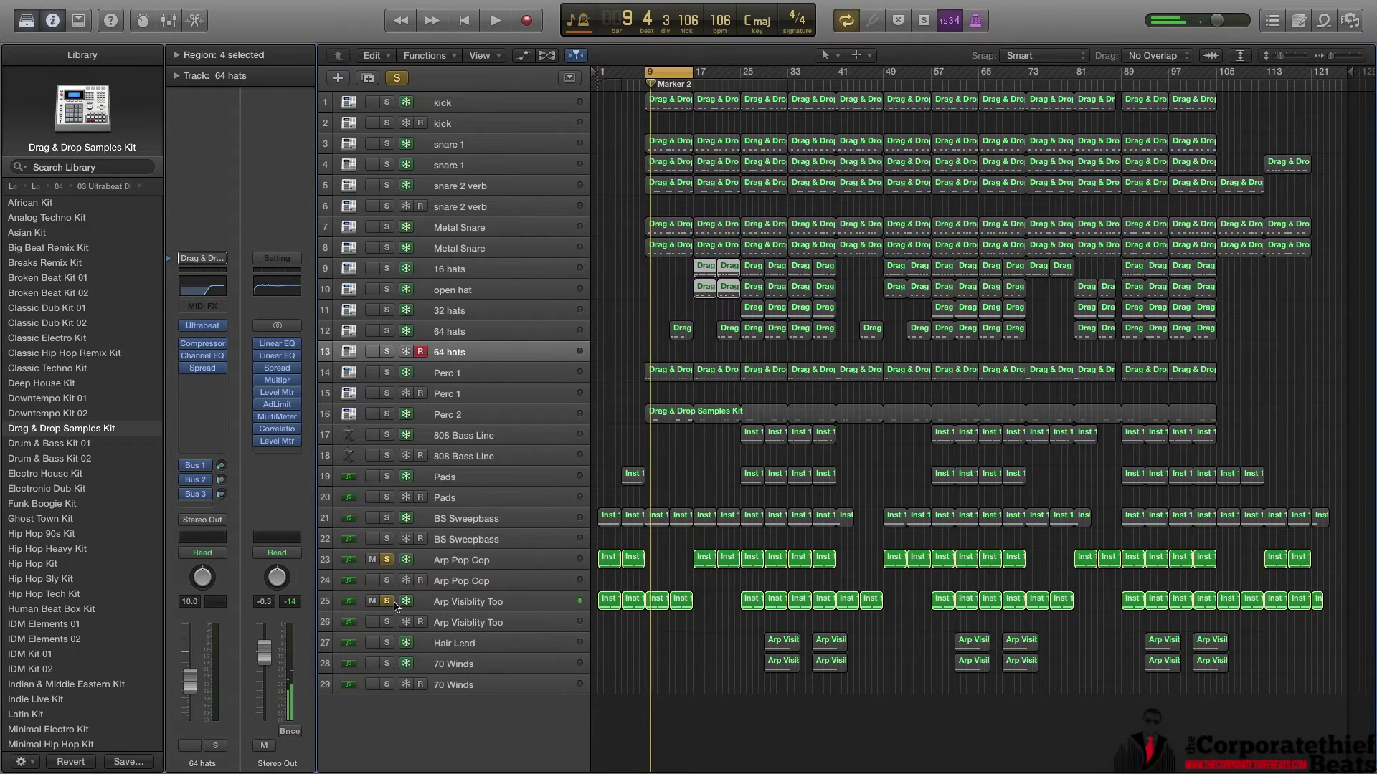
left_click(386, 601)
left_click(677, 74)
left_click_drag(678, 74, 726, 74)
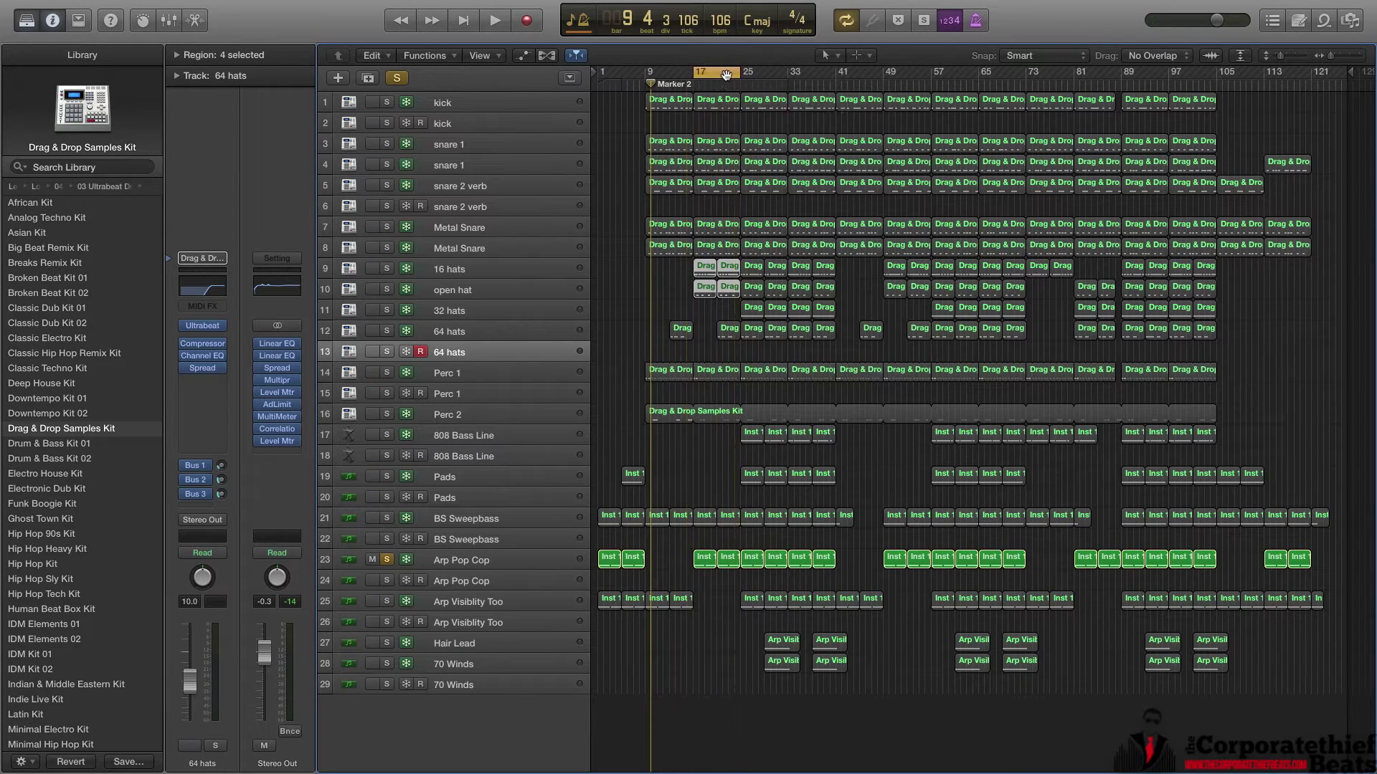
key("space")
key("space")
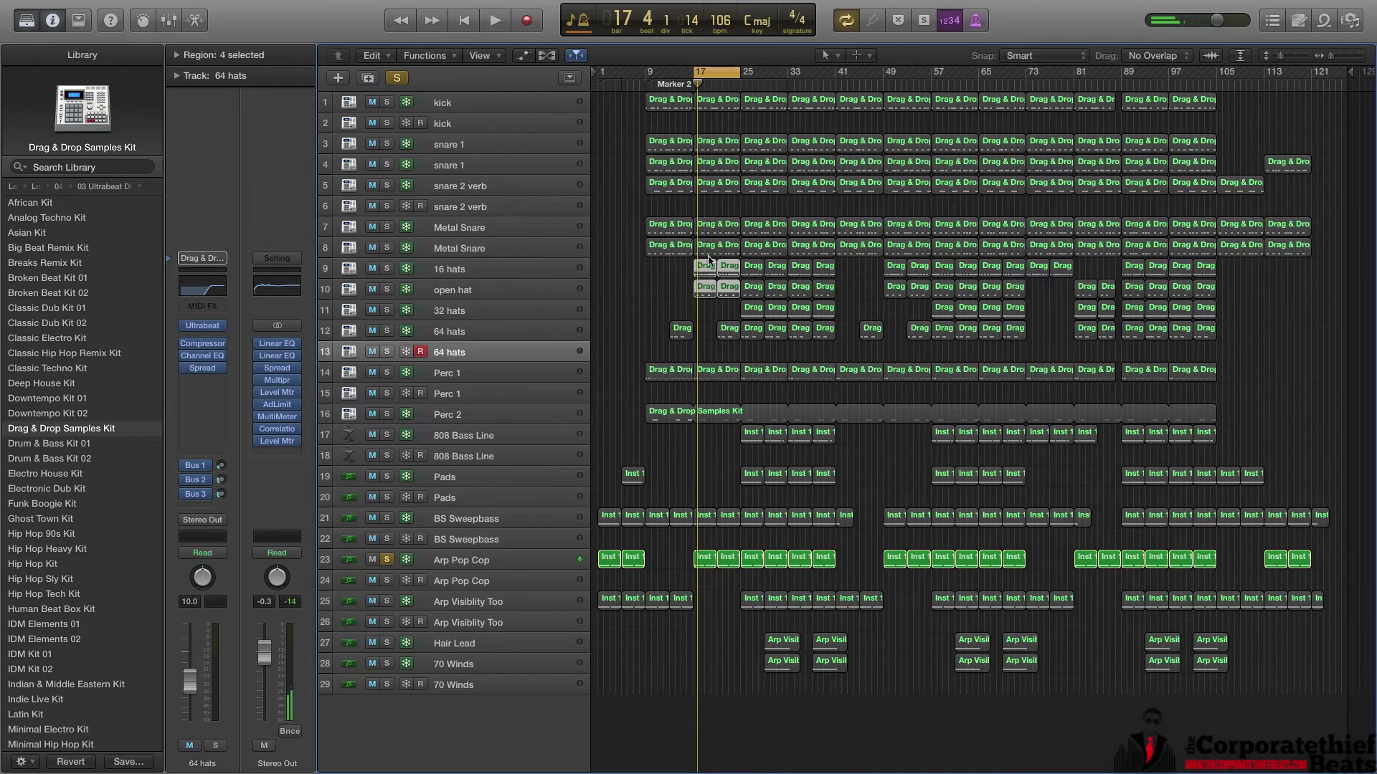
Add the open hat and 16 hats tracks to the solo, leaving 32 hats unsoloed.
left_click(387, 289)
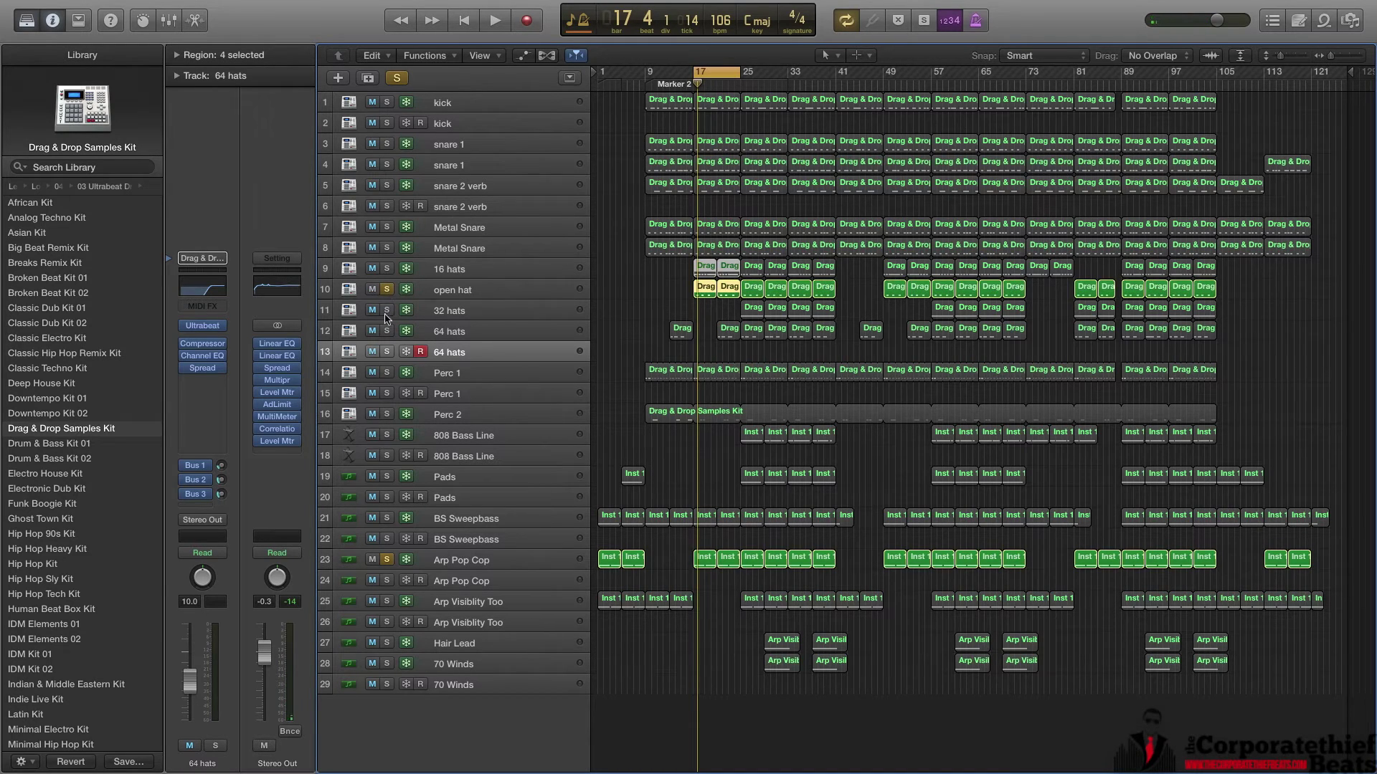
left_click(387, 310)
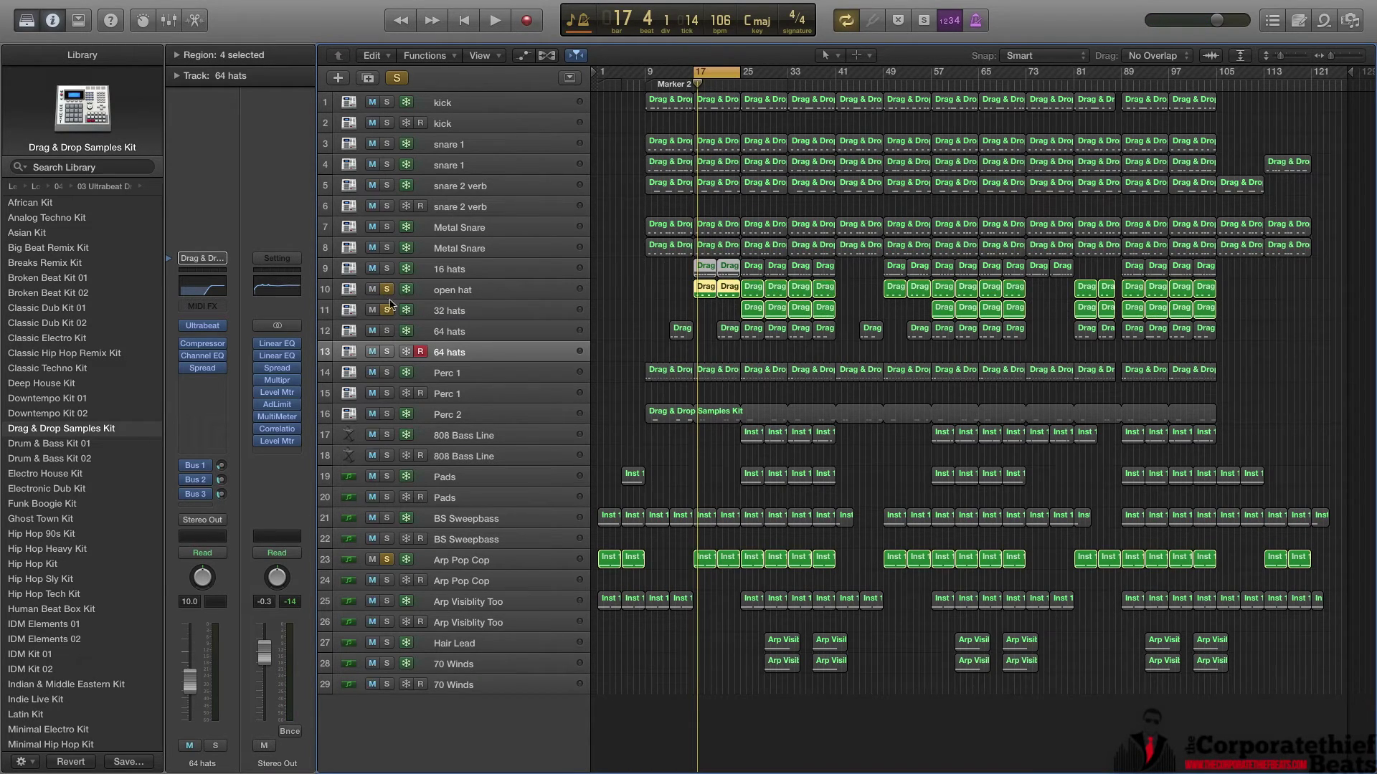
left_click(388, 268)
left_click(387, 310)
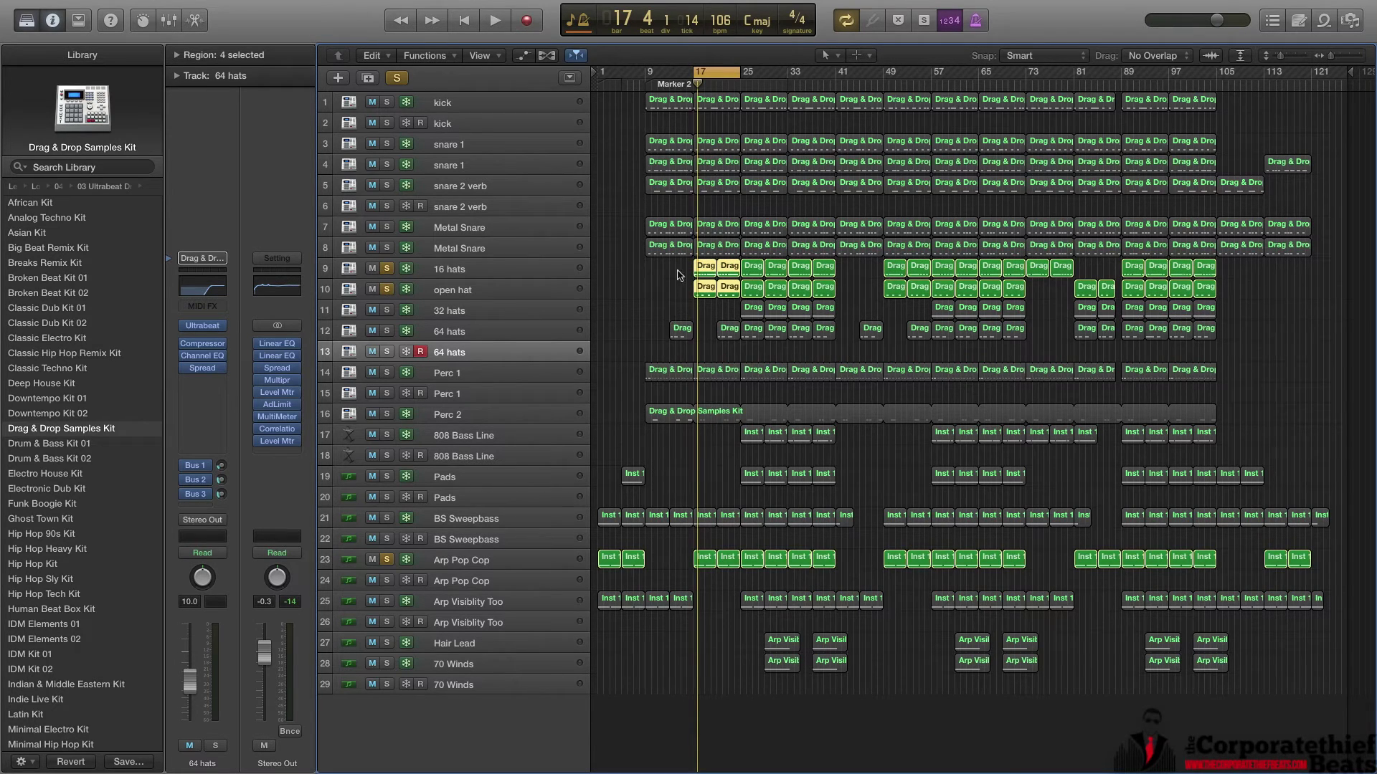
Play the soloed hats and Arp Pop Cop tracks together from bar 17, and stop playback after a few bars.
left_click(693, 84)
key("space")
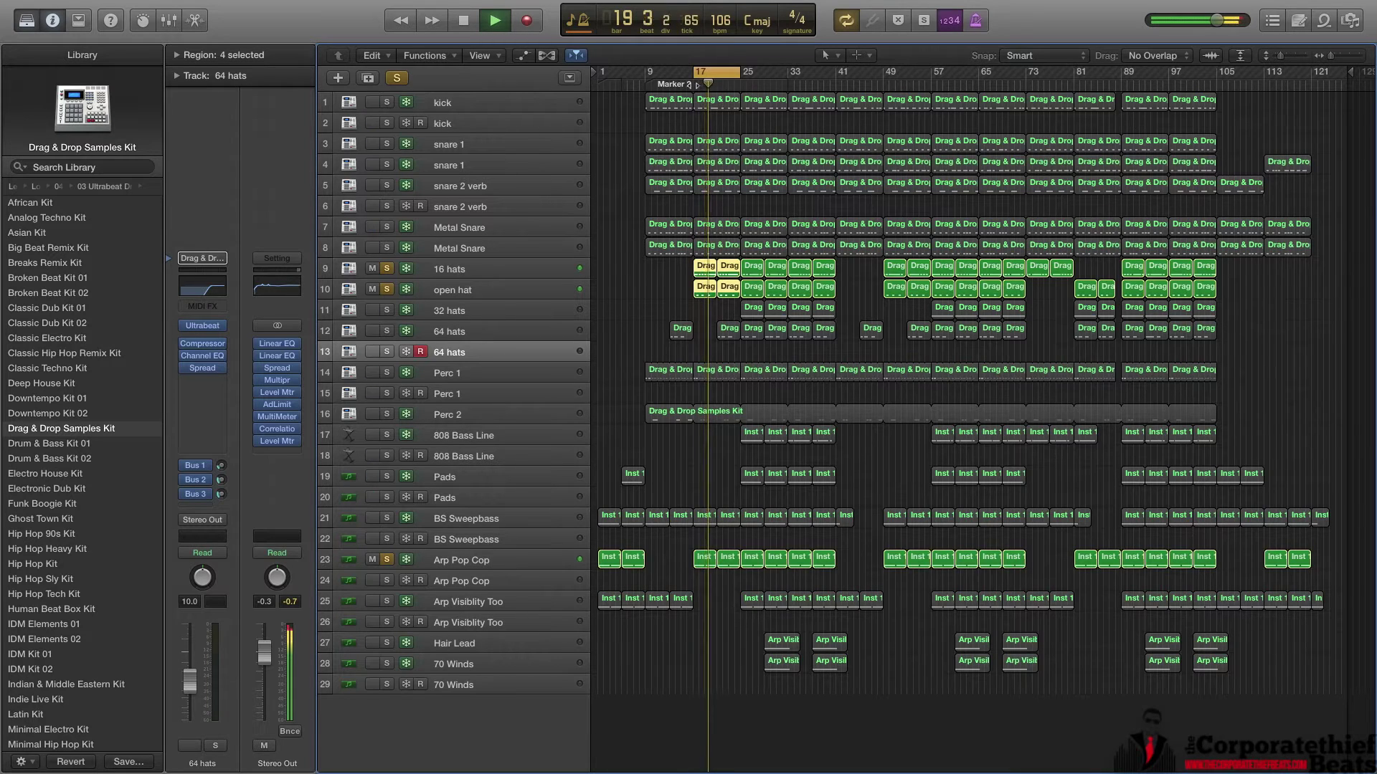
key("space")
Turn cycle mode off, clear all track solos and play the full beat from bar 17.
key("c")
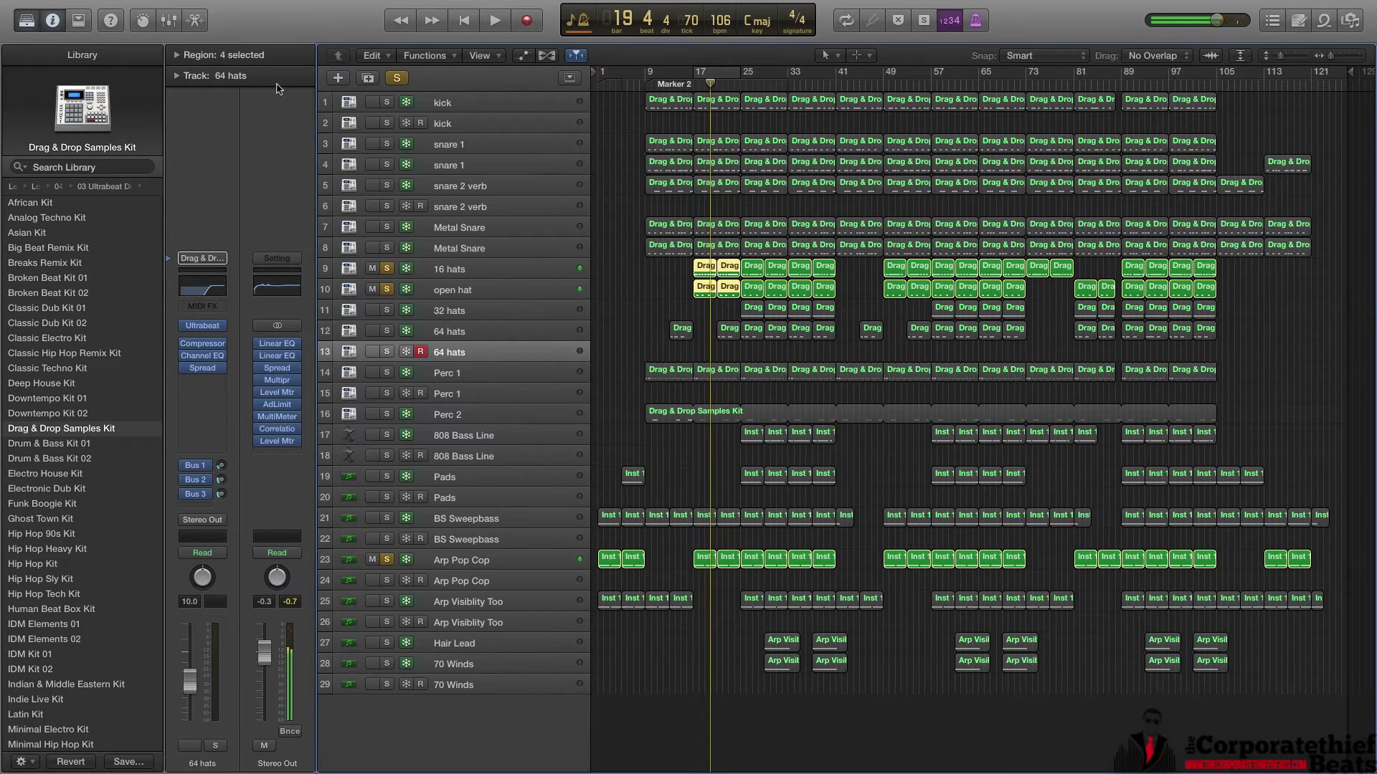
left_click(395, 78)
left_click(694, 84)
key("space")
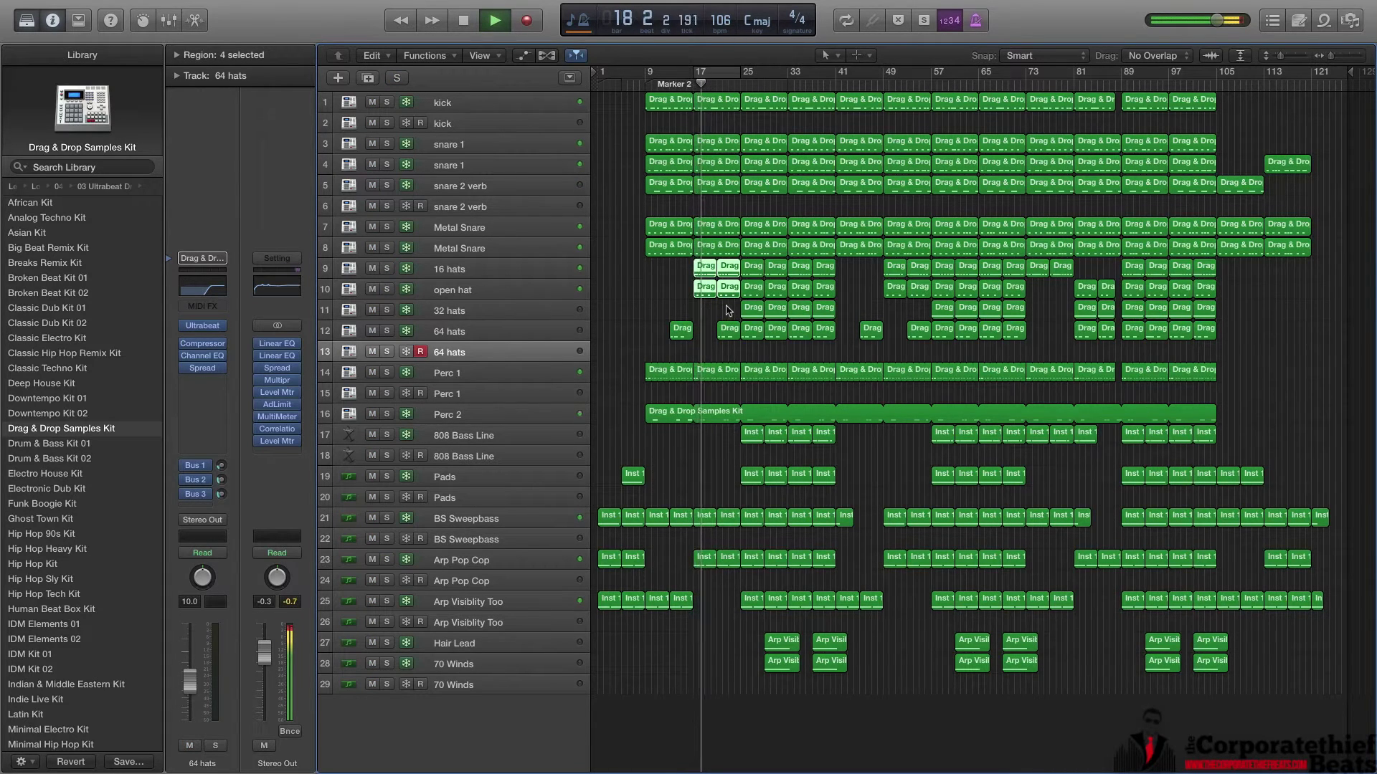
Open the selected 16 hats and open hat regions in the Piano Roll and examine their pattern across bars 17–25, stopping playback.
double_click(706, 274)
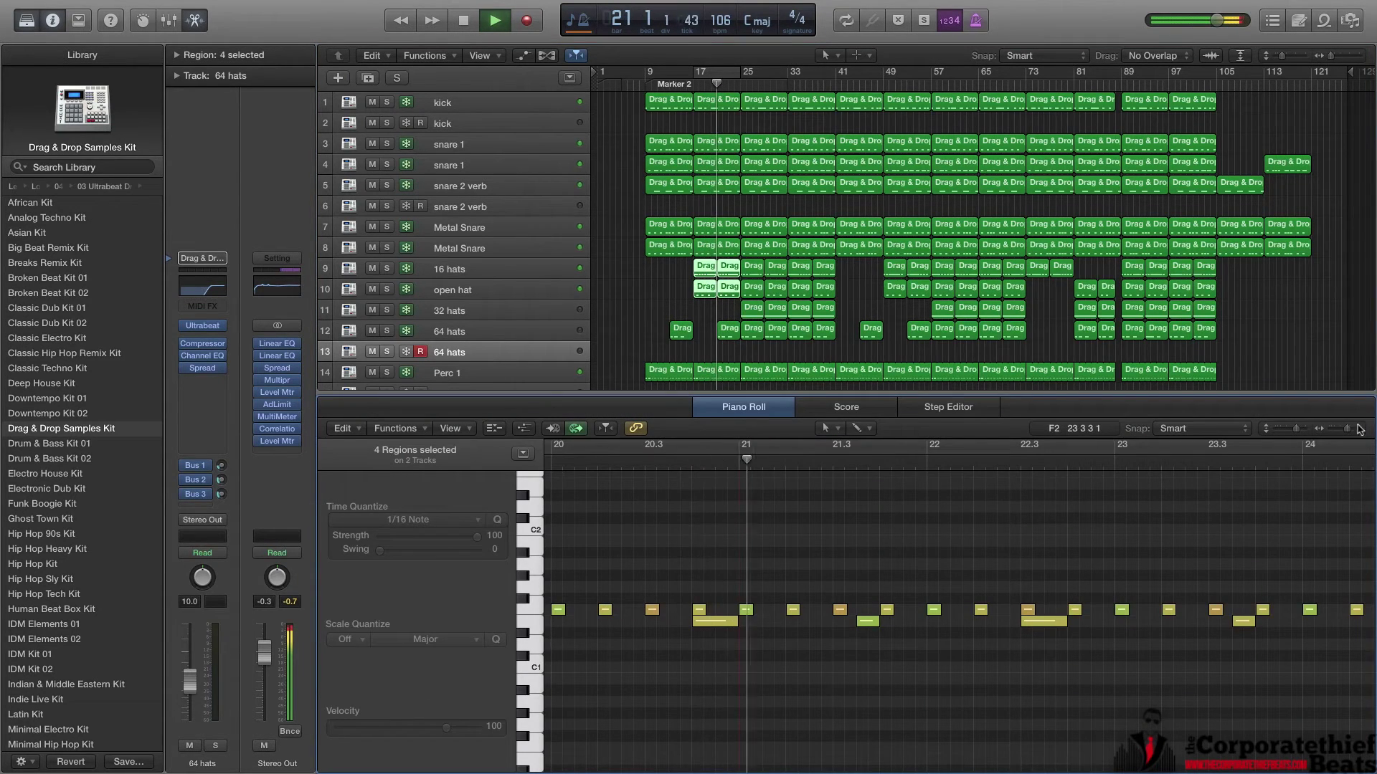
left_click_drag(1347, 429, 1343, 430)
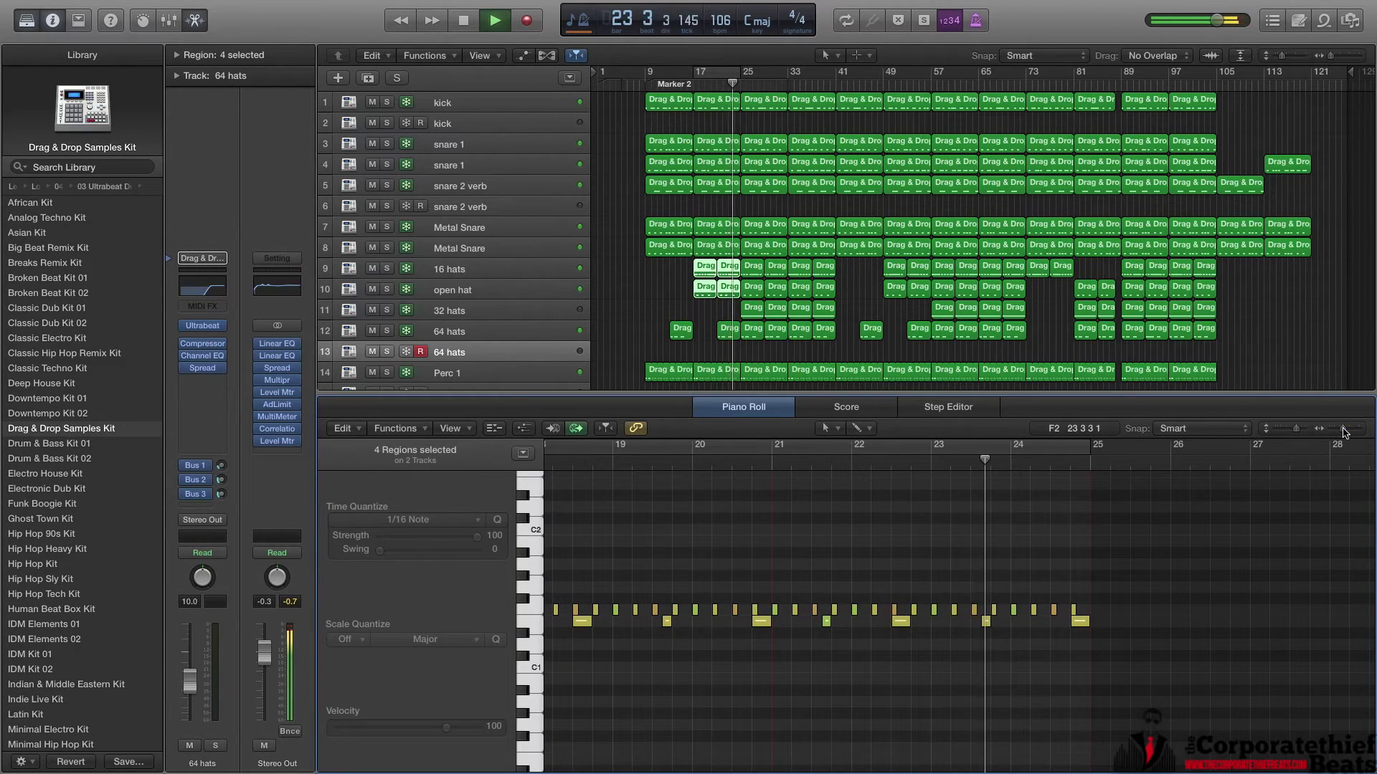
key("space")
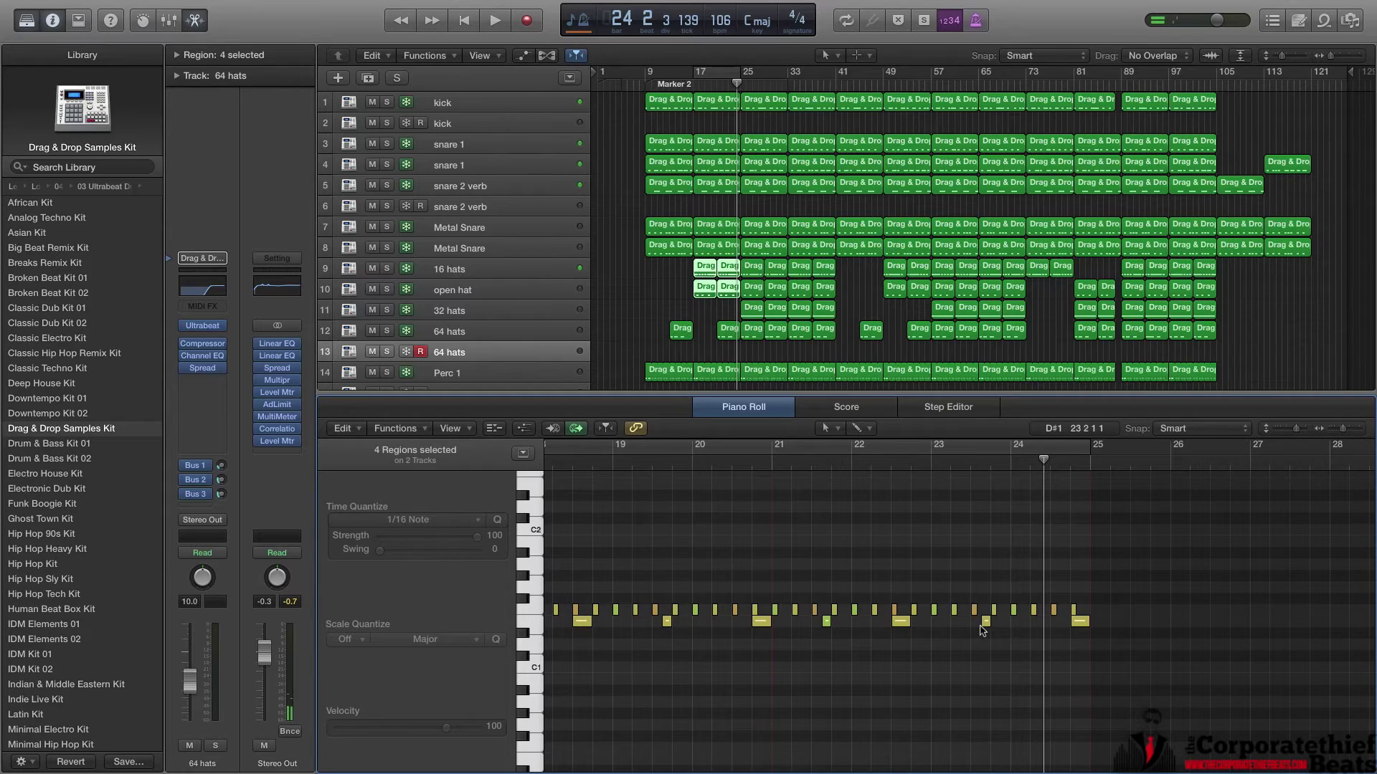
scroll(933, 631, "left", 5)
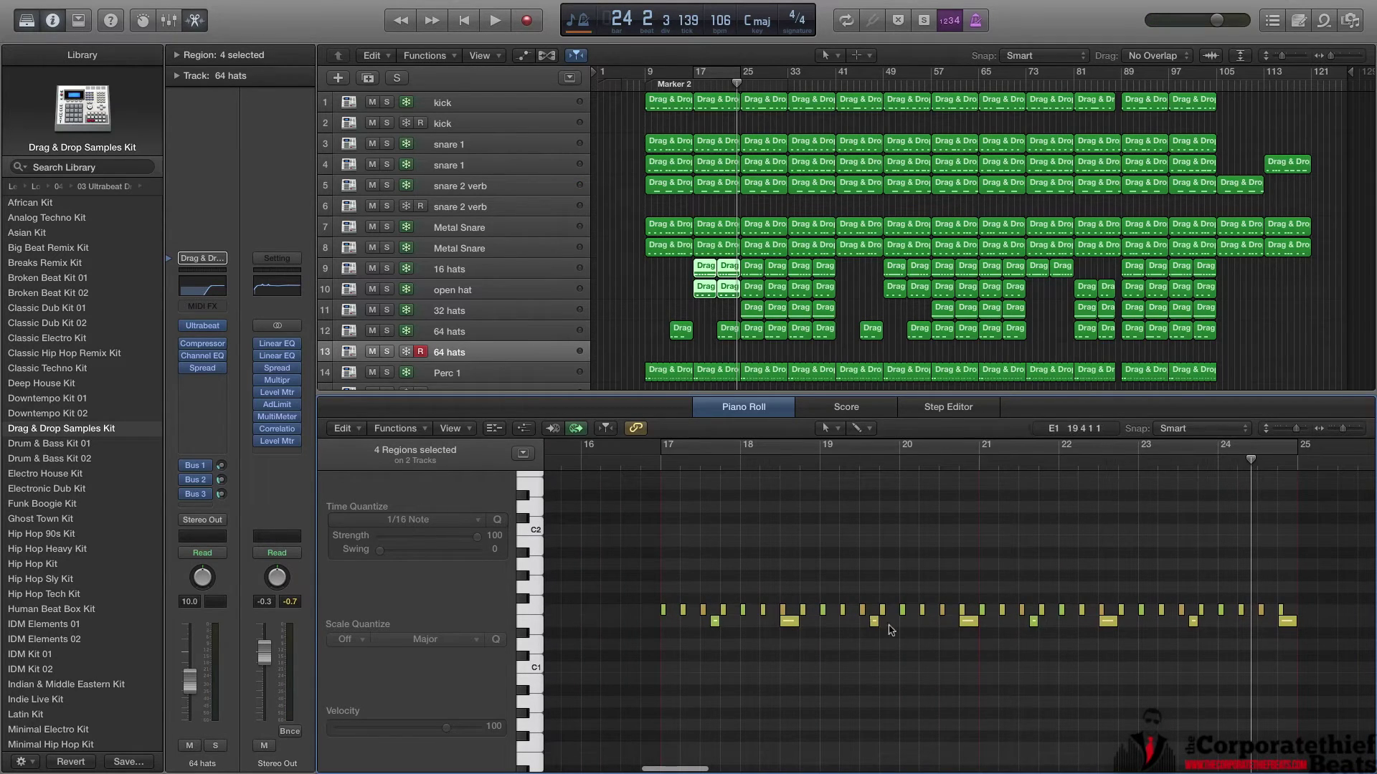
Examine the hat notes' velocities in the Piano Roll and the drum channel strips in the mixer, and return to the full arrangement.
left_click(524, 428)
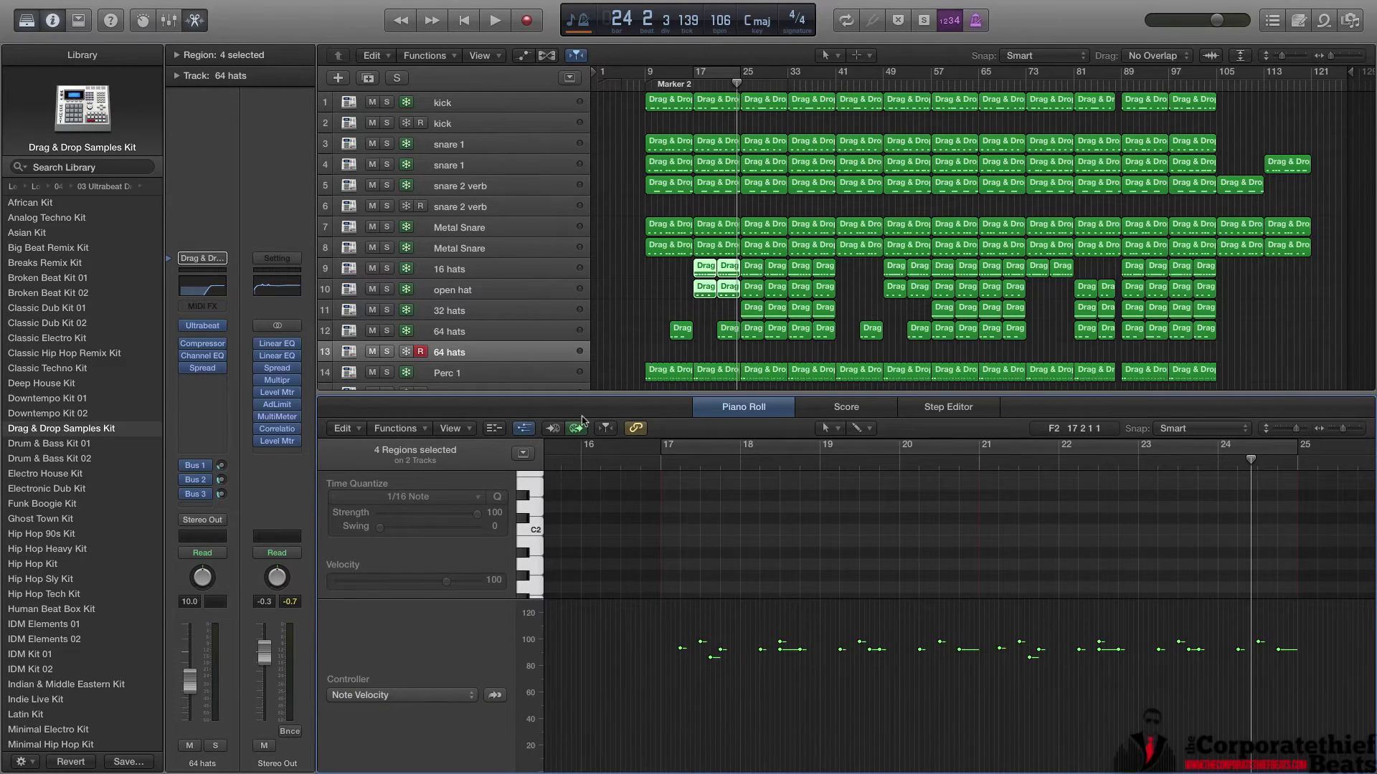
left_click(524, 428)
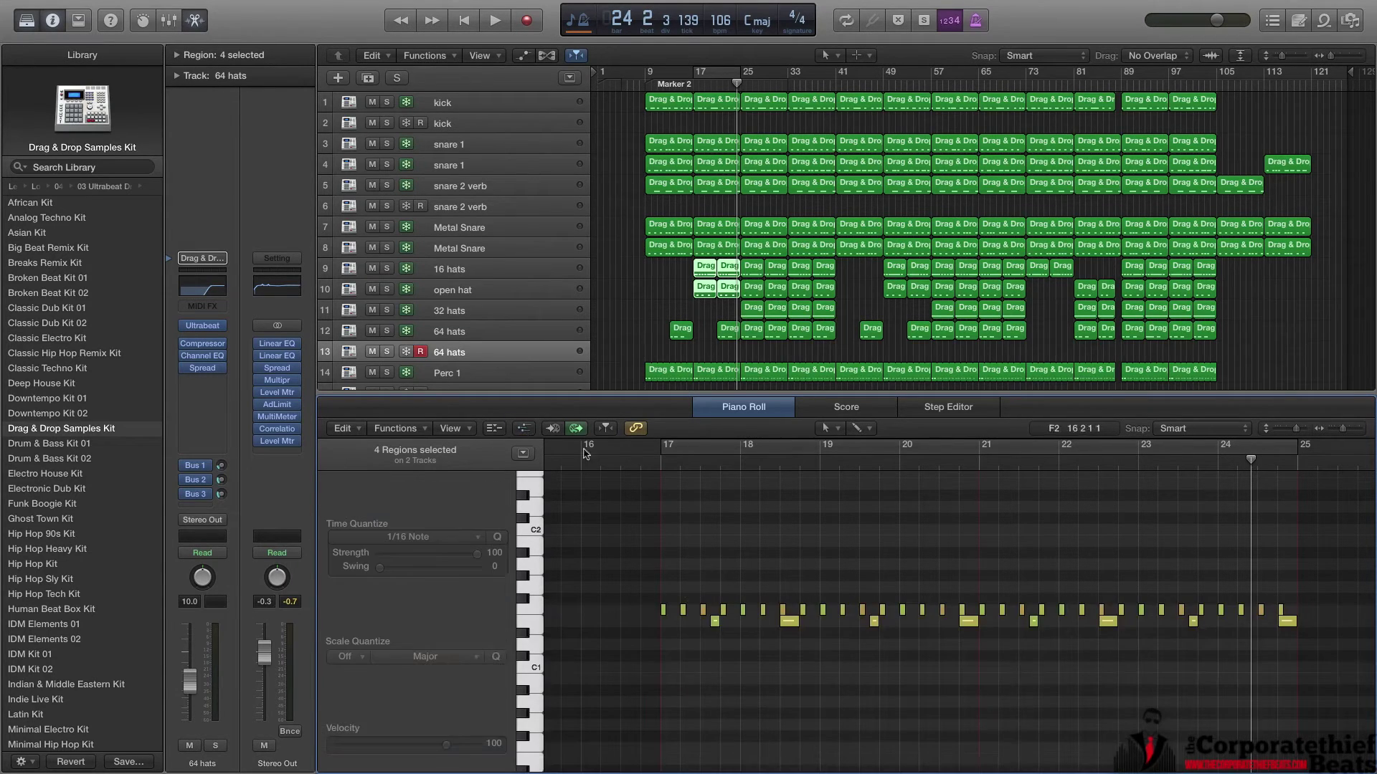
left_click(524, 429)
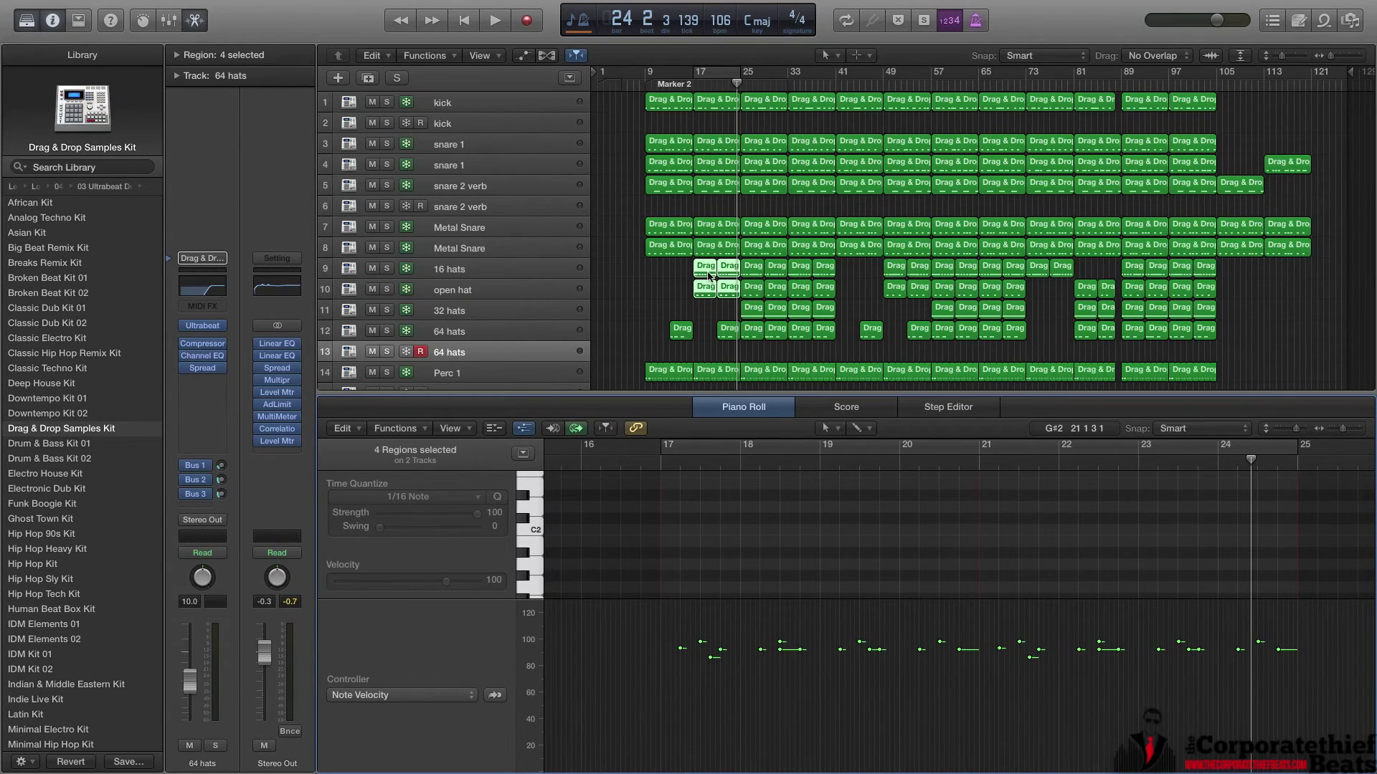
key("x")
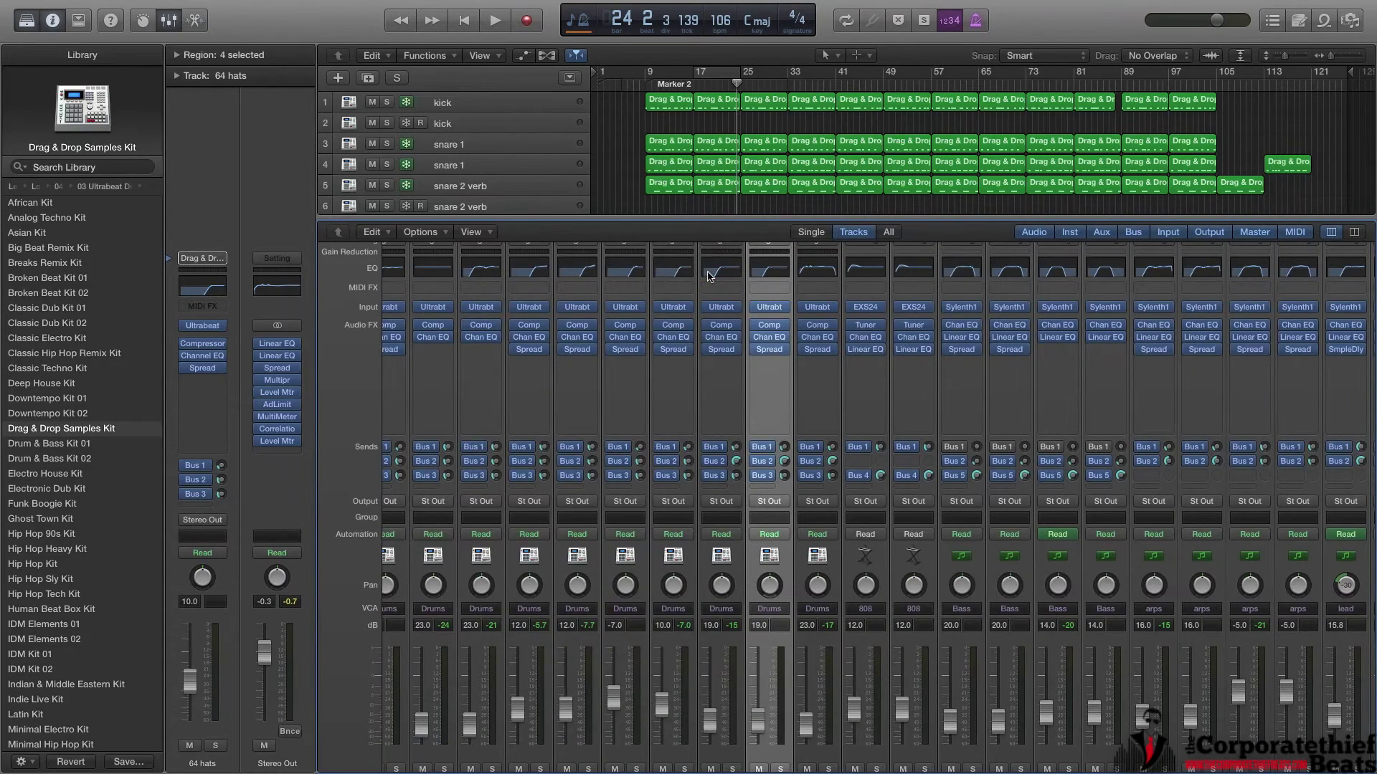
key("x")
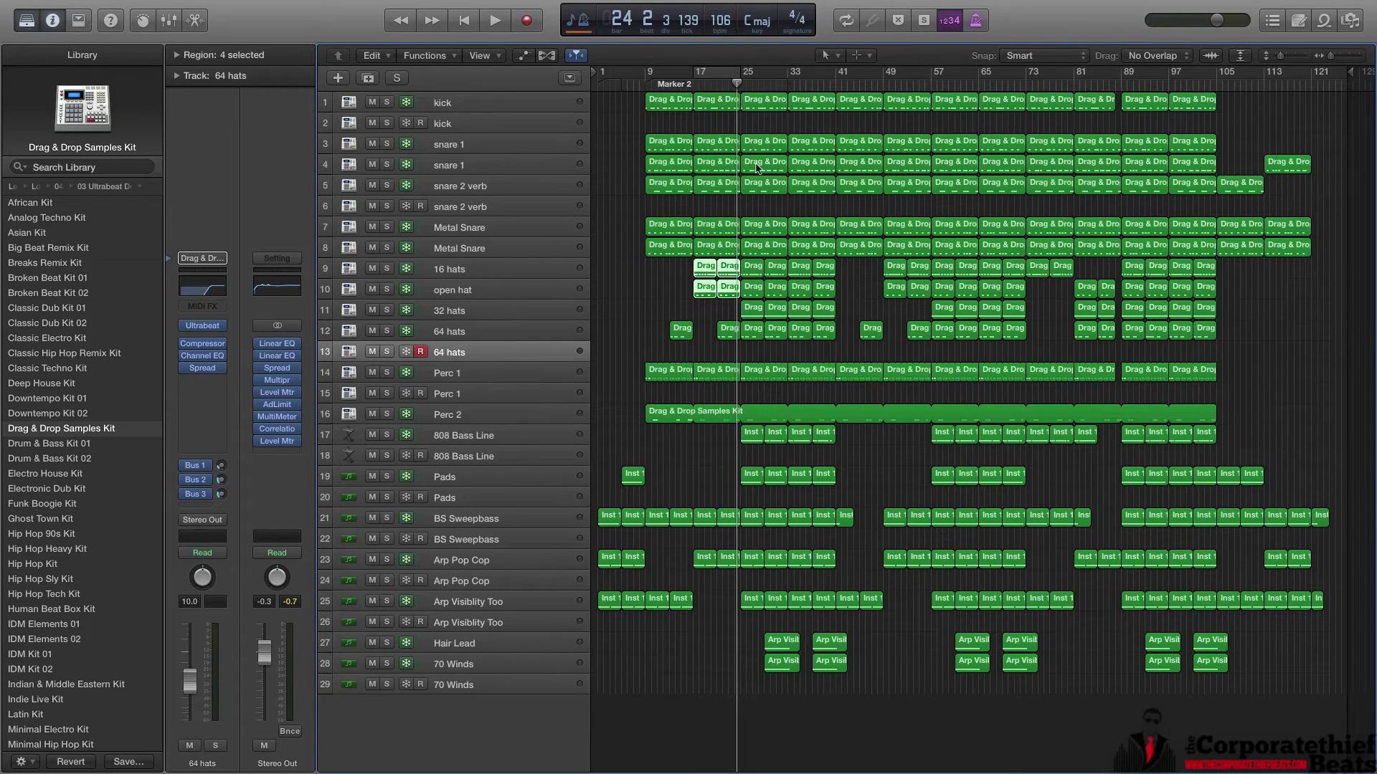
Set the cycle range to bars 25–41, solo the 32 hats track and play it briefly.
left_click_drag(737, 80, 836, 73)
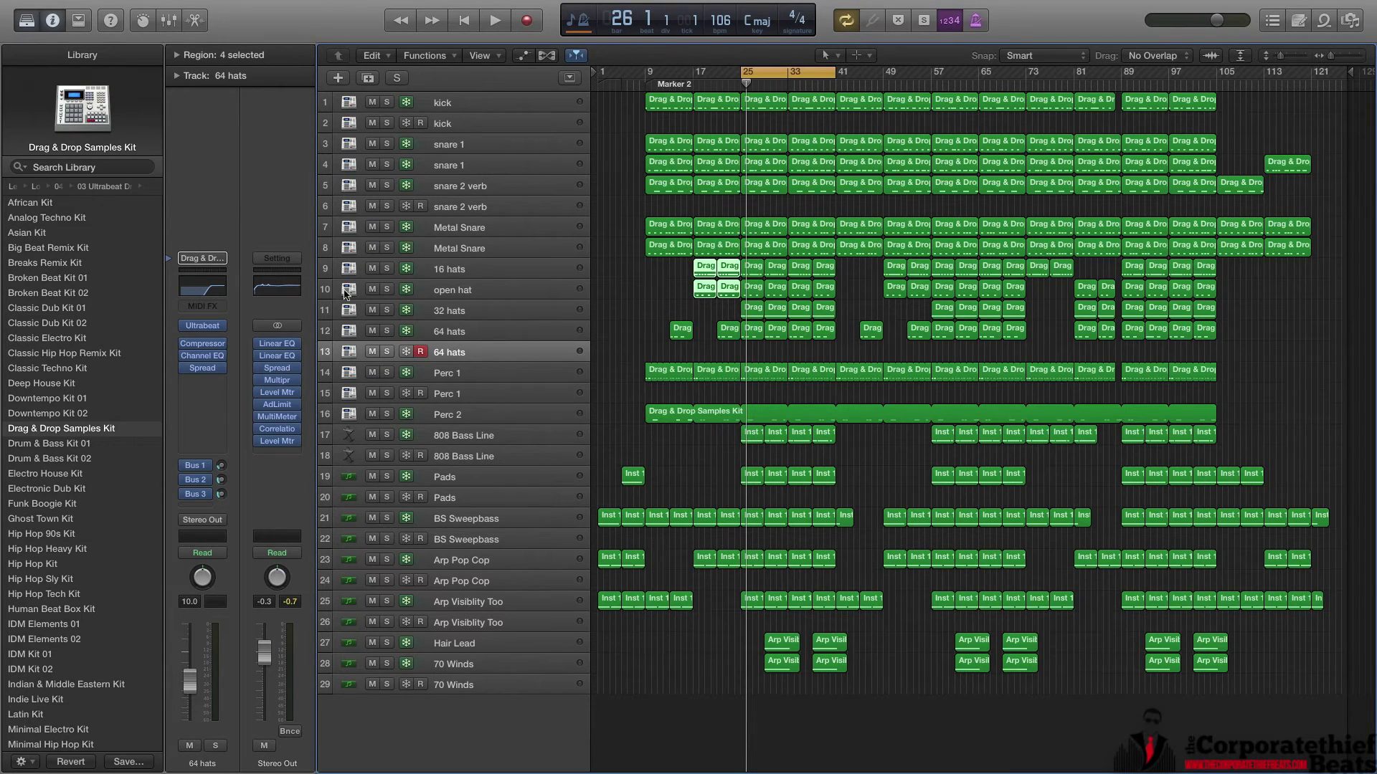
left_click(387, 310)
key("space")
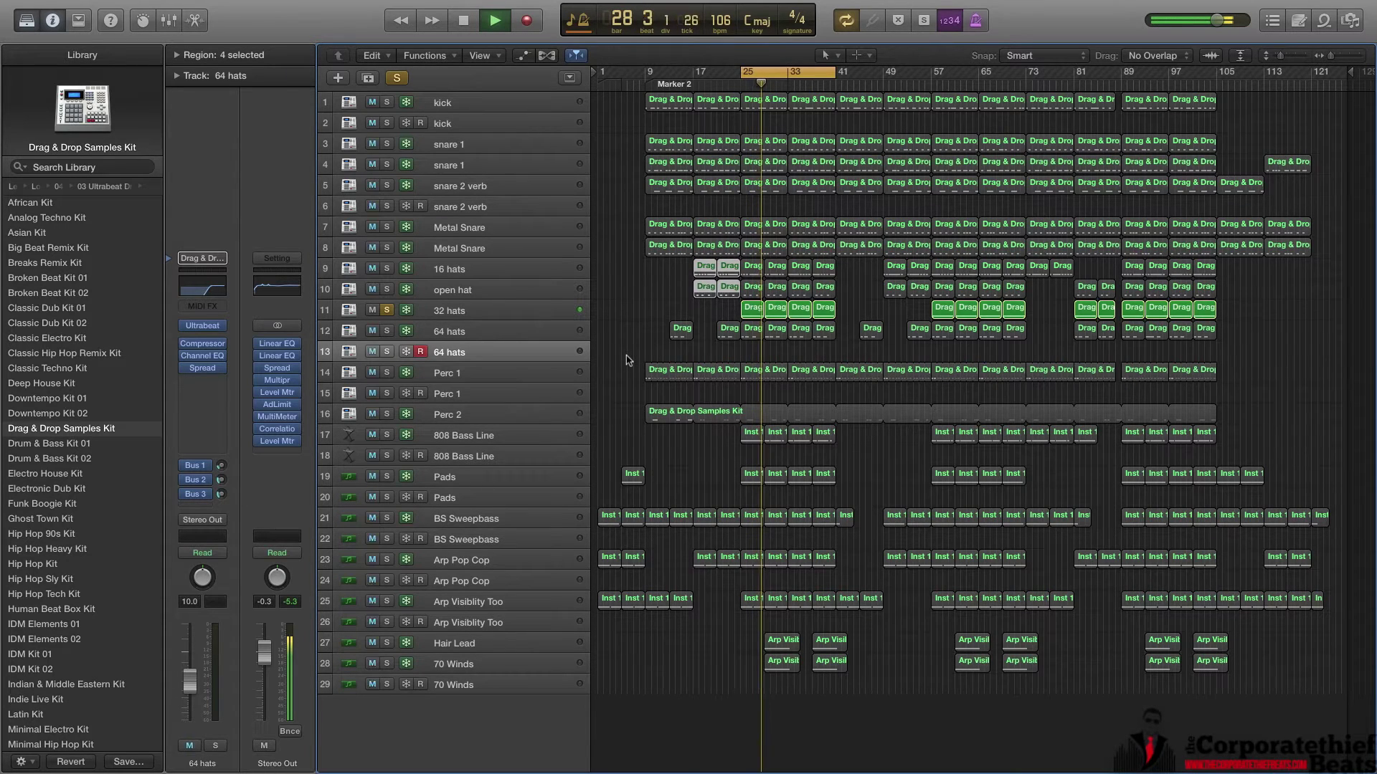
key("space")
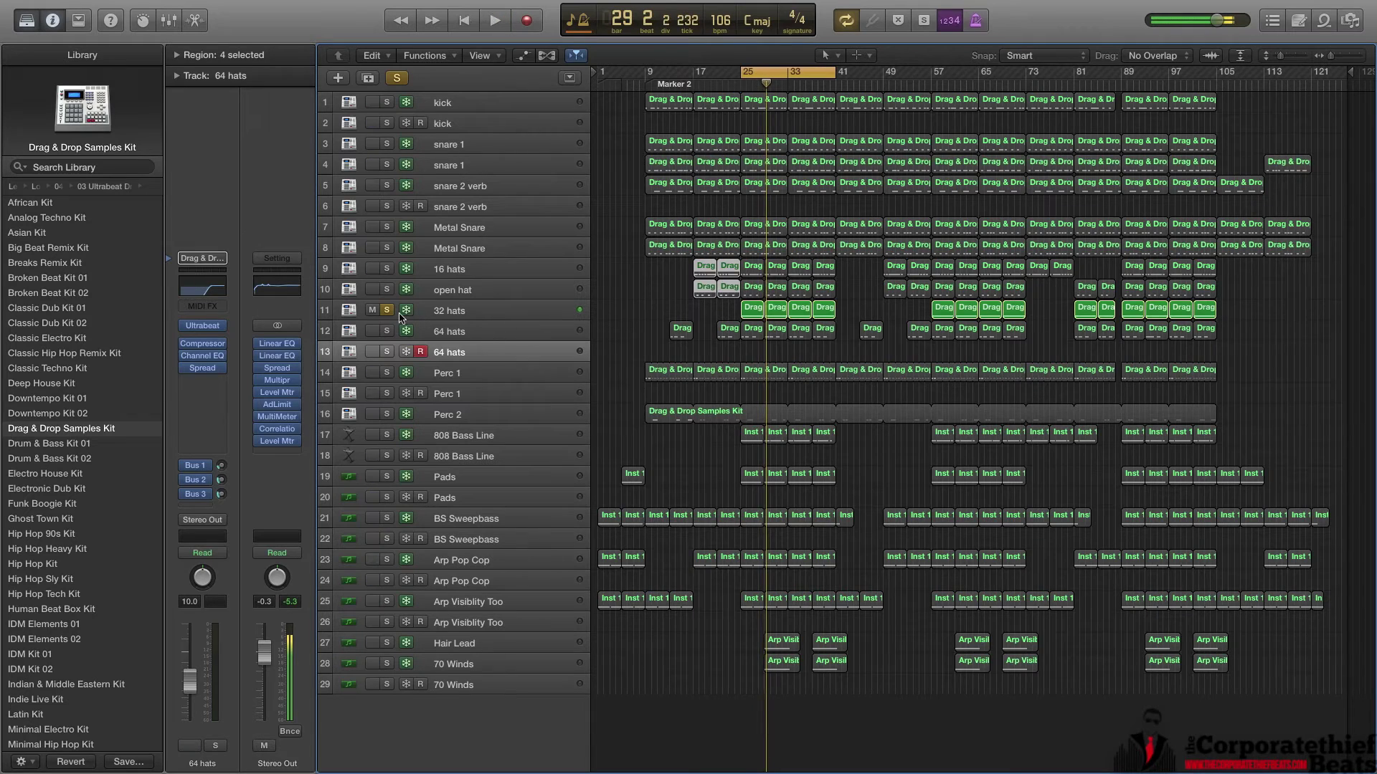
Unsolo the 32 hats and play the full beat through the cycle section, stopping past bar 33.
left_click(386, 310)
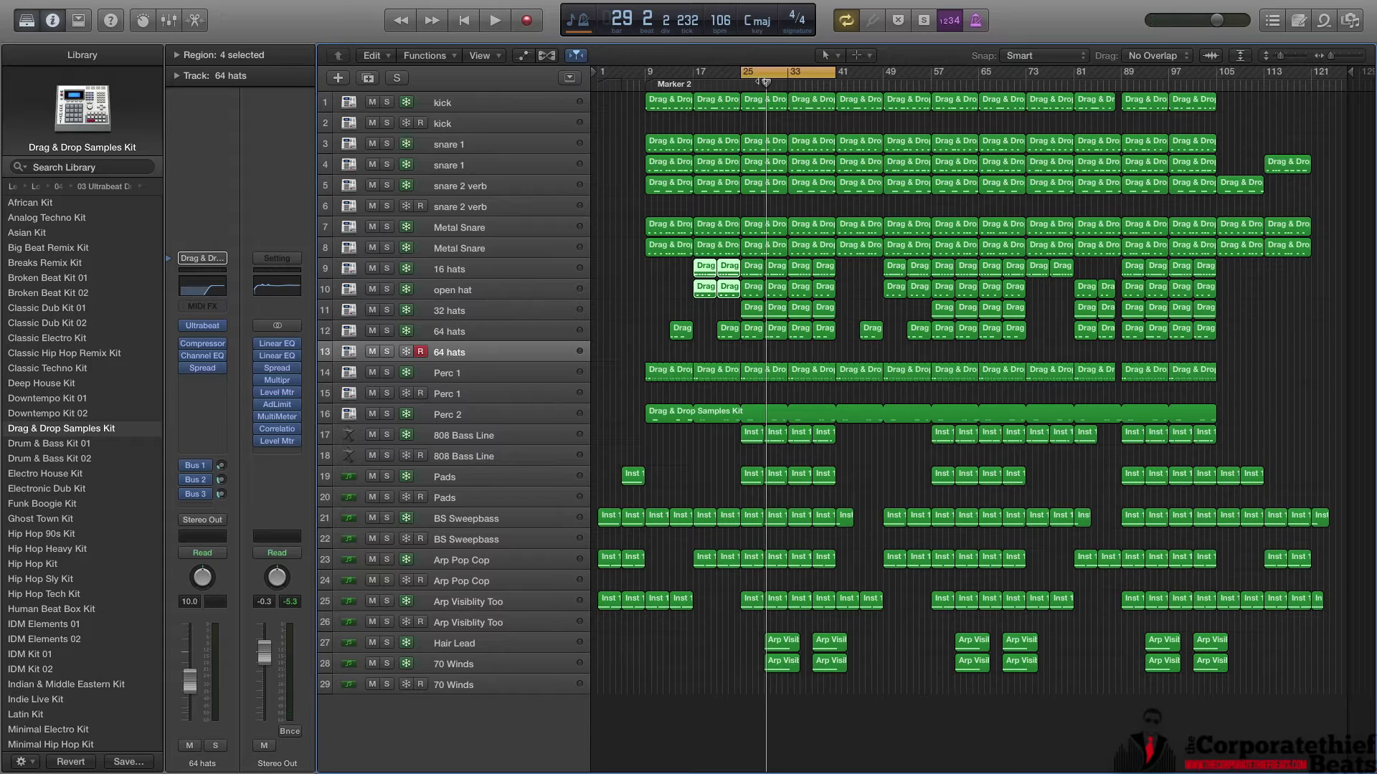
key("space")
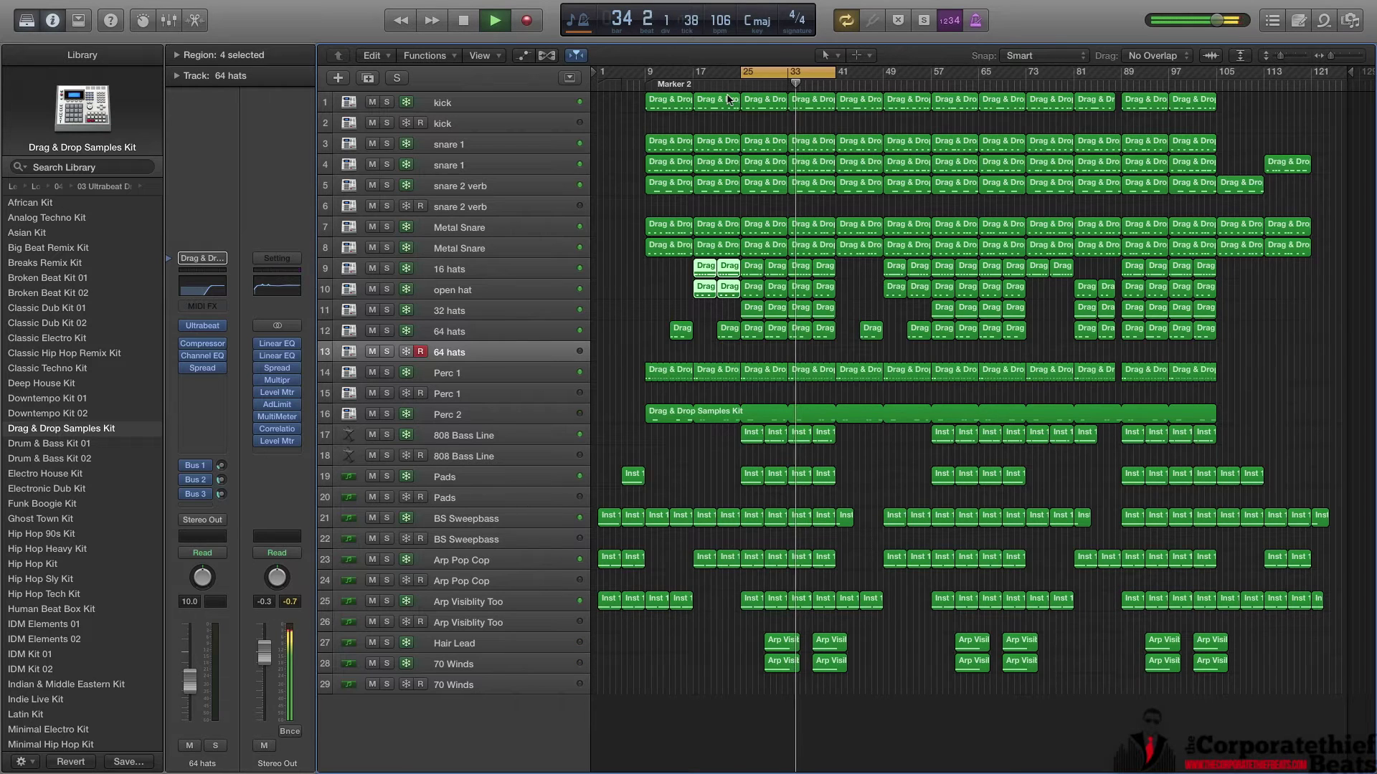
key("space")
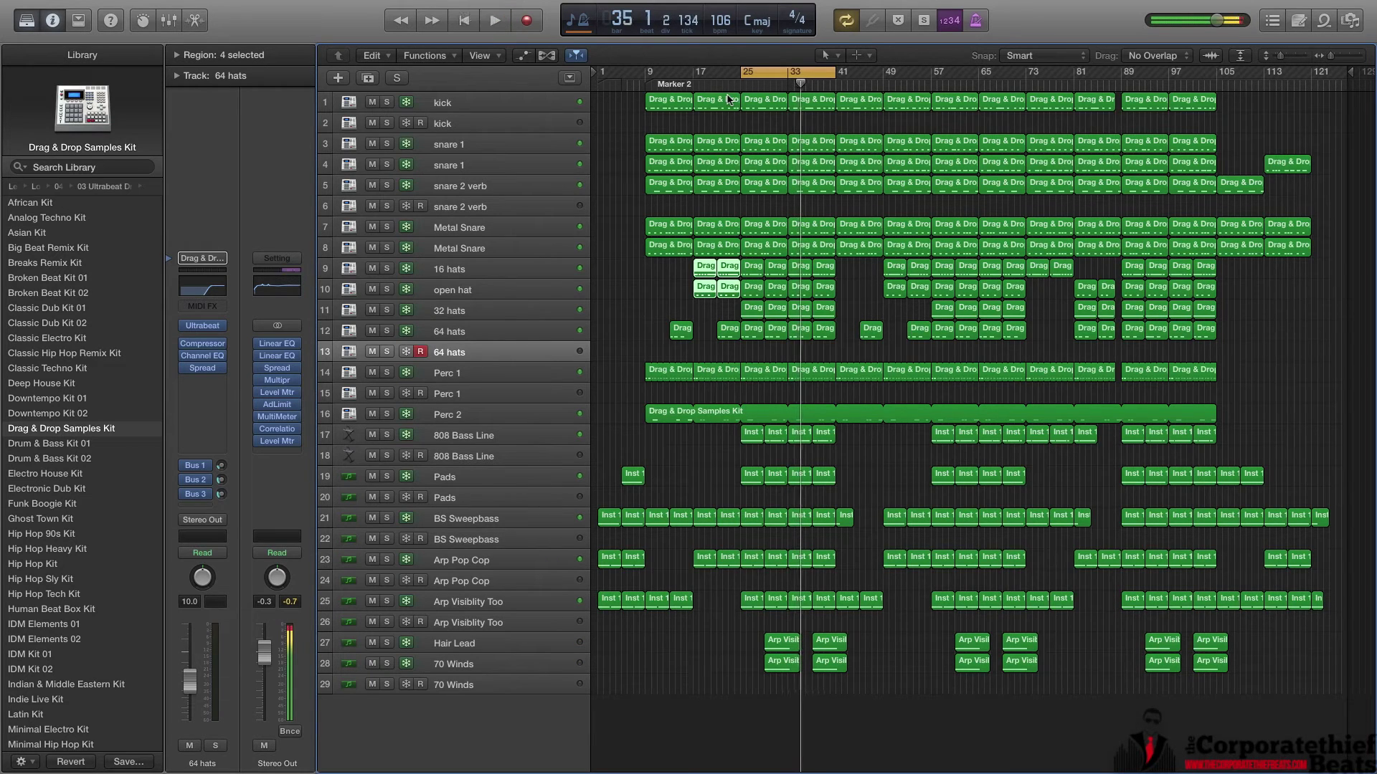
Solo the Hair Lead and both 70 Winds tracks, and inspect the Sylenth1 patch on the last 70 Winds track.
left_click(387, 663)
left_click(387, 643)
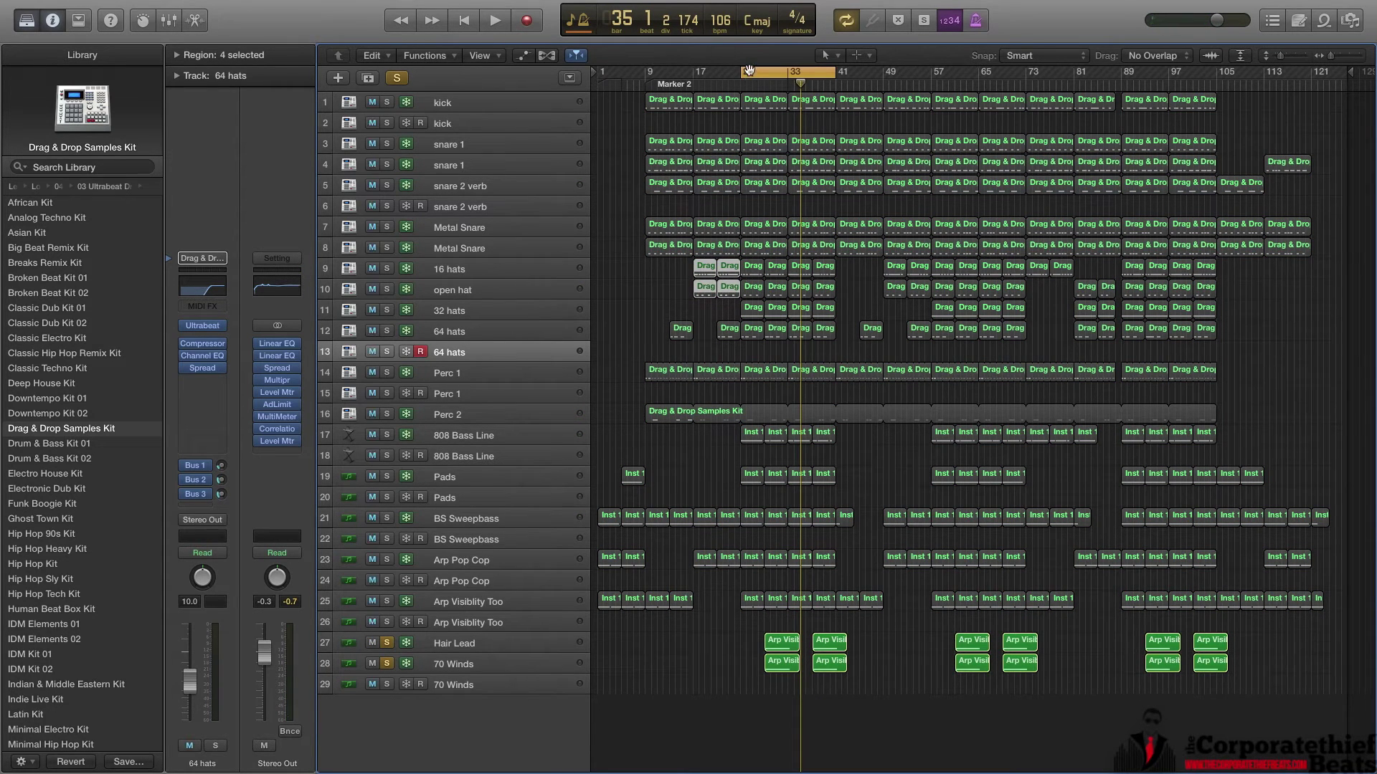
left_click(456, 686)
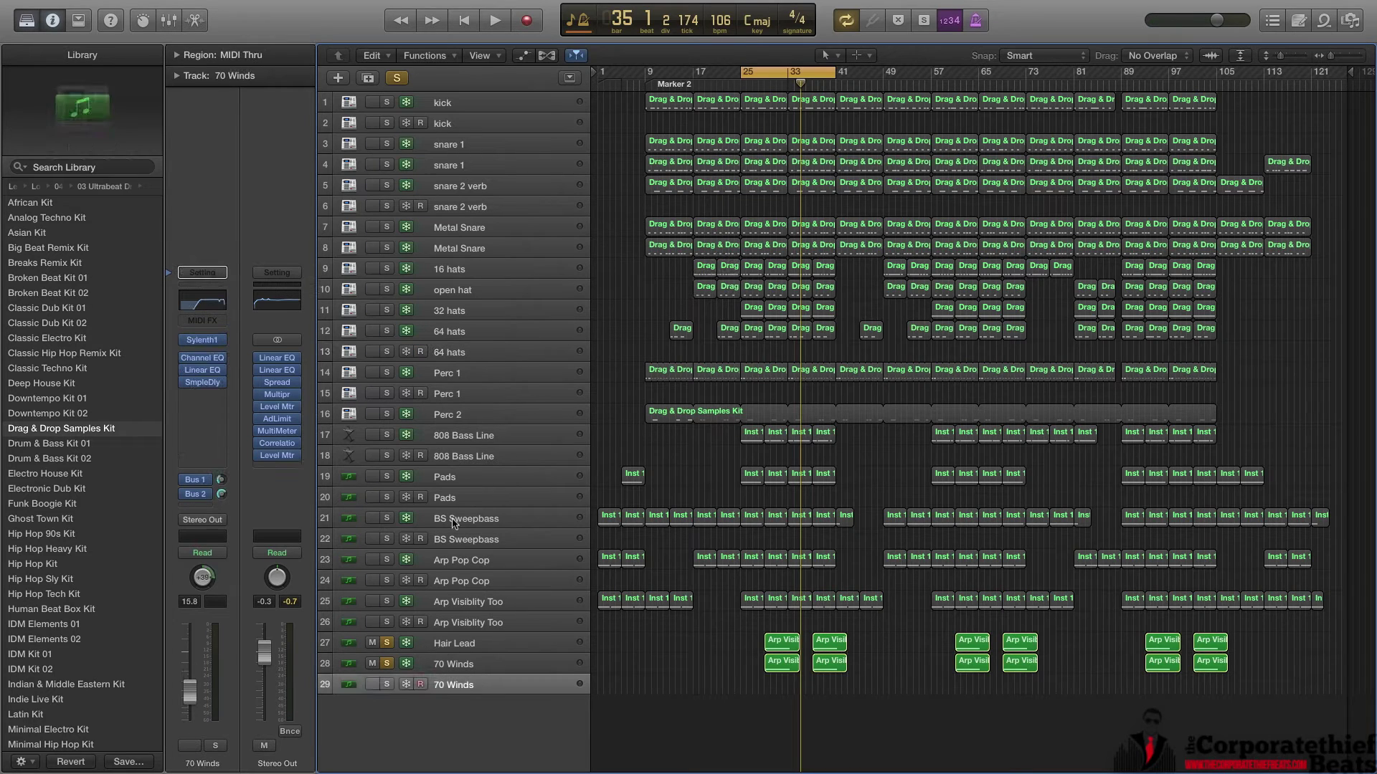
left_click(201, 340)
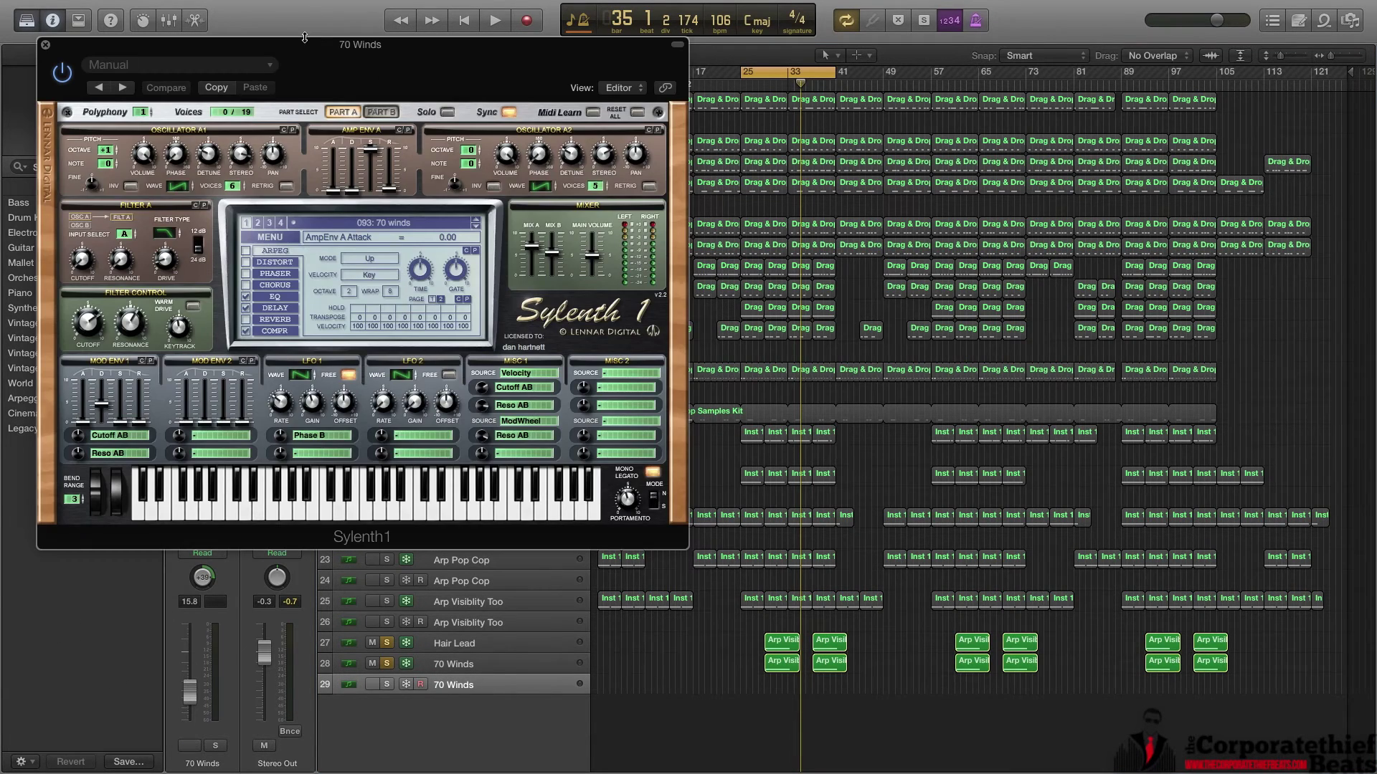
left_click_drag(305, 38, 898, 20)
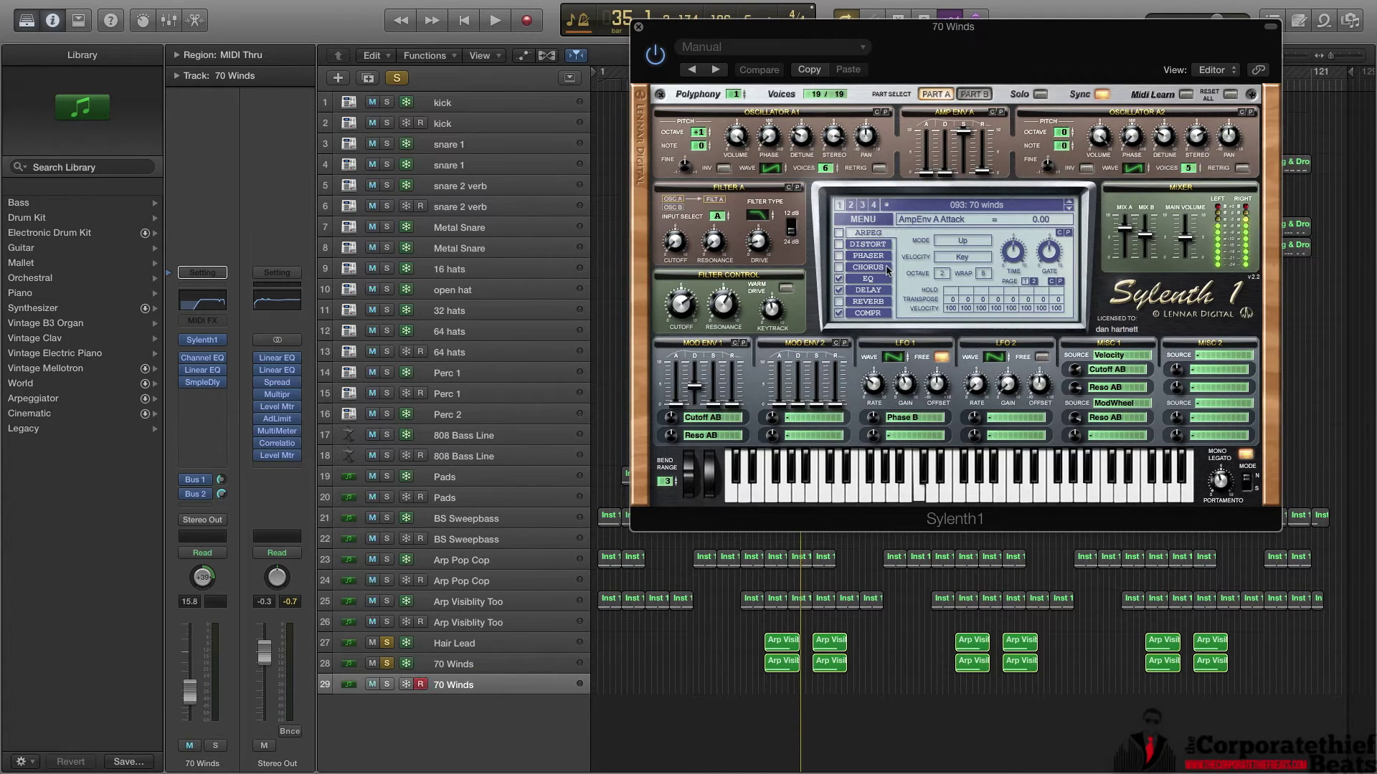
left_click(387, 684)
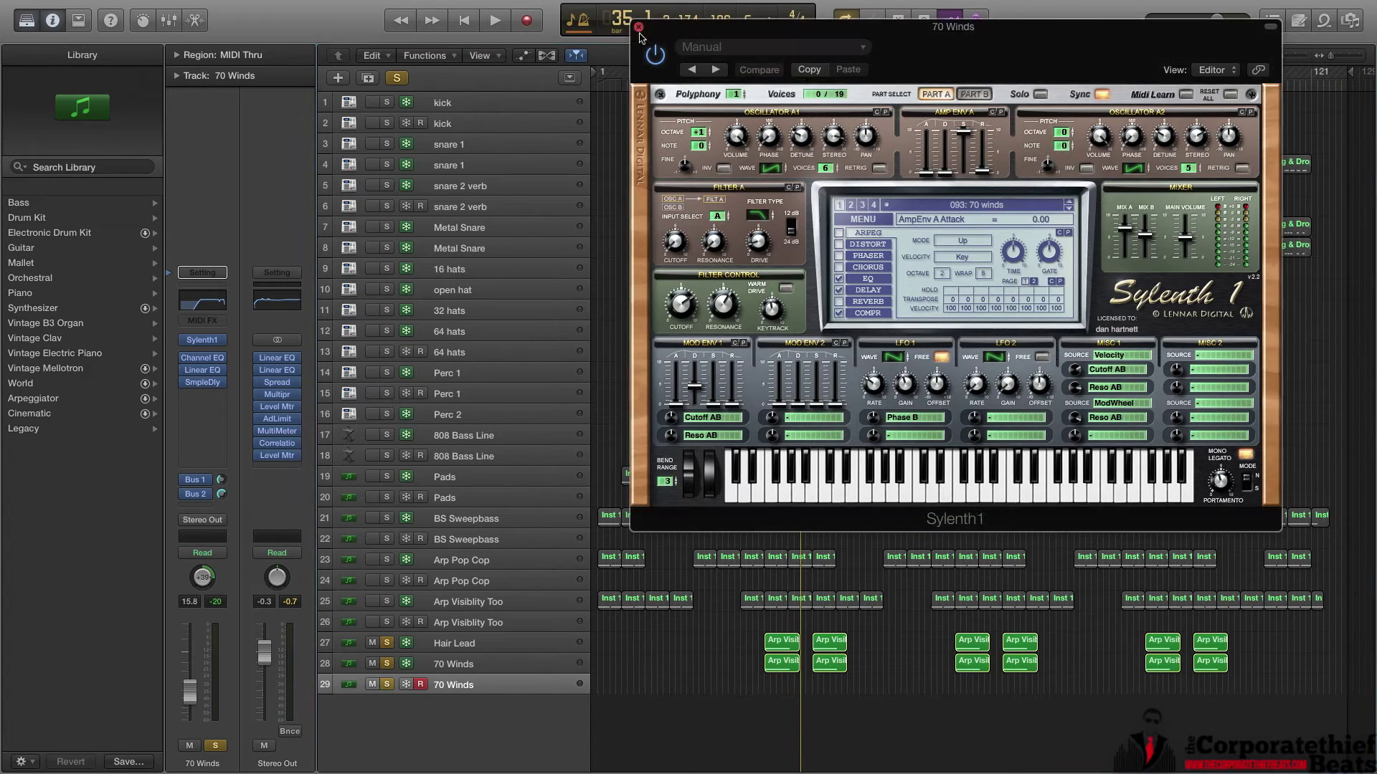
left_click(638, 26)
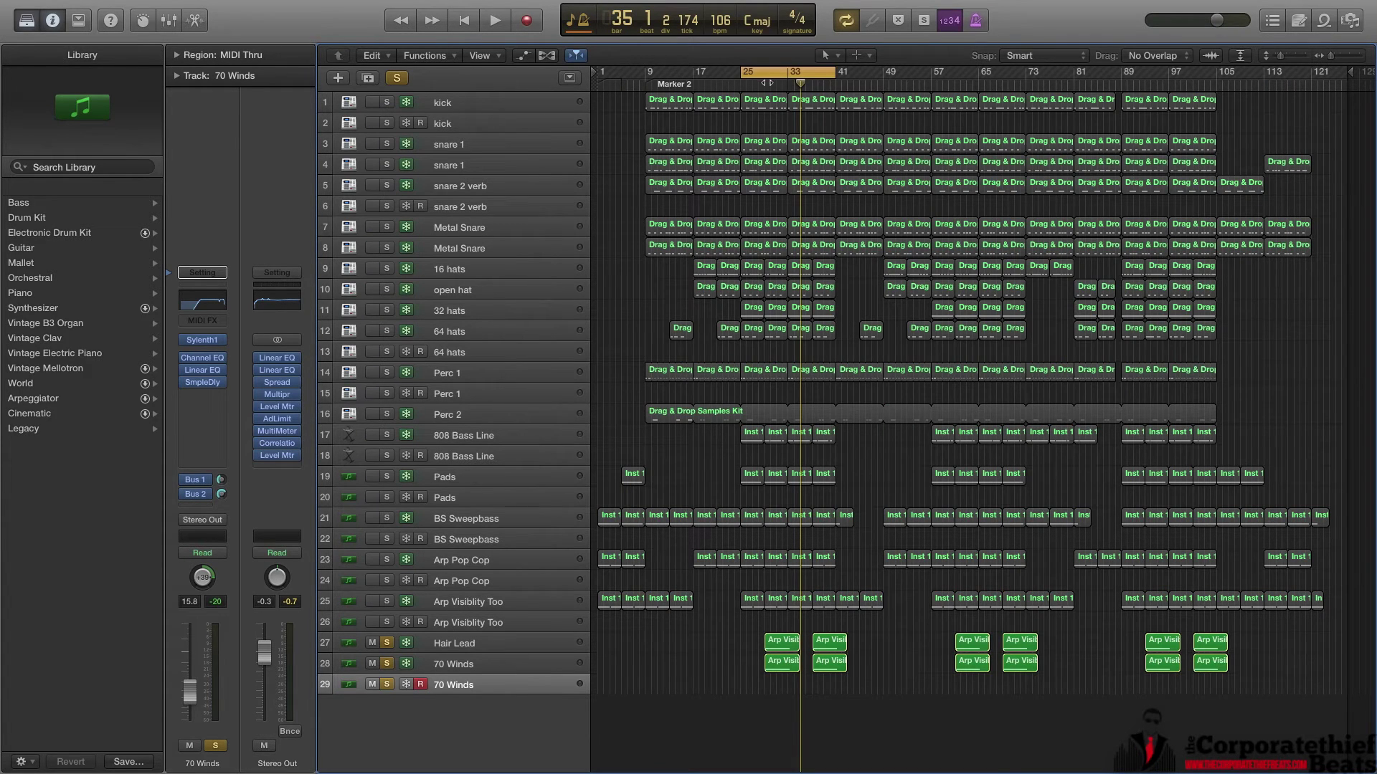
Move the cycle start to bar 29, play the soloed leads and open their first two regions in the Piano Roll.
left_click_drag(744, 73, 763, 72)
key("space")
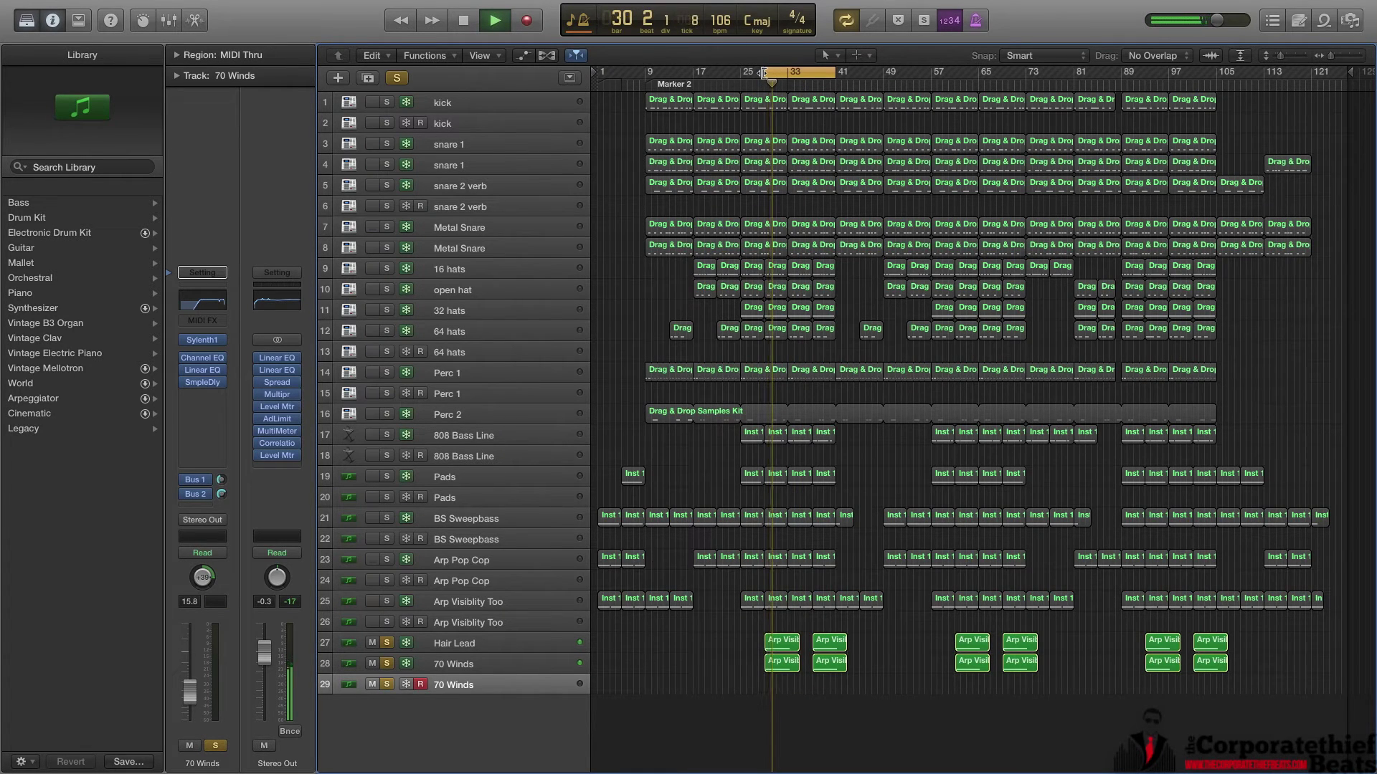
left_click_drag(751, 637, 787, 667)
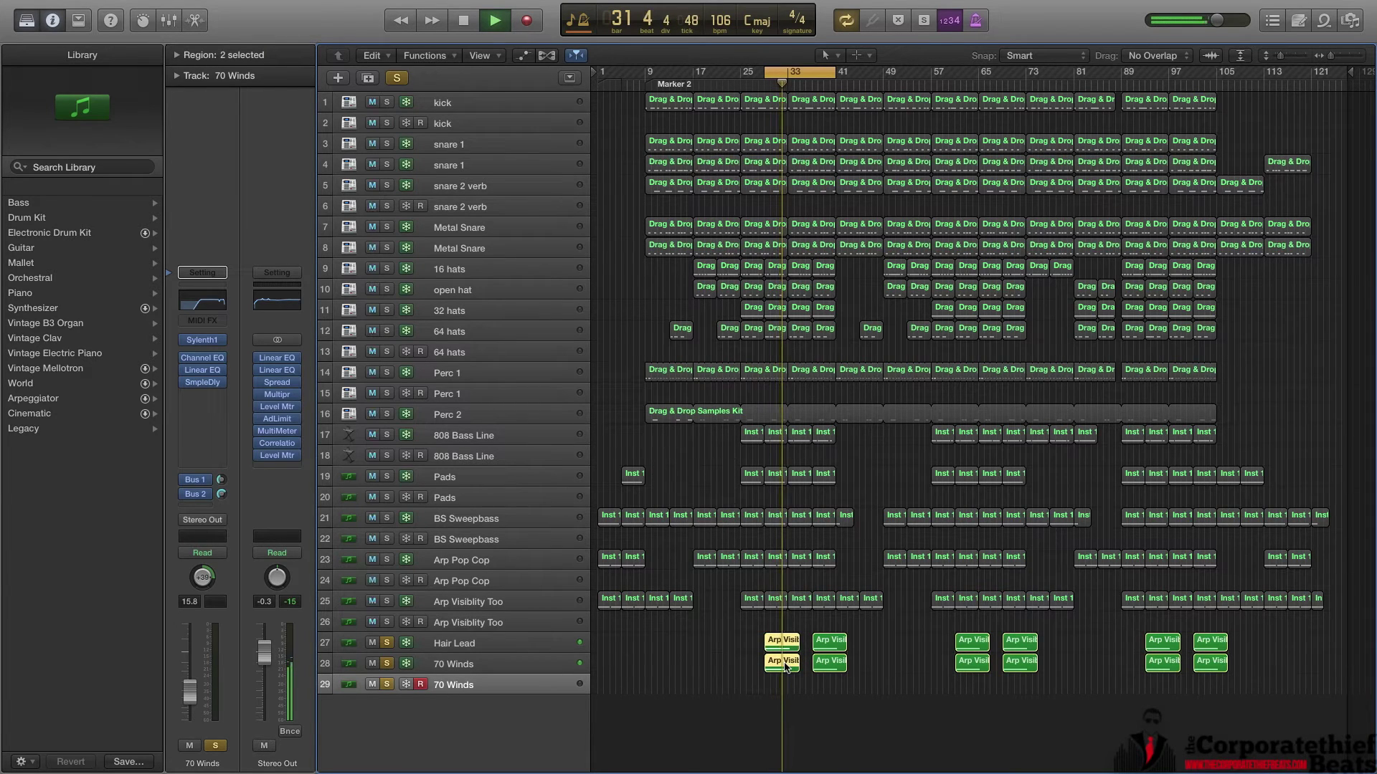
double_click(785, 667)
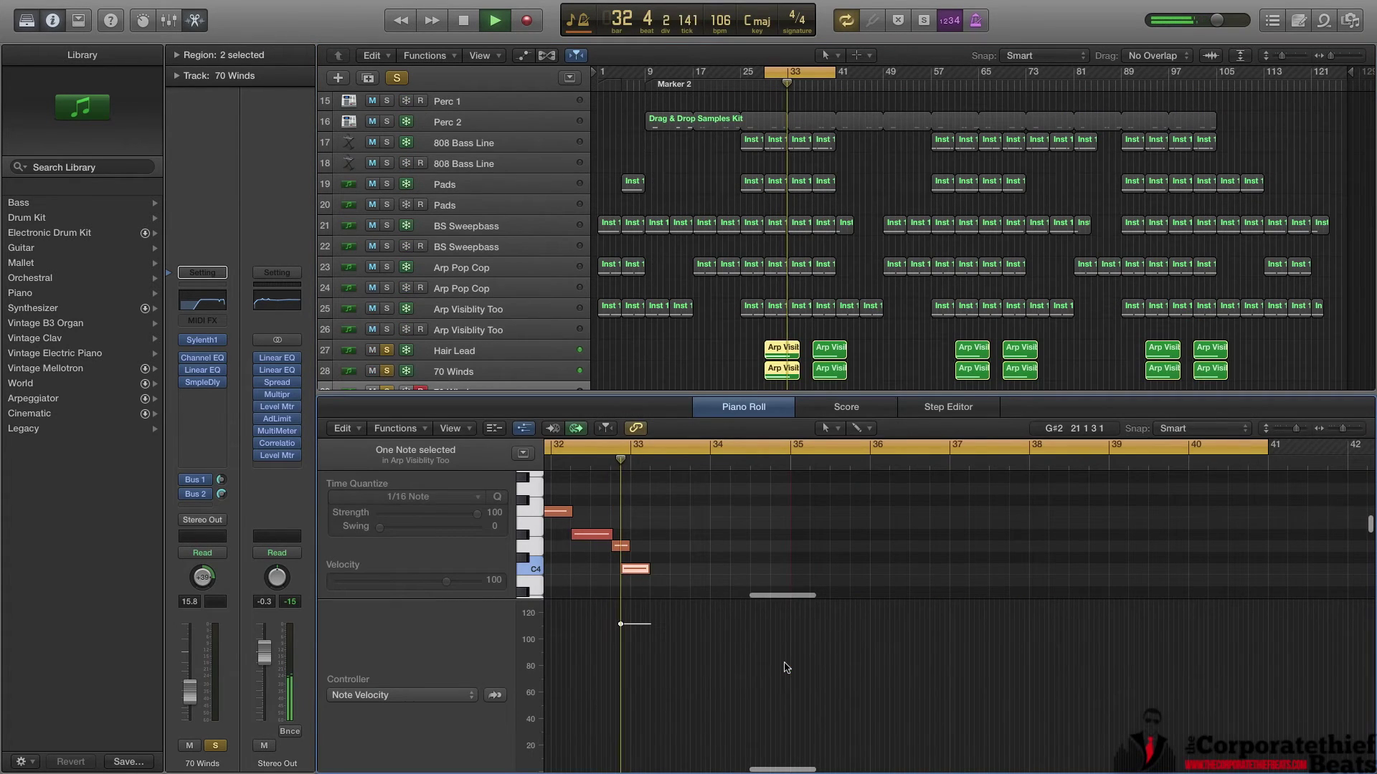
key("space")
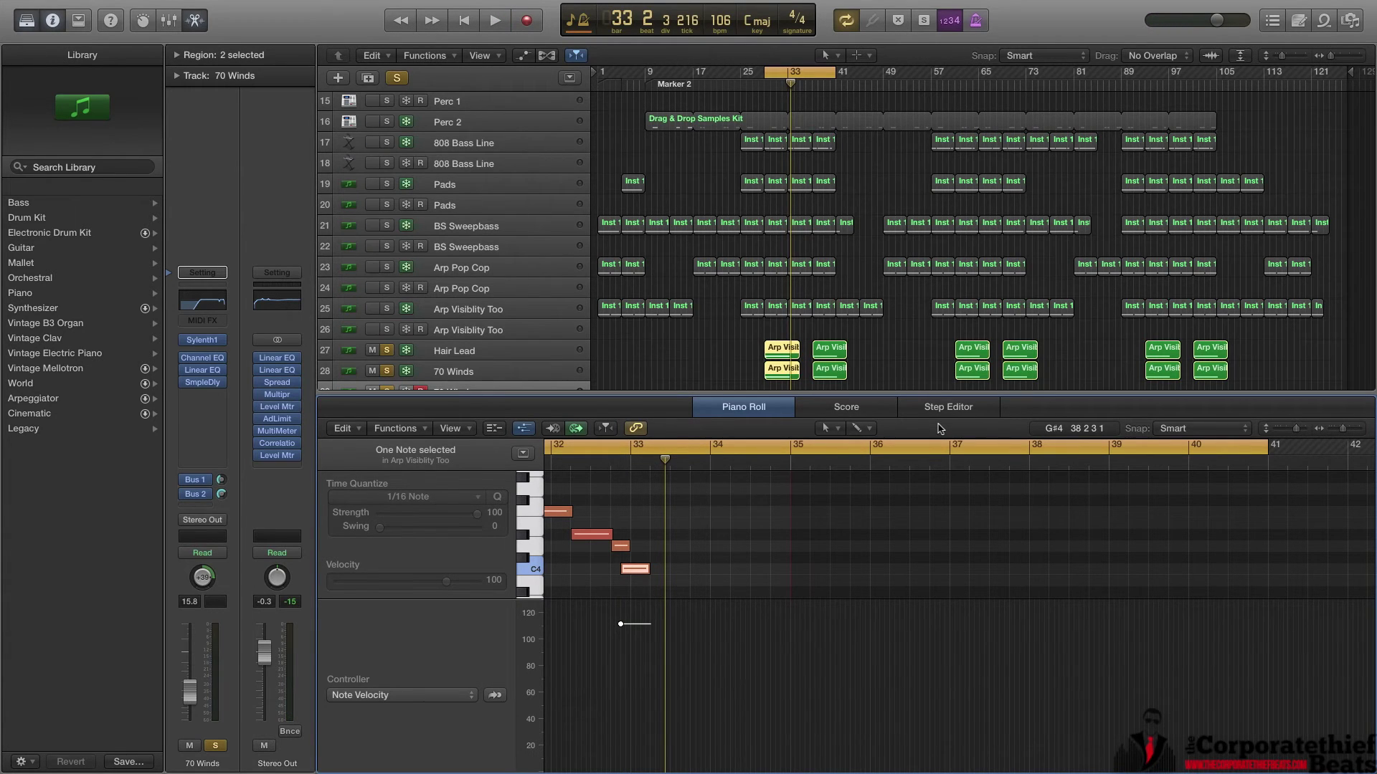
Show the tracks' volume automation and examine the lead channel strips in the mixer before closing it.
key("a")
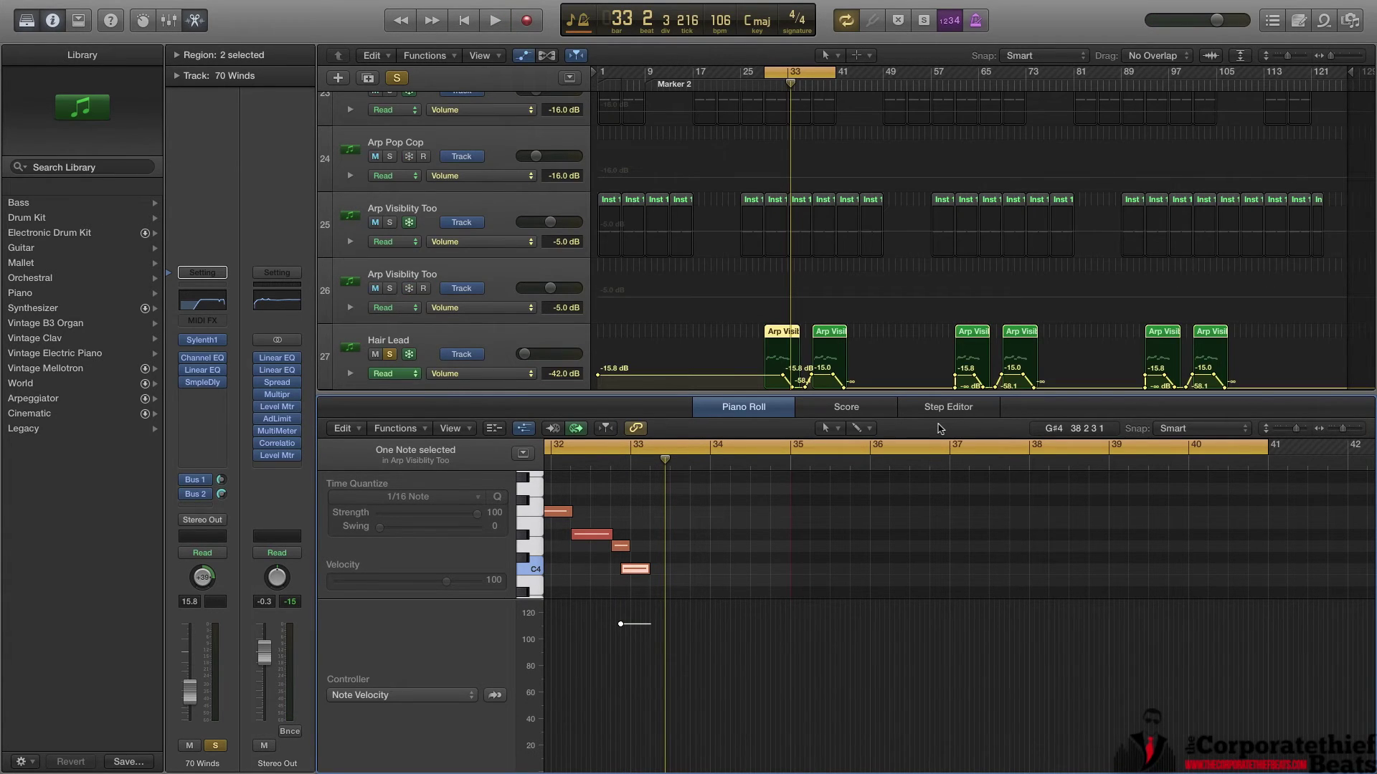
key("x")
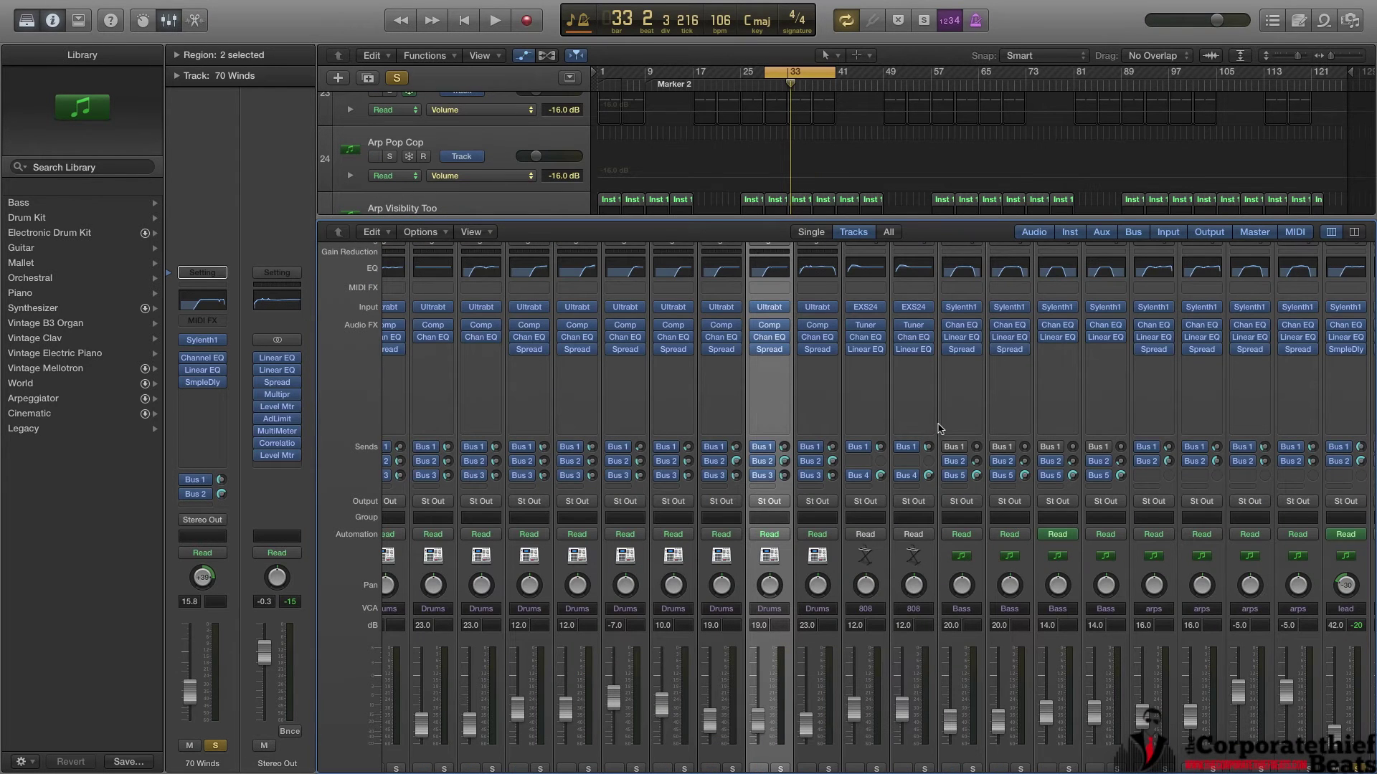
scroll(940, 428, "right", 2)
key("x")
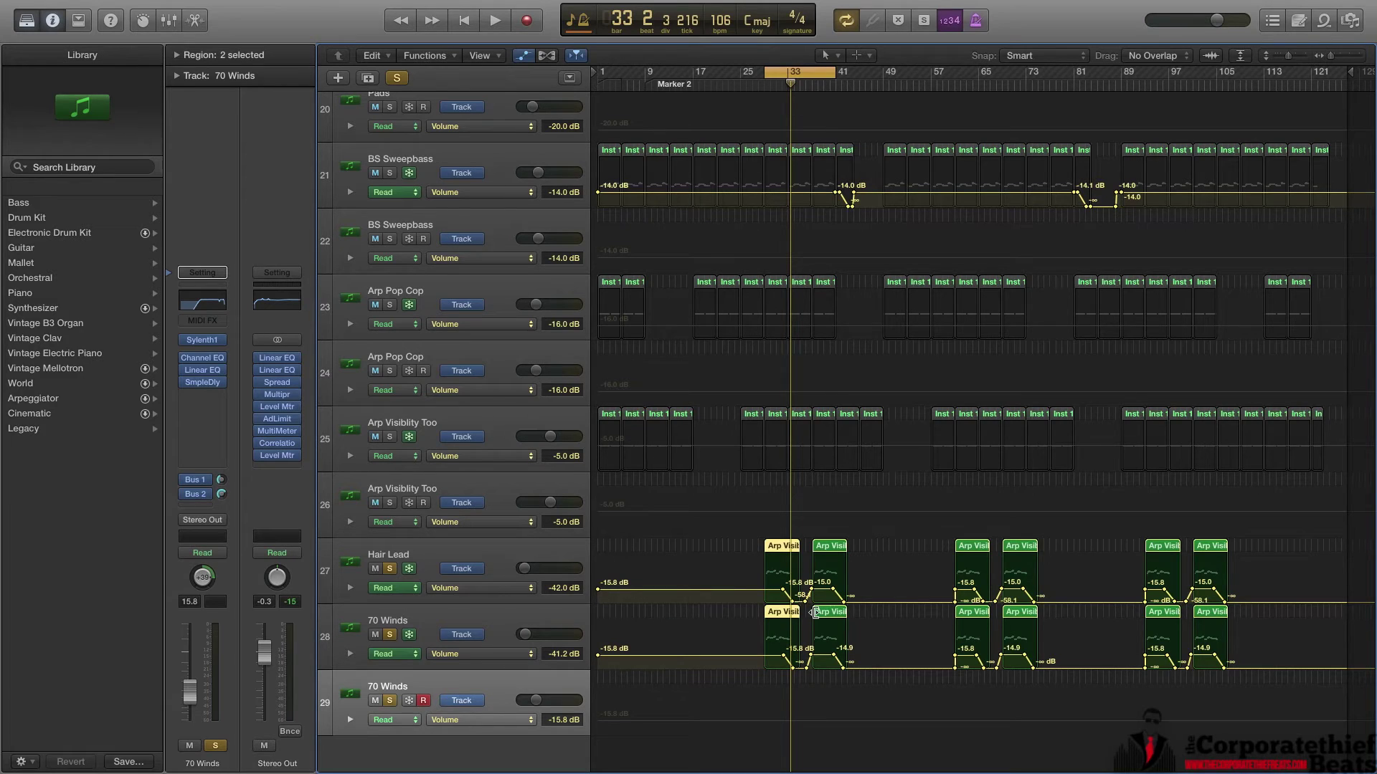
Play the Hair Lead and 70 Winds volume fades up to bar 33, hide the automation and select the Hair Lead track.
key("space")
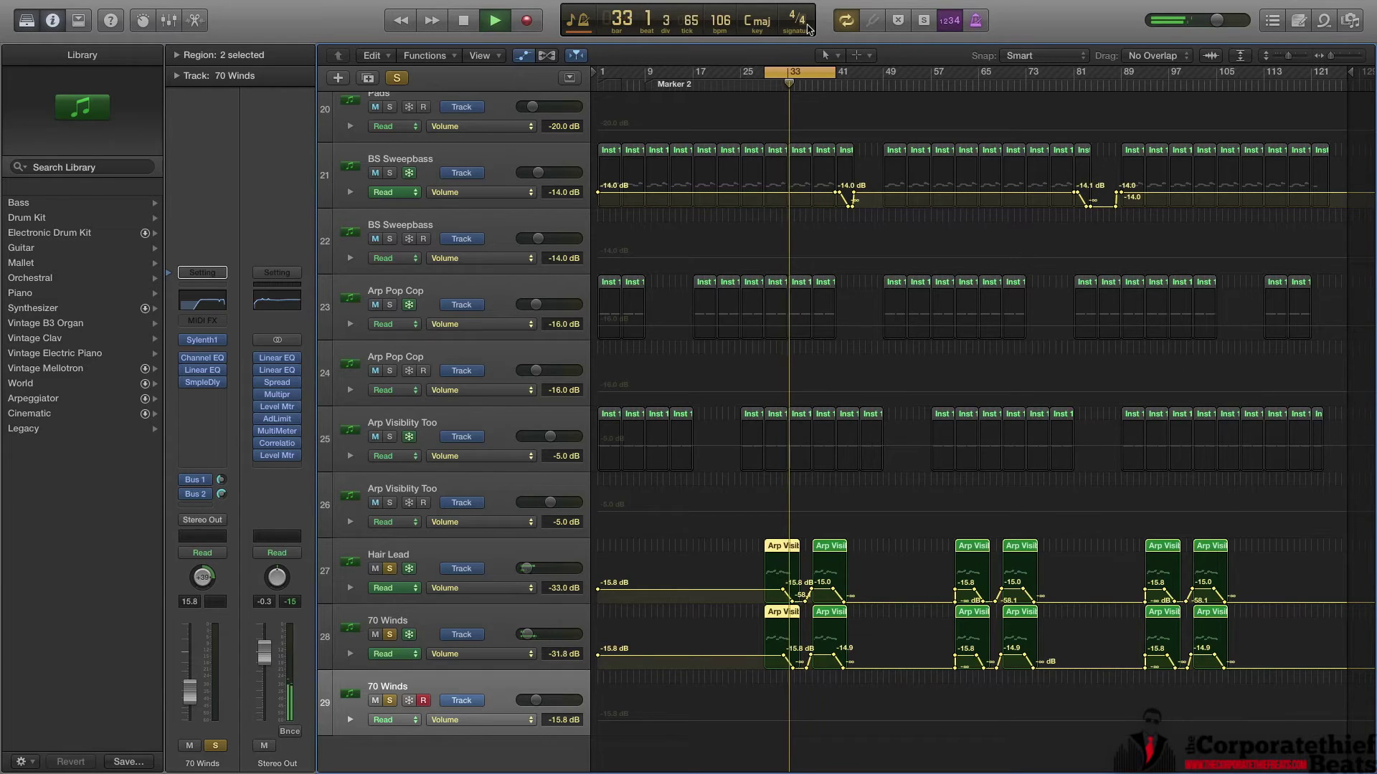
key("space")
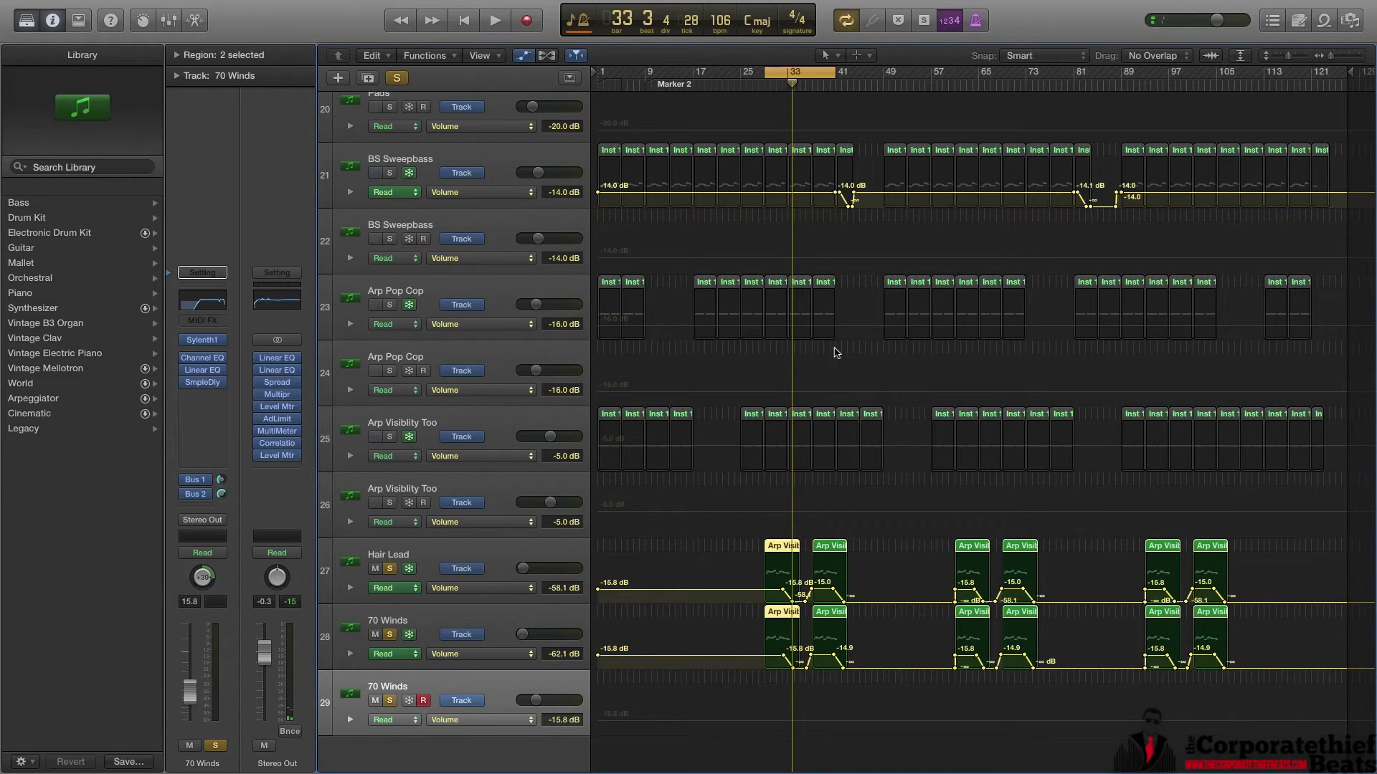
key("a")
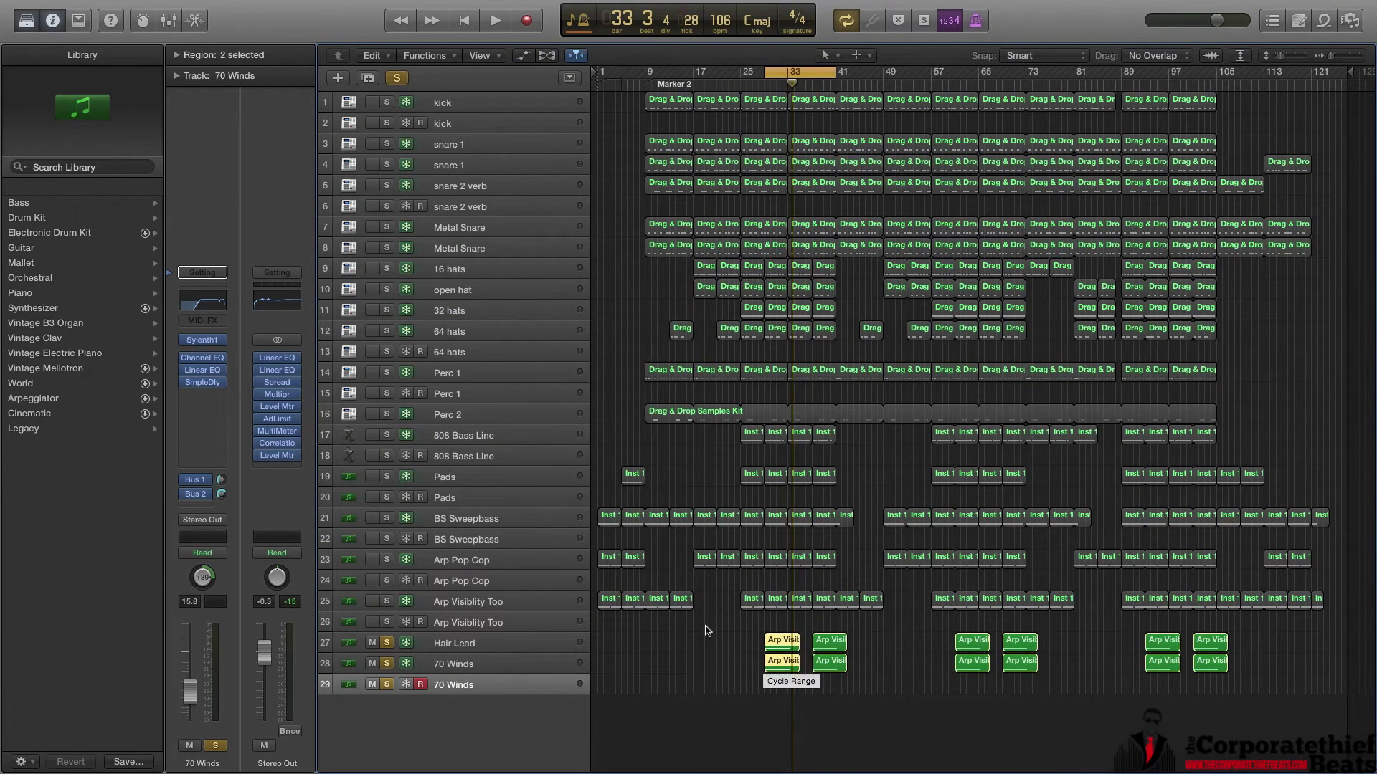
left_click(429, 645)
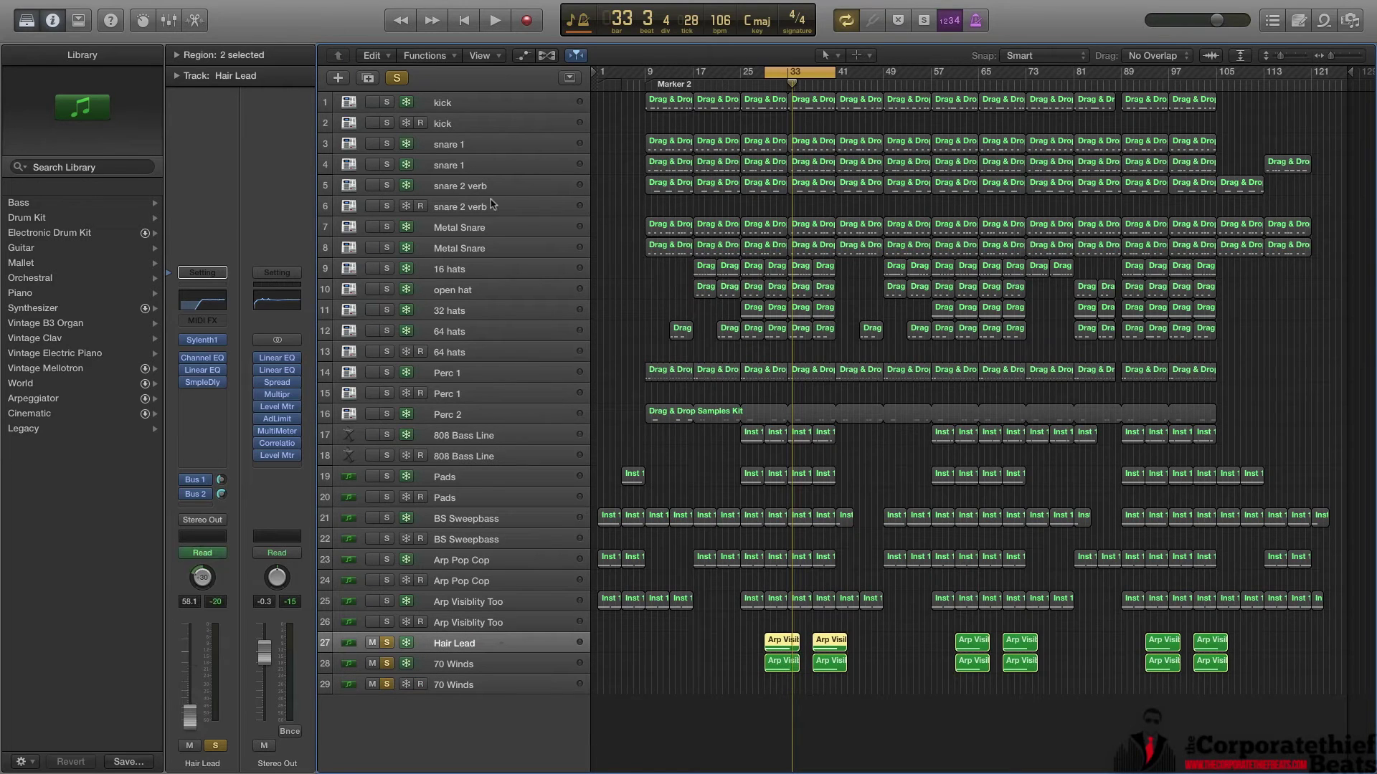
Open the first Hair Lead and 70 Winds regions in the Piano Roll and shorten the cycle to bars 29 to 35.
left_click_drag(742, 638, 788, 680)
double_click(786, 666)
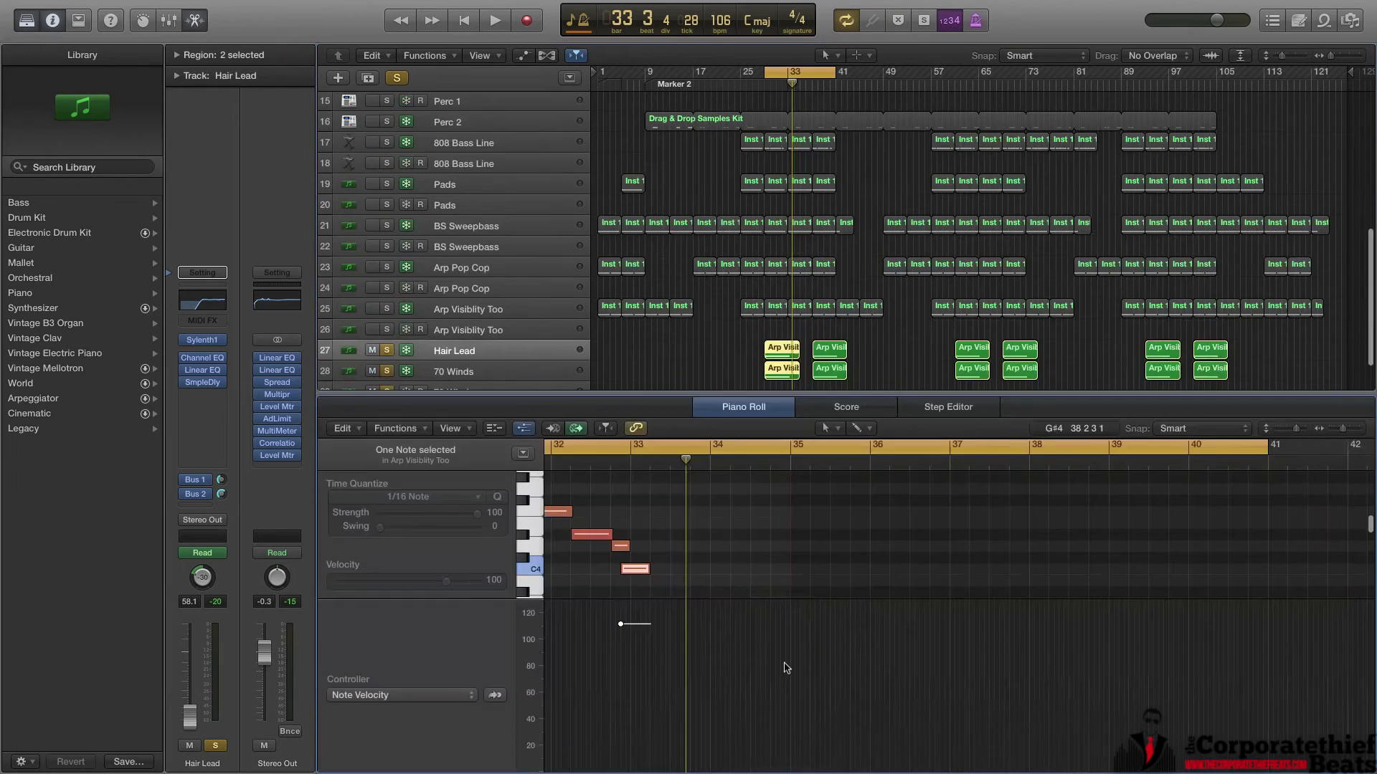
left_click(1344, 429)
left_click_drag(1344, 429, 1337, 429)
scroll(1062, 567, "left", 5)
scroll(1063, 567, "left", 2)
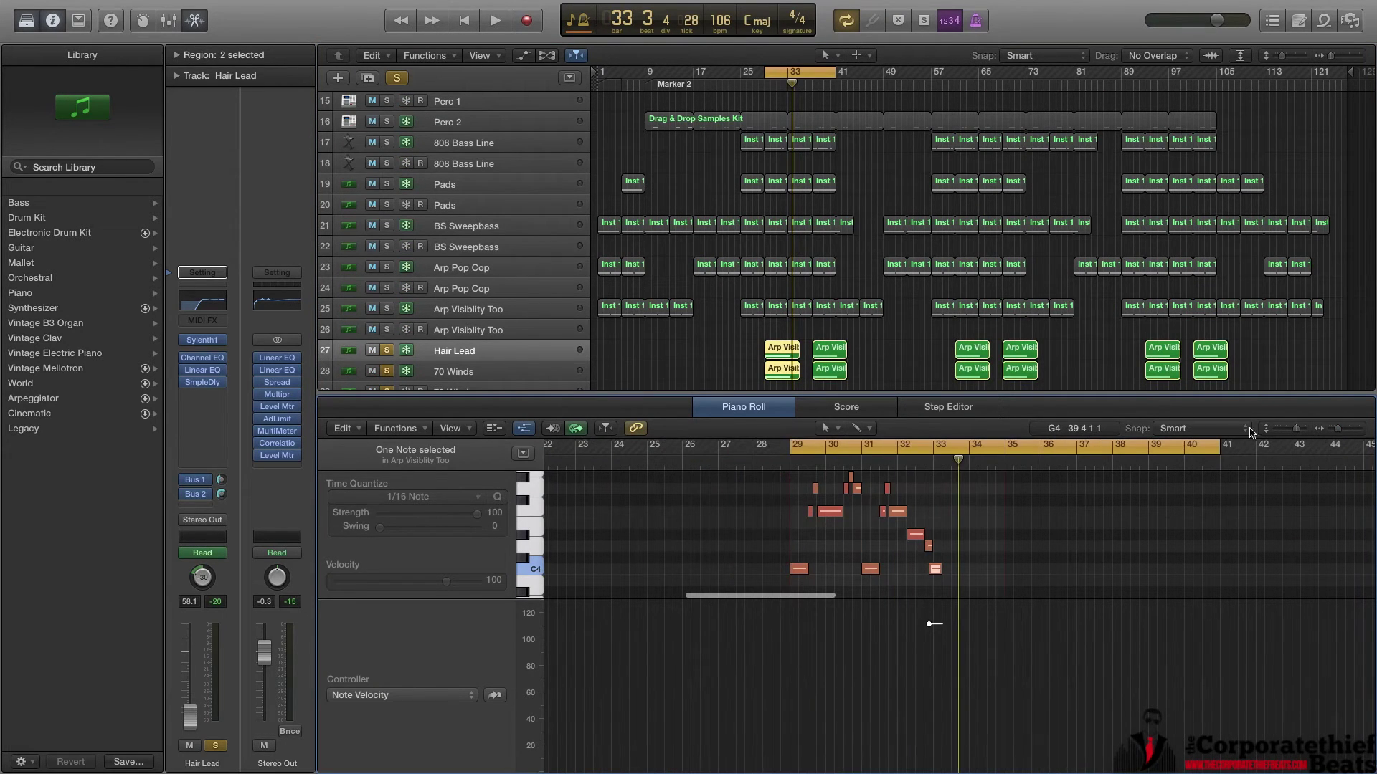
left_click_drag(1222, 451, 1004, 451)
left_click_drag(1299, 431, 1343, 428)
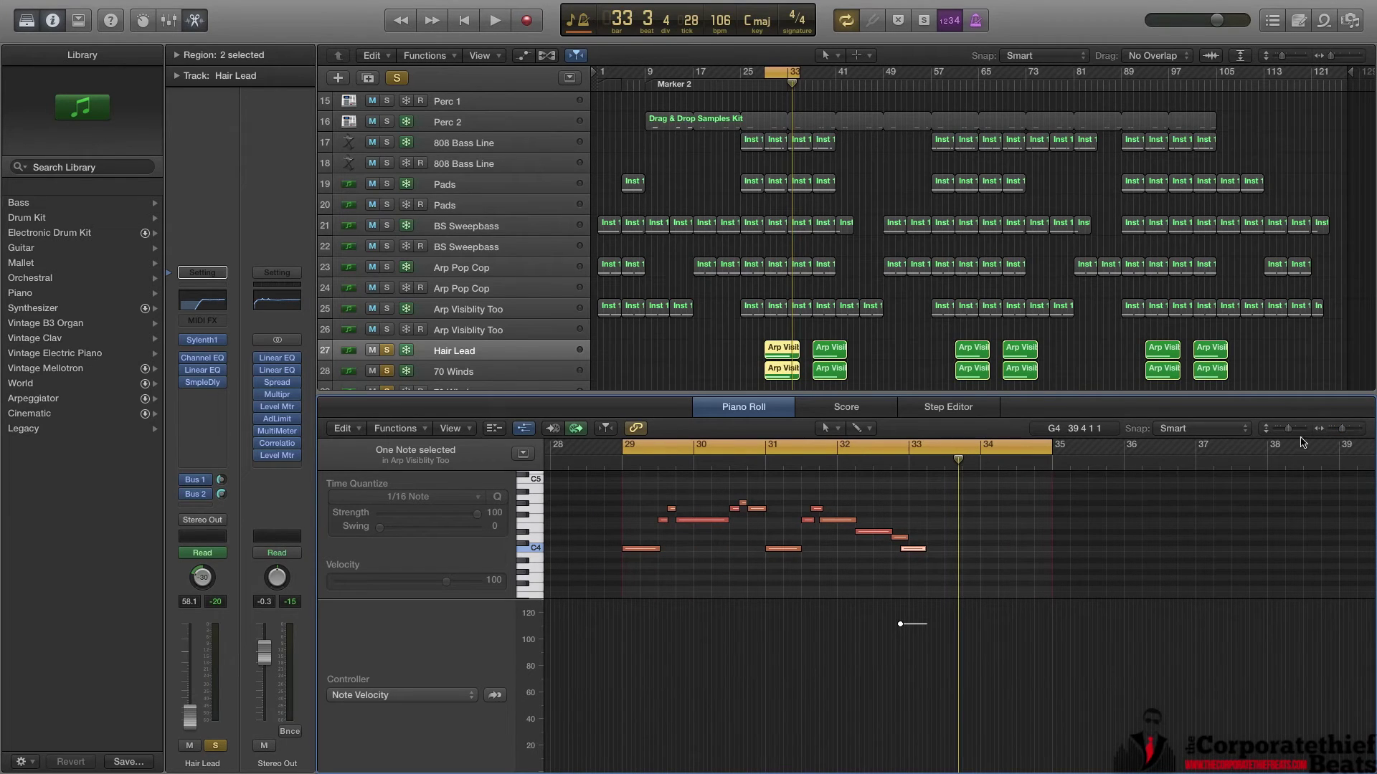
Play the soloed leads within the cycle and compare the pan settings of the 70 Winds and Hair Lead tracks.
key("space")
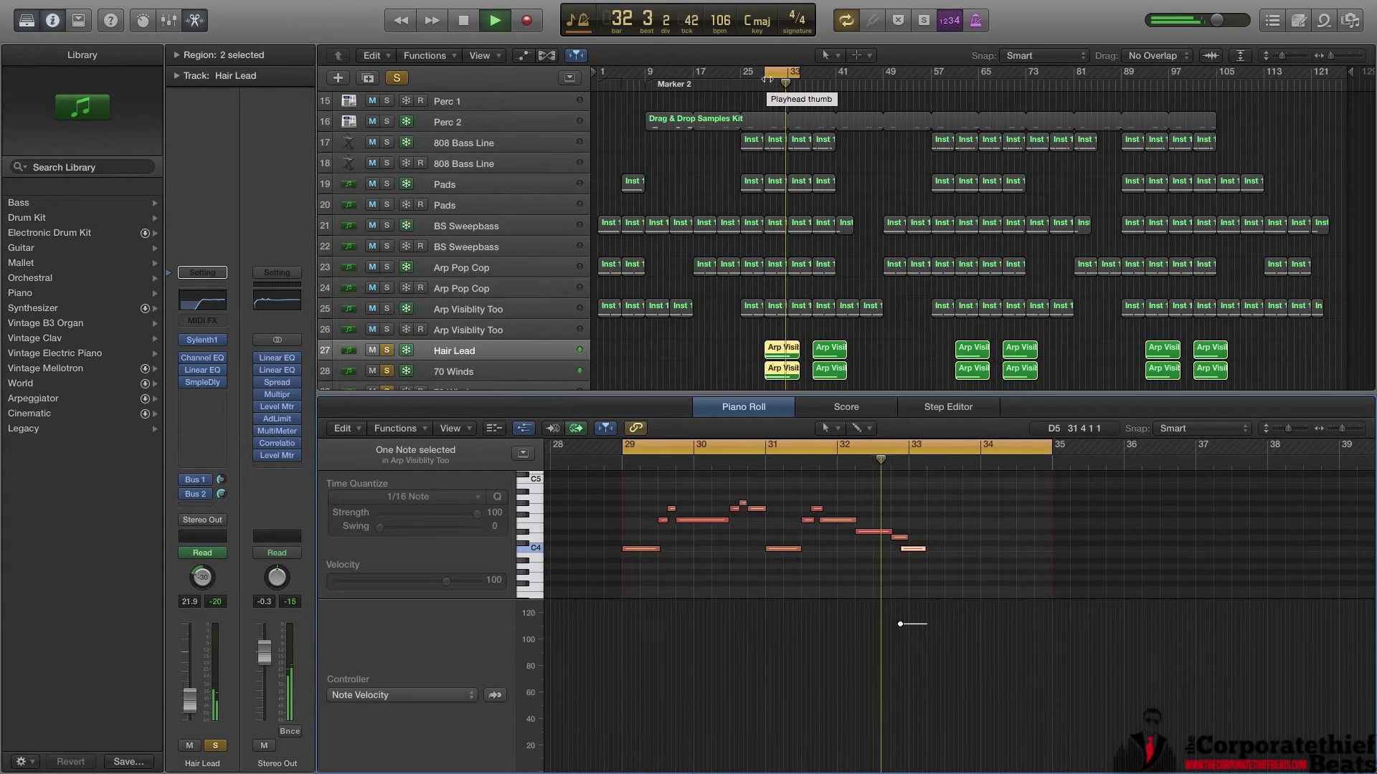
key("space")
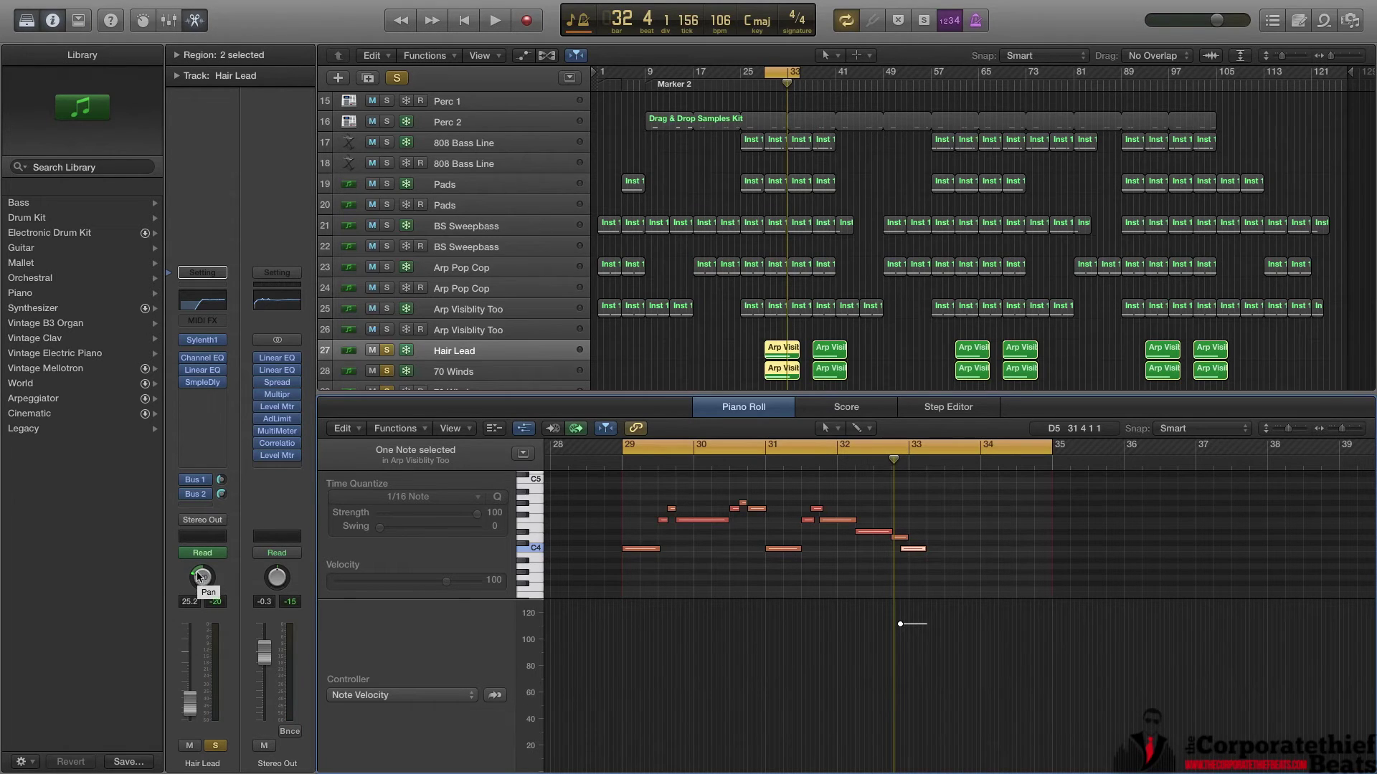
left_click(529, 372)
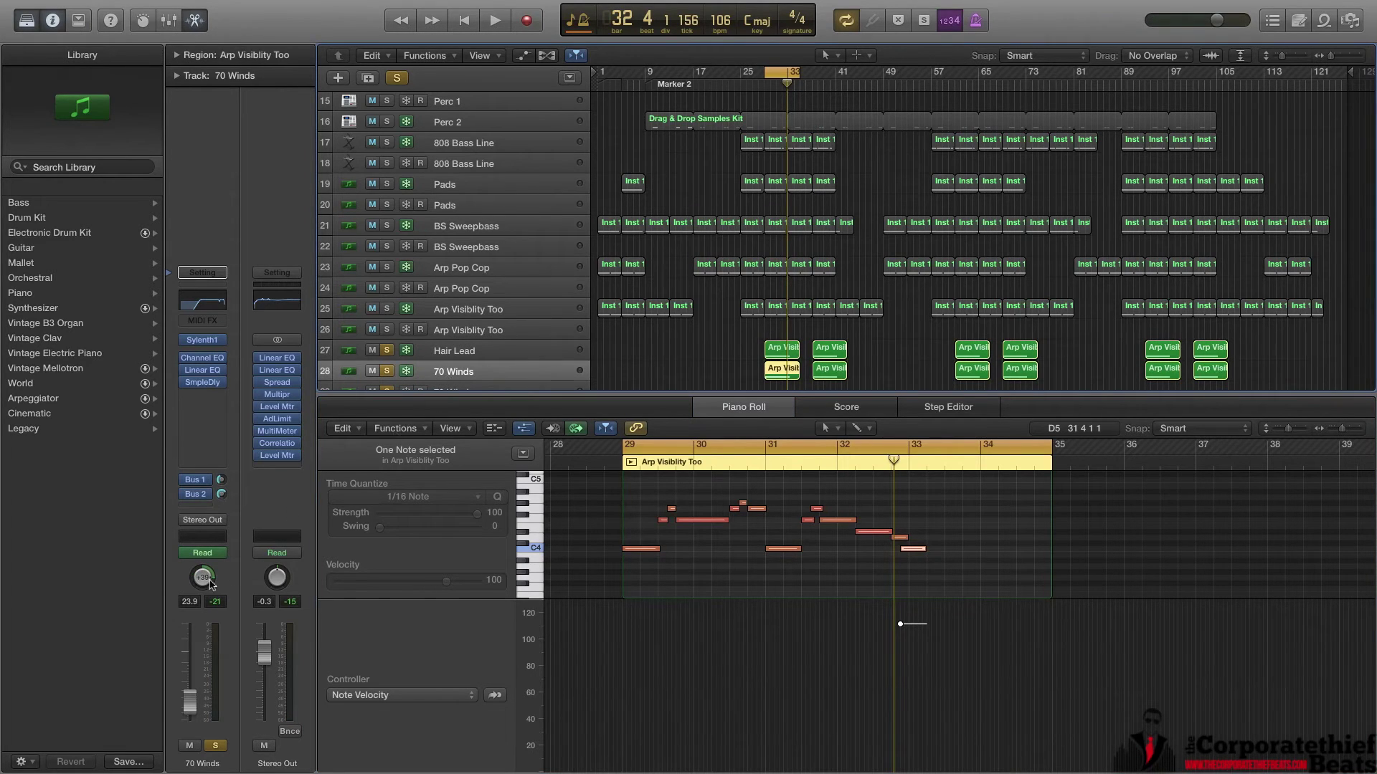
key("Up")
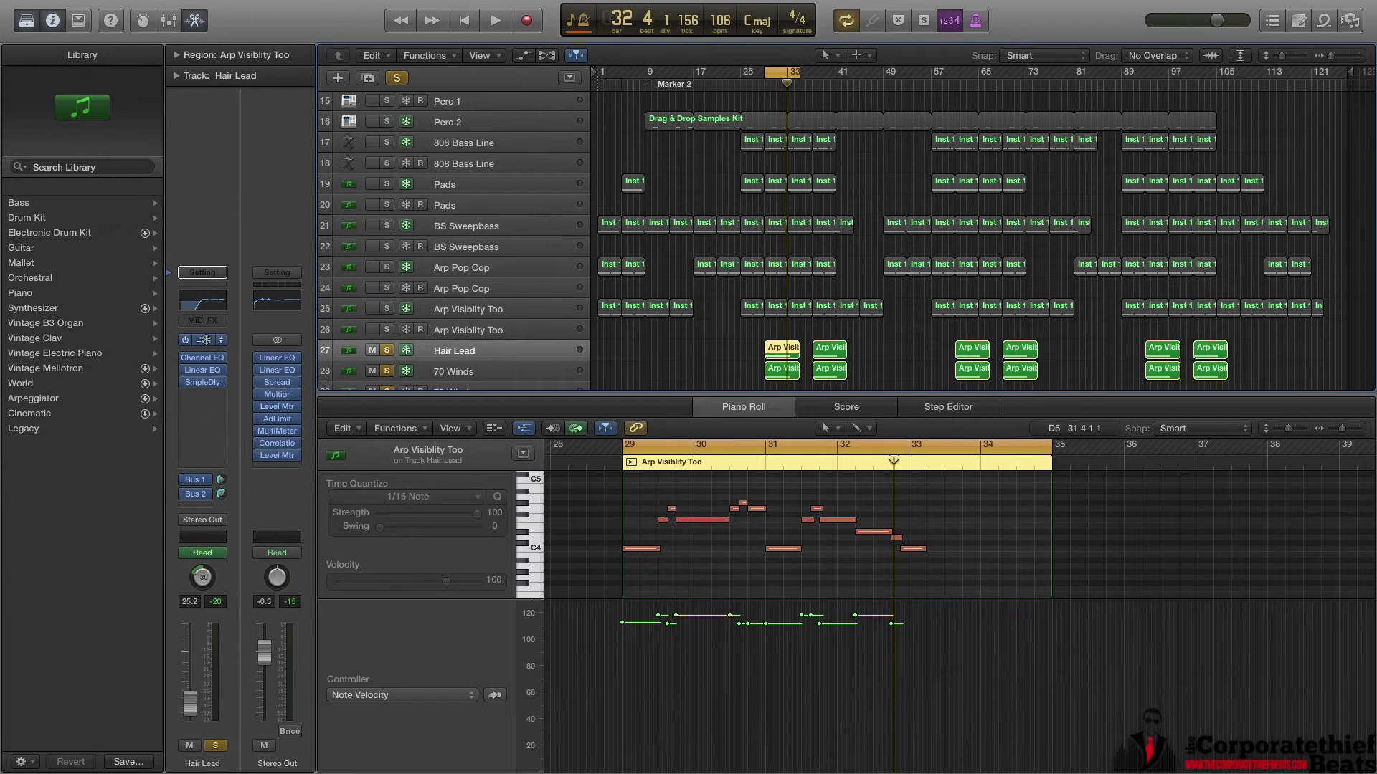
Duplicate the Hair Lead track and inspect the copy's Channel EQ, Sample Delay and Linear Phase EQ.
left_click(368, 77)
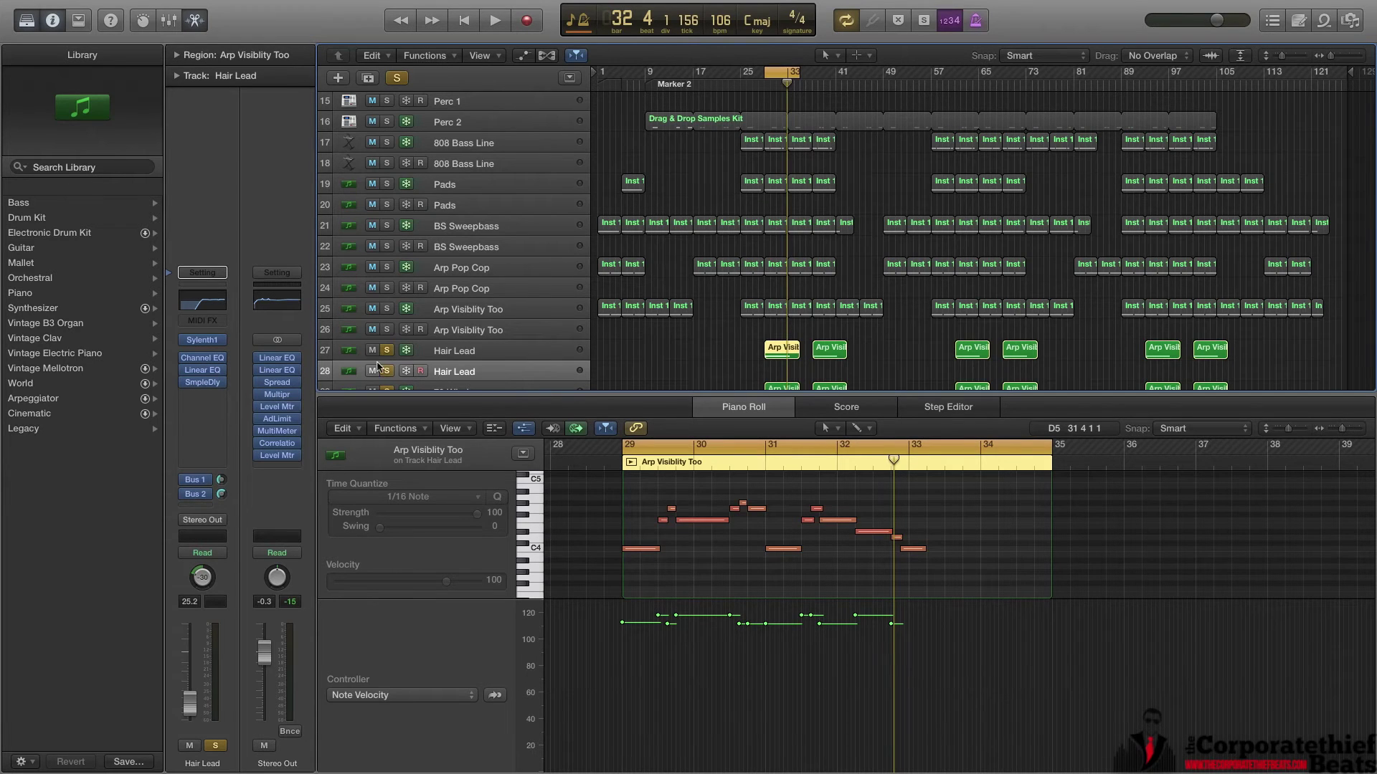
left_click(213, 299)
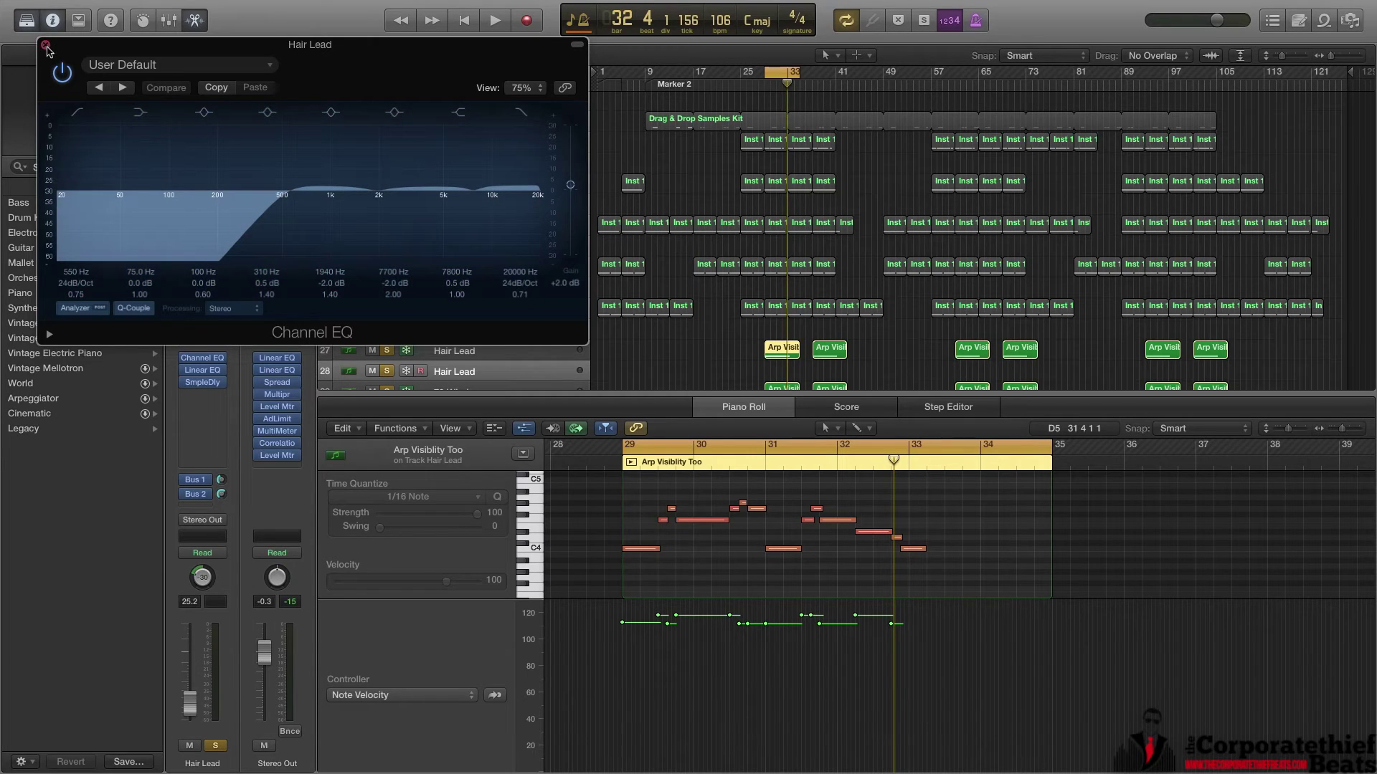
left_click(45, 46)
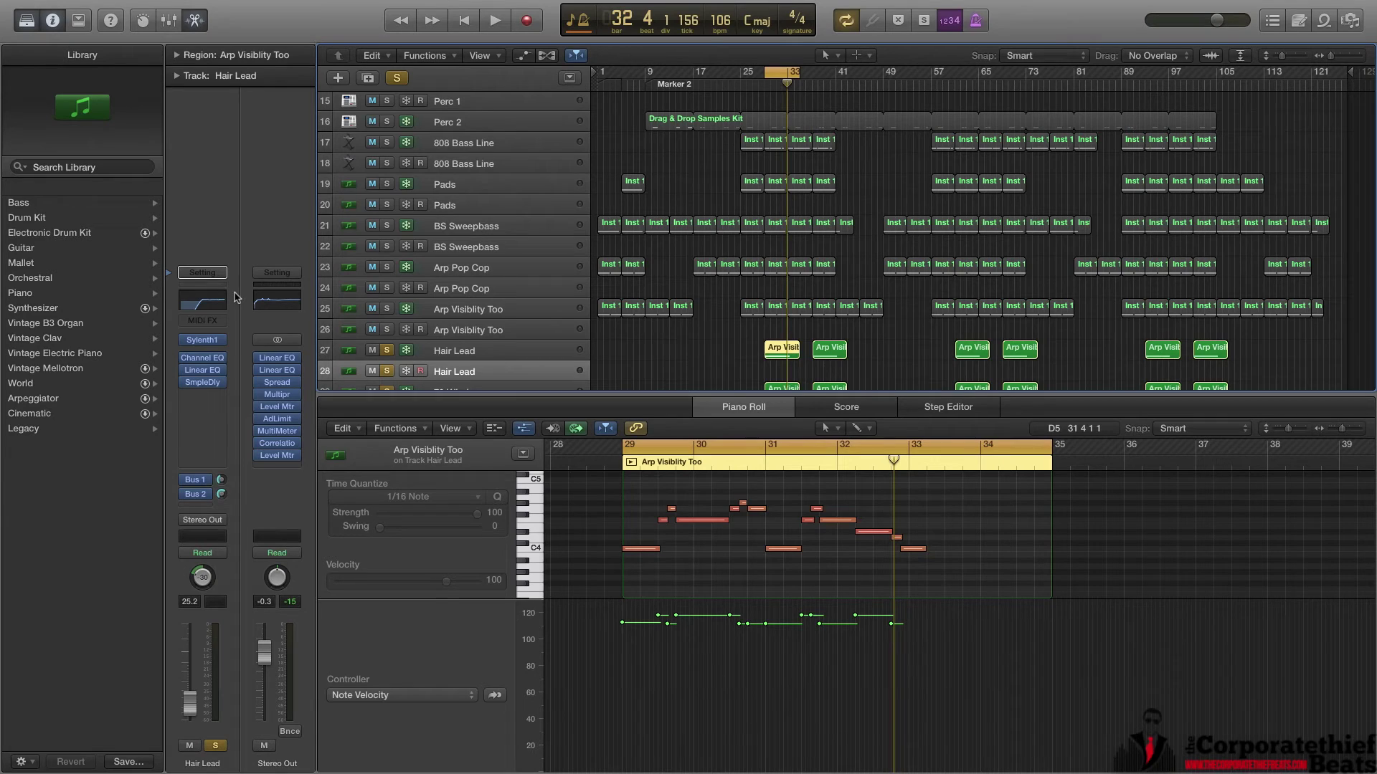
left_click(207, 383)
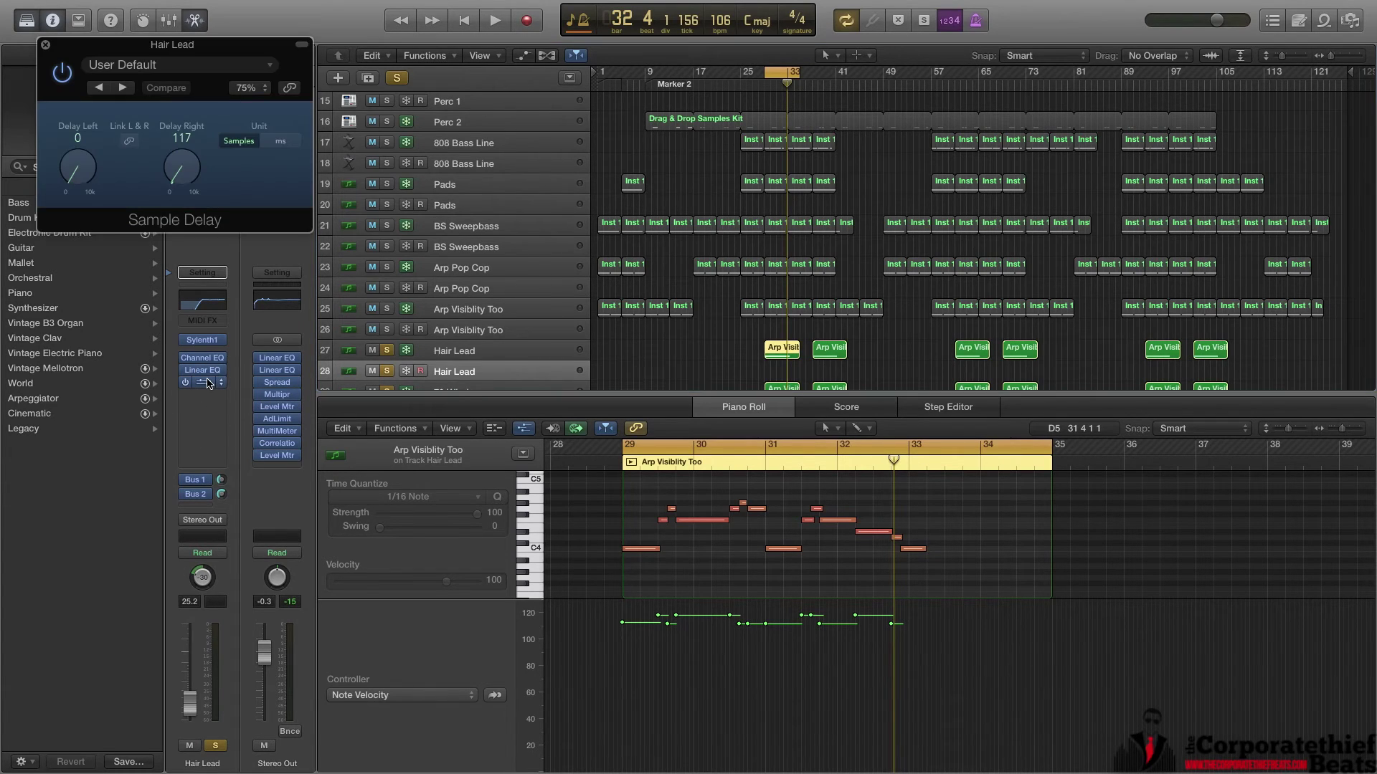
left_click(45, 45)
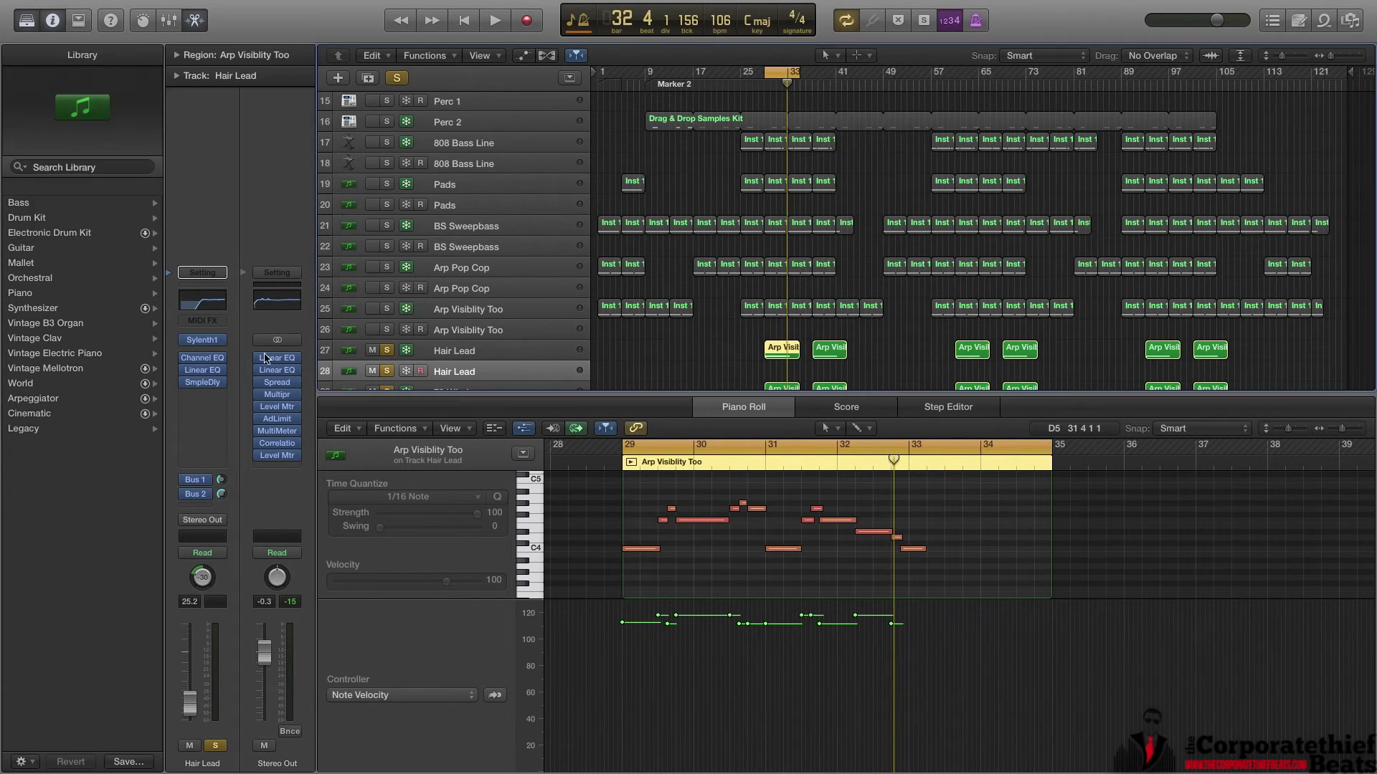
left_click(204, 371)
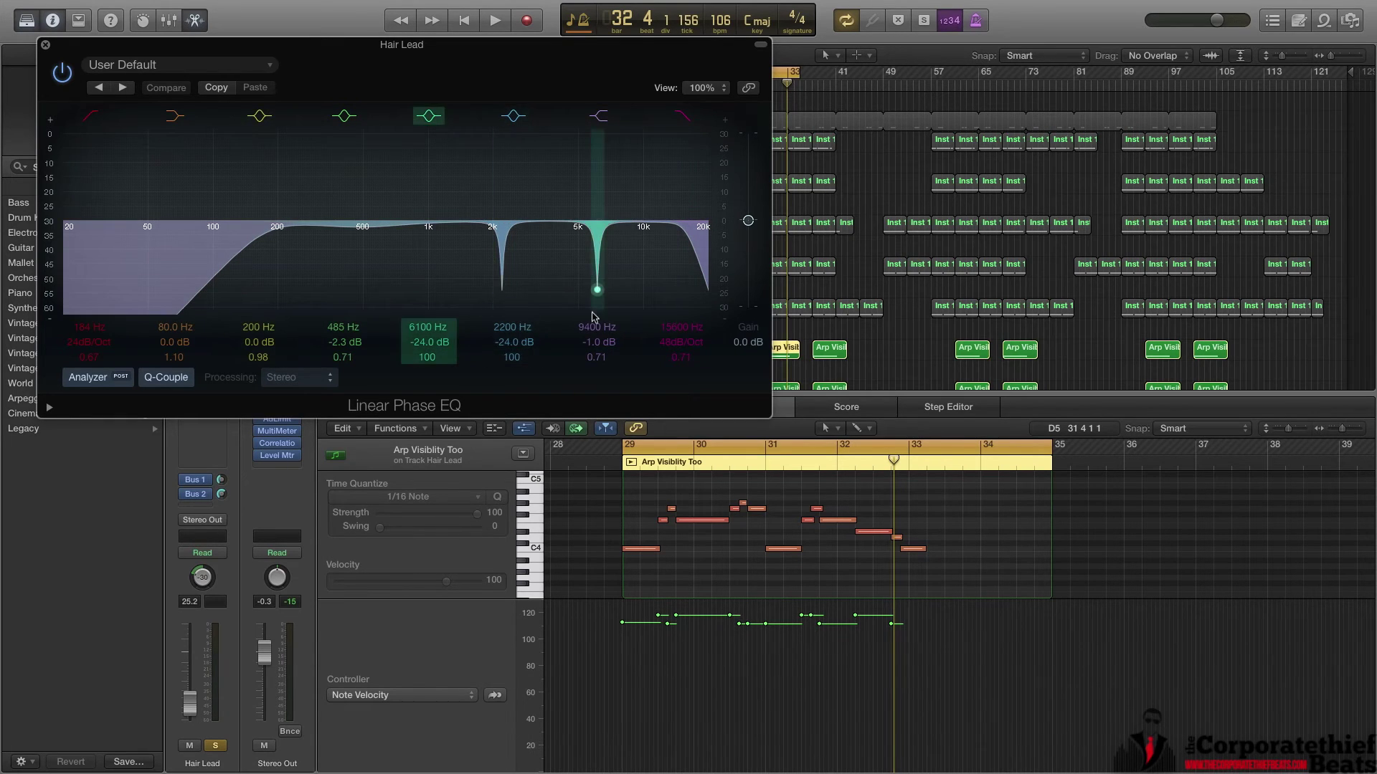
left_click(46, 48)
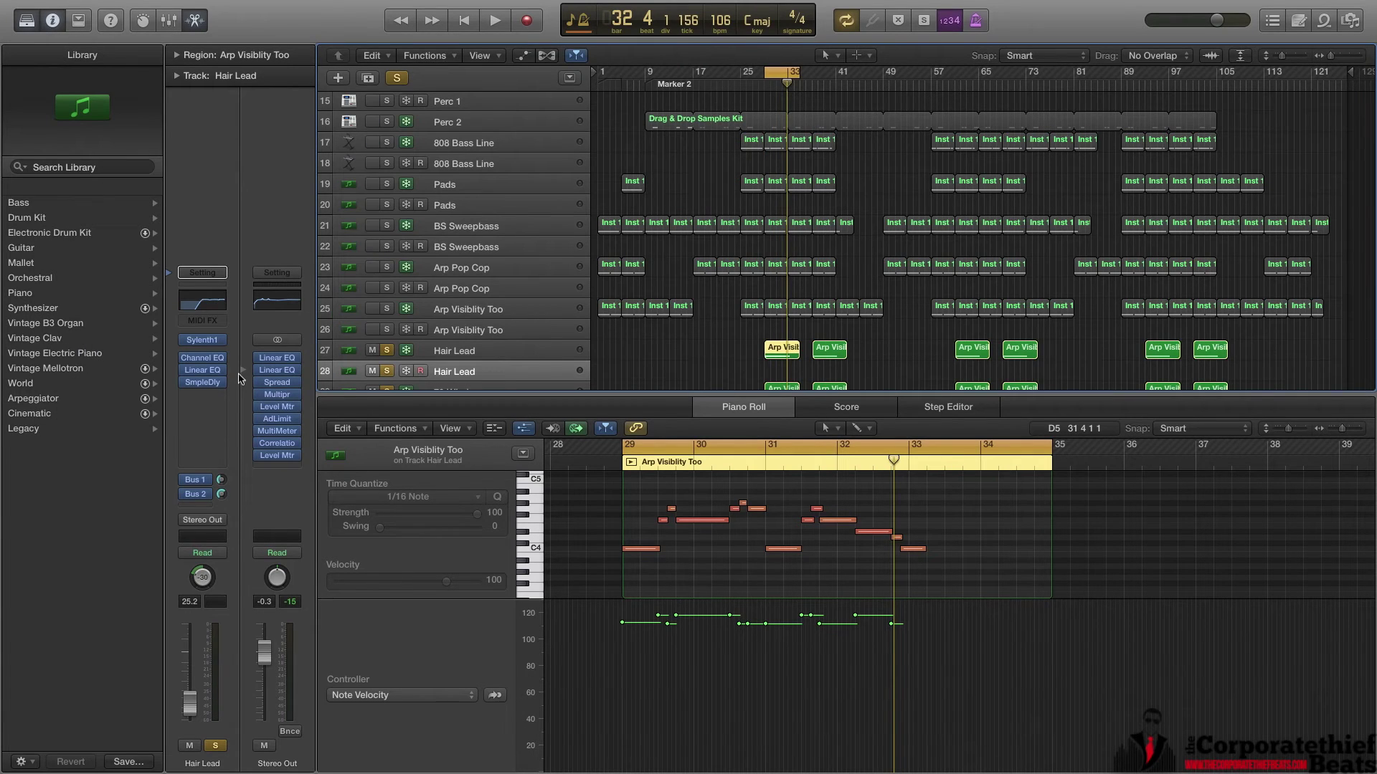
Examine the Sylenth1 patch on the duplicated Hair Lead track and close the synth window.
left_click(468, 356)
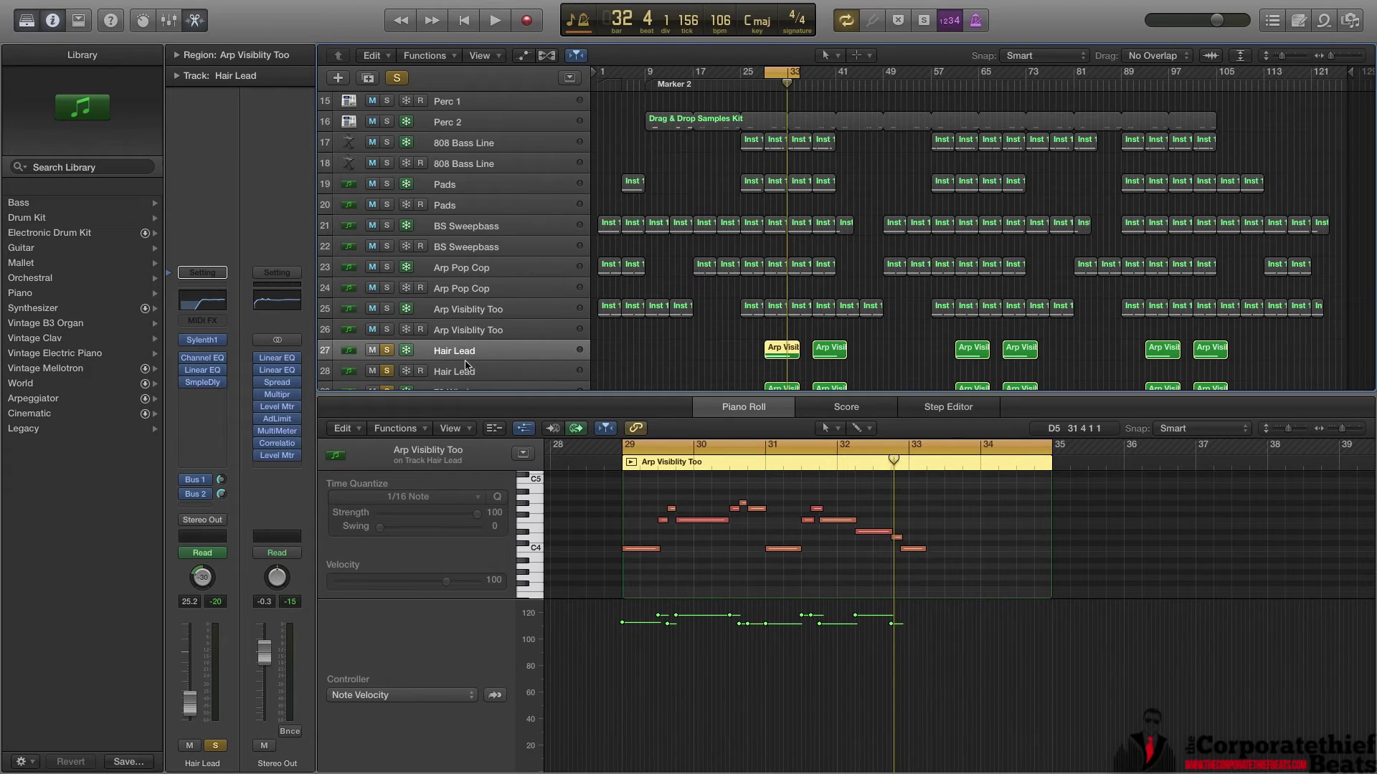
scroll(467, 365, "down", 1)
left_click(466, 353)
left_click(203, 341)
left_click_drag(272, 50, 894, 65)
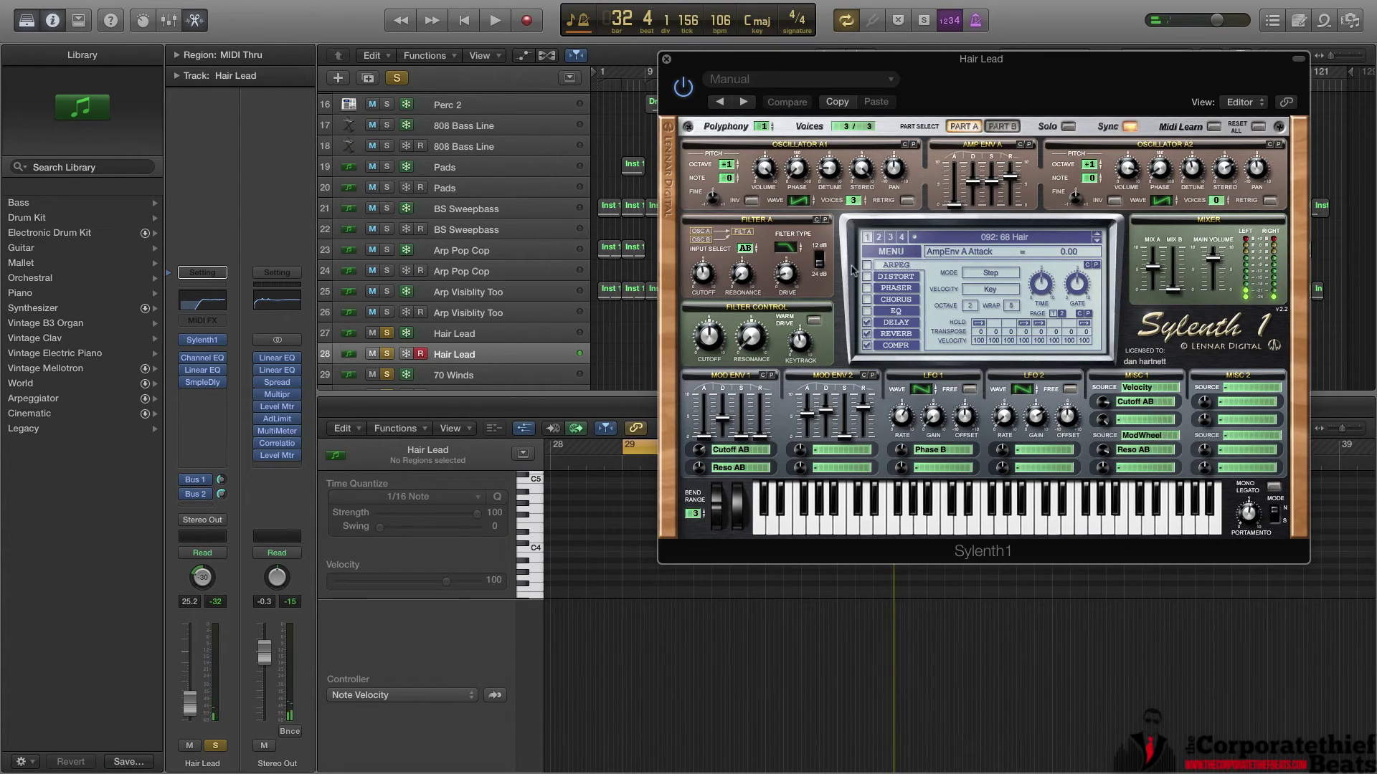
left_click(665, 61)
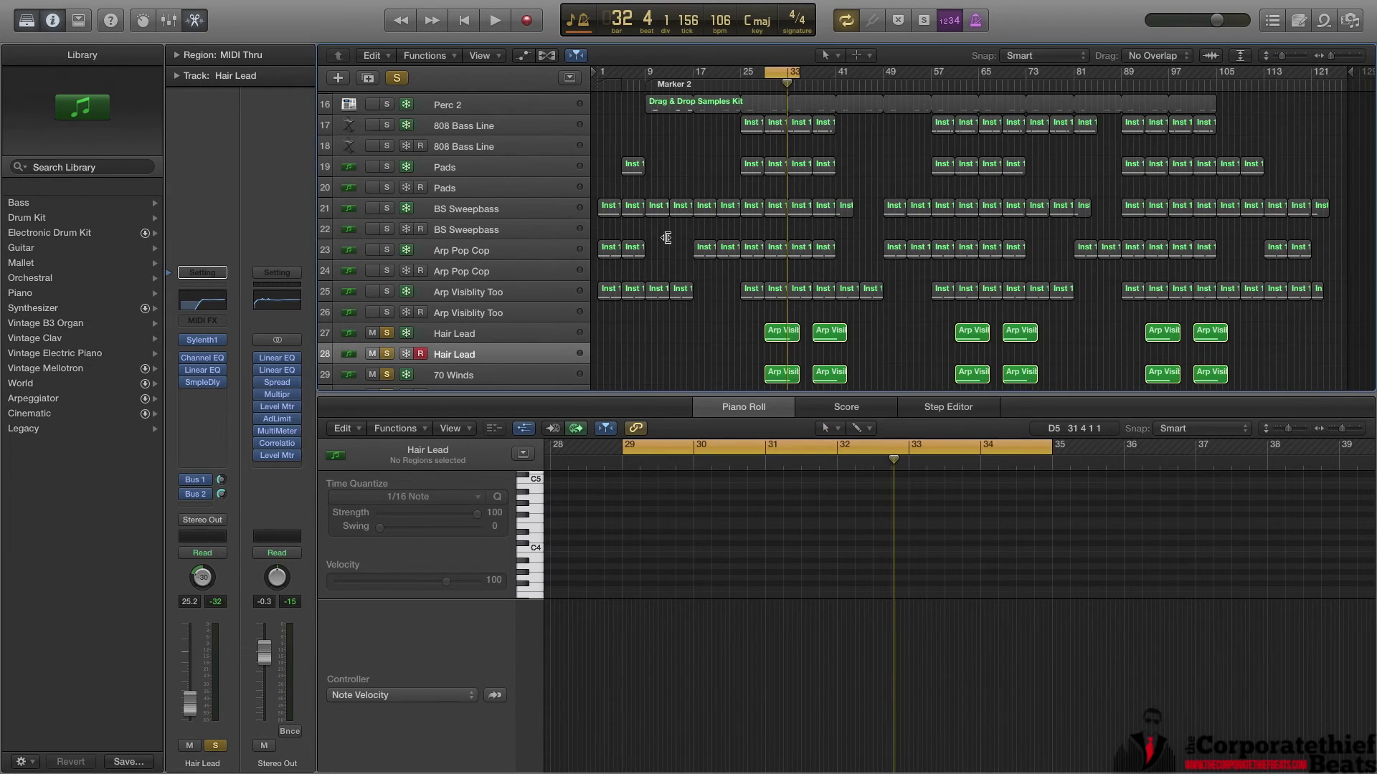
Leave only the original Hair Lead track soloed and play it.
scroll(651, 251, "down", 2)
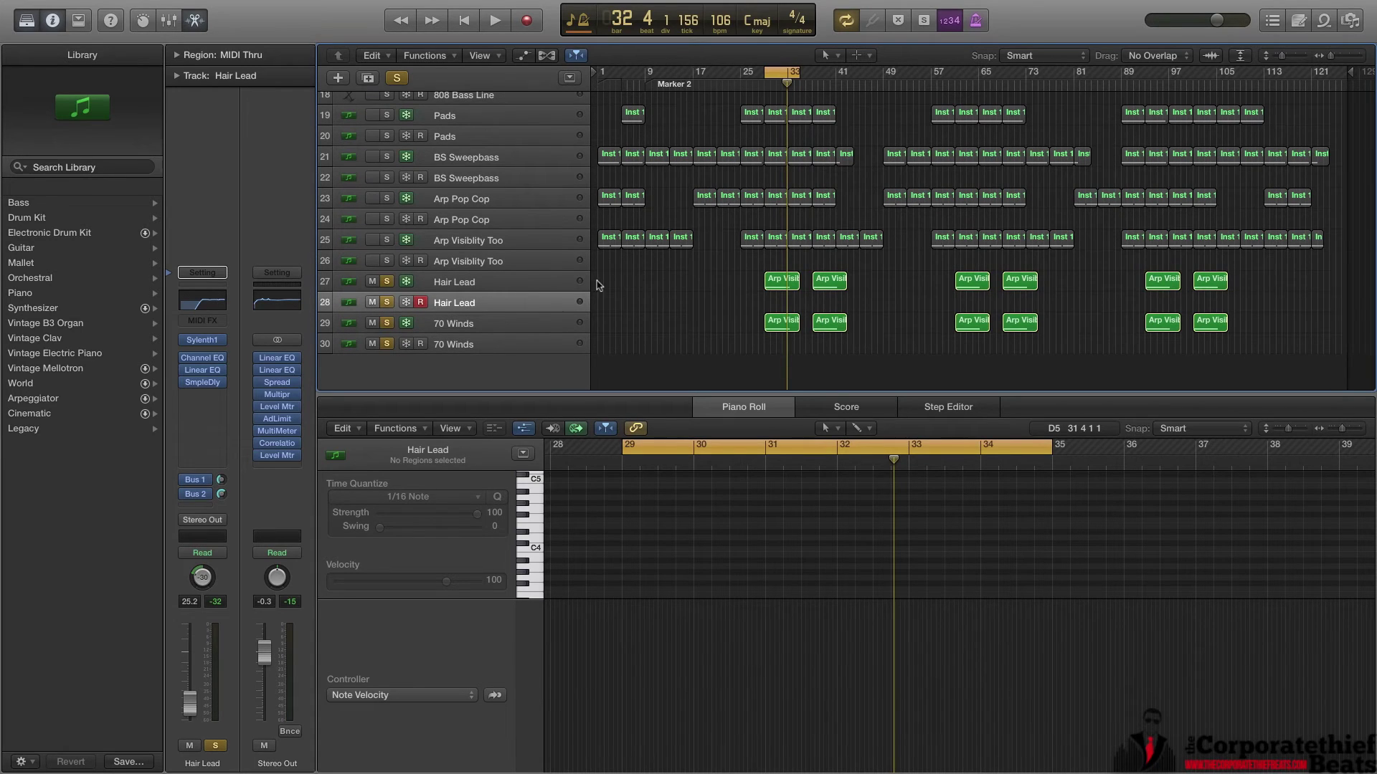
left_click(388, 343)
left_click(387, 323)
left_click(387, 304)
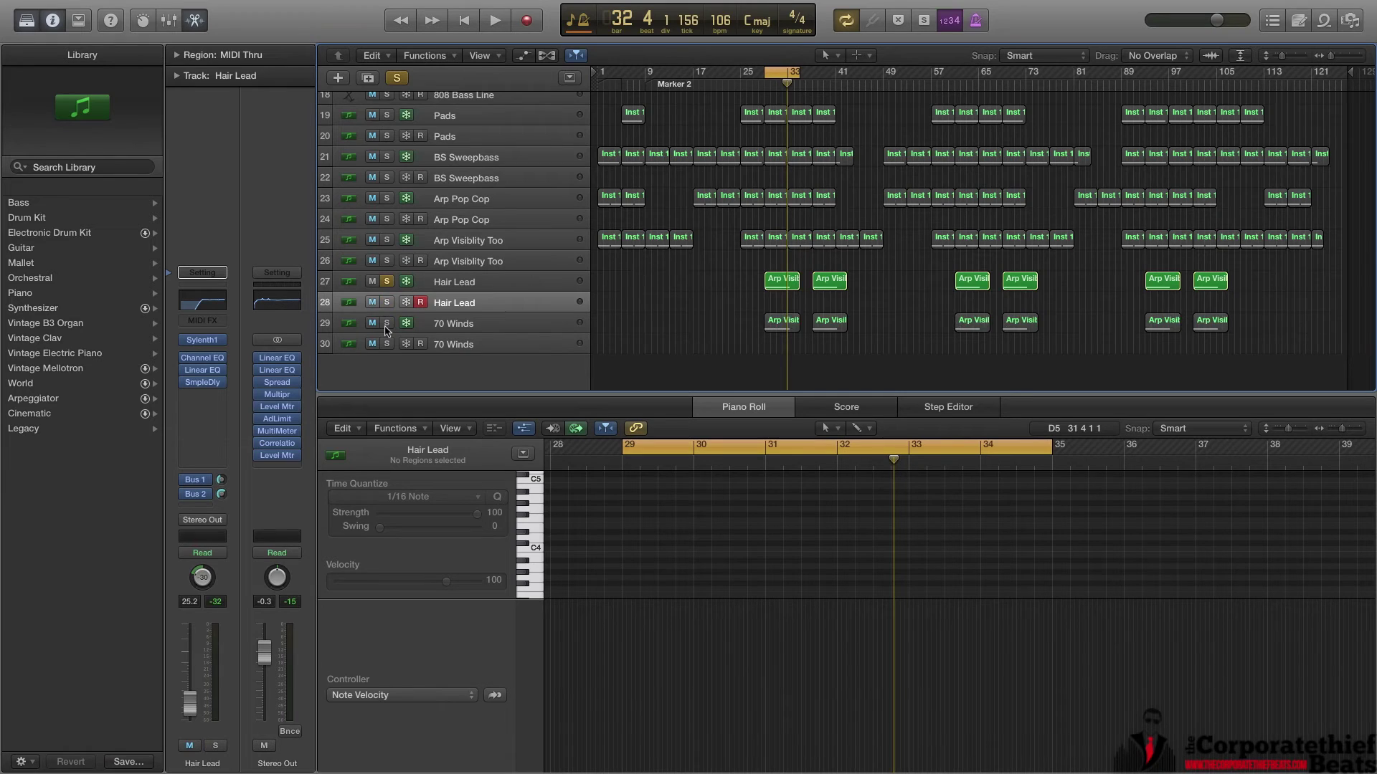
left_click(387, 325)
key("space")
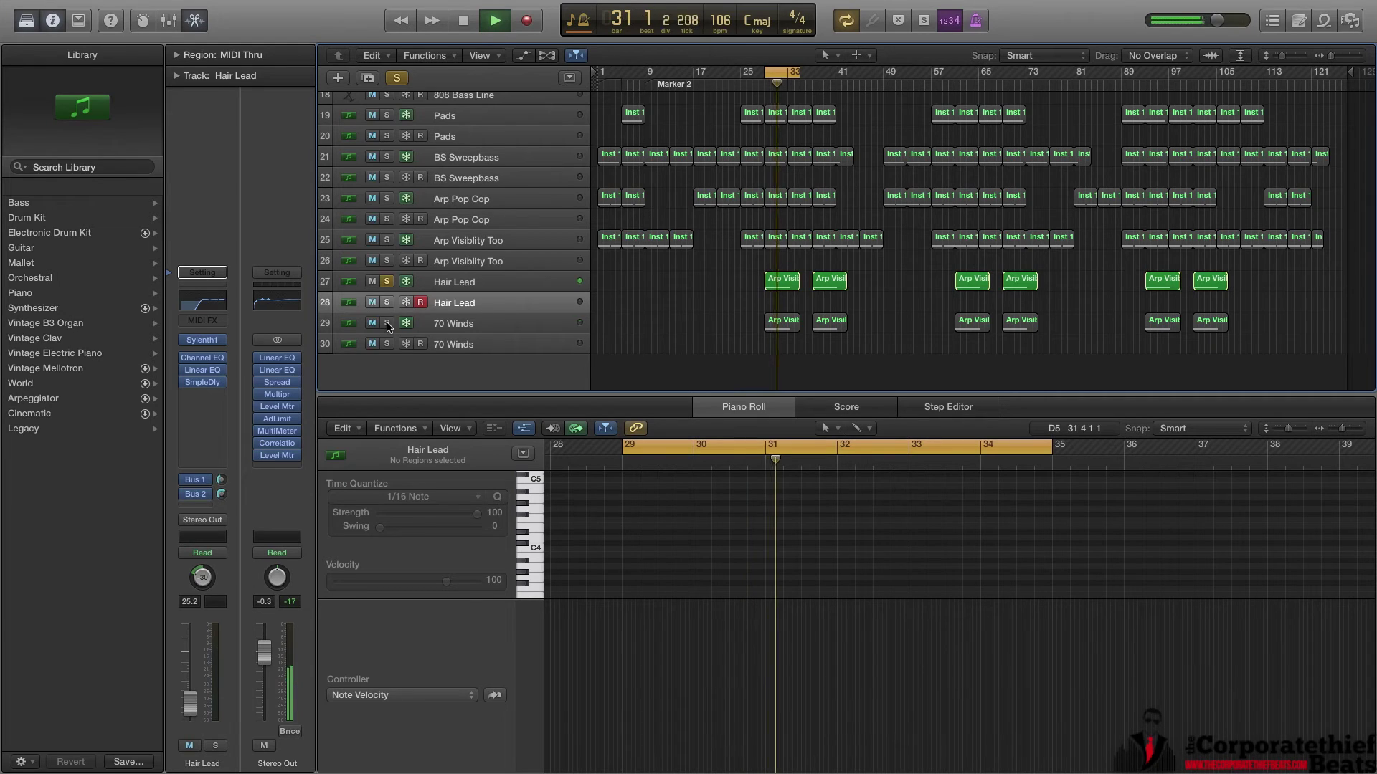
Switch the solo to 70 Winds during playback, add Hair Lead back to the solo and stop.
left_click(387, 326)
left_click(387, 283)
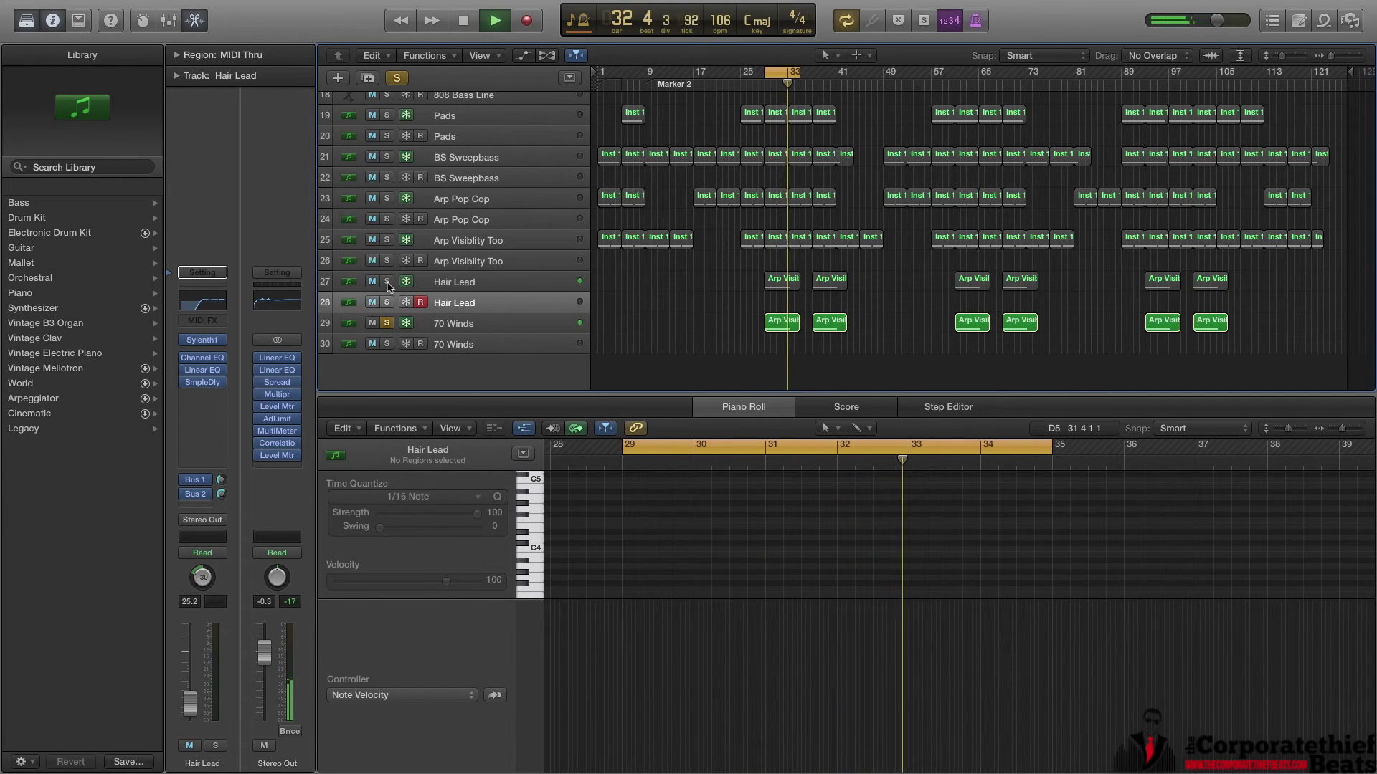
left_click(387, 284)
key("space")
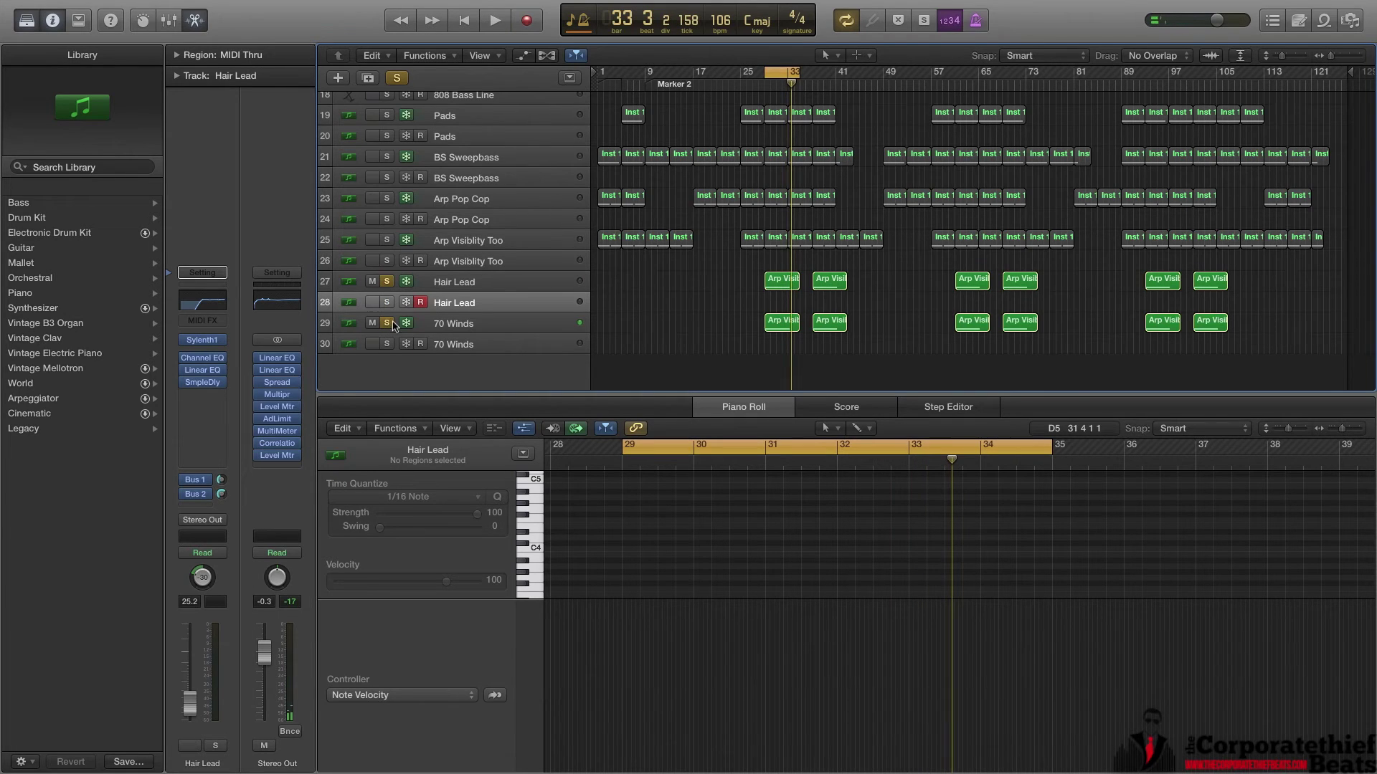
Audition Hair Lead alone and 70 Winds alone by swapping their solos between playbacks.
left_click(389, 324)
key("space")
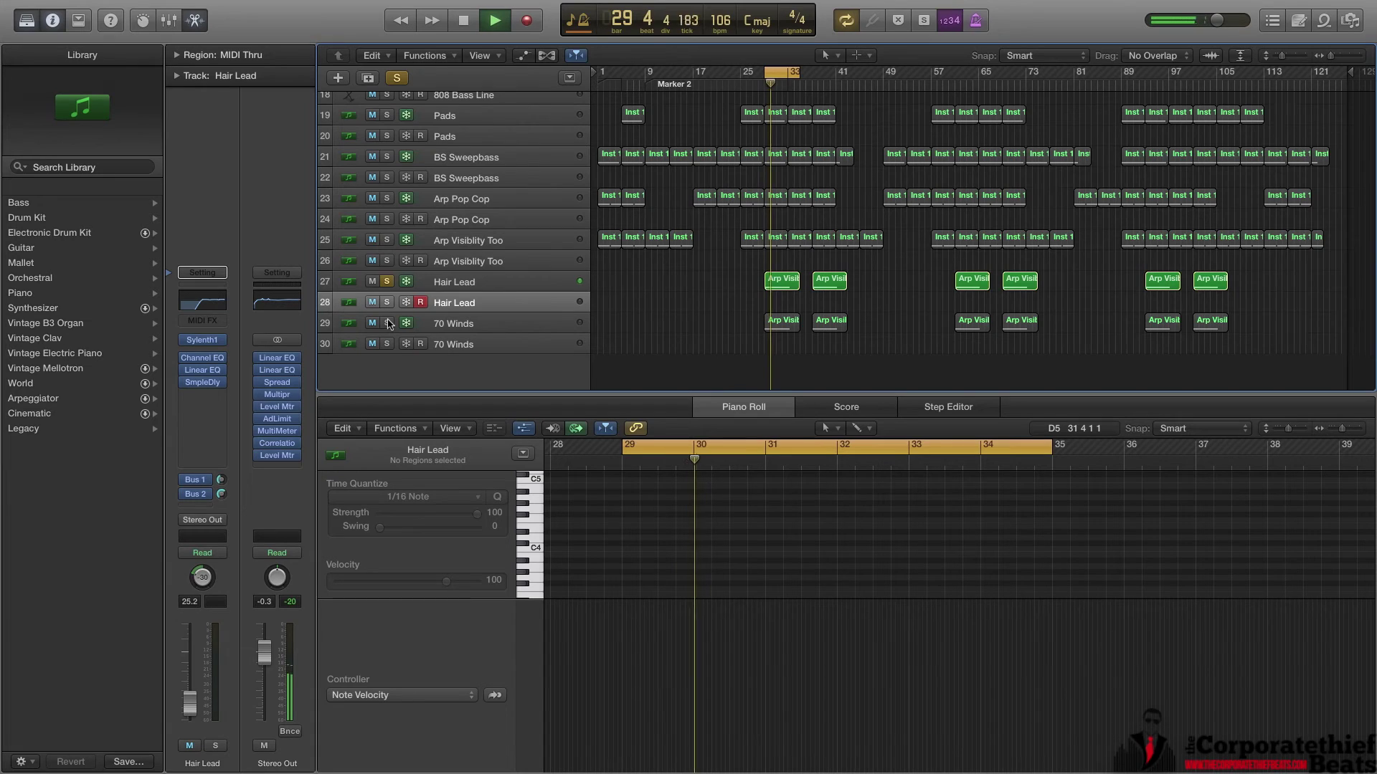
key("space")
left_click(389, 324)
left_click(387, 281)
key("space")
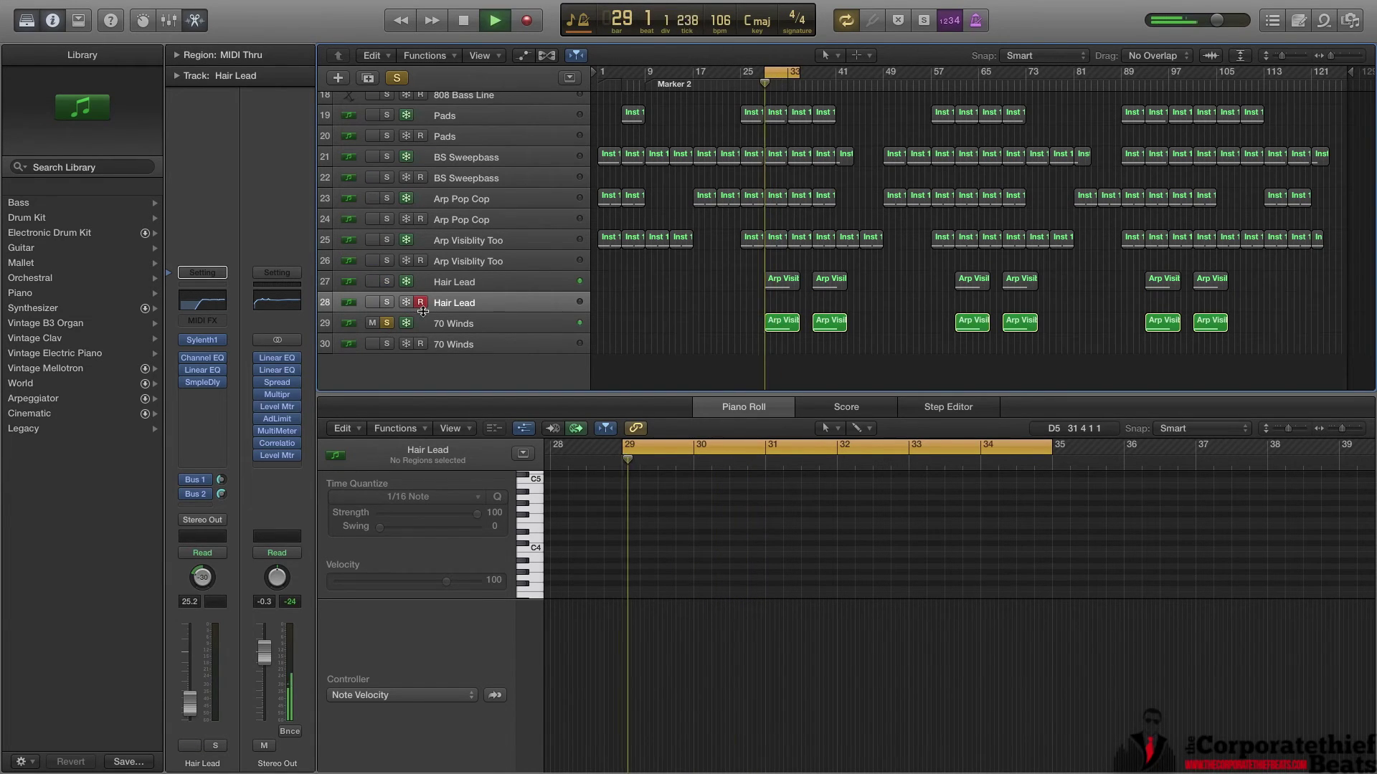
Listen to Hair Lead and 70 Winds soloed together, and recheck the Hair Lead copy's Sample Delay settings.
left_click(387, 282)
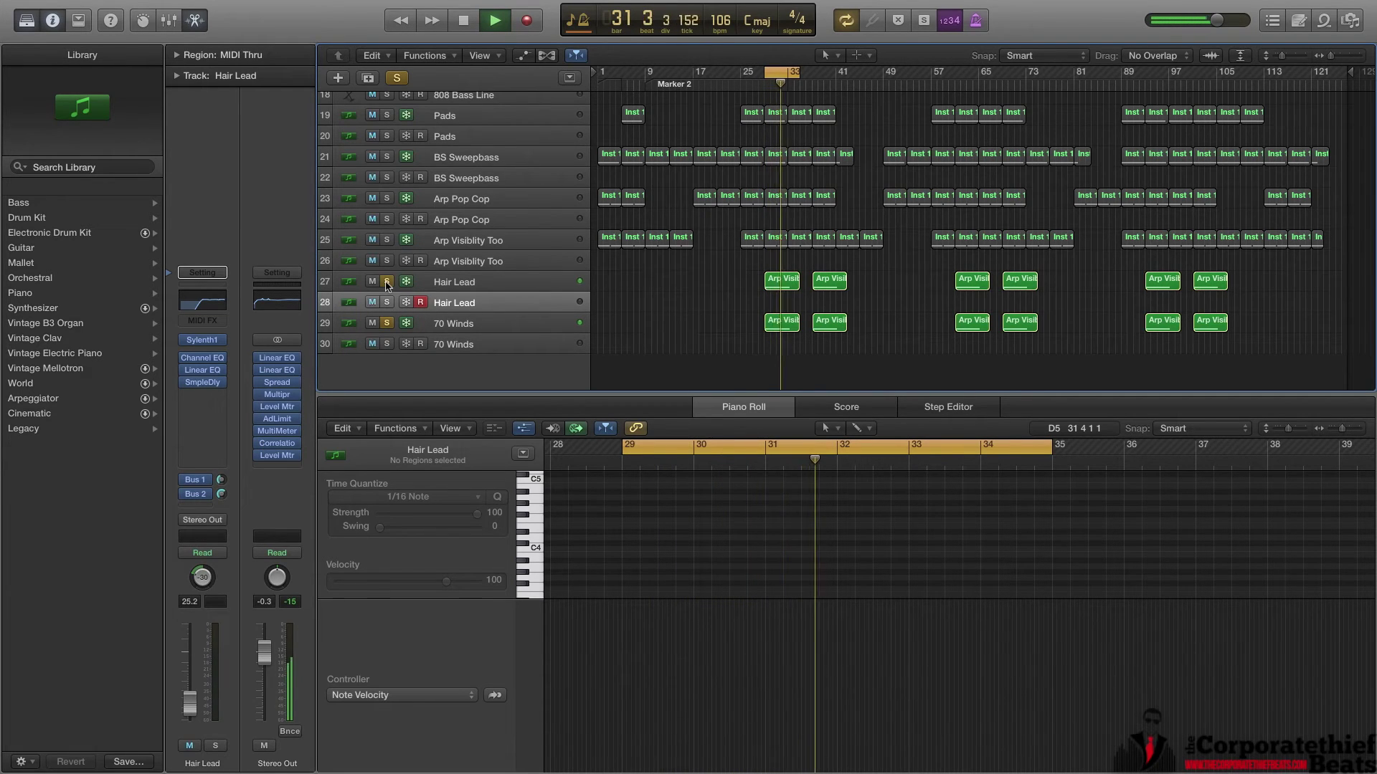
key("space")
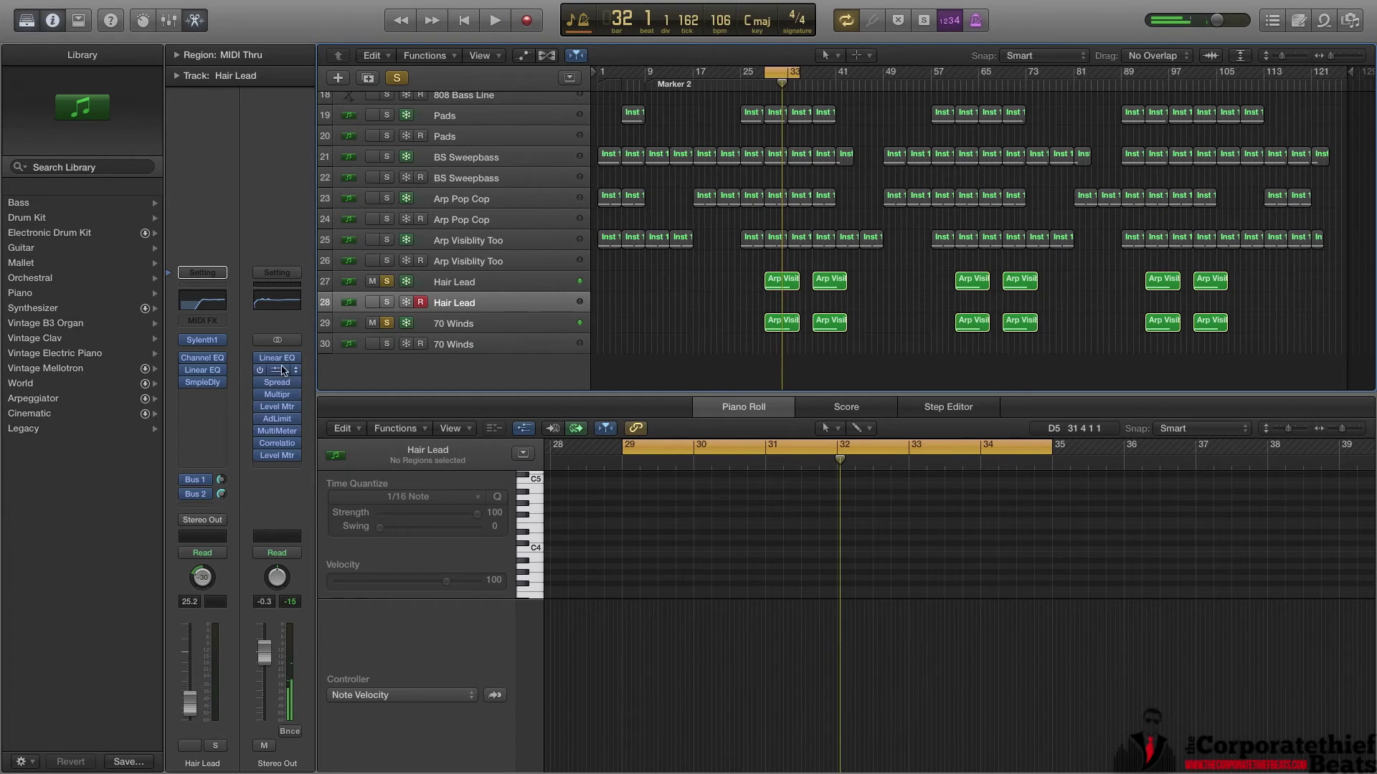
left_click(204, 382)
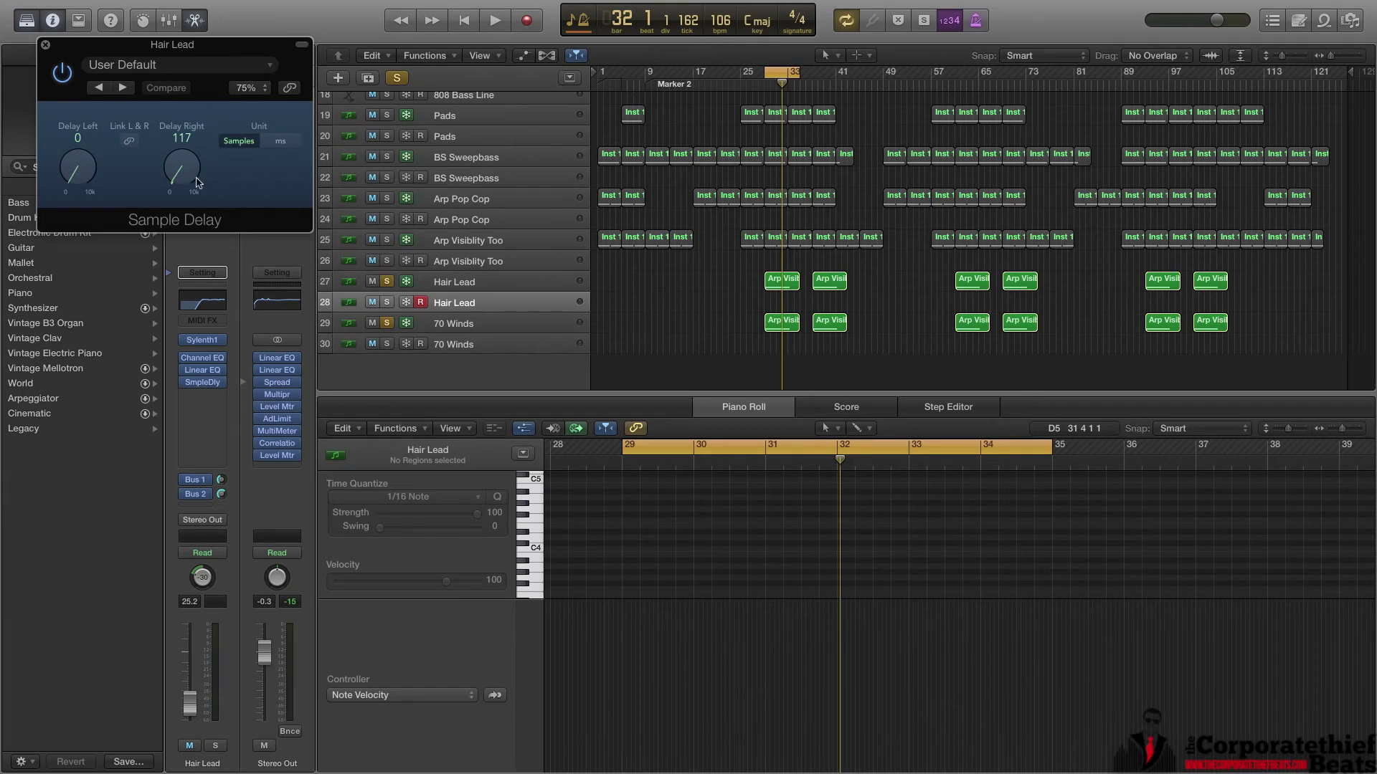
left_click(45, 45)
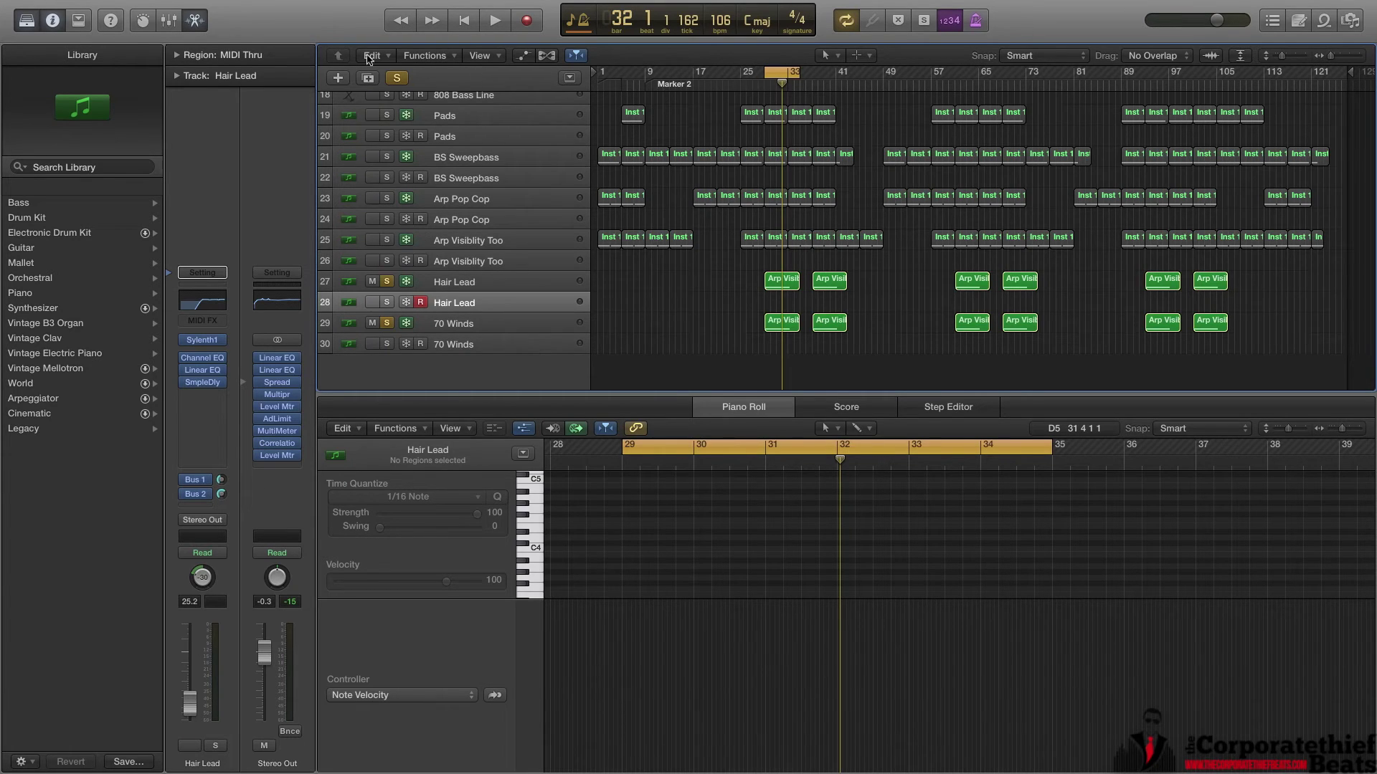
Clear all solos, move the cycle to bars 34 to 43 and play the full mix.
left_click(399, 78)
scroll(739, 137, "up", 10)
scroll(751, 150, "down", 1)
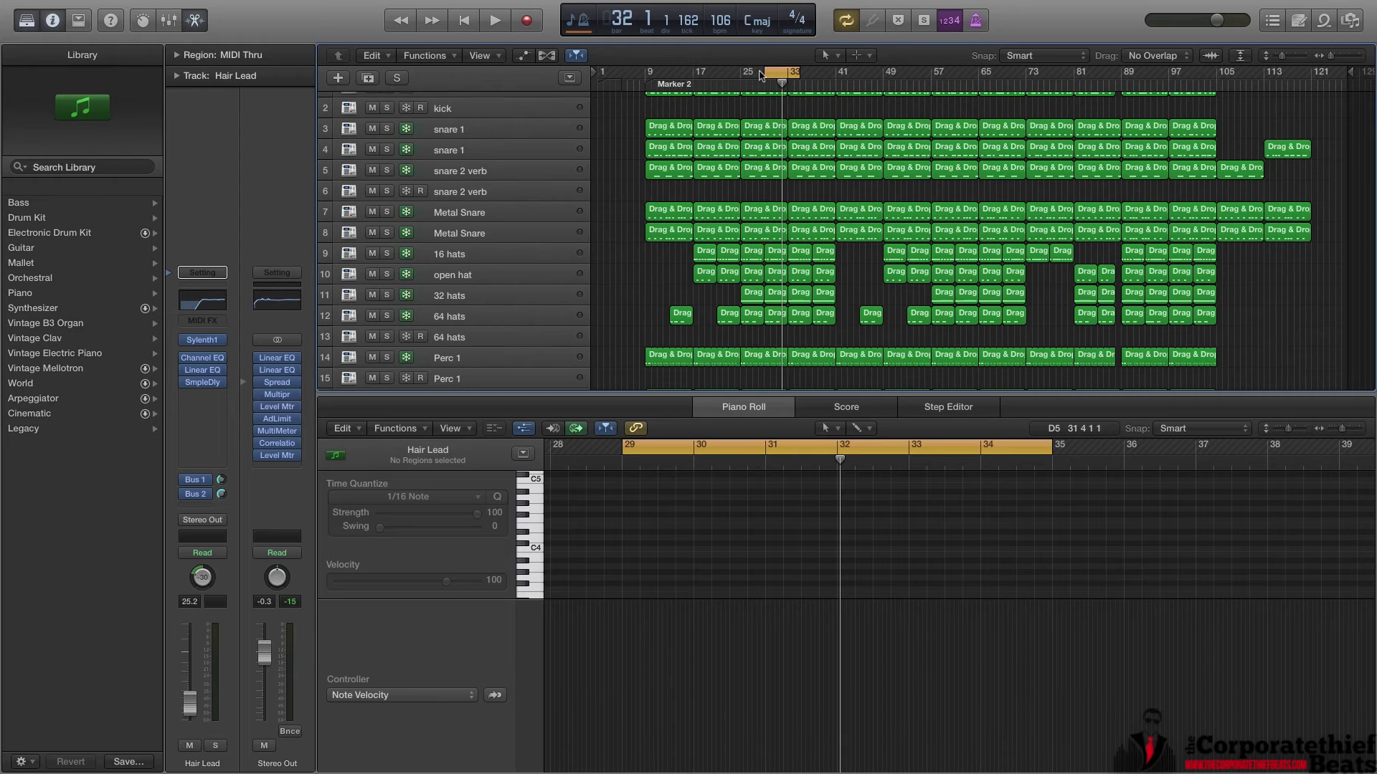
scroll(785, 154, "down", 10)
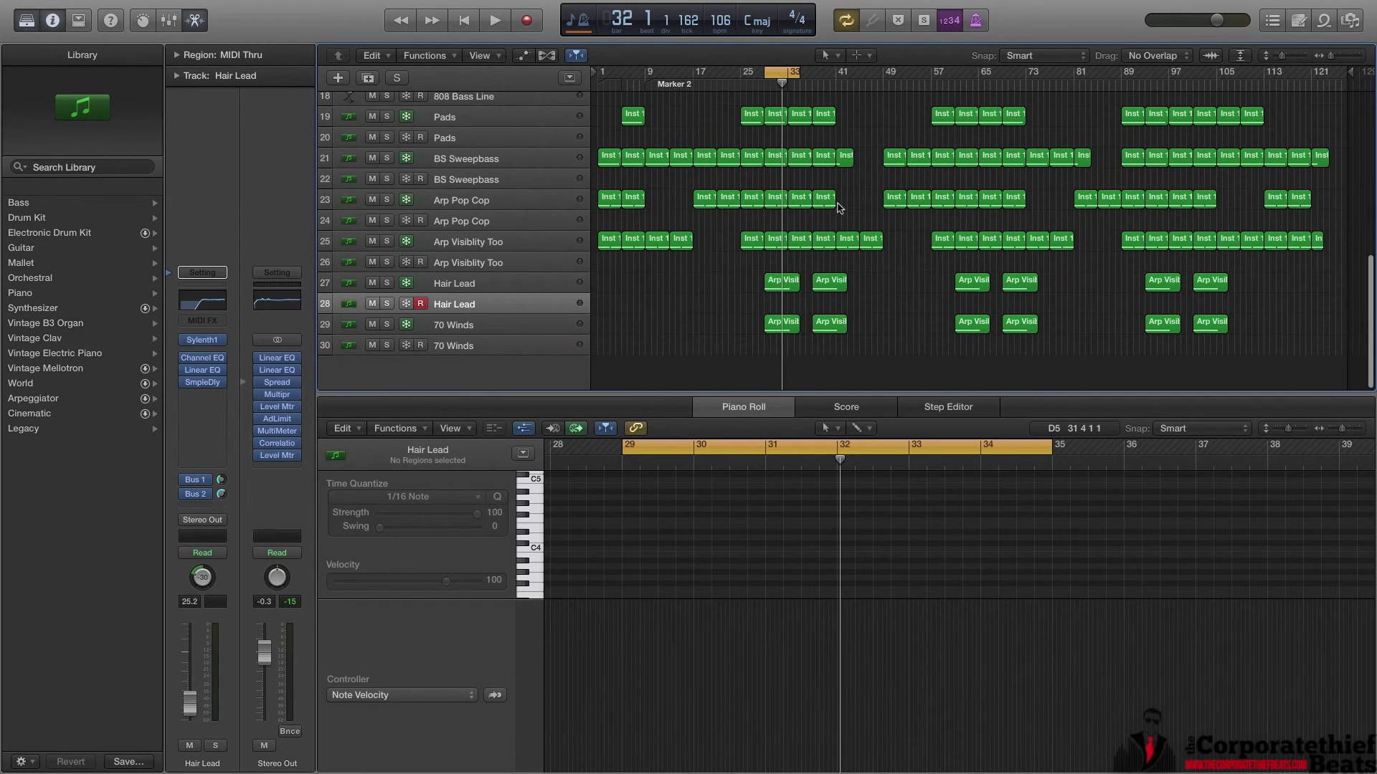
mouse_move(782, 72)
left_mouse_down()
mouse_move(846, 72)
mouse_move(796, 77)
left_mouse_up()
key("space")
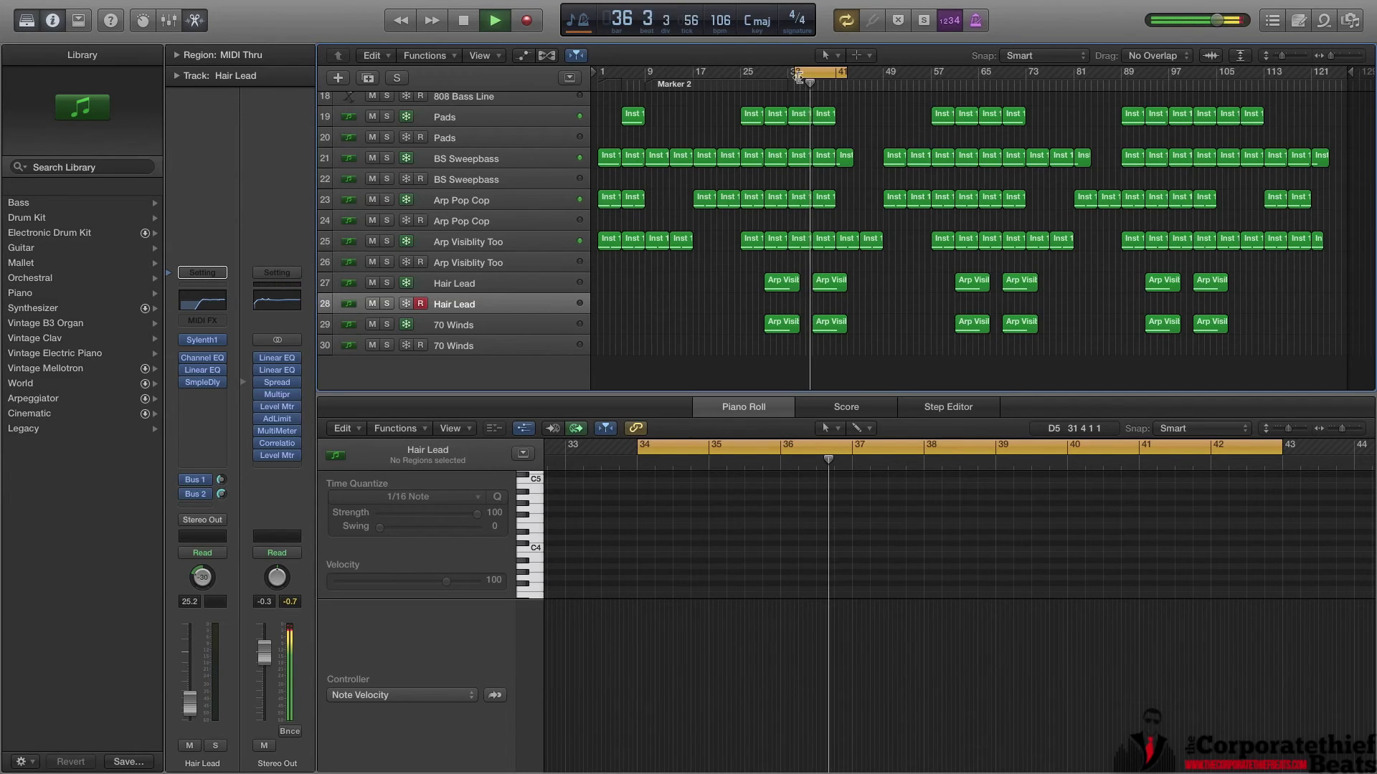
Show and hide the mixer during playback, turn off the cycle and stop at bar 42.
key("x")
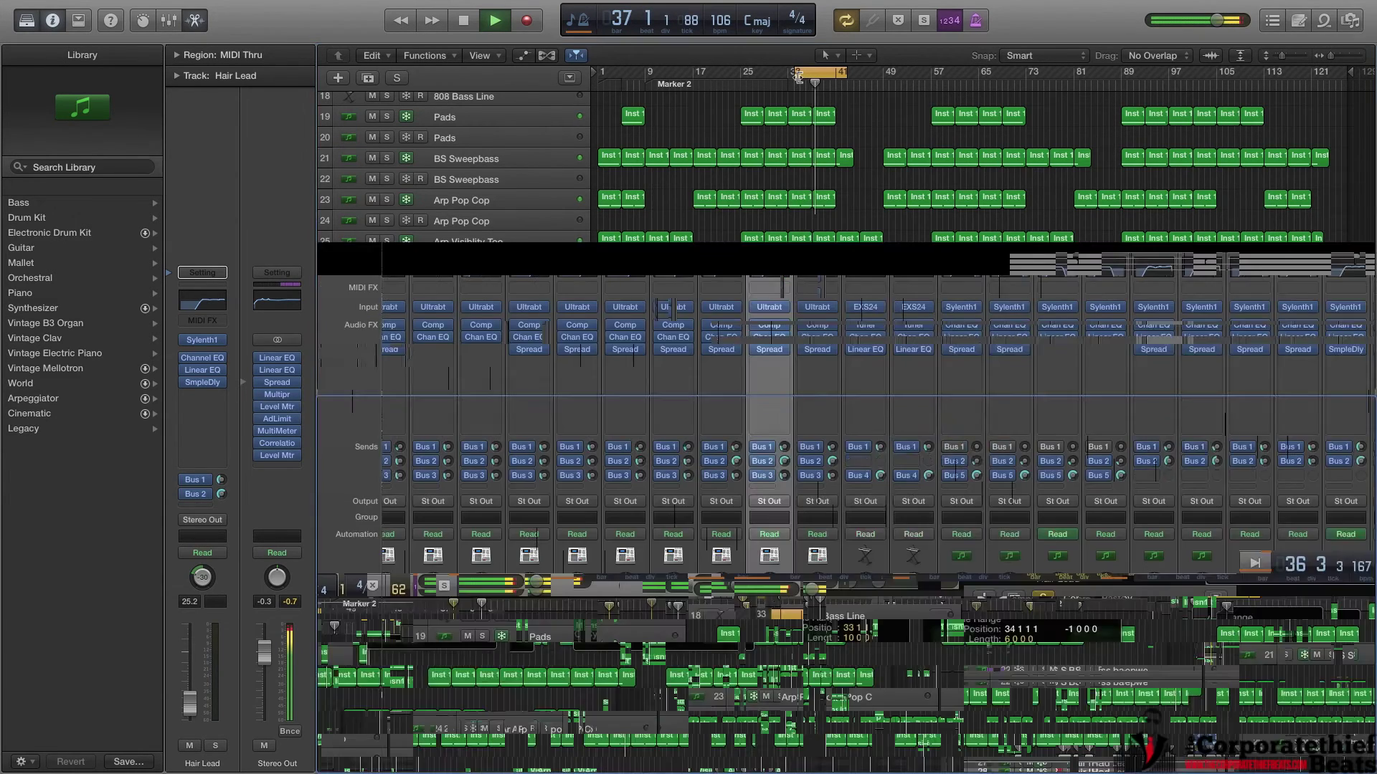
key("x")
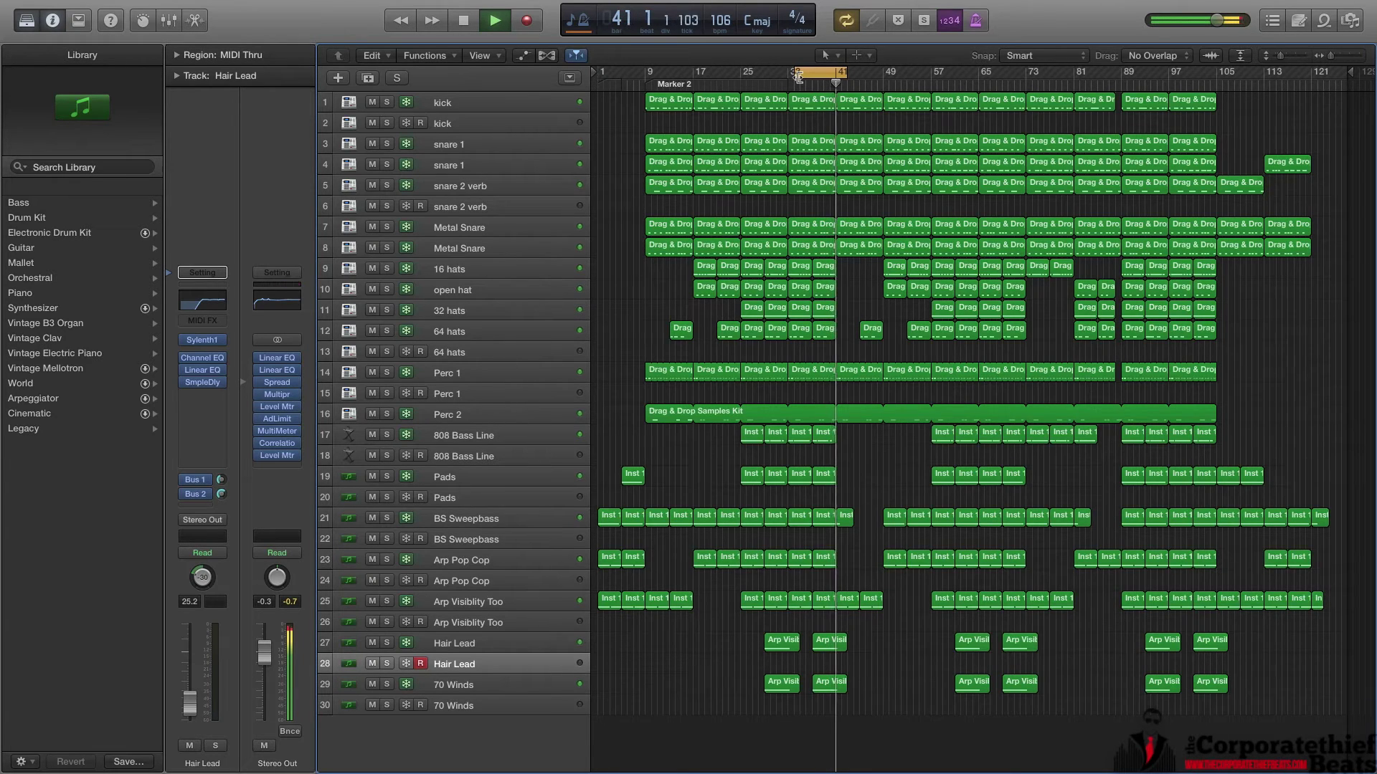
left_click(798, 74)
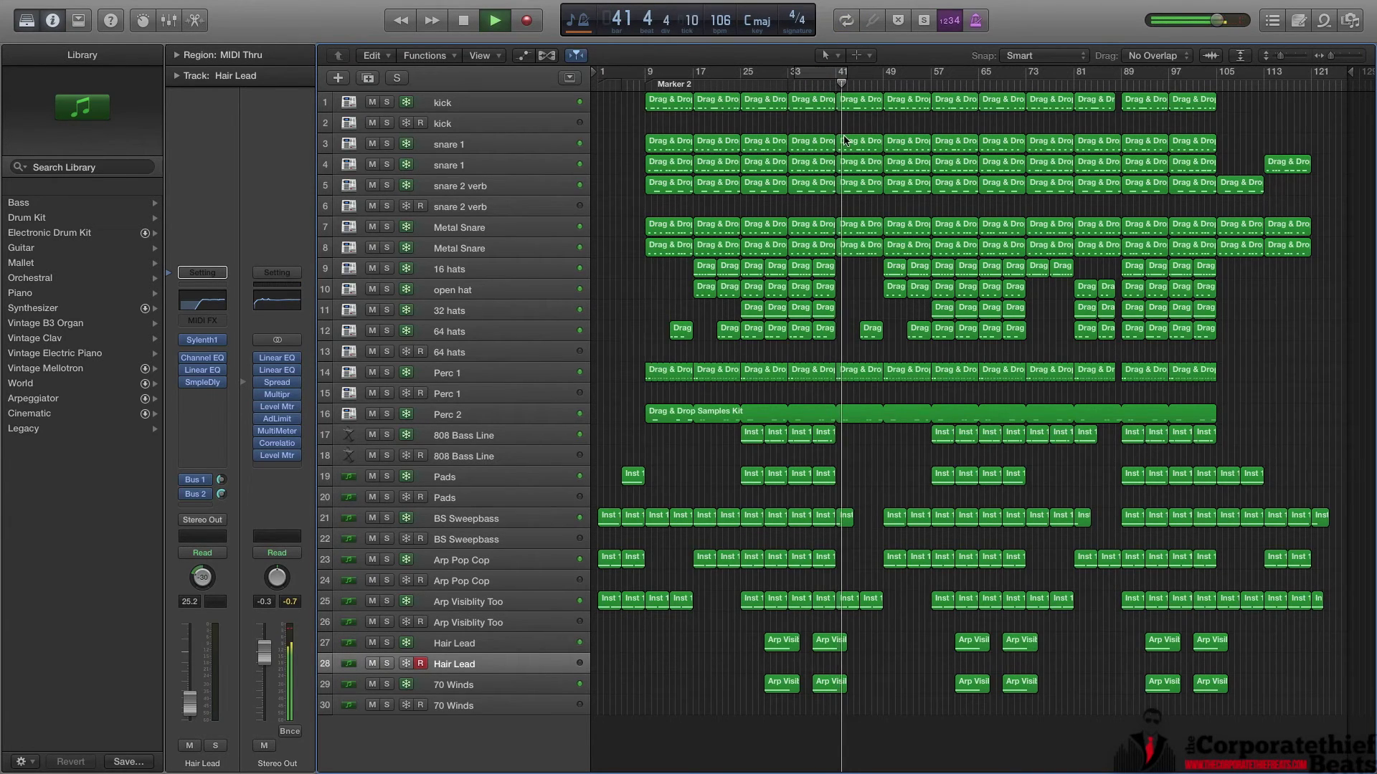
key("space")
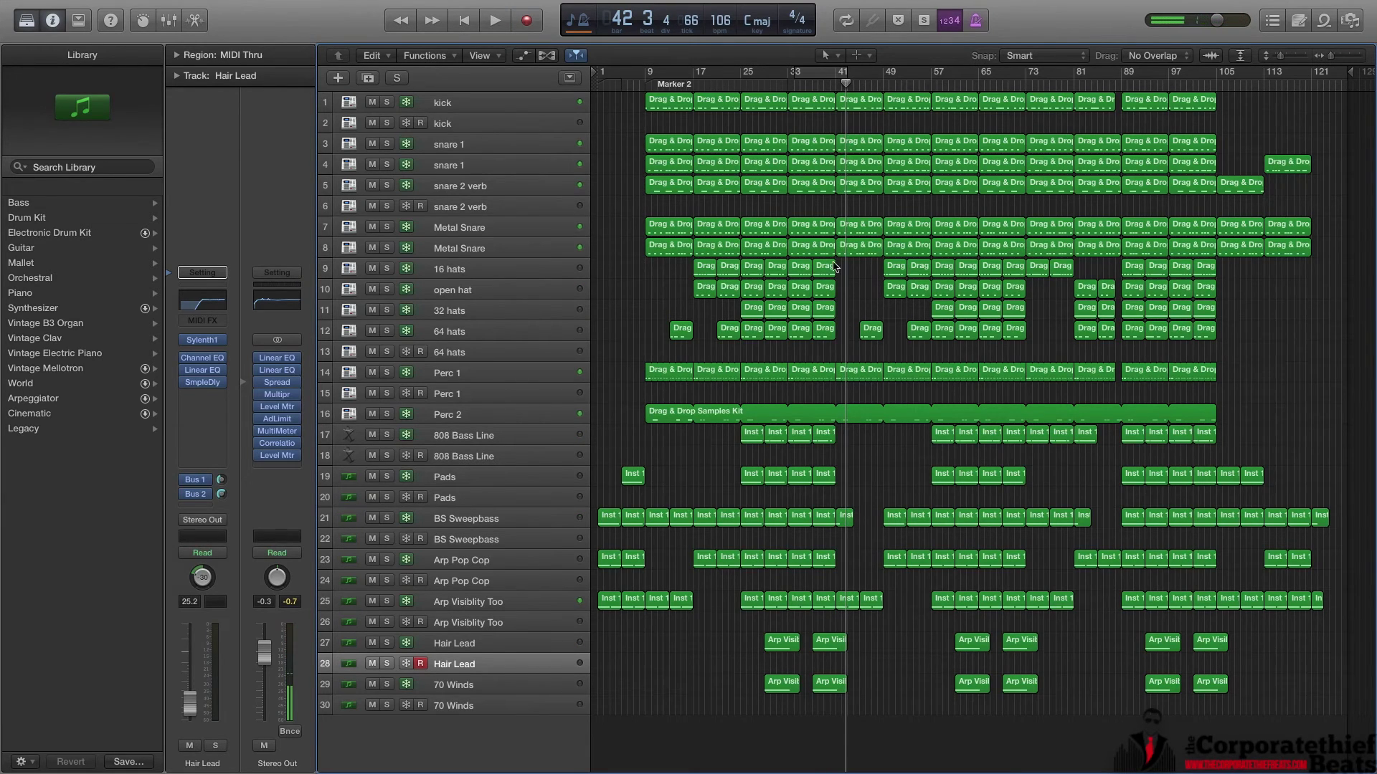
Cycle bars 41 to 49 and play the full mix, turning off the cycle before stopping at bar 50.
left_click_drag(844, 72, 883, 73)
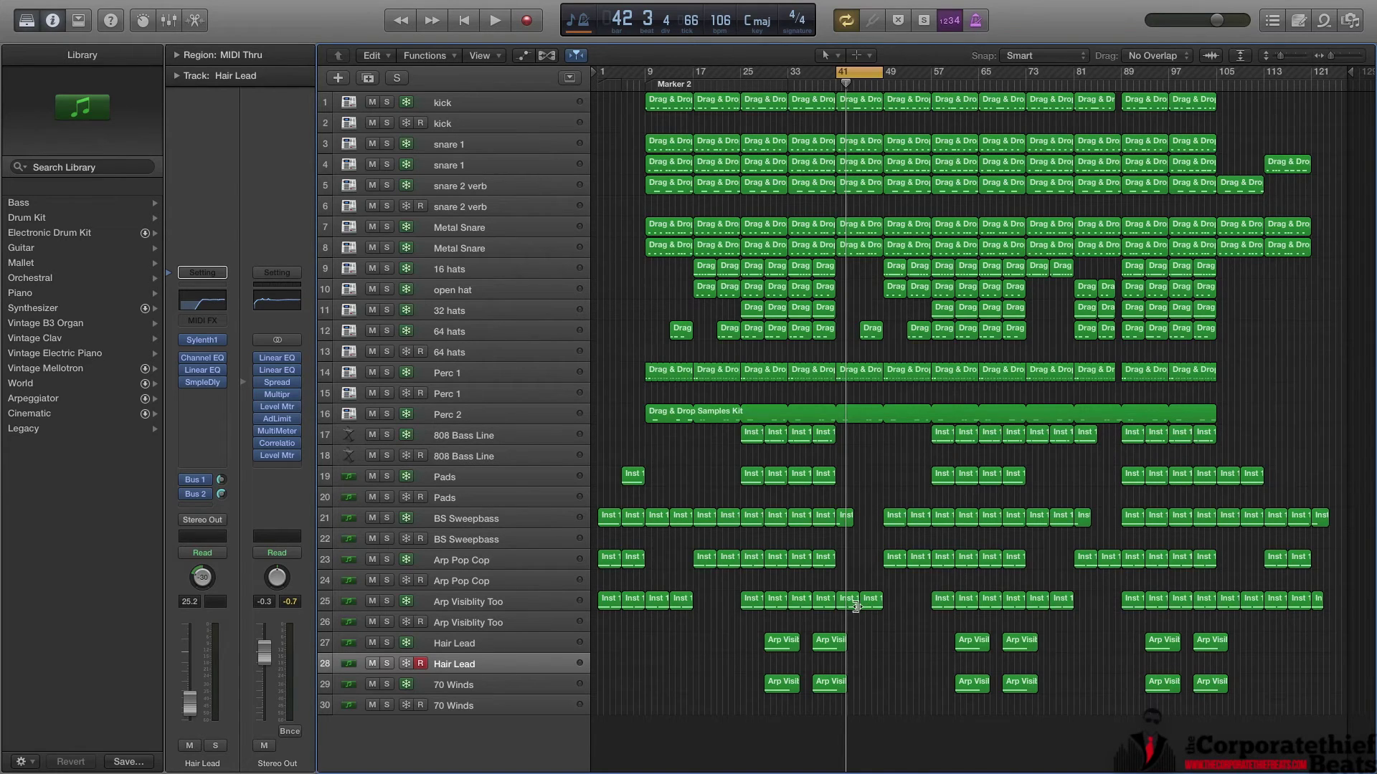
key("space")
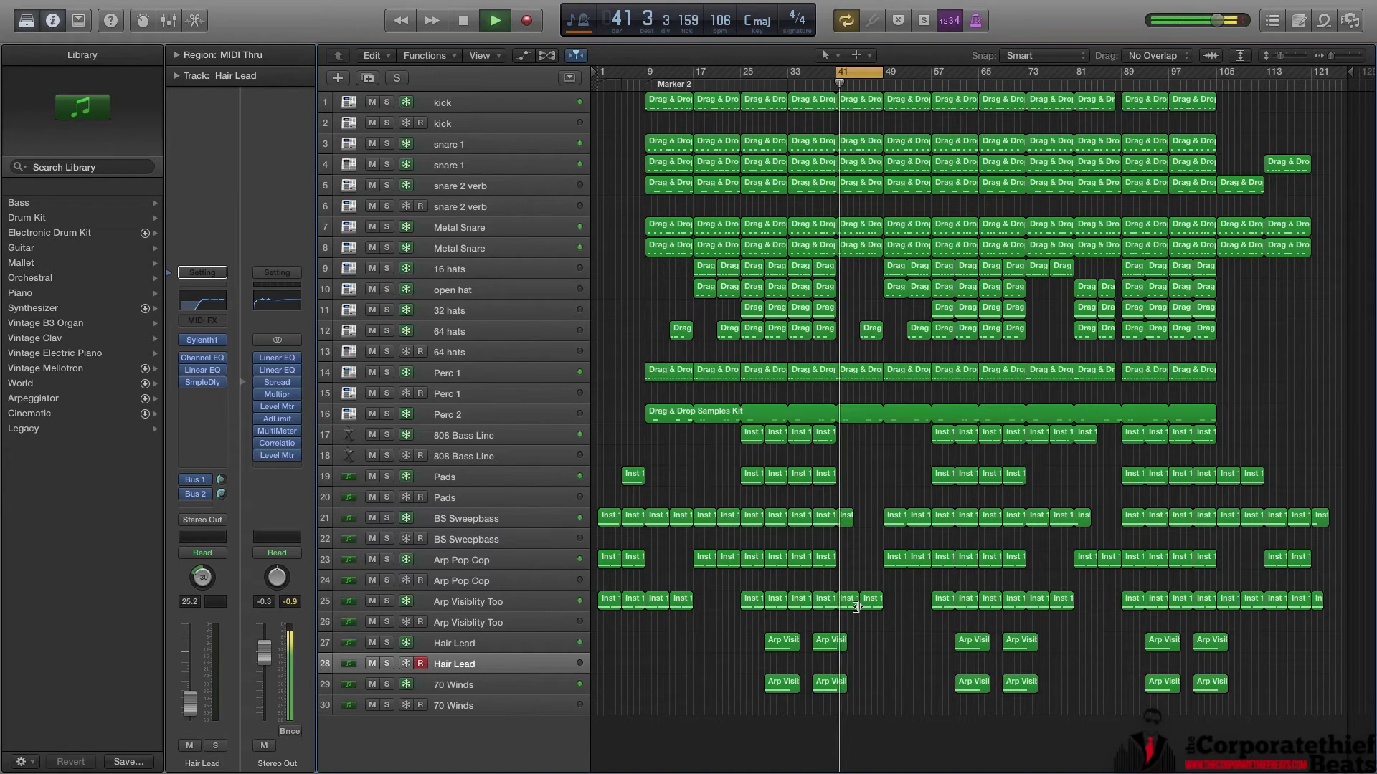
left_click(872, 73)
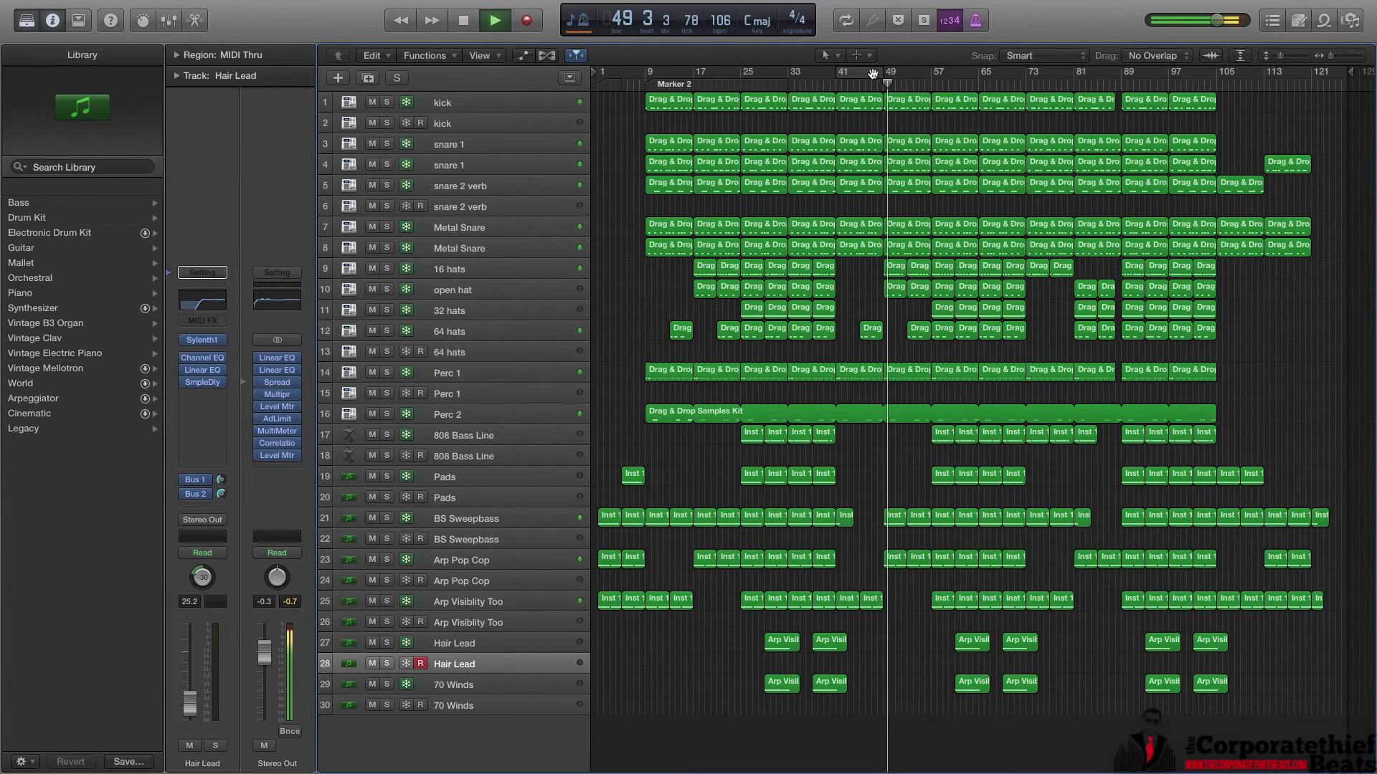
key("space")
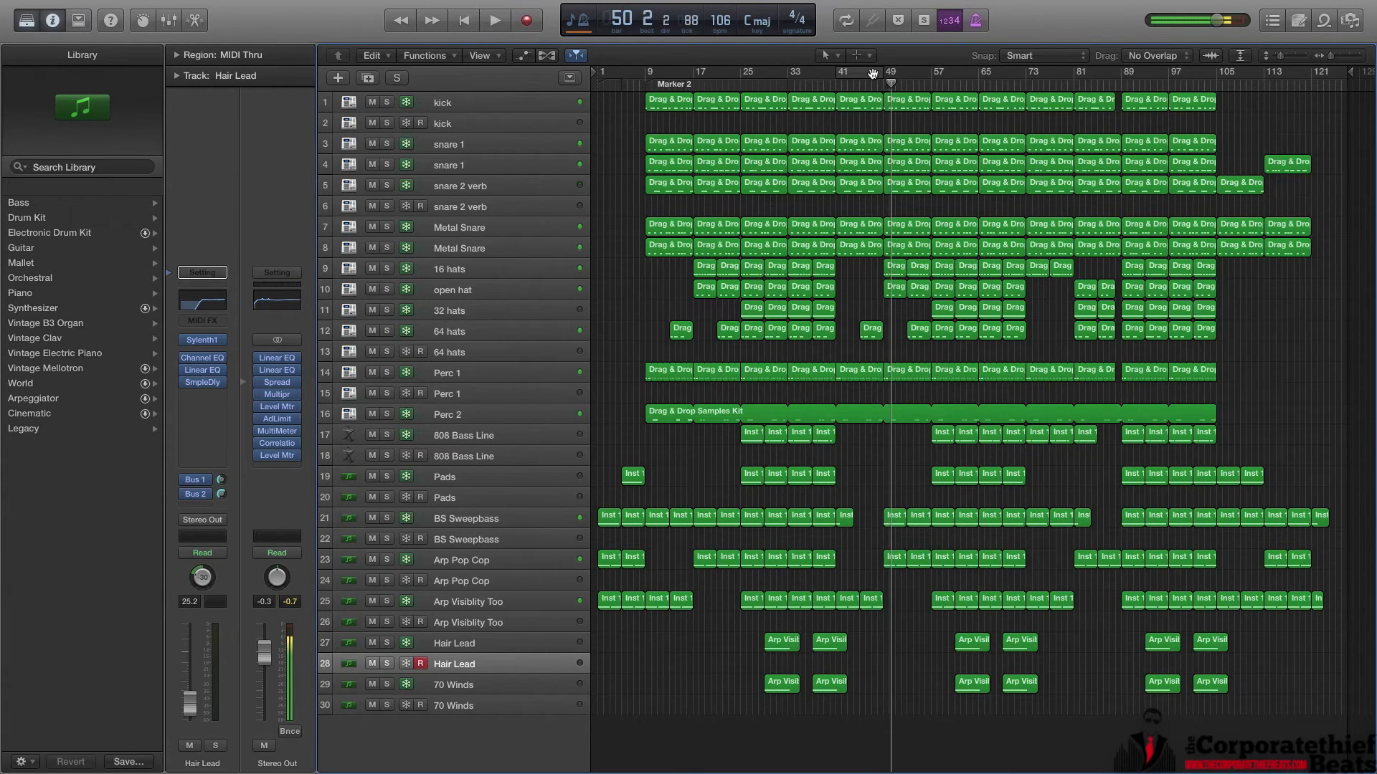
Turn the cycle back on and briefly play the full mix from bar 73.
left_click(859, 72)
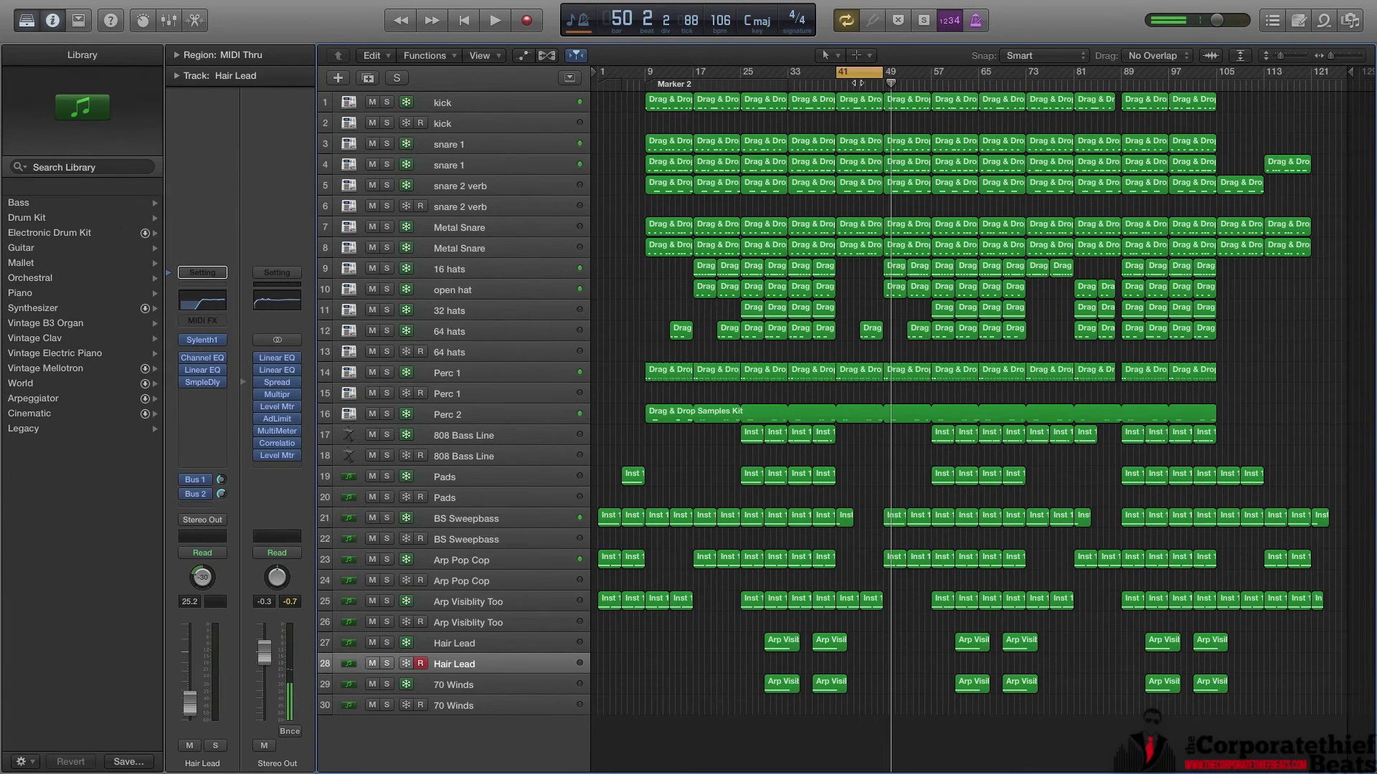
left_click(1028, 83)
key("space")
key("space")
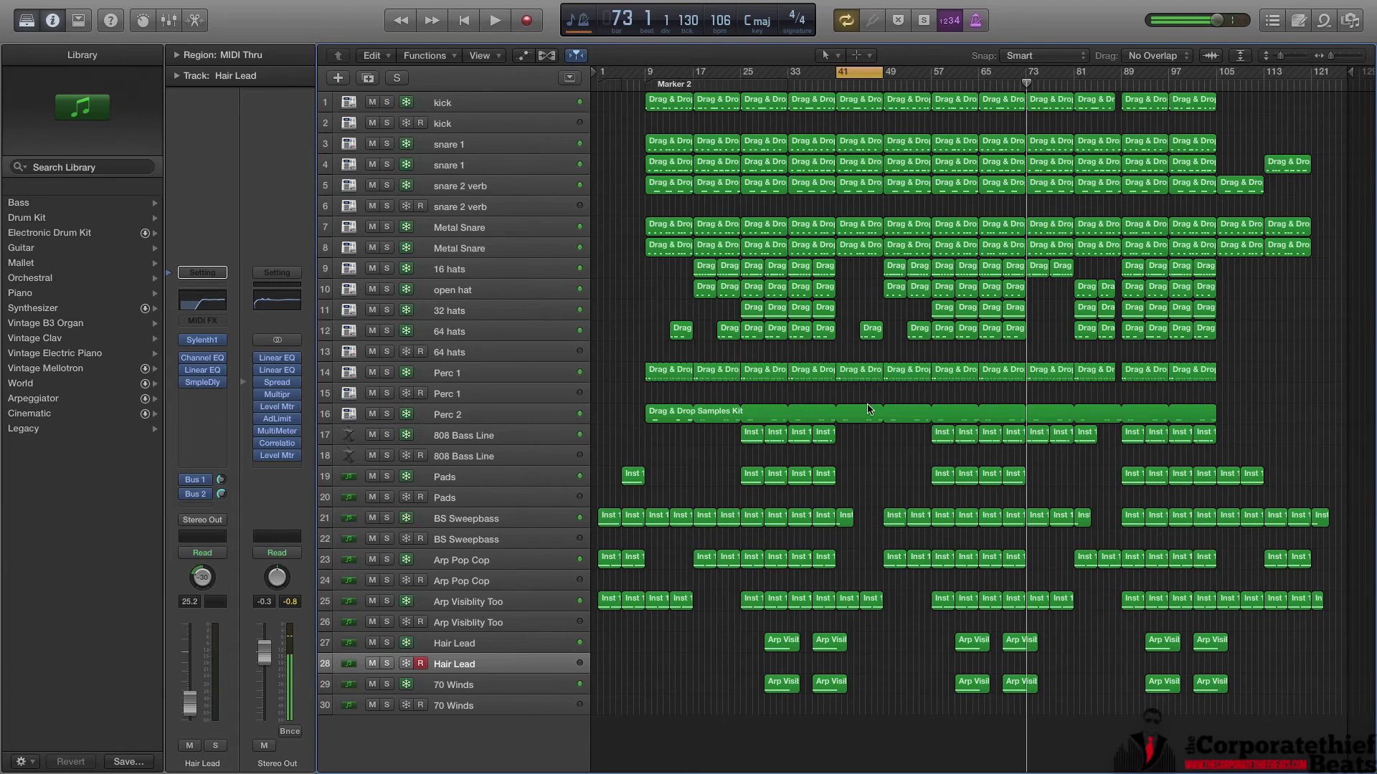
Move the cycle to bars 25 to 33, play the full mix, and audition the upper 808 Bass Line track soloed.
left_click_drag(744, 75, 789, 74)
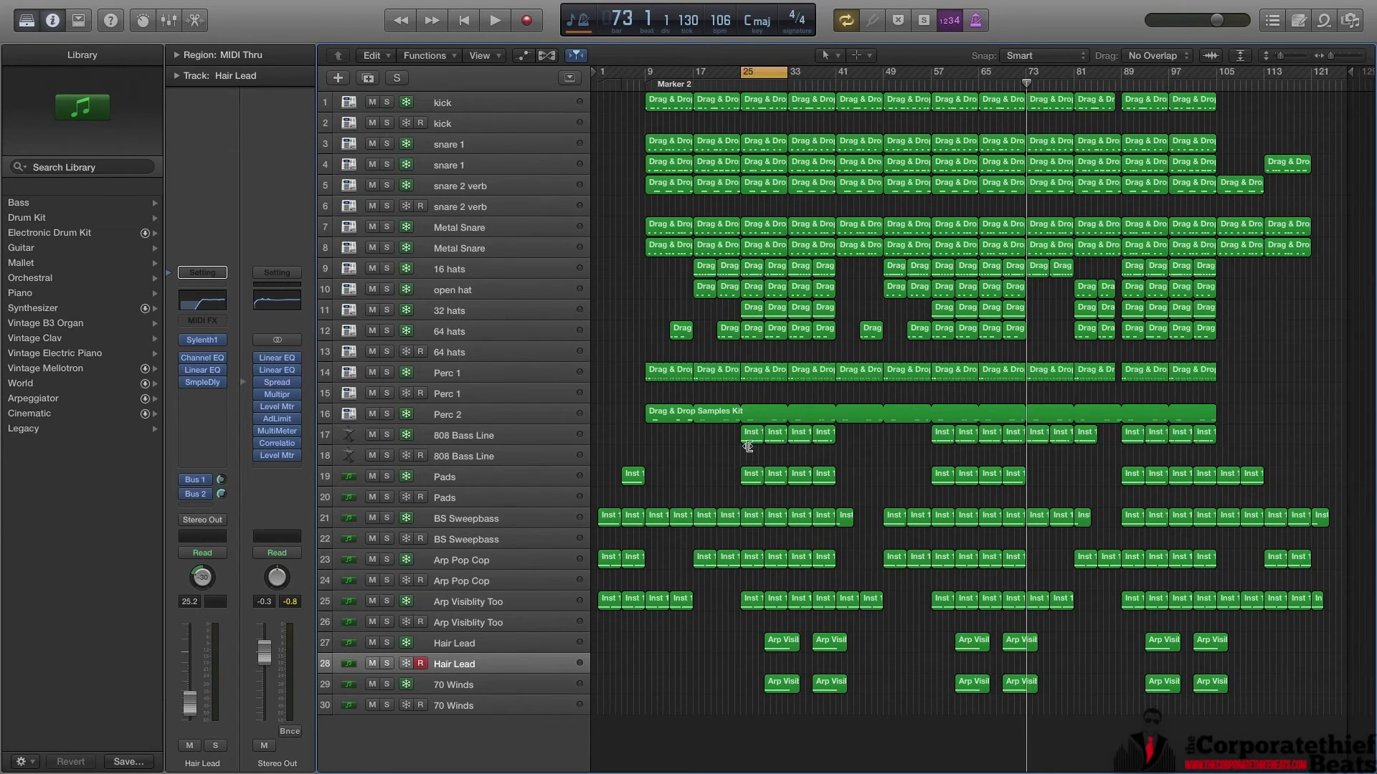
left_click(534, 438)
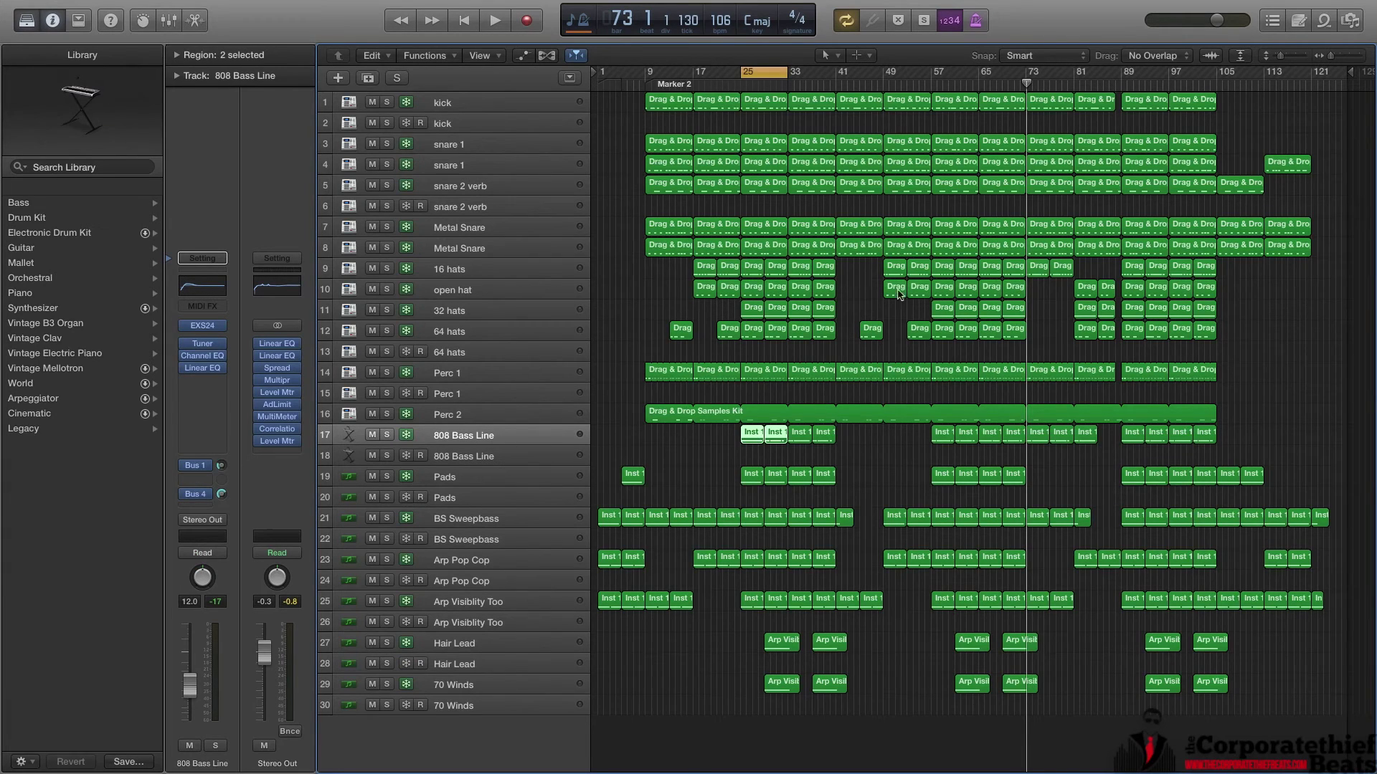
key("space")
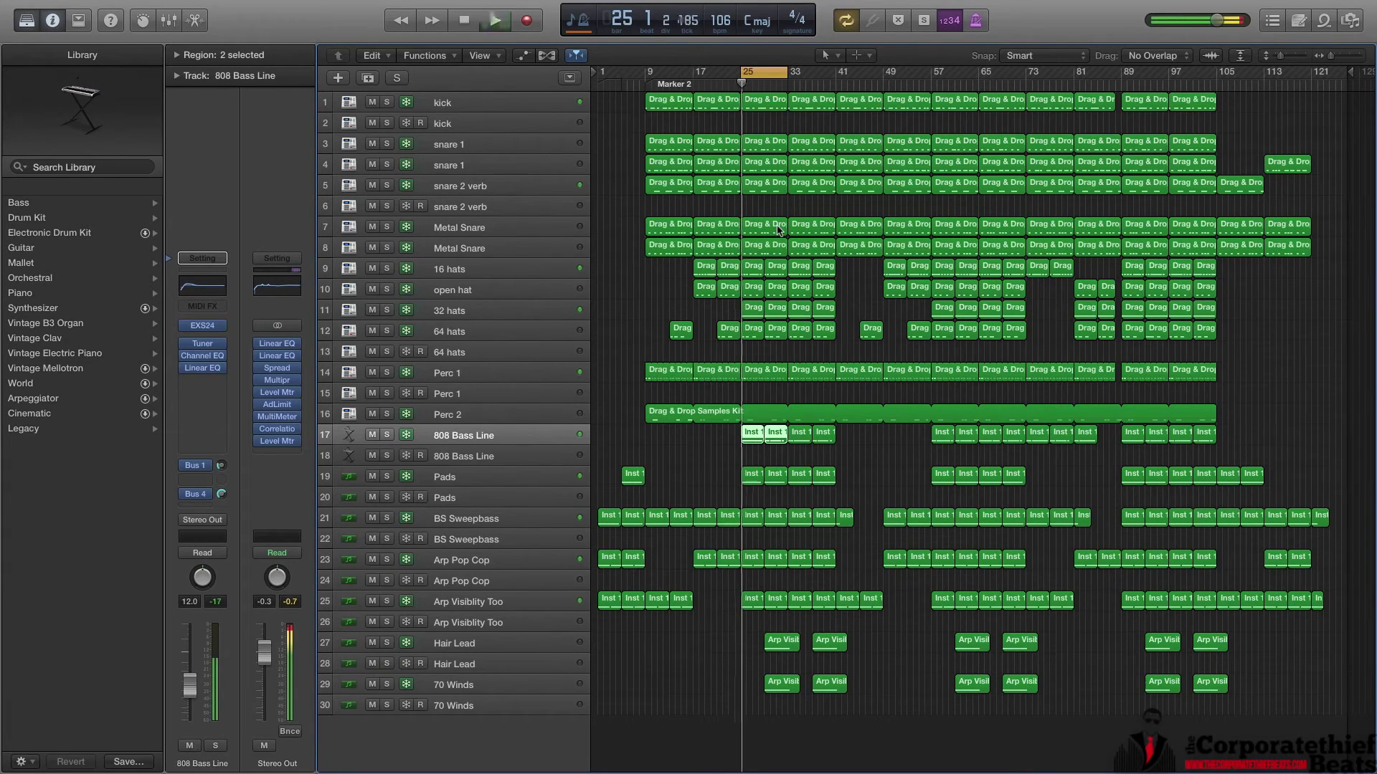
left_click(387, 437)
key("space")
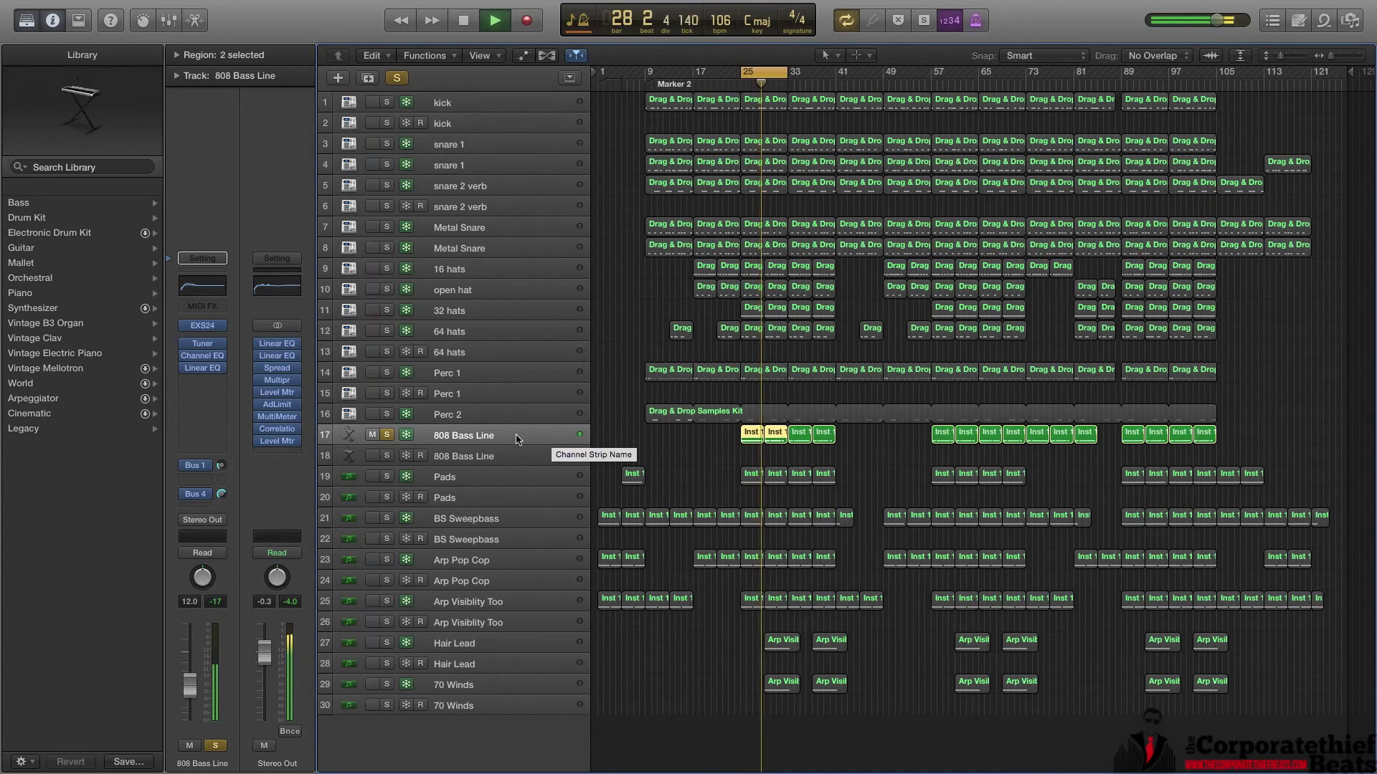
key("space")
Select the lower 808 Bass Line track and examine its Linear Phase EQ curve.
left_click_drag(477, 440, 346, 448)
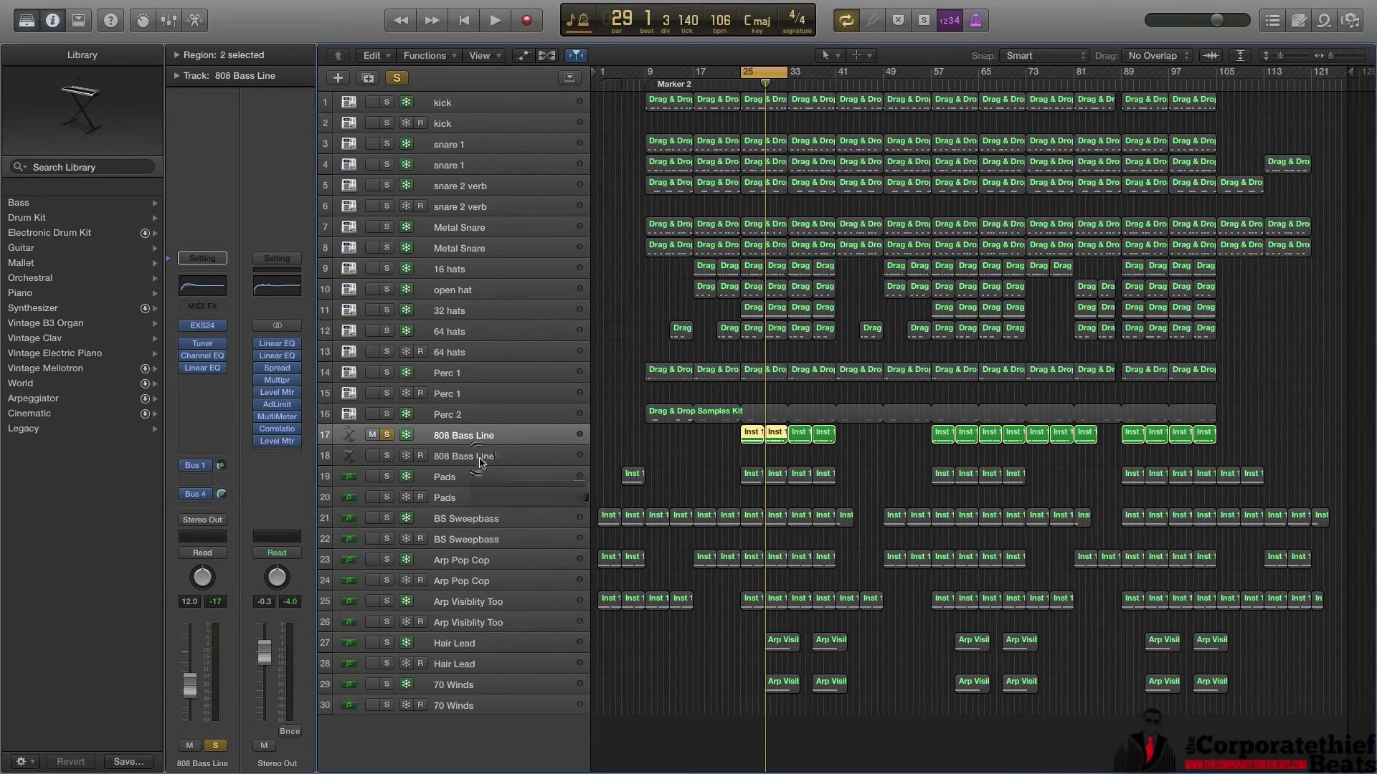
left_click(477, 456)
left_click(203, 369)
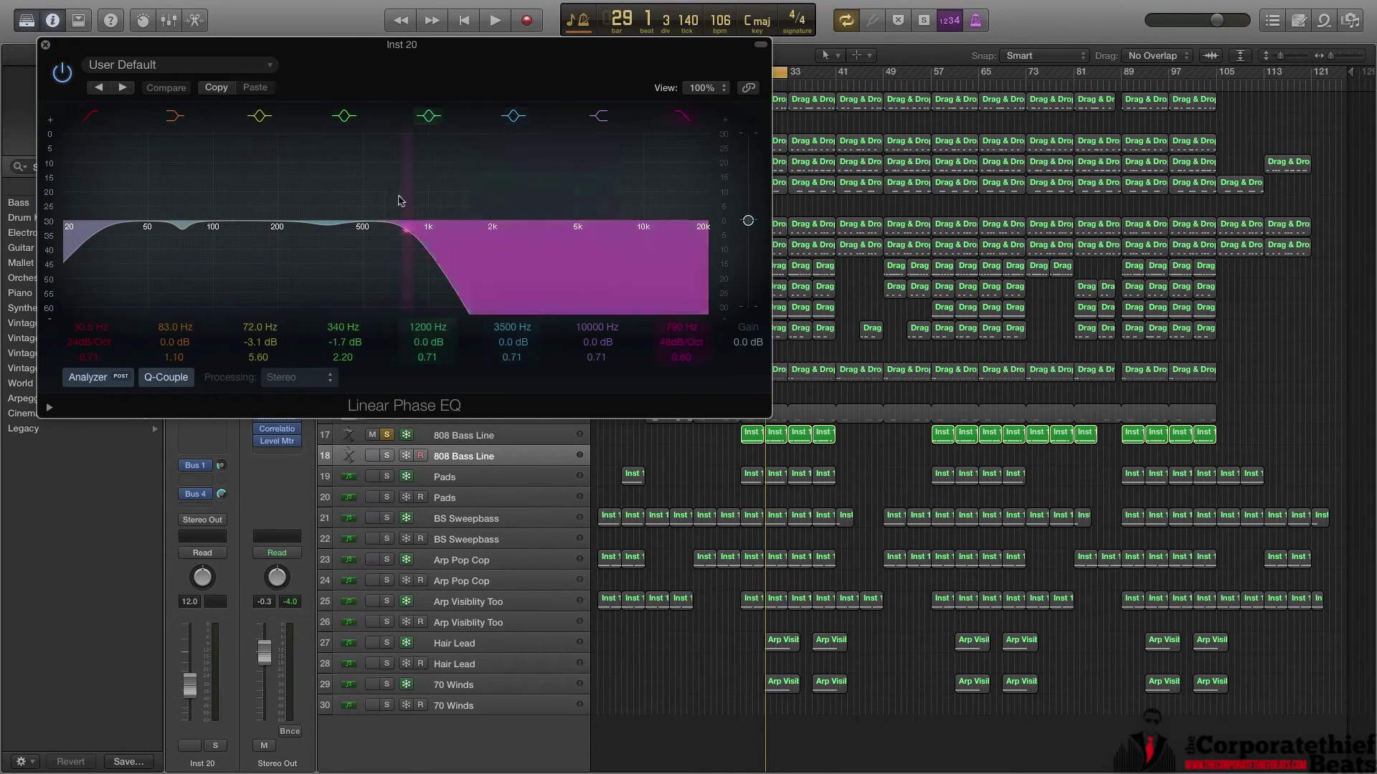
left_click(45, 46)
Open the lower 808 Bass Line's EXS24 instrument editor and inspect the Kick_38P.wav sample zone.
left_click(204, 330)
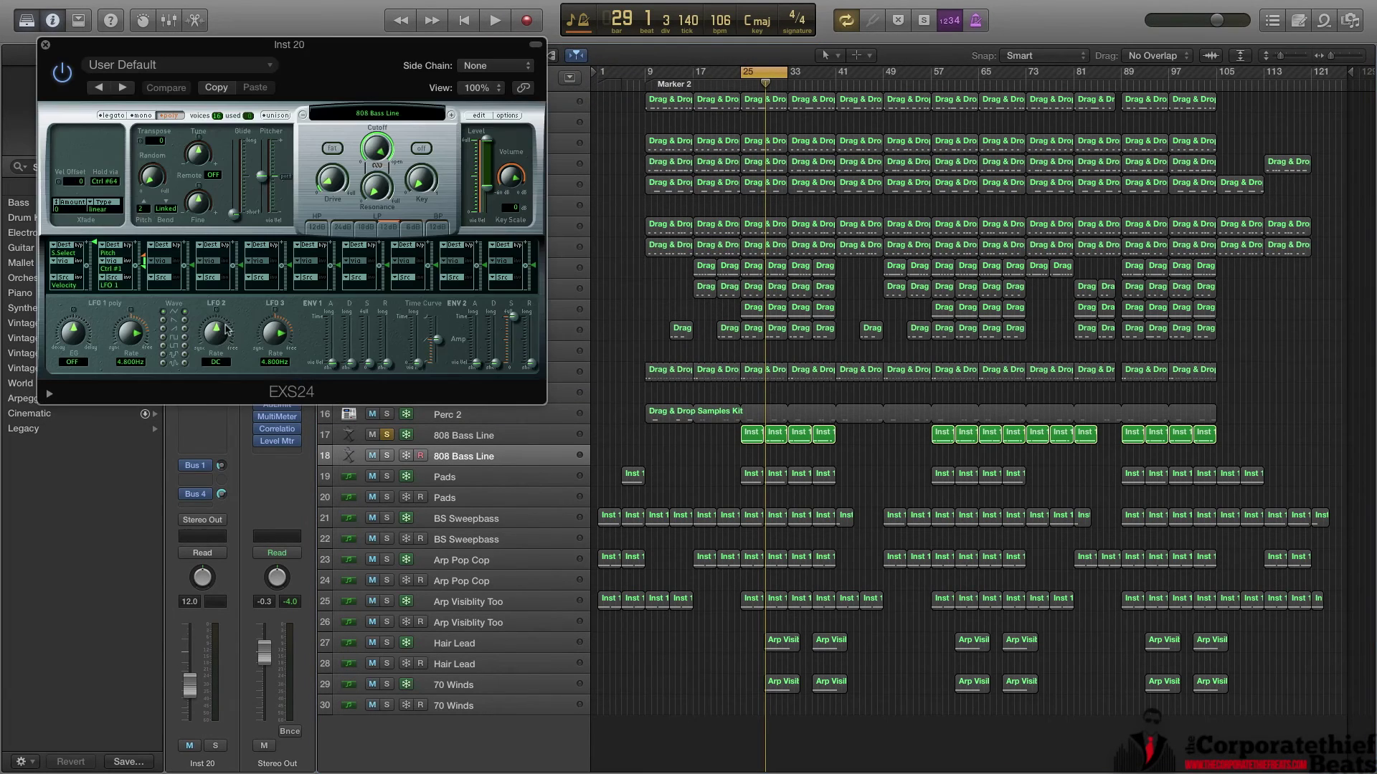
left_click(476, 116)
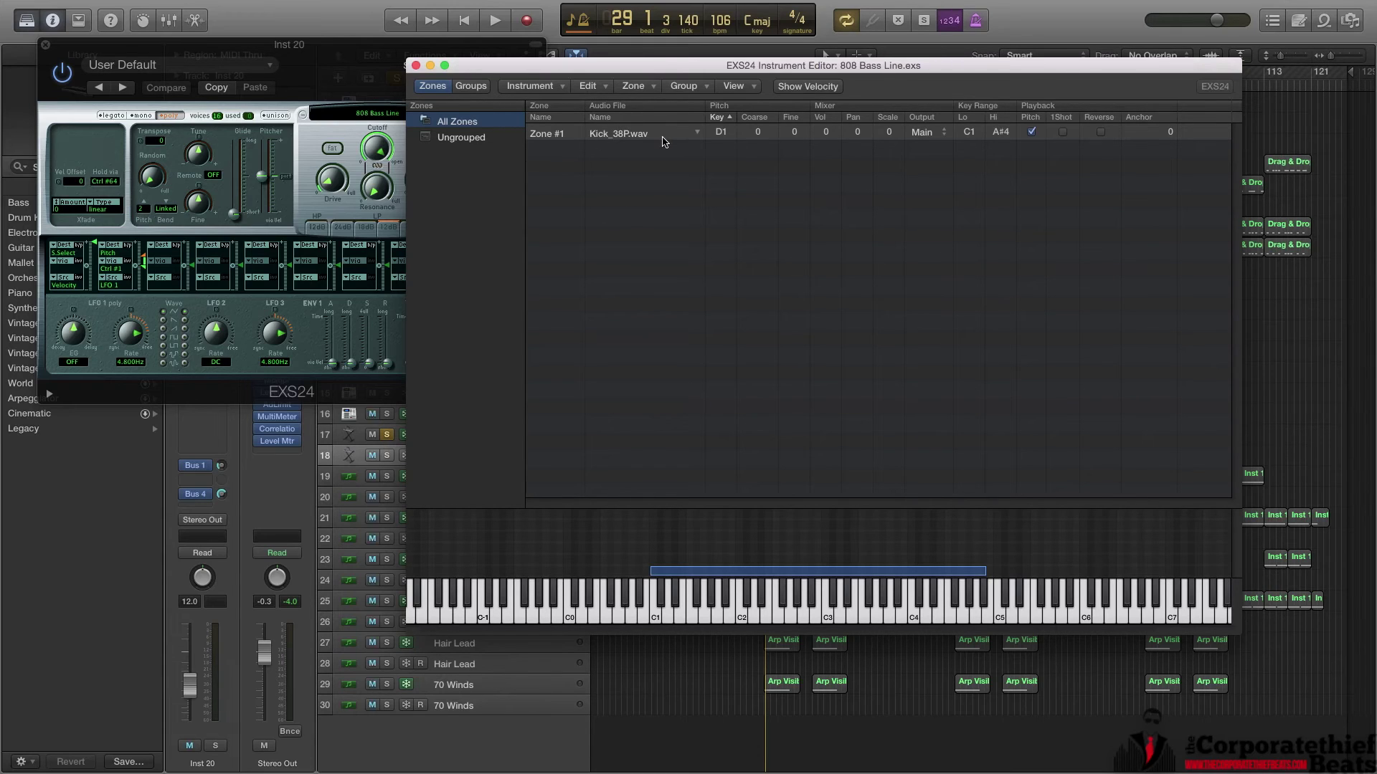
mouse_move(662, 141)
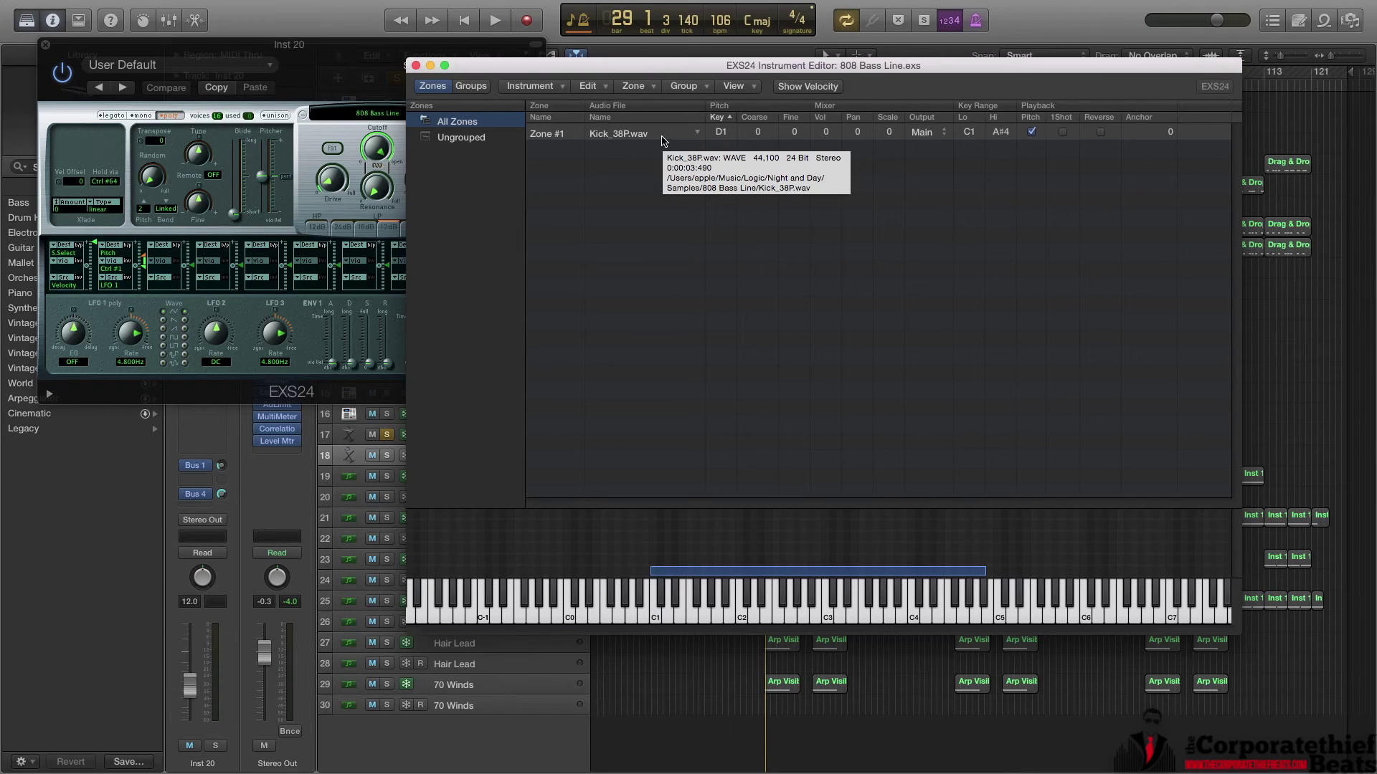
Solo the lower 808 Bass Line track as well, audition its sample, and close the EXS24 editor and plug-in.
left_click(388, 457)
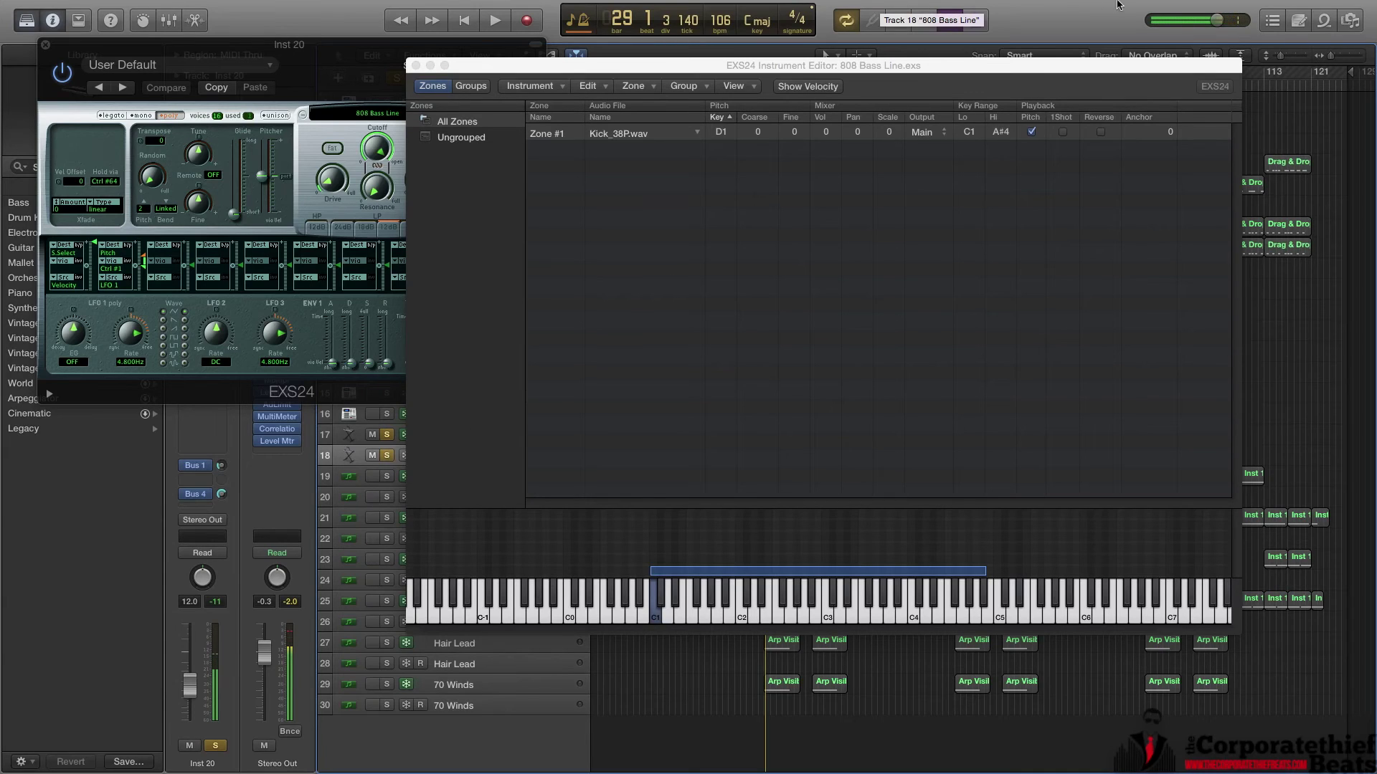
mouse_move(1110, 7)
left_click(1184, 8)
left_click_drag(1187, 73, 1185, 68)
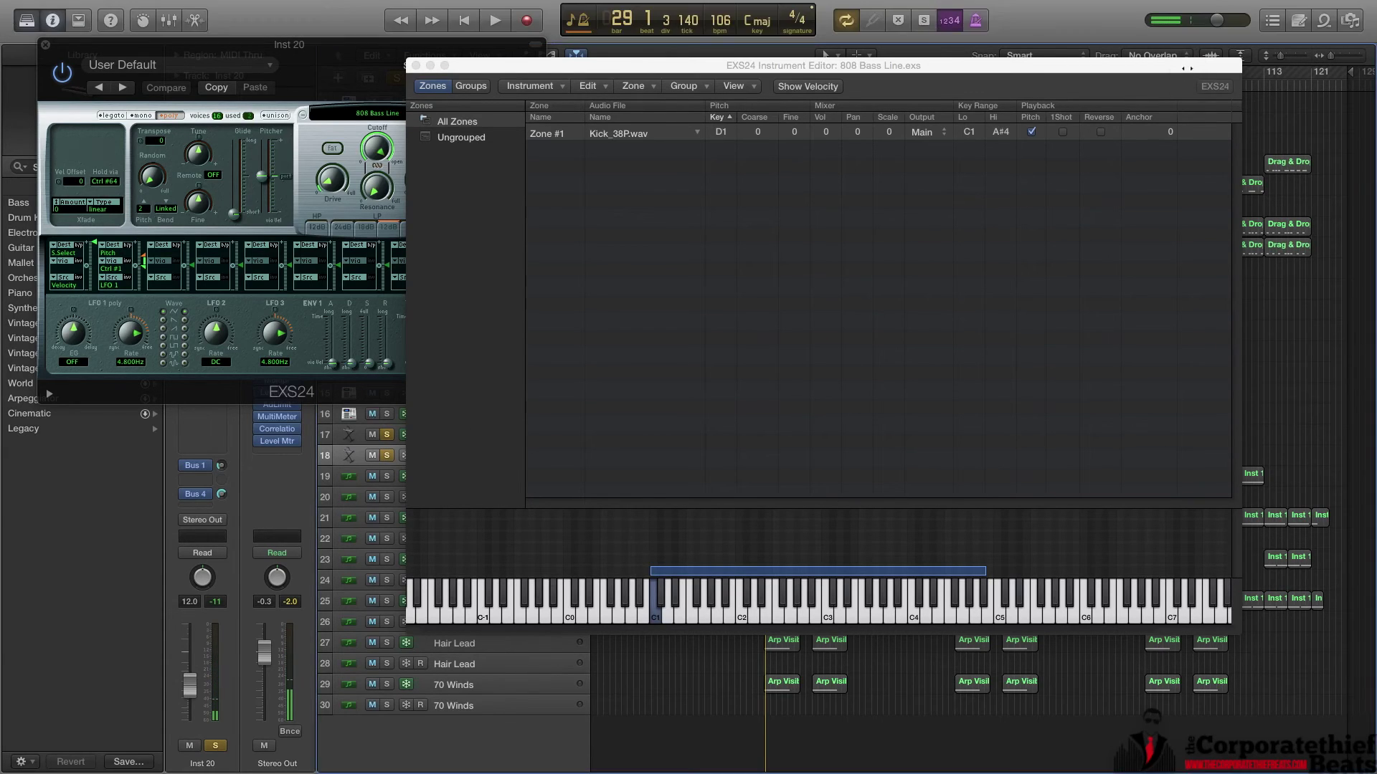
left_click(672, 614)
left_click(416, 65)
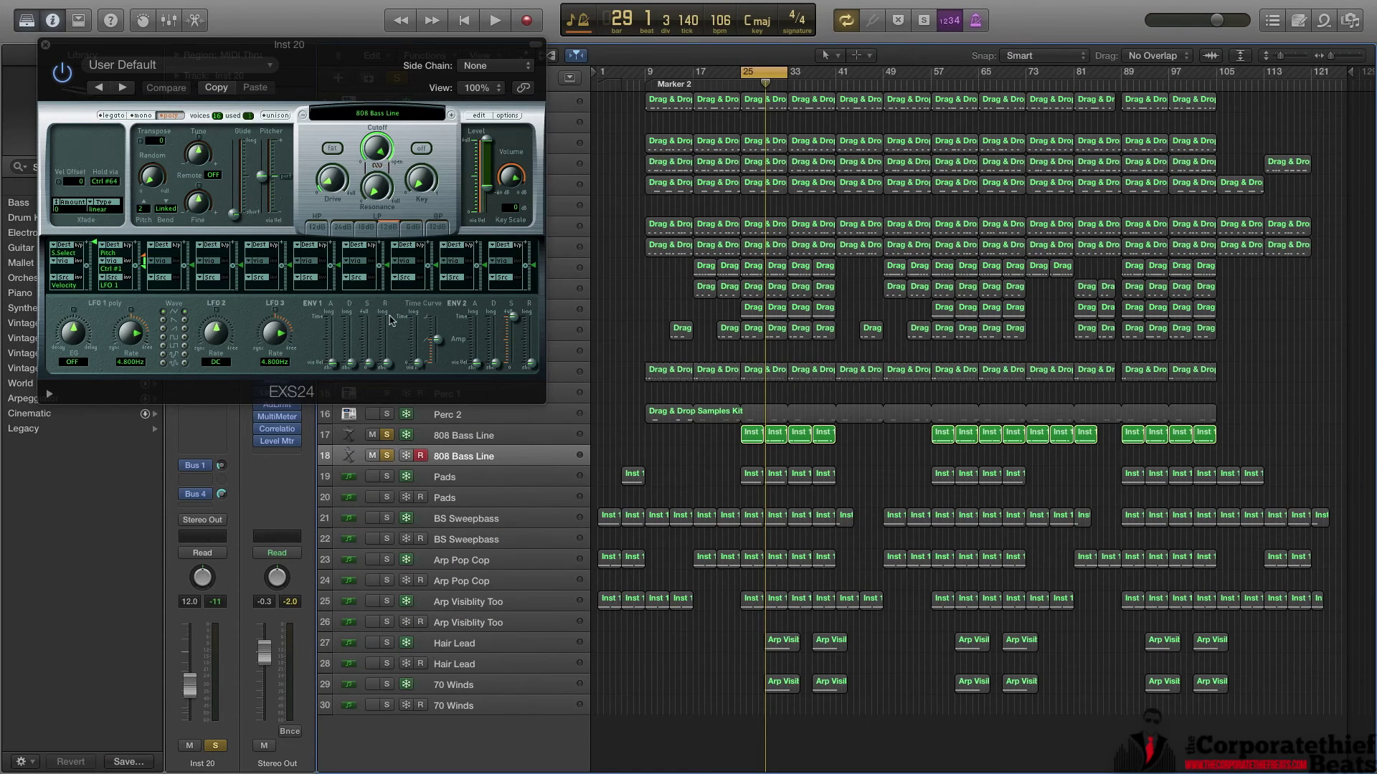
left_click(46, 44)
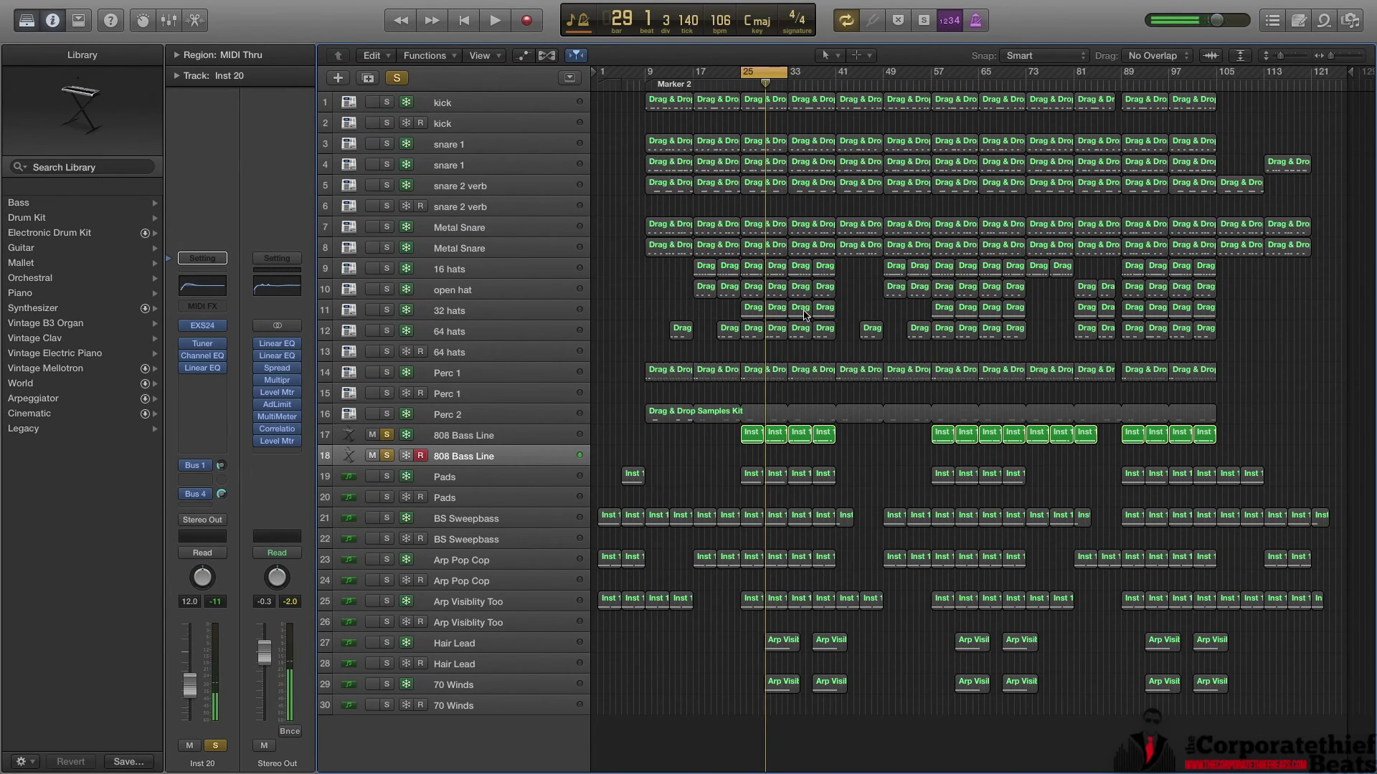
Open the first 808 Bass Line region in the Piano Roll, keeping the track frozen.
left_click(751, 438)
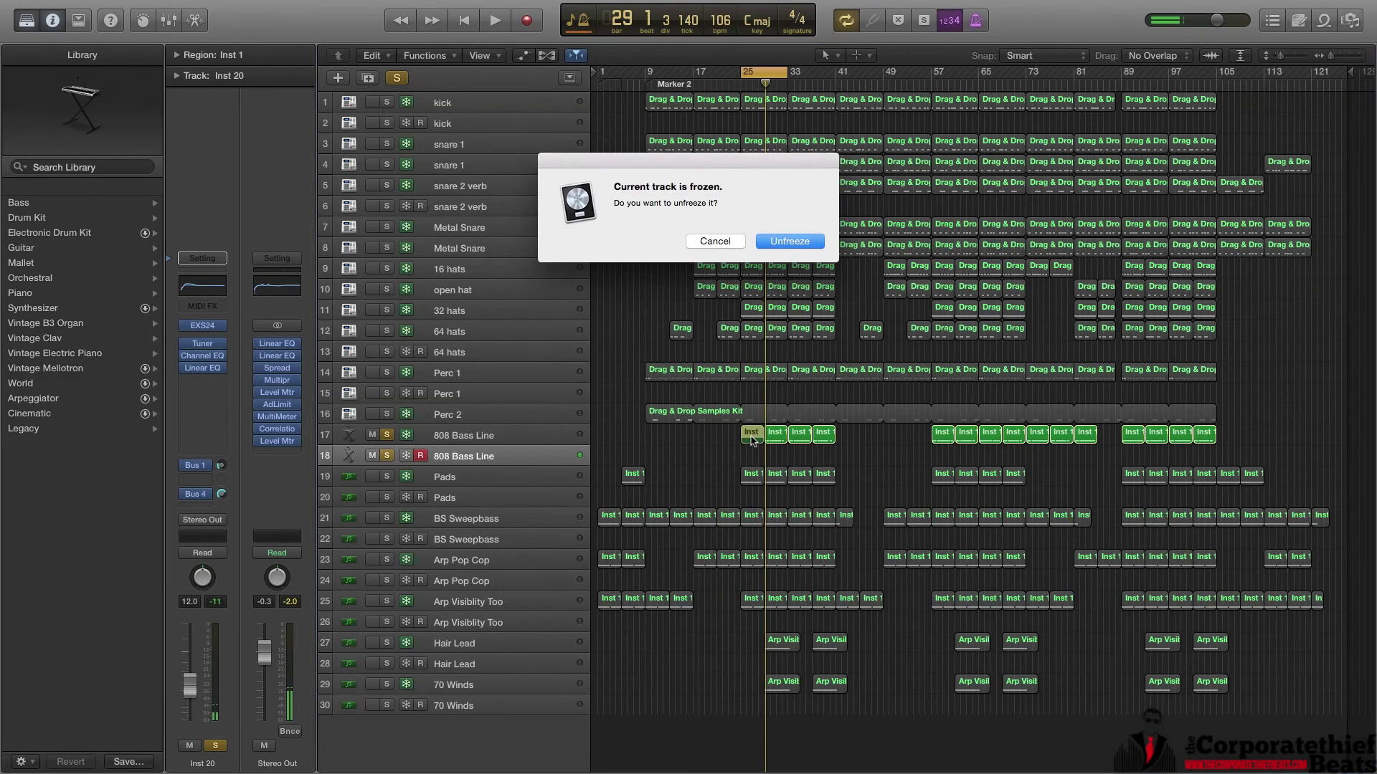
left_click(717, 243)
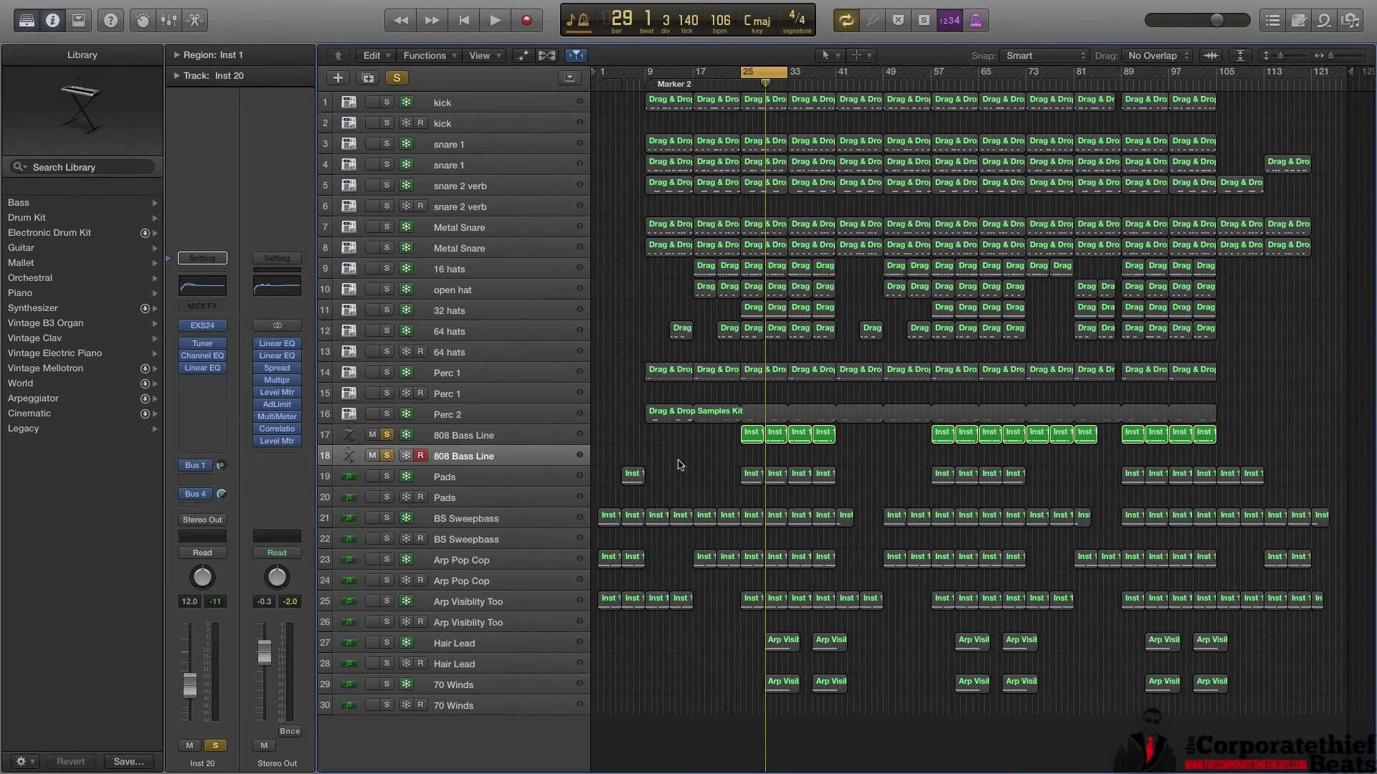
left_click(750, 439)
double_click(749, 439)
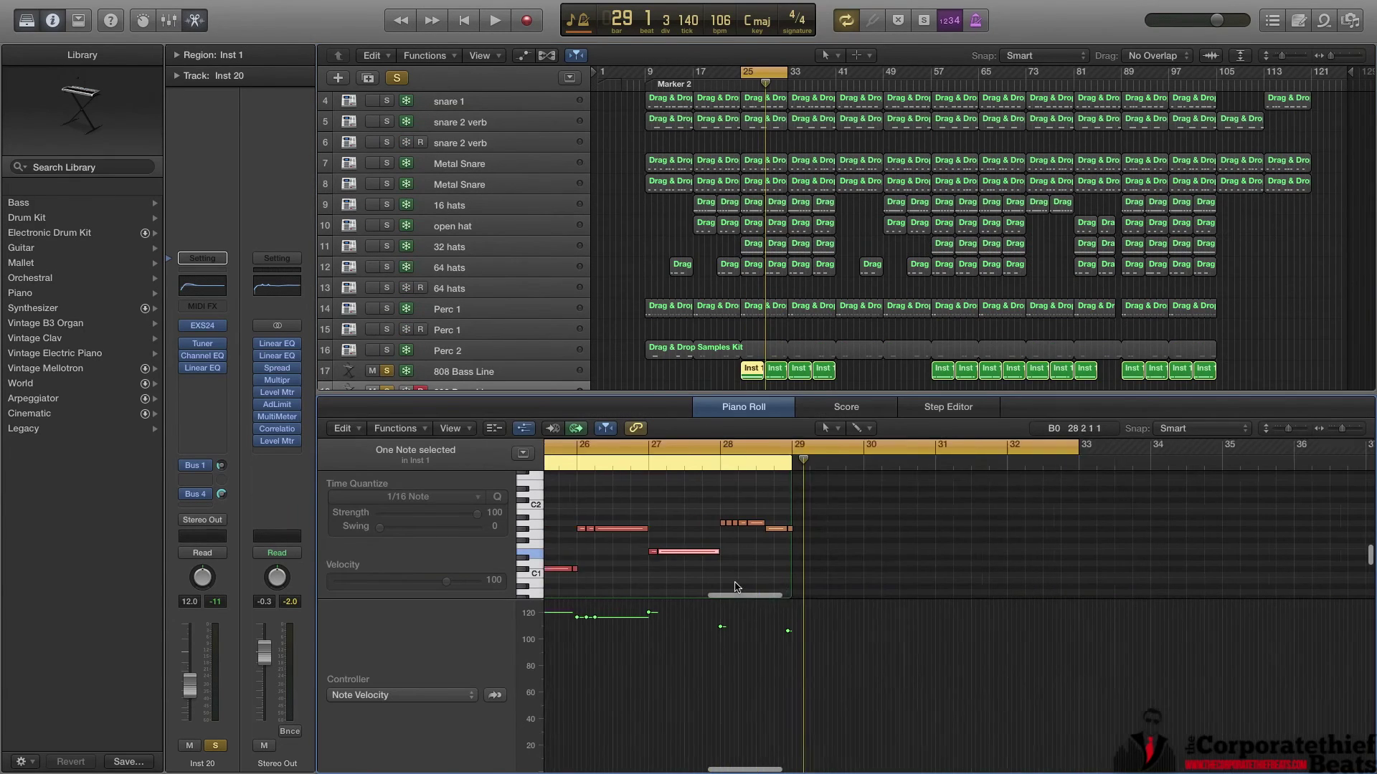
Examine the 808 region's notes across bars 25 to 29 and play the soloed bass line against them.
scroll(738, 588, "left", 2)
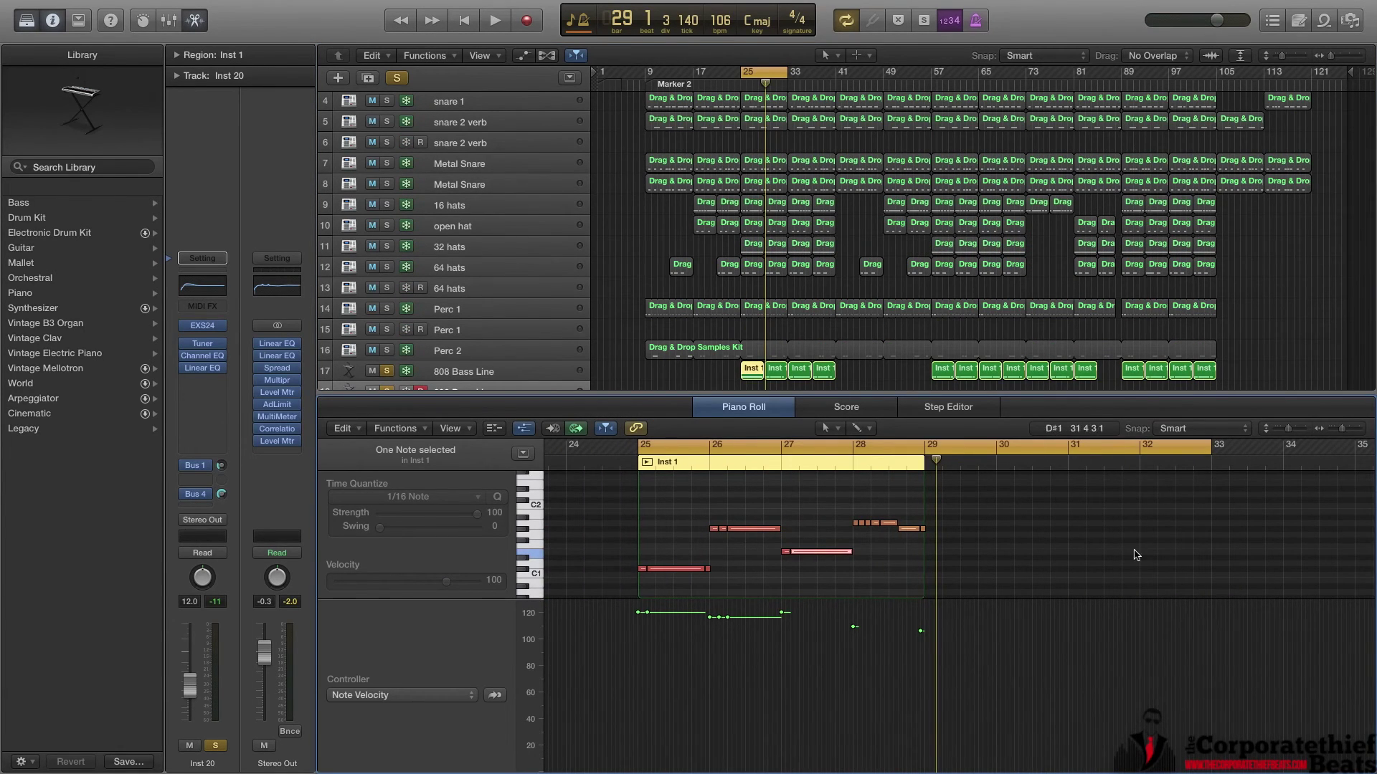
left_click_drag(1343, 430, 1348, 431)
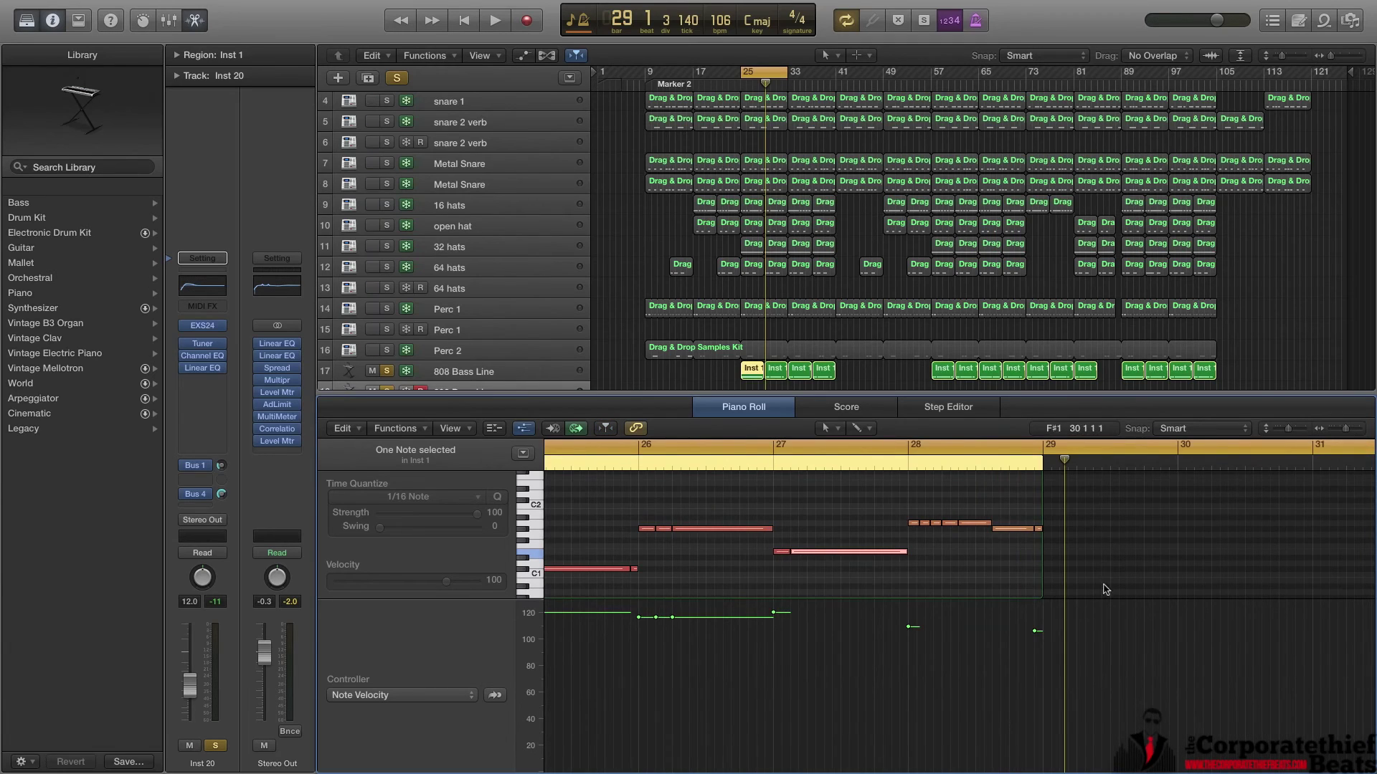
scroll(1090, 591, "left", 2)
scroll(1081, 538, "left", 2)
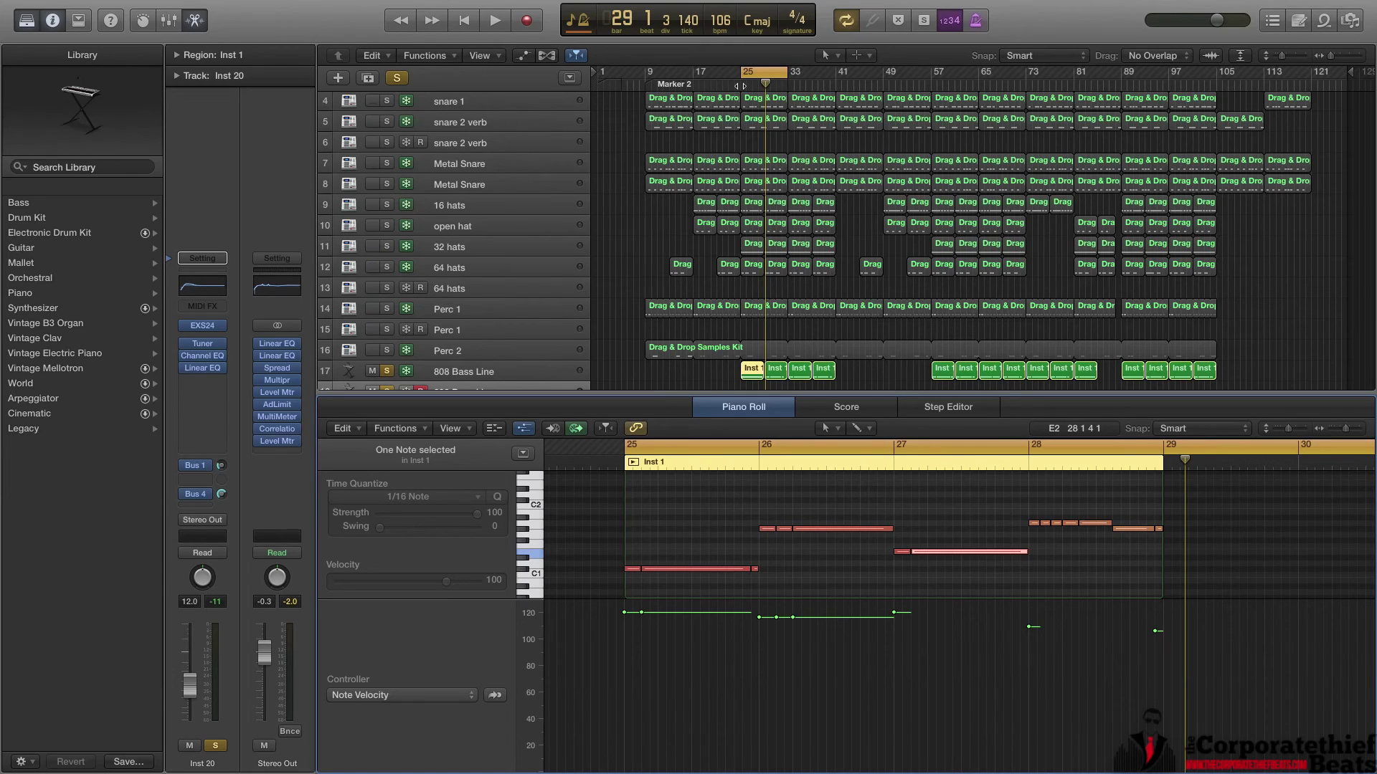
double_click(739, 87)
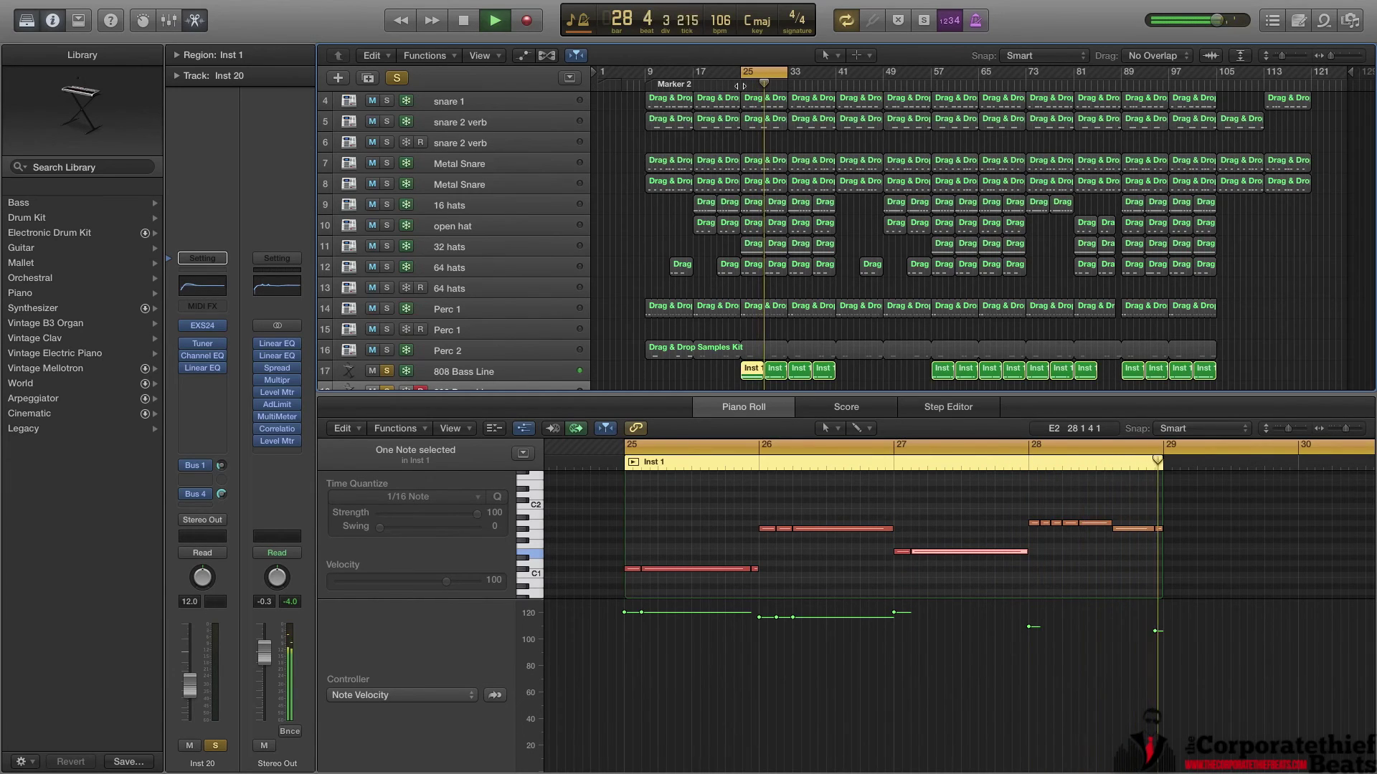
key("space")
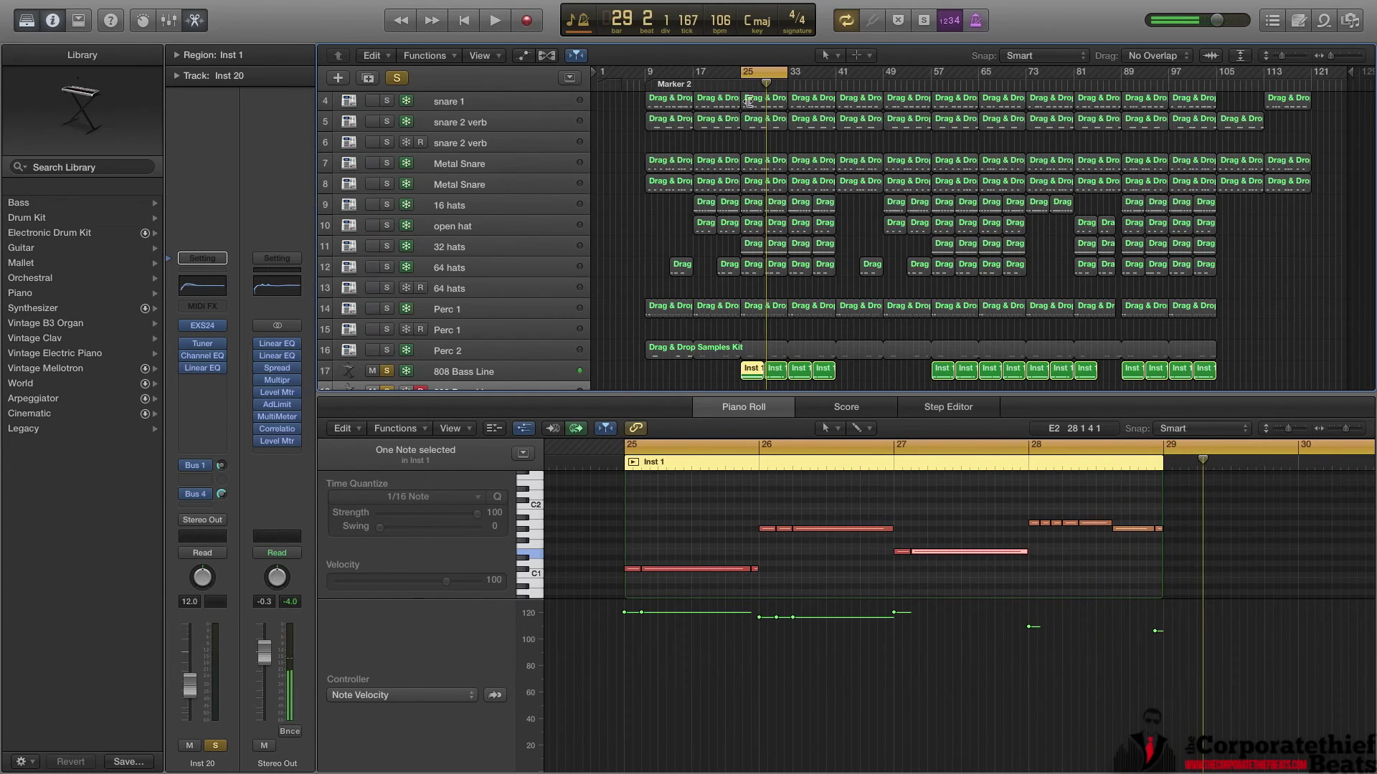
Select the bar 25 to 33 regions from 808 Bass Line up to kick, and inspect their notes with the velocity lane hidden.
left_click(763, 379)
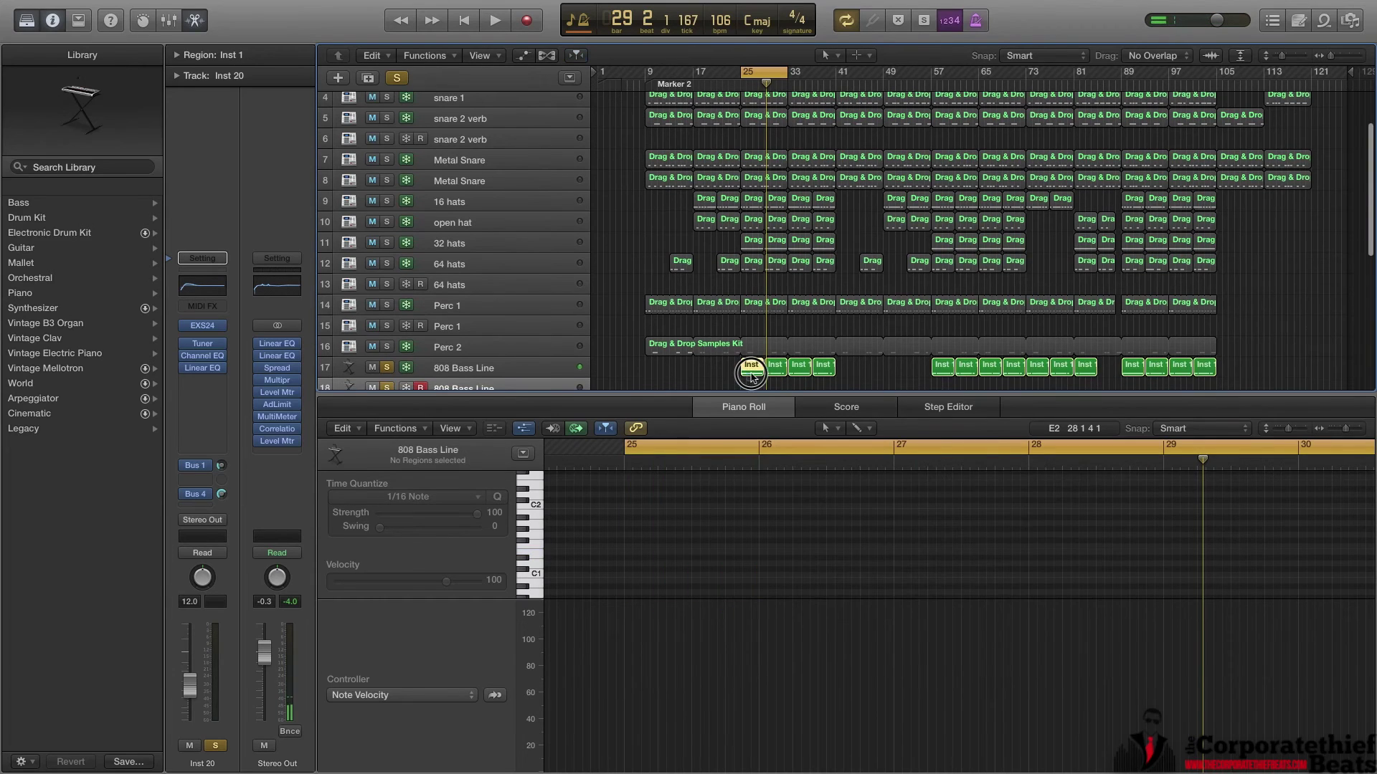
left_click_drag(763, 379, 750, 92)
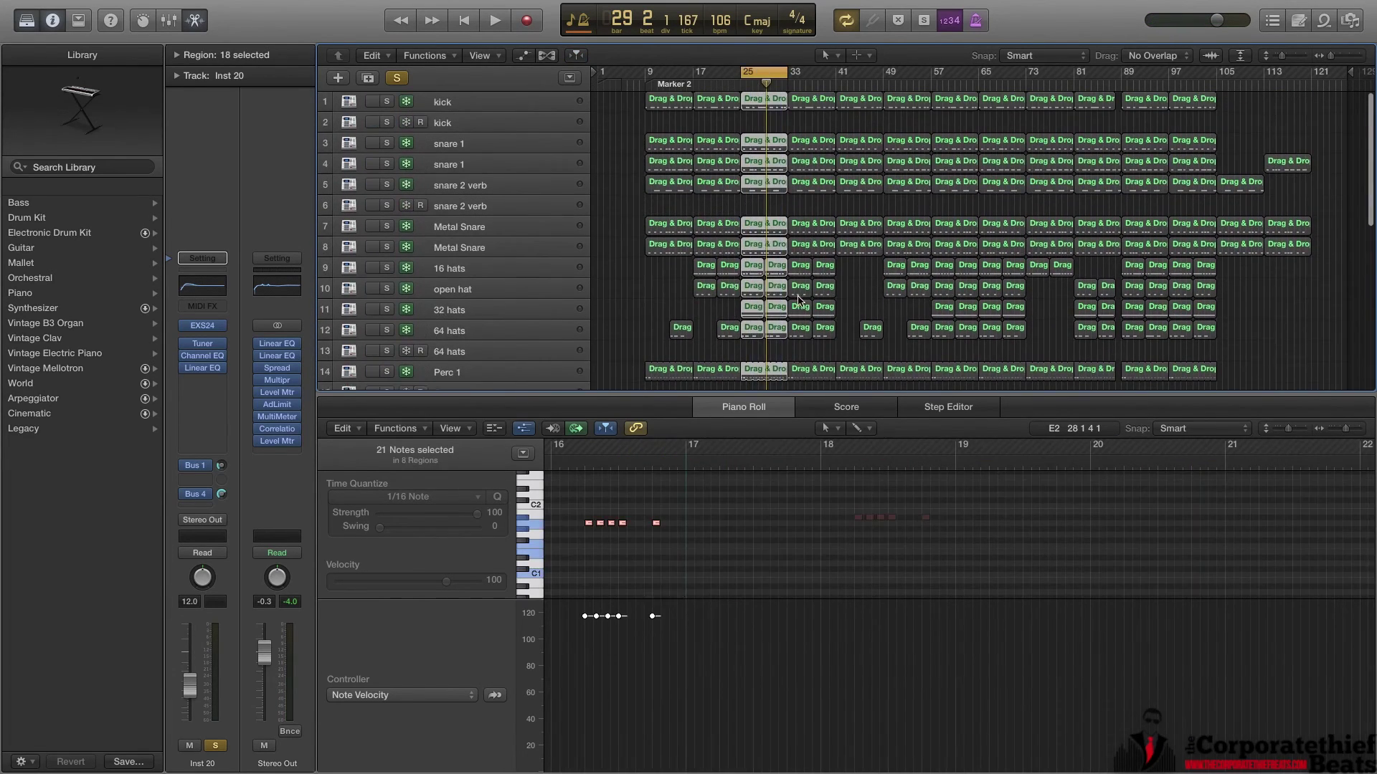
scroll(993, 517, "left", 5)
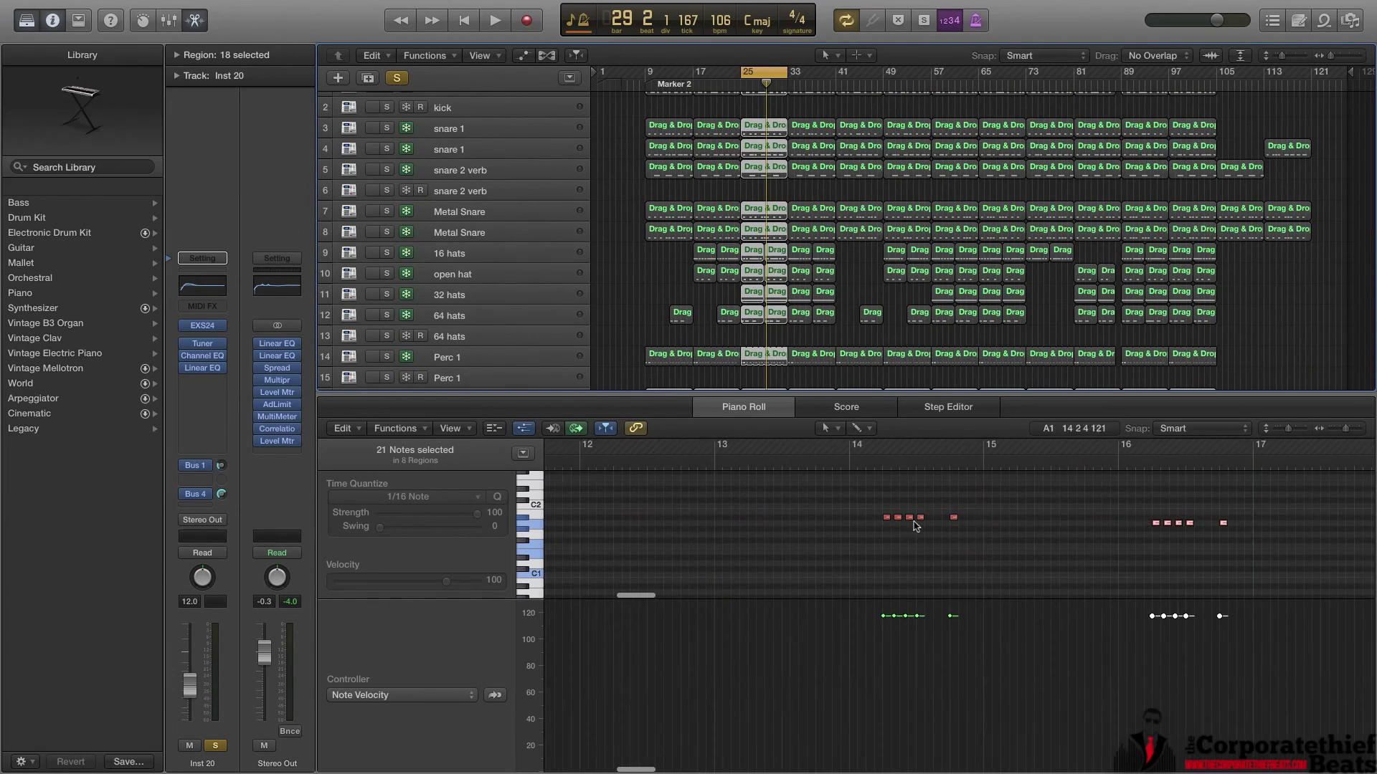
scroll(1049, 500, "right", 2)
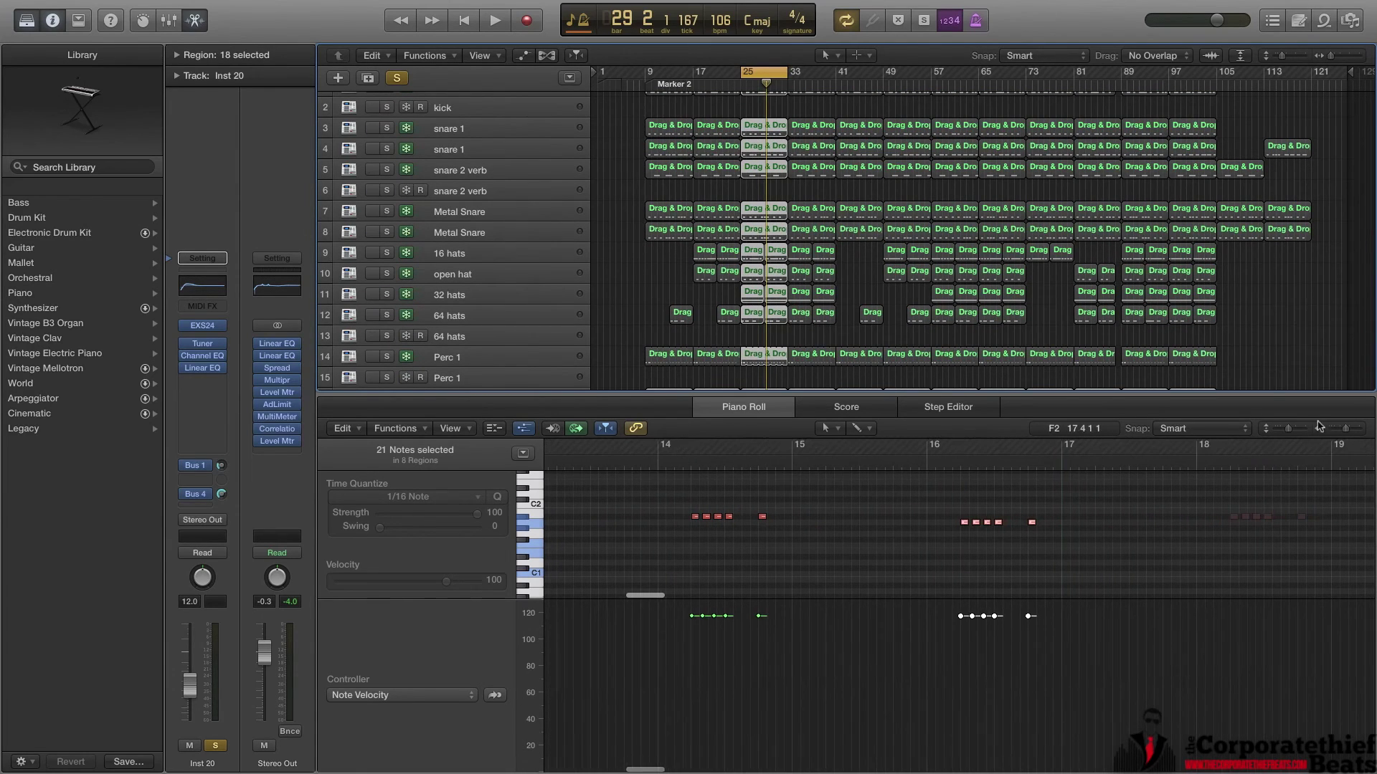
left_click(525, 428)
scroll(1073, 545, "left", 10)
scroll(1073, 545, "right", 6)
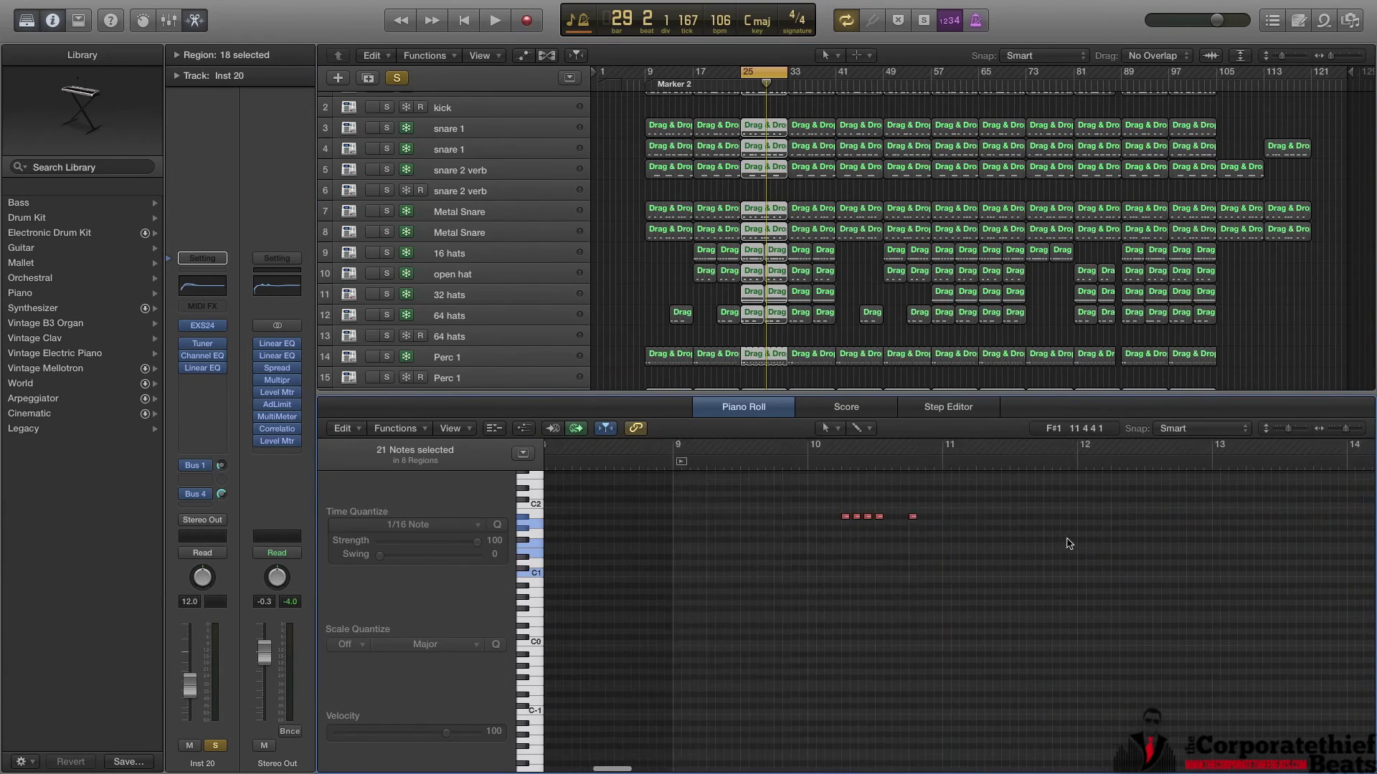
scroll(1072, 545, "up", 5)
scroll(1072, 544, "left", 3)
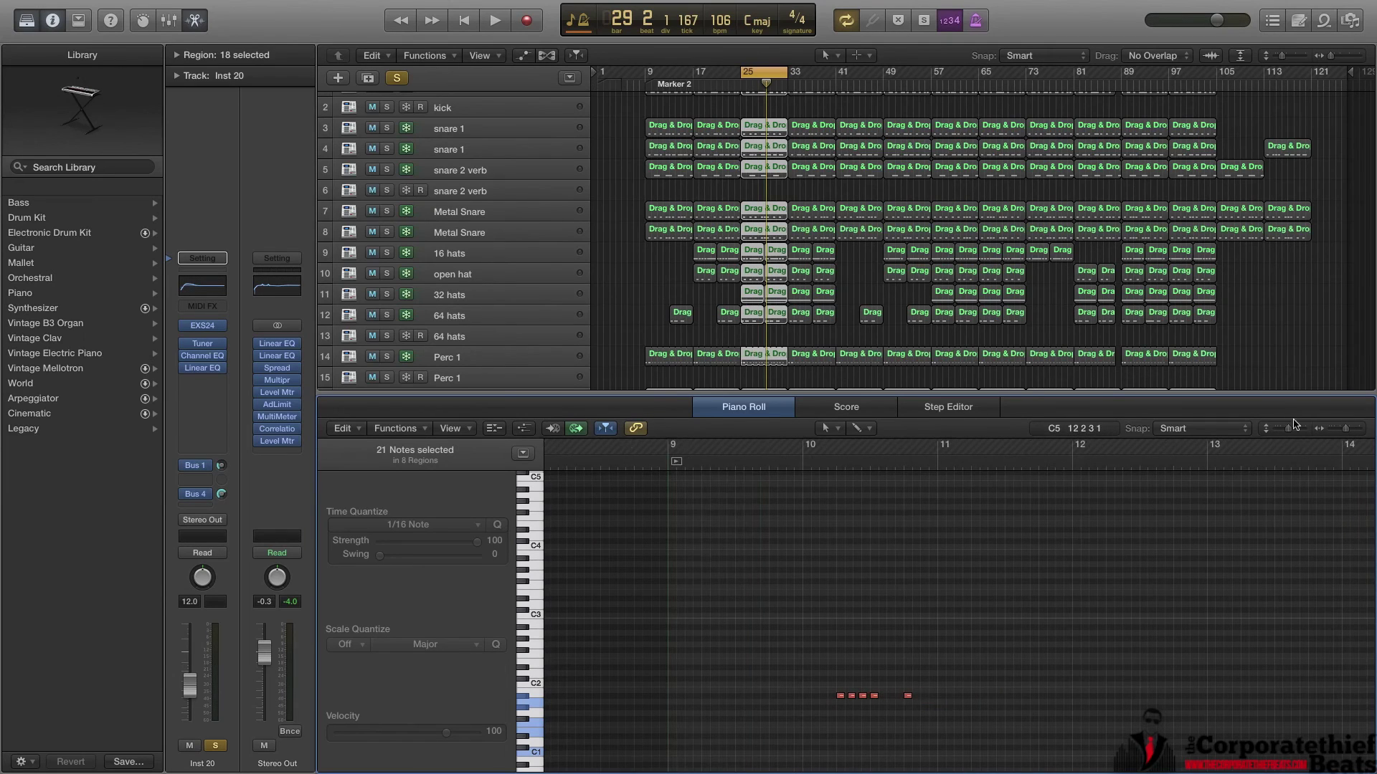
Clear all solos and bring the bass and pad tracks into view.
left_click(398, 78)
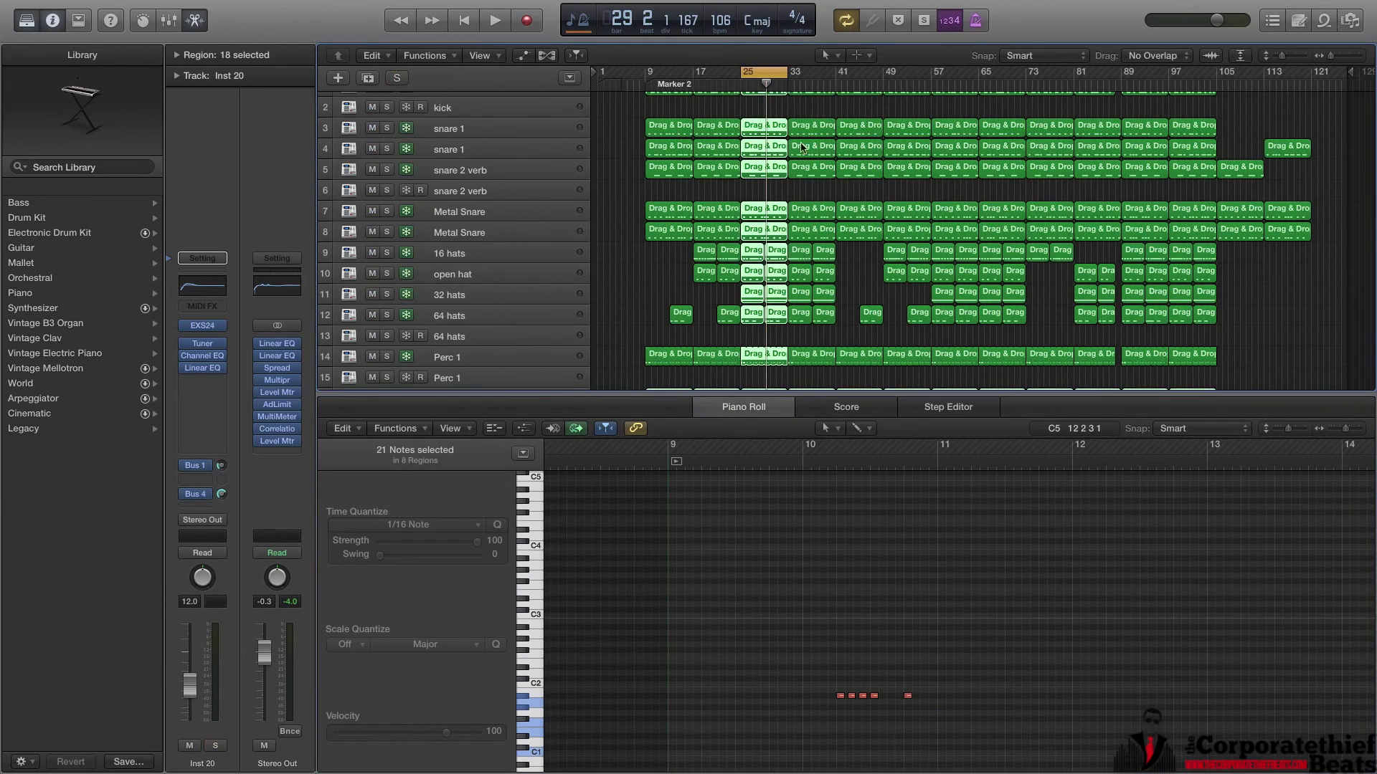
scroll(780, 328, "down", 7)
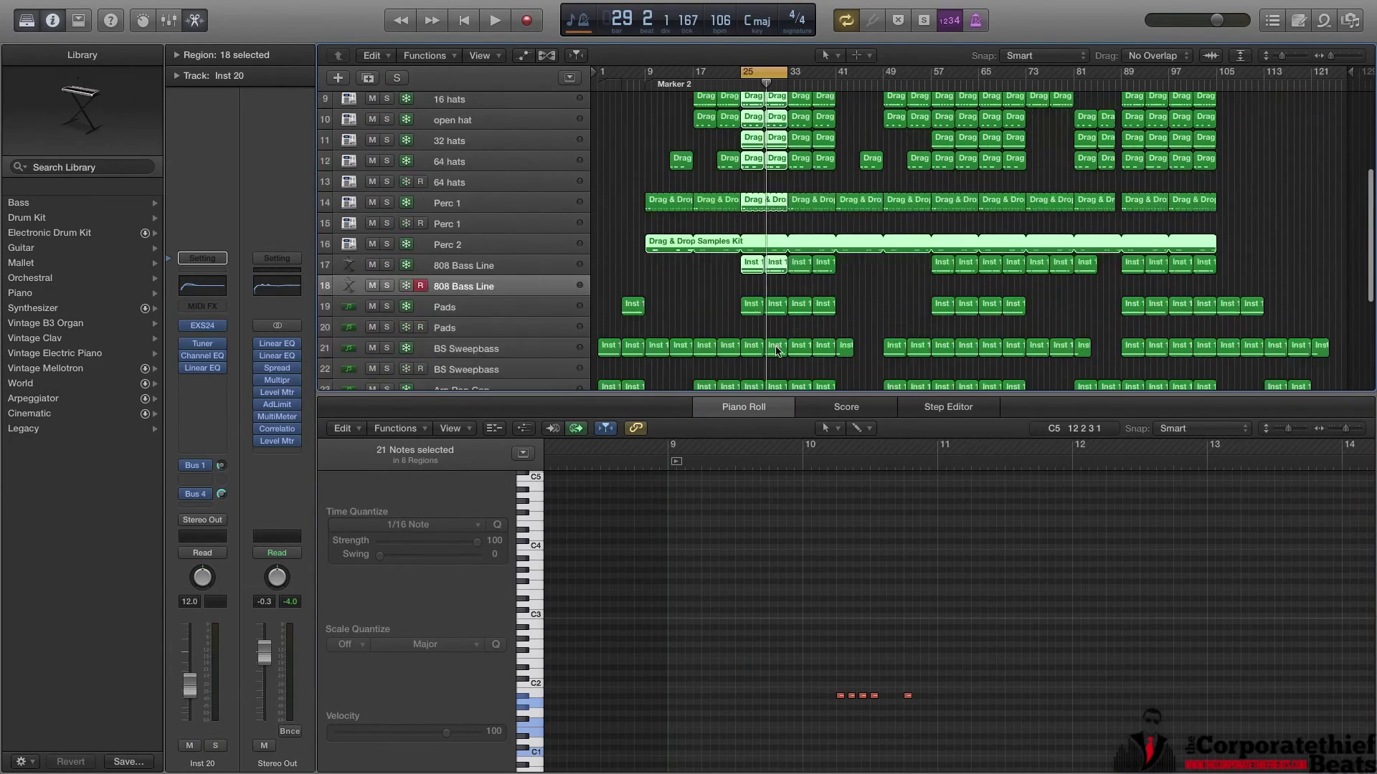
Select the bar 25 to 33 regions across the percussion and drum tracks up to kick, and look through their notes in the Piano Roll.
left_click_drag(779, 328, 759, 51)
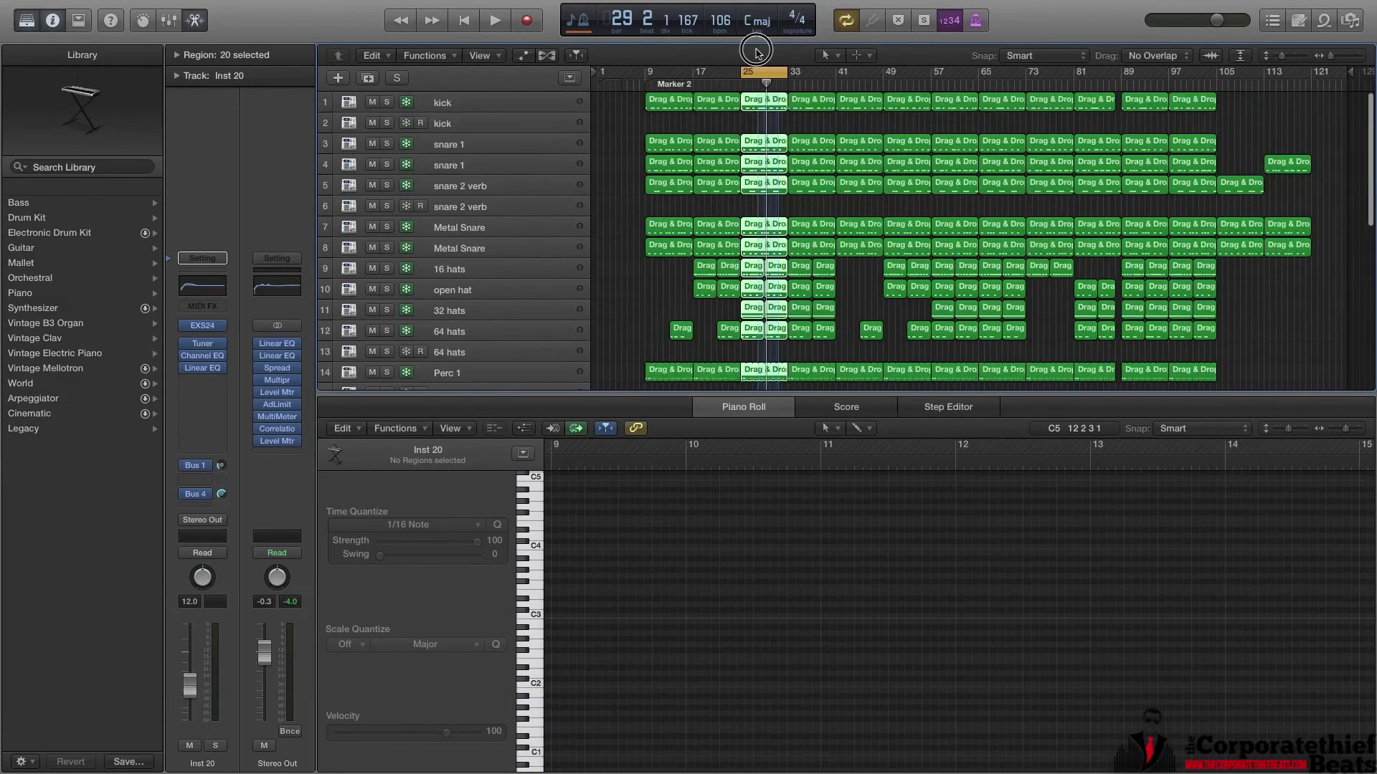
scroll(1147, 631, "left", 10)
scroll(1023, 636, "down", 6)
scroll(1023, 636, "up", 12)
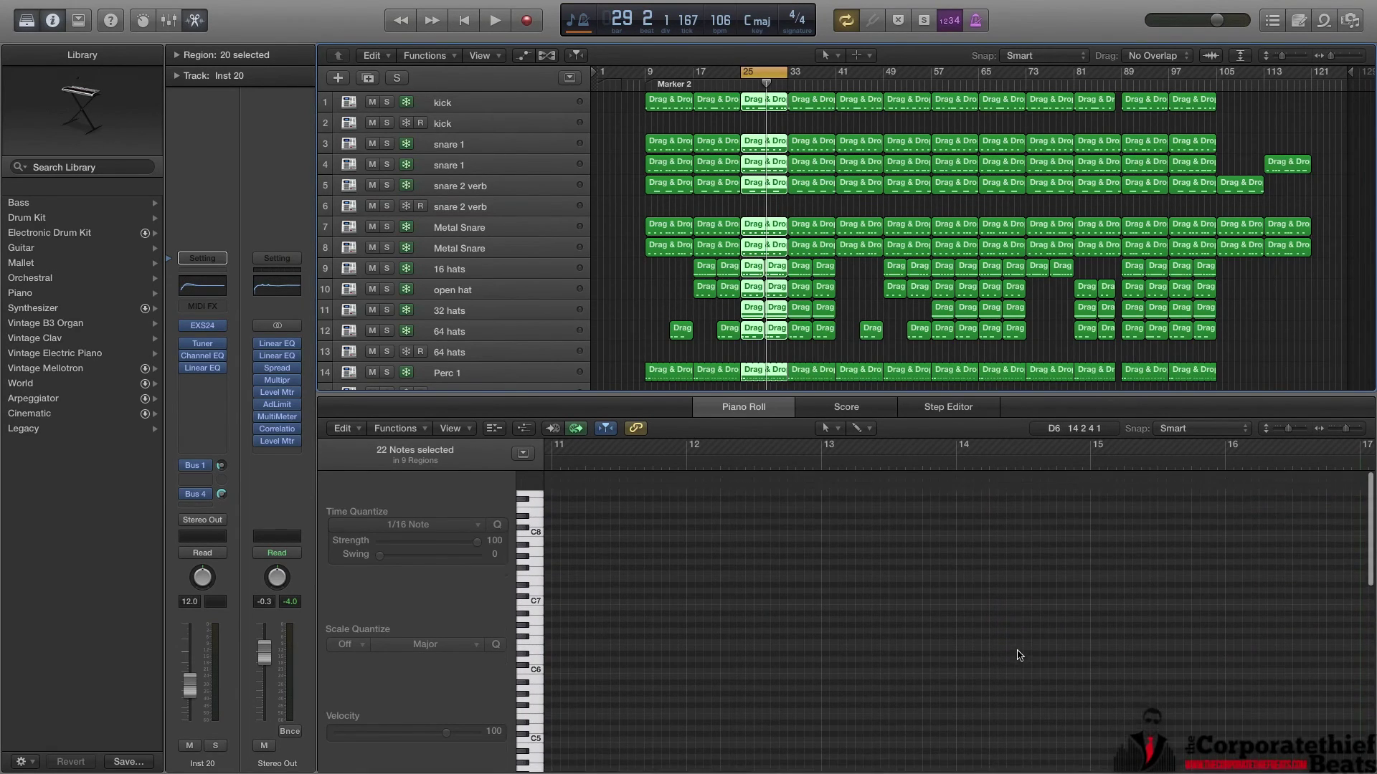
left_click_drag(1344, 434, 1348, 431)
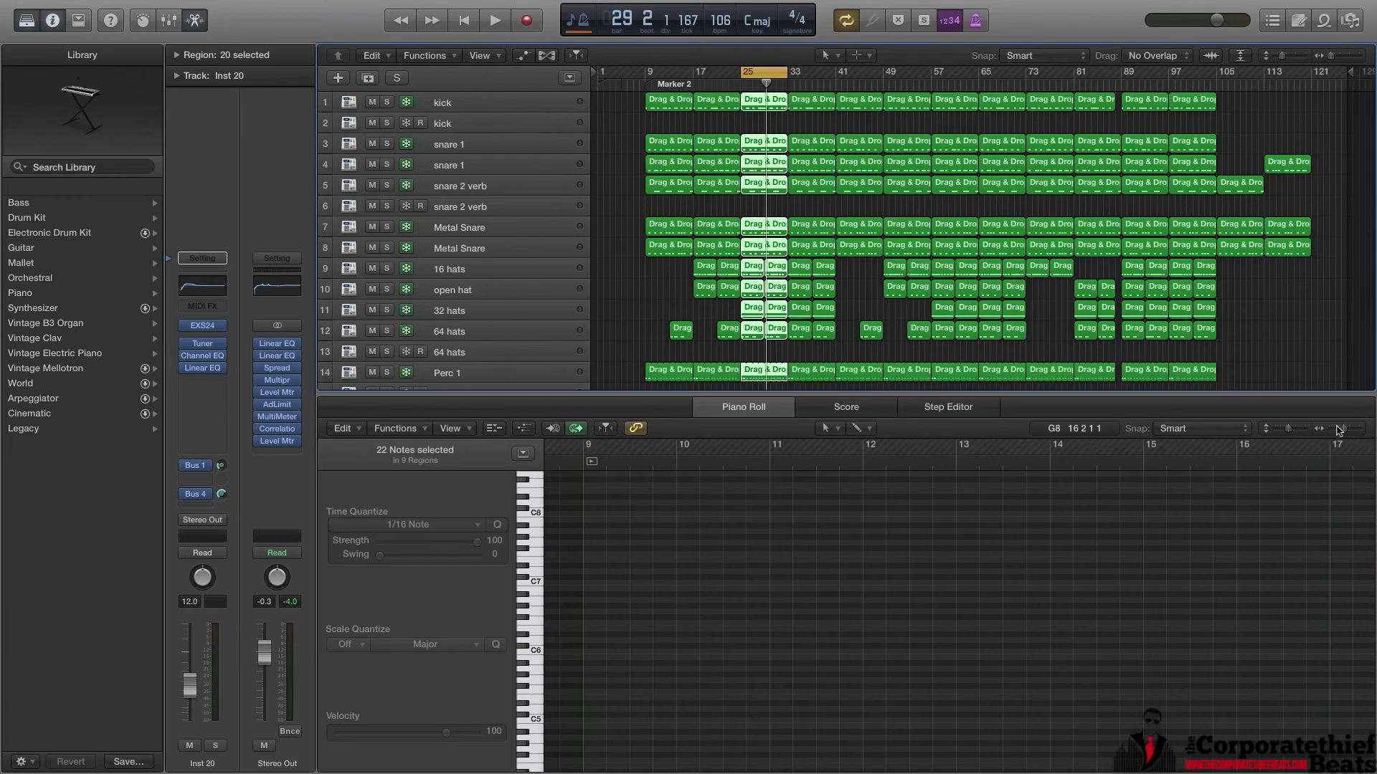
Clear the region selection and view the kick region at bar 25 in the Piano Roll, with its full length in view.
left_click(772, 351)
scroll(772, 344, "down", 5)
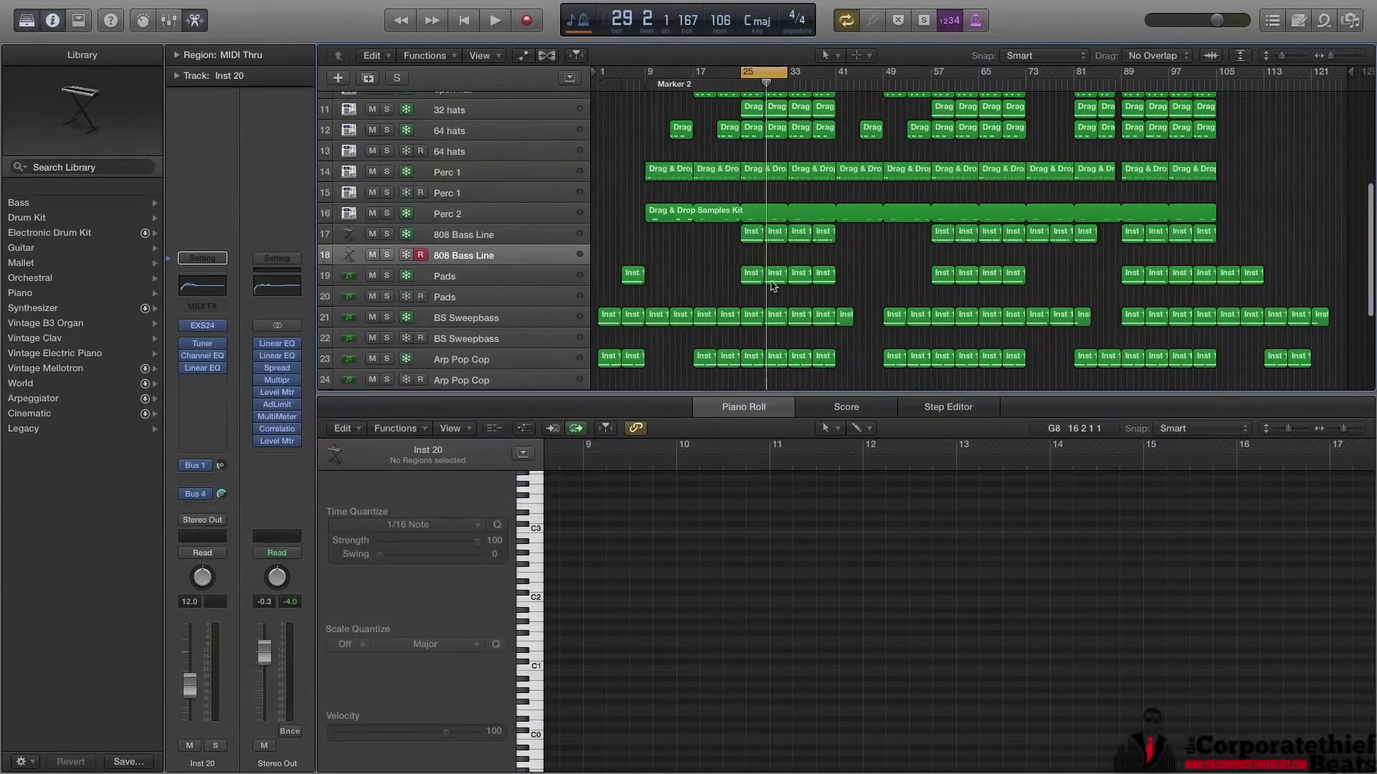
scroll(746, 139, "up", 5)
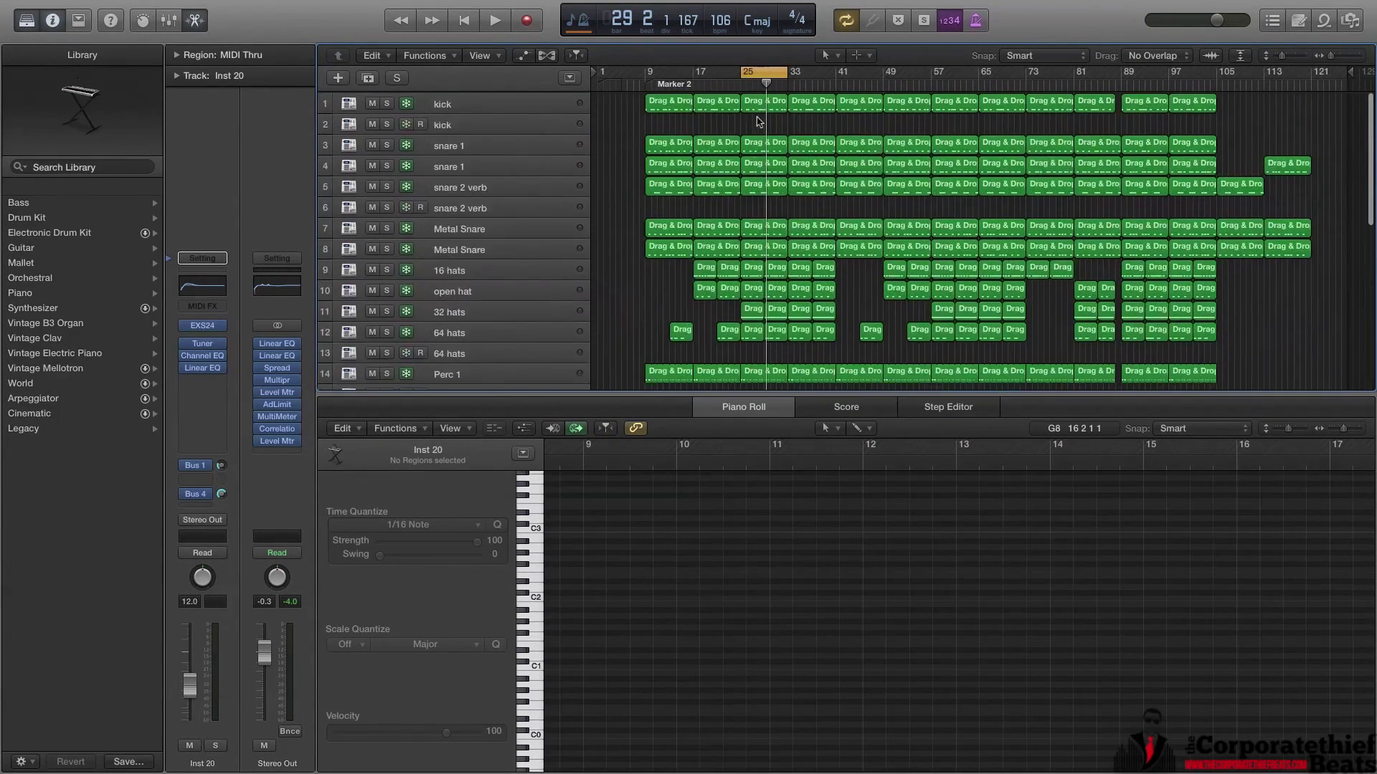
left_click(759, 104)
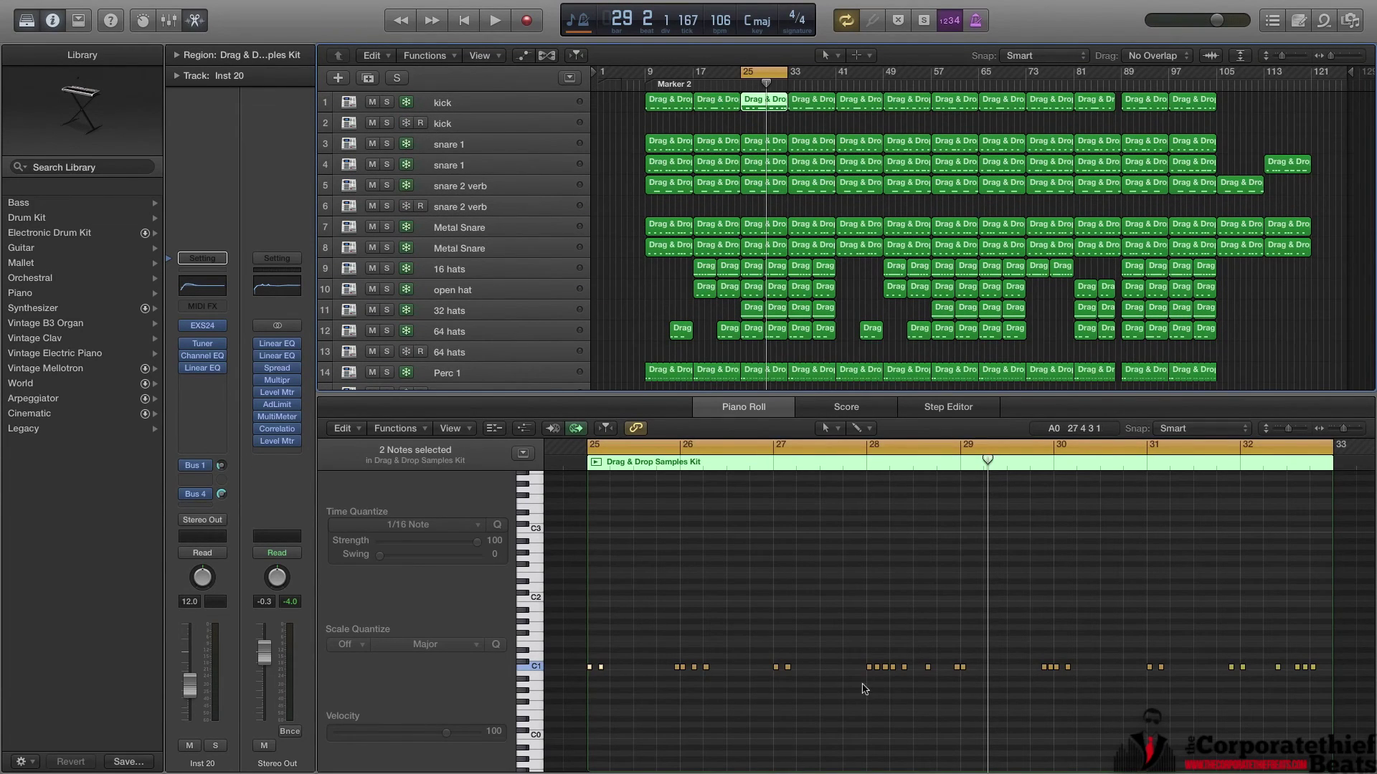
left_click_drag(1291, 430, 1344, 429)
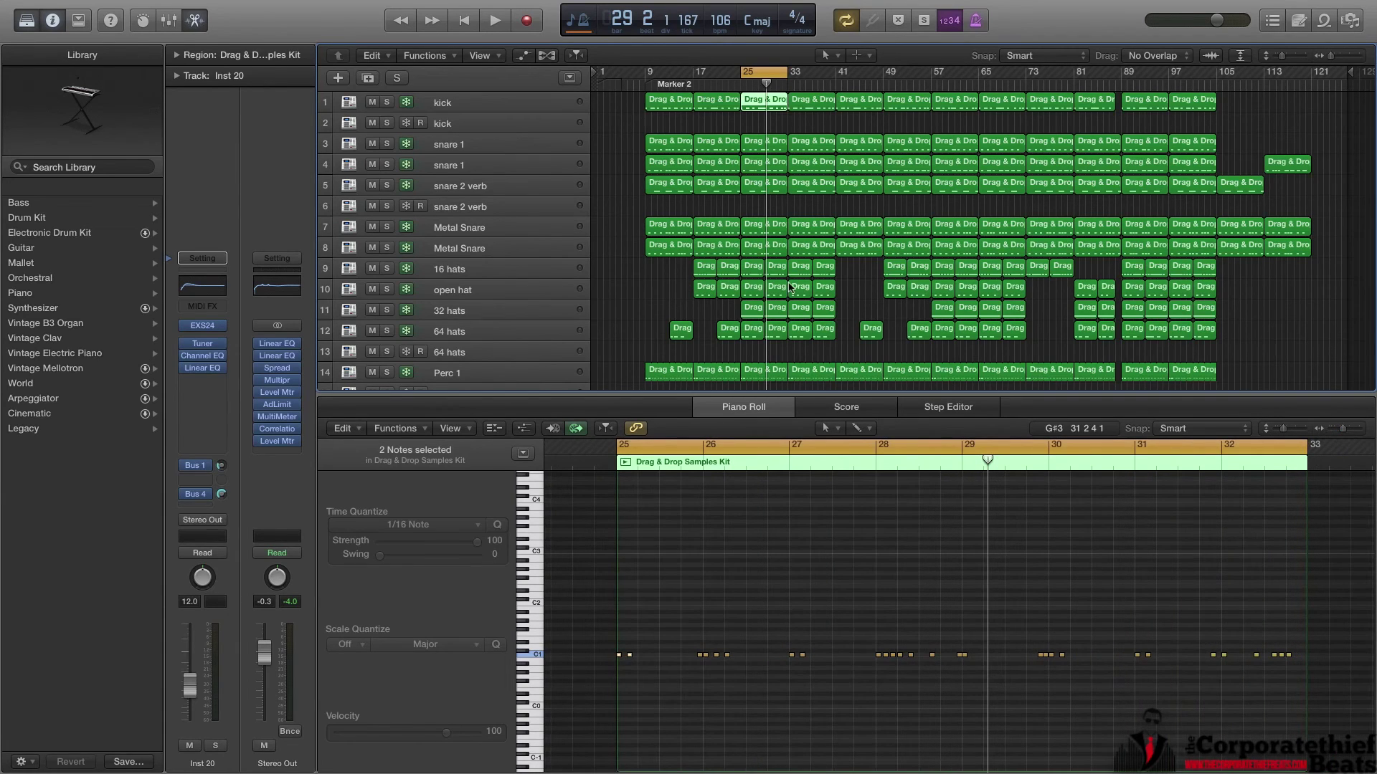
Show the notes of the first 808 Bass Line region at bar 25 in the Piano Roll.
scroll(791, 287, "down", 6)
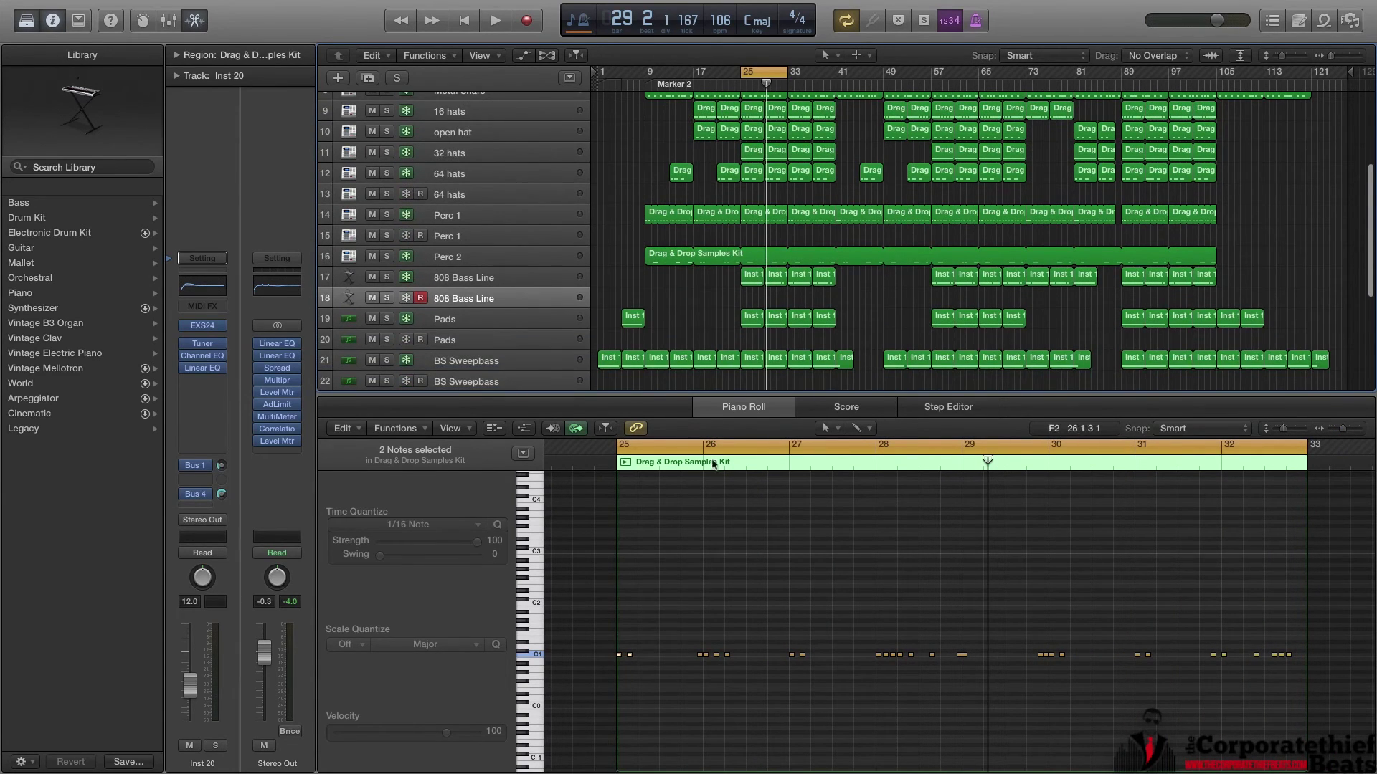
scroll(762, 341, "down", 5)
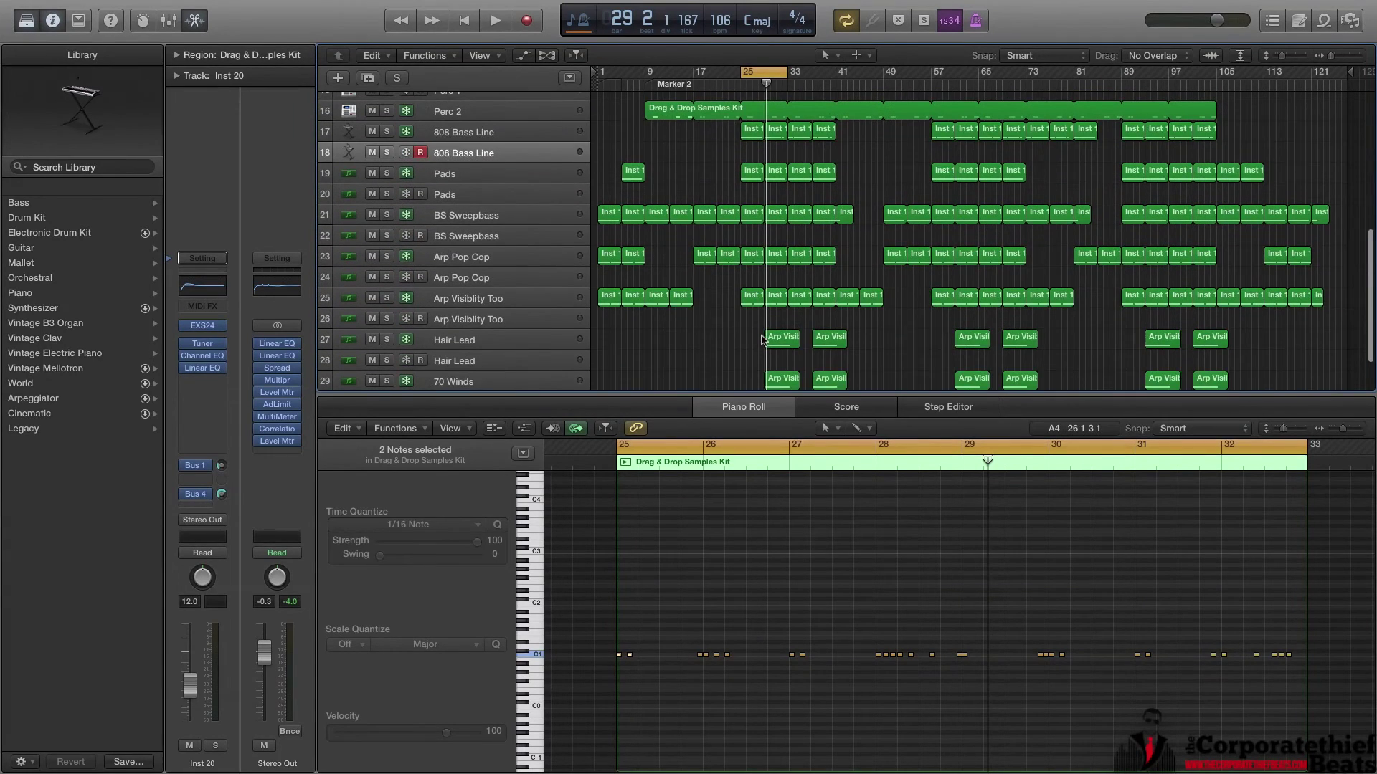
scroll(761, 342, "up", 5)
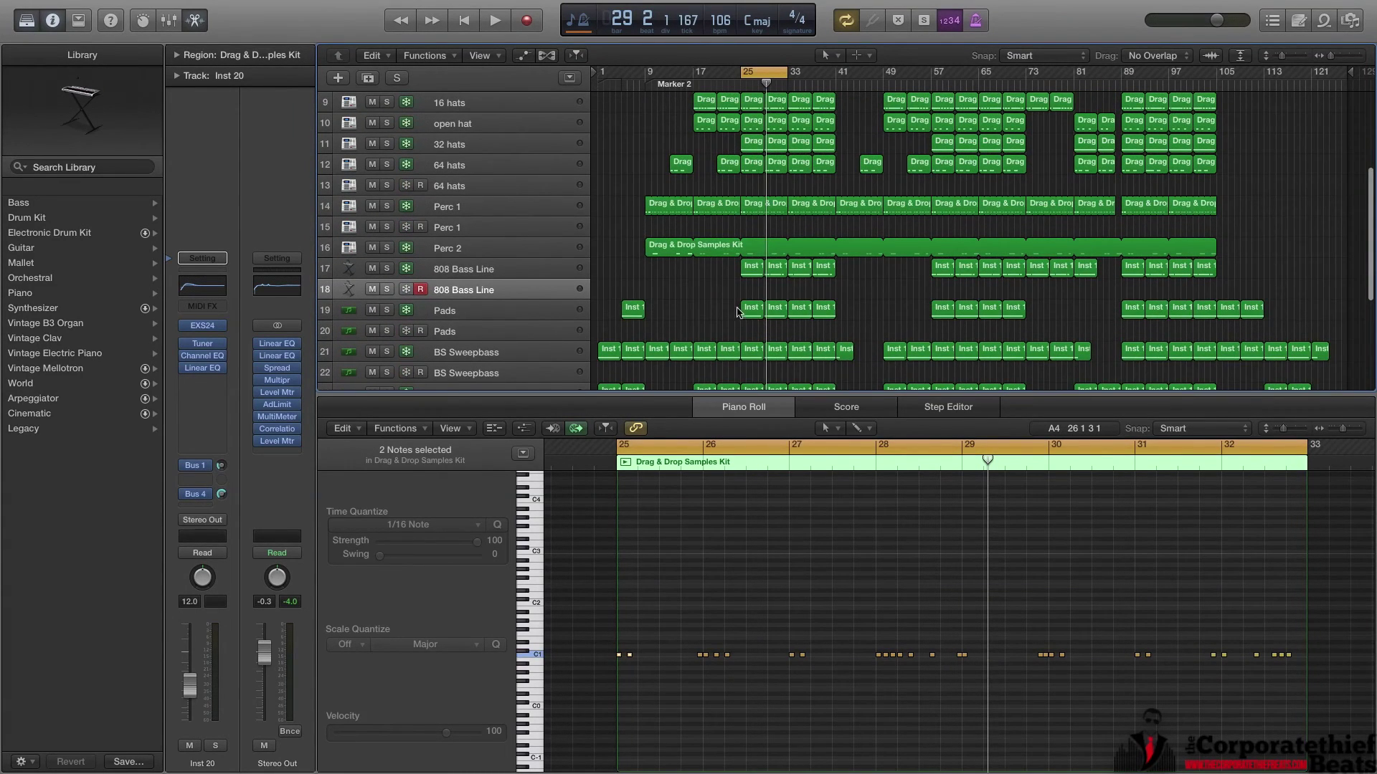
left_click(751, 270)
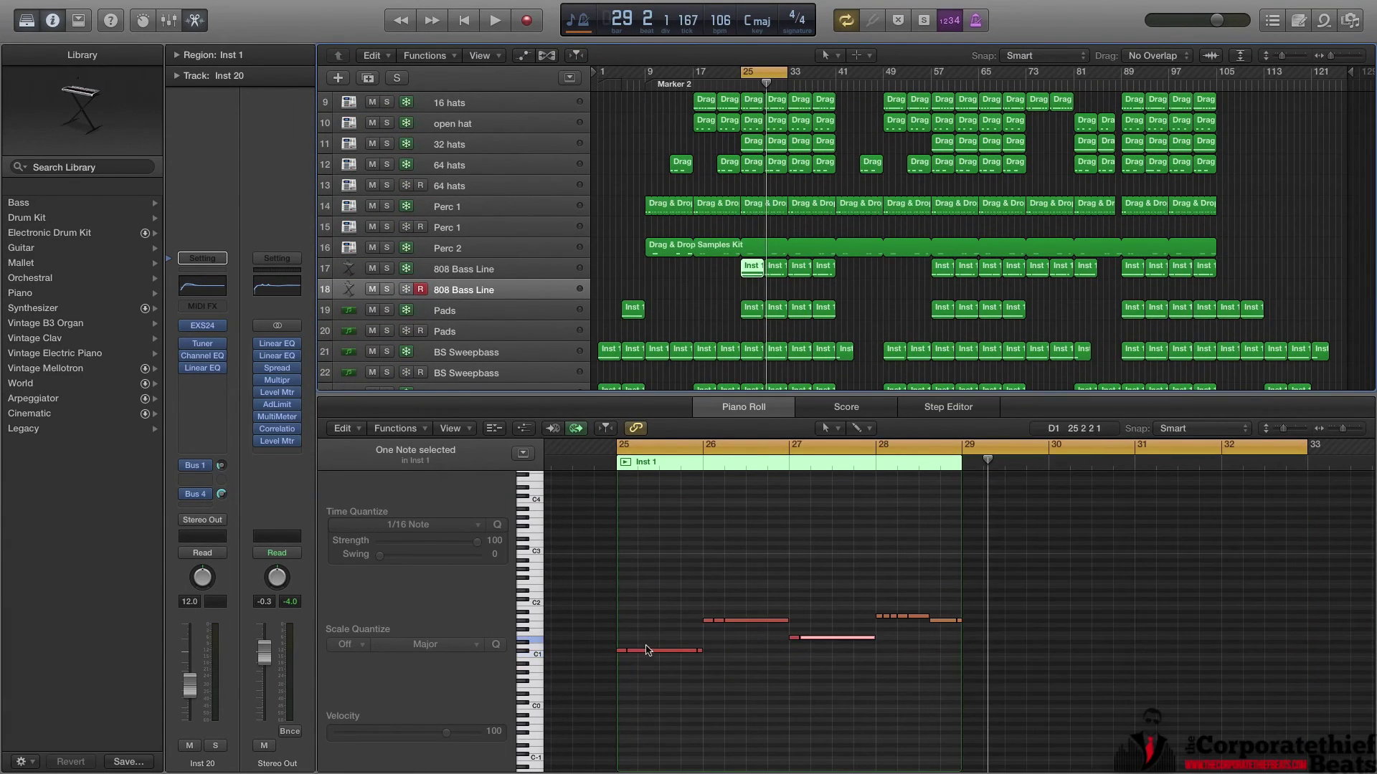
Solo the kick and 808 Bass Line tracks and play them together from bar 24 through the bar 25 to 29 bass notes.
key("space")
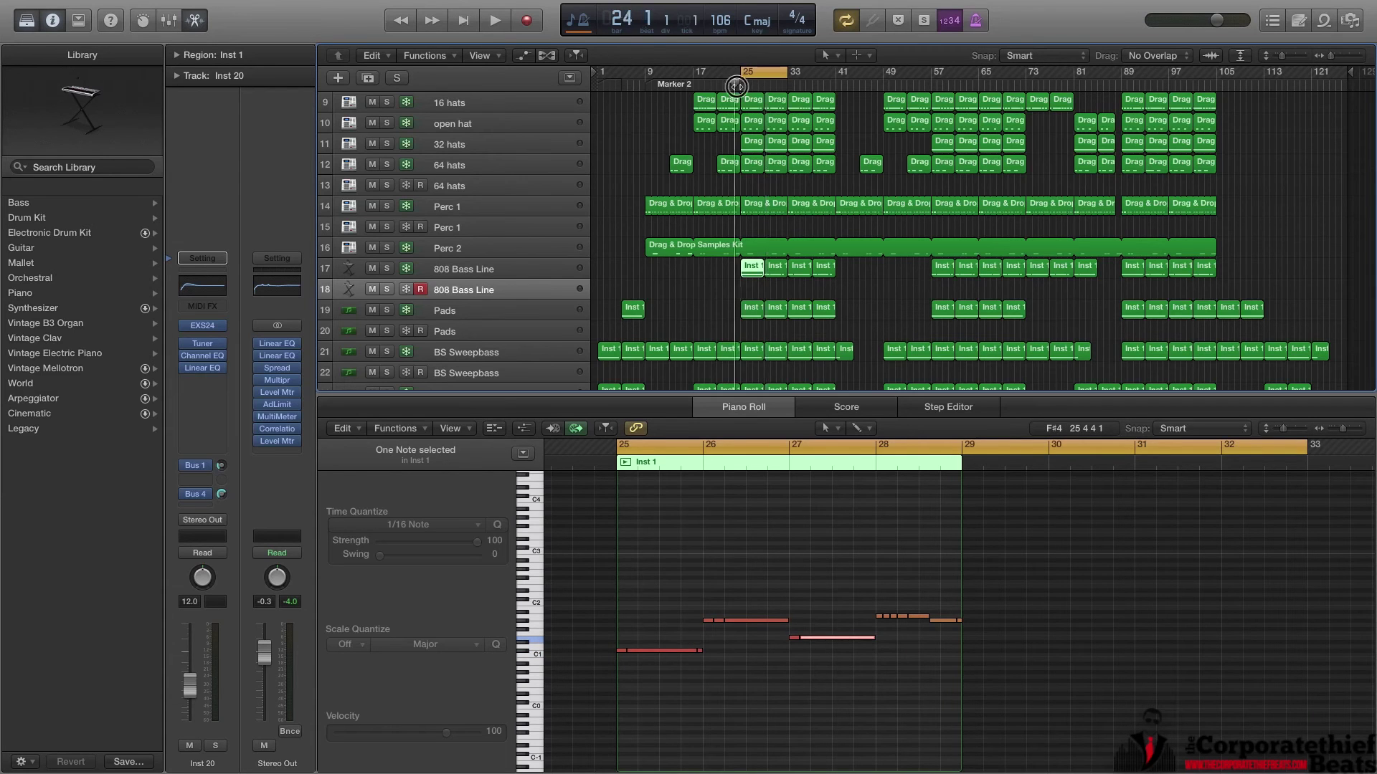
scroll(480, 133, "up", 5)
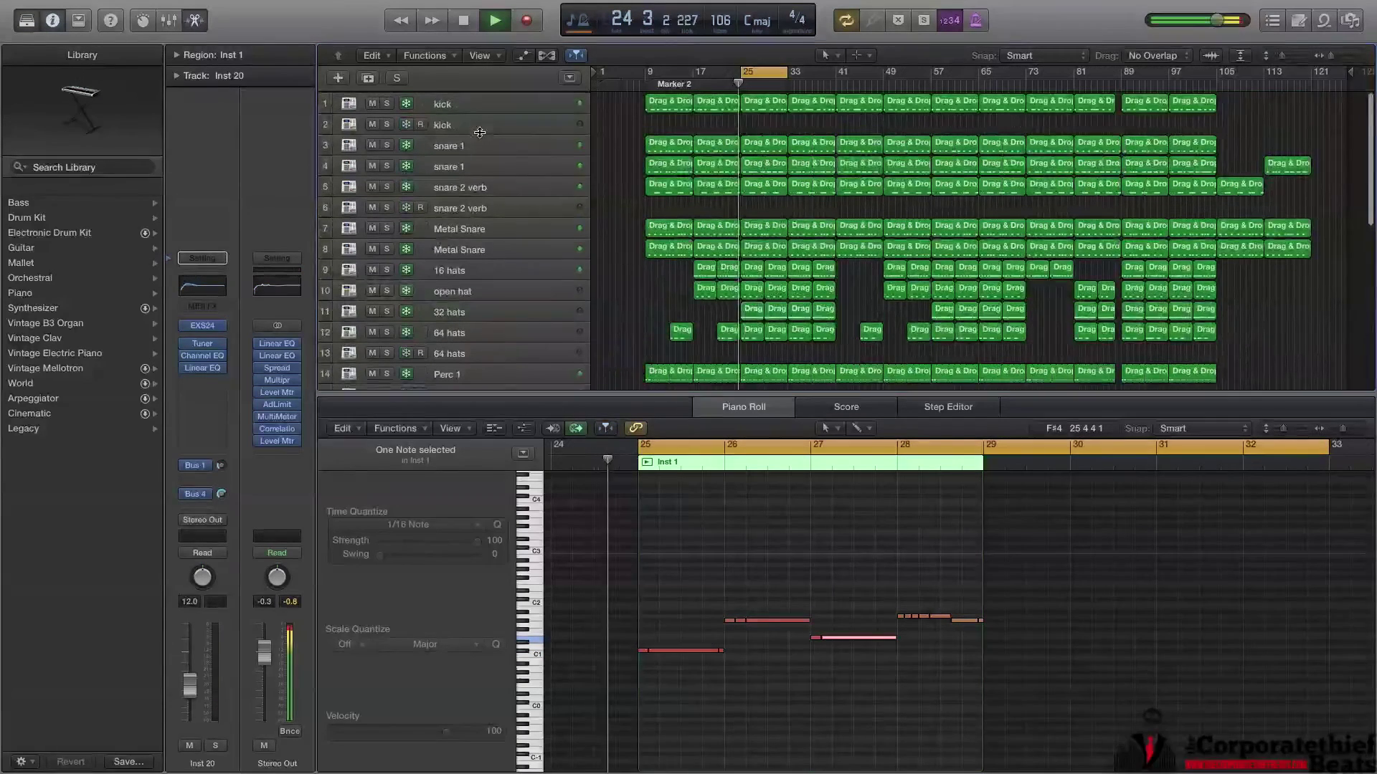
left_click(386, 102)
scroll(430, 215, "down", 6)
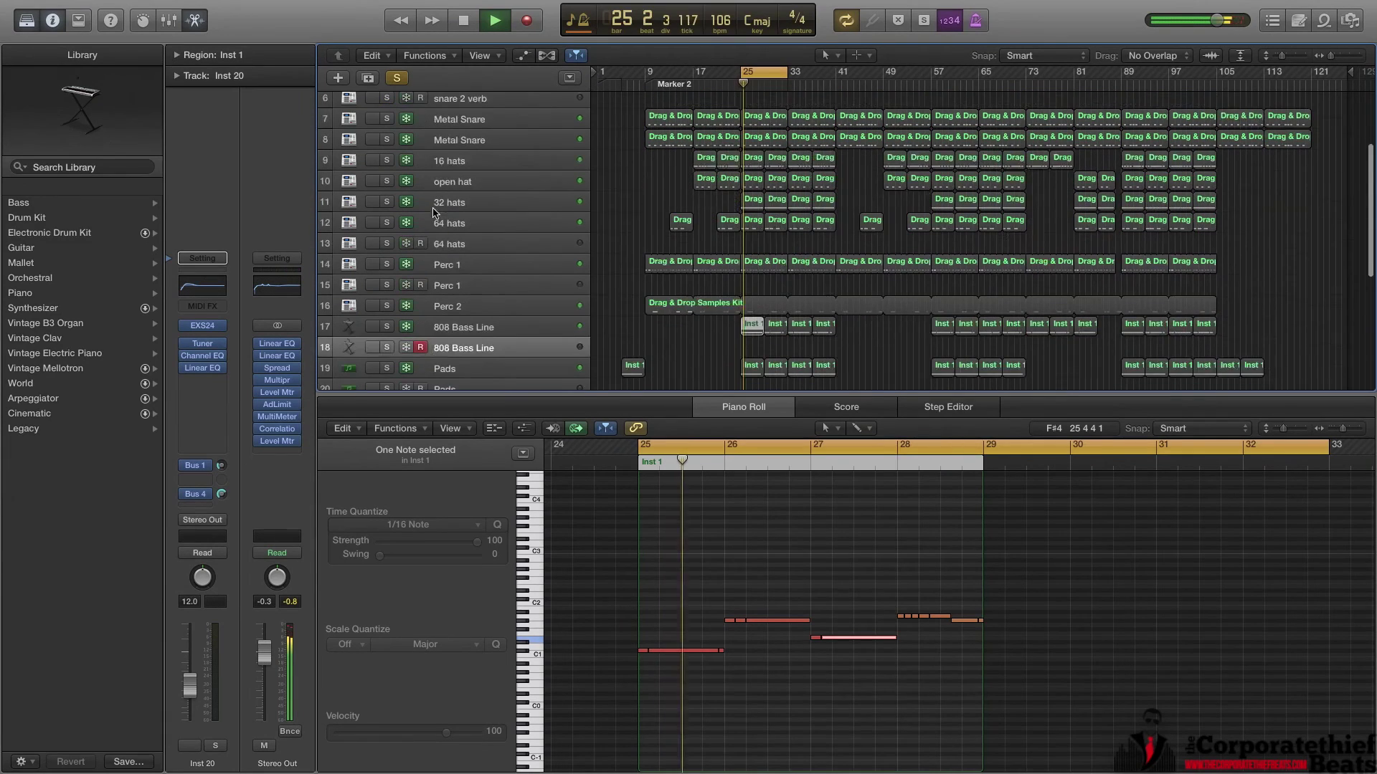
left_click(387, 300)
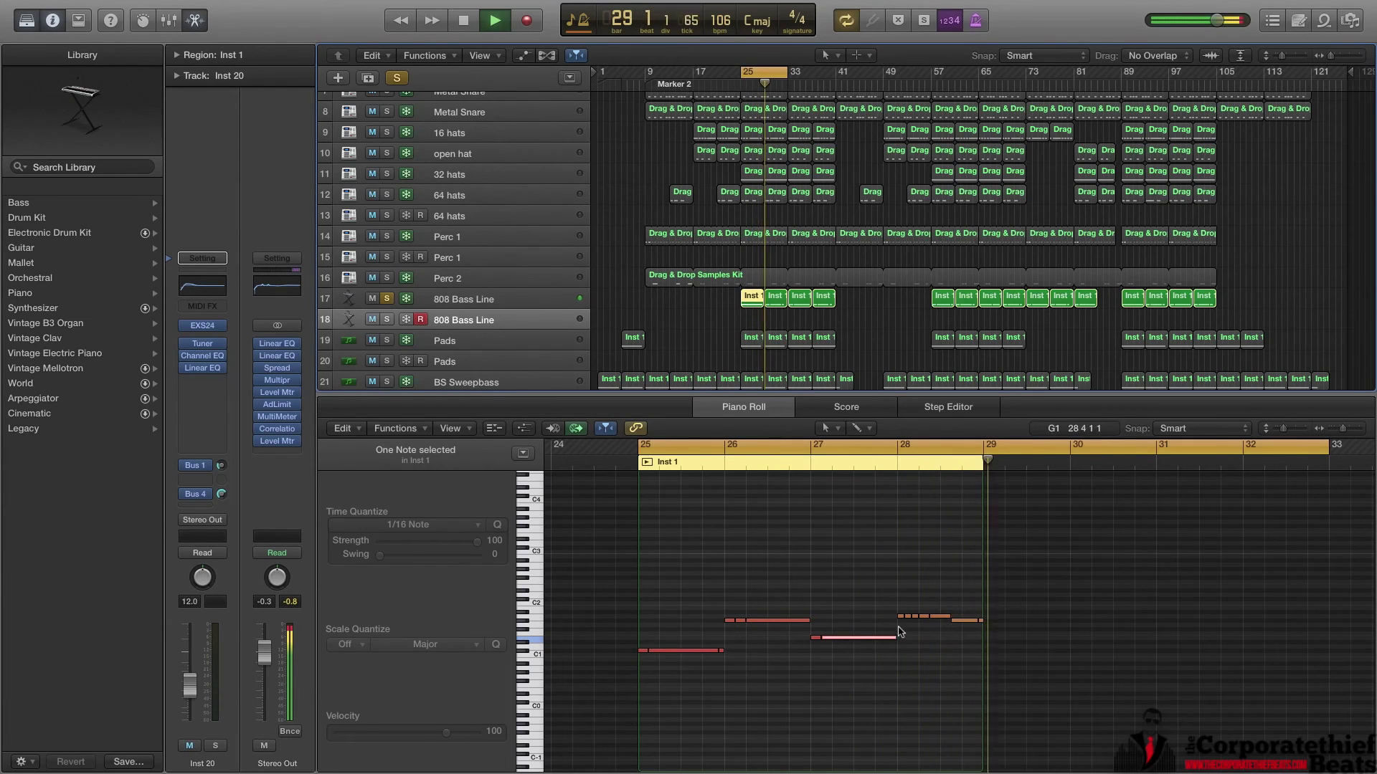
key("space")
key("space")
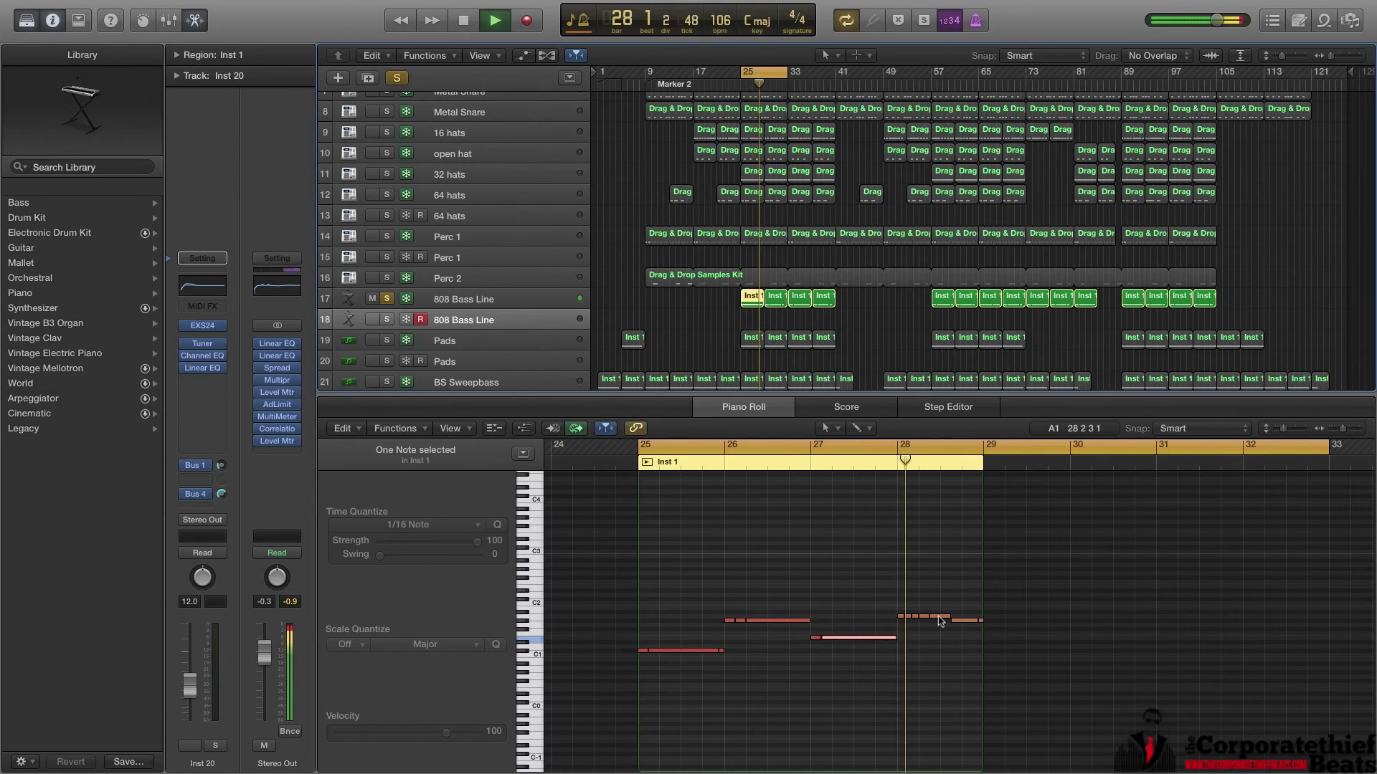
key("space")
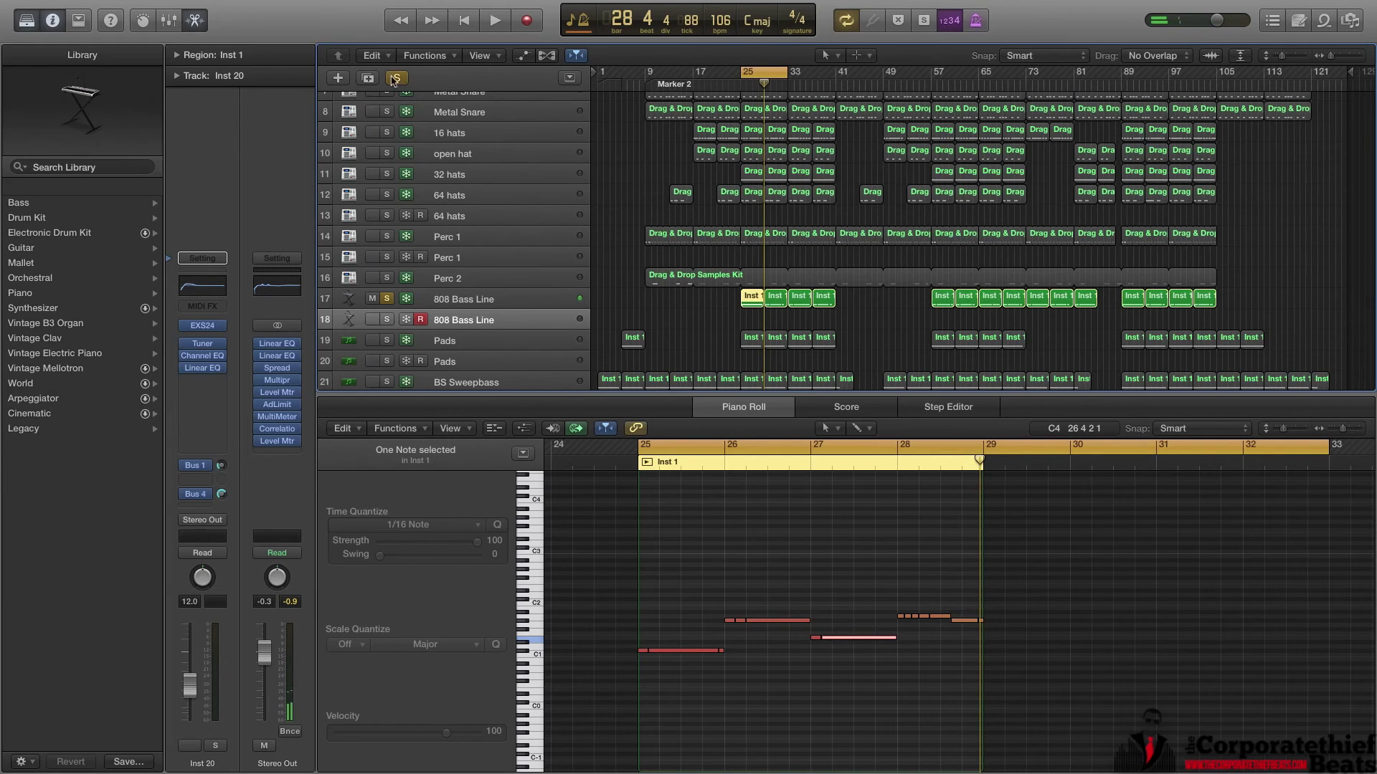
Clear all solos and play the full beat from bar 25 for a moment.
left_click(394, 78)
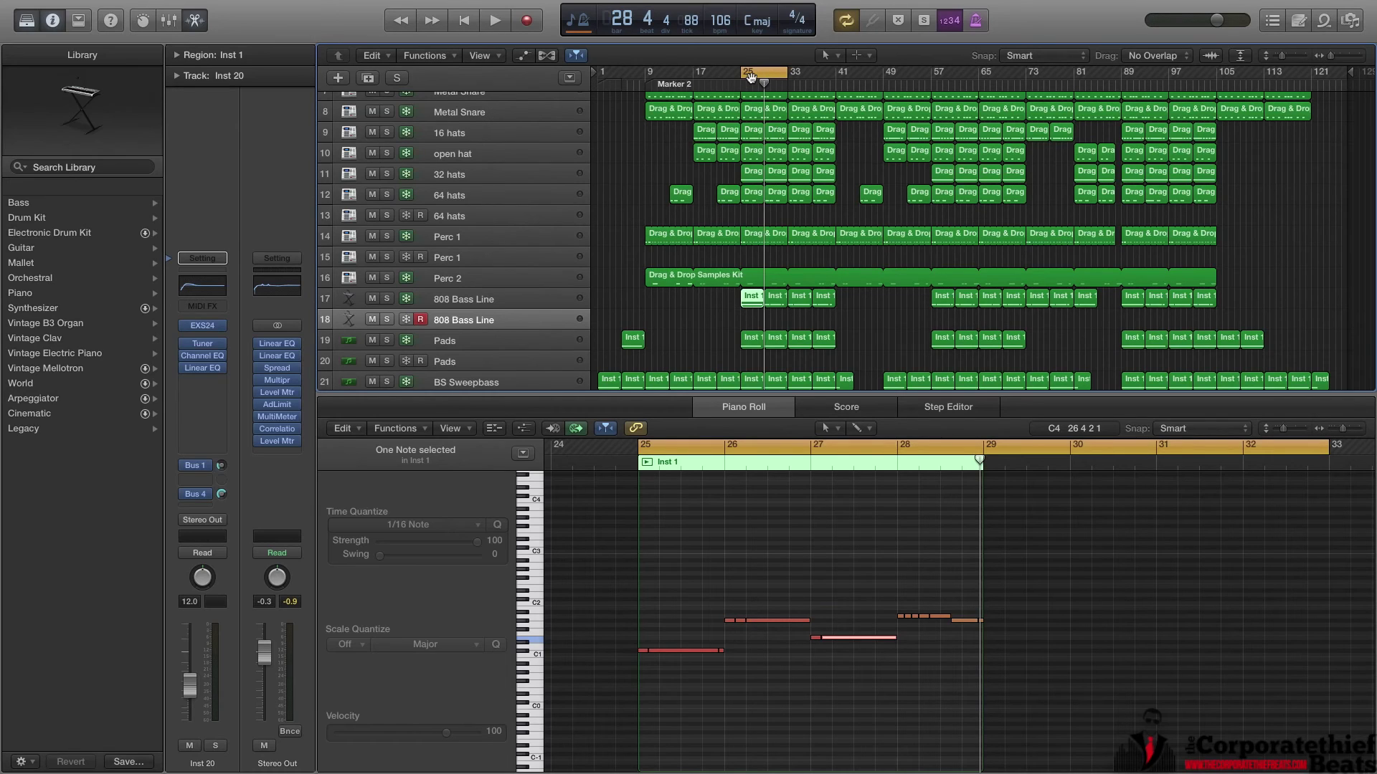
key("space")
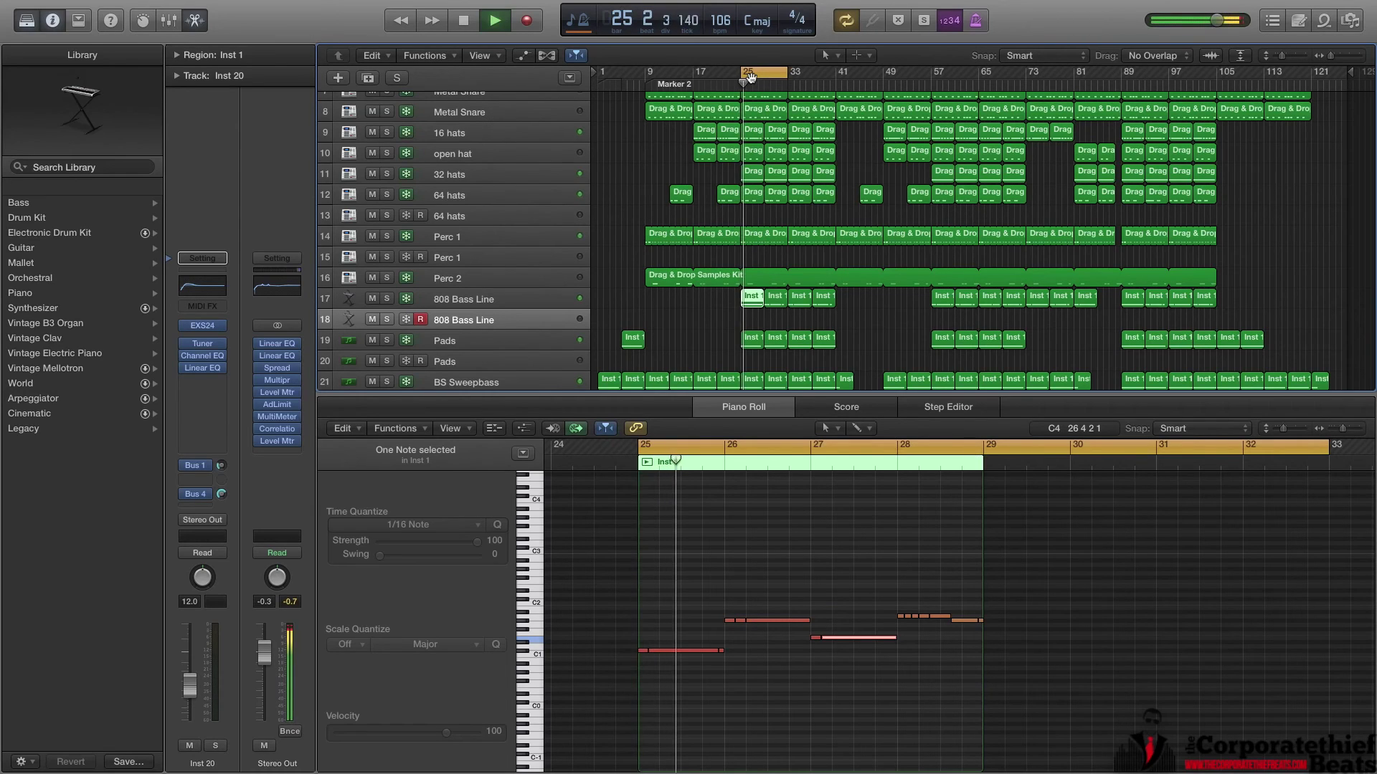
key("space")
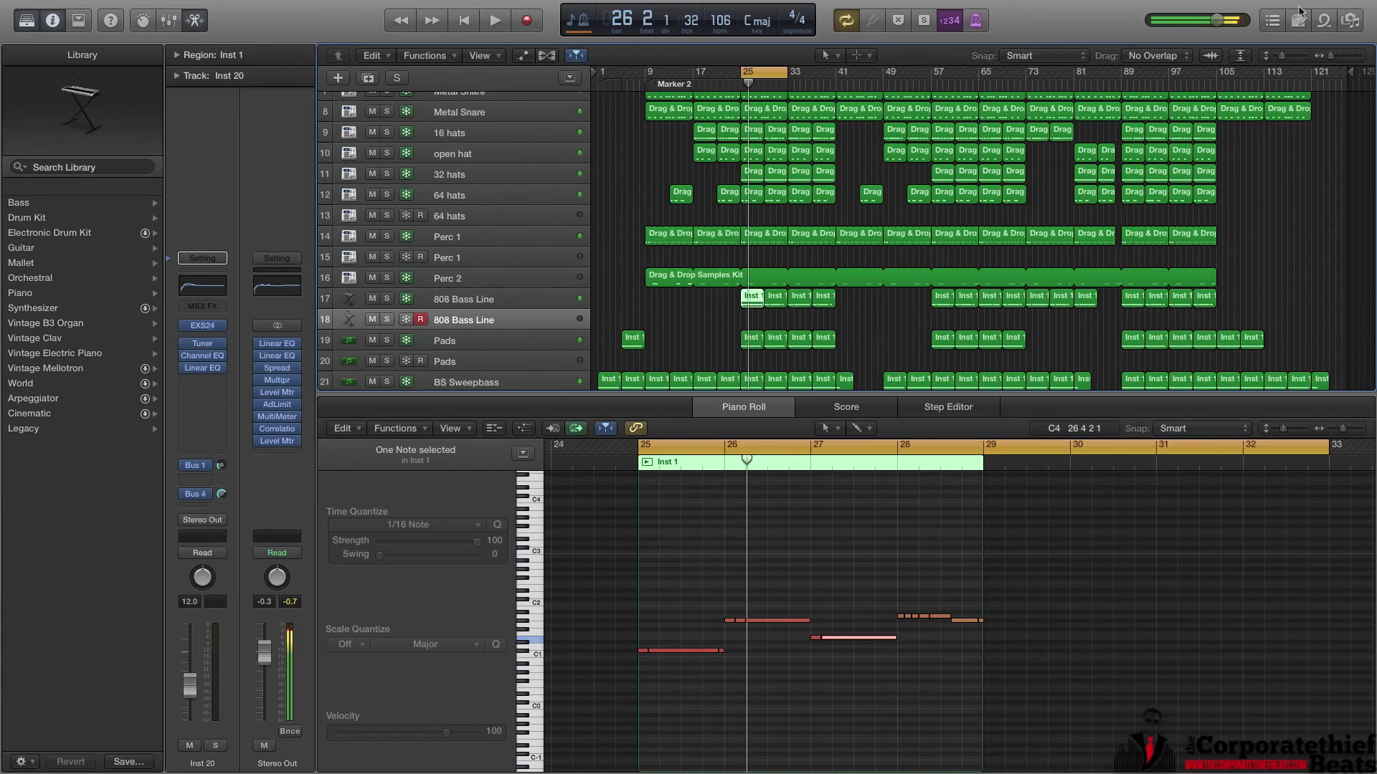
Lower the computer's output volume slightly while playing the full beat from bar 25.
left_click(1185, 7)
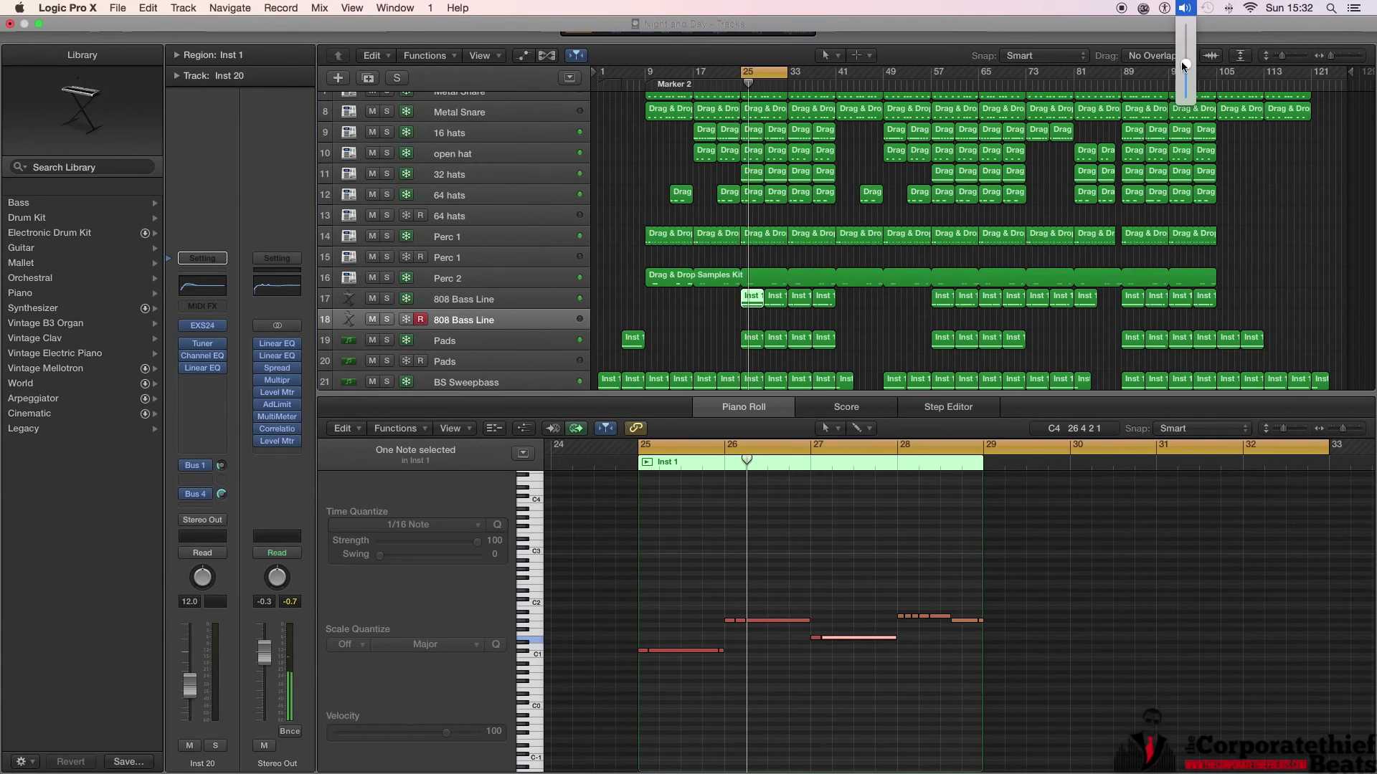
left_click_drag(1186, 72, 1186, 78)
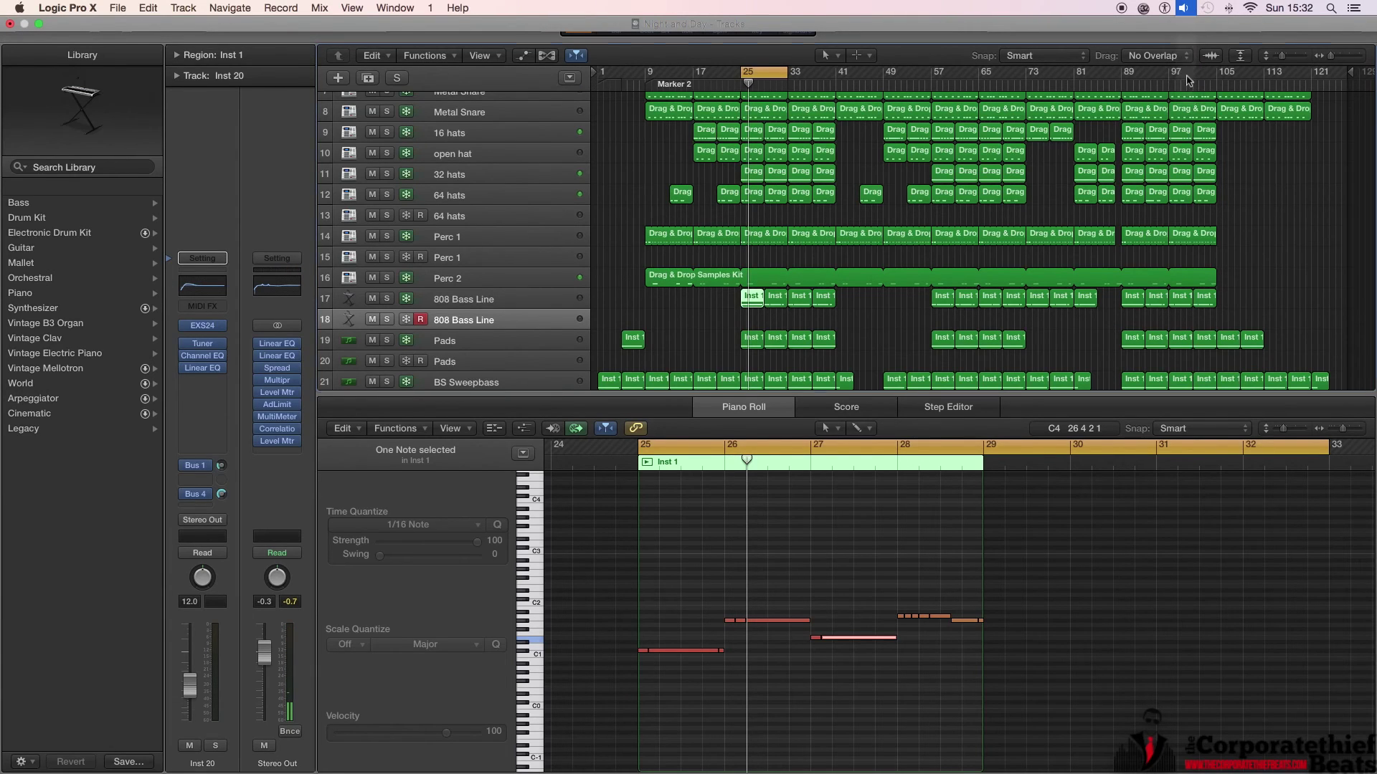
key("space")
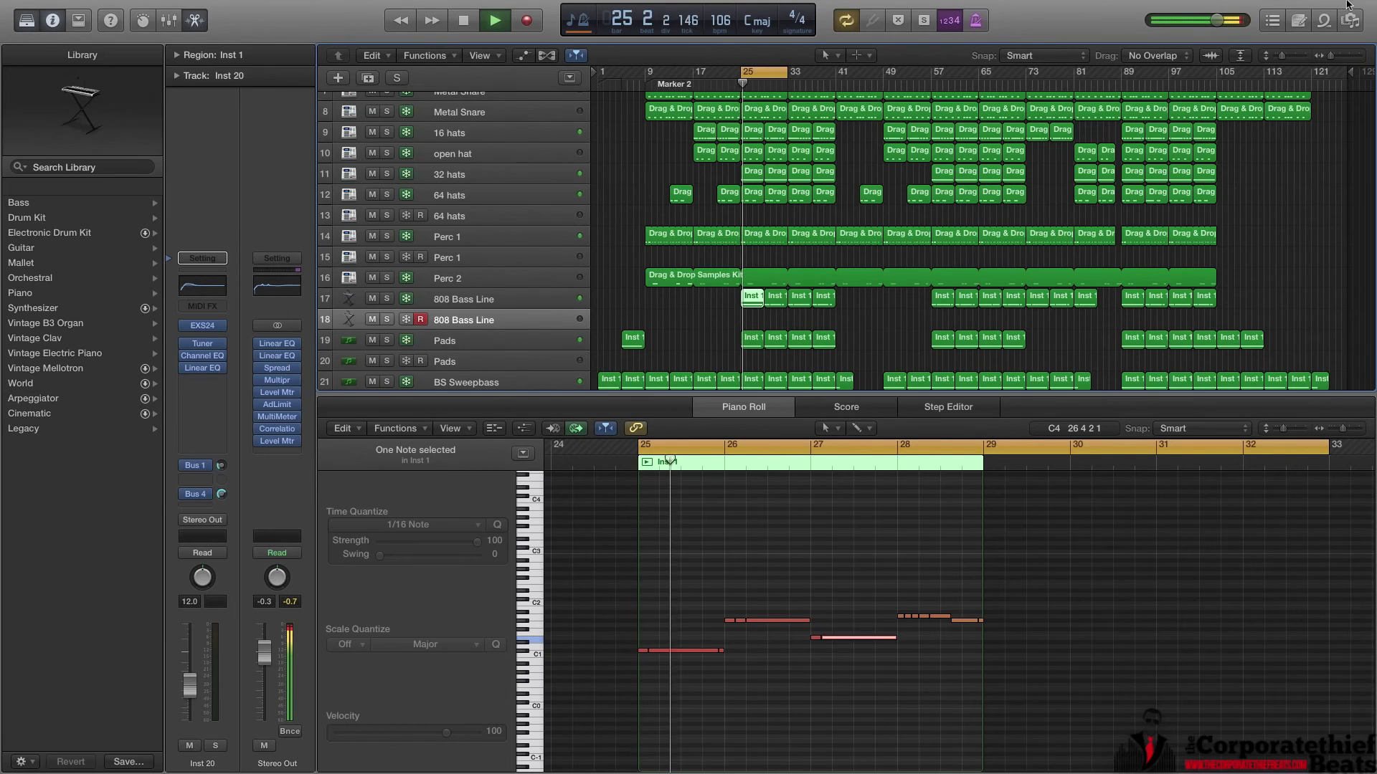
left_click(1185, 8)
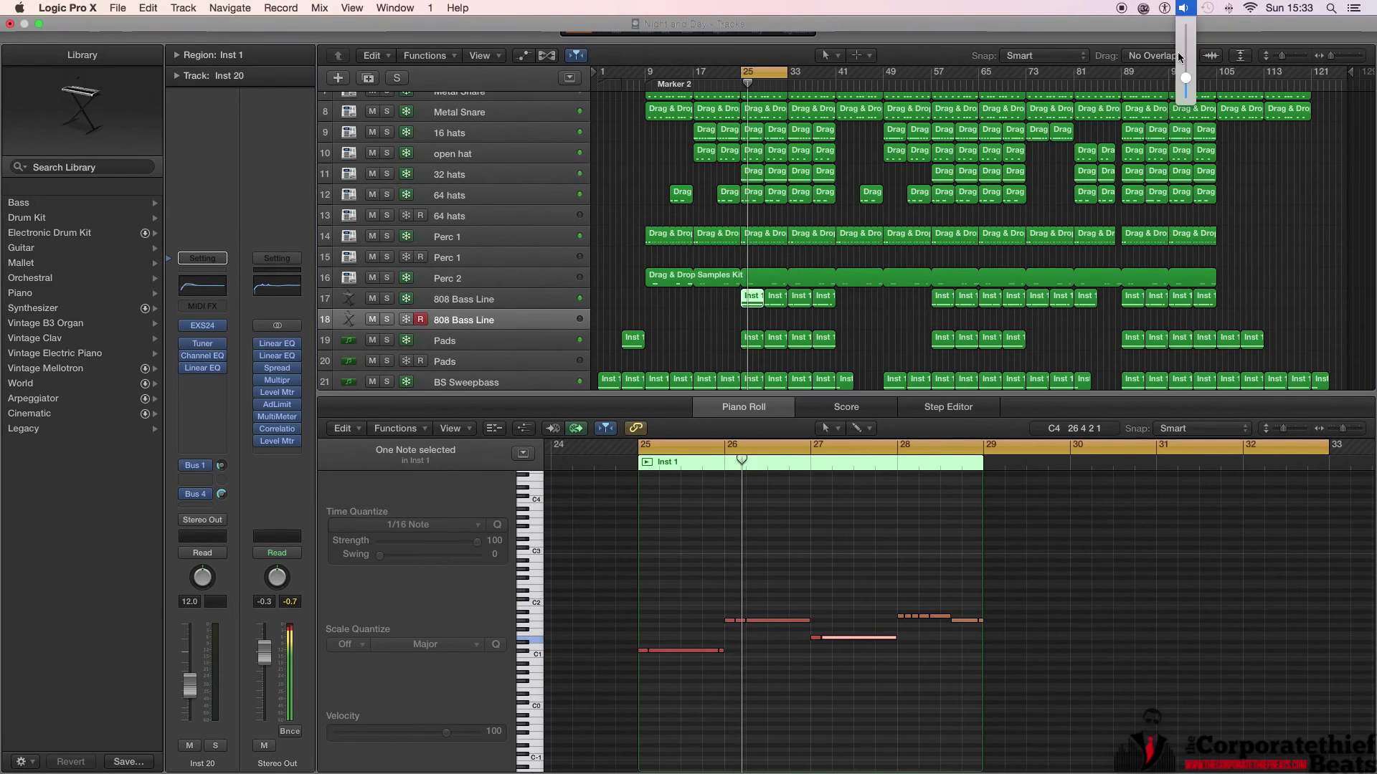
left_click_drag(1184, 78, 1185, 80)
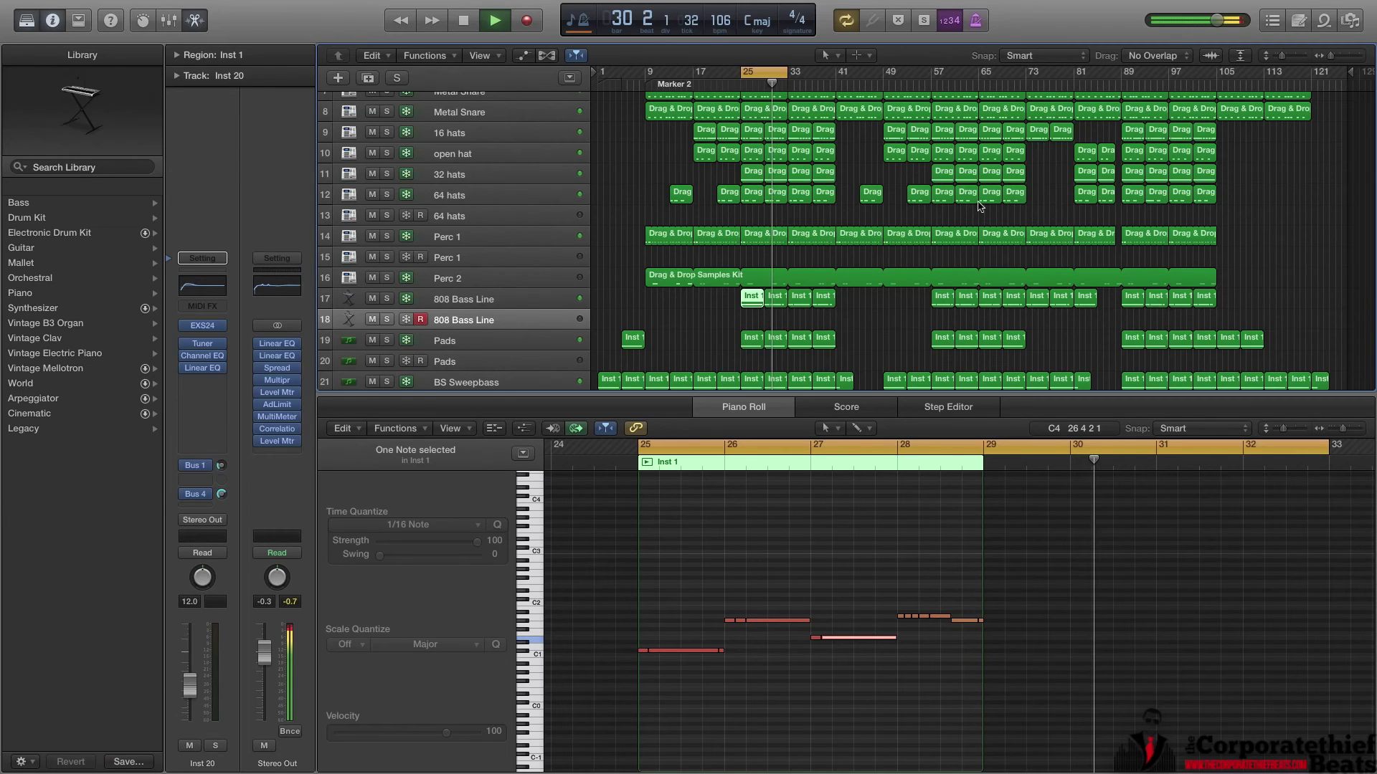
Check the playing track levels in the Mixer, stop playback and hide the Mixer.
key("x")
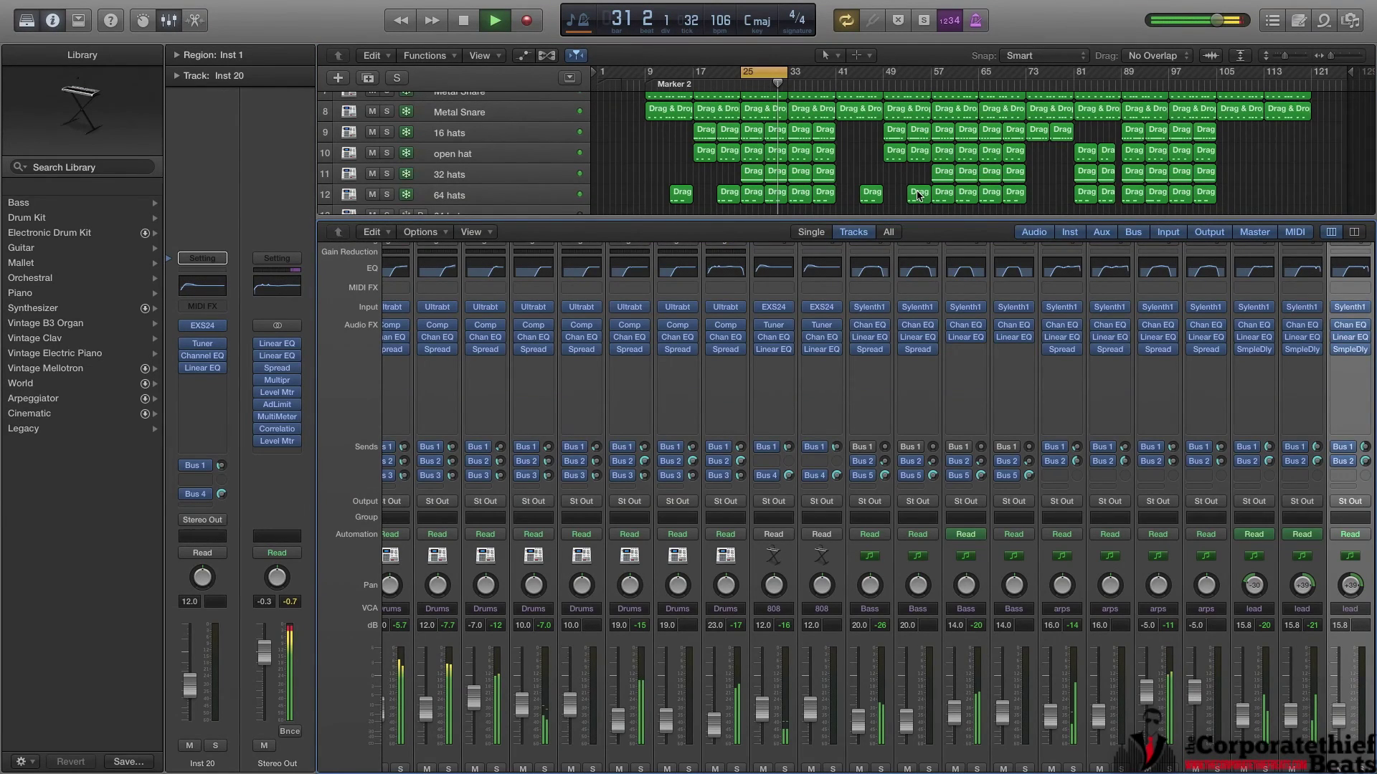
key("space")
key("x")
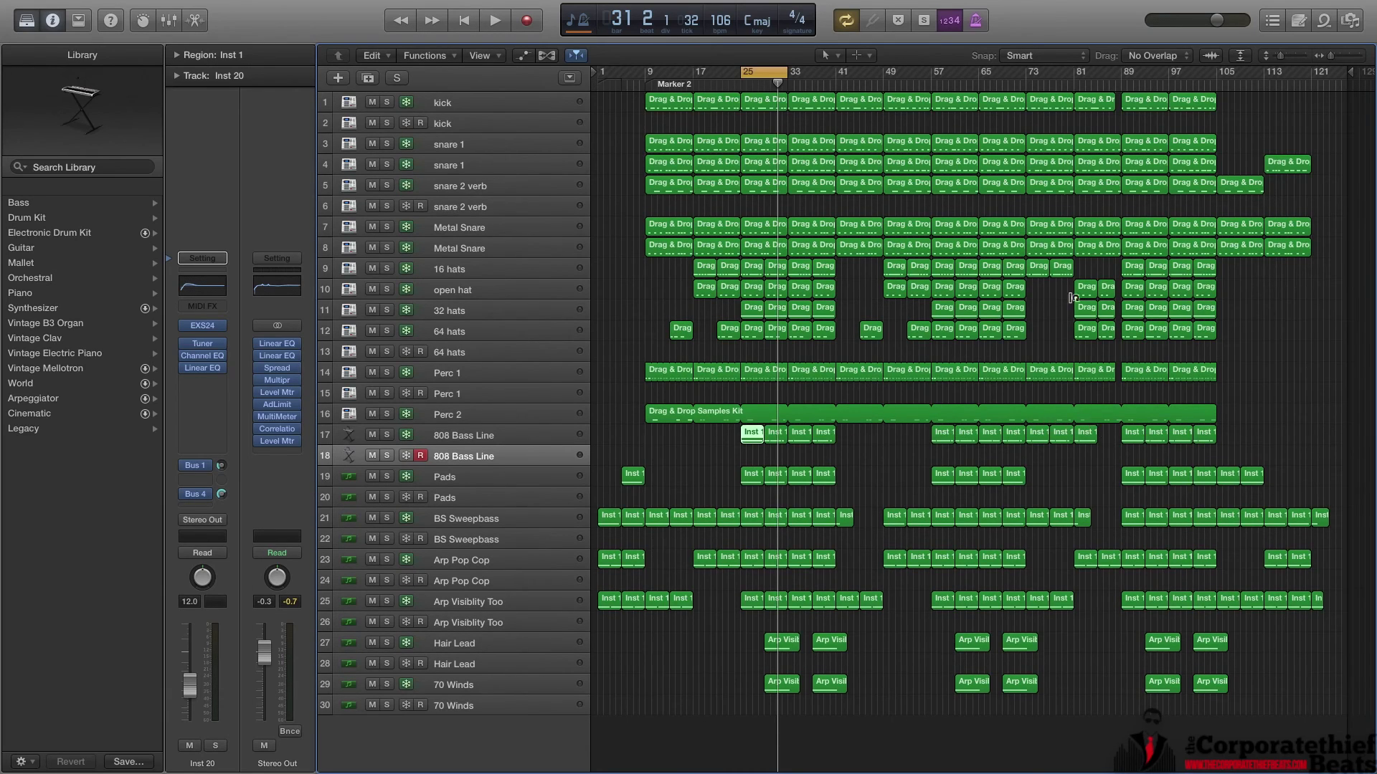
Turn off the bar 25 to 33 cycle range and play the arrangement from bar 73.
left_click(1024, 83)
key("space")
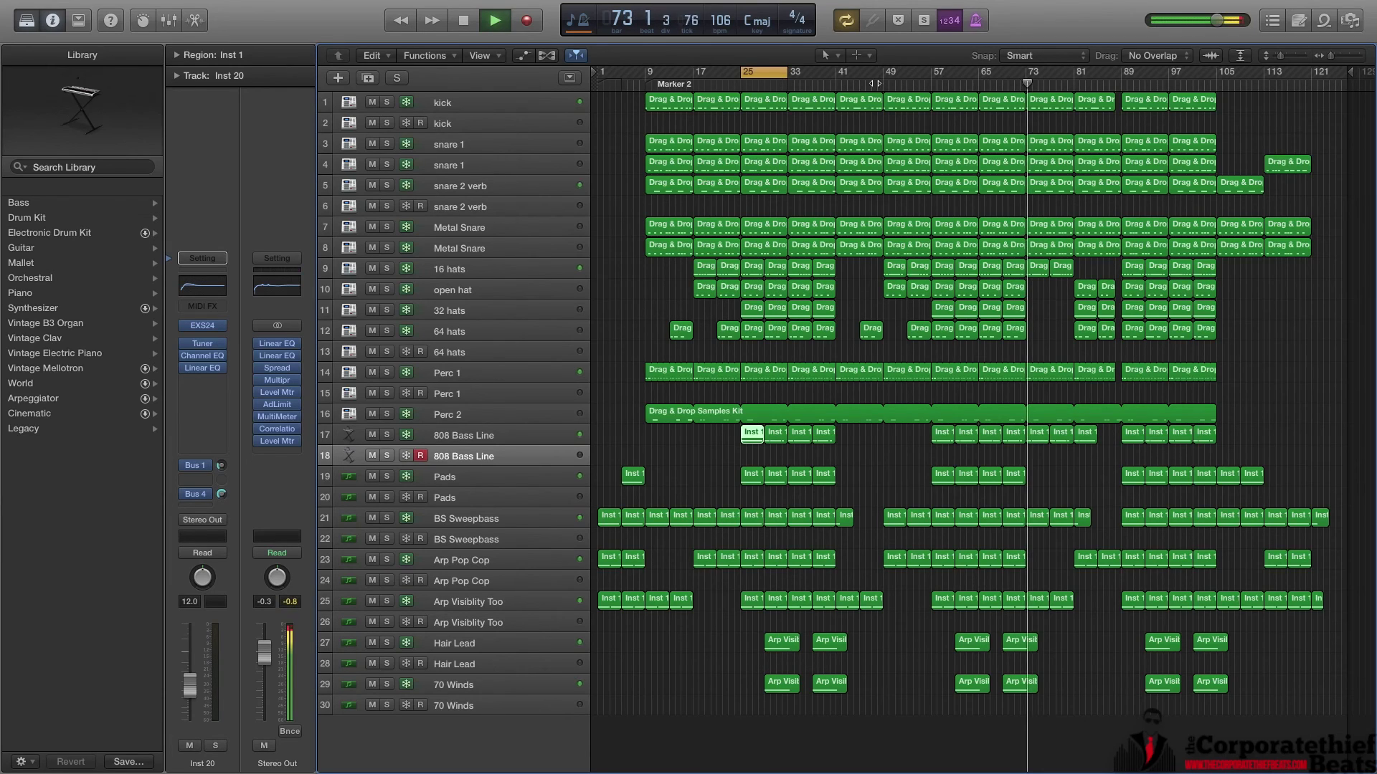
left_click(772, 73)
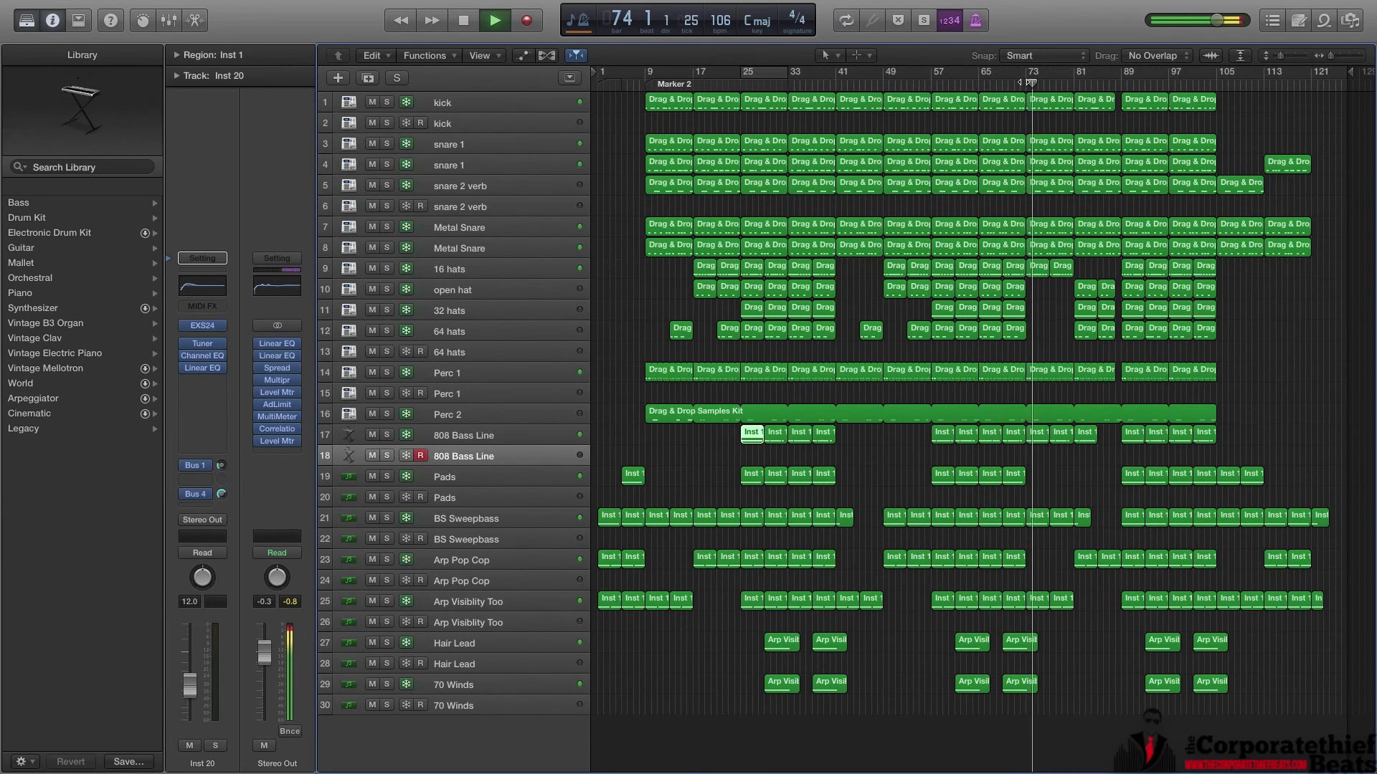
key("space")
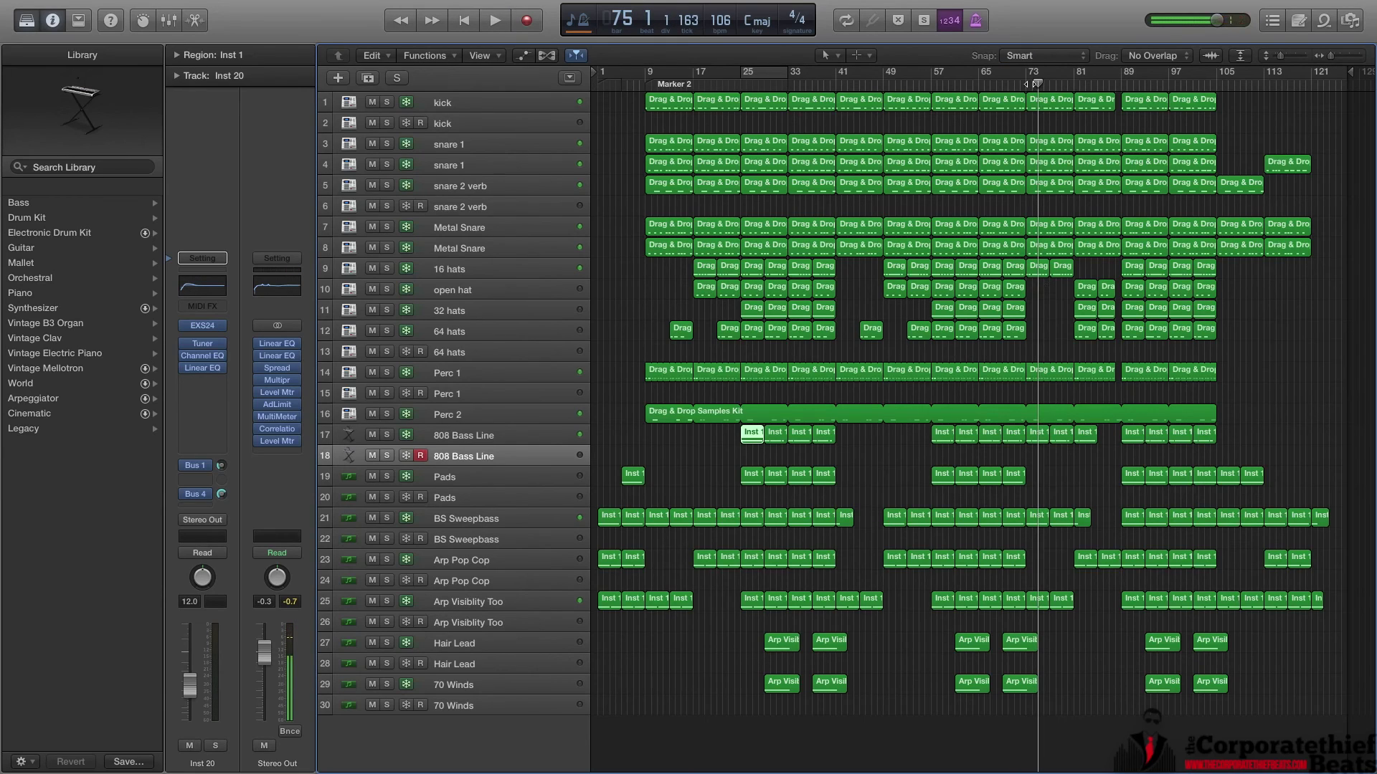
Replay the section from bar 73, skip ahead to bar 81 during playback, and stop around bar 83.
left_click(1026, 84)
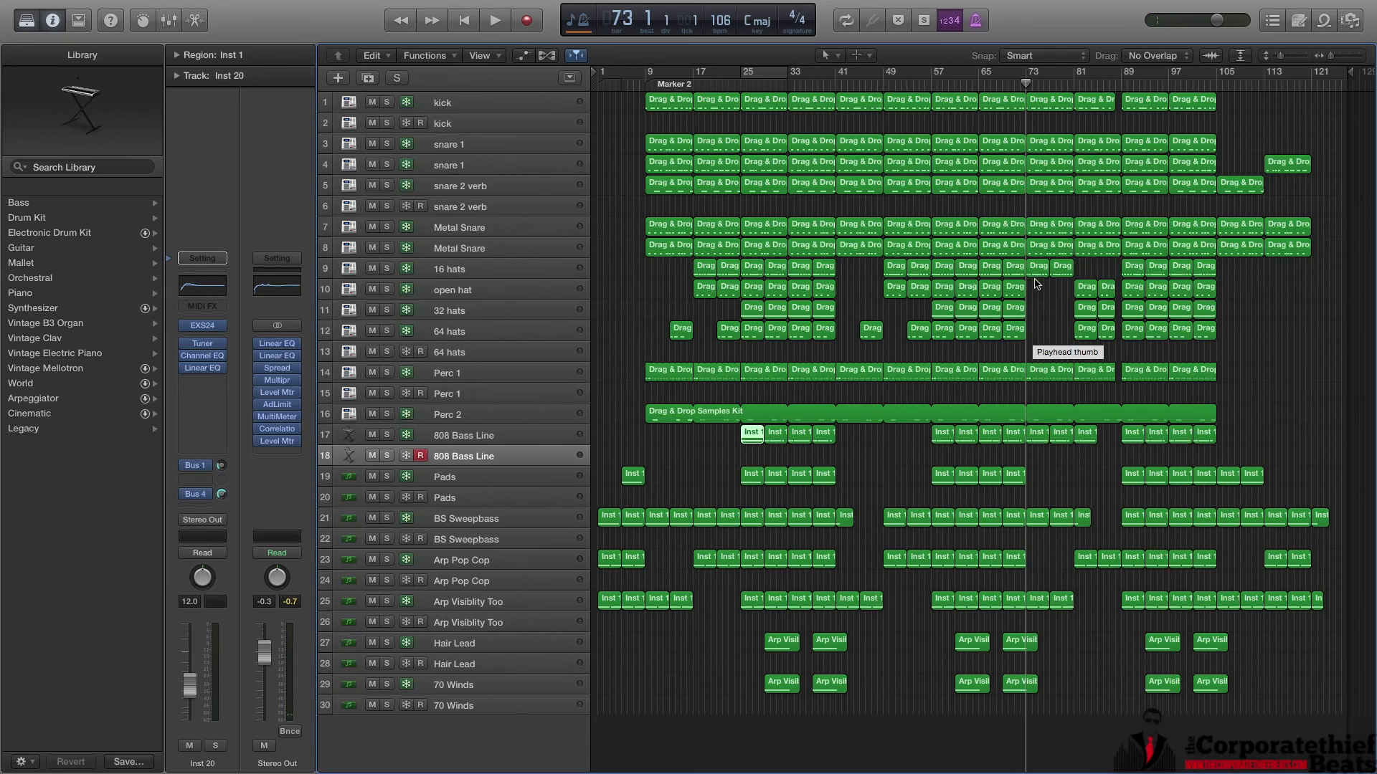
key("space")
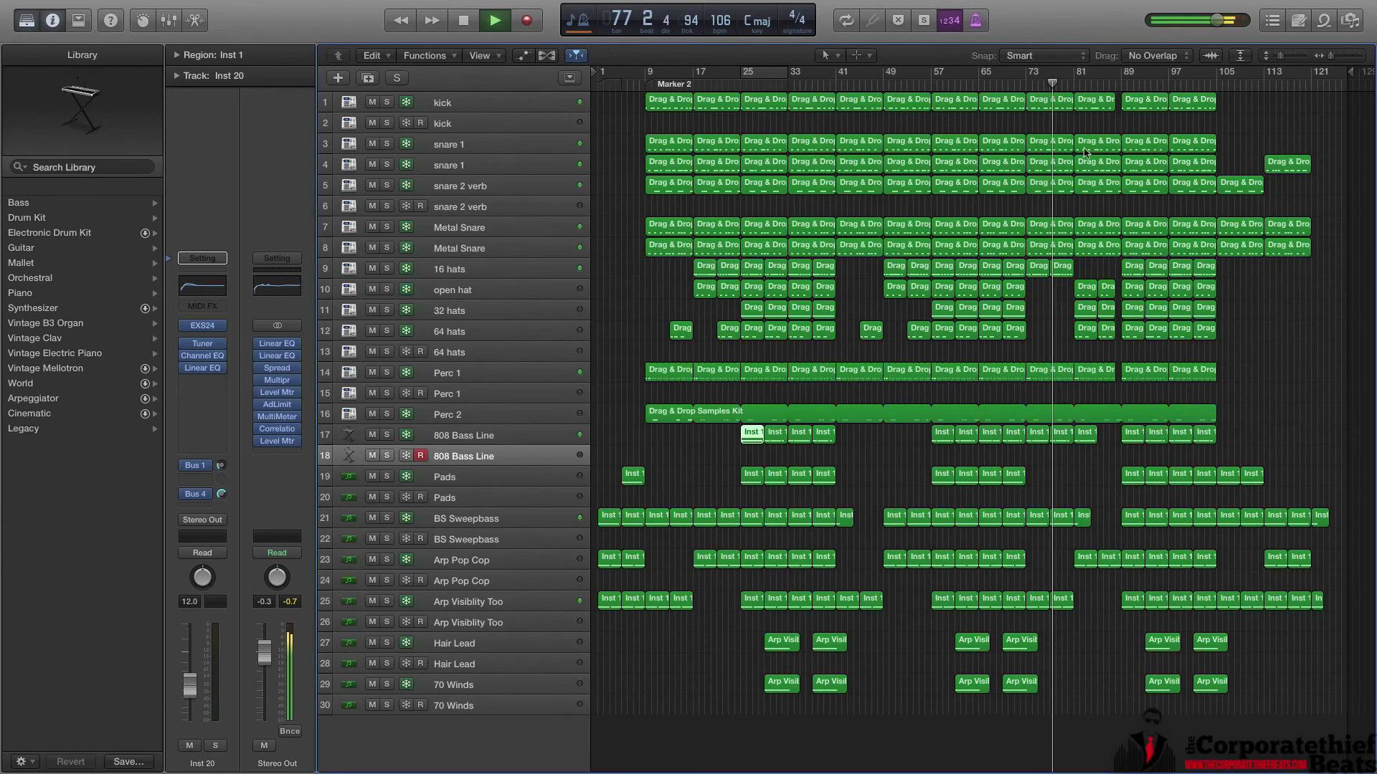
left_click(1075, 83)
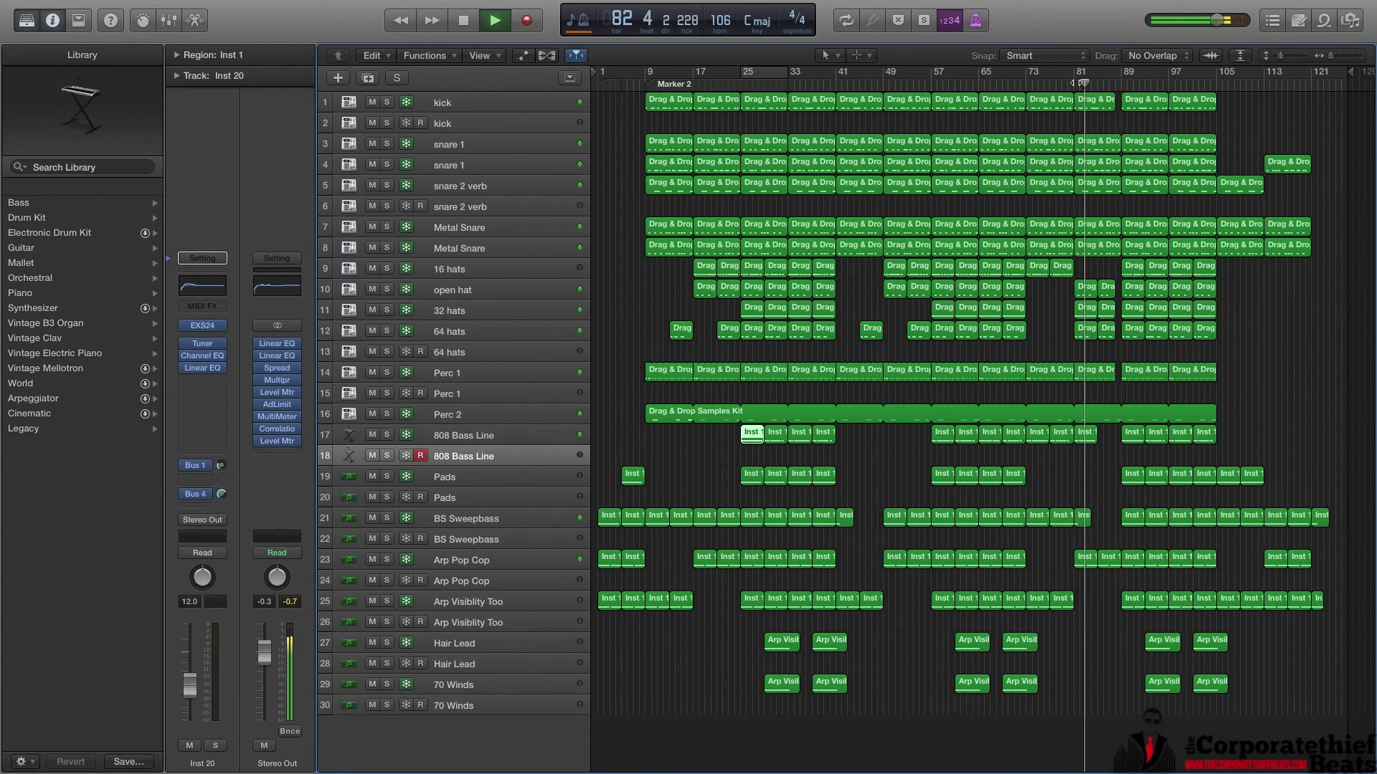
key("space")
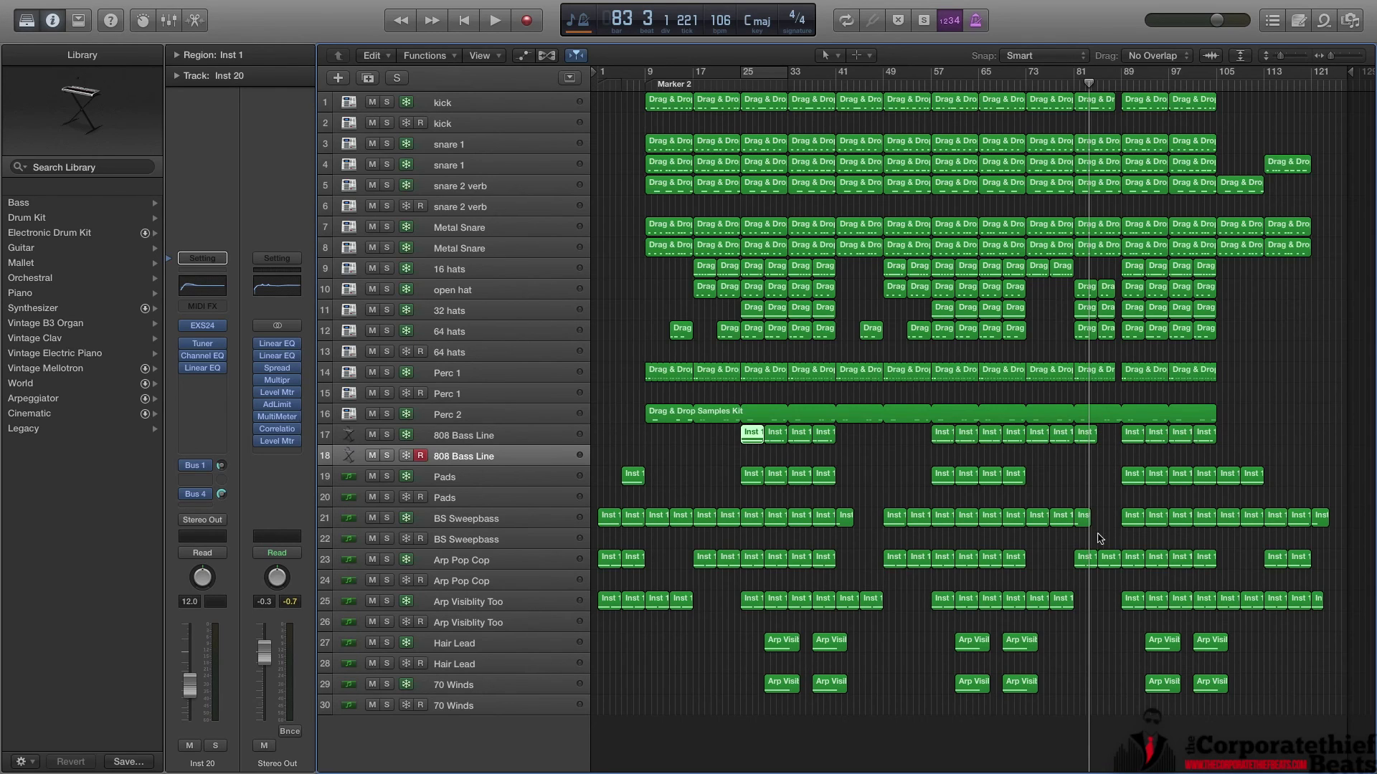
Play the arrangement from just before bar 81 into the section starting at bar 89.
left_click_drag(1079, 83, 1069, 84)
key("space")
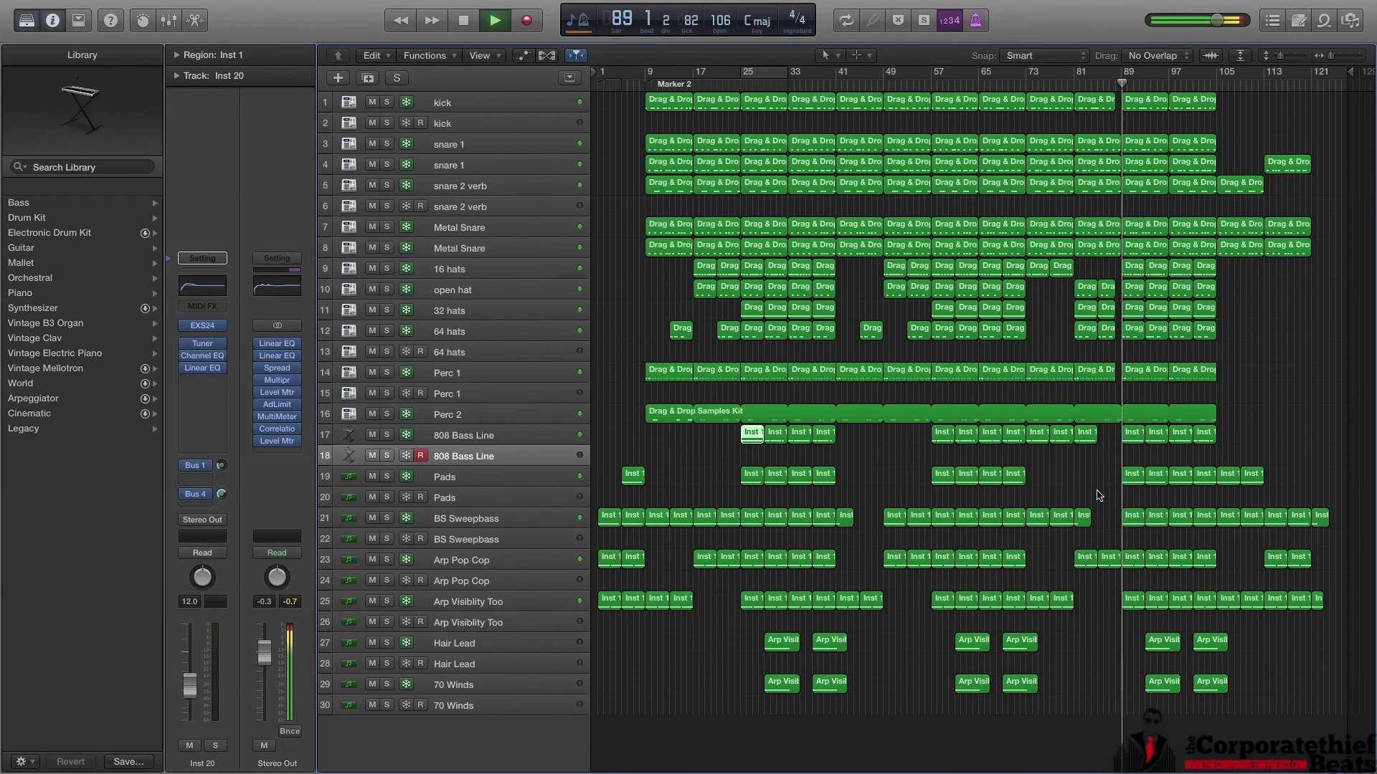
key("space")
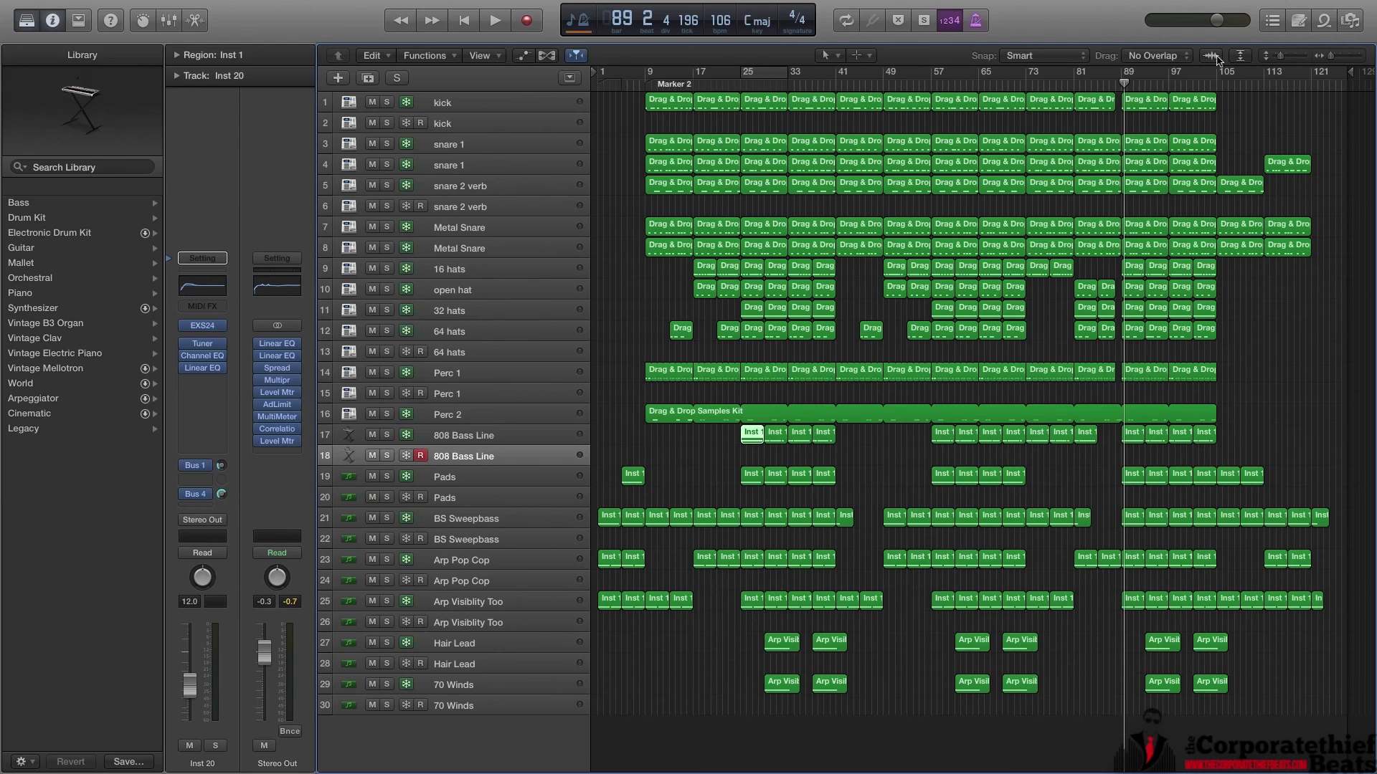
Play the start of the outro from bar 105, where the kick and 808 regions end.
left_click(1217, 83)
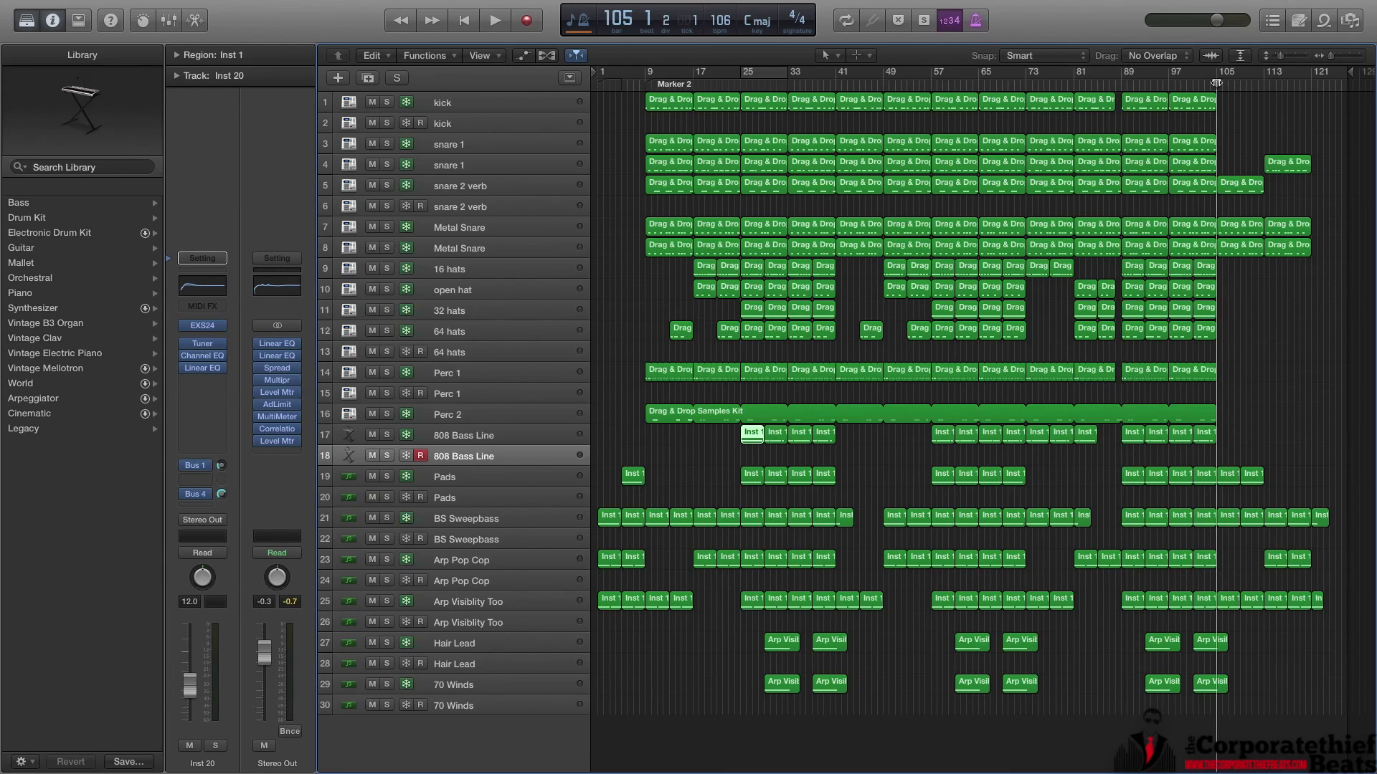
key("space")
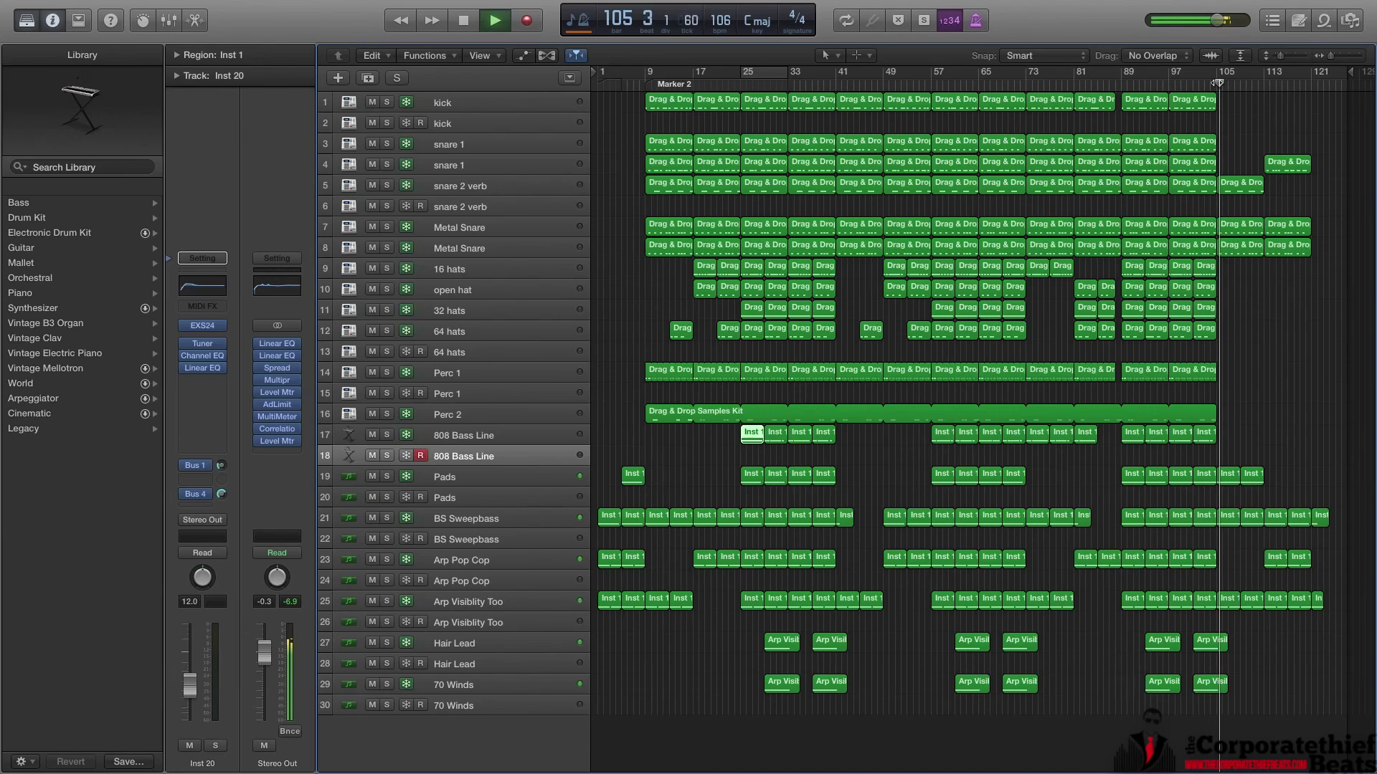
key("space")
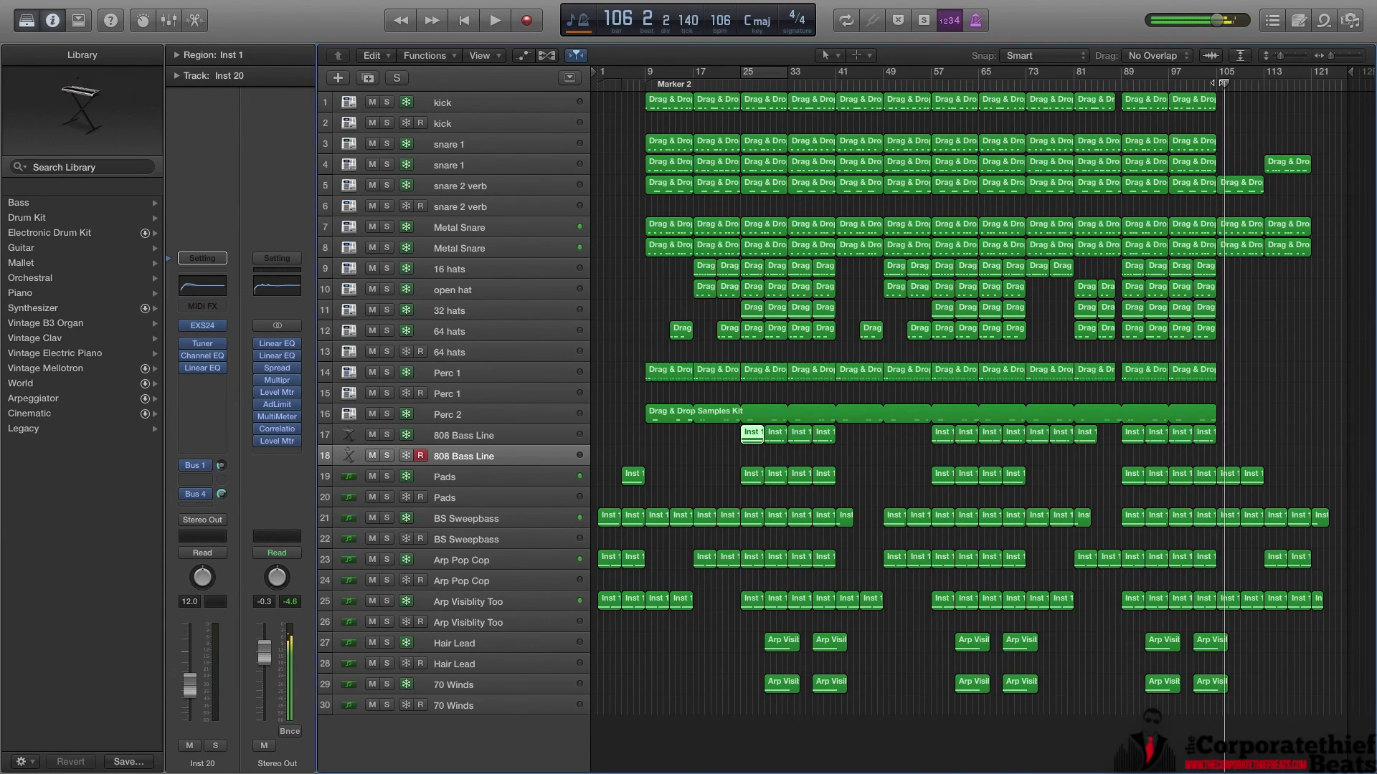